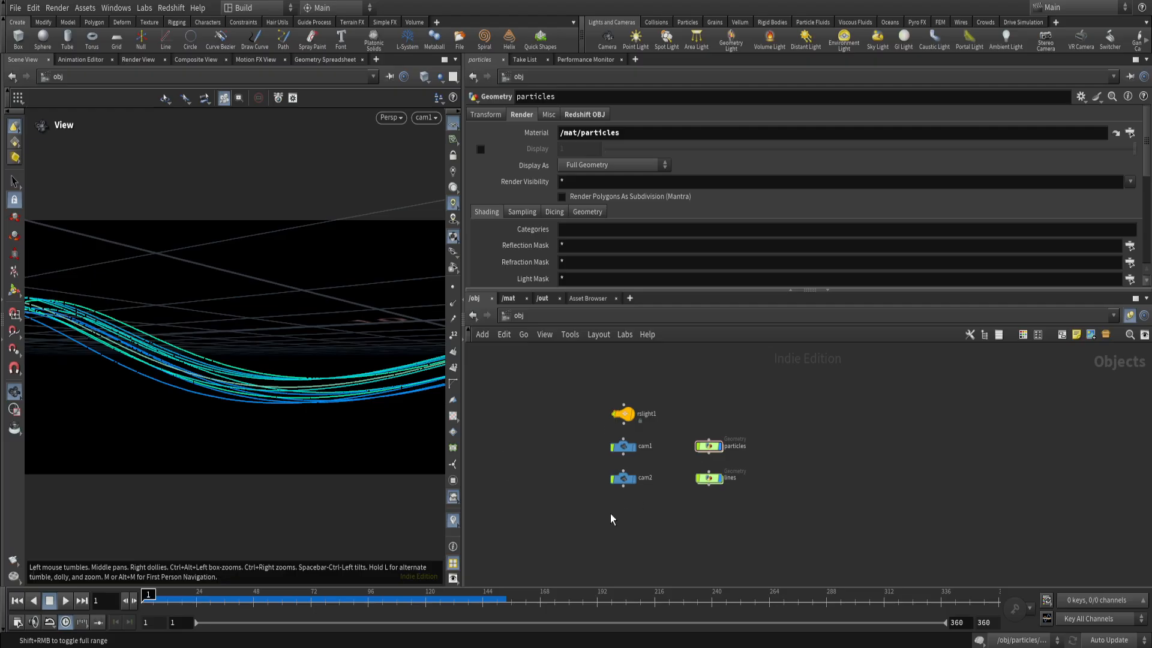
drag(577, 391, 813, 501)
click(520, 421)
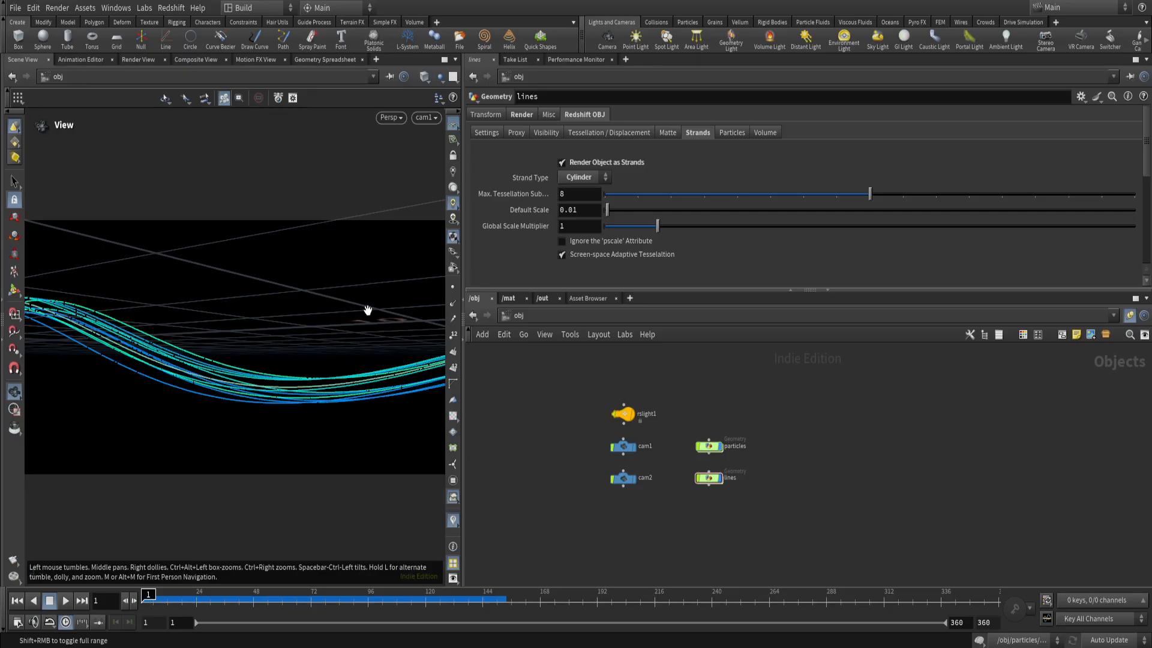
drag(569, 388, 700, 539)
click(553, 448)
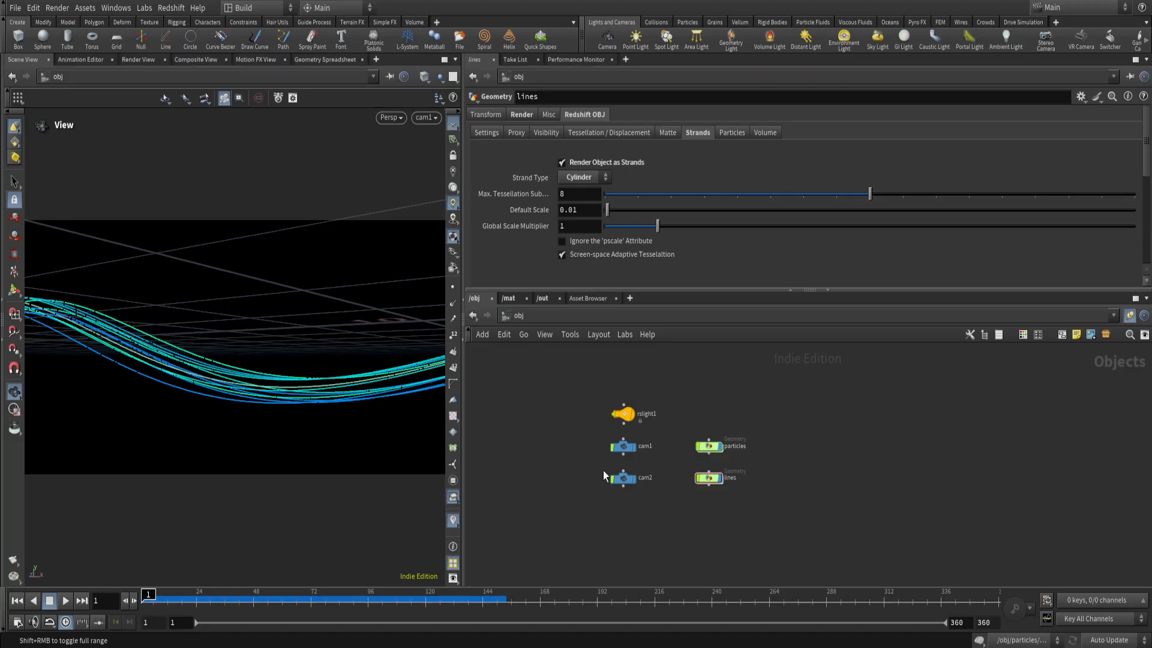
scroll(542, 488, up, 1)
drag(538, 399, 726, 520)
click(475, 454)
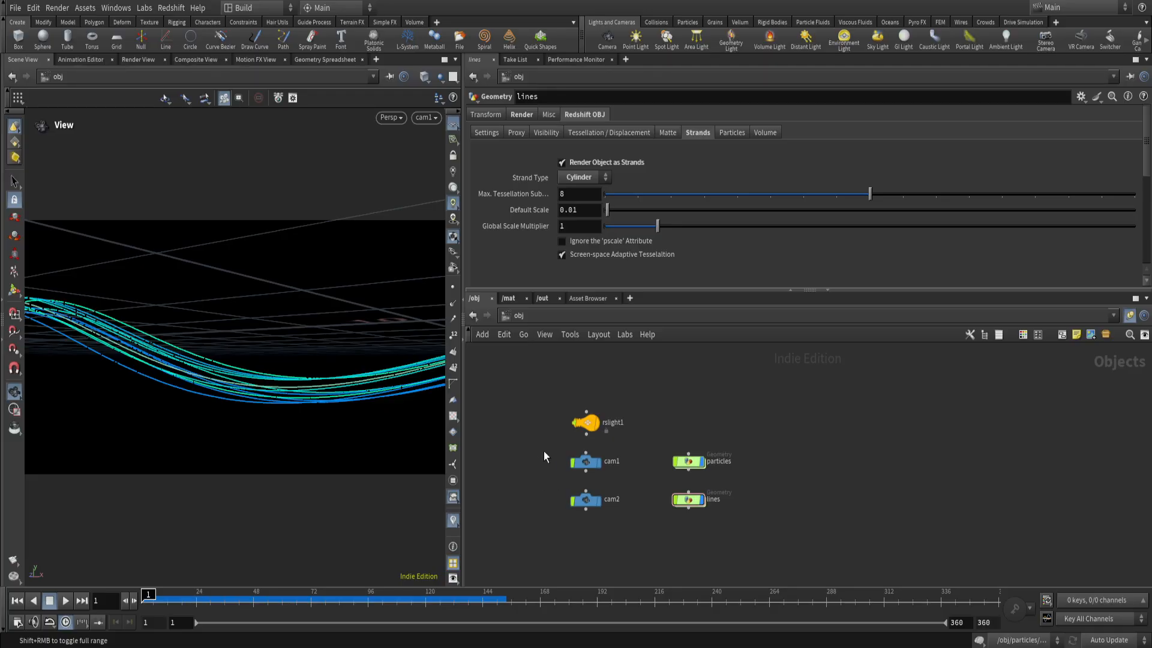
Inspect the cam1 camera's settings, the cameras available for the viewport and the rslight1 light's settings.
click(584, 462)
click(426, 117)
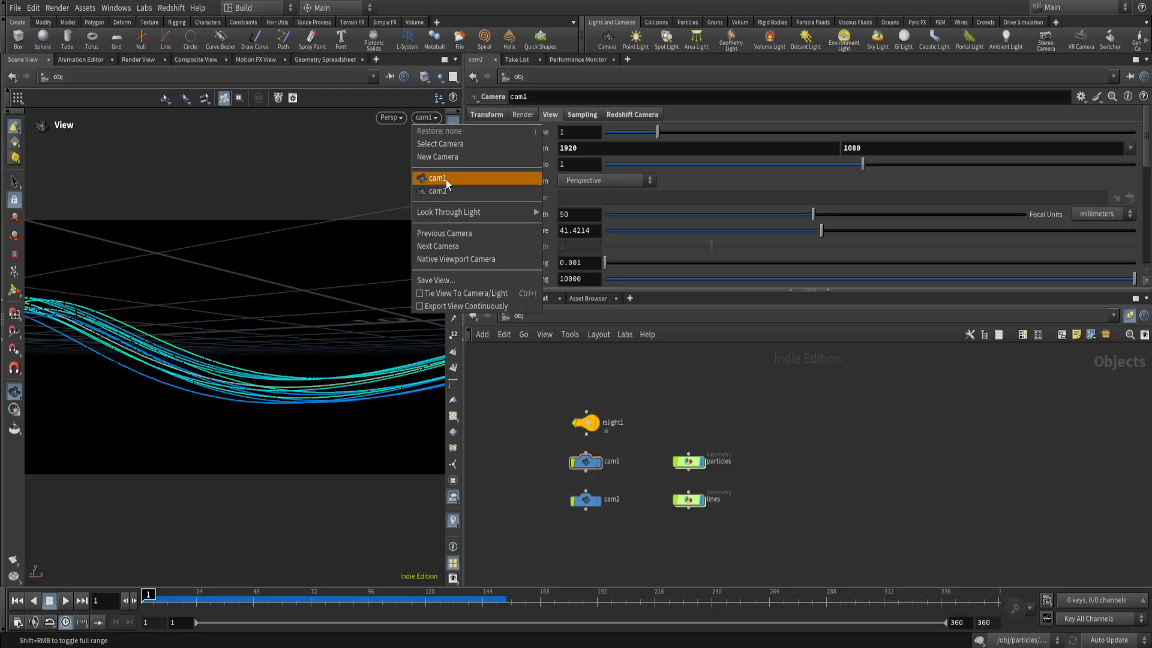
click(562, 505)
click(585, 422)
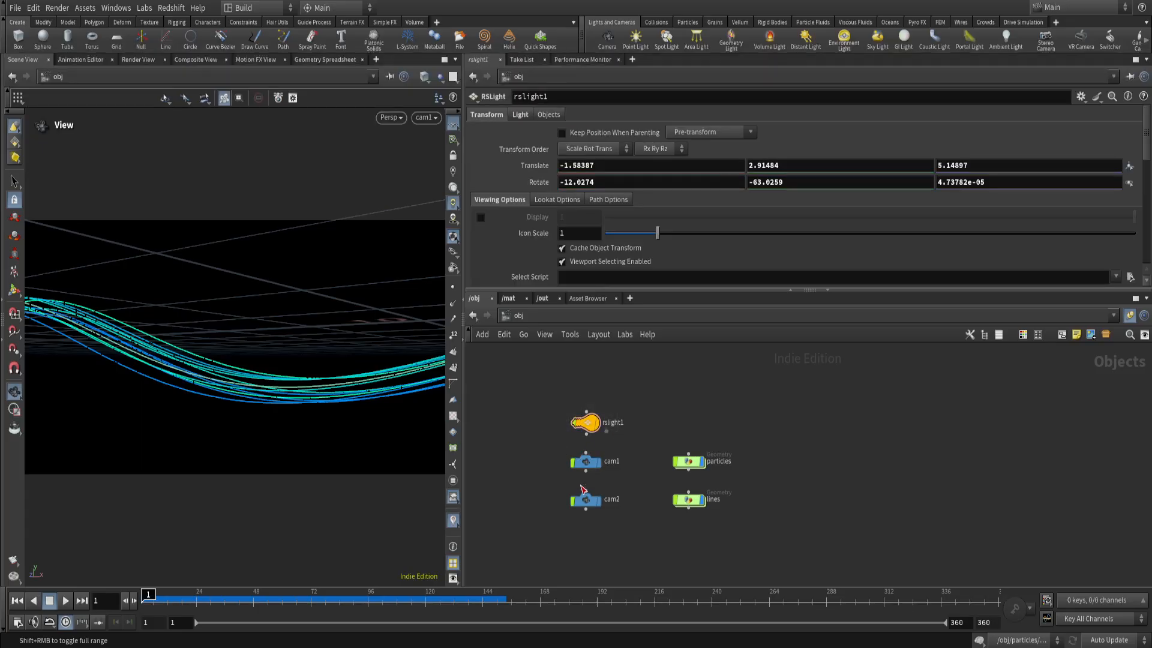
Open the particles geometry network and bring its whole node tree into view.
middle_drag(673, 416, 647, 369)
drag(646, 391, 672, 465)
scroll(647, 431, up, 4)
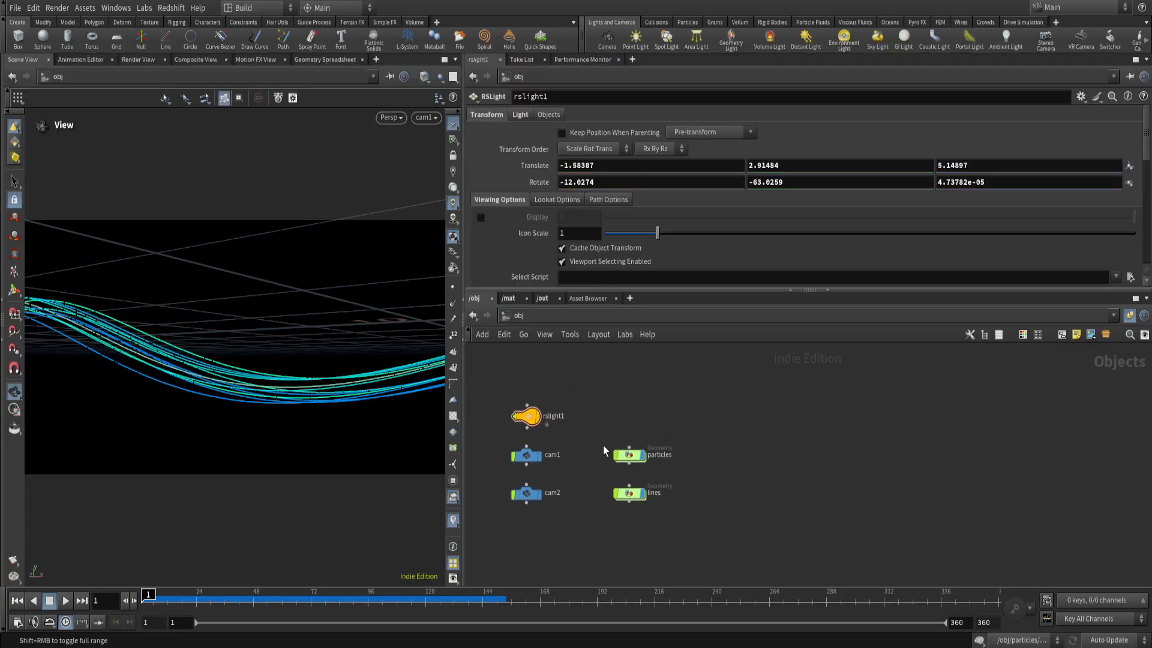
double_click(641, 459)
scroll(771, 492, down, 3)
middle_drag(800, 508, 771, 418)
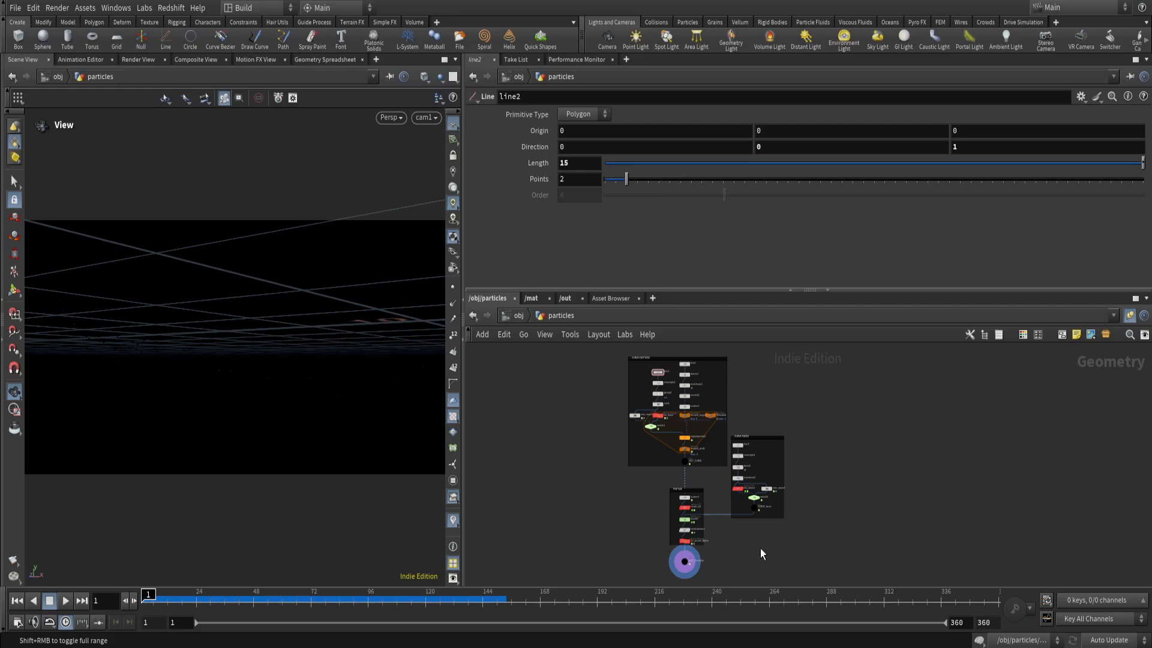
Examine the curve emitters node group in the particles network.
scroll(631, 417, up, 2)
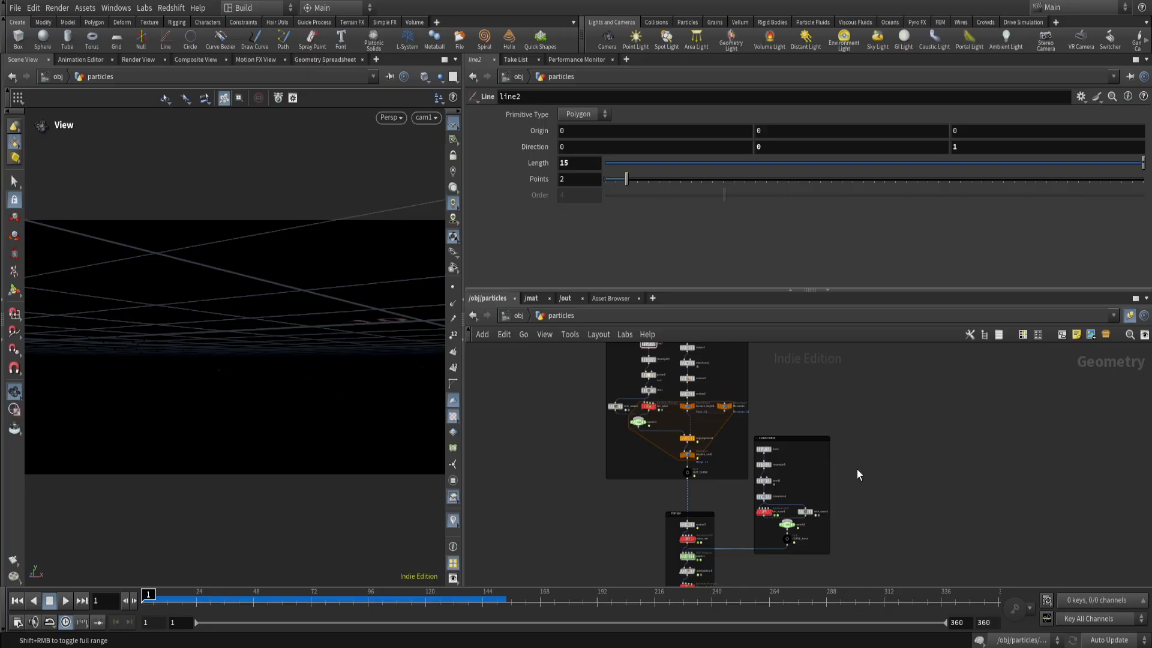
scroll(746, 516, down, 2)
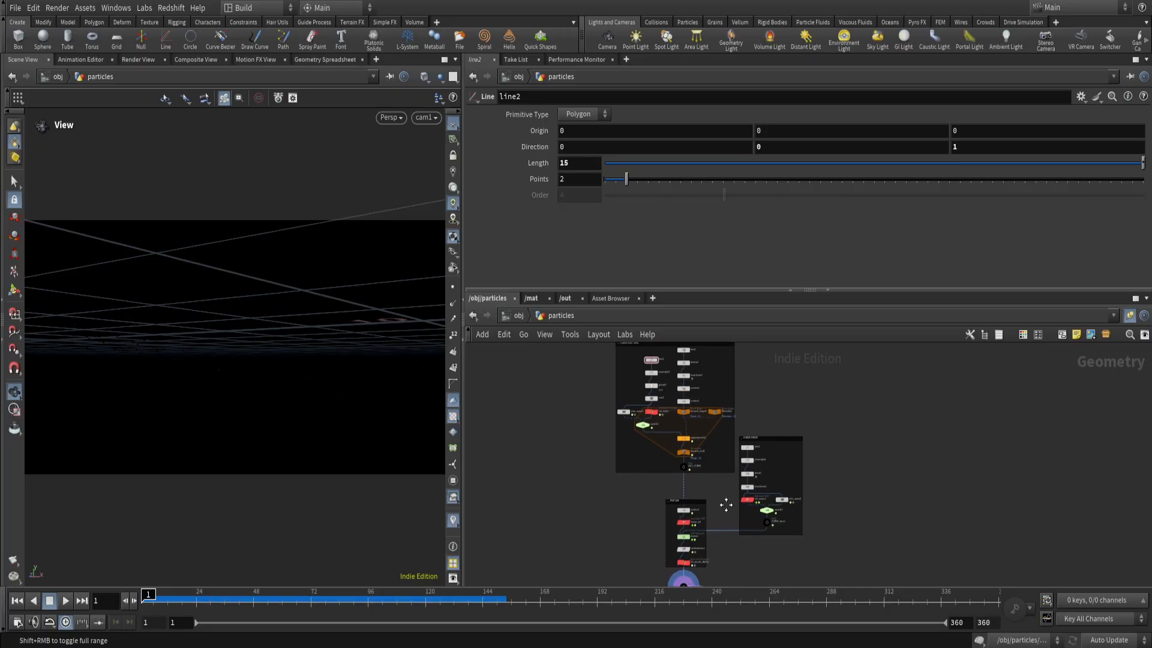
scroll(669, 498, up, 2)
drag(558, 352, 747, 555)
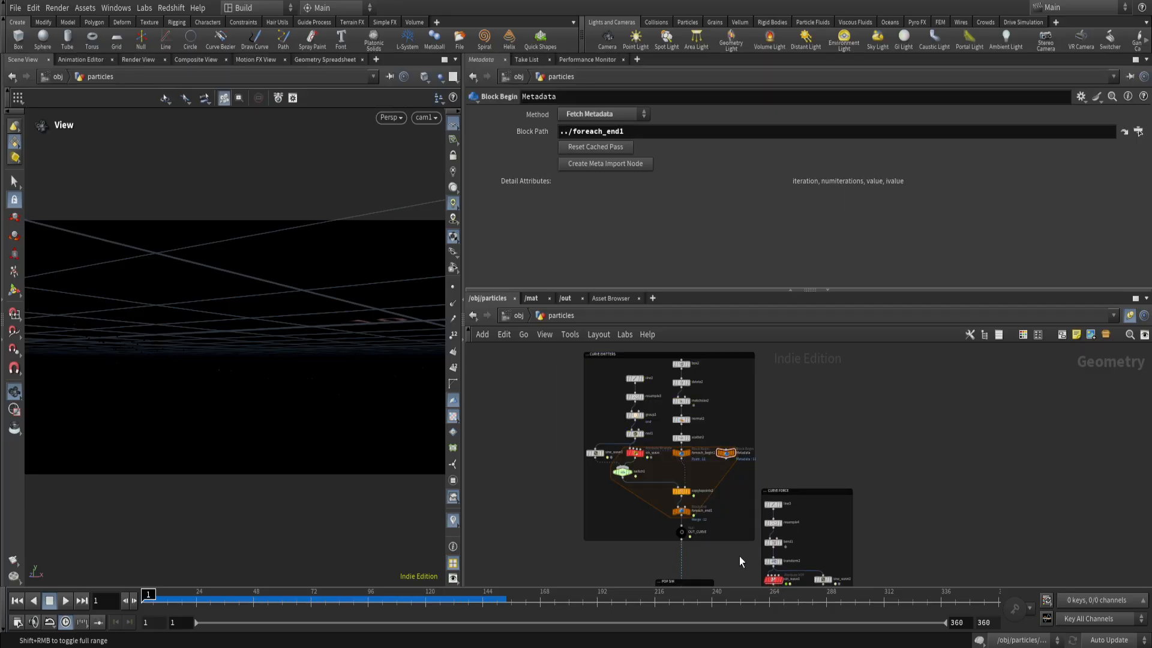
scroll(739, 556, down, 2)
drag(587, 388, 578, 461)
Examine the curve force and POP sim node groups feeding the particles output.
middle_drag(785, 459, 730, 408)
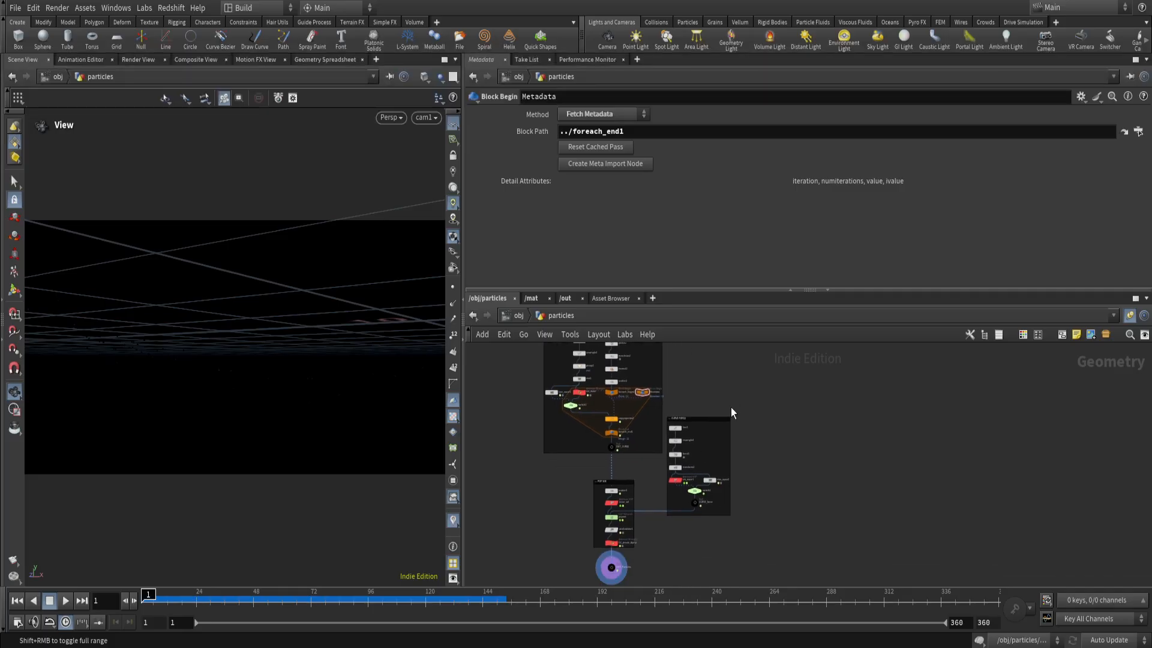
drag(723, 437, 665, 519)
click(690, 545)
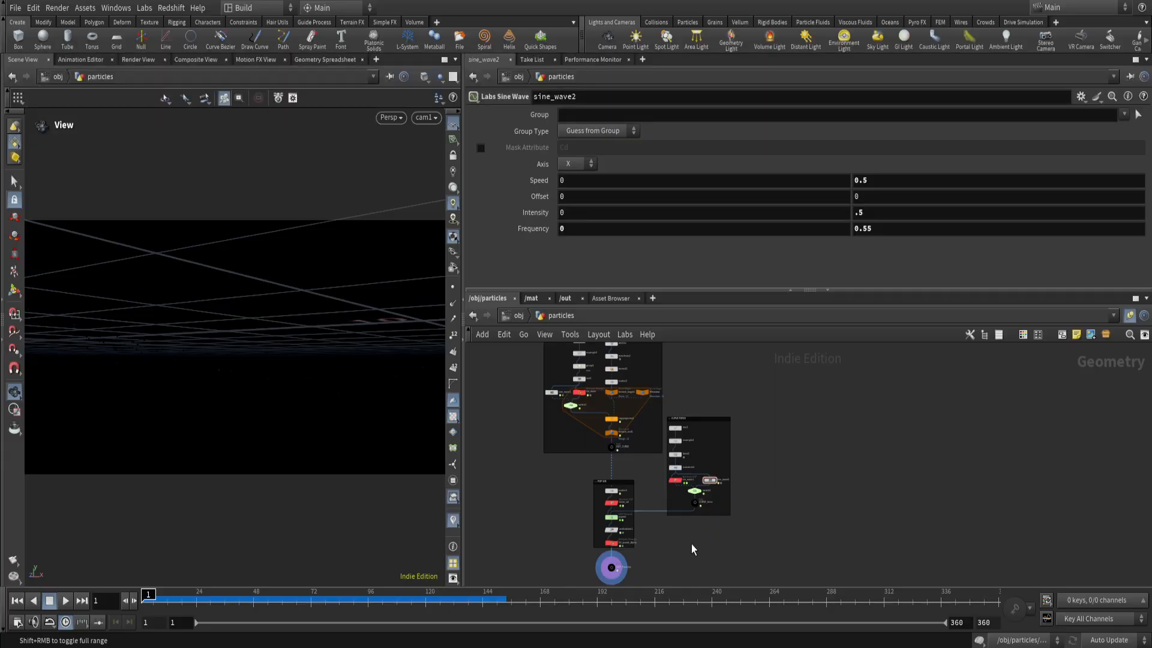
scroll(637, 539, up, 3)
drag(573, 381, 698, 514)
click(650, 512)
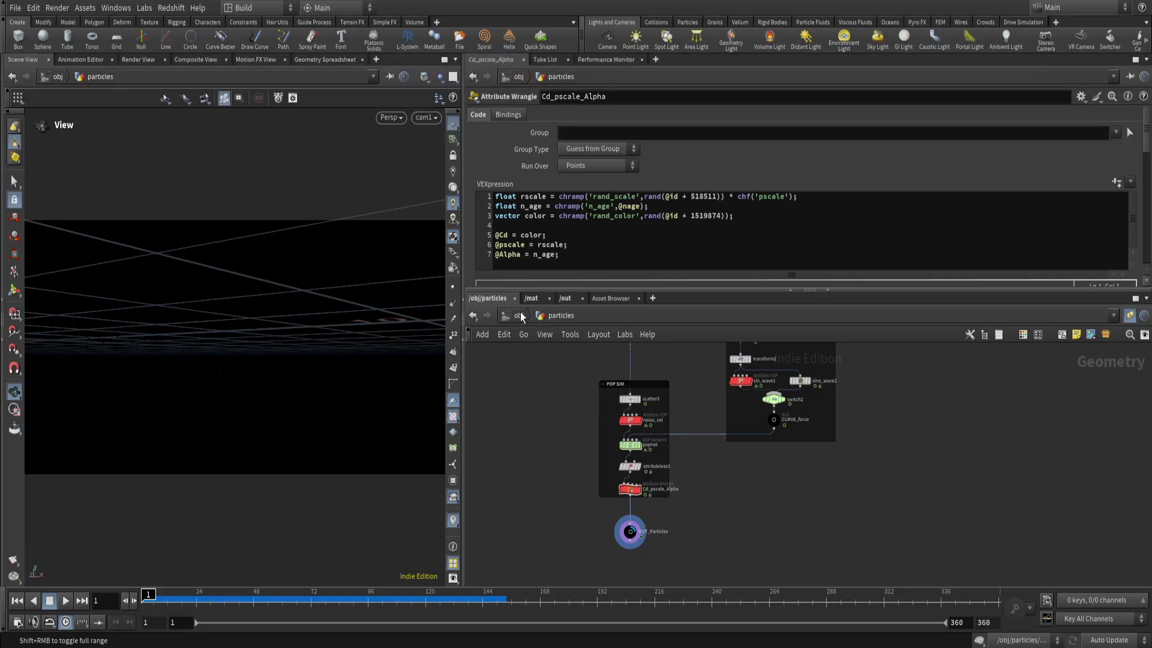
Look into the lines geometry network and return to the object level.
click(519, 316)
double_click(635, 511)
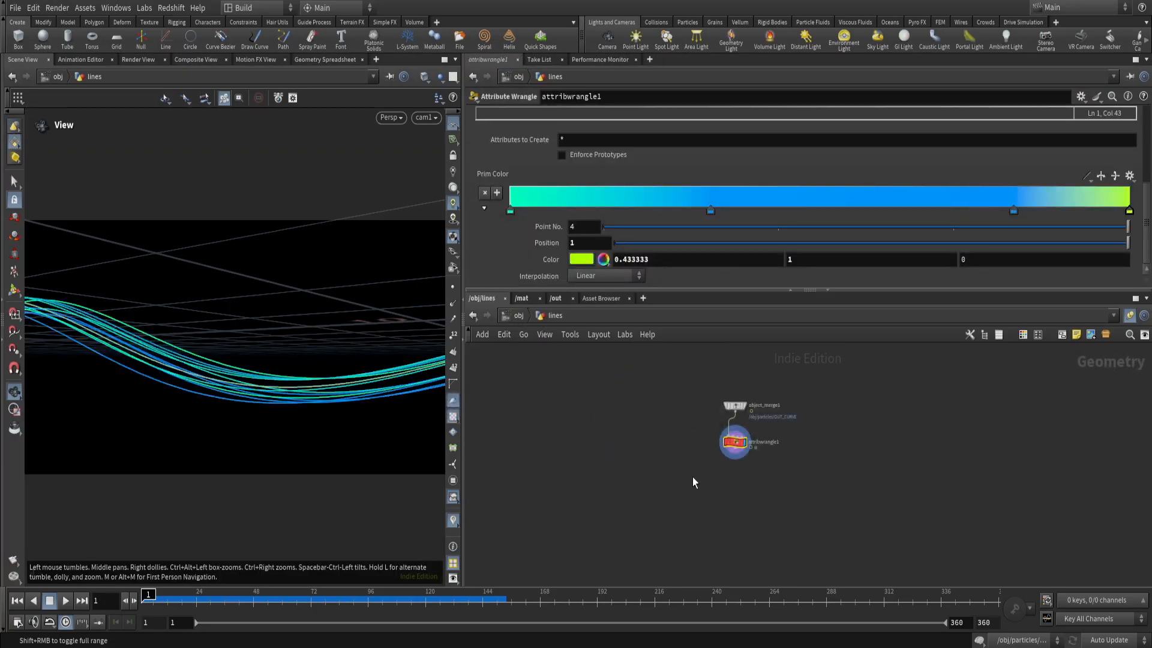
click(520, 316)
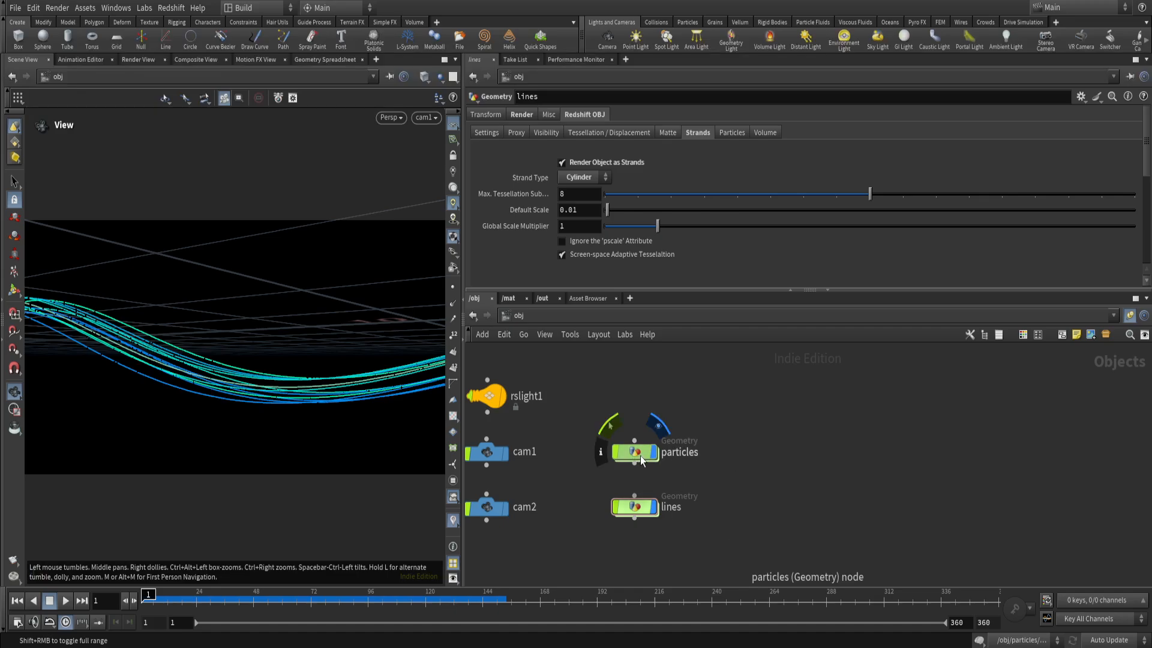
Hide the lines object in the viewport and reopen the particles network.
click(655, 507)
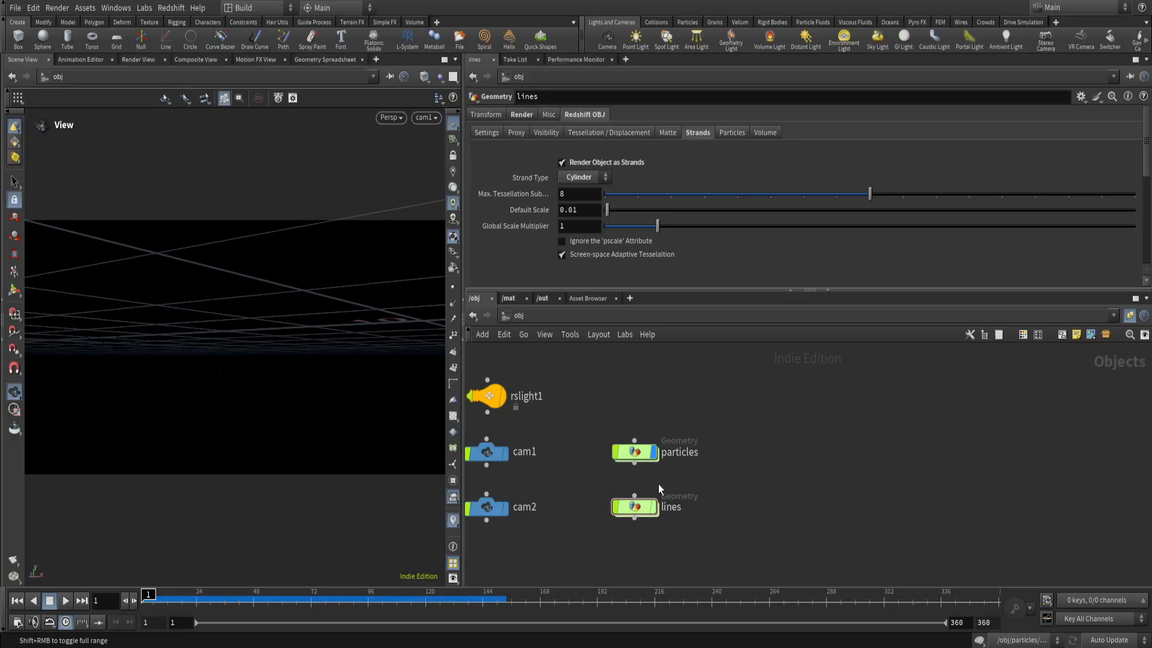
double_click(635, 451)
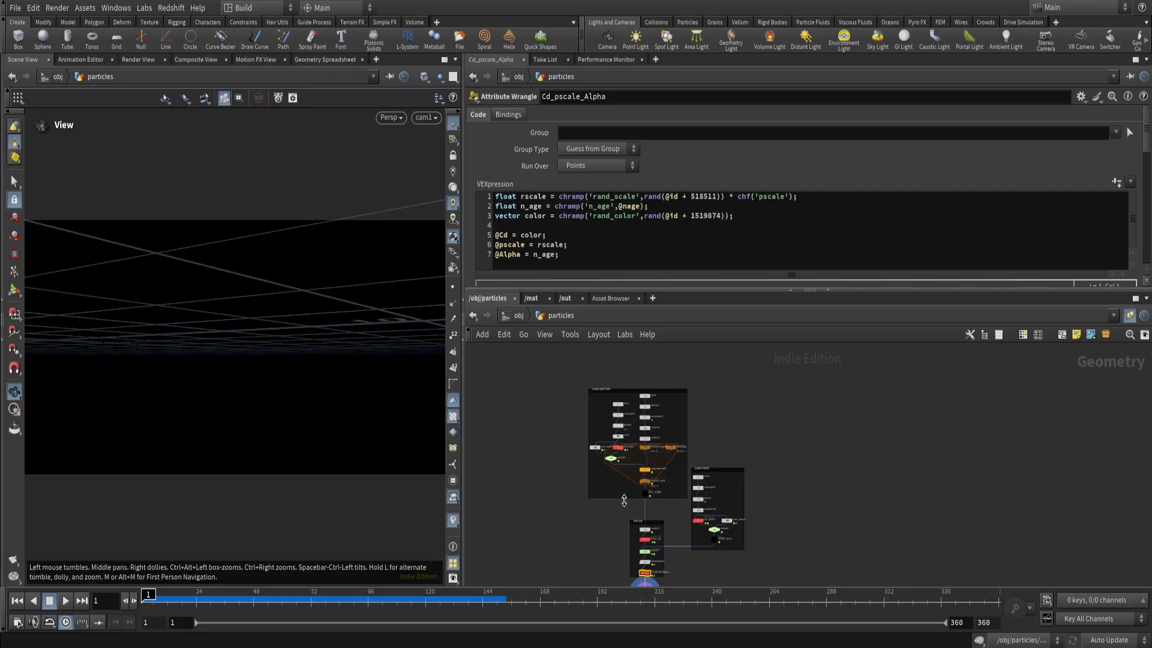
Display the line2 node of the curve emitters group and frame it in a free view outside the camera.
scroll(629, 414, up, 3)
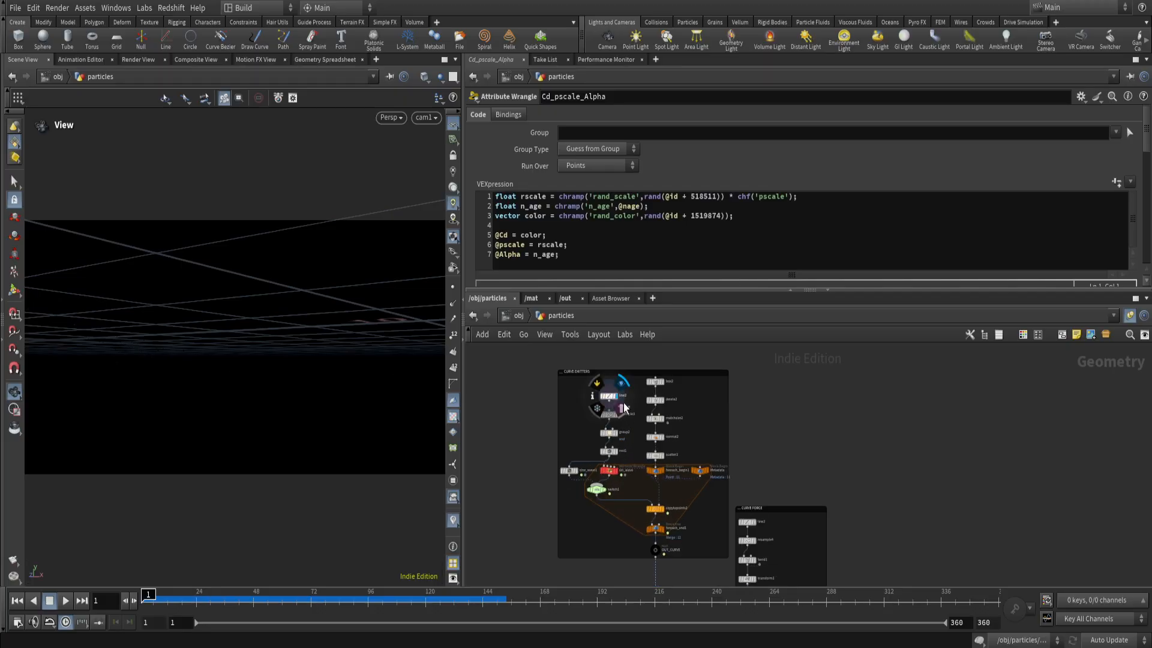
click(608, 396)
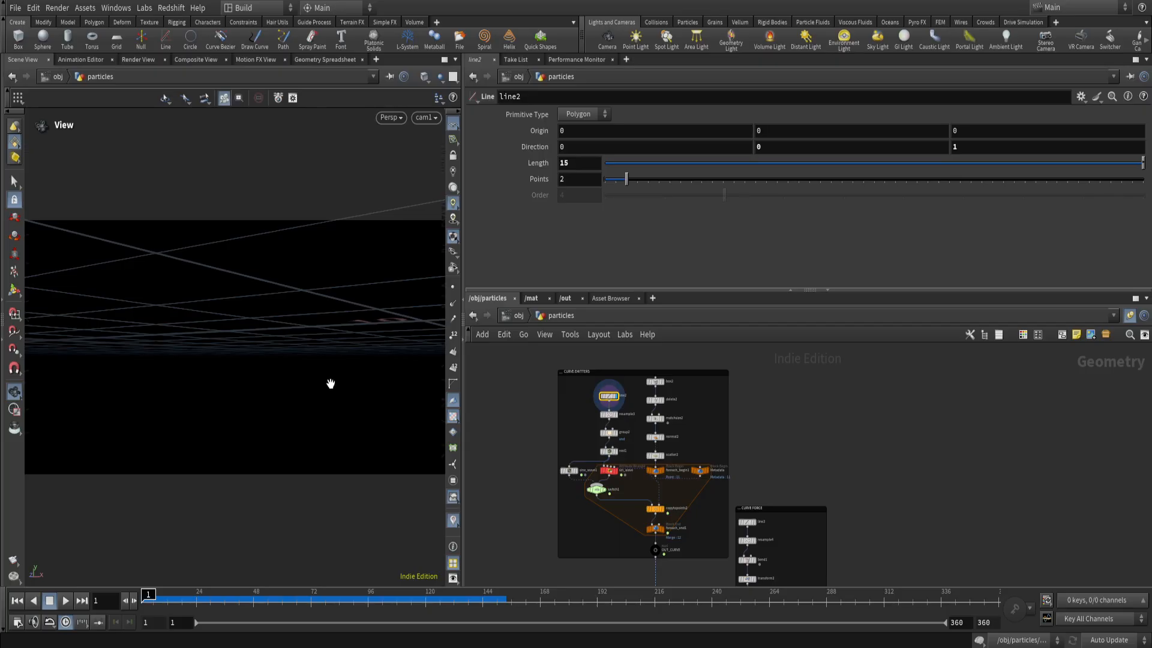
key(g)
drag(295, 371, 311, 390)
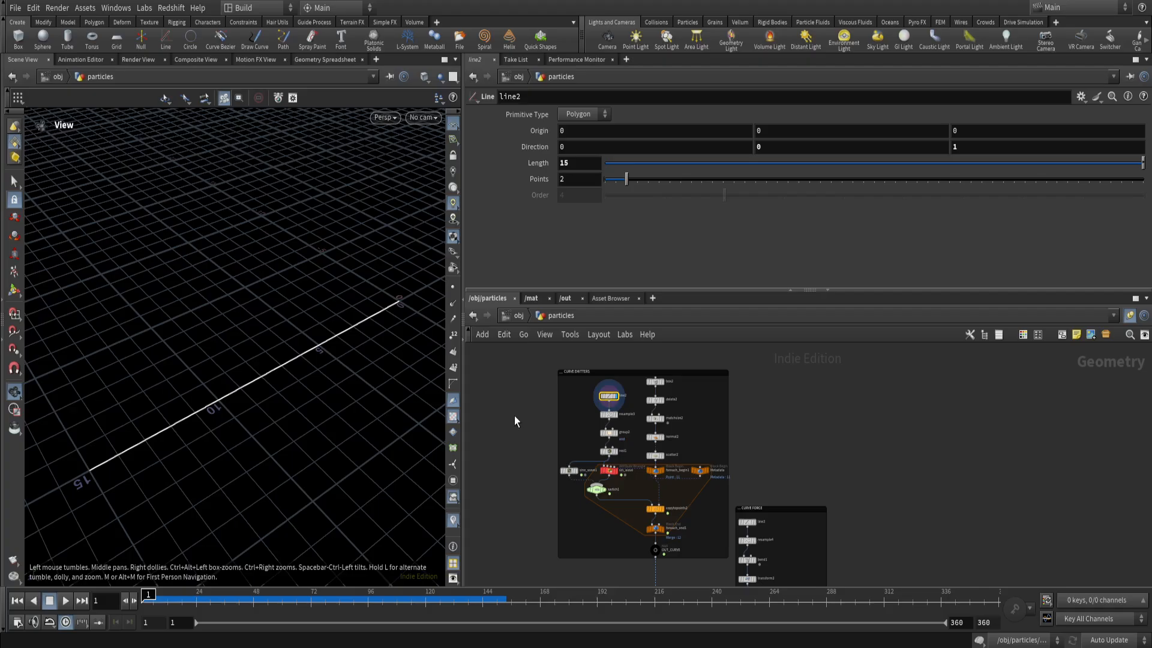
Display the resample3 node and look through its parameters down to the Curve U Attribute.
scroll(602, 399, up, 5)
scroll(618, 408, up, 3)
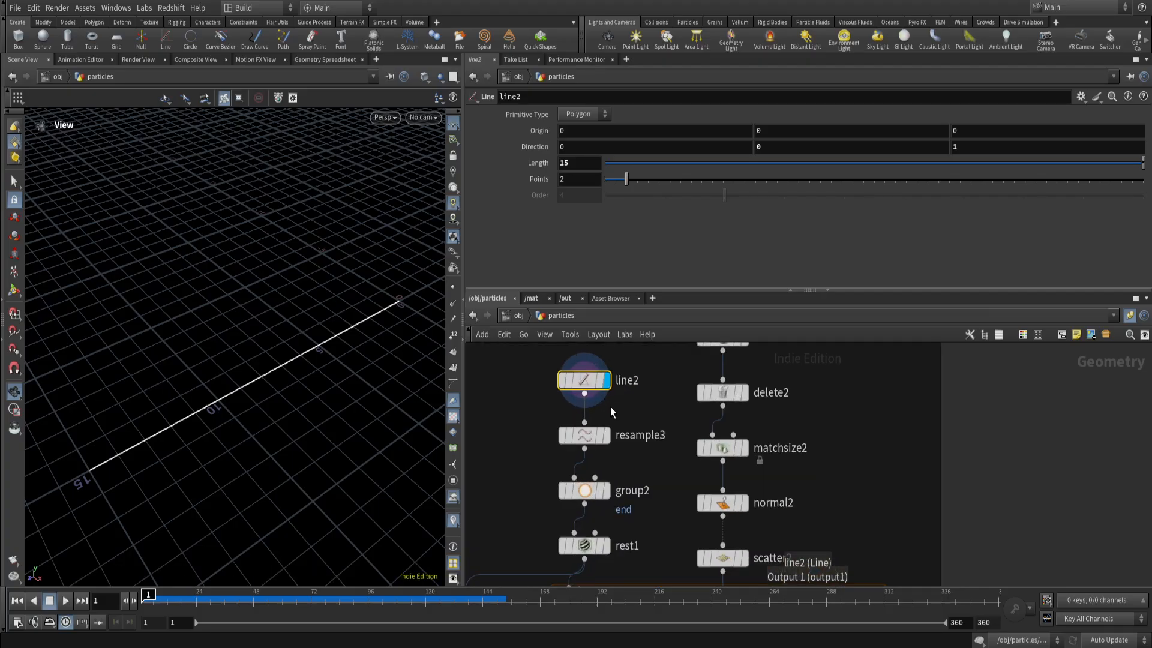
click(658, 470)
drag(580, 449, 684, 497)
middle_drag(664, 490, 635, 477)
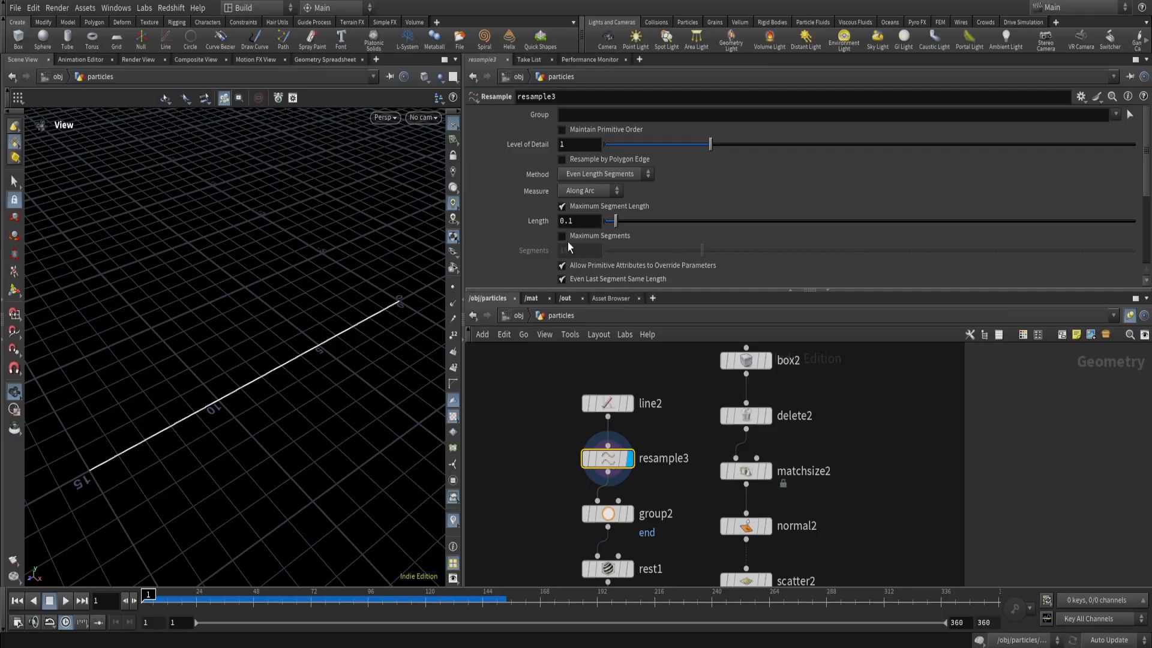
scroll(521, 232, down, 4)
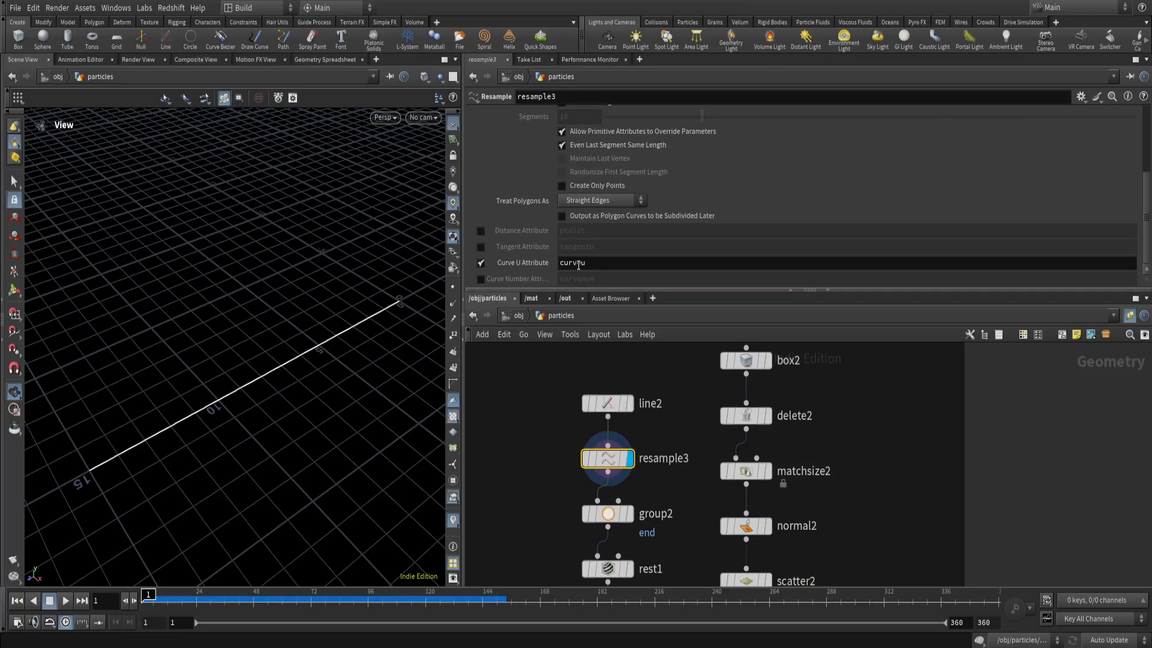
Show point numbers in the viewport and compare the points of line2 with those of resample3.
click(627, 403)
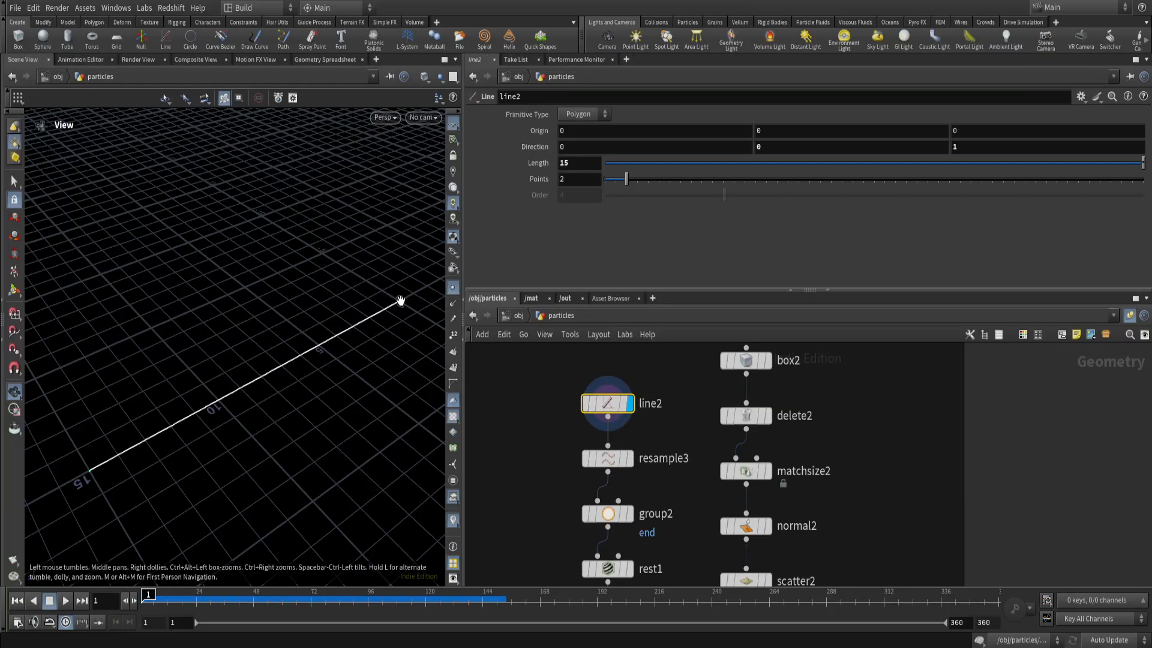
click(453, 335)
click(627, 458)
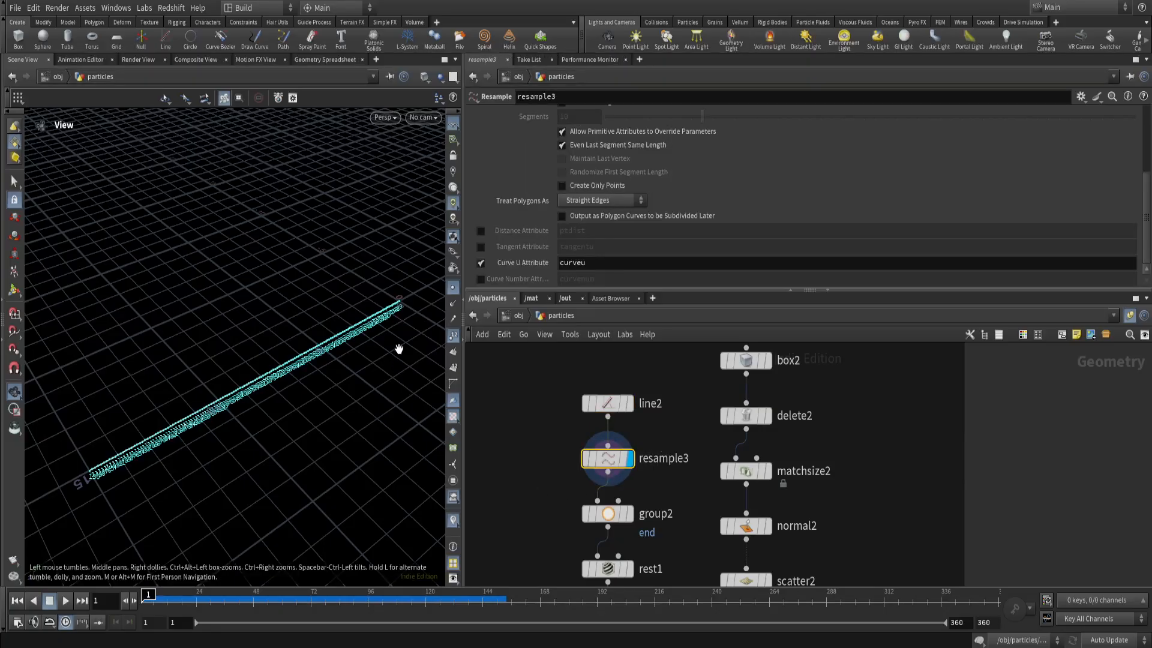
scroll(559, 222, up, 5)
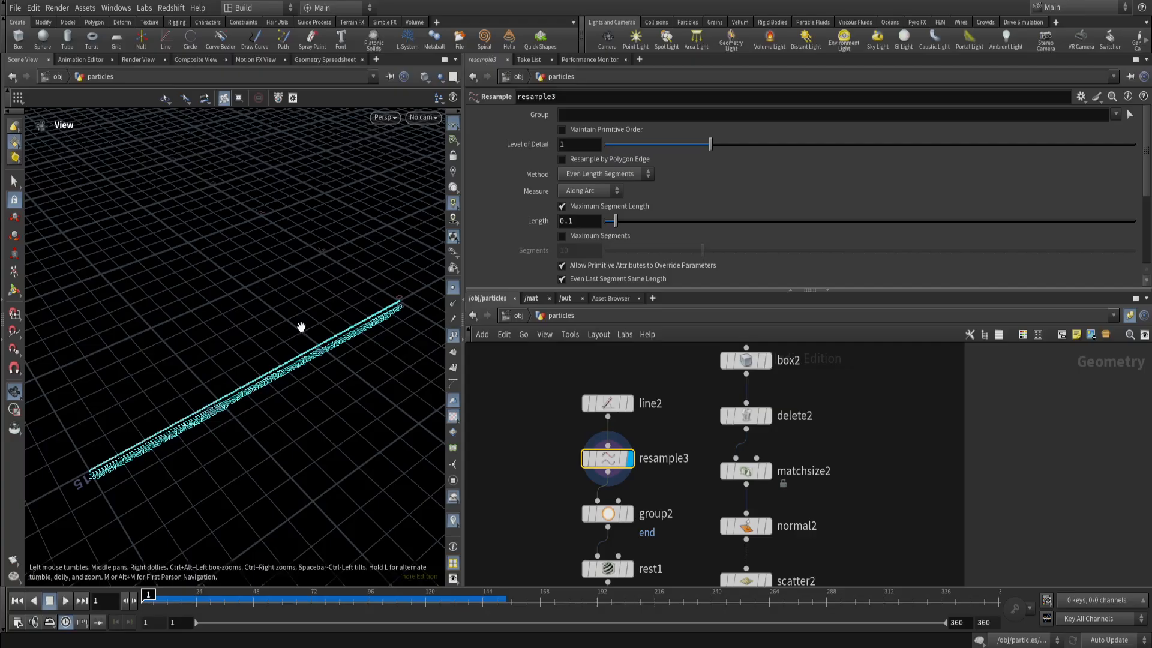
click(608, 404)
click(628, 403)
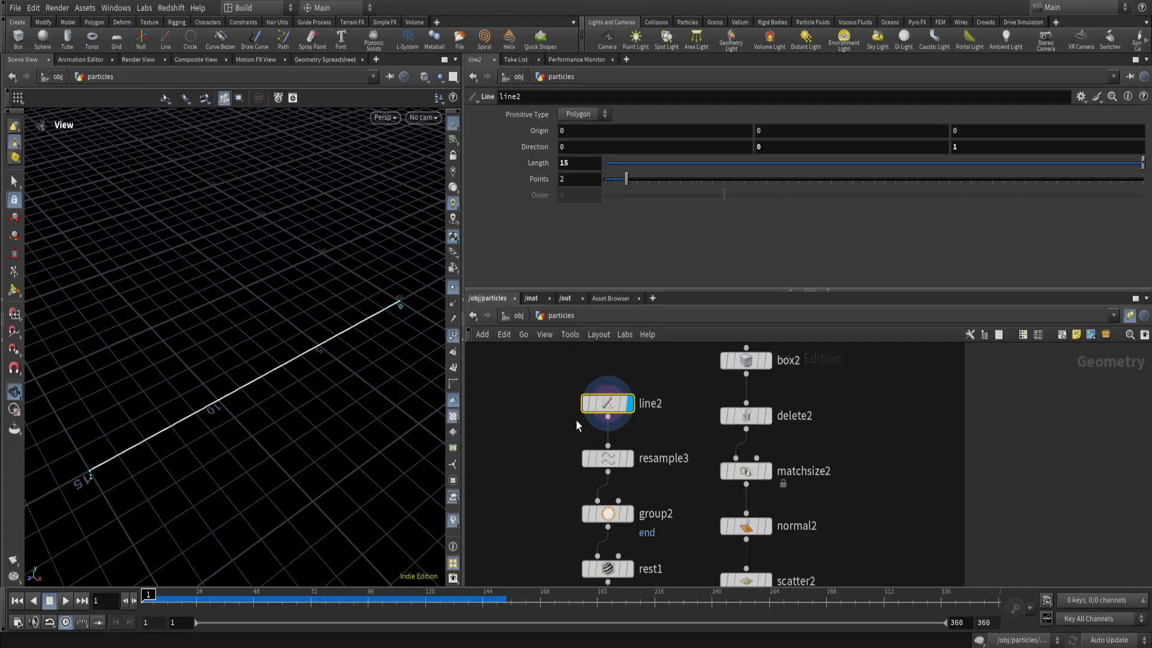
click(630, 459)
click(609, 460)
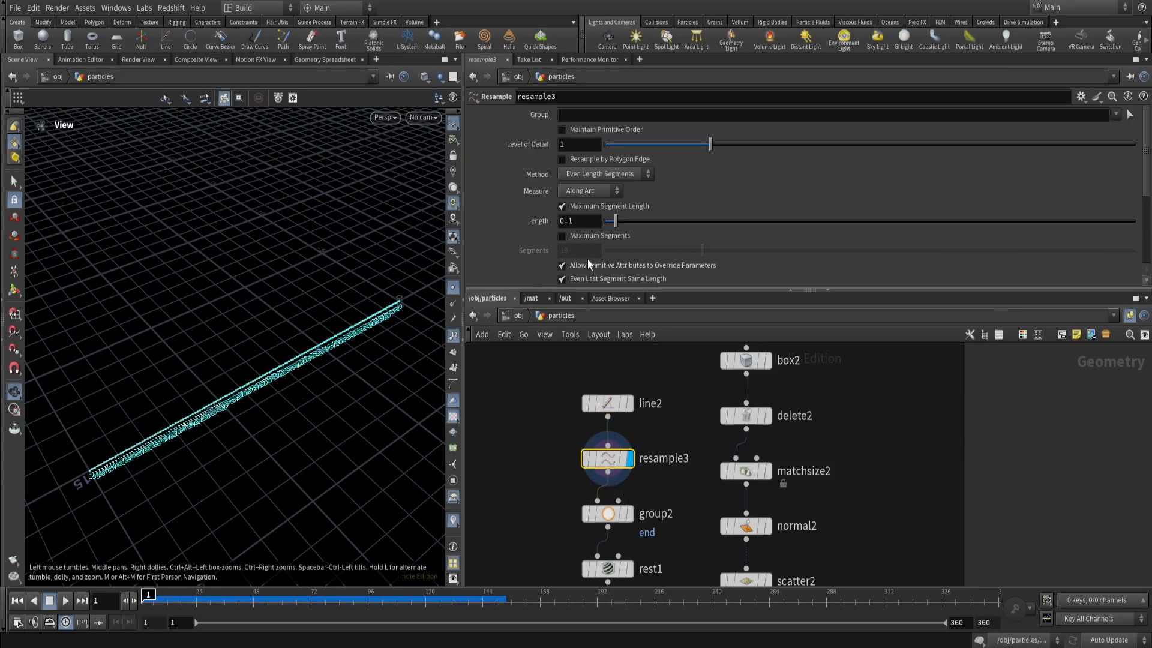
Review resample3's segment length settings and its enabled Curve U Attribute.
scroll(523, 240, down, 3)
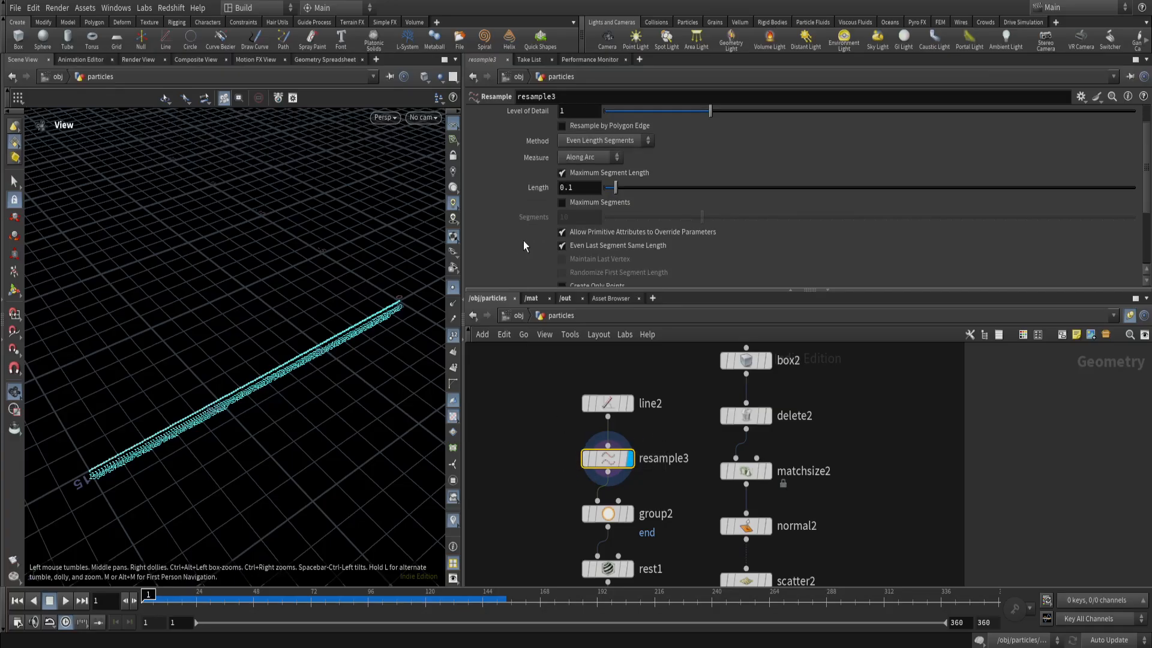
scroll(534, 207, up, 3)
scroll(533, 225, down, 1)
scroll(533, 225, down, 7)
click(481, 263)
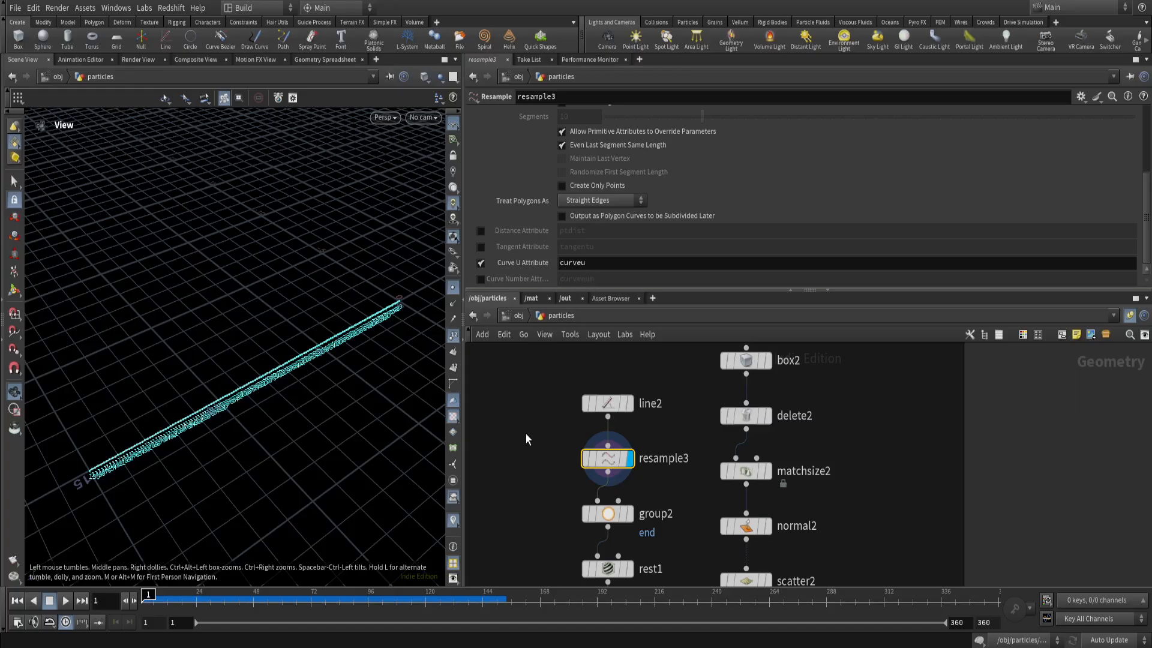
Turn off the point numbers and the point display in the viewport.
click(453, 336)
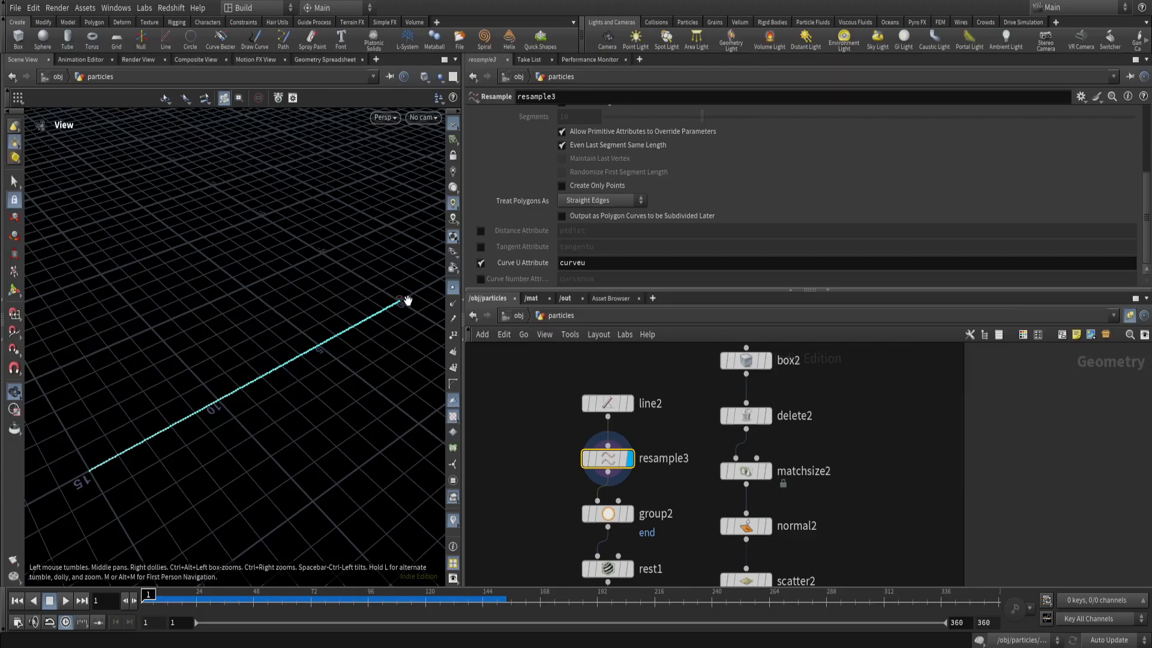
click(452, 287)
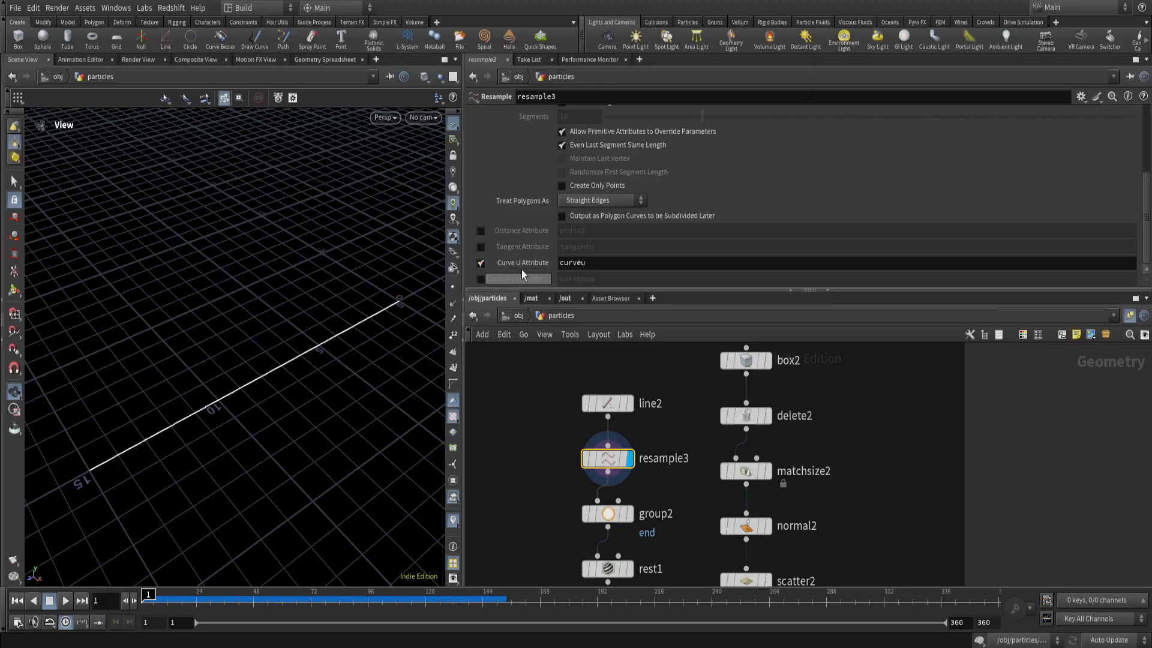
Display the group2 node and inspect its group name, group type and base group settings.
scroll(526, 473, down, 2)
scroll(569, 430, up, 3)
click(595, 459)
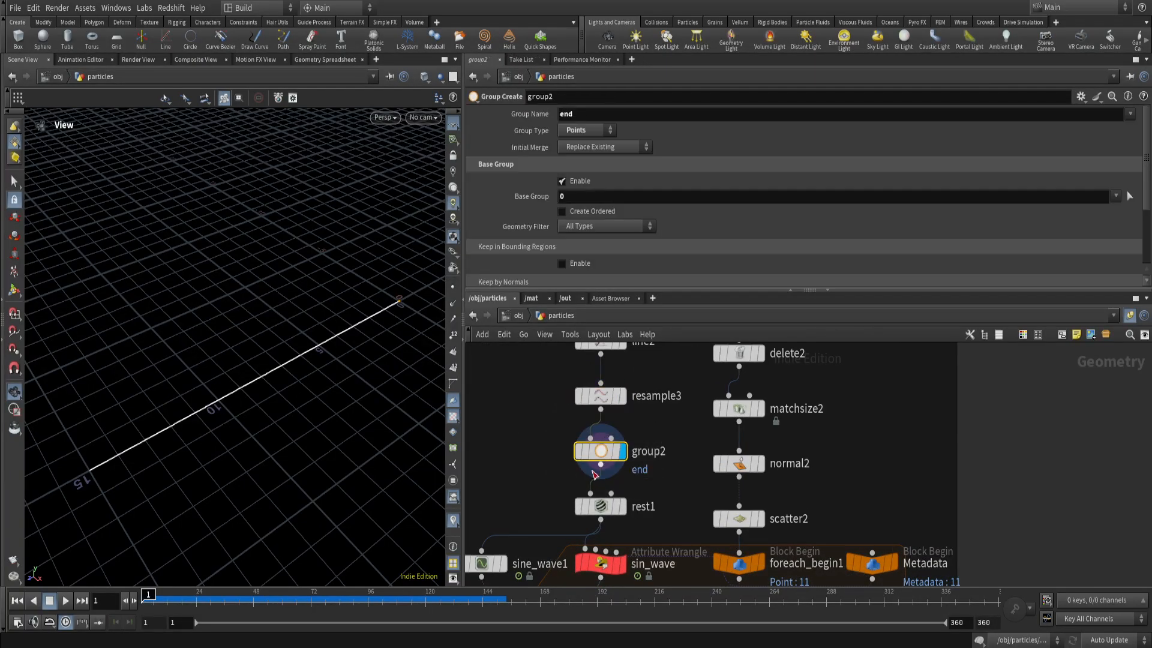
scroll(606, 438, up, 2)
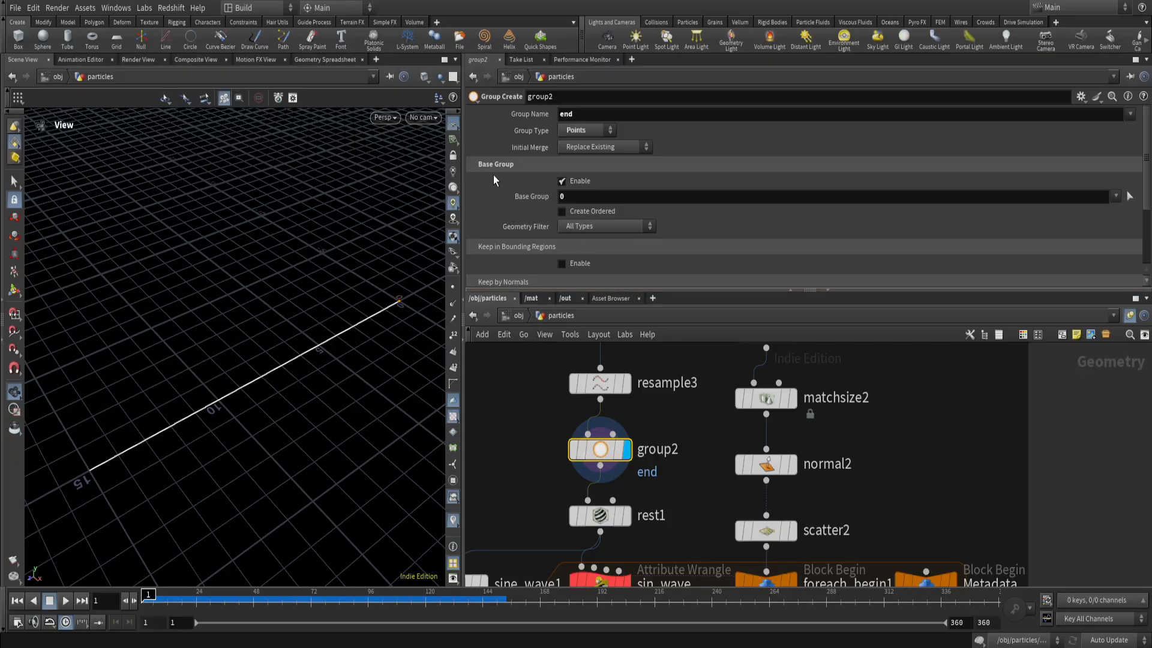
click(575, 196)
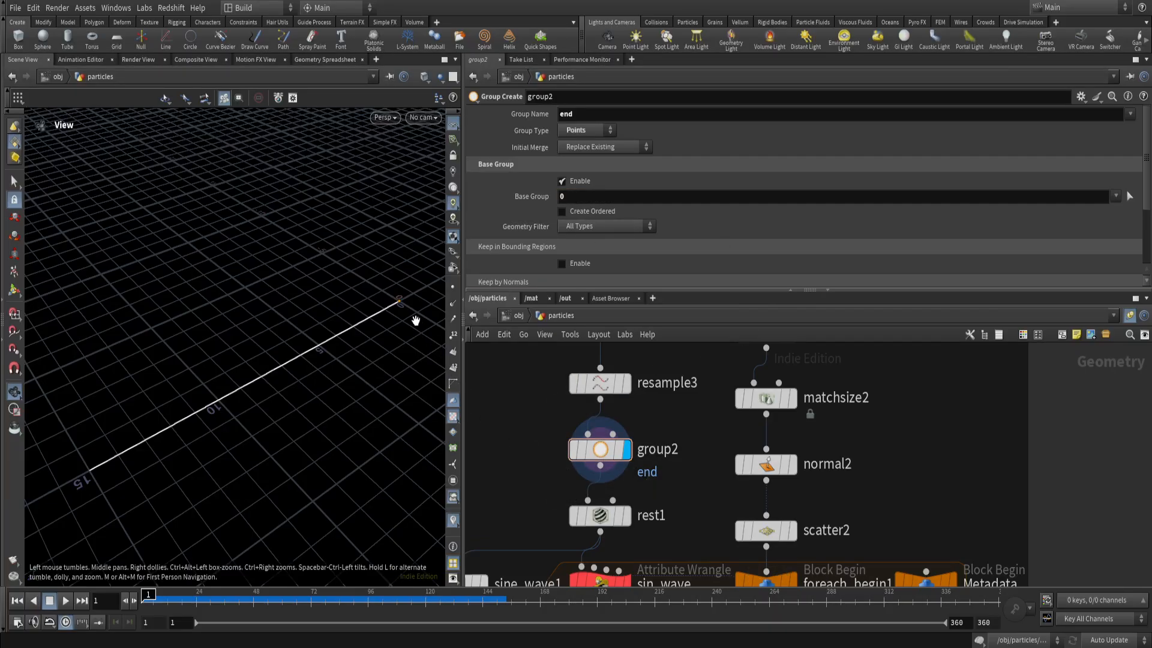
Turn on point numbers in the viewport and examine point 0 at the end of the group2 line.
scroll(414, 320, up, 3)
click(454, 336)
scroll(382, 309, up, 5)
scroll(200, 385, up, 8)
middle_drag(179, 418, 319, 350)
middle_drag(242, 393, 320, 361)
scroll(319, 360, down, 10)
middle_drag(380, 314, 242, 376)
scroll(363, 294, up, 8)
middle_drag(352, 320, 359, 310)
scroll(359, 309, up, 2)
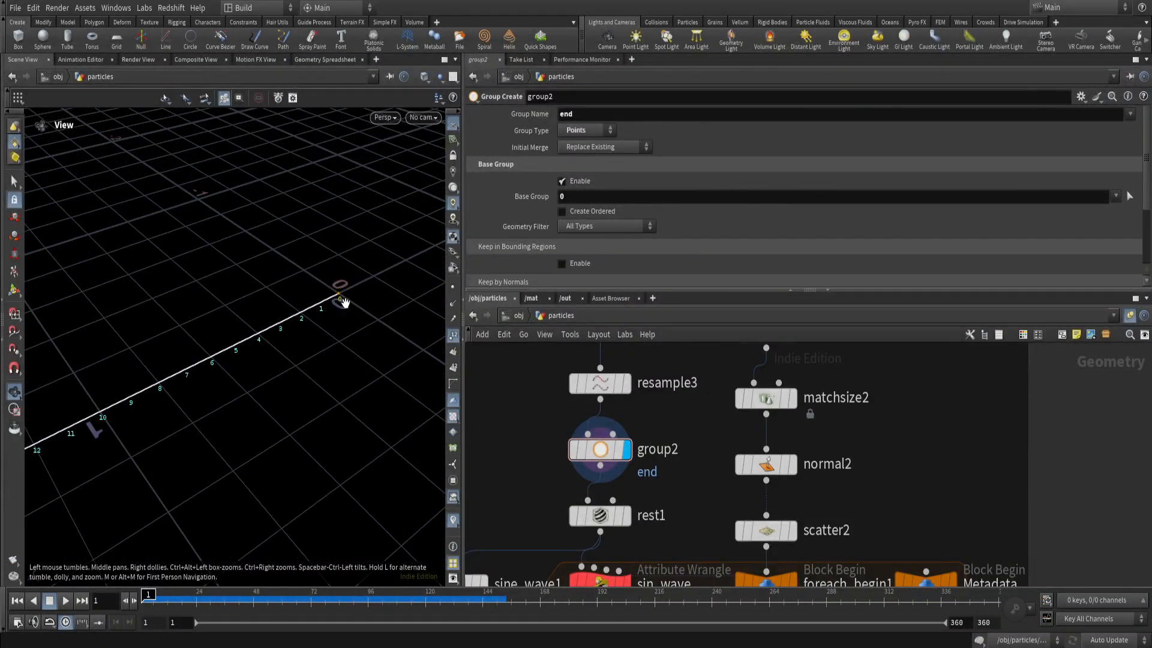
scroll(347, 298, up, 10)
scroll(271, 294, down, 7)
Examine the point numbering along the full length of the group2 line.
scroll(271, 294, down, 4)
scroll(174, 413, down, 5)
middle_drag(180, 417, 336, 337)
scroll(335, 360, down, 2)
scroll(303, 401, down, 3)
scroll(318, 409, down, 2)
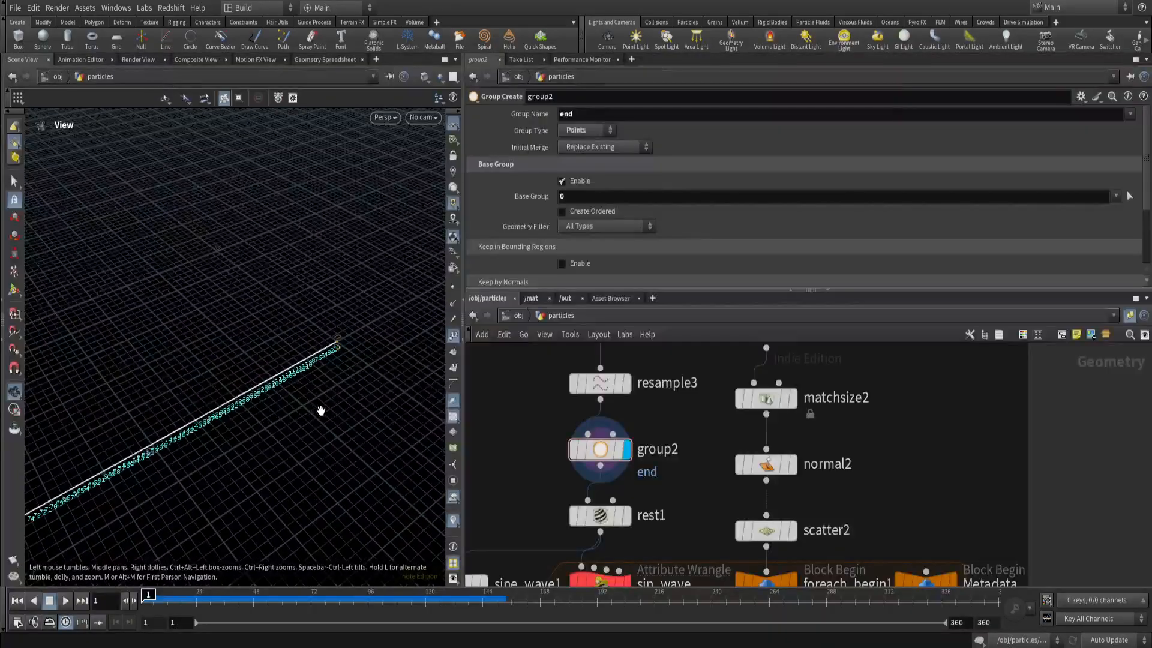
middle_drag(319, 408, 350, 373)
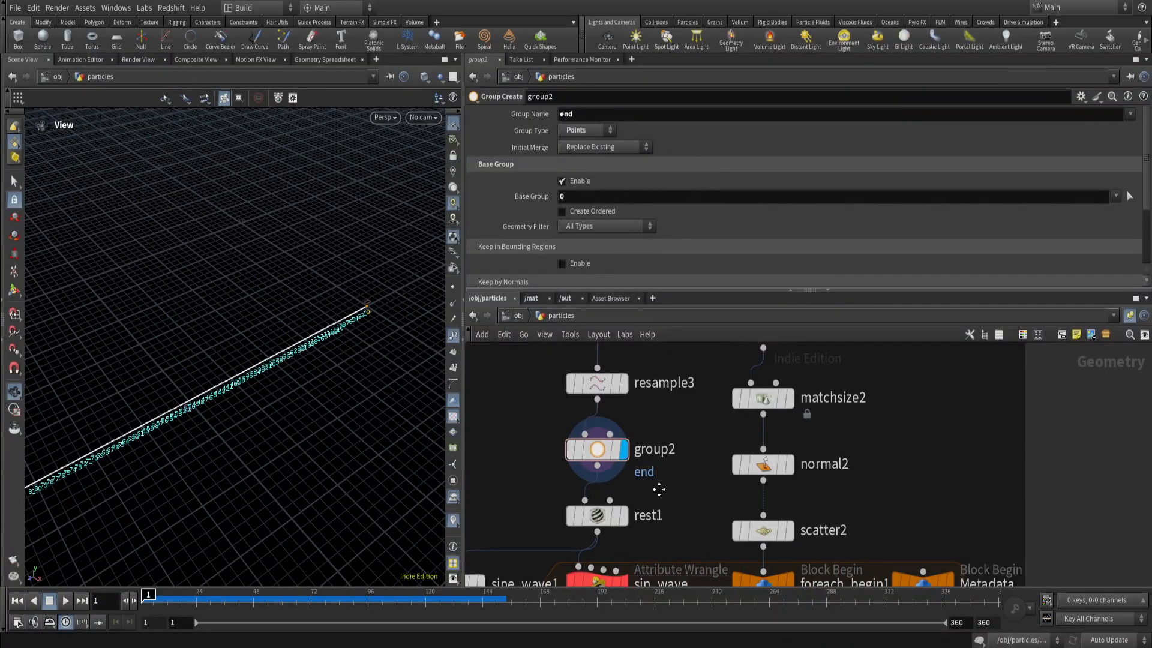
middle_drag(626, 487, 603, 443)
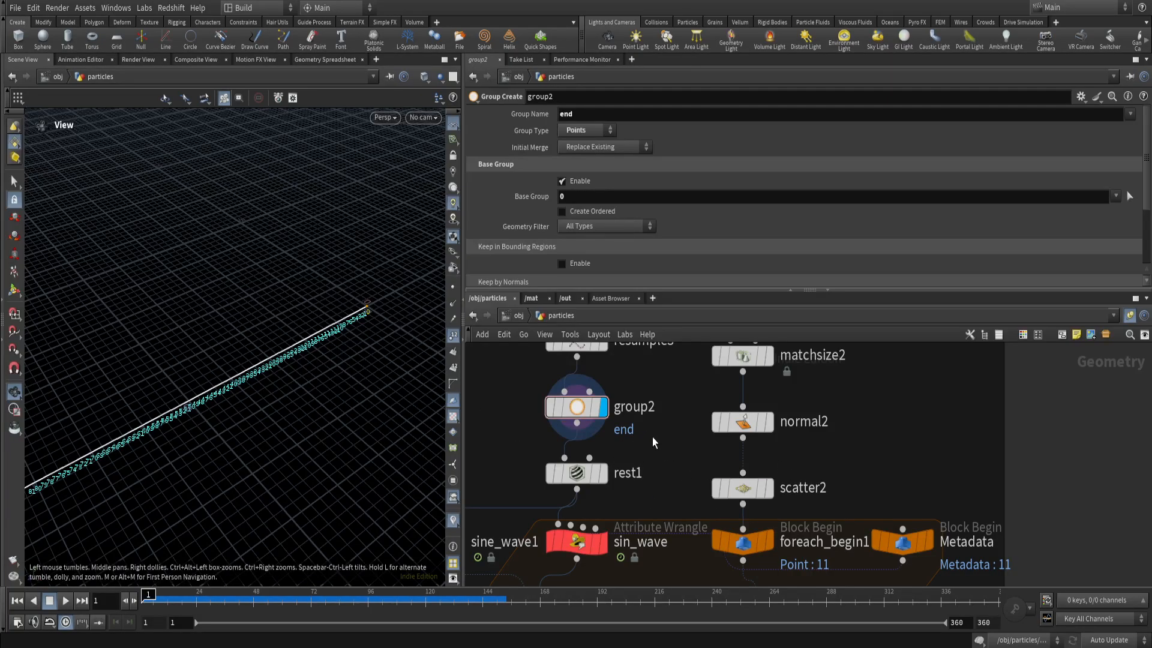
scroll(298, 409, down, 2)
middle_drag(258, 414, 355, 373)
scroll(396, 387, down, 3)
scroll(632, 447, down, 2)
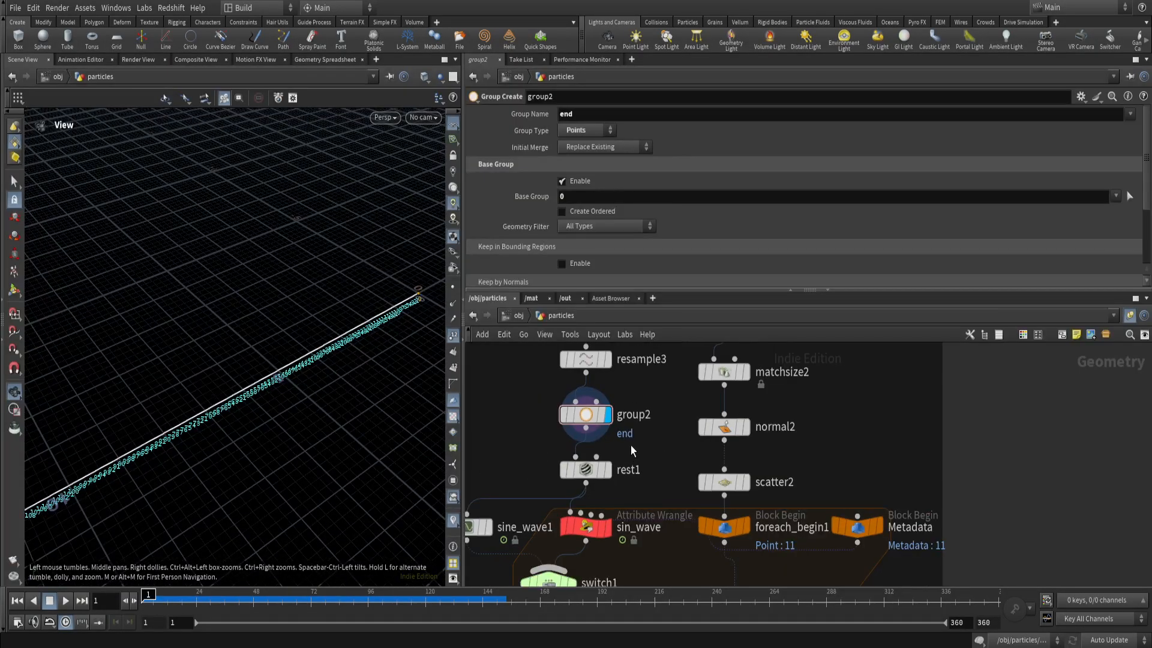
Display the rest1 node and turn off the point numbers in the viewport.
drag(638, 430, 557, 491)
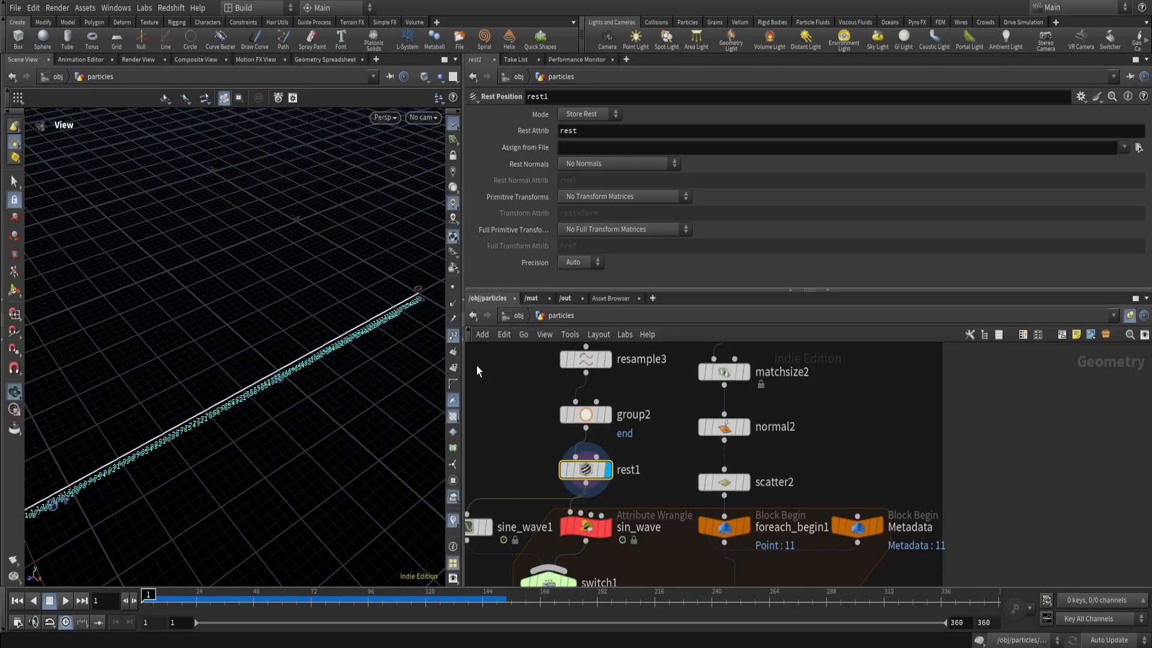
click(453, 334)
drag(380, 300, 414, 420)
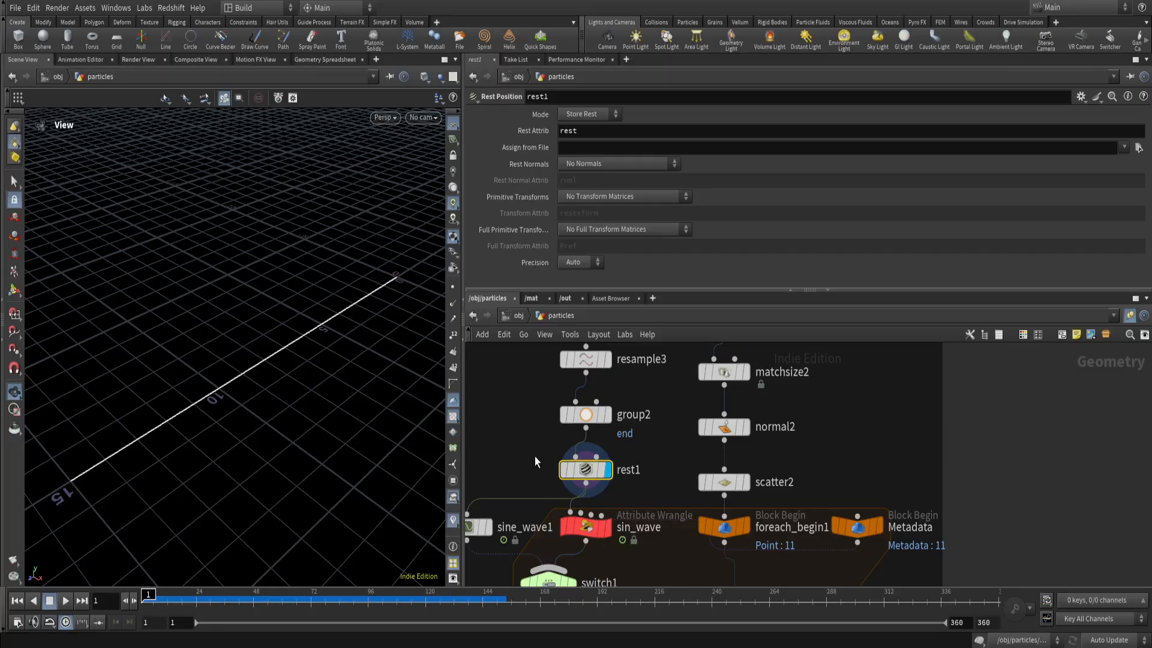
Inspect the rest1 node's info and its place in the network ahead of the sine wave nodes and the curve force section.
scroll(613, 402, down, 6)
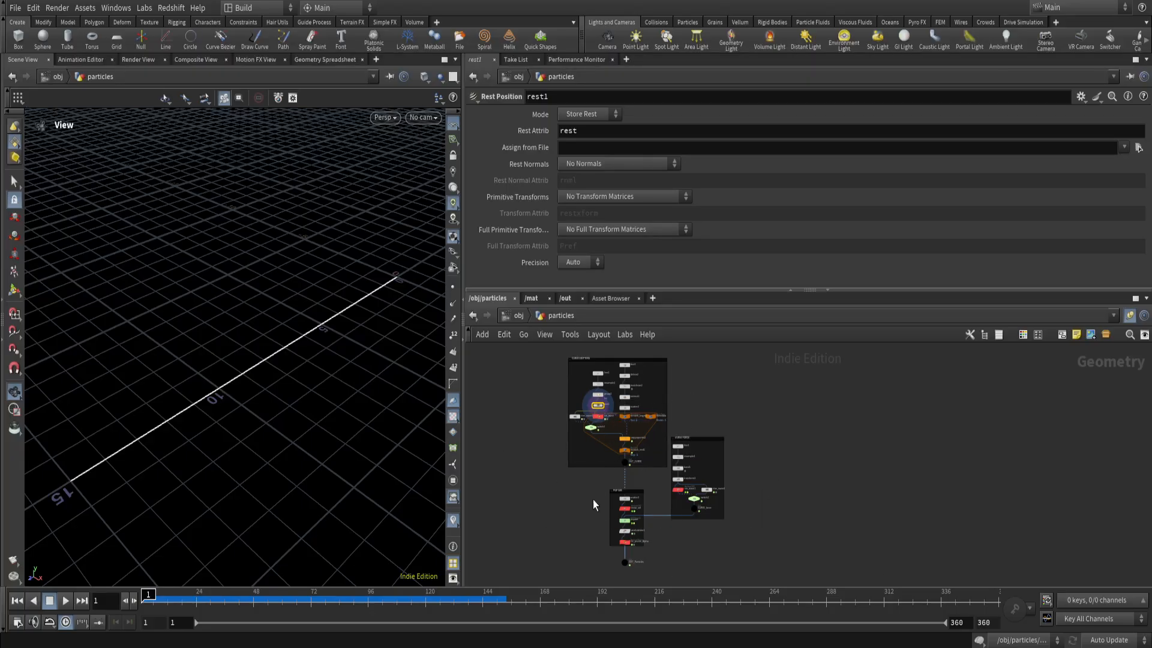
scroll(607, 402, up, 5)
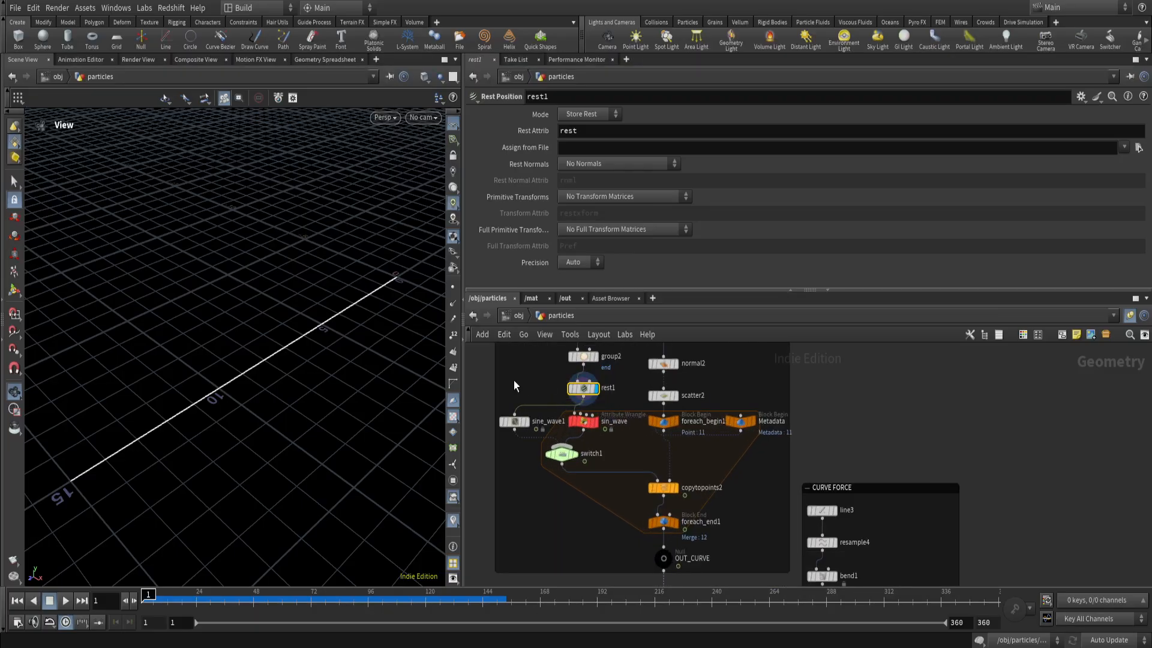
scroll(583, 389, up, 4)
middle_click(583, 389)
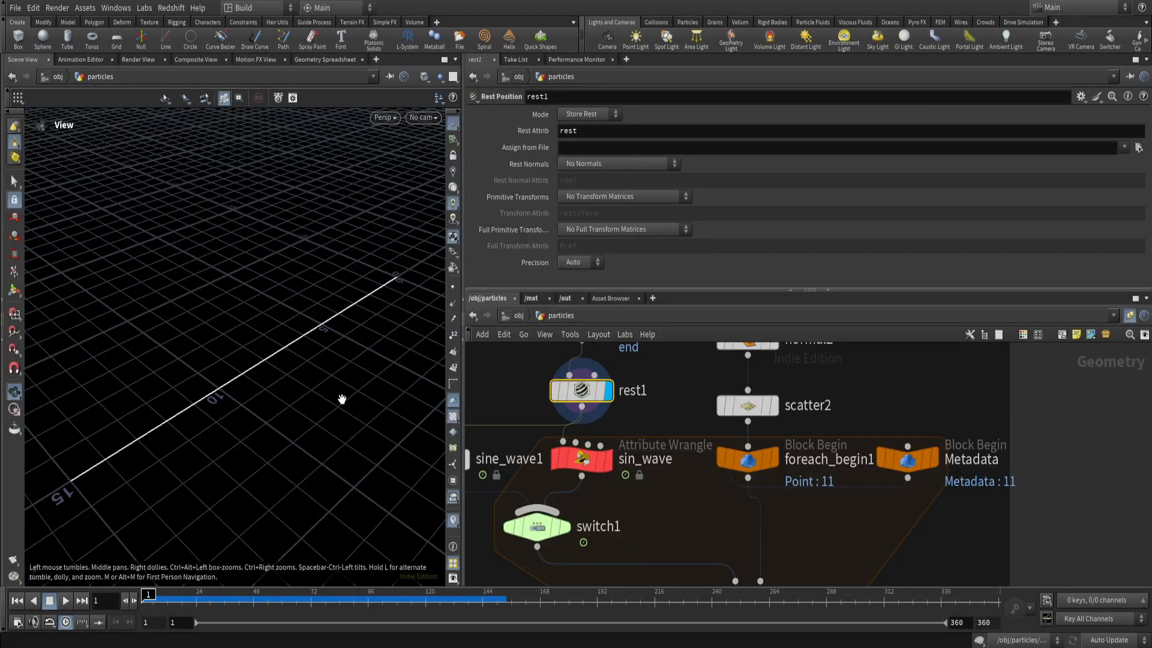
scroll(707, 429, down, 4)
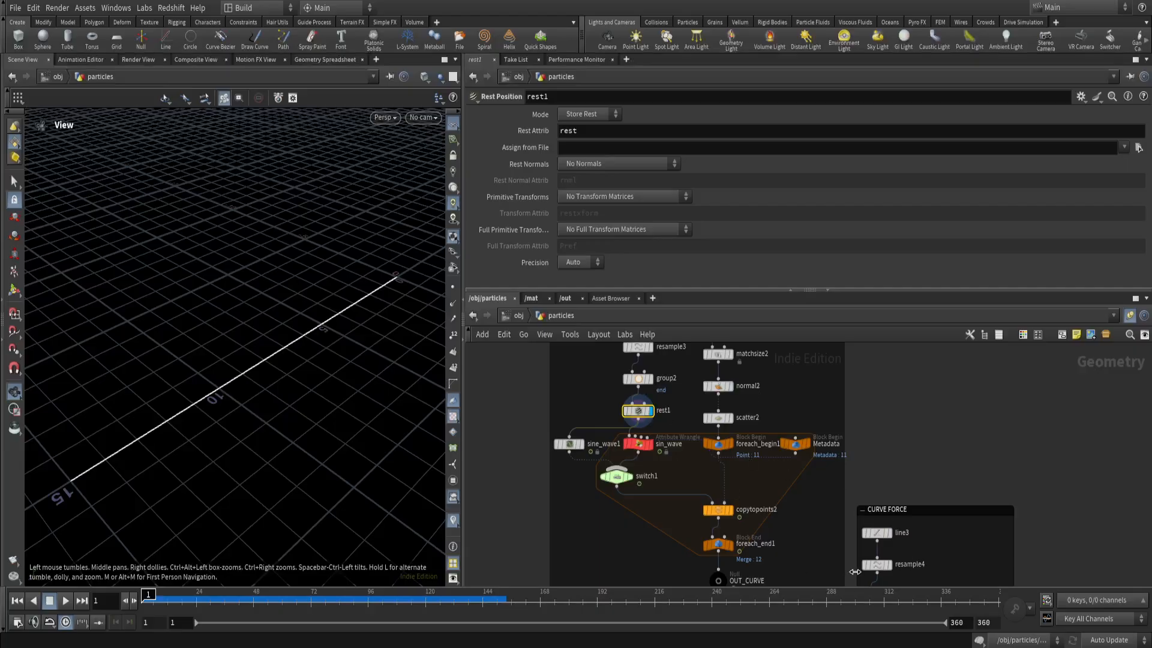
scroll(672, 397, up, 3)
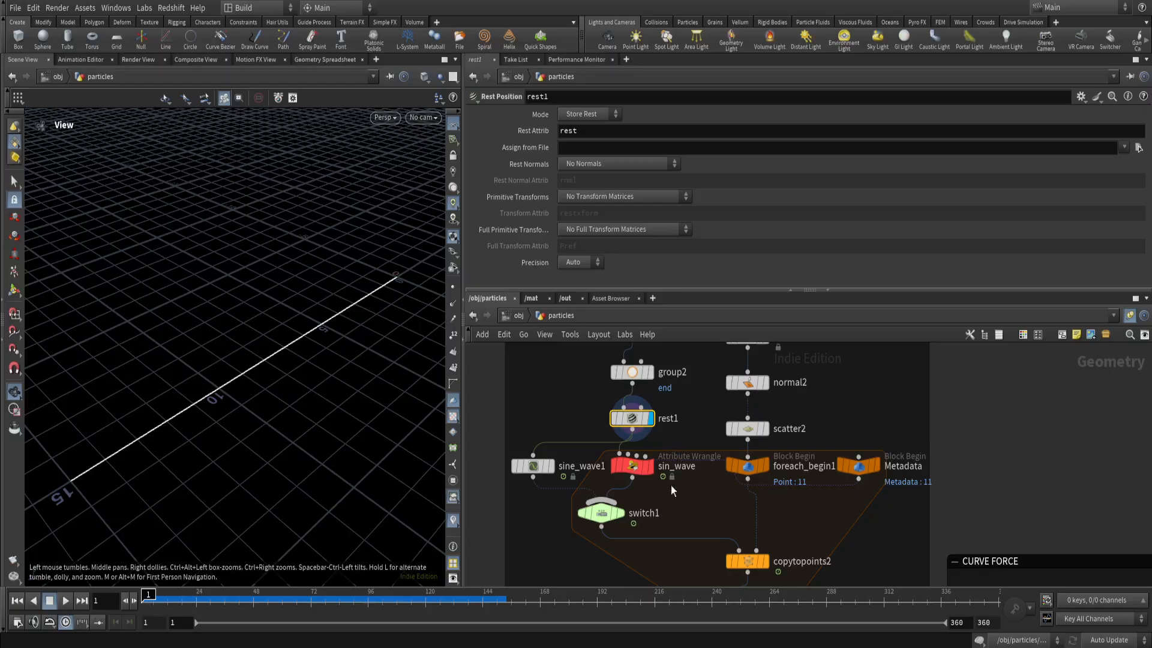
drag(206, 404, 265, 408)
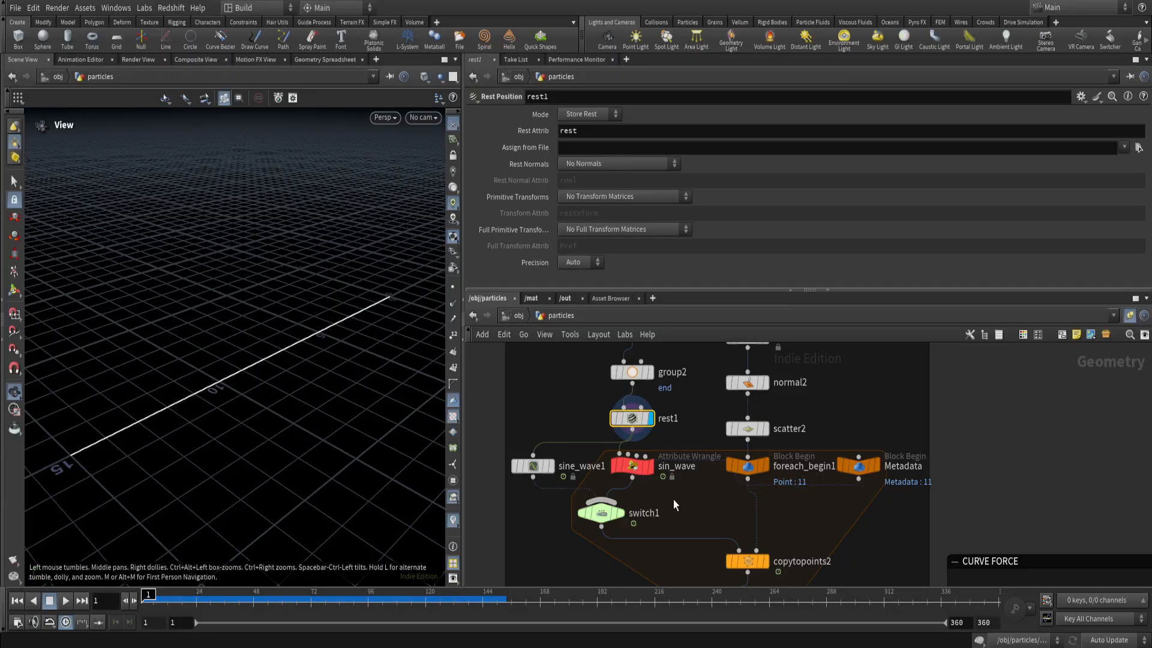
Select the switch1 node and inspect its selected input and input operators.
scroll(648, 502, up, 2)
middle_drag(657, 509, 787, 503)
drag(830, 537, 773, 541)
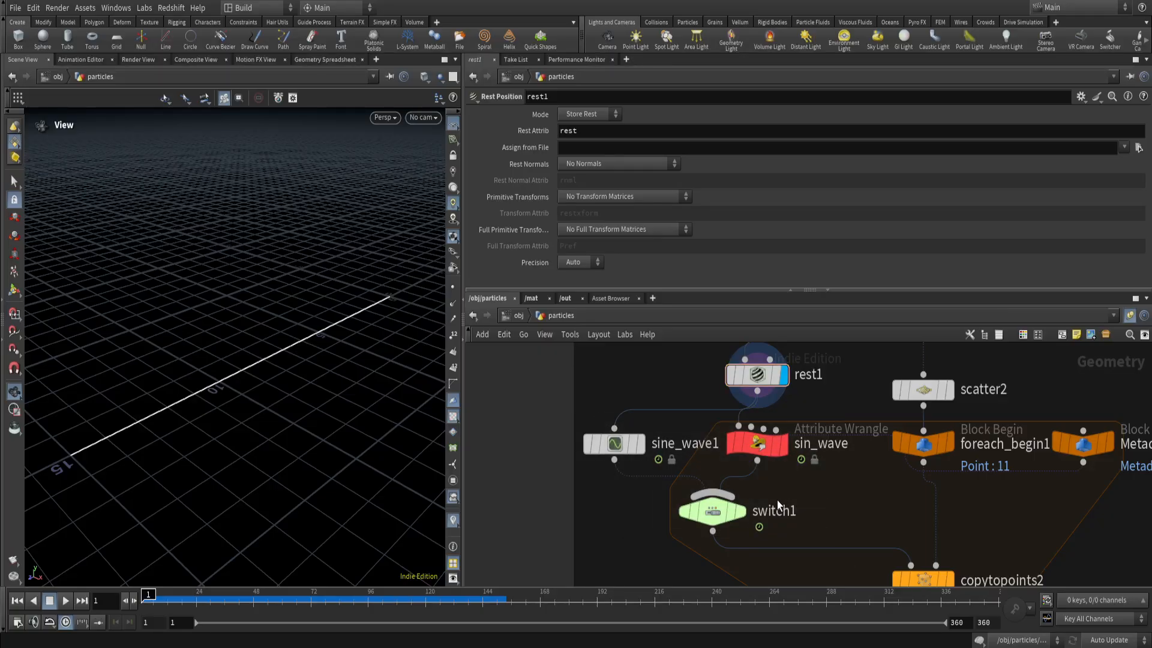
click(712, 511)
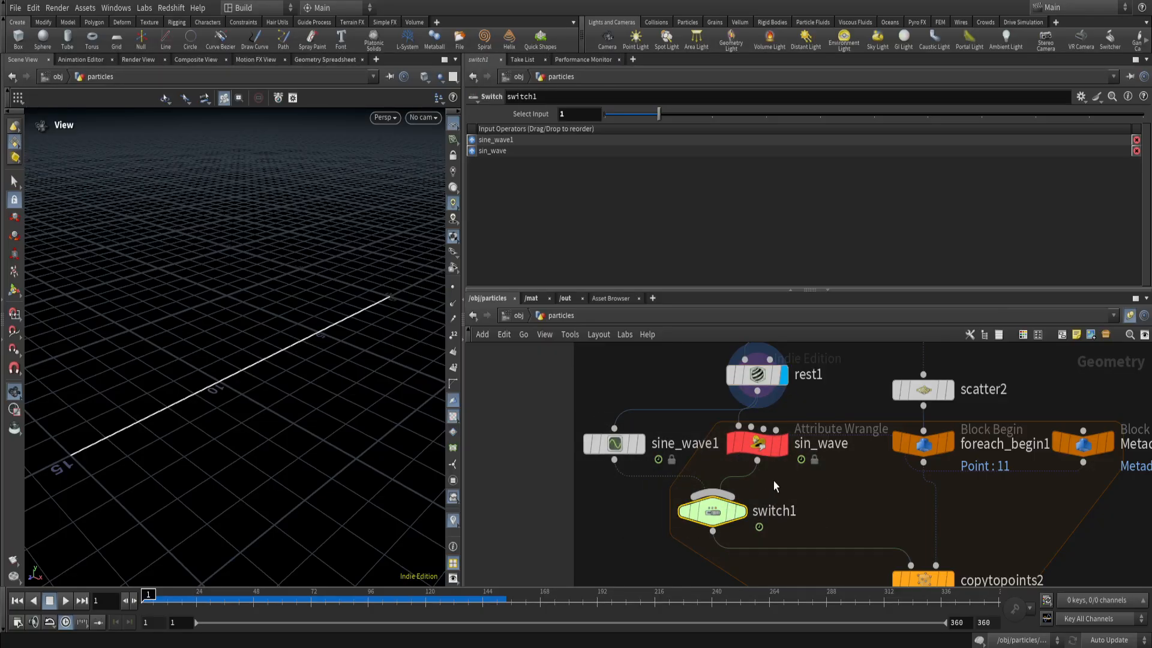
Select the two sine wave nodes feeding switch1 together, and review the Labs Sine Wave settings of sine_wave1.
drag(540, 402, 647, 482)
drag(828, 480, 725, 421)
drag(531, 405, 723, 484)
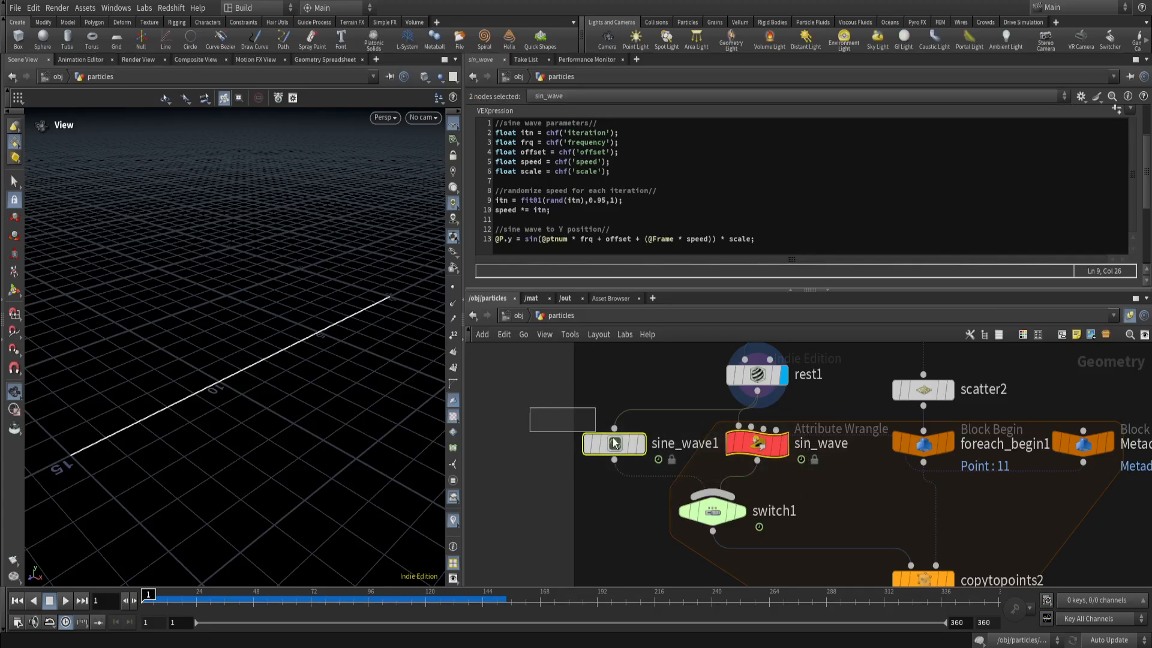
drag(529, 407, 640, 474)
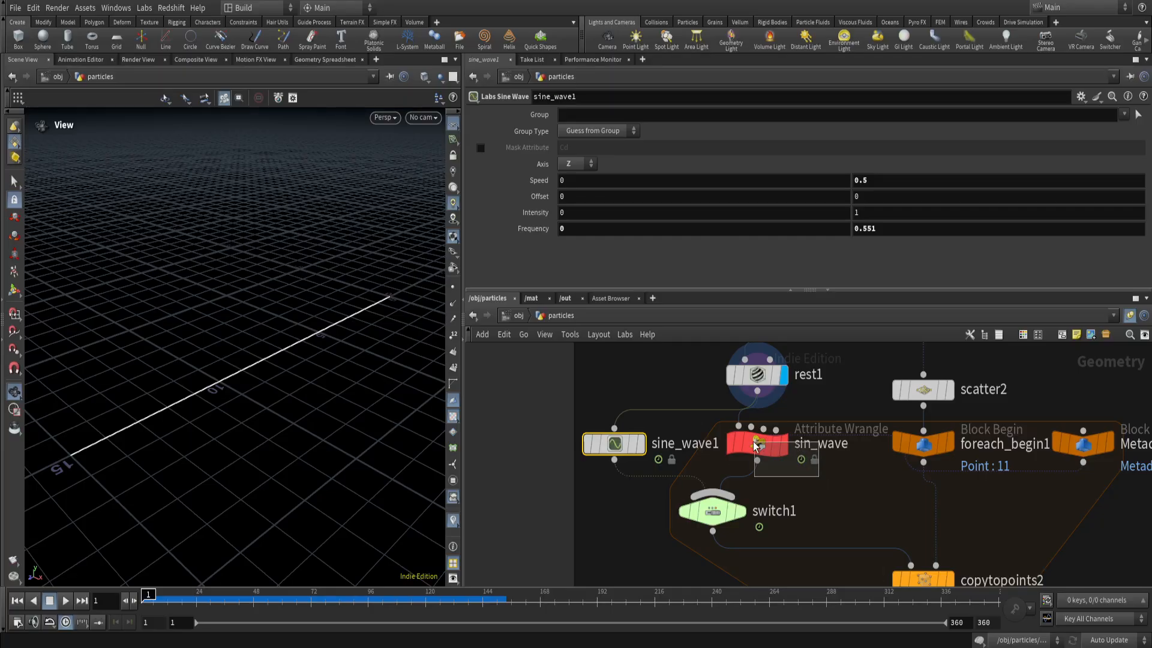
Select the sin_wave attribute wrangle and review its group settings and VEX code.
click(738, 427)
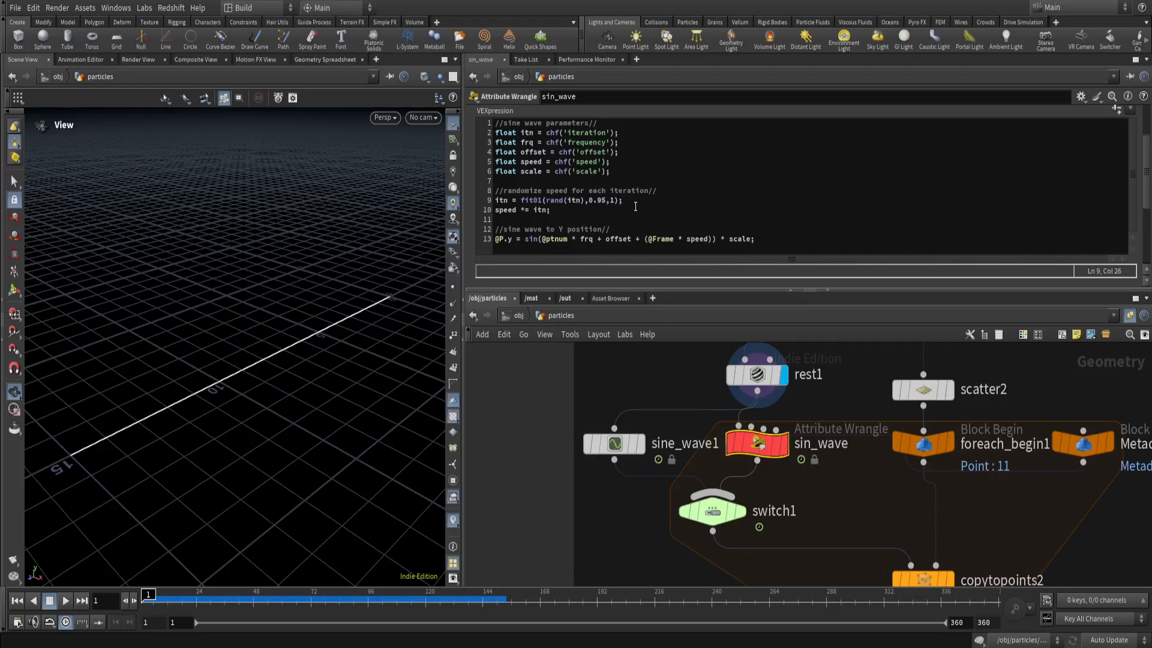
scroll(1147, 155, down, 5)
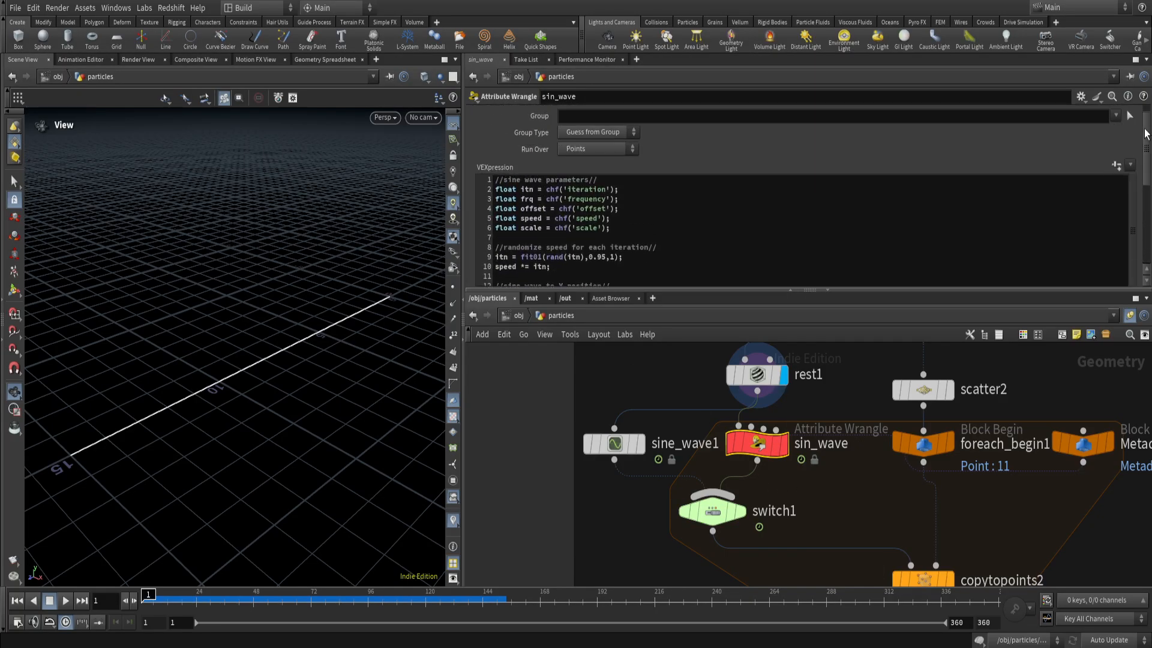
scroll(1147, 154, up, 5)
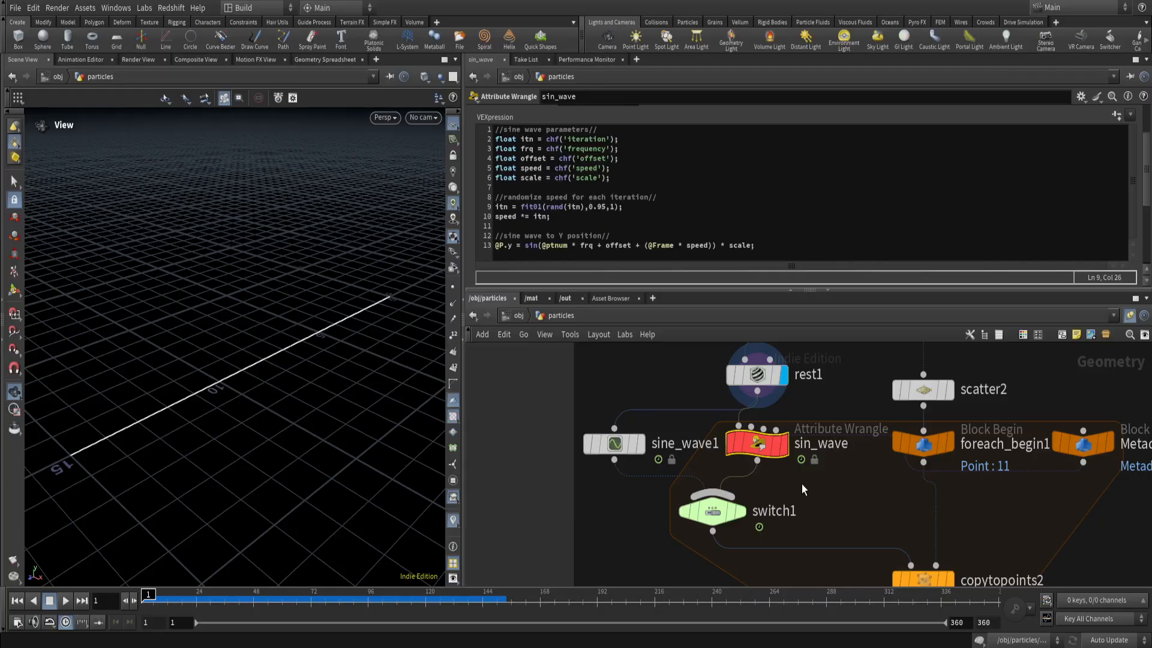
scroll(805, 499, down, 1)
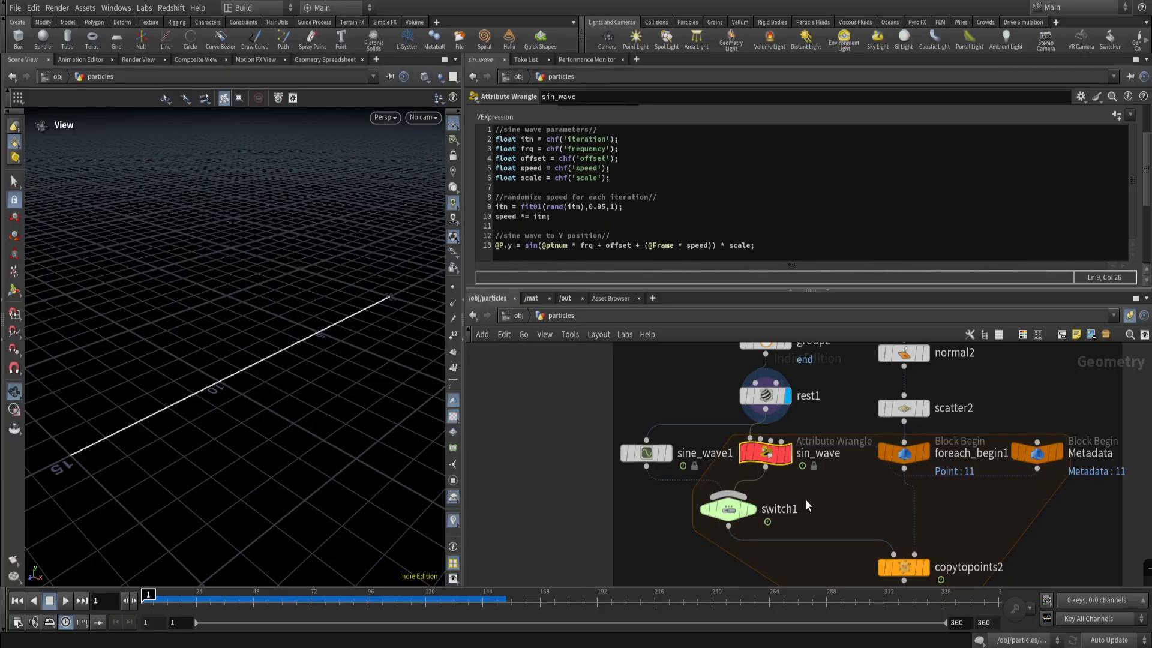
middle_drag(805, 499, 710, 534)
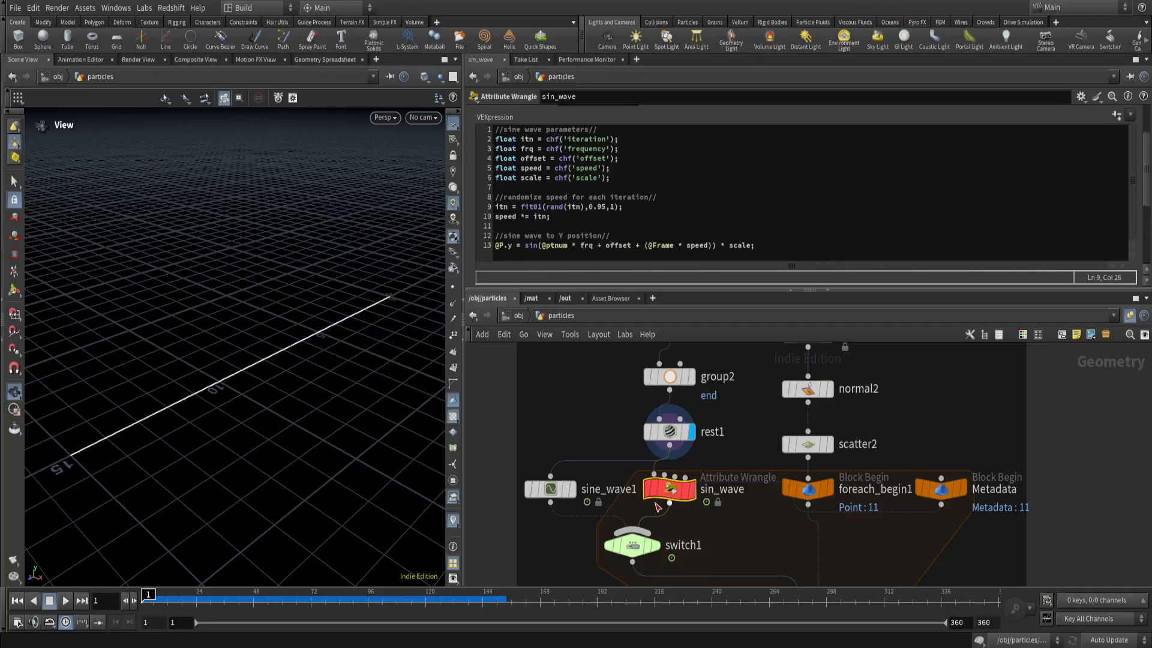
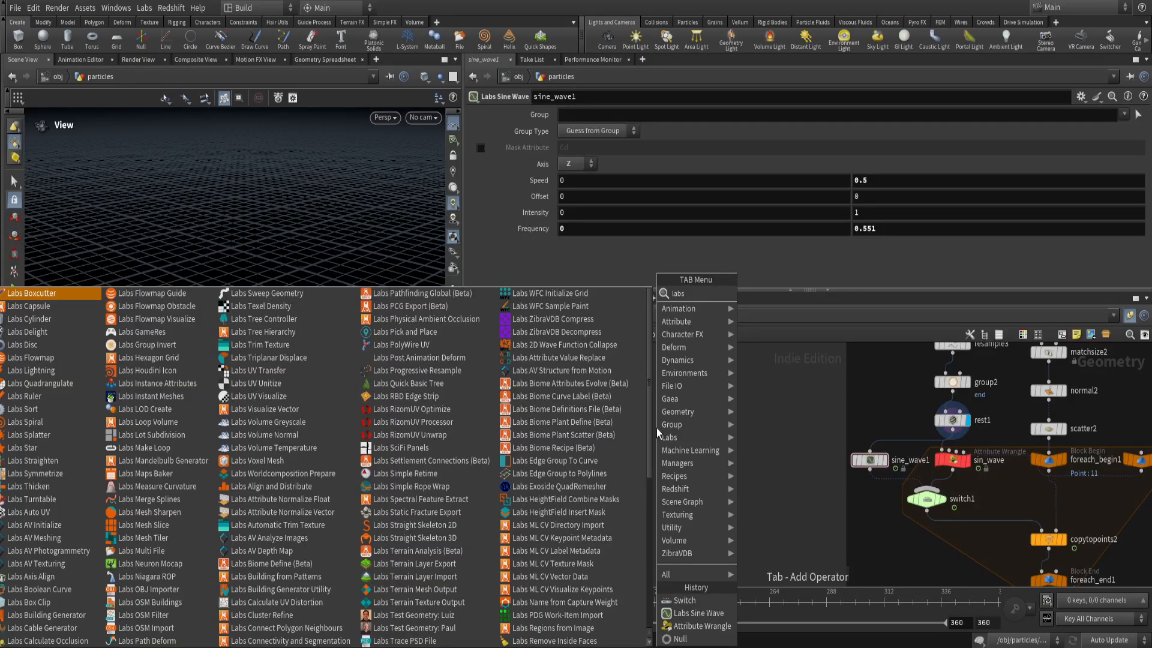
Dismiss the operator list and box-select all nodes to review the whole network, then clear the selection.
key(Escape)
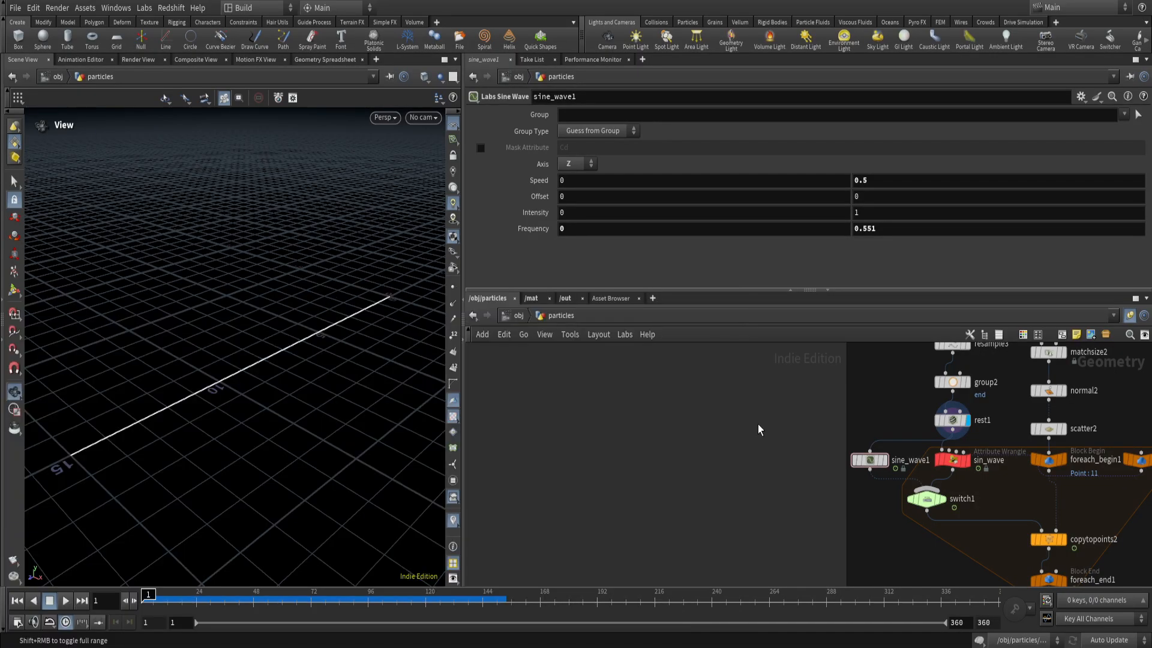
scroll(648, 458, down, 6)
scroll(564, 362, down, 3)
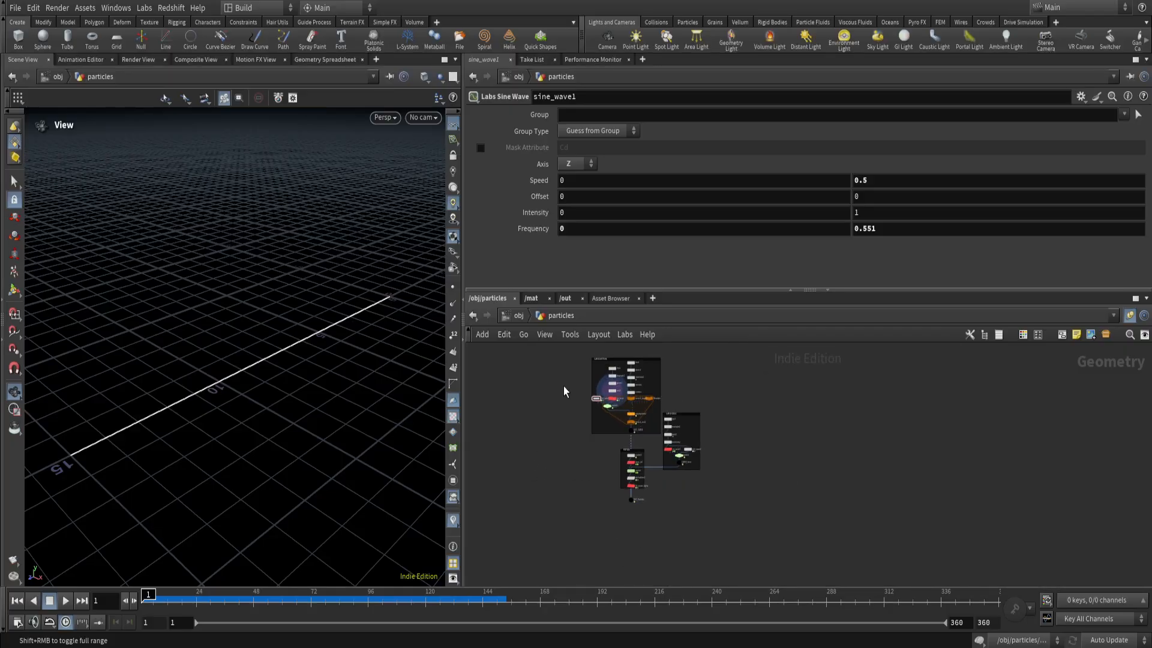
drag(564, 375, 755, 547)
click(756, 549)
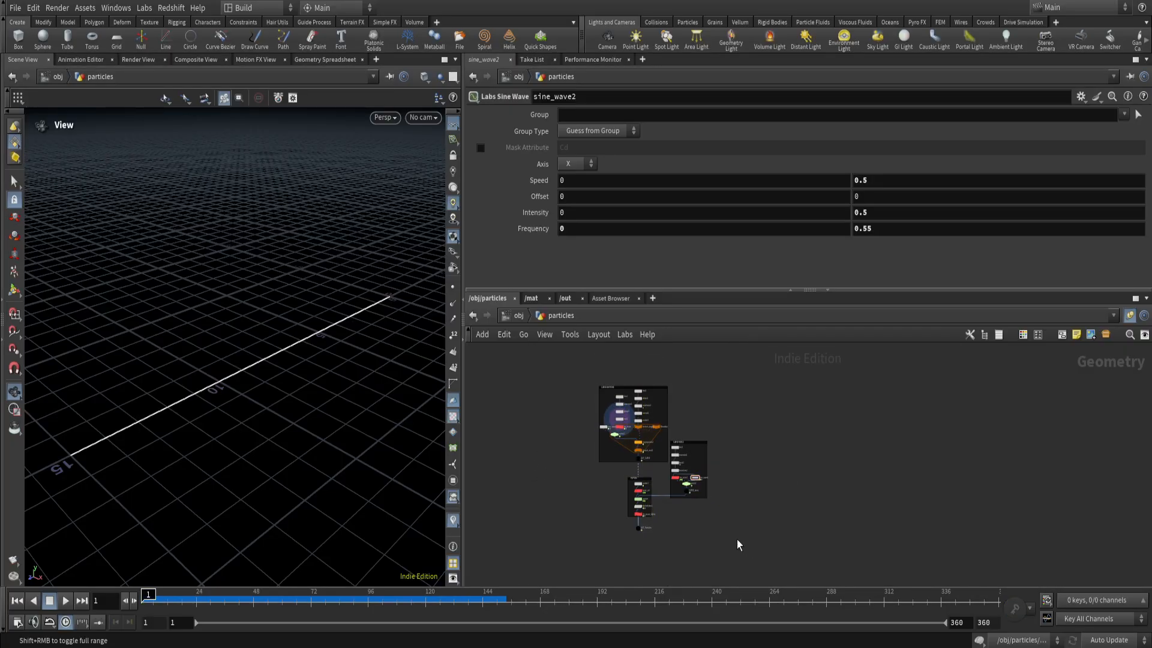
scroll(556, 416, up, 6)
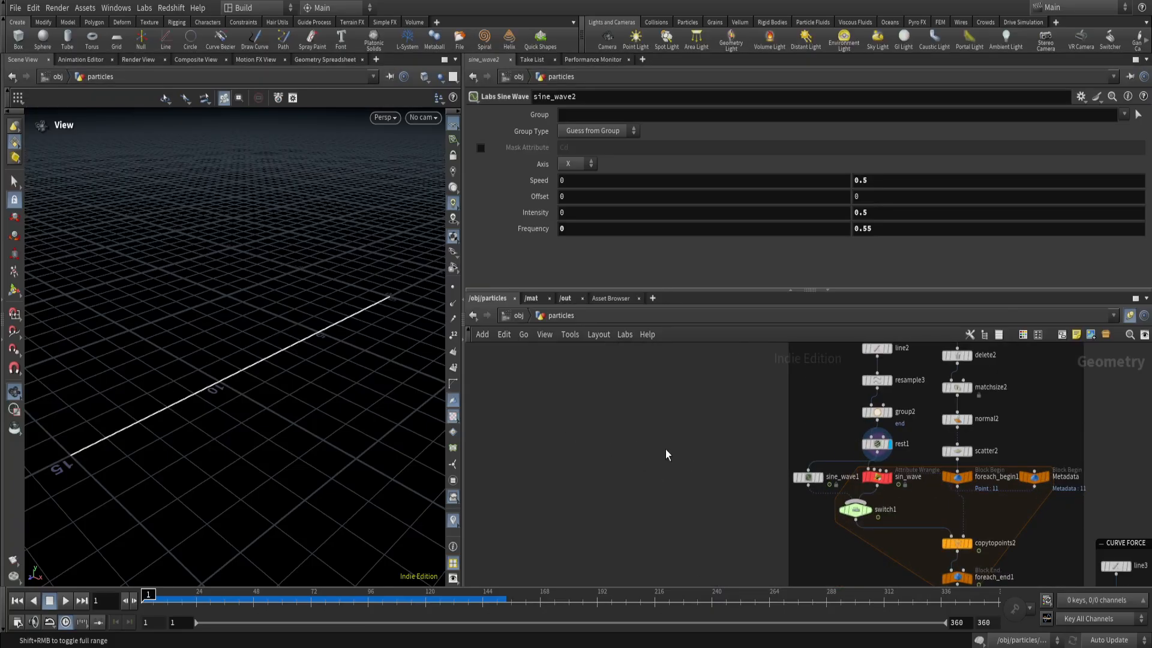
Search the available operators for "auto uv" to show the Labs Auto UV node, without placing it.
key(Tab)
text(auto uv)
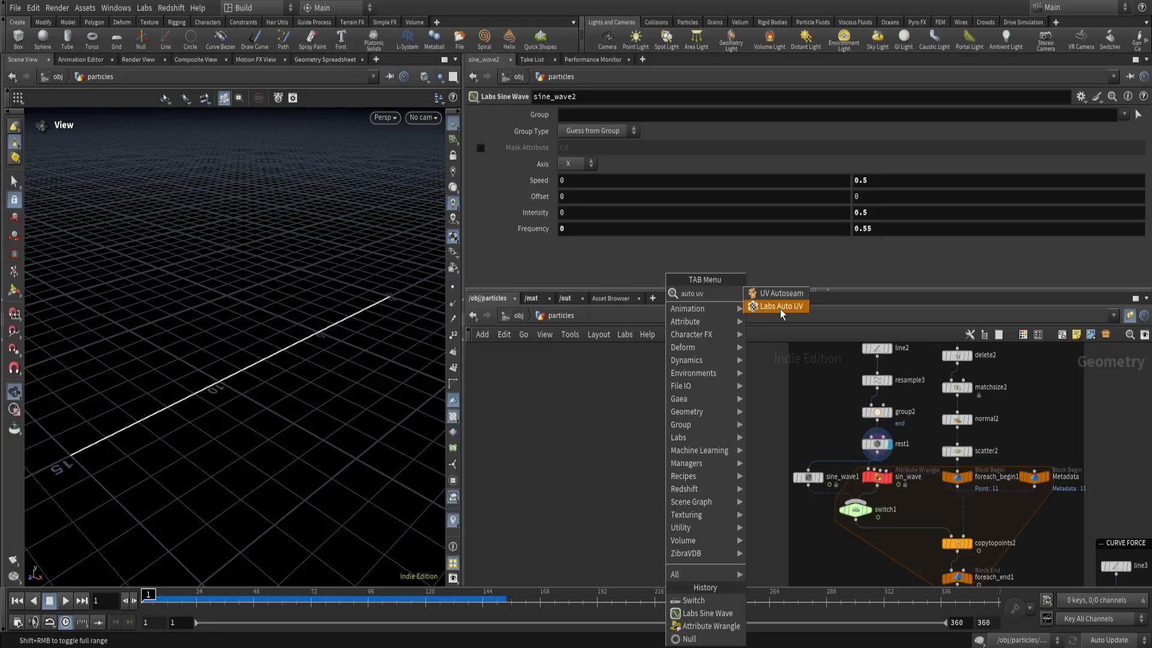
click(639, 448)
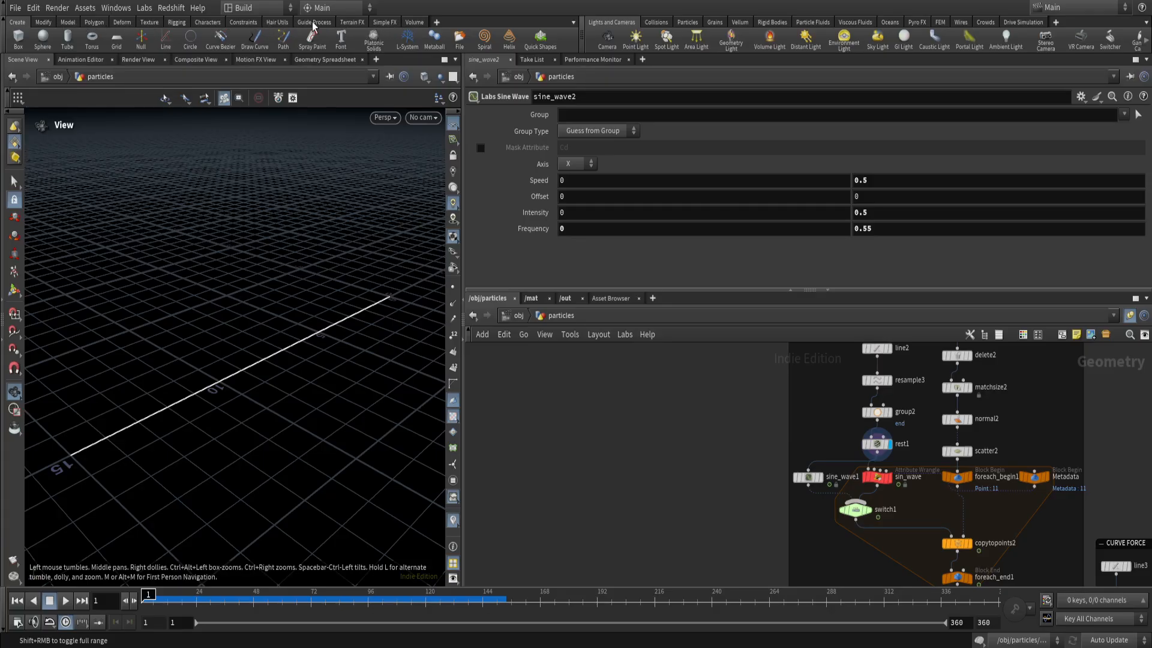
Add the SideFX Labs shelf to the main shelf set.
click(436, 22)
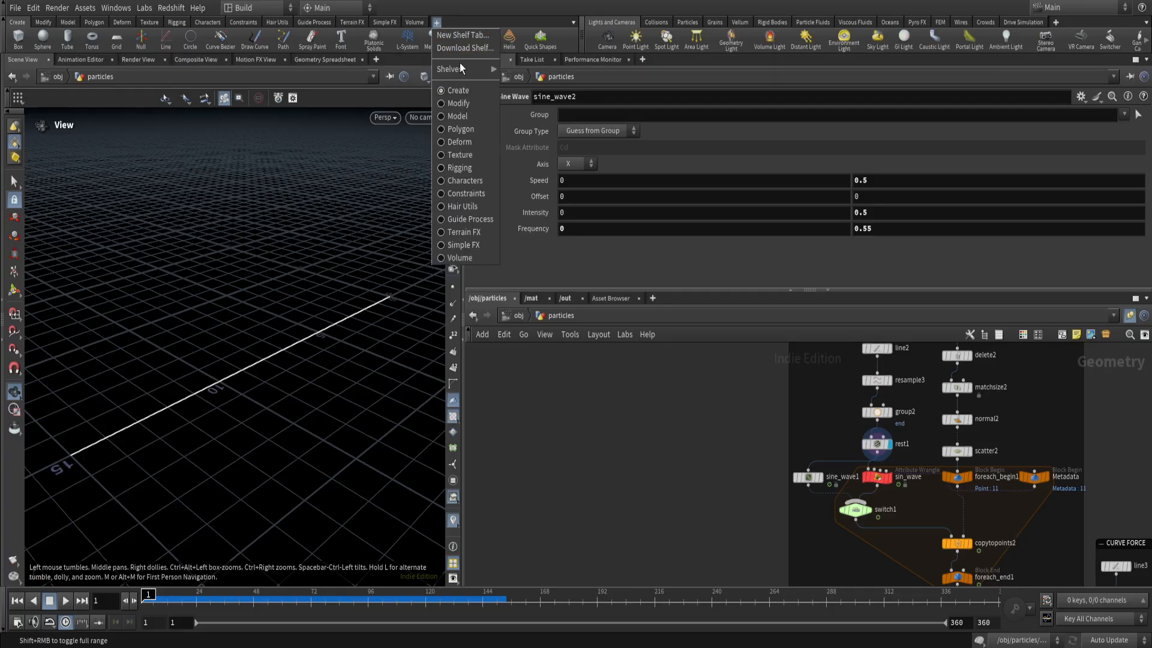
mouse_move(474, 70)
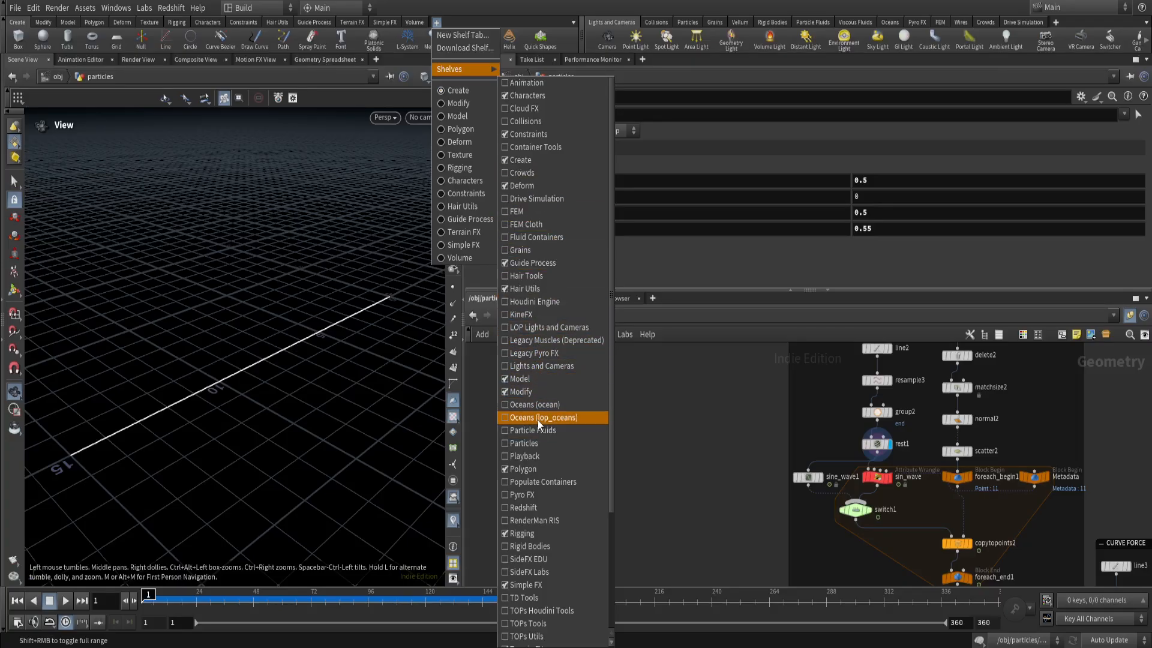
click(506, 574)
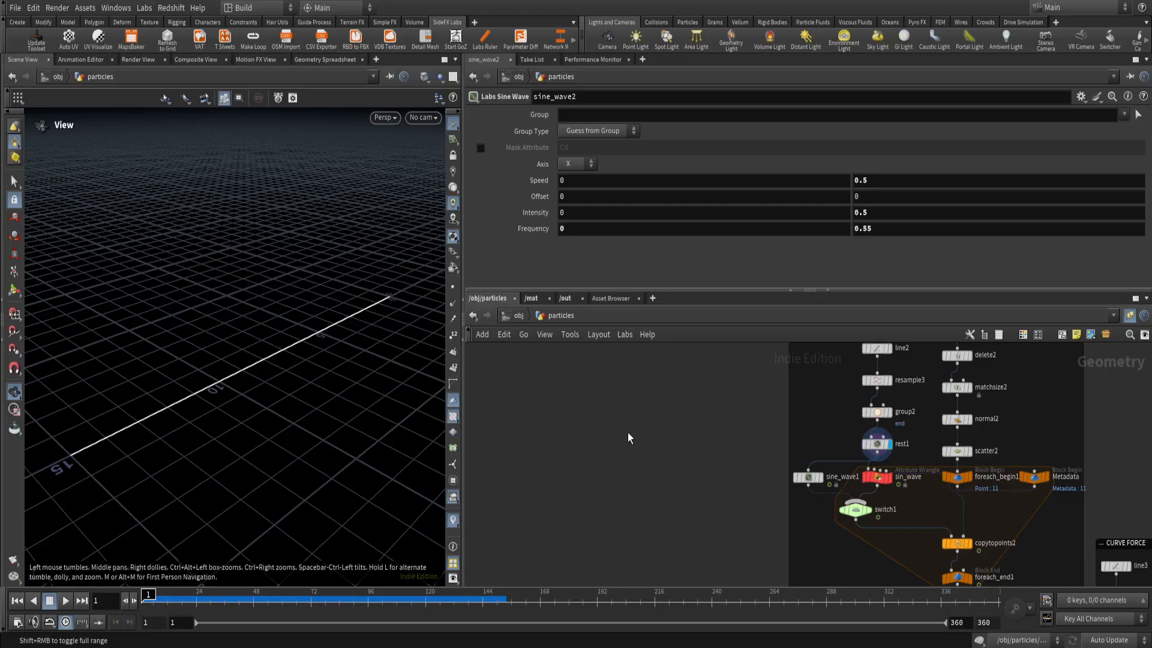
Select the sin_wave attribute wrangle among the curve emitters and review its VEX expression.
drag(668, 433, 705, 468)
middle_drag(736, 447, 626, 440)
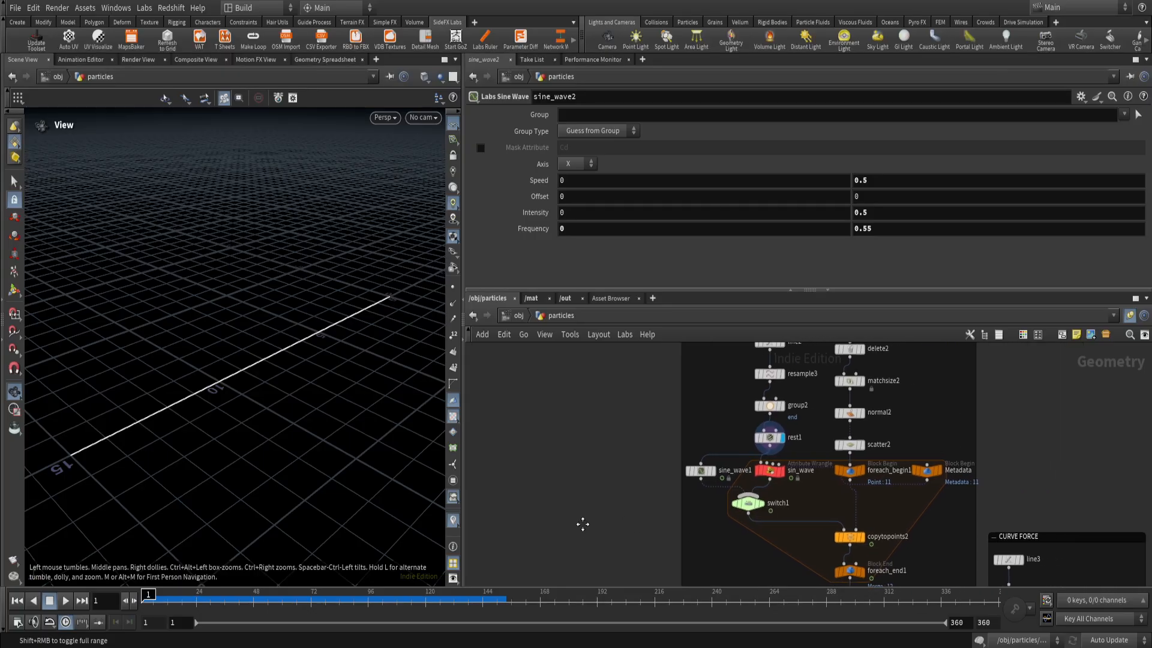
click(767, 470)
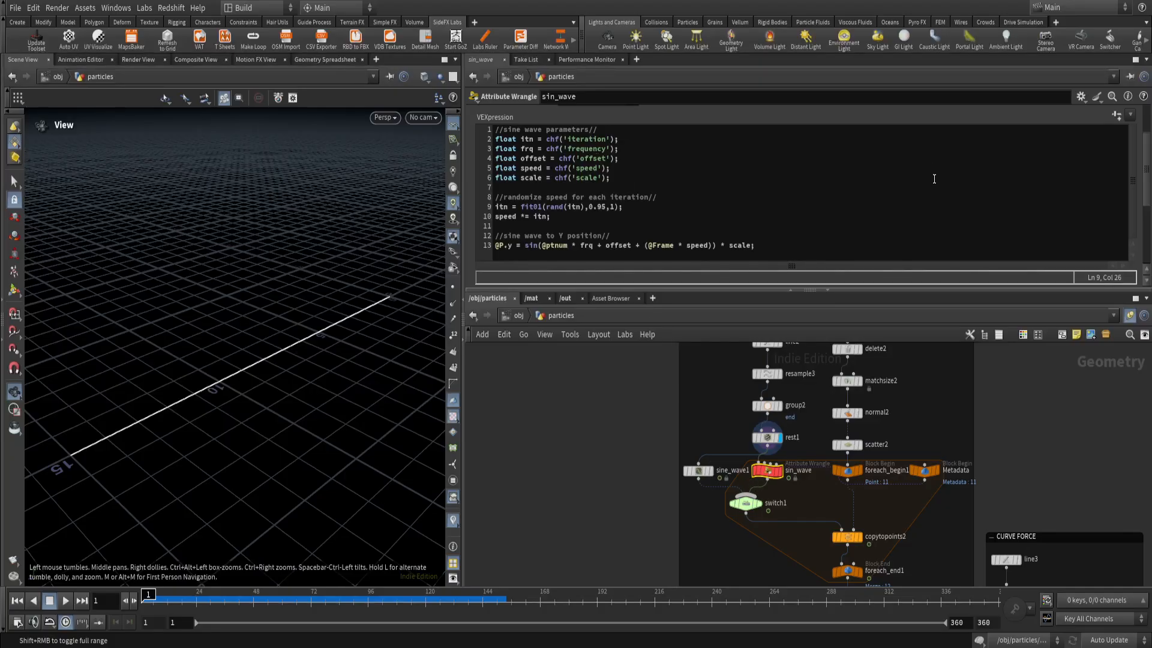
Search the available operators for "spiral" to show the Labs Spiral node, without placing it.
middle_drag(595, 460, 738, 481)
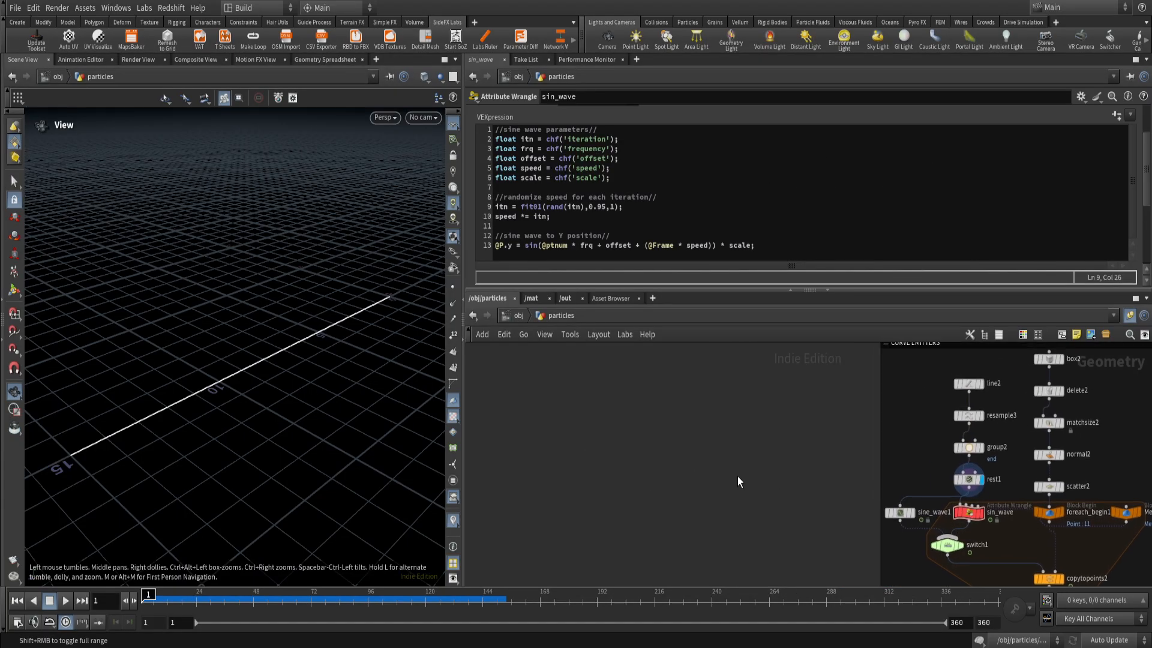
key(Tab)
text(spiral)
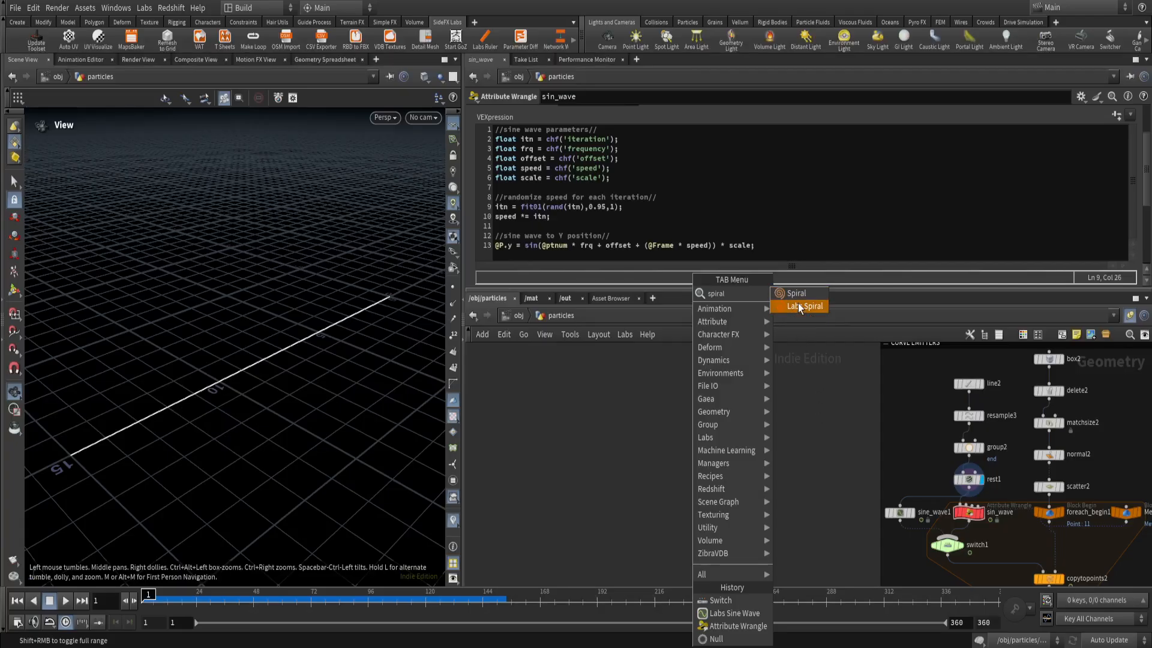
click(804, 509)
Select the sine_wave1 node and display its resulting curve in the viewport.
middle_drag(804, 514, 555, 480)
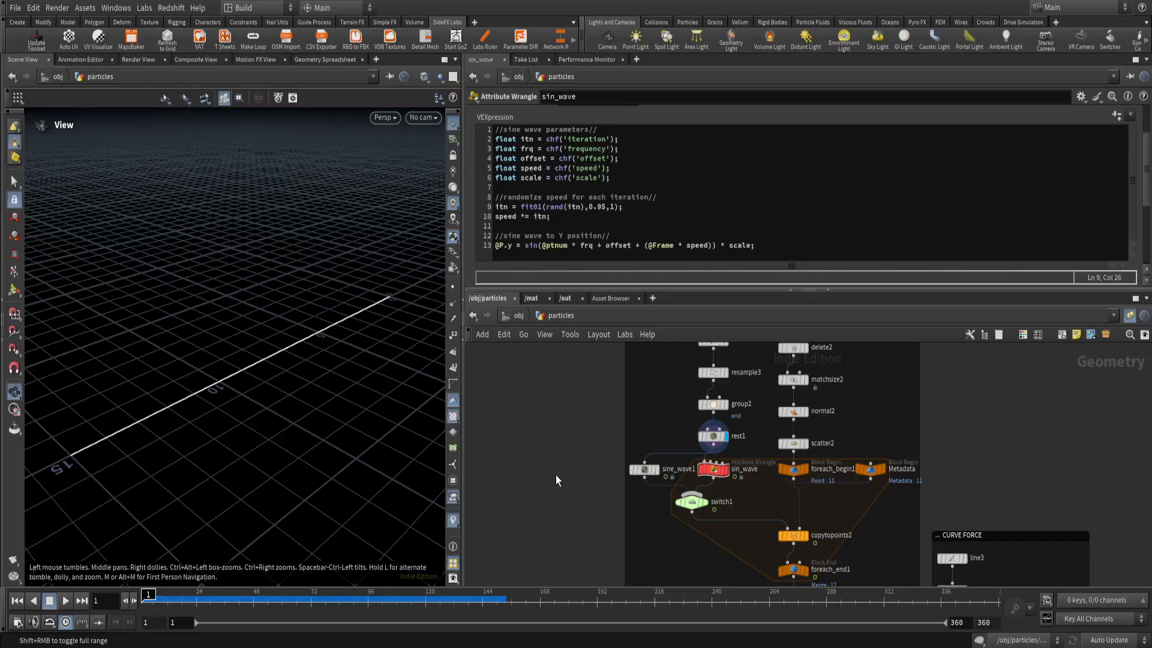
scroll(650, 494, up, 3)
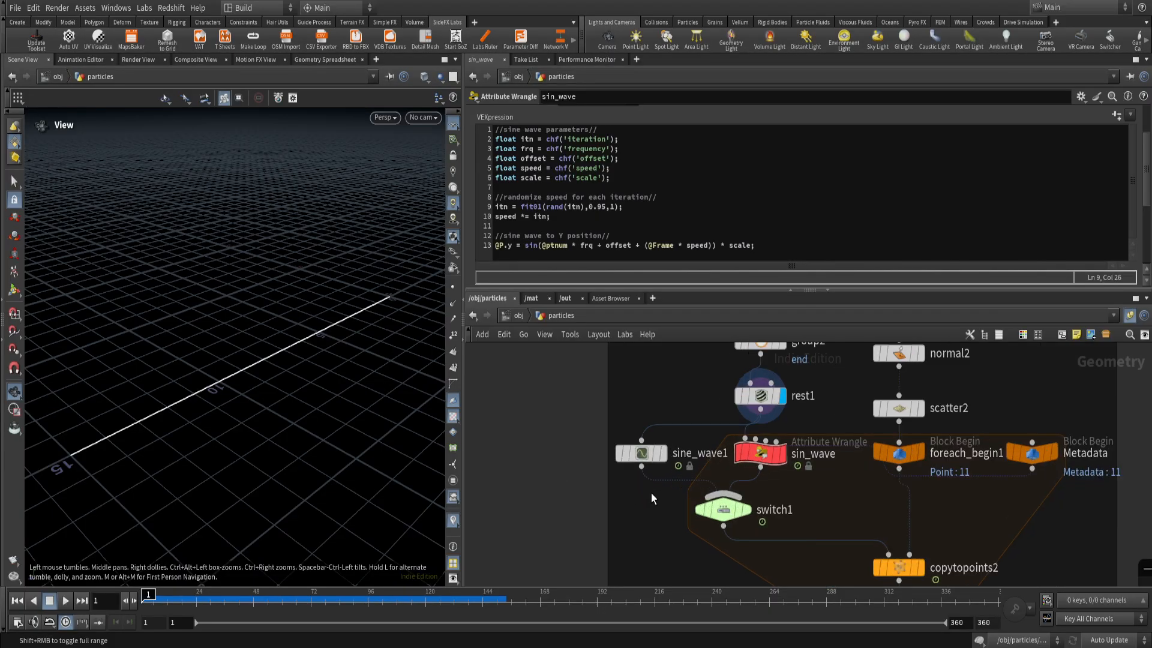
click(641, 453)
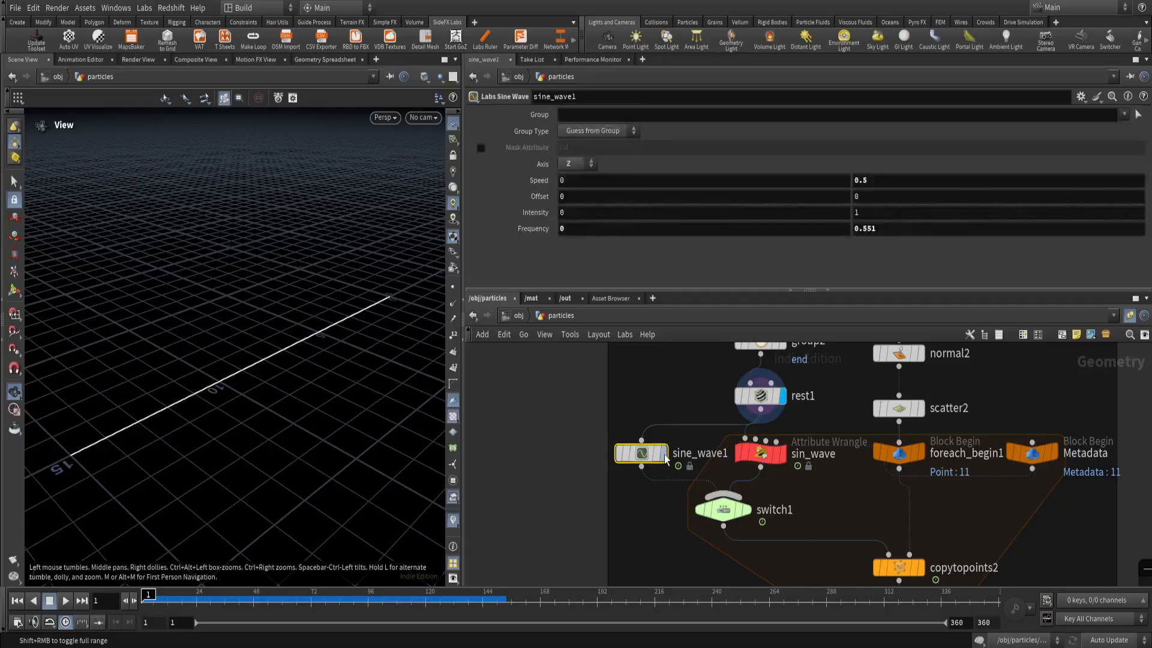
click(663, 452)
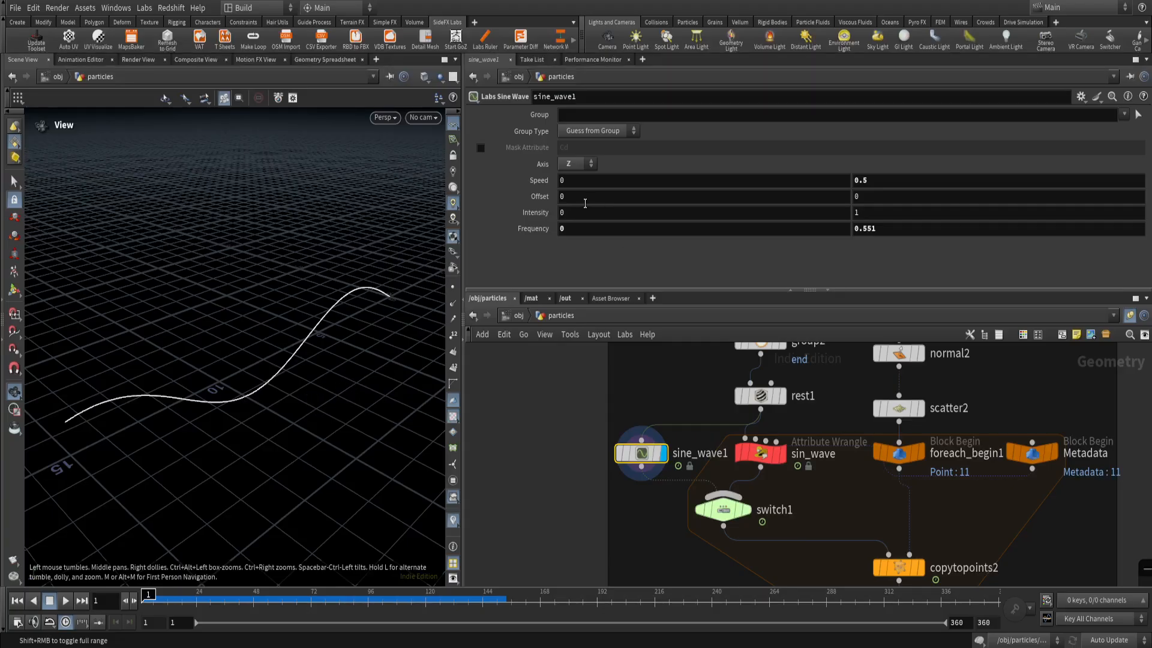
Try out different offset, intensity and frequency values on sine_wave1, undoing each change.
middle_drag(571, 198, 697, 196)
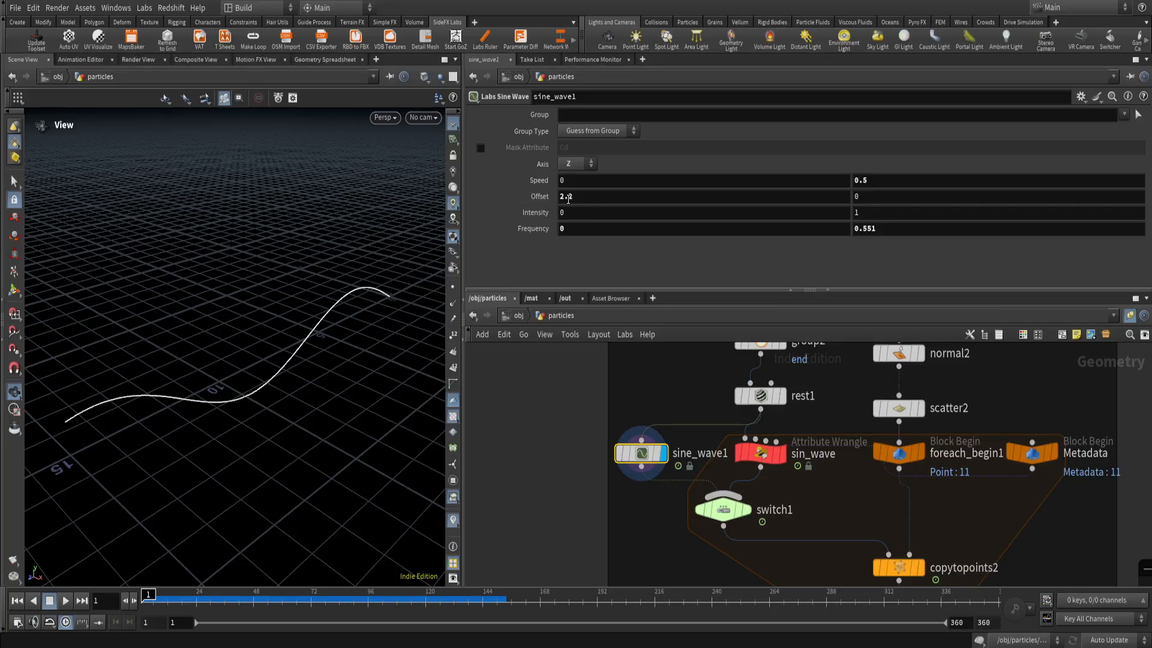
key(ctrl+z)
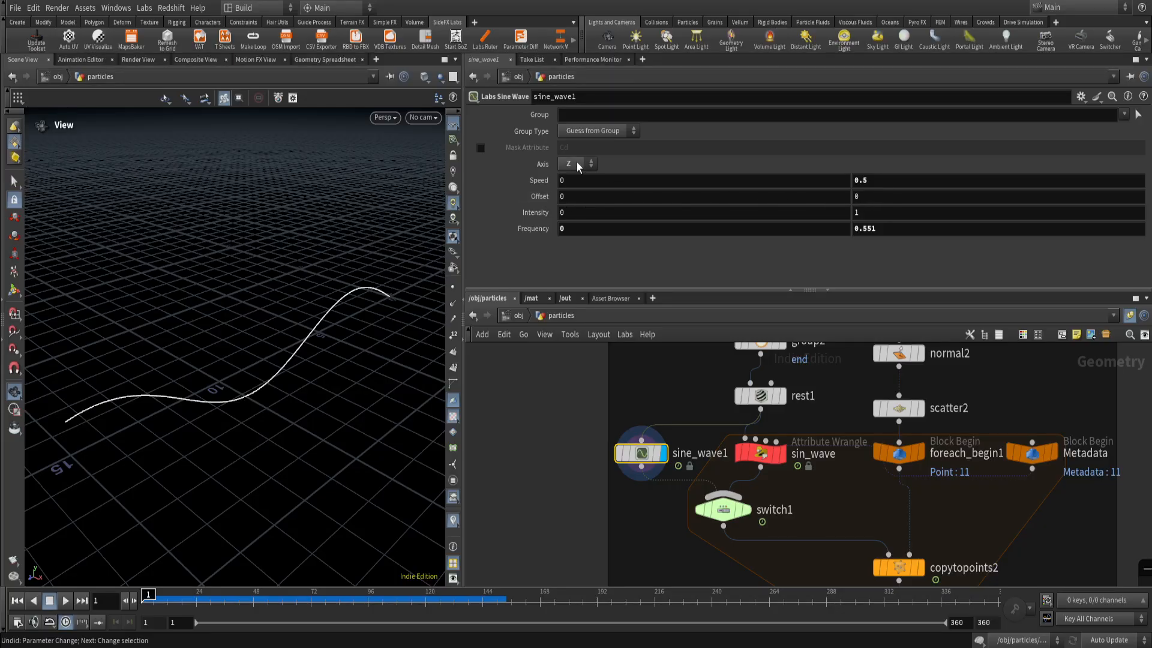
mouse_move(863, 199)
middle_down()
mouse_move(953, 198)
mouse_move(743, 217)
mouse_move(870, 204)
middle_up()
key(ctrl+z)
middle_drag(859, 216, 820, 248)
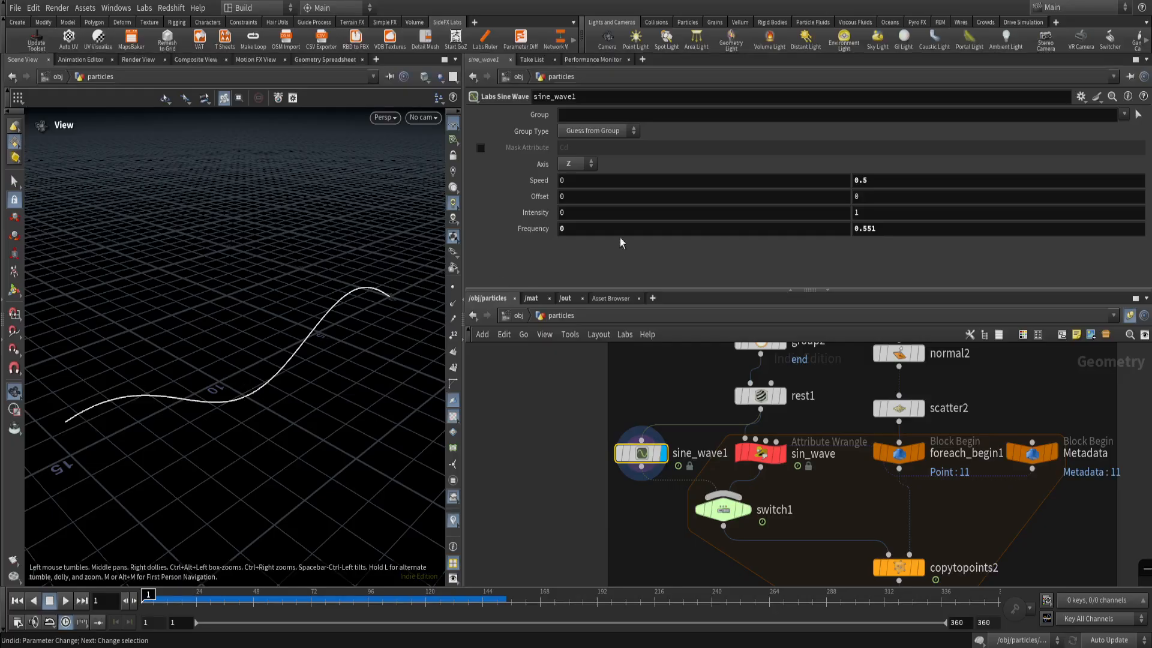
middle_drag(866, 229, 1137, 257)
key(ctrl+z)
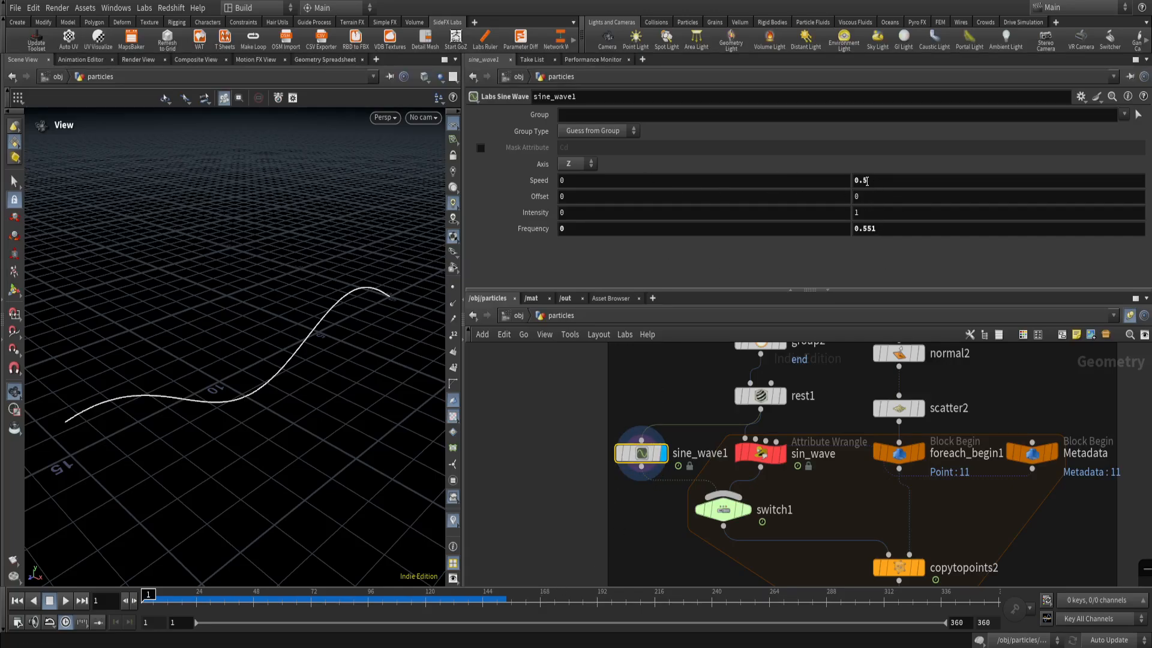
Review sine_wave1's speed and frequency maximums, play the wave animation, and return to frame 1.
drag(274, 360, 95, 534)
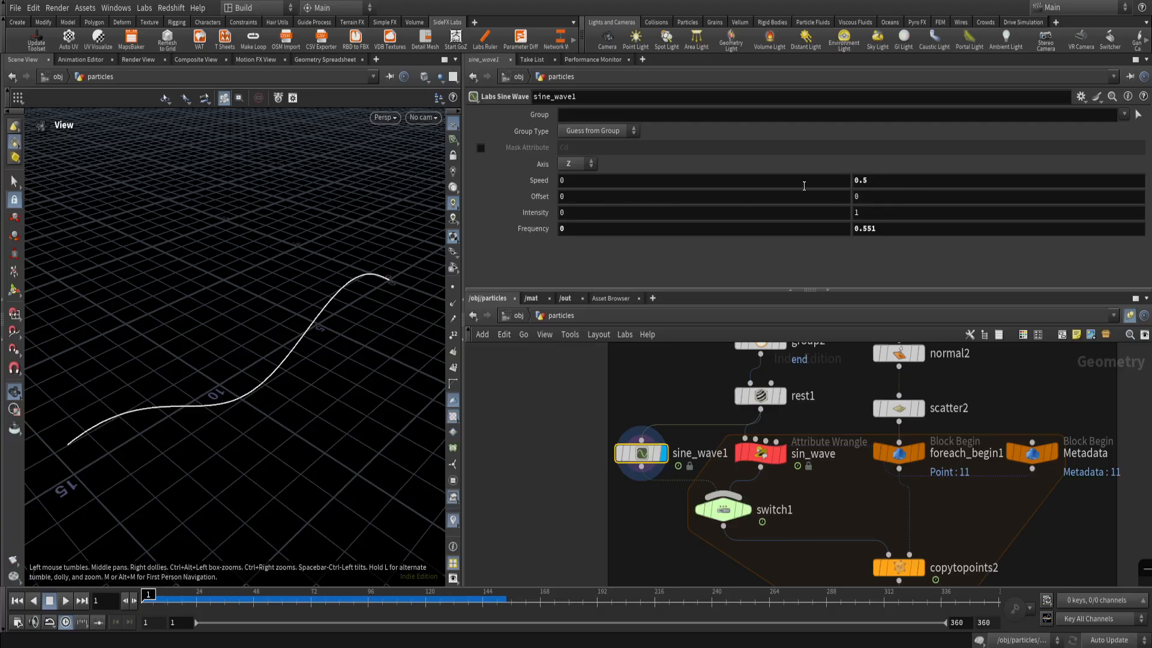
click(863, 180)
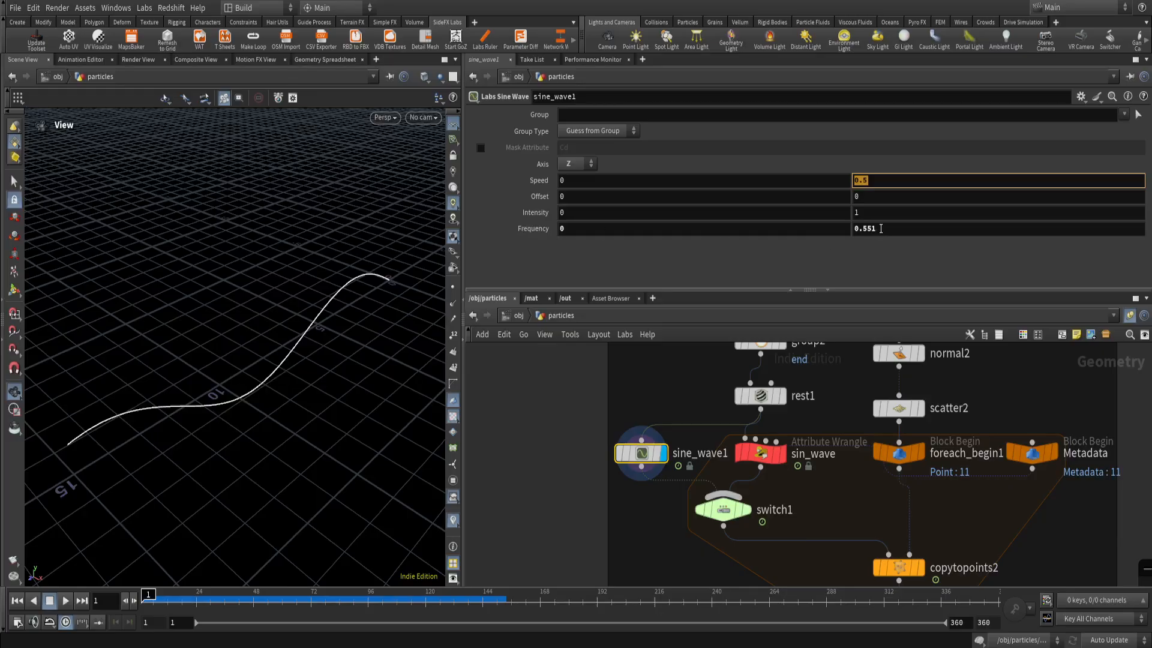
click(878, 231)
click(876, 256)
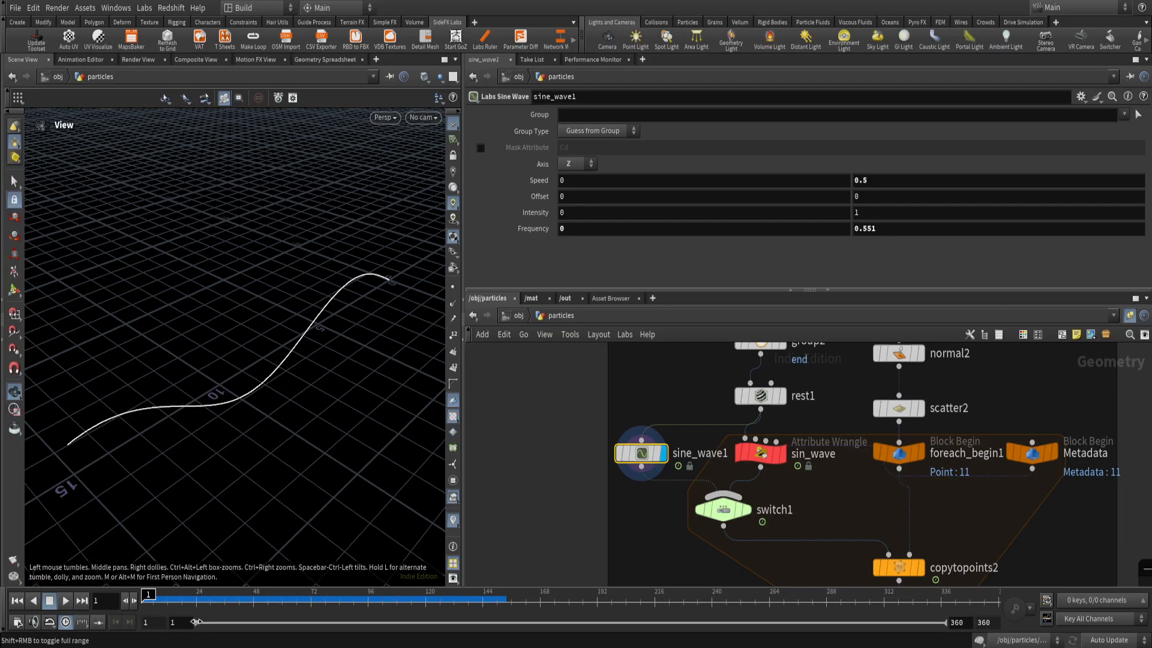
click(66, 603)
drag(290, 442, 228, 403)
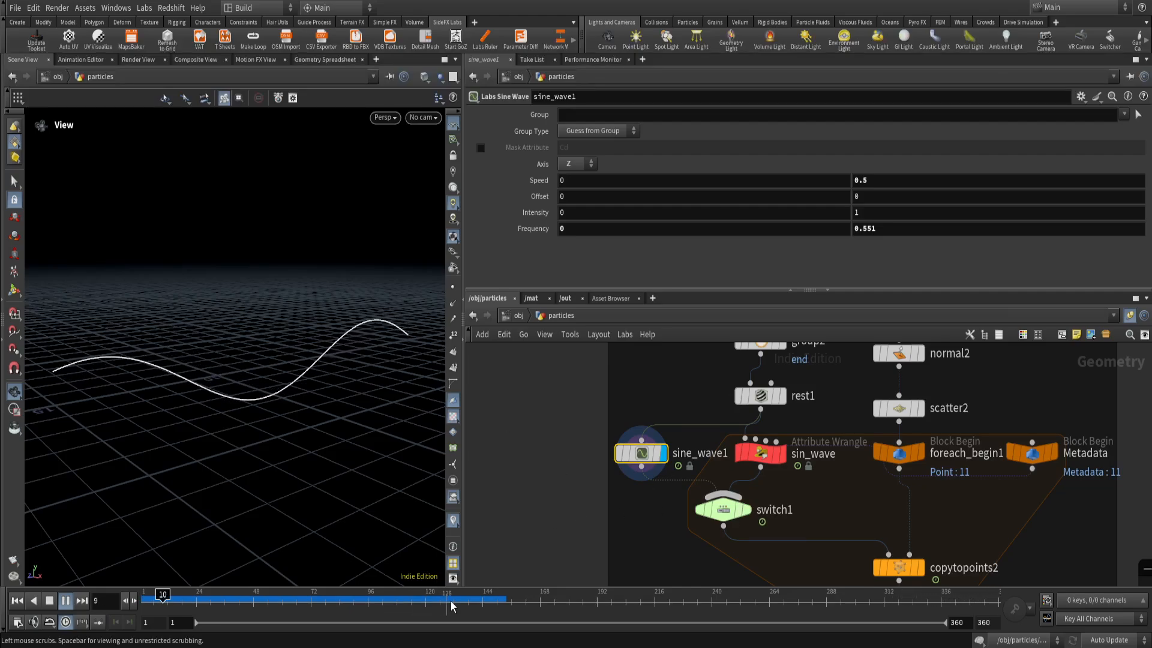
click(298, 600)
drag(295, 620, 142, 615)
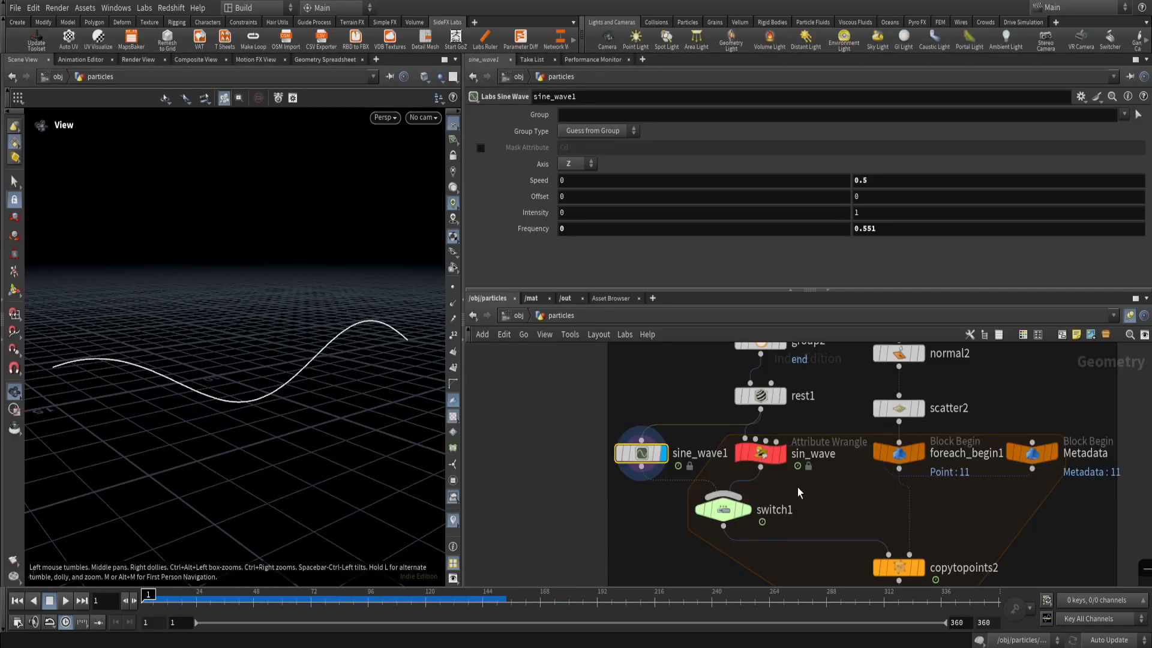
Display the box2 node at the start of the second curve emitter branch and review its Box settings.
scroll(797, 487, up, 2)
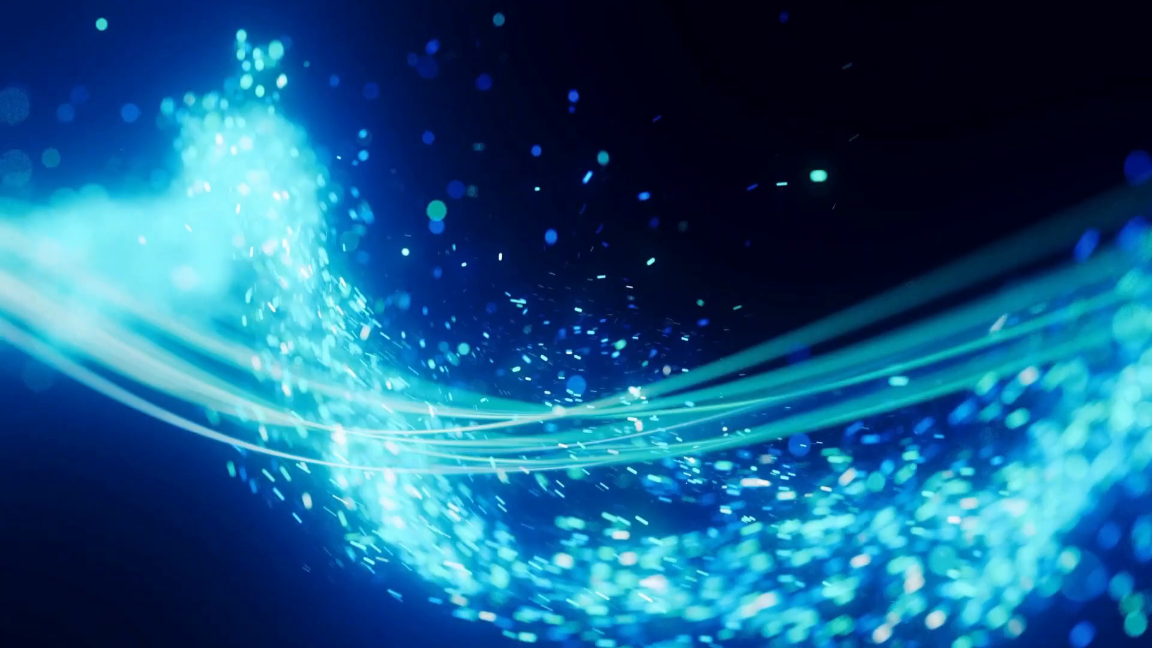
mouse_move(958, 276)
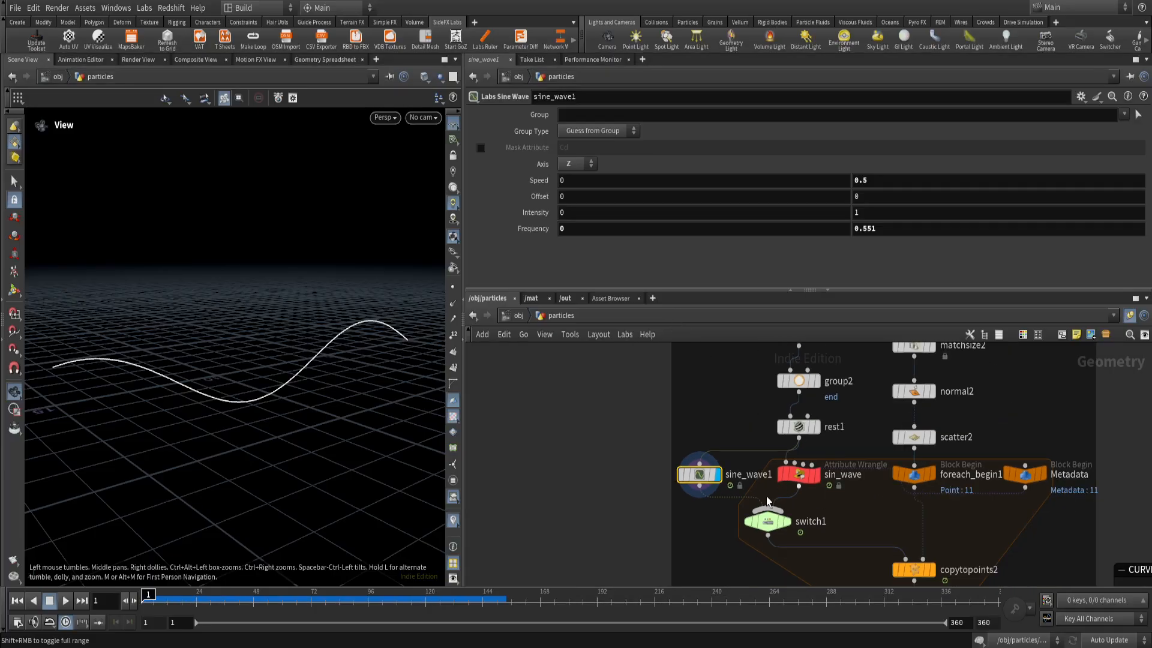
middle_drag(814, 499, 568, 553)
scroll(627, 524, down, 2)
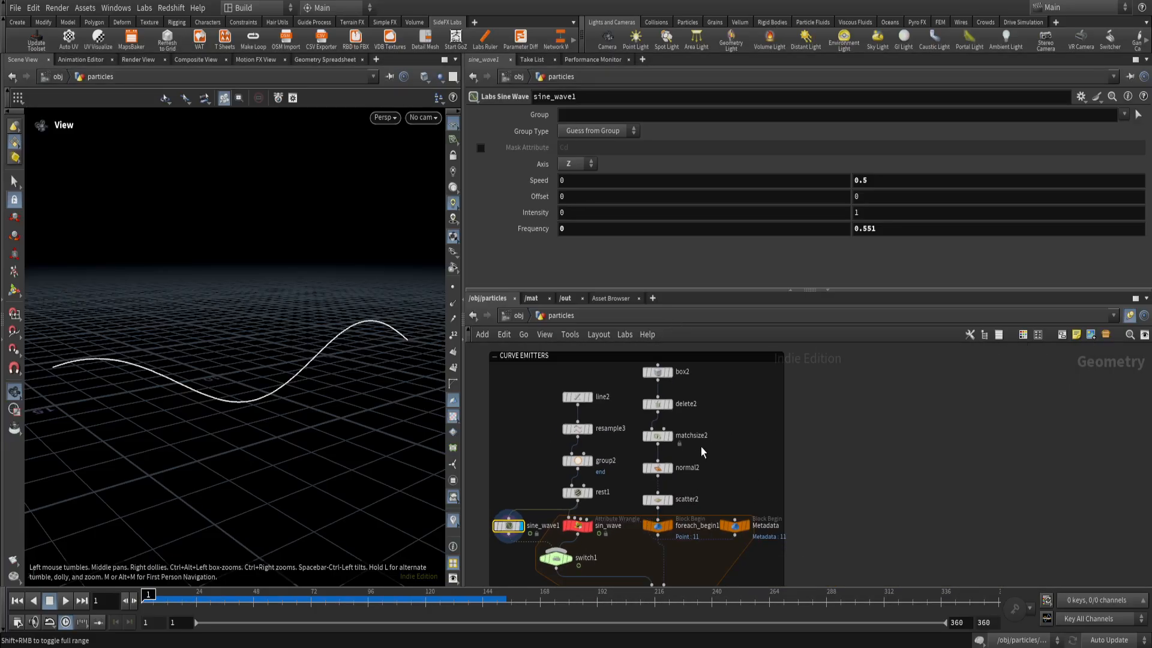
middle_drag(557, 411, 589, 429)
mouse_move(272, 436)
mouse_down()
mouse_move(239, 455)
mouse_move(283, 455)
mouse_move(270, 447)
mouse_up()
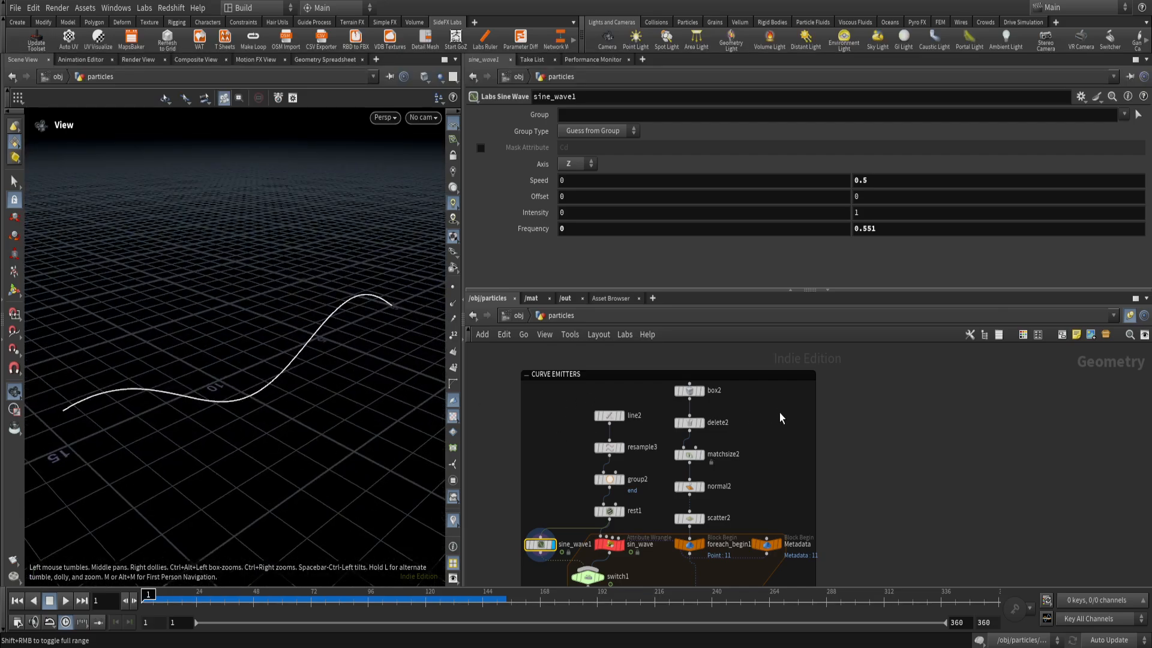
scroll(704, 401, up, 3)
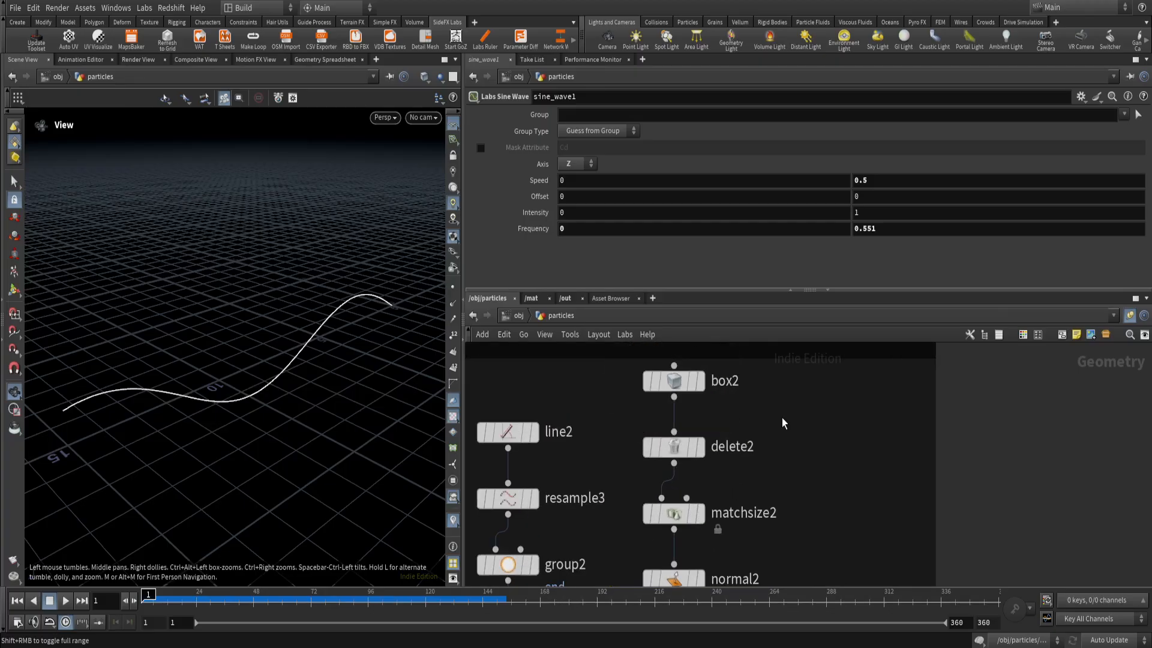
middle_drag(759, 404, 801, 476)
click(751, 450)
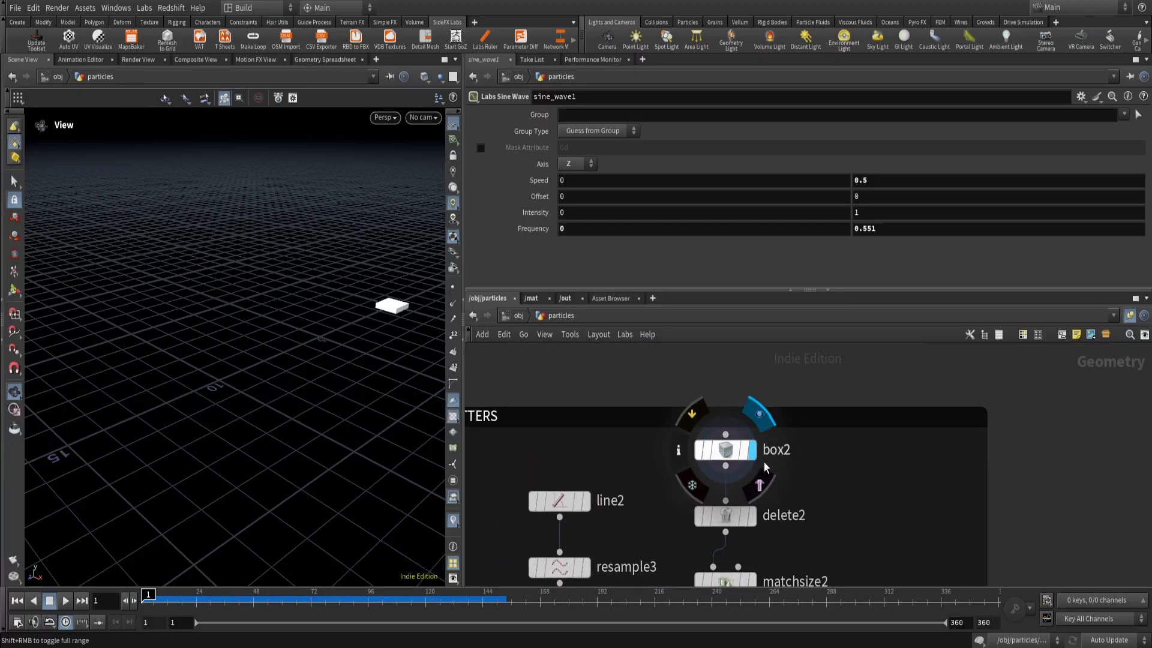
click(726, 449)
mouse_move(247, 372)
mouse_down()
mouse_move(242, 396)
mouse_move(242, 369)
mouse_up()
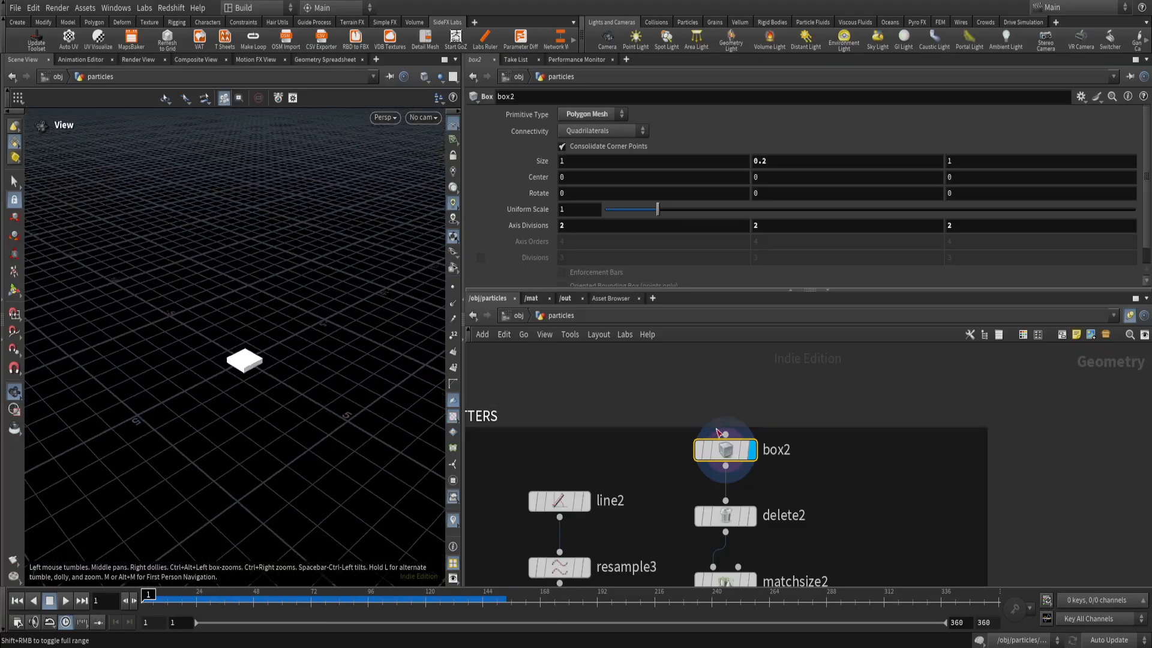
Display the delete2 node's result and review its normal-based deletion settings.
scroll(783, 480, down, 3)
click(774, 437)
drag(797, 420, 735, 456)
scroll(246, 372, up, 5)
scroll(255, 366, down, 4)
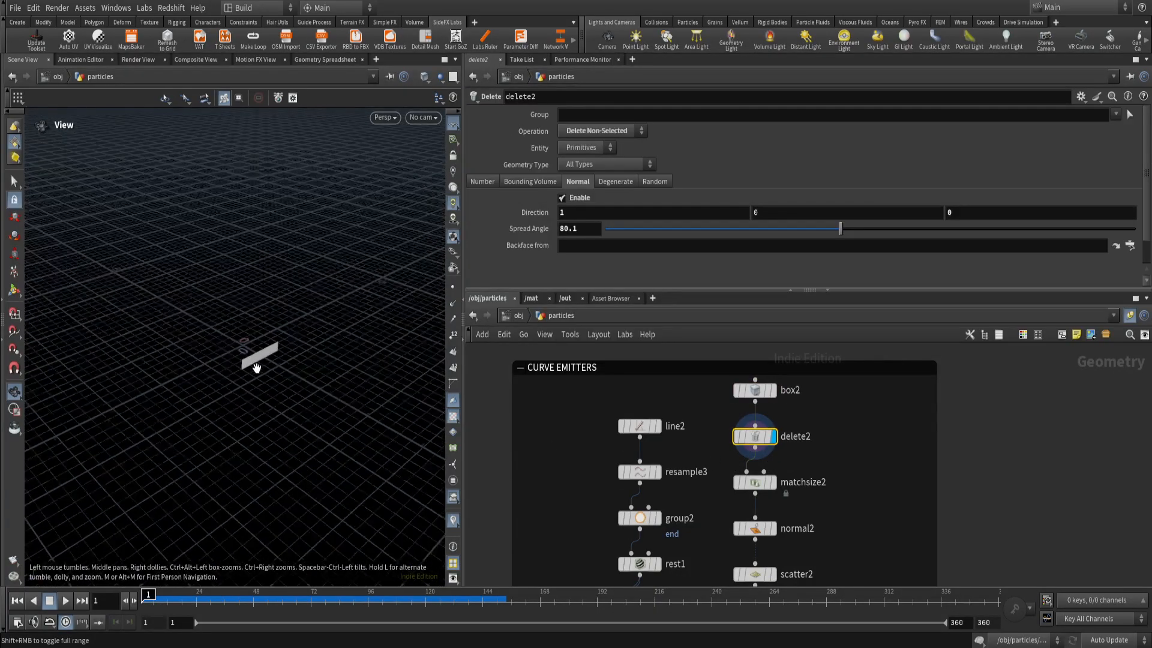
Display the matchsize2 node's result in the second curve emitter branch and review its Match Size parameters.
scroll(833, 468, down, 3)
middle_drag(833, 470, 821, 434)
scroll(792, 442, up, 3)
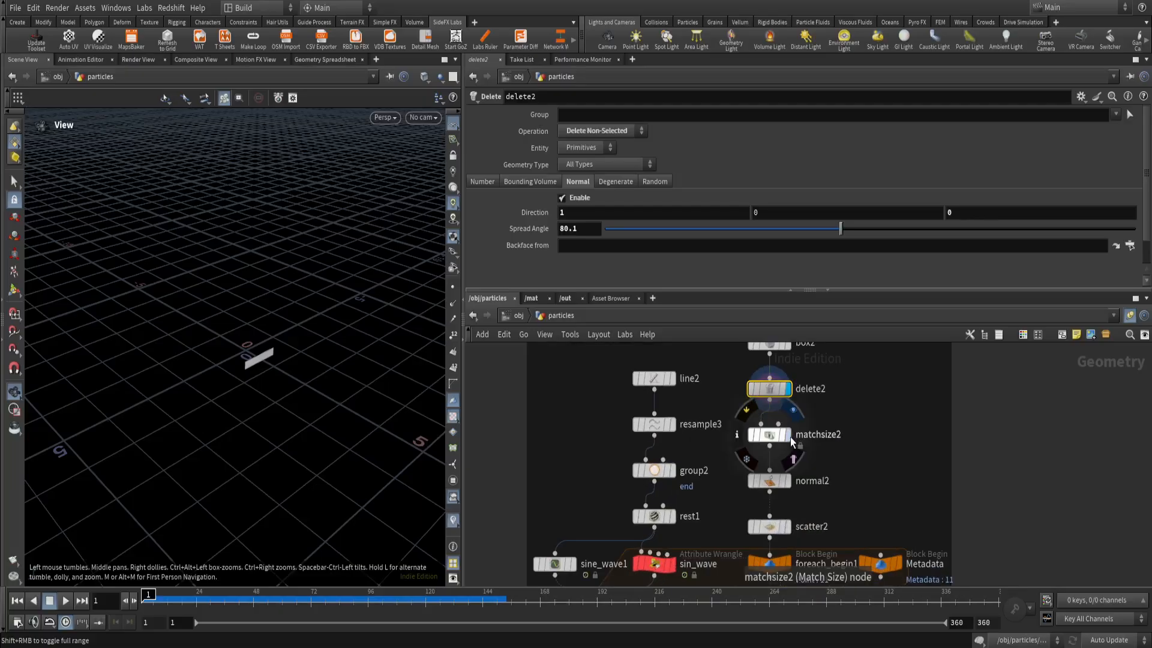
click(787, 434)
click(769, 434)
scroll(259, 382, up, 4)
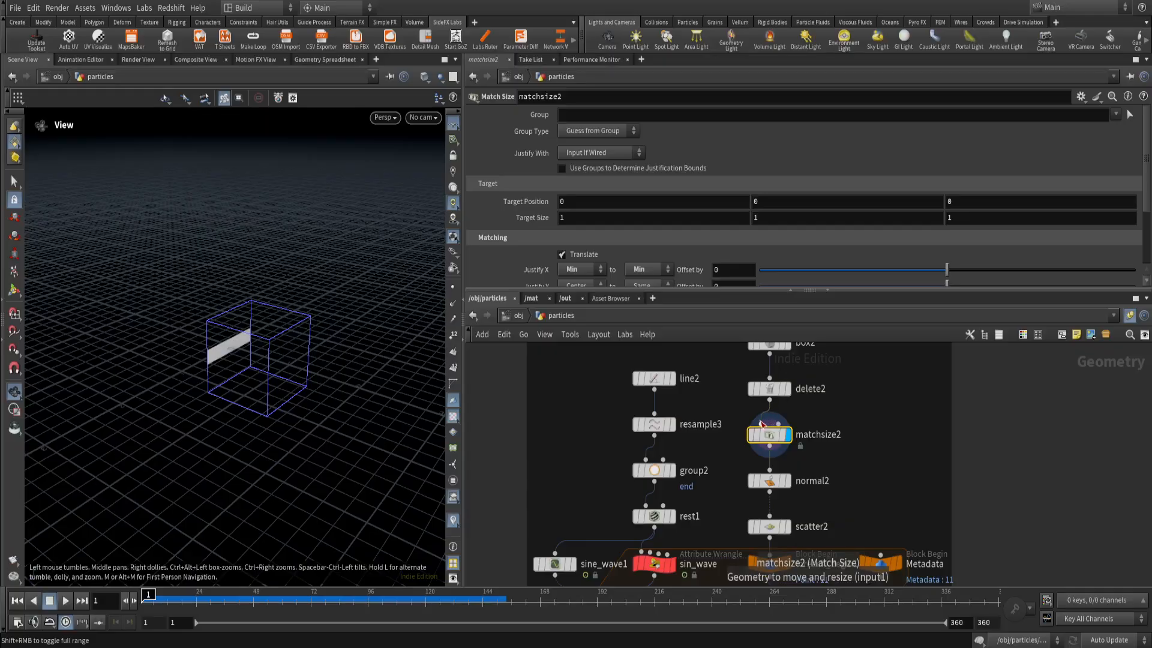
scroll(519, 255, down, 3)
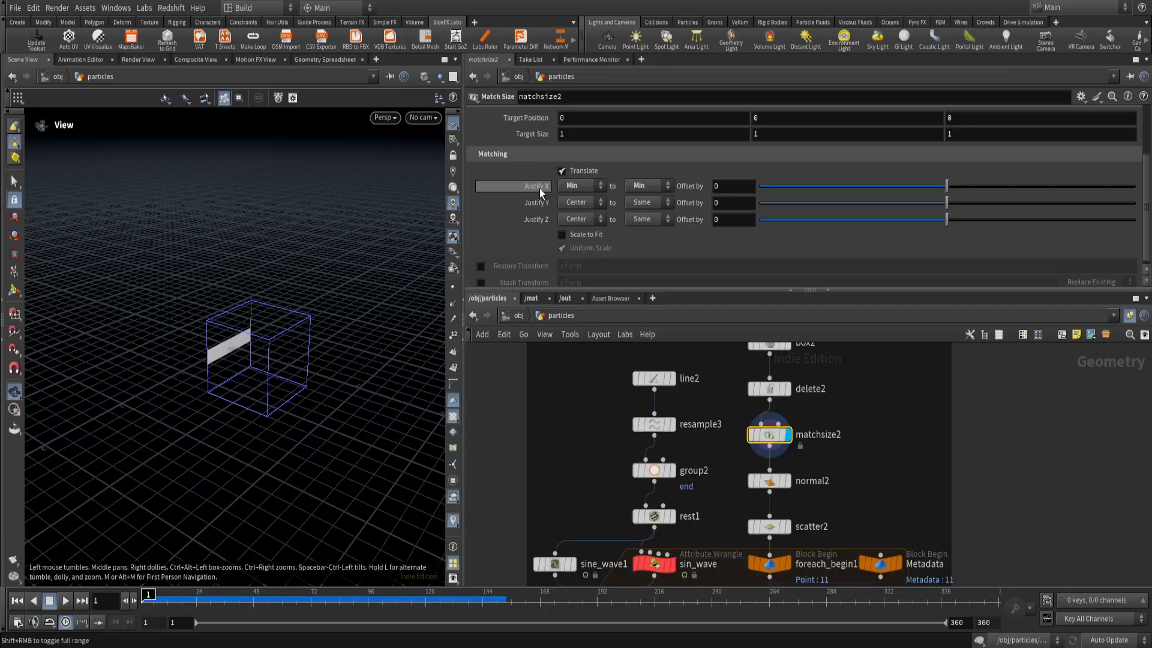
Review the Justify X and Justify Y alignment choices in matchsize2's Matching settings without changing them.
click(585, 187)
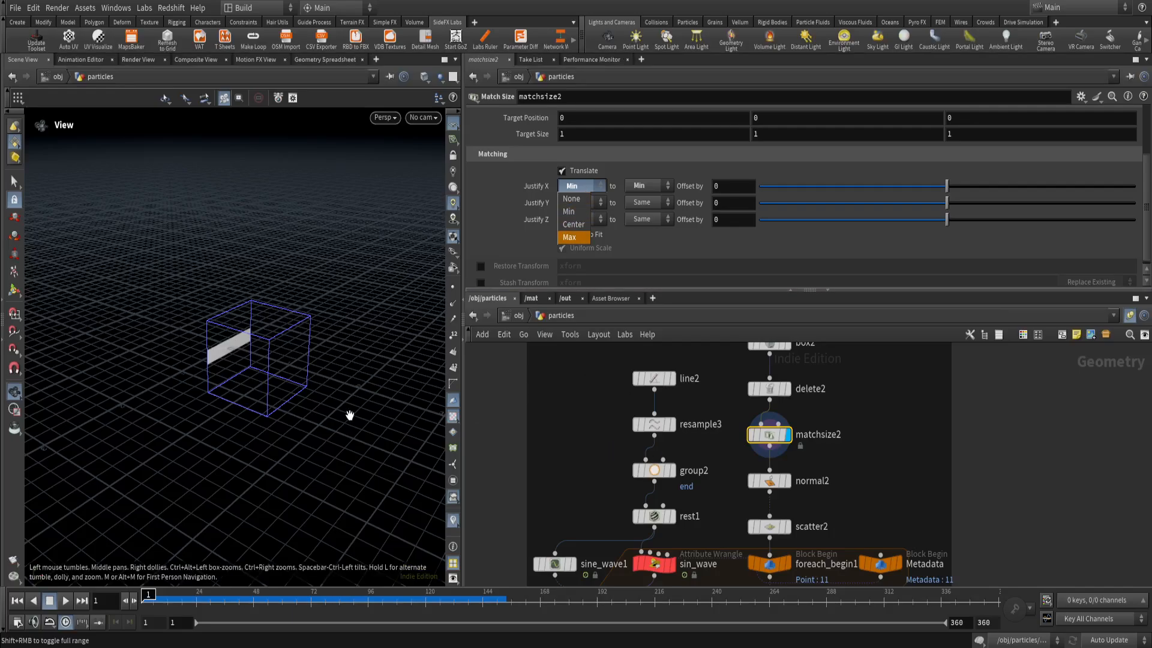
click(285, 352)
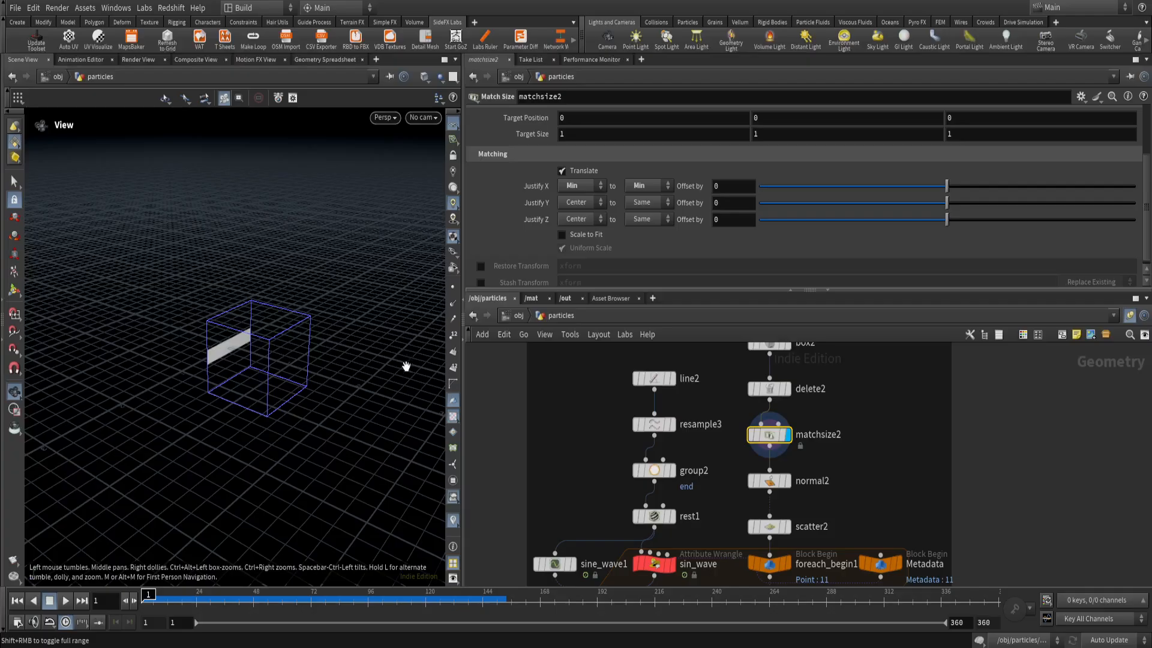
click(571, 204)
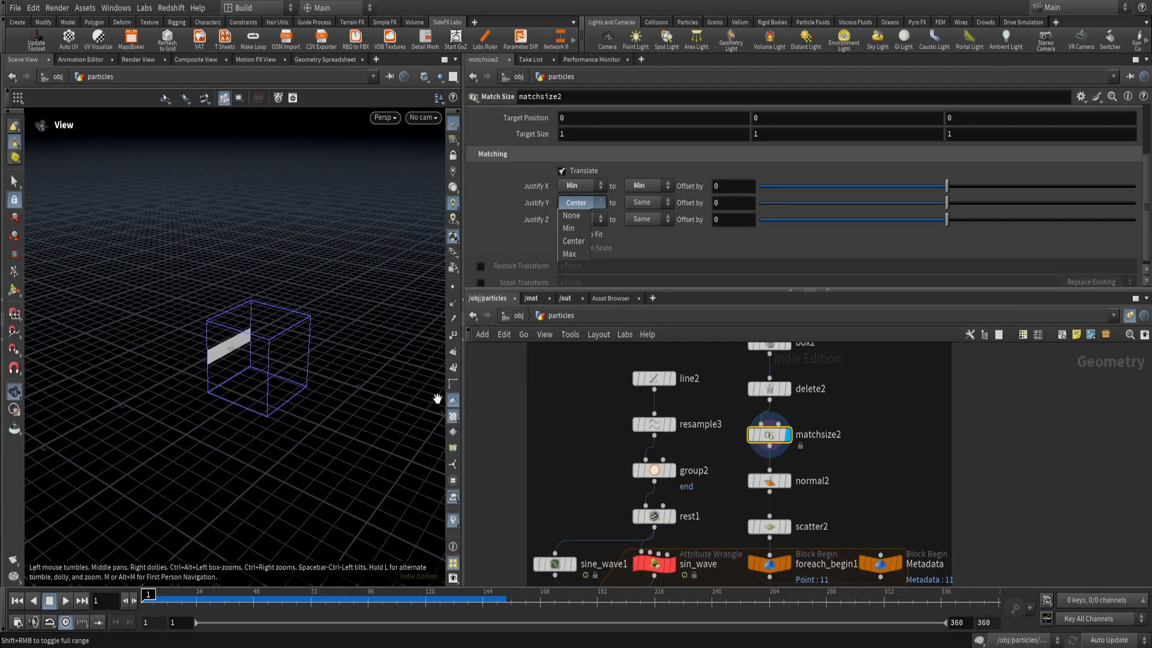
click(683, 424)
scroll(541, 243, up, 3)
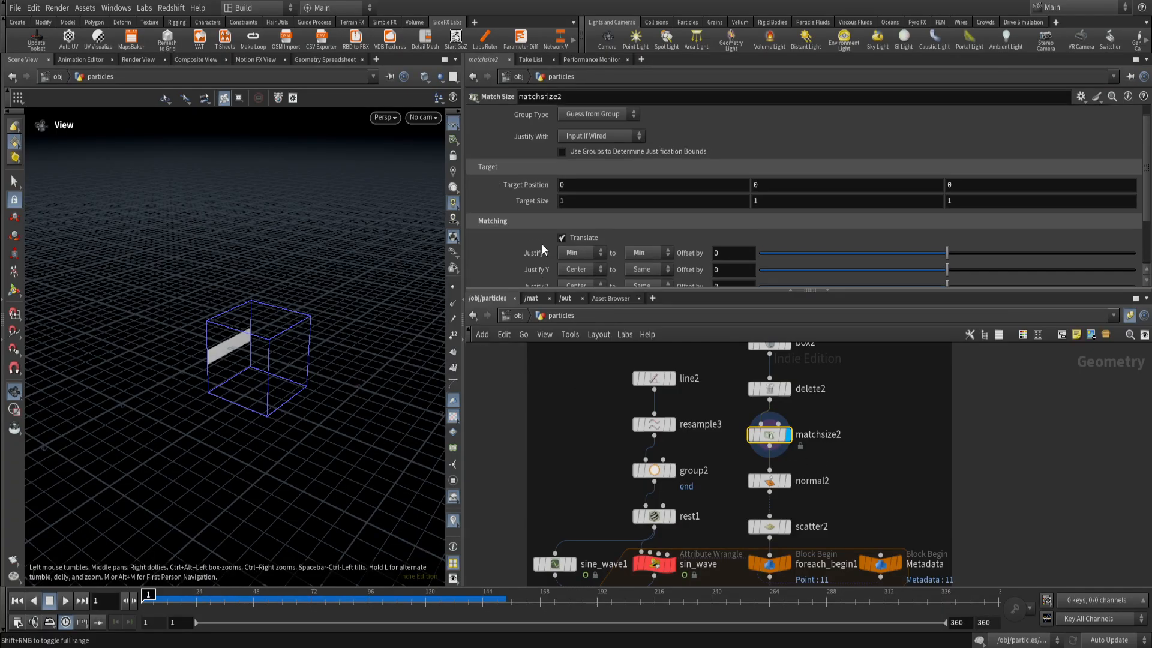
scroll(540, 246, down, 3)
scroll(541, 249, up, 2)
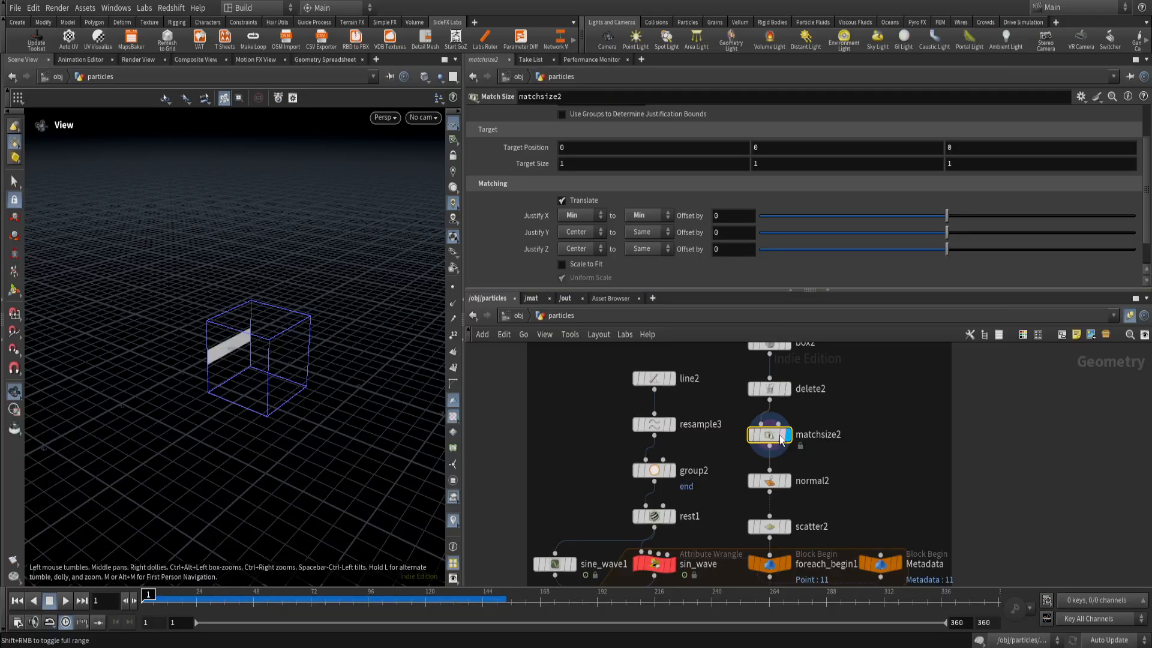
Examine how matchsize2's plane sits against the target bounding box from several view angles.
middle_drag(862, 464, 797, 491)
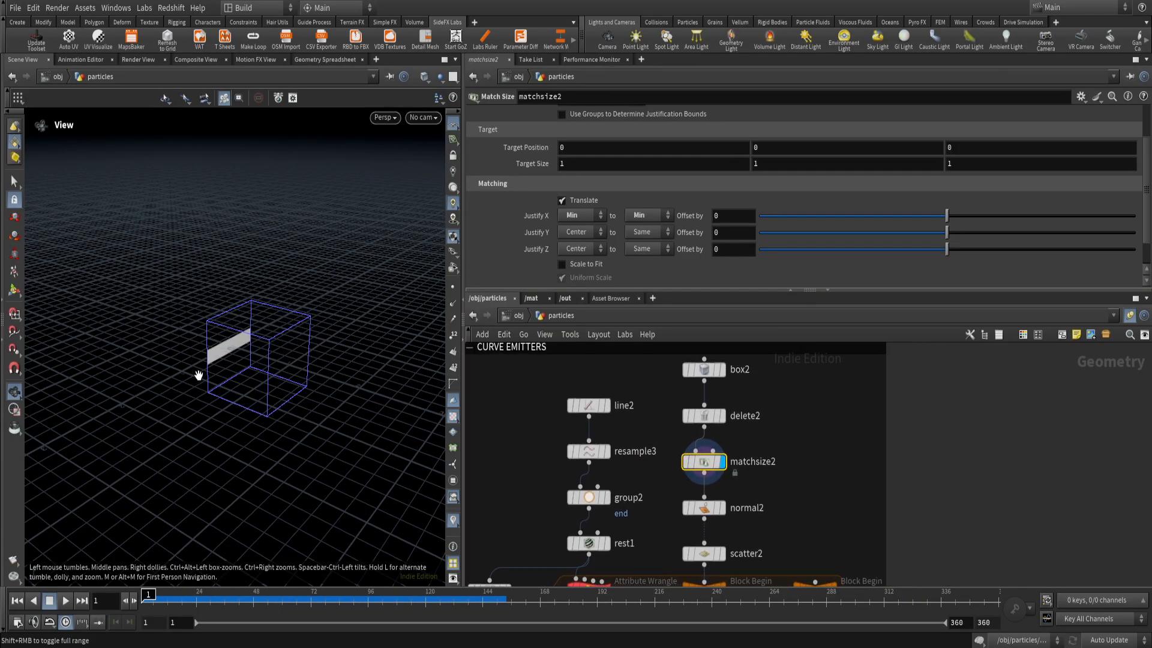
drag(268, 388, 282, 351)
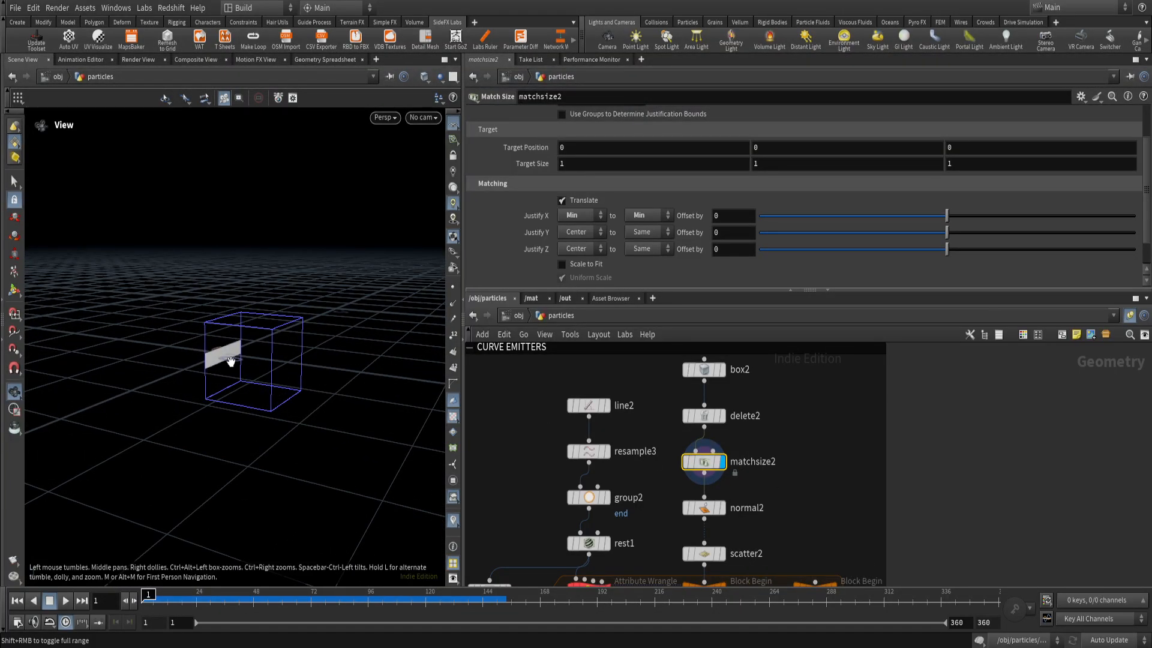
scroll(220, 358, up, 5)
drag(215, 373, 282, 414)
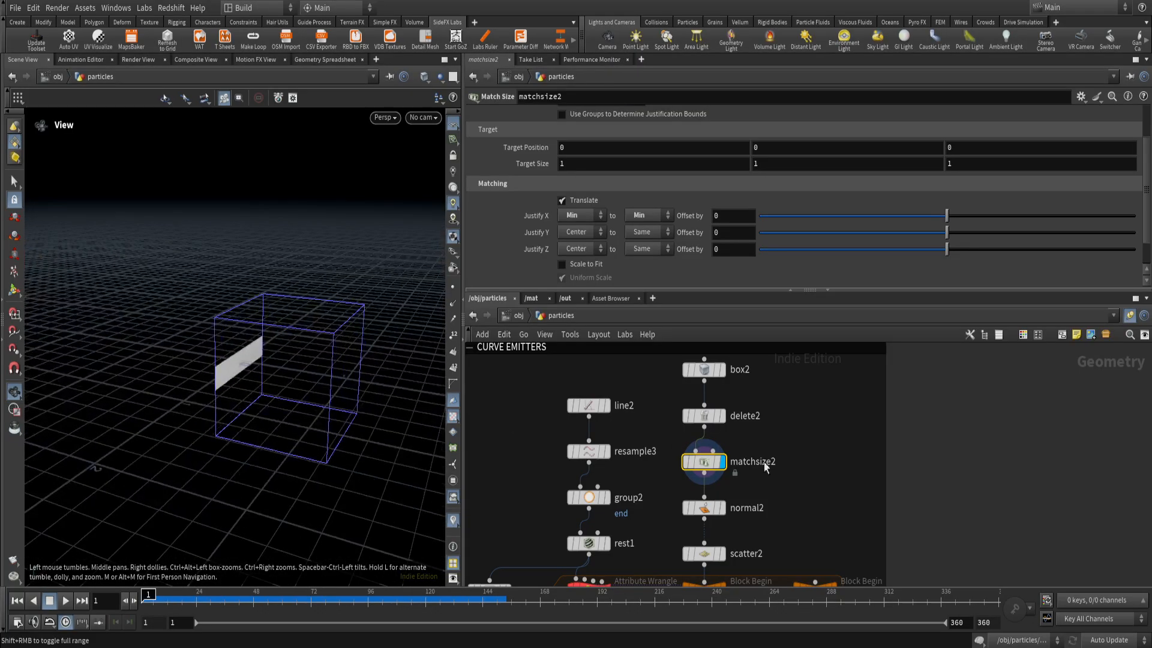
Add a Sphere (Polygons) node in the empty area beside the curve emitters and display it.
drag(679, 459, 678, 459)
scroll(797, 476, down, 1)
middle_drag(802, 477, 734, 485)
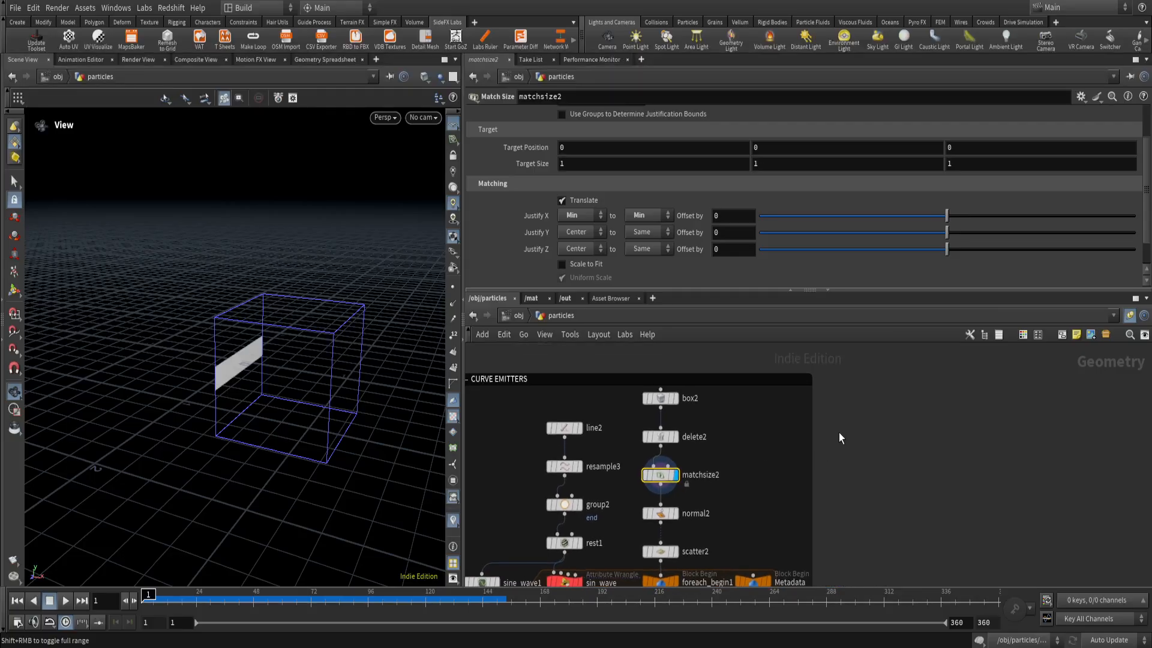
key(Tab)
text(sphe)
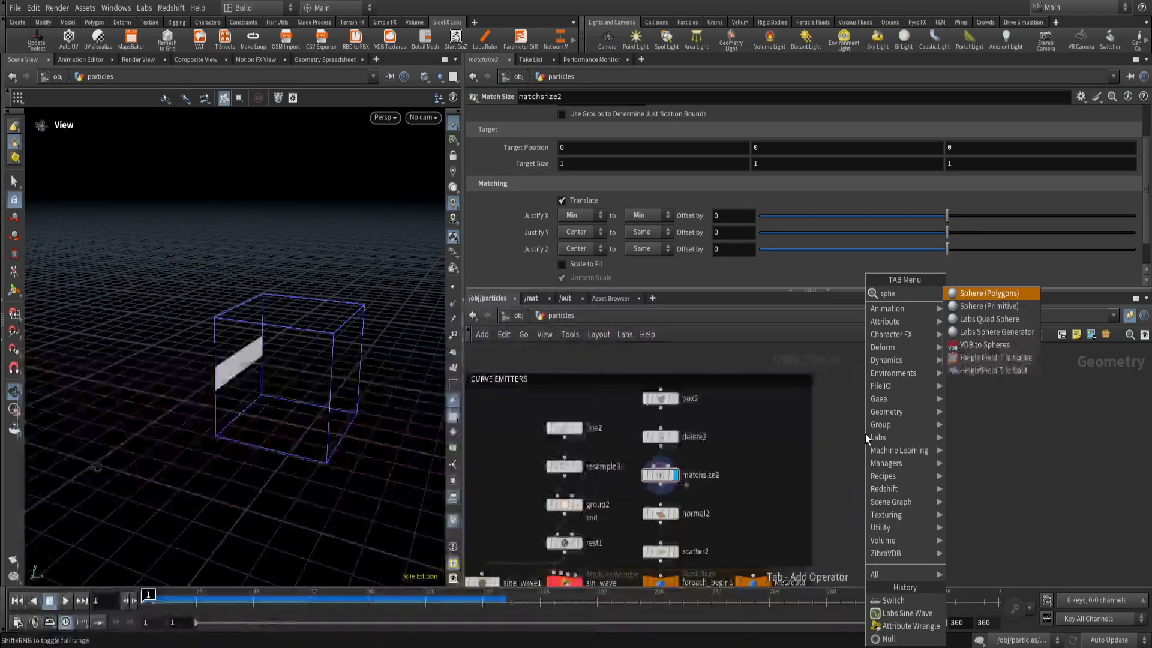
key(Return)
click(865, 435)
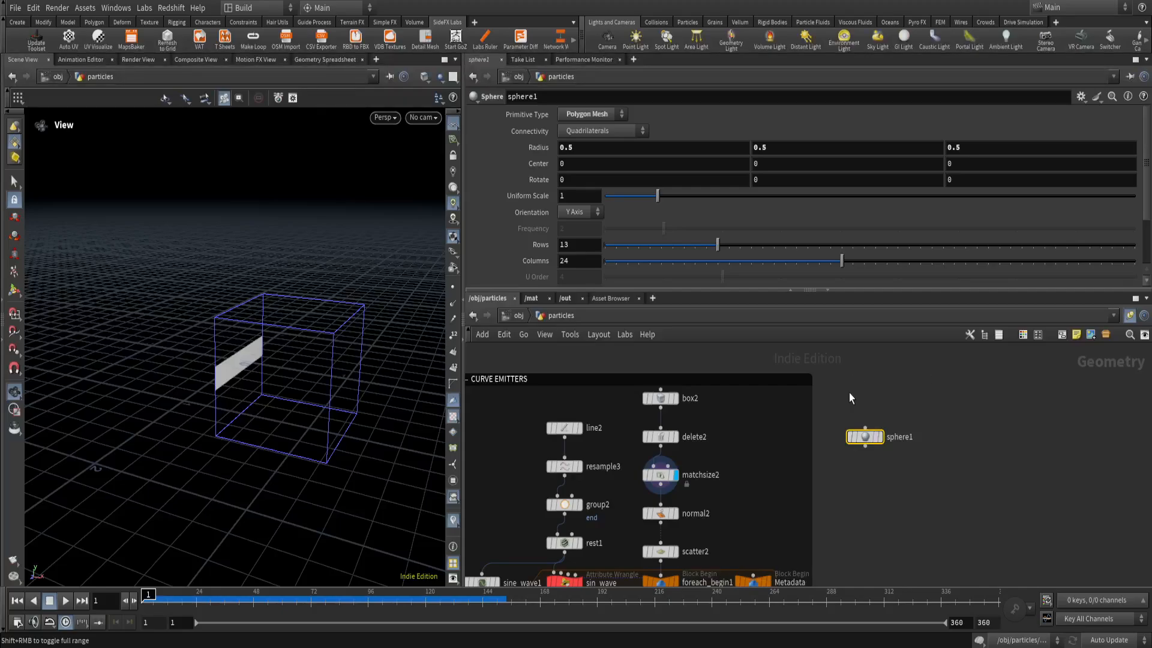
click(880, 437)
drag(303, 385, 312, 327)
click(453, 188)
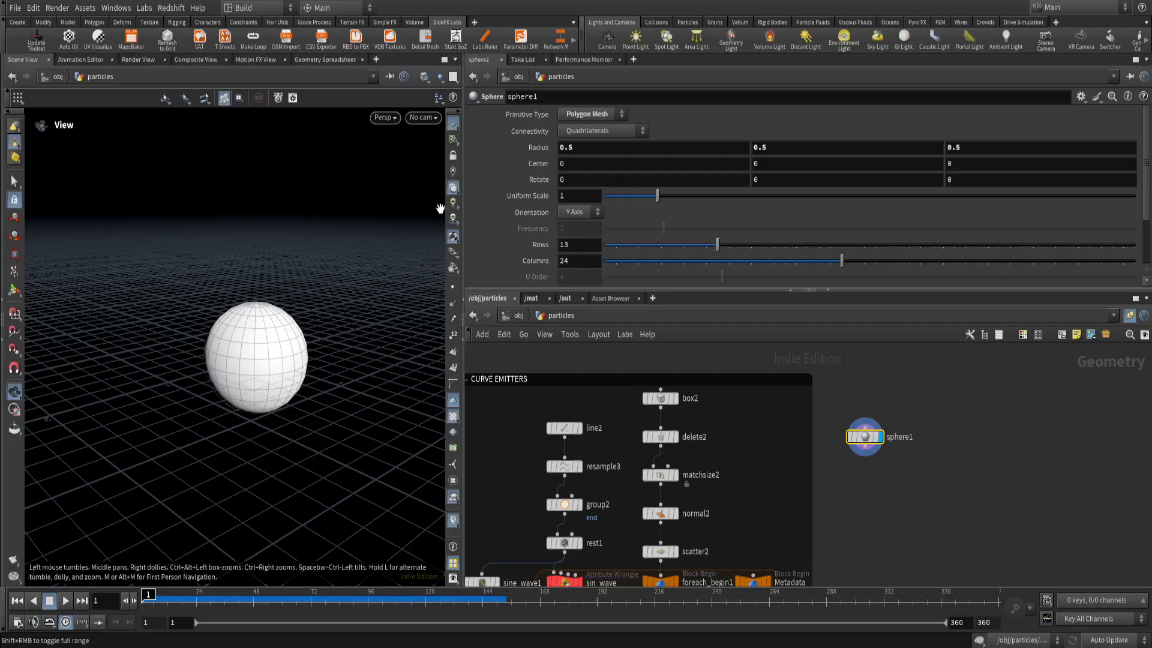
drag(281, 396, 191, 361)
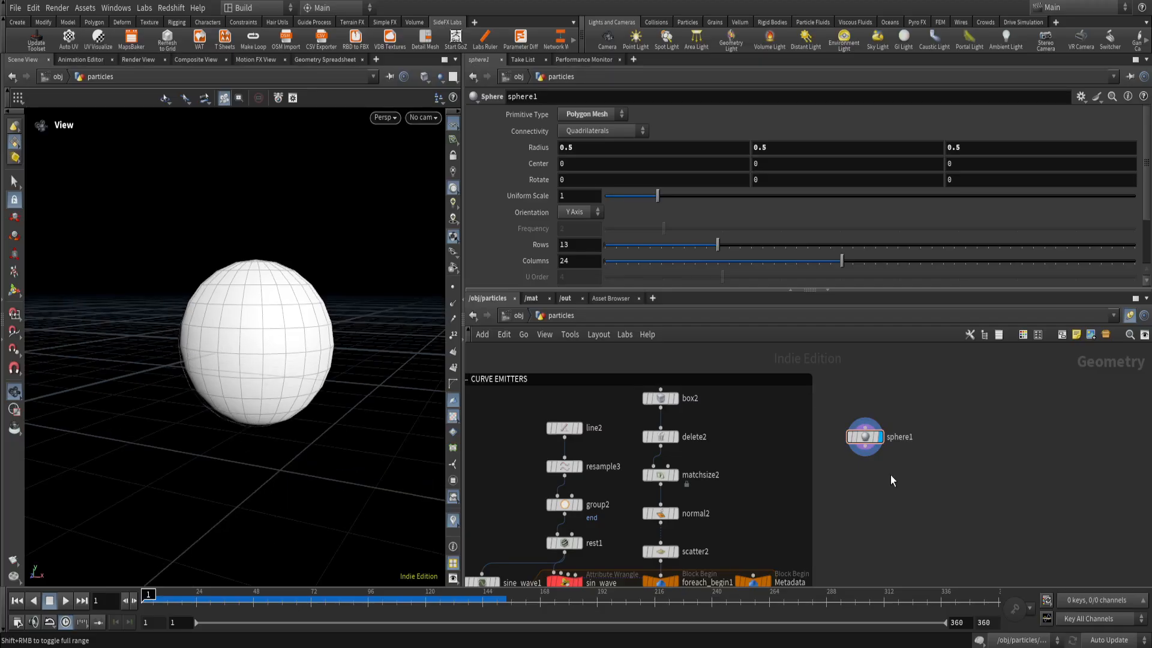
Add a Match Size node below the sphere, wire the sphere into its first input, and display the result.
key(Tab)
text(matc)
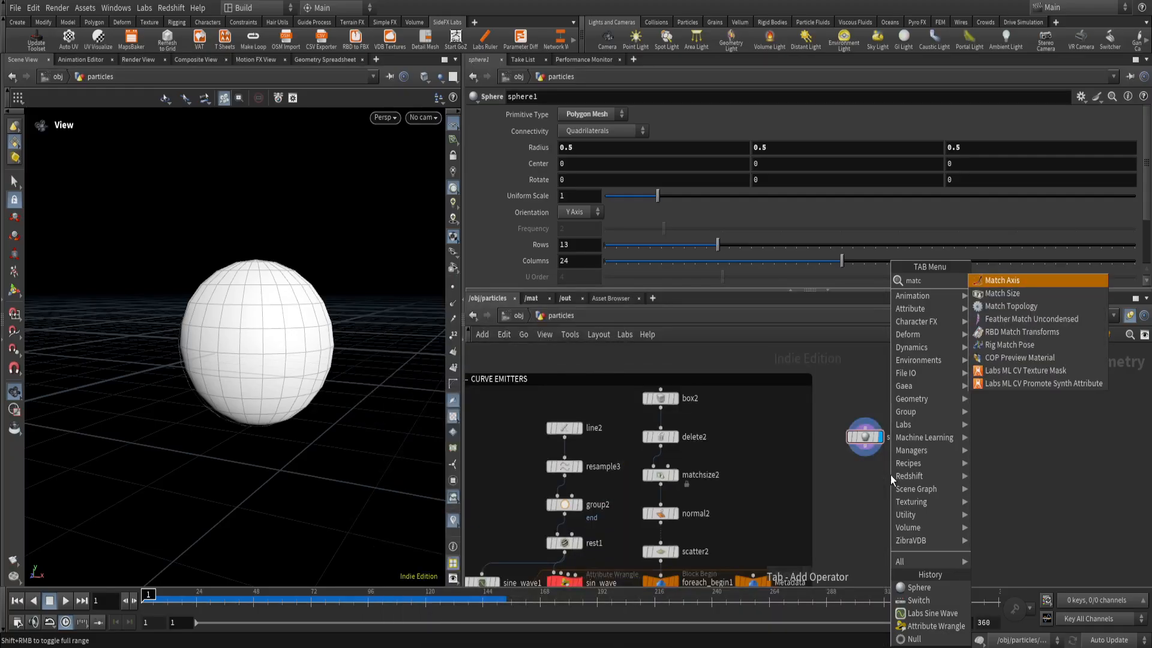
key(Down)
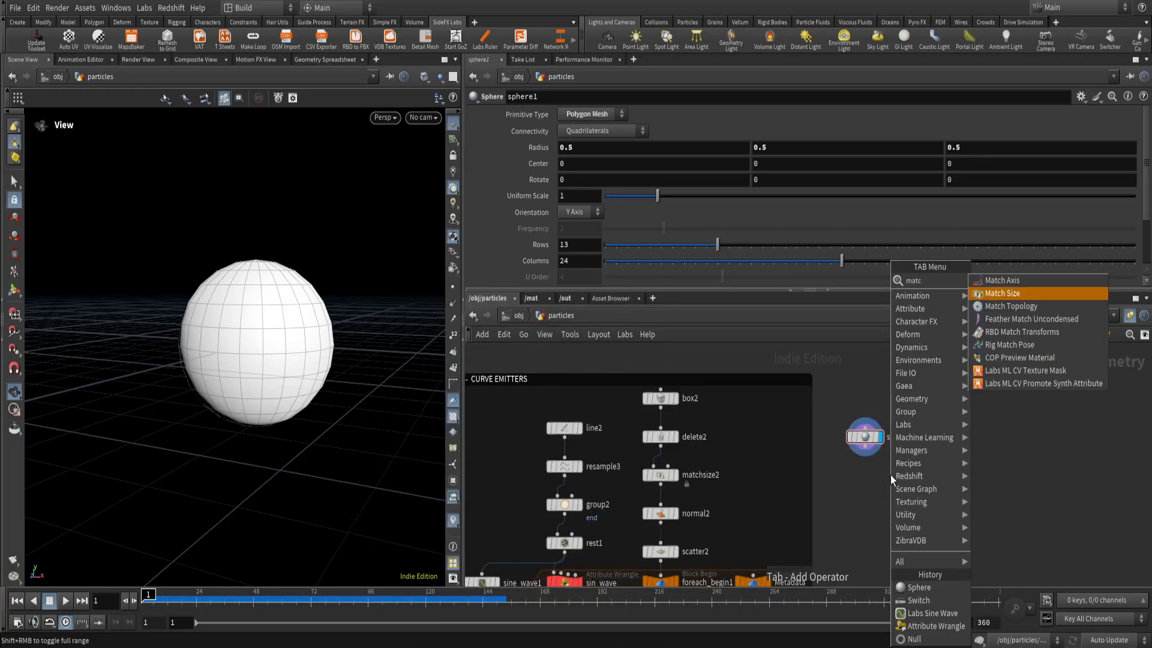
key(Return)
click(891, 475)
click(865, 446)
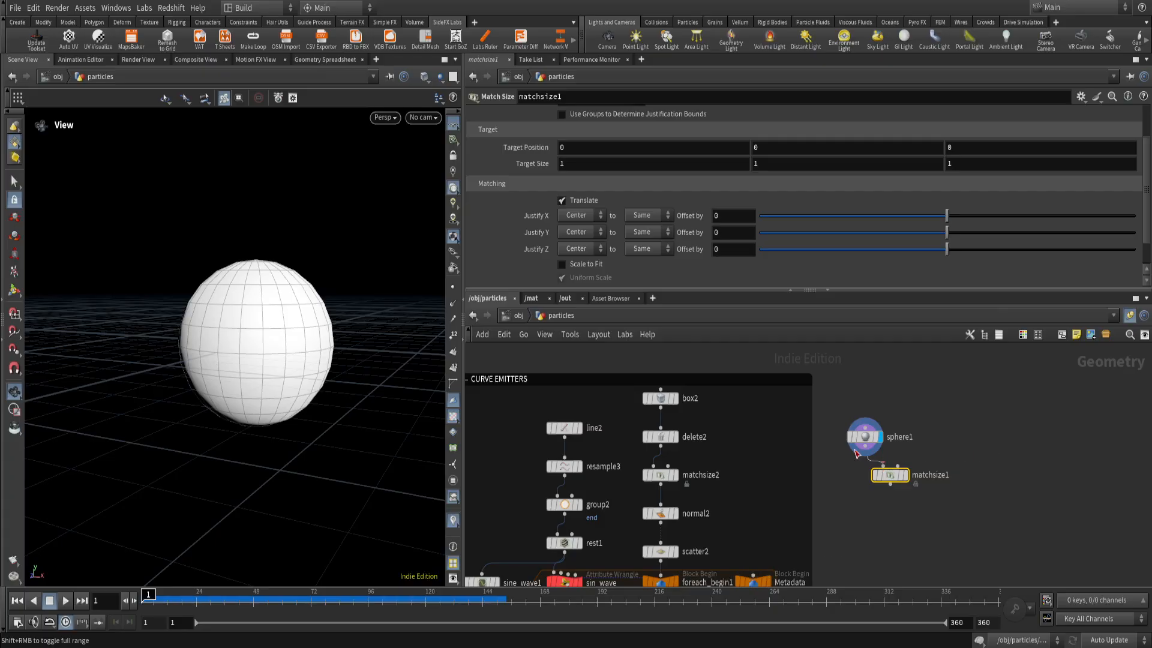
click(883, 465)
click(908, 482)
drag(890, 478, 865, 484)
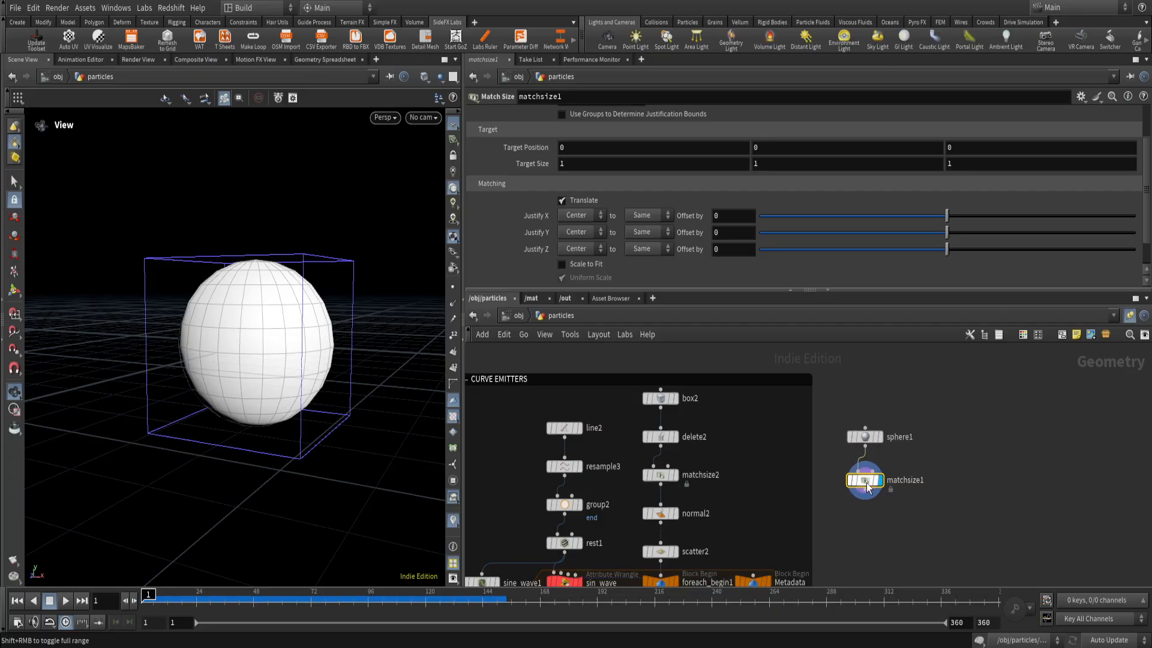
Set matchsize1's Justify Y to Min and increase the test sphere's Uniform Scale to about 1.31.
drag(220, 345, 30, 478)
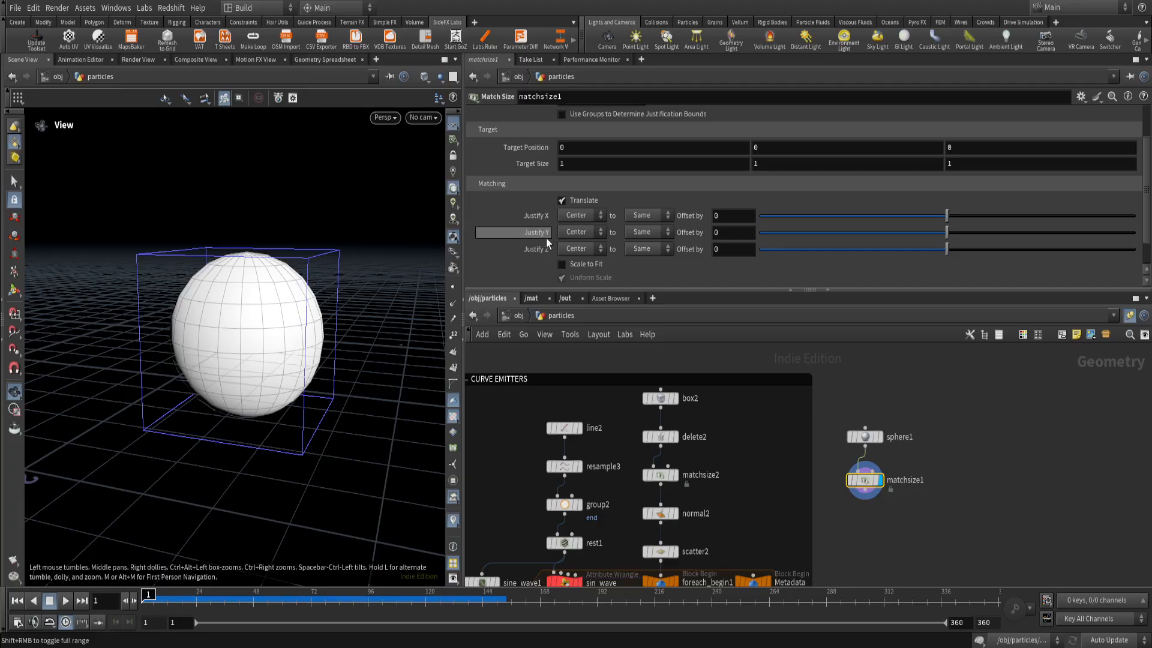
click(577, 232)
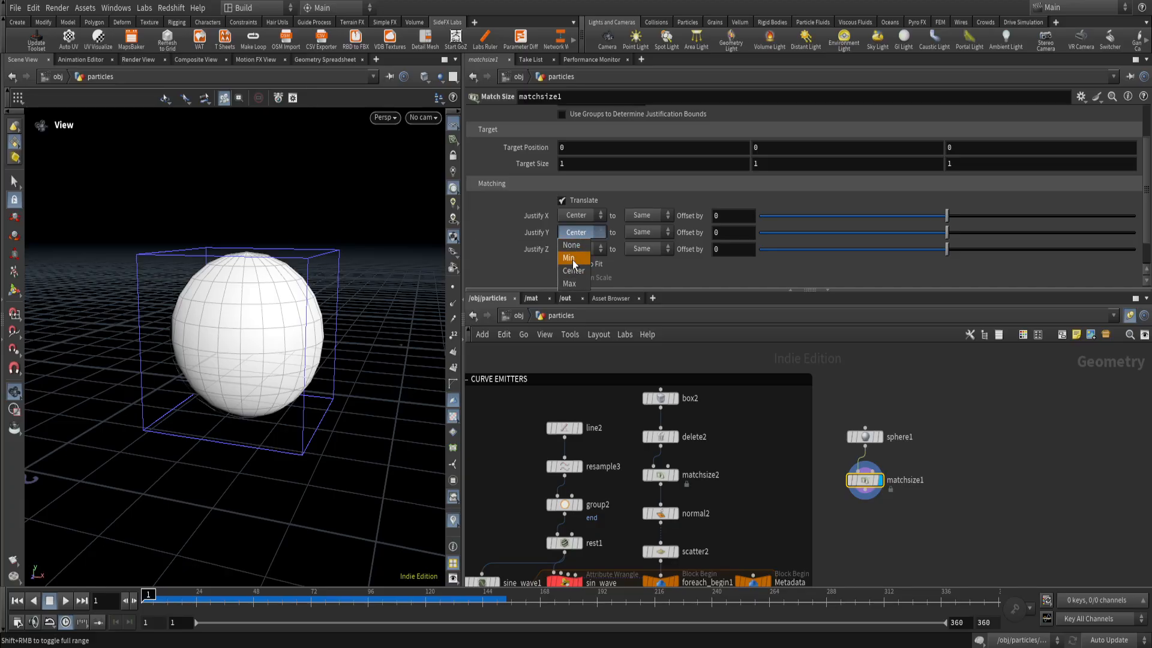
click(569, 267)
drag(324, 312, 254, 391)
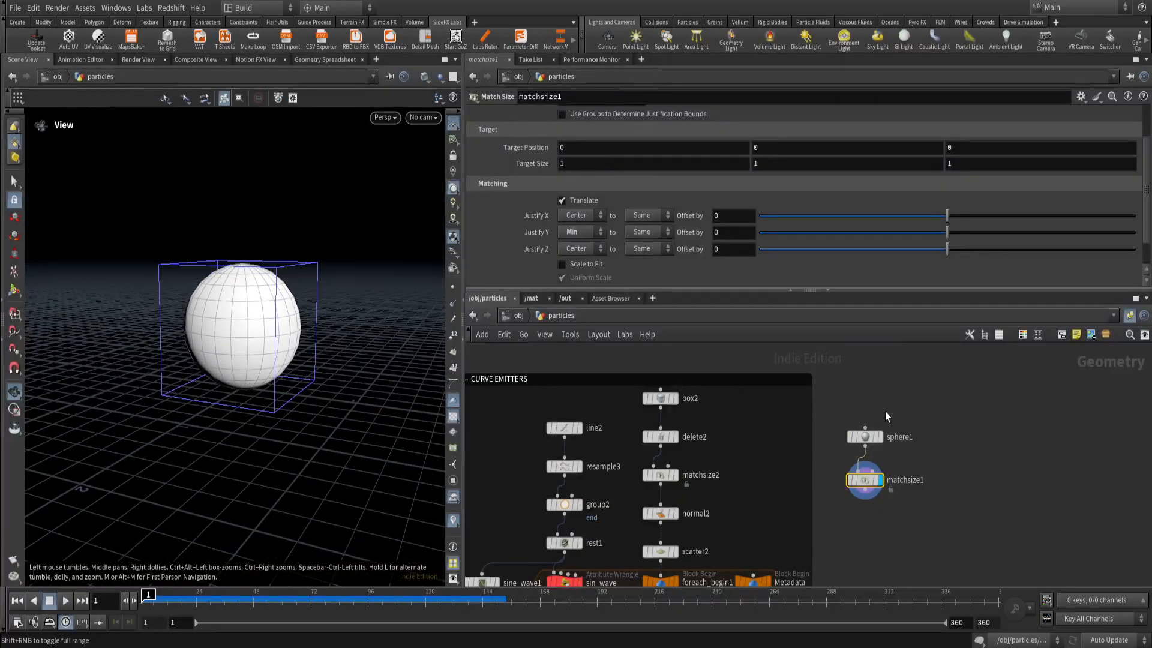
click(847, 437)
drag(656, 198, 677, 215)
Delete the test sphere and its Match Size node.
drag(921, 519, 831, 397)
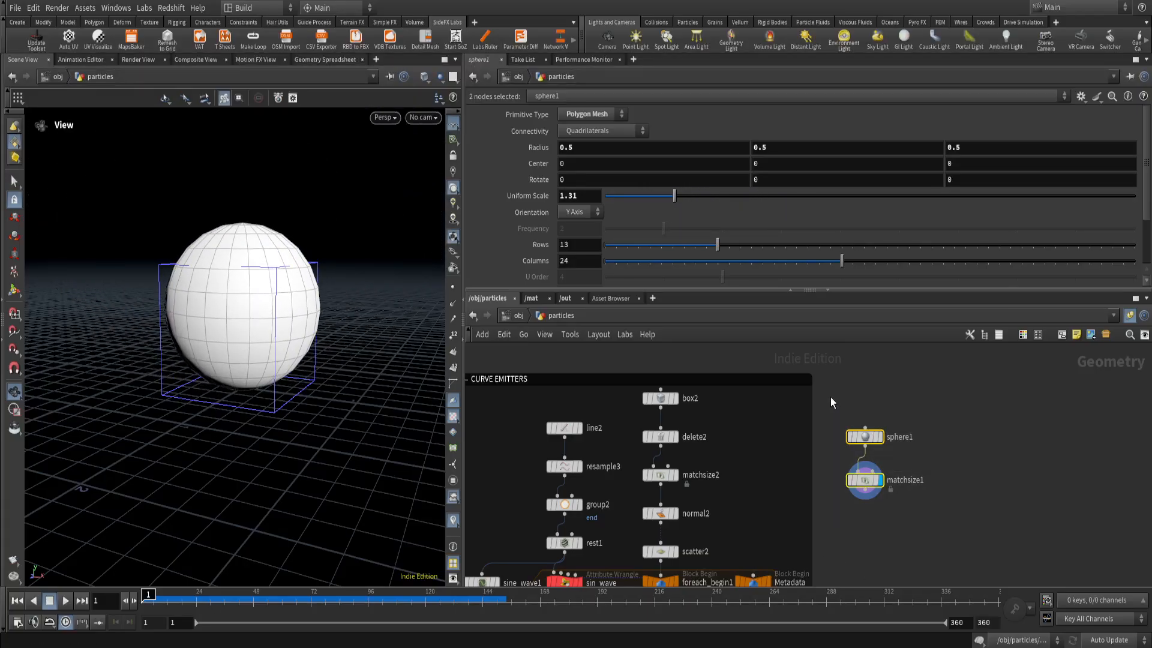
drag(923, 522, 838, 416)
drag(923, 510, 864, 412)
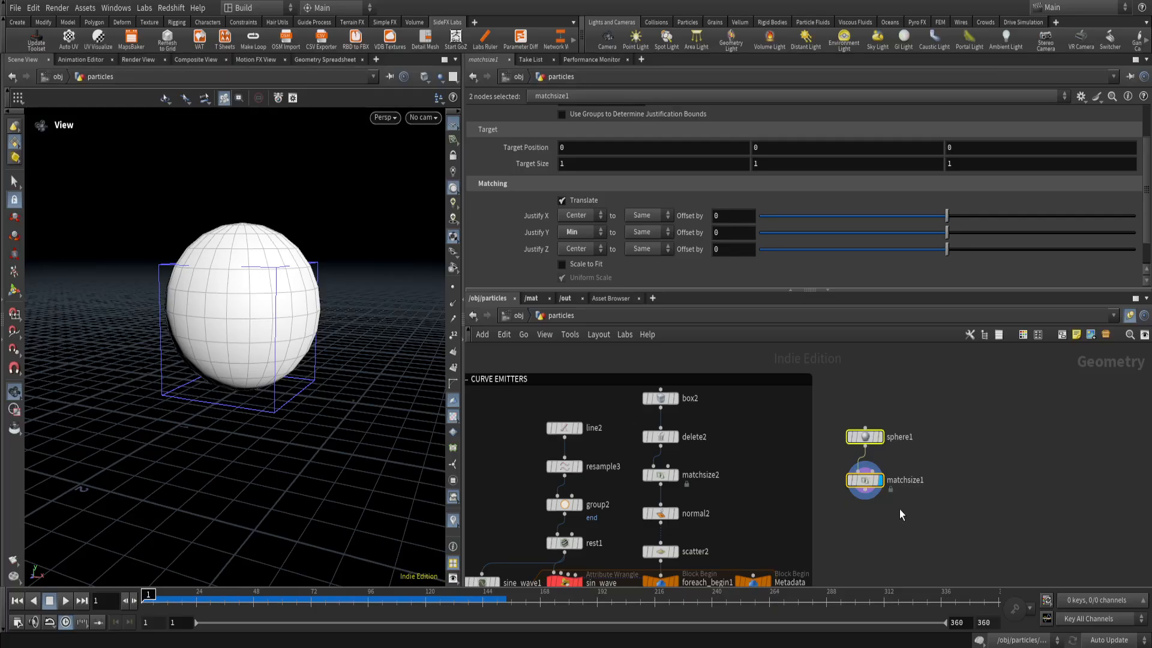
key(Delete)
Display matchsize2 again and inspect its aligned plane inside the target bounding box.
middle_drag(858, 495, 880, 465)
drag(301, 408, 264, 423)
click(712, 449)
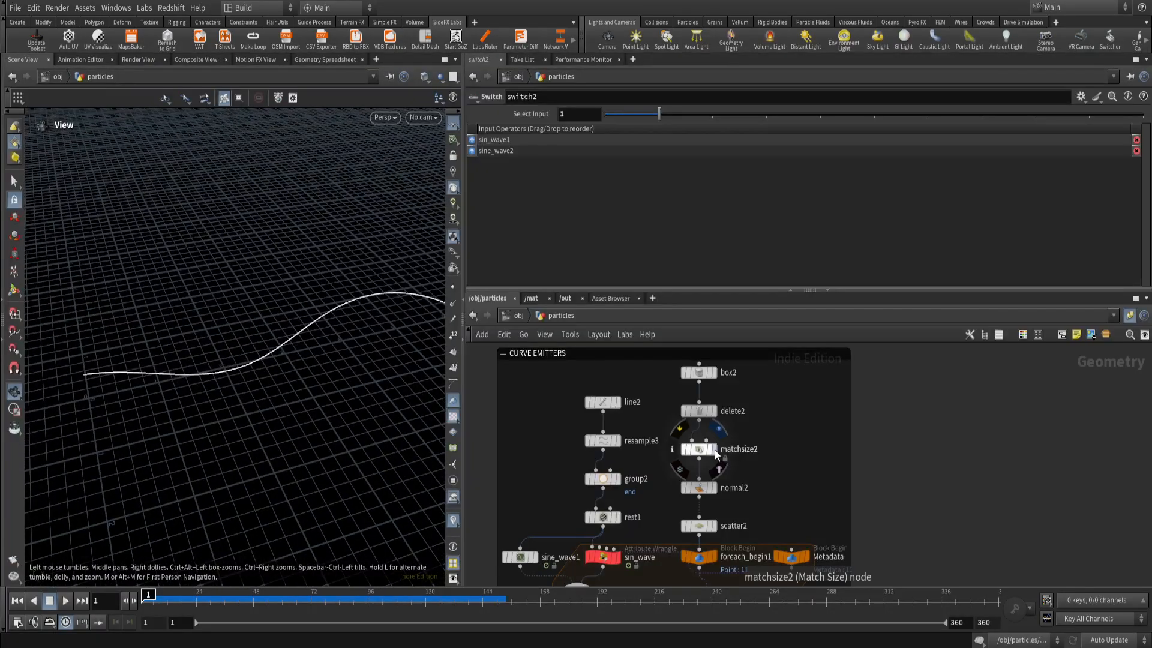
click(696, 449)
right_drag(90, 427, 113, 429)
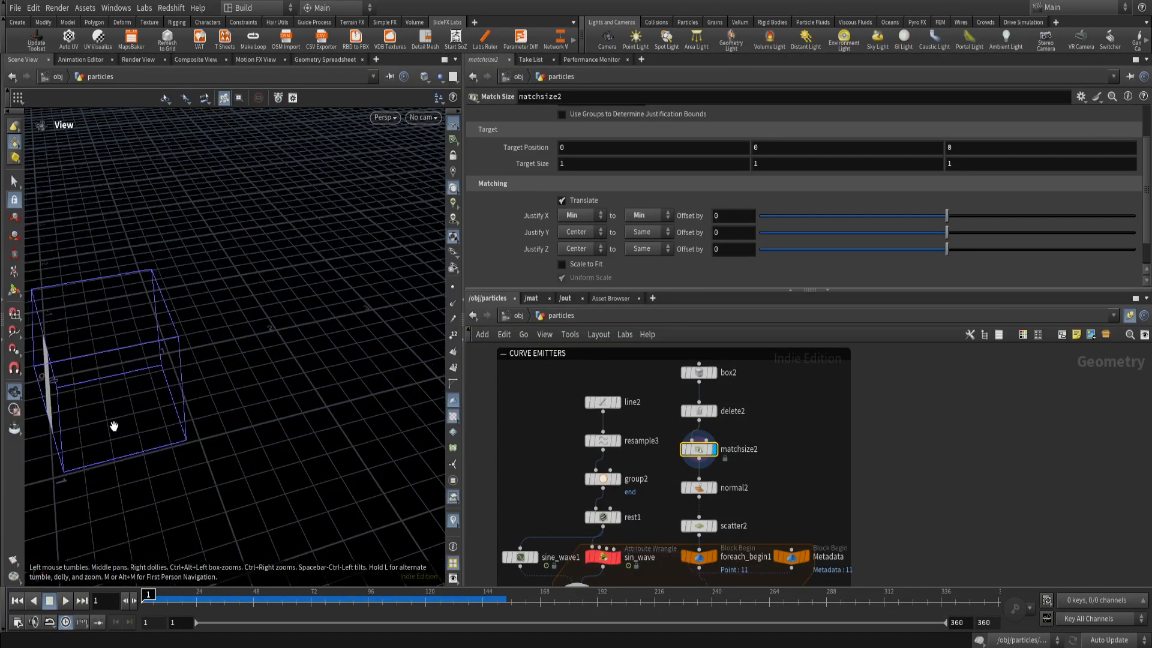
middle_drag(113, 429, 260, 414)
drag(260, 413, 208, 383)
right_drag(208, 383, 262, 372)
drag(262, 372, 255, 400)
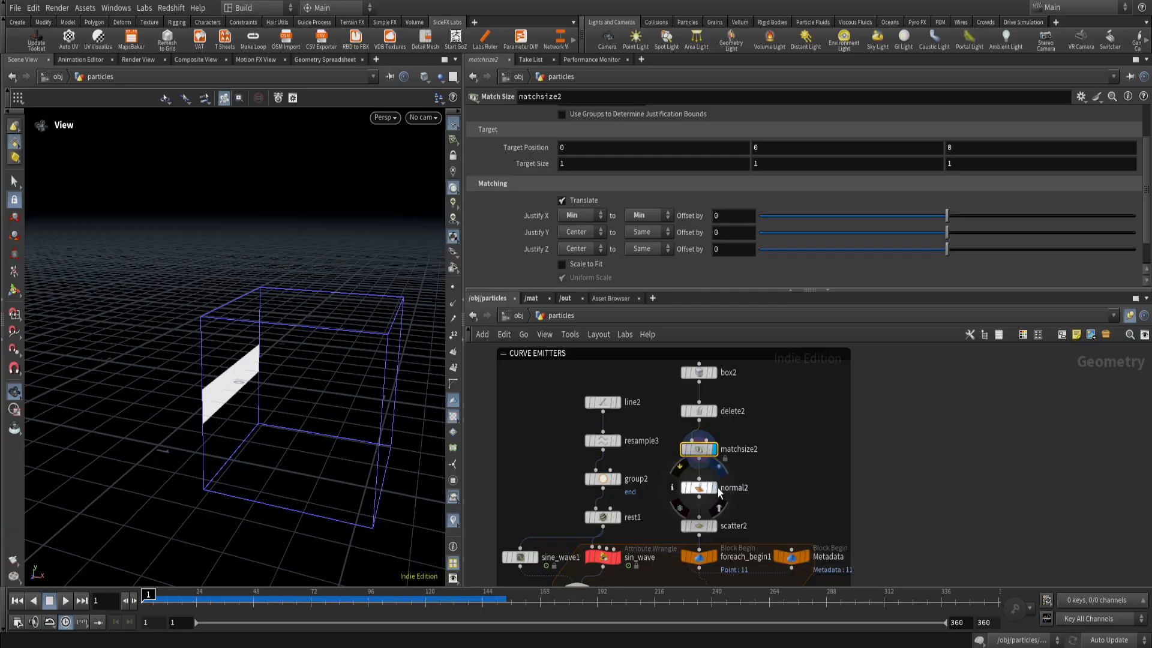
Display the normal2 node's result with point normals shown and examine their direction on the plane.
click(694, 490)
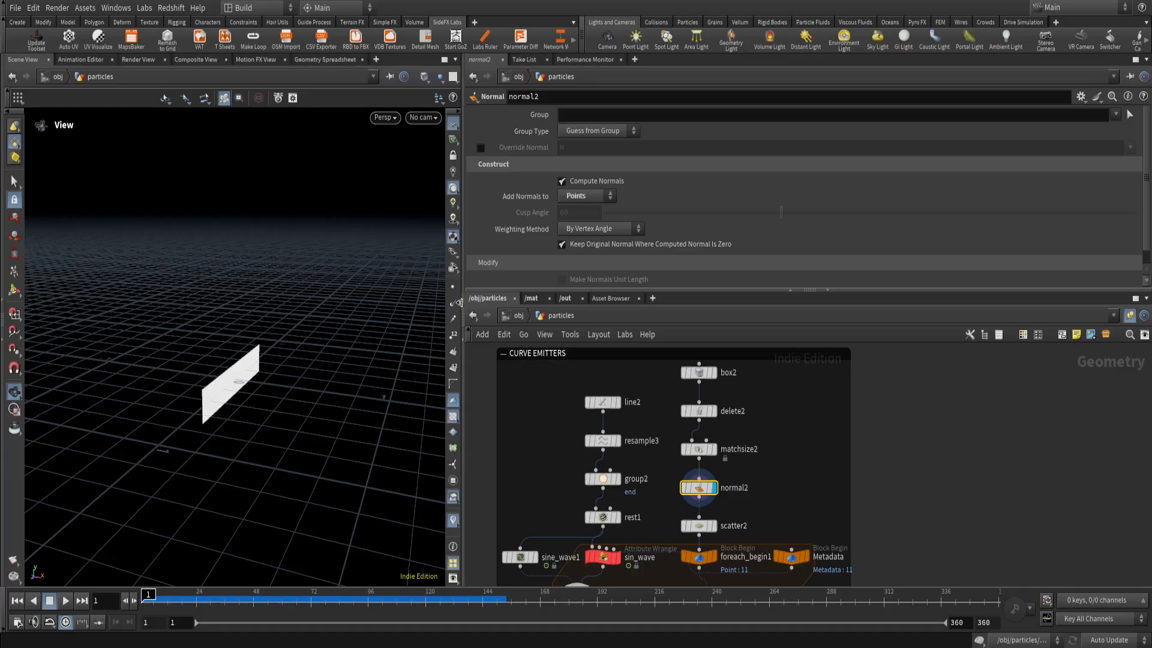
click(451, 307)
drag(237, 397, 251, 370)
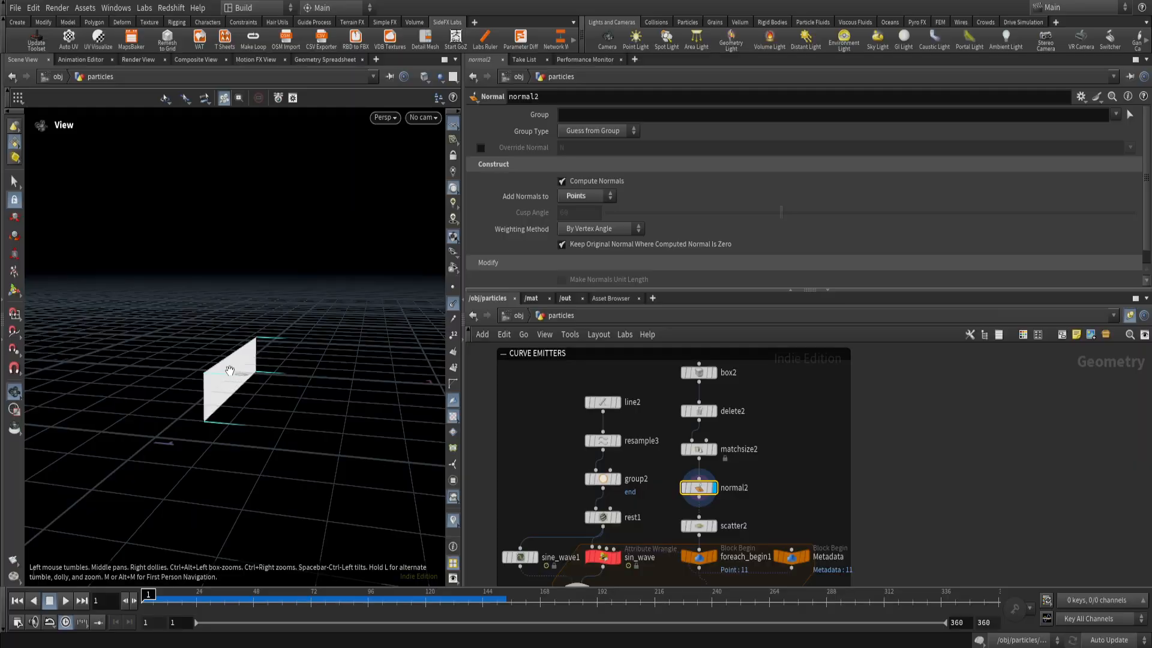
drag(398, 410, 236, 416)
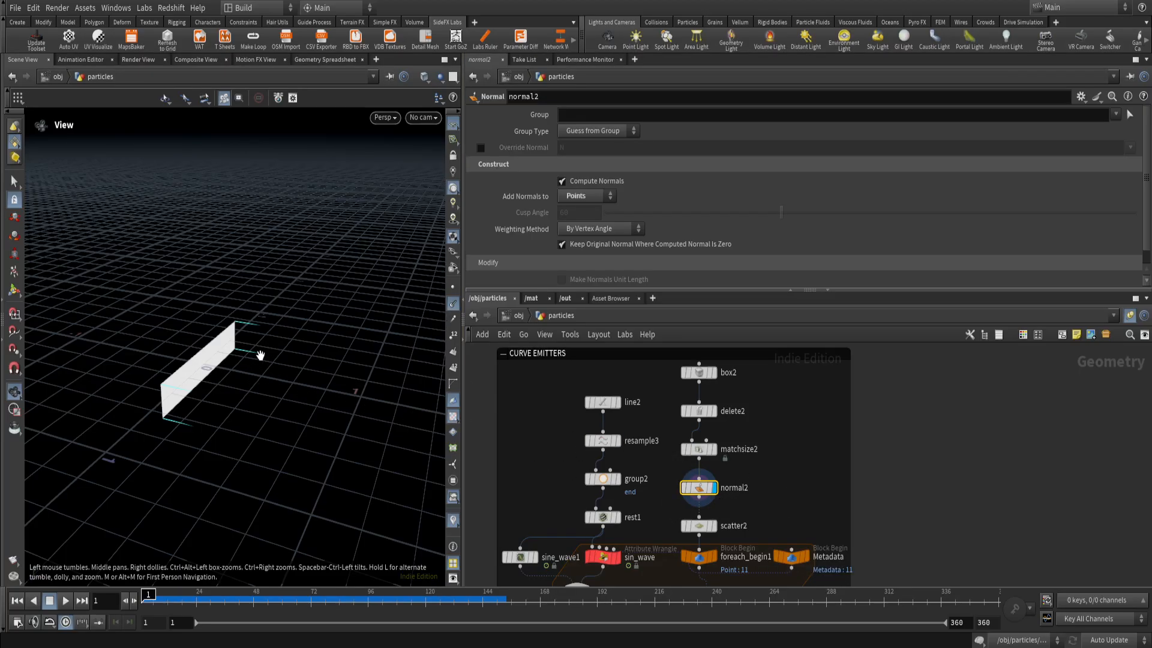
drag(260, 355, 220, 382)
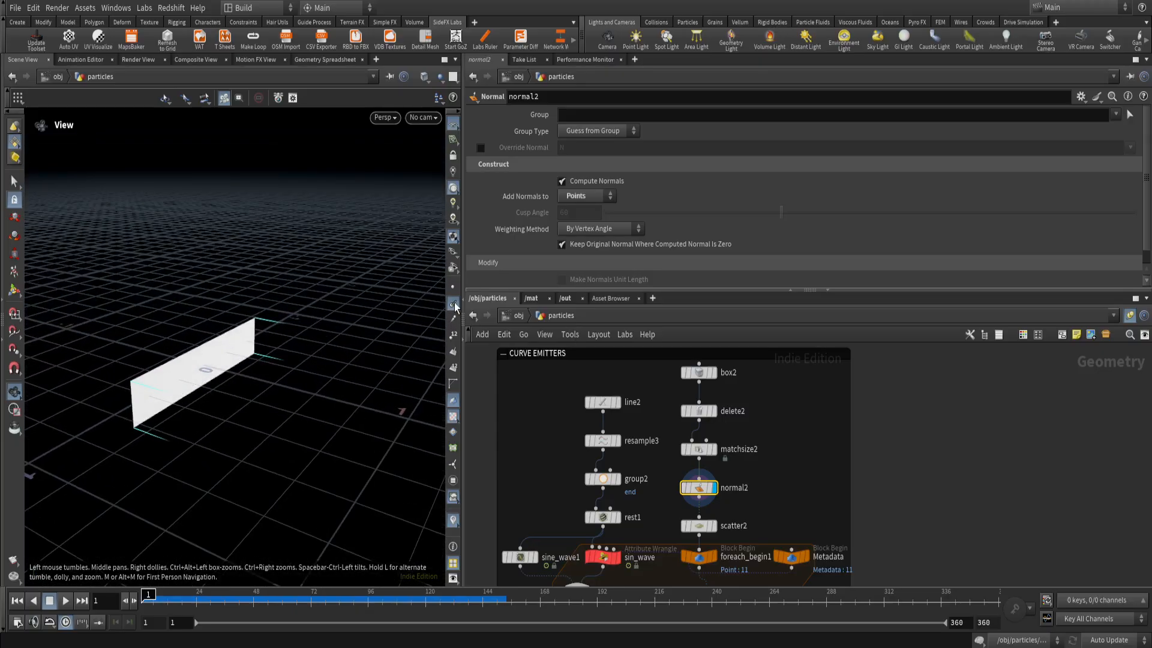
Display the scatter2 node's points and review its Scatter settings, including Force Total Count and Relax Iterations.
scroll(761, 519, down, 3)
scroll(715, 460, up, 3)
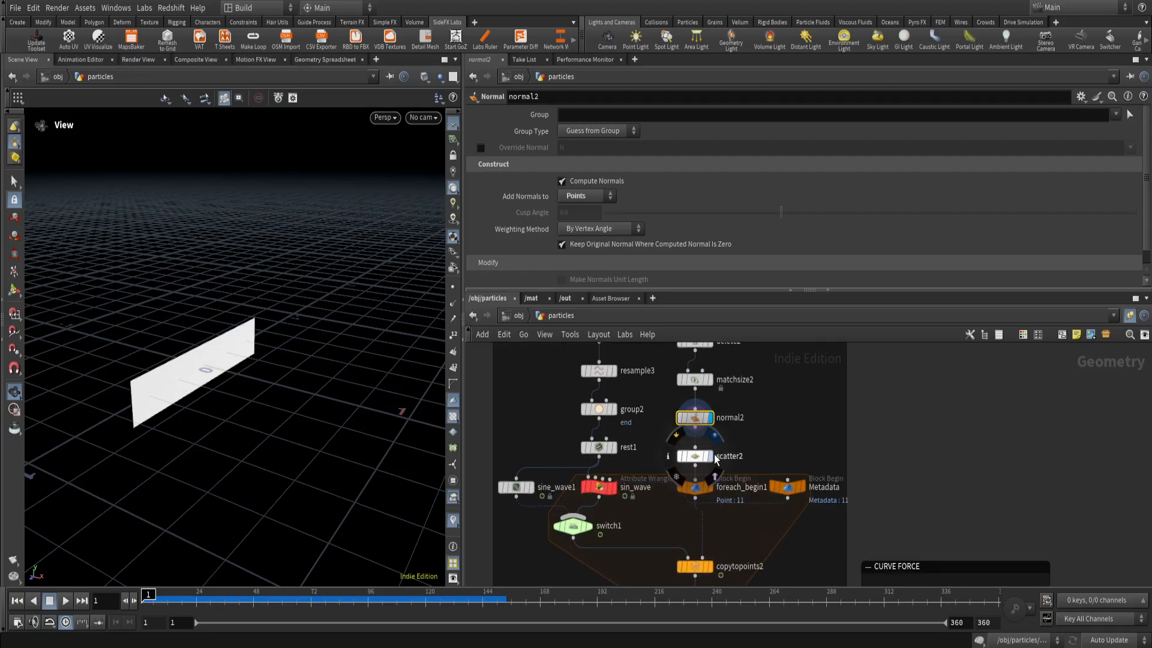
click(716, 460)
drag(265, 452, 290, 401)
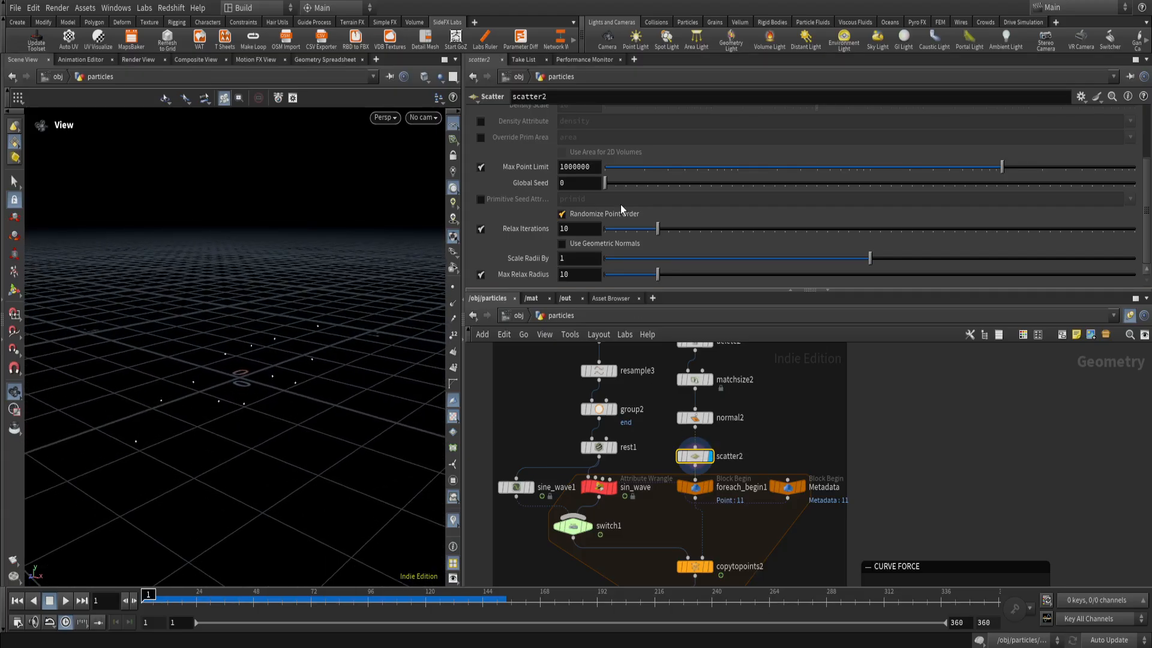
scroll(580, 232, up, 3)
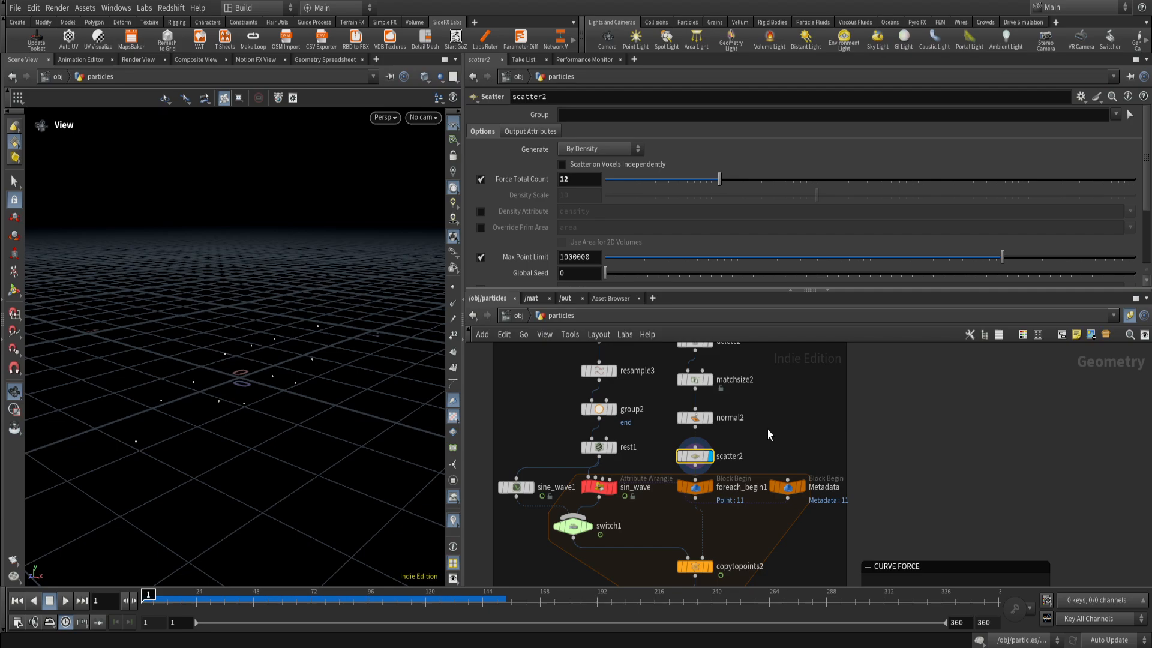
Display rest1, sine_wave1 and scatter2 in turn to compare the straight line, the wave curve and the scattered points.
scroll(766, 437, down, 2)
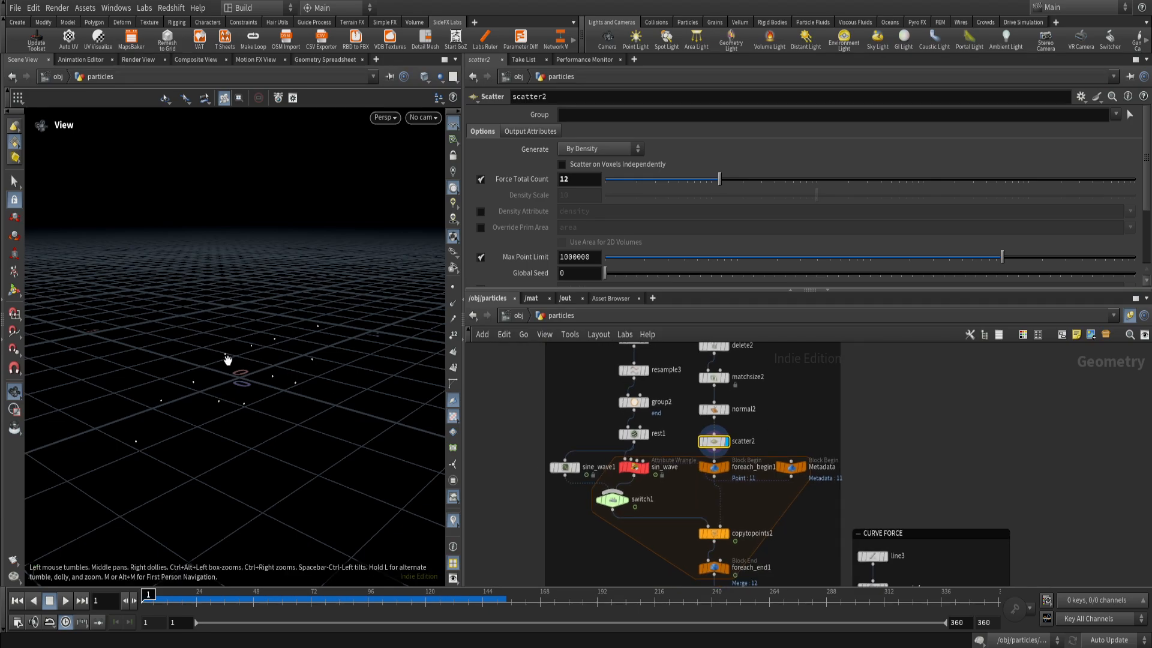
drag(219, 381, 179, 376)
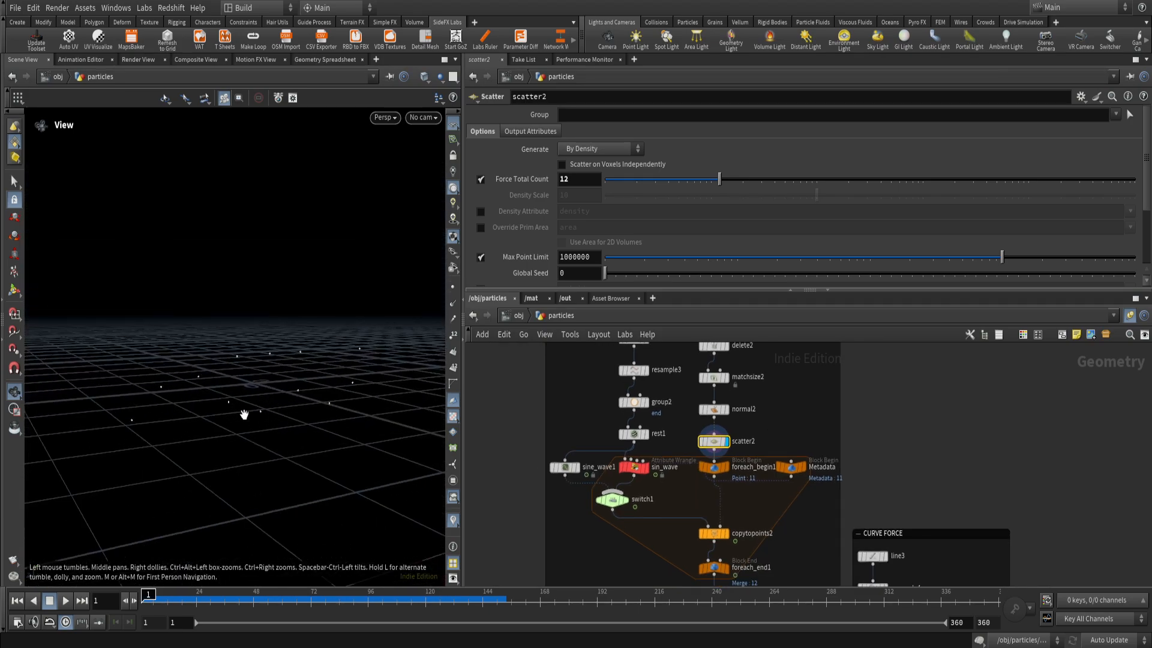
mouse_move(244, 416)
mouse_down()
mouse_move(244, 398)
mouse_move(252, 412)
mouse_up()
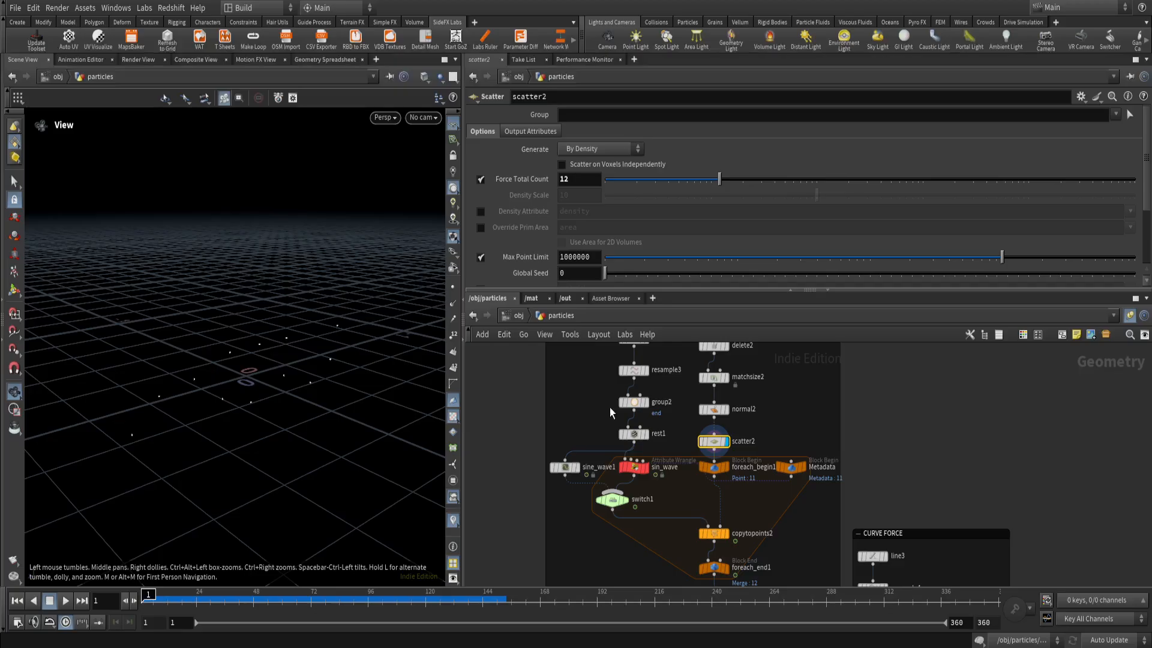
scroll(760, 496, down, 2)
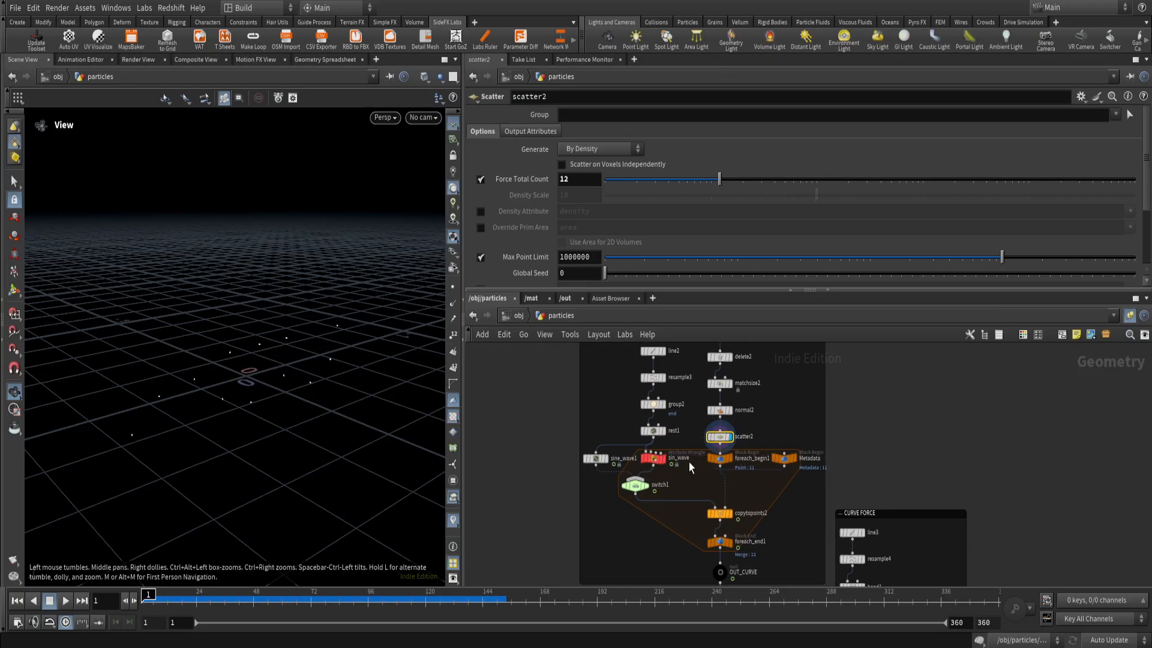
click(662, 431)
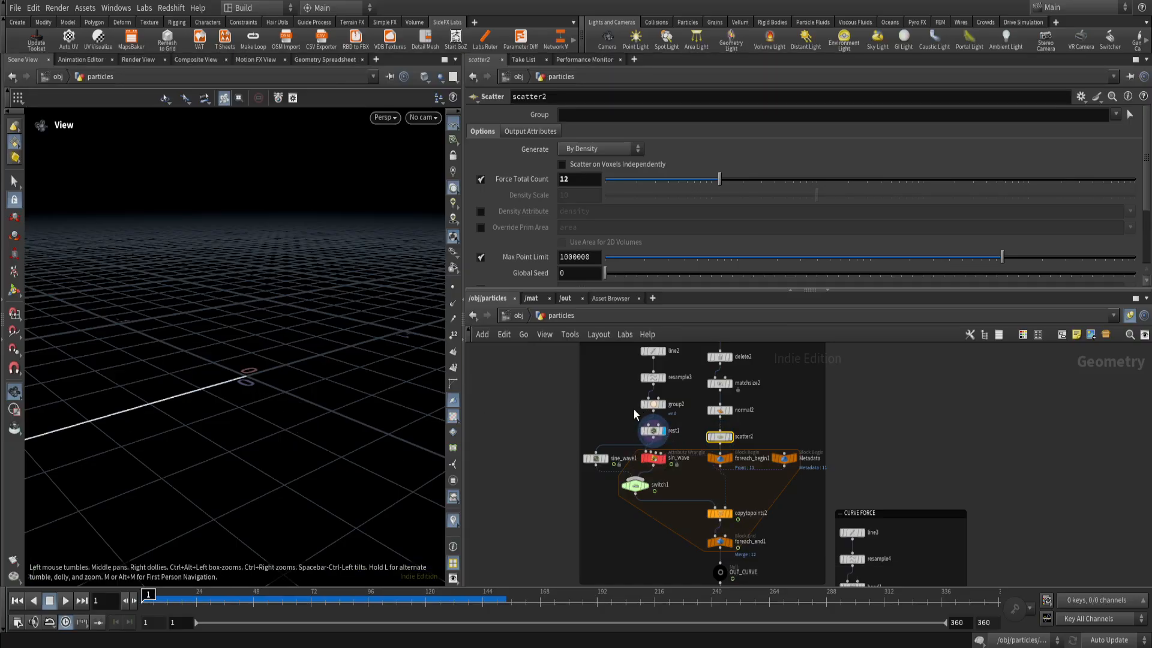
click(607, 459)
drag(249, 416, 330, 373)
click(732, 438)
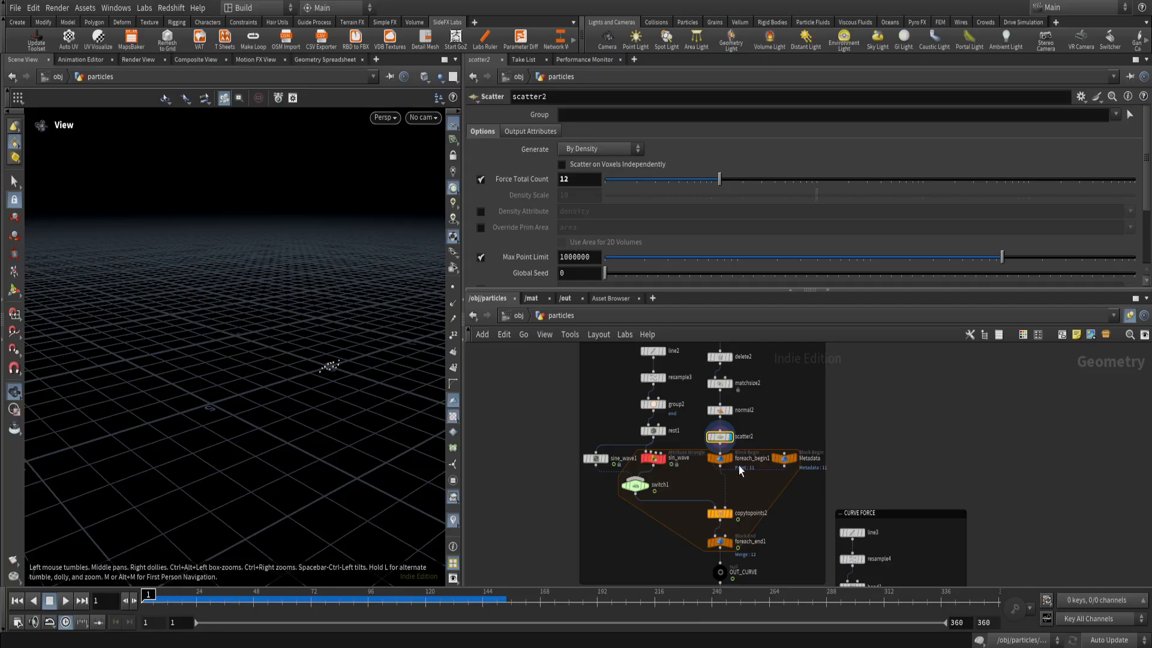
scroll(739, 477, up, 2)
scroll(751, 505, down, 1)
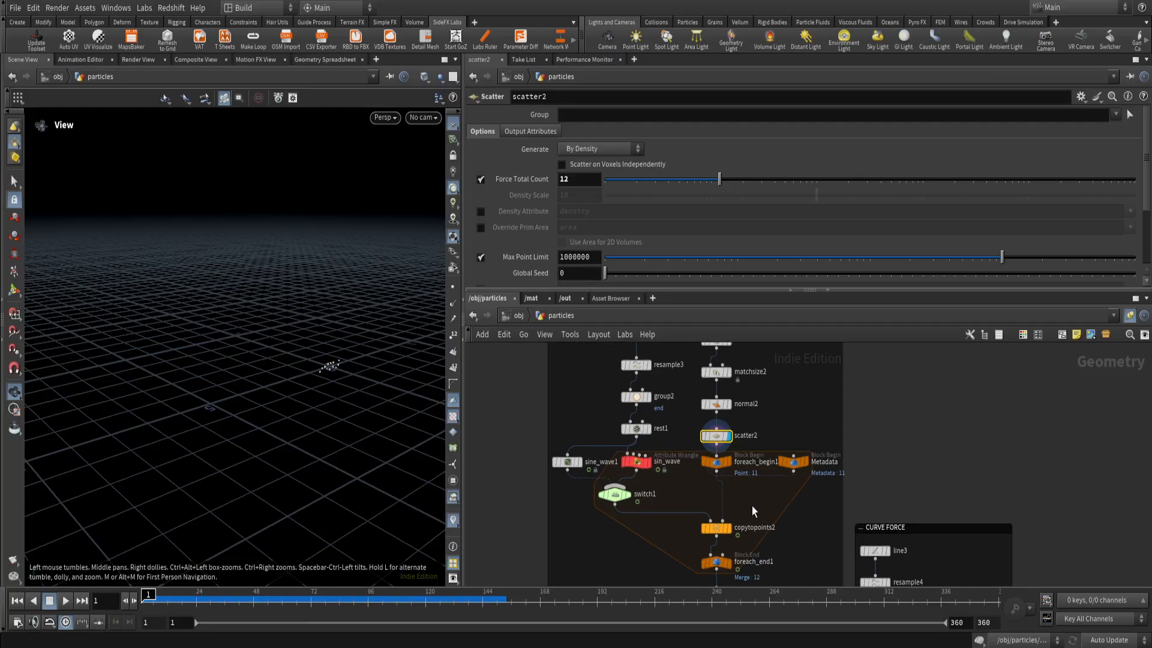
Add a Copy to Points node in the empty network area beside the curve emitter nodes.
middle_drag(751, 505, 865, 496)
scroll(717, 471, down, 1)
click(649, 506)
key(Tab)
text(copy to)
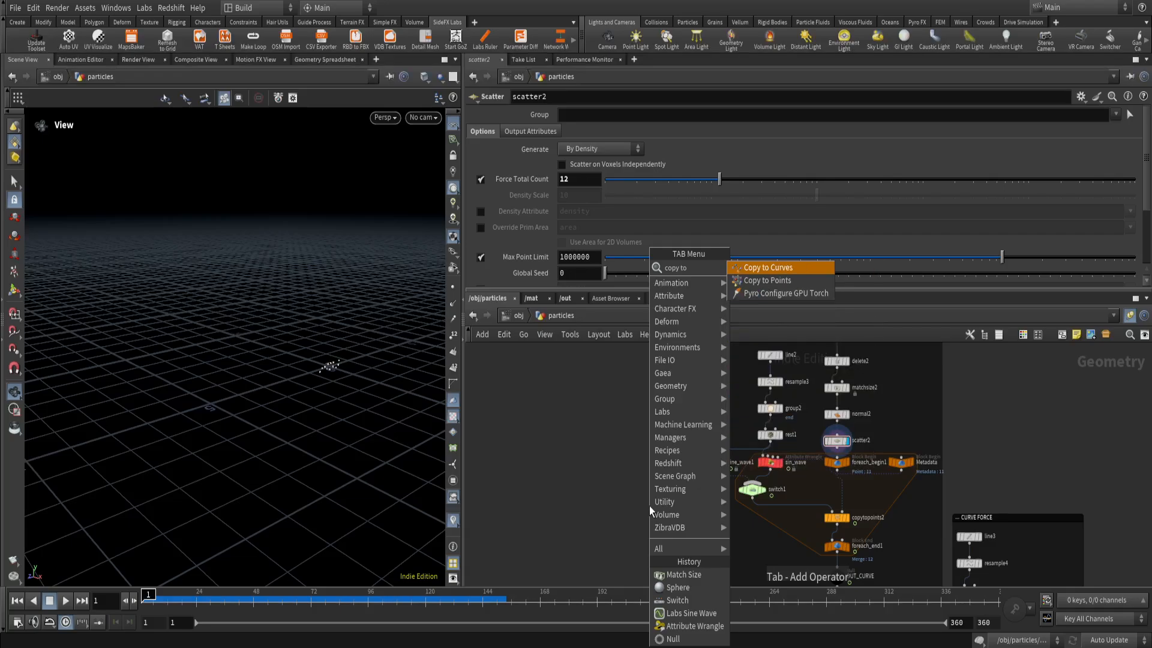
key(Down)
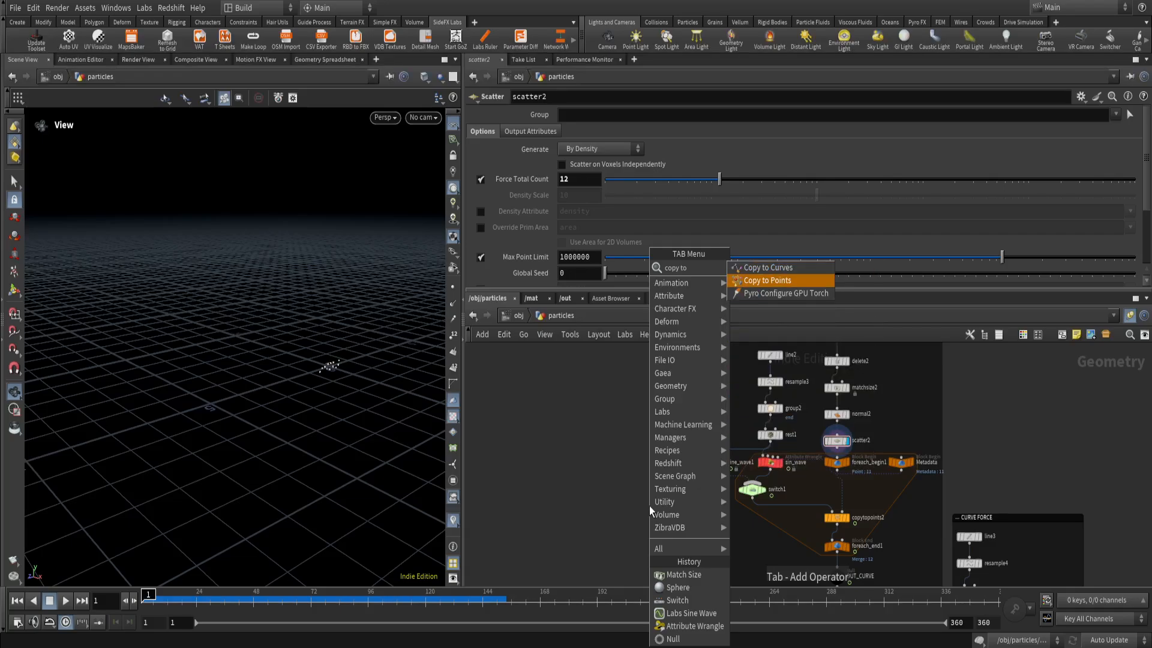
key(Return)
click(649, 506)
scroll(834, 486, up, 1)
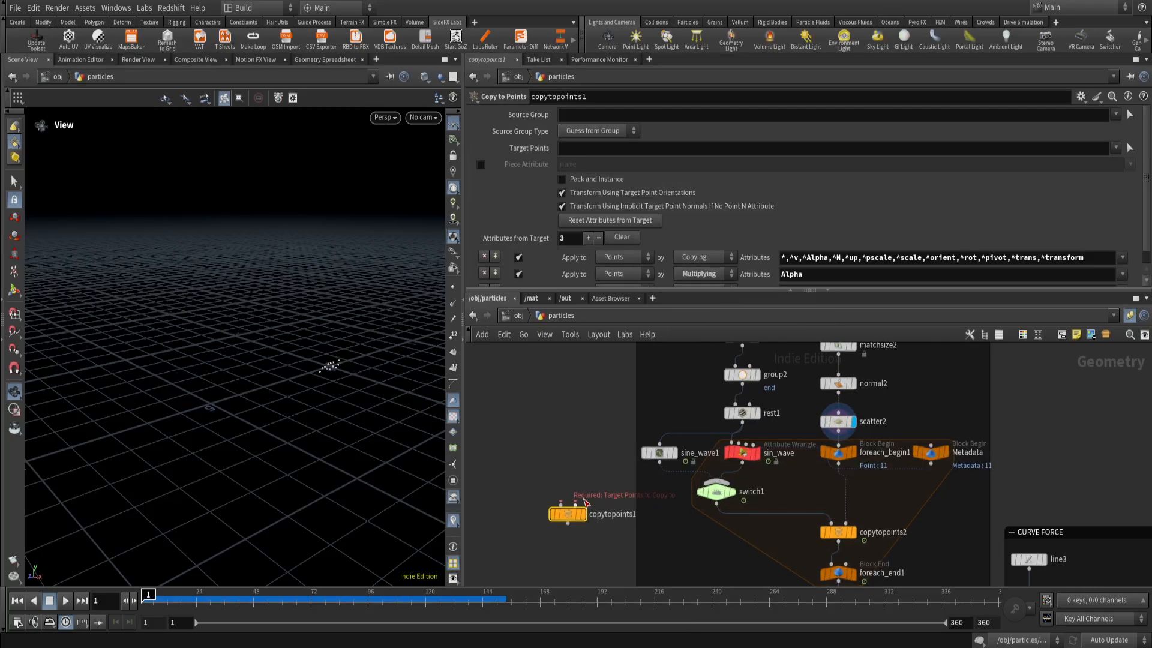
Connect sine_wave1 as the source and scatter2 as the target points of copytopoints1, and play back its displayed result.
scroll(670, 501, up, 2)
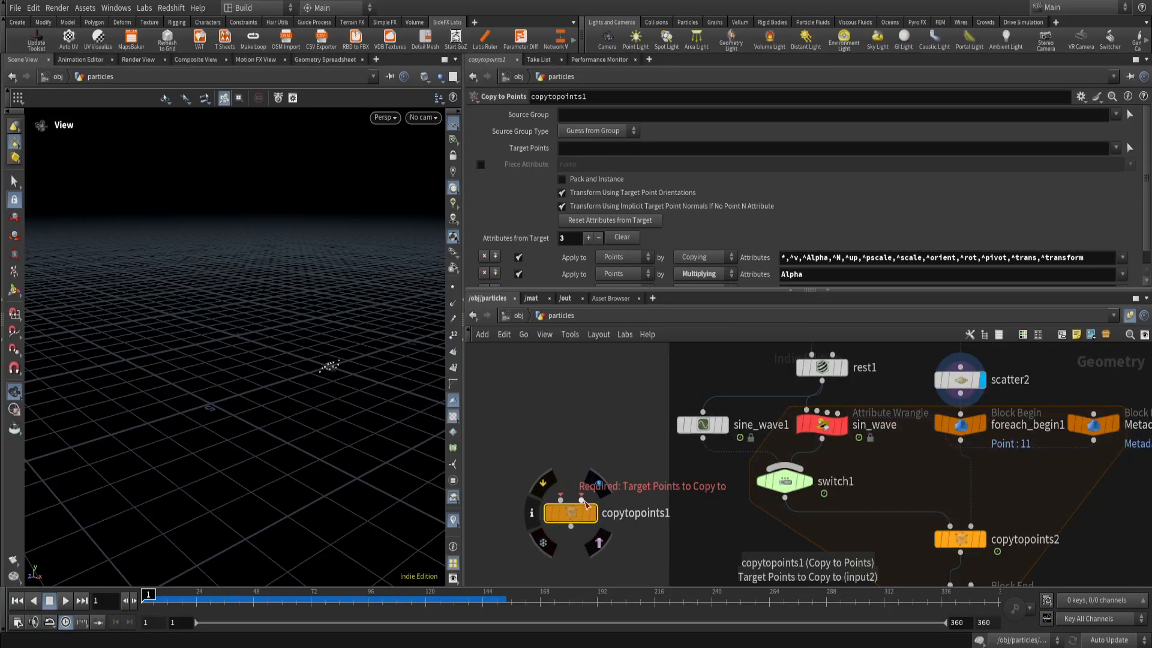
scroll(585, 502, down, 3)
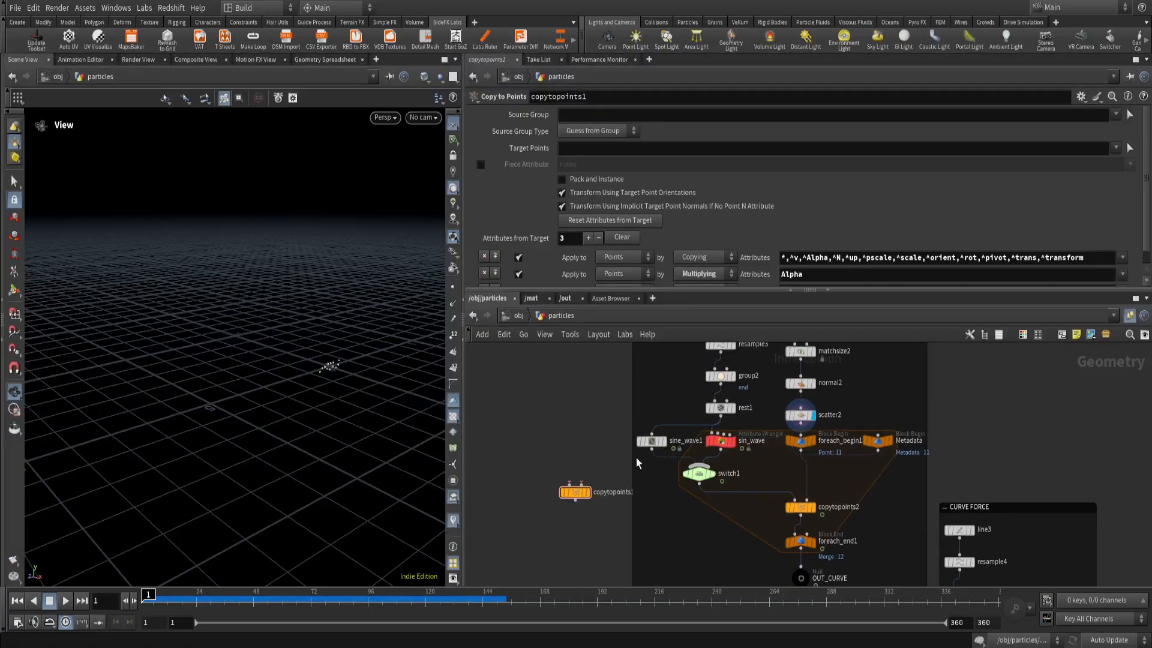
drag(652, 450, 562, 479)
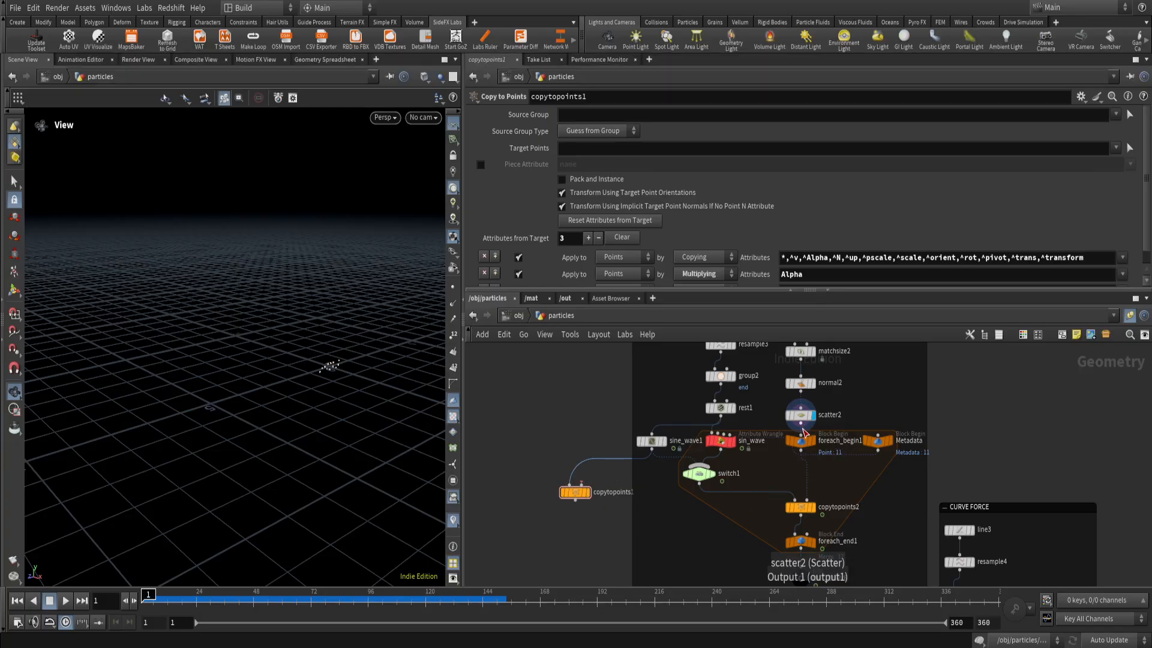
drag(804, 431, 582, 485)
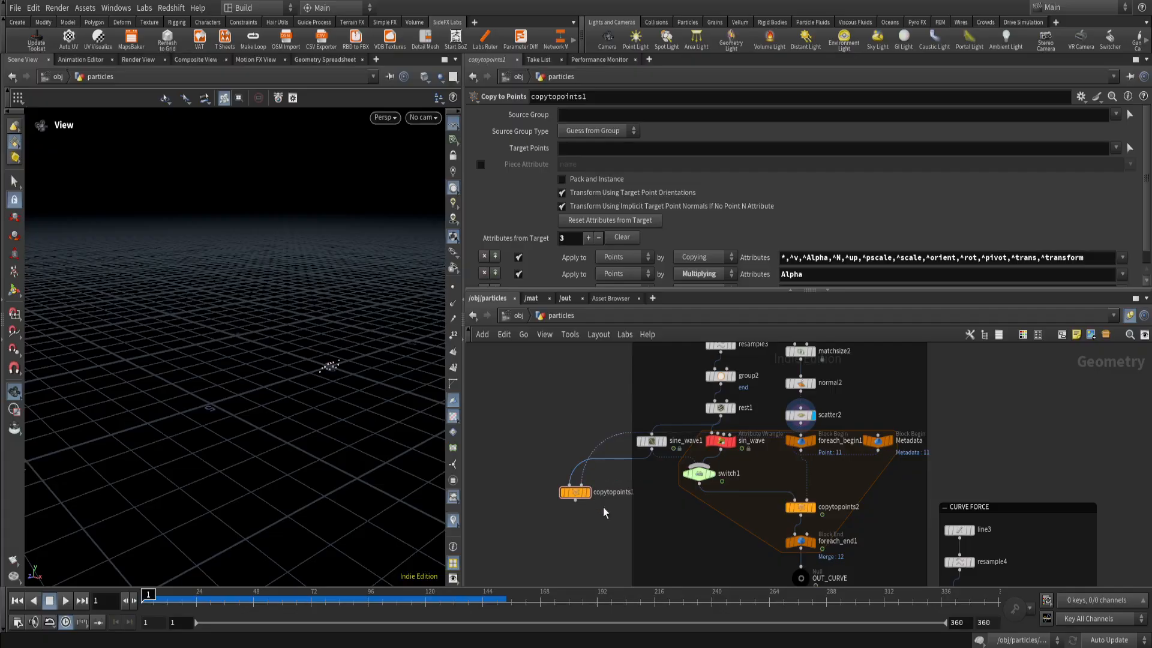
scroll(610, 498, up, 1)
click(585, 494)
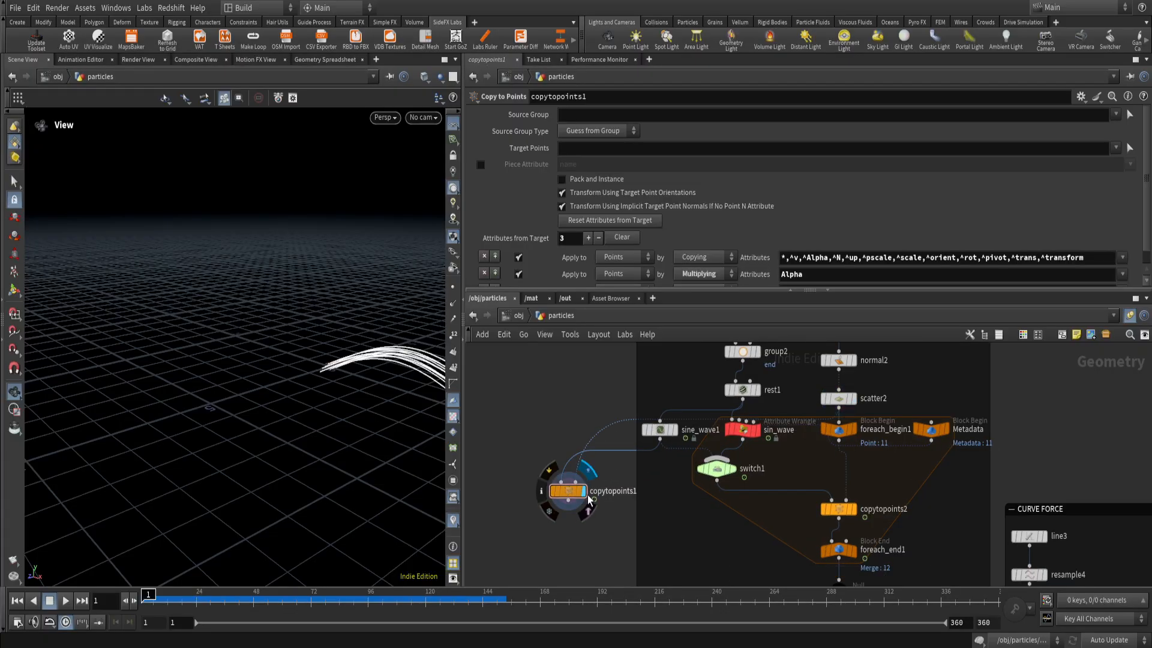
drag(316, 406, 132, 573)
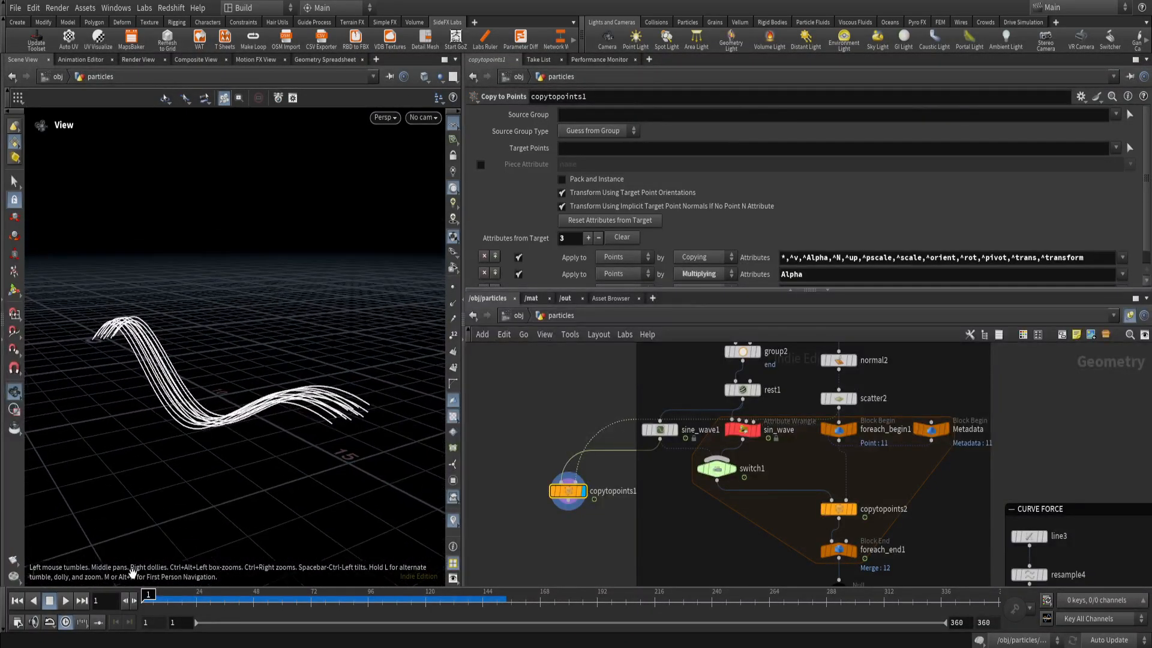
click(66, 601)
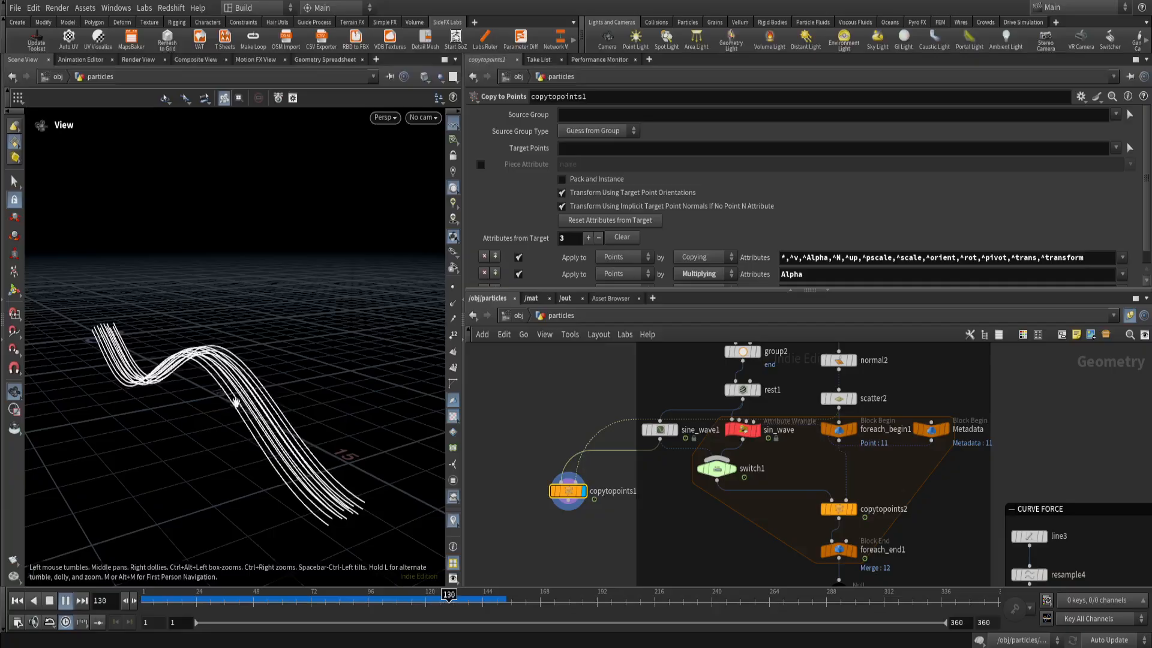
Try Force Total Count values of 28 and 4 on scatter2 to compare the curve copies, and undo the changes.
click(838, 398)
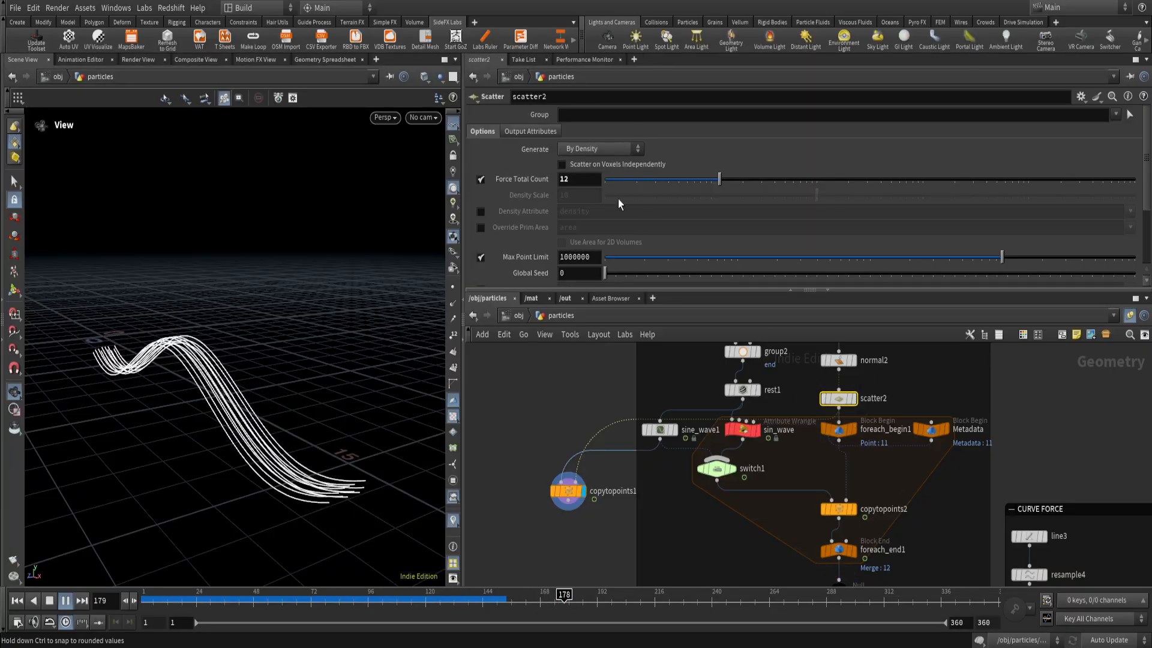
drag(720, 179, 758, 183)
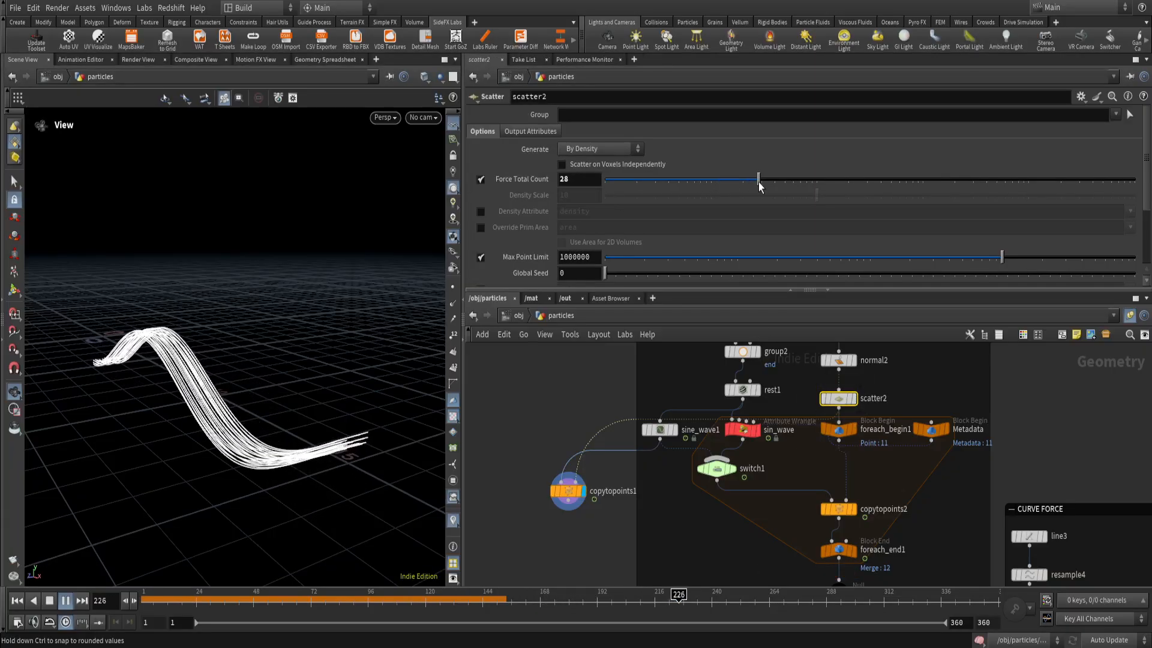
drag(247, 605, 130, 608)
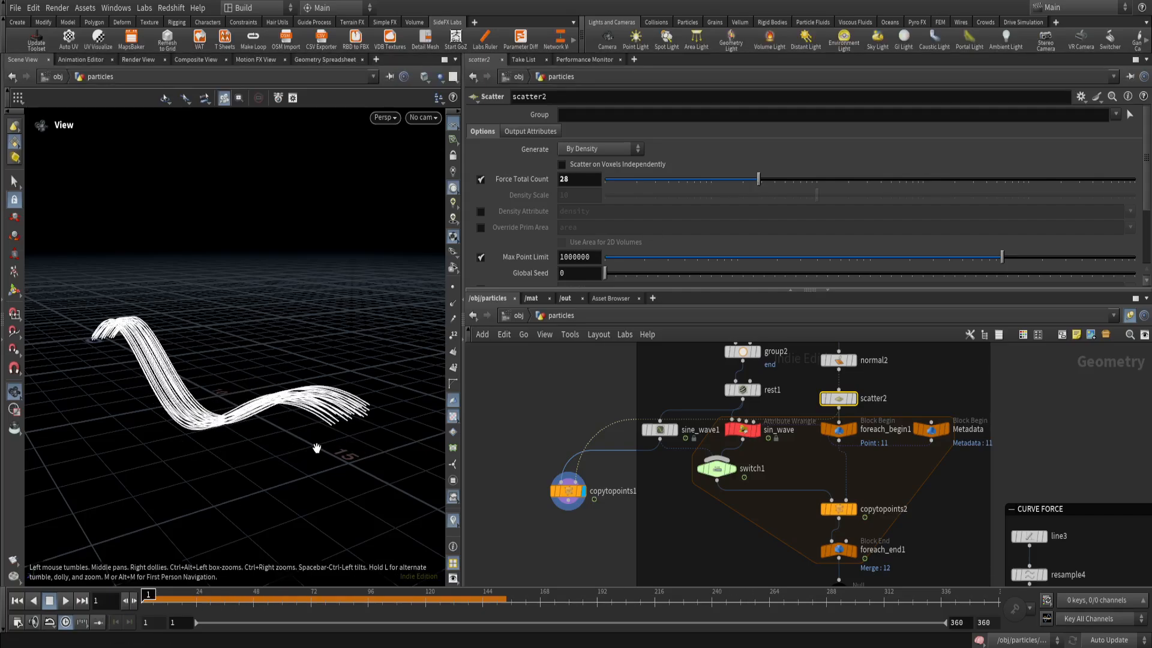
drag(758, 180, 663, 199)
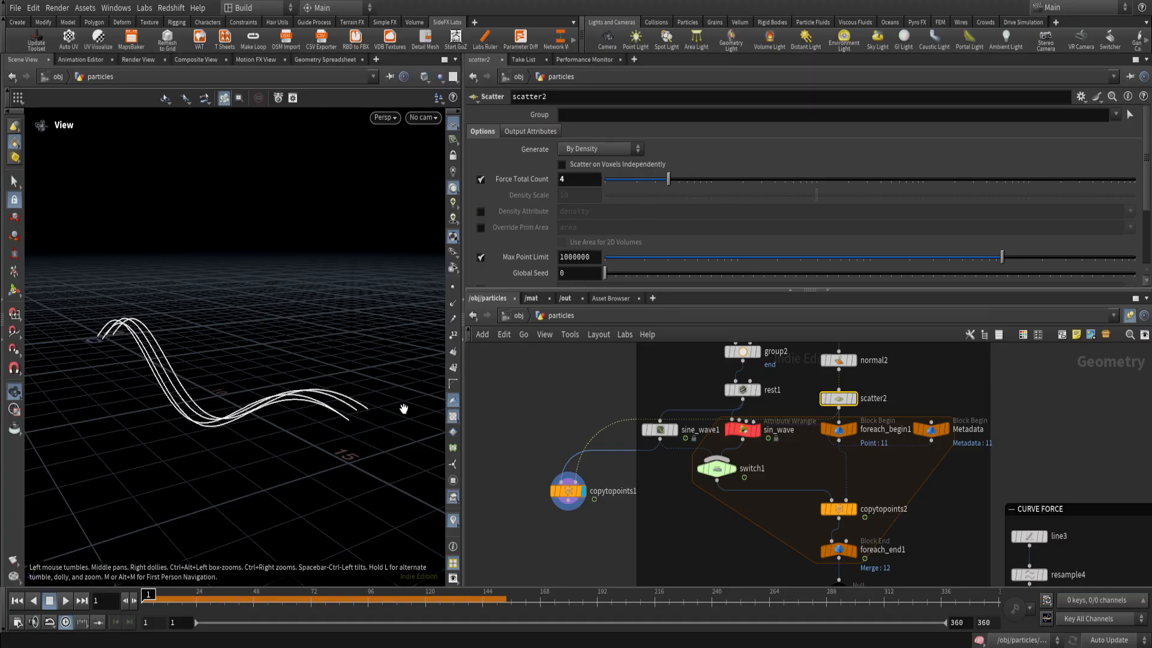
key(ctrl+z)
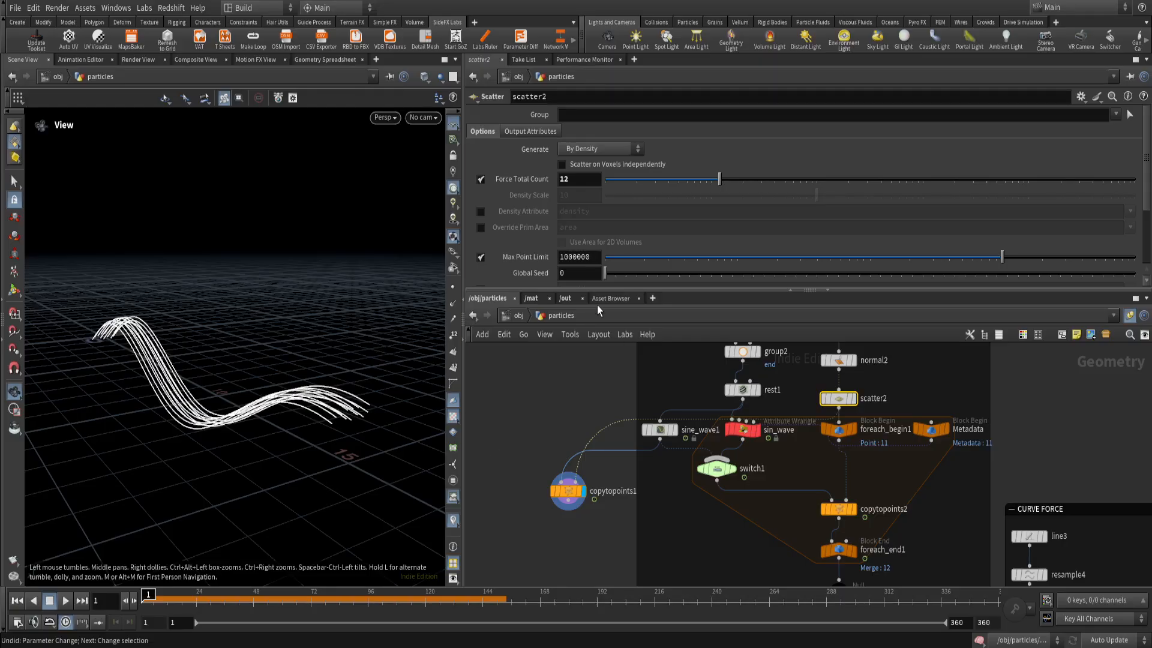
Delete the test copytopoints1 node.
click(555, 490)
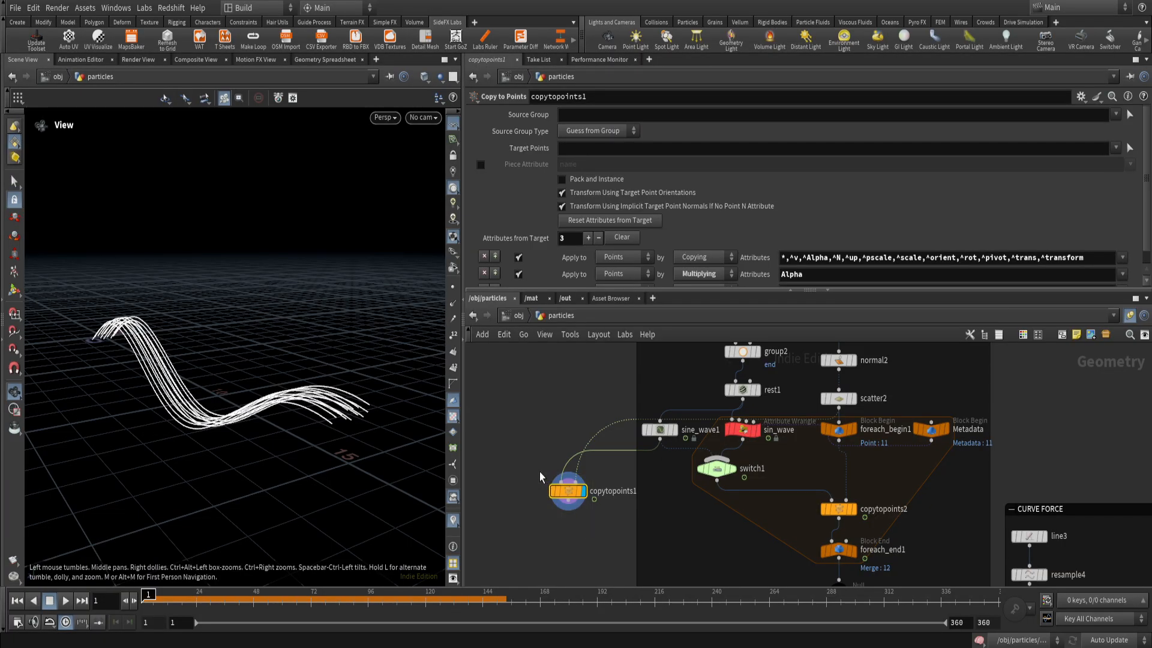
key(Delete)
Examine scatter2's points in the viewport and its connection into the for-each block.
scroll(599, 492, down, 3)
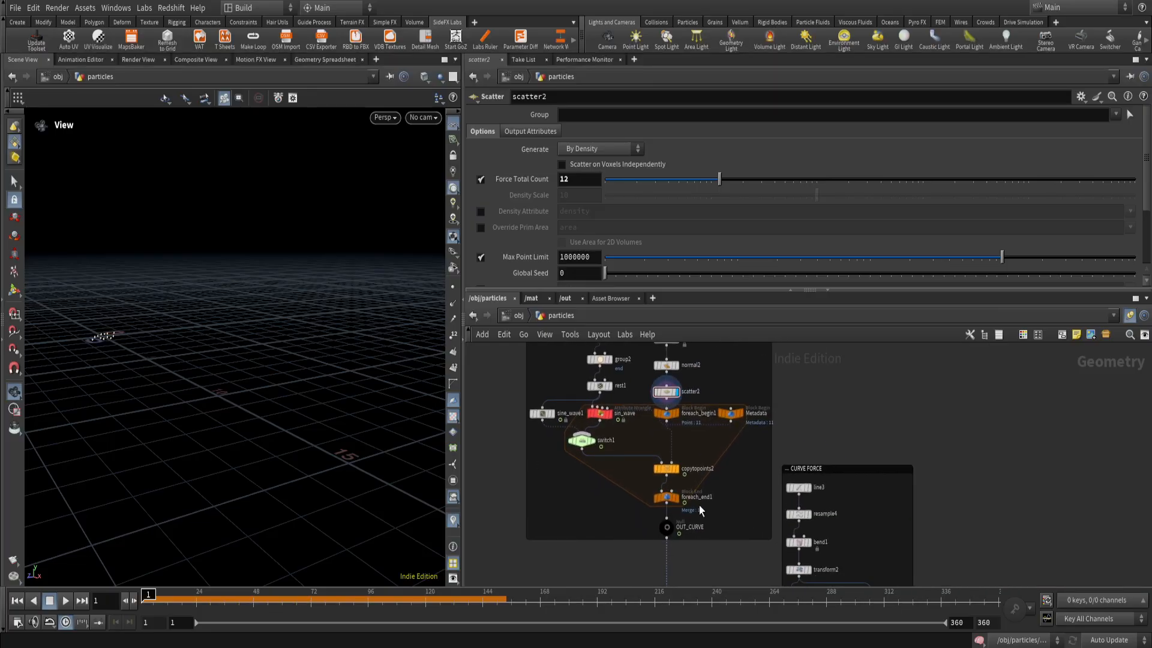
scroll(615, 446, up, 2)
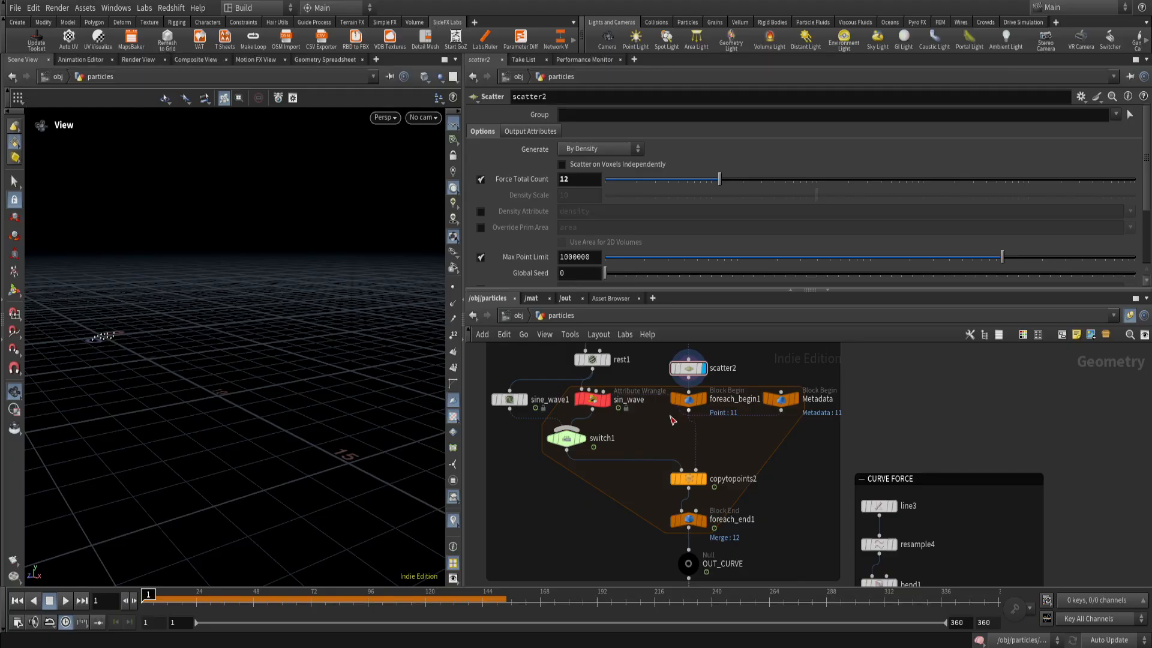
scroll(631, 454, down, 2)
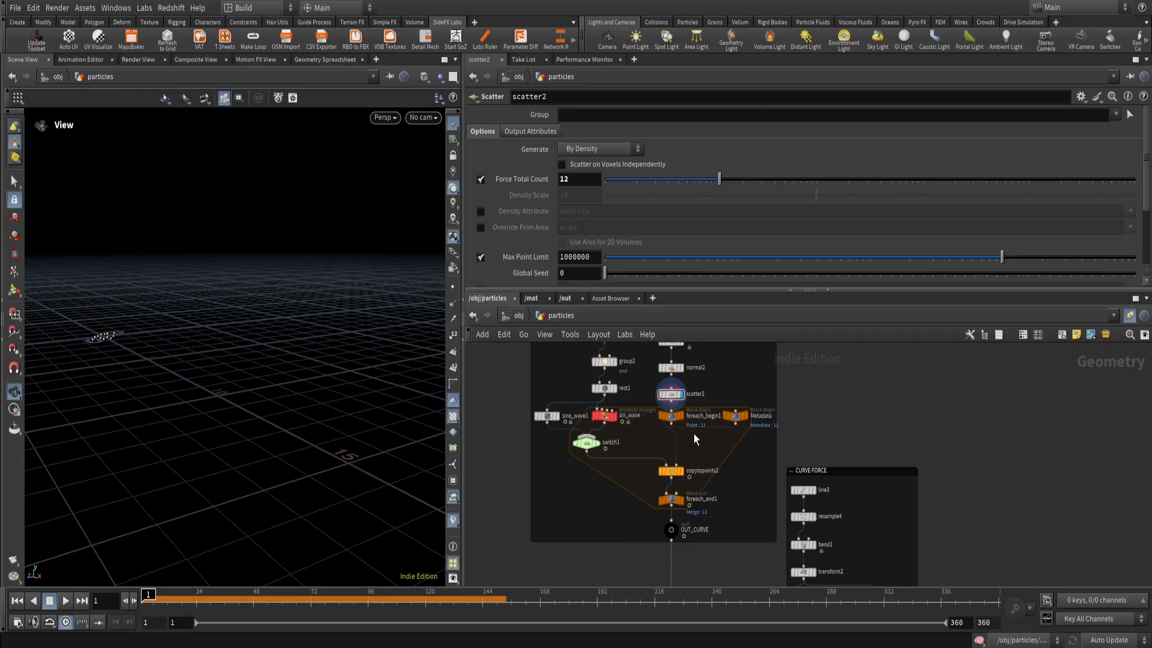
scroll(695, 411, up, 2)
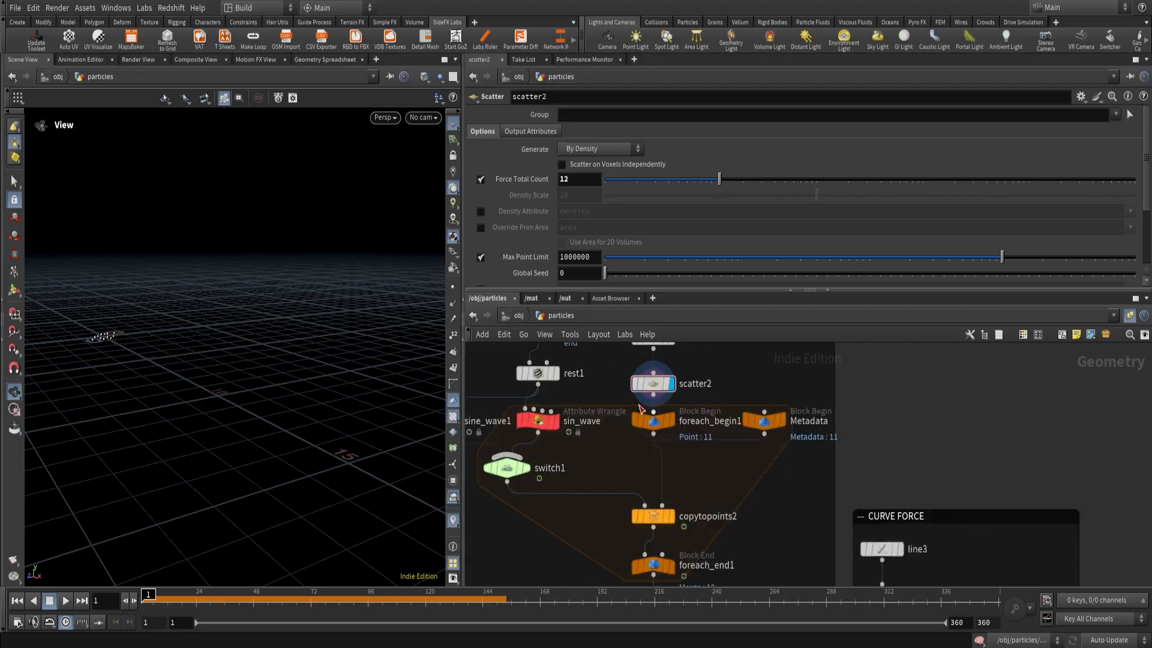
scroll(707, 396, up, 1)
middle_drag(725, 380, 738, 420)
click(678, 425)
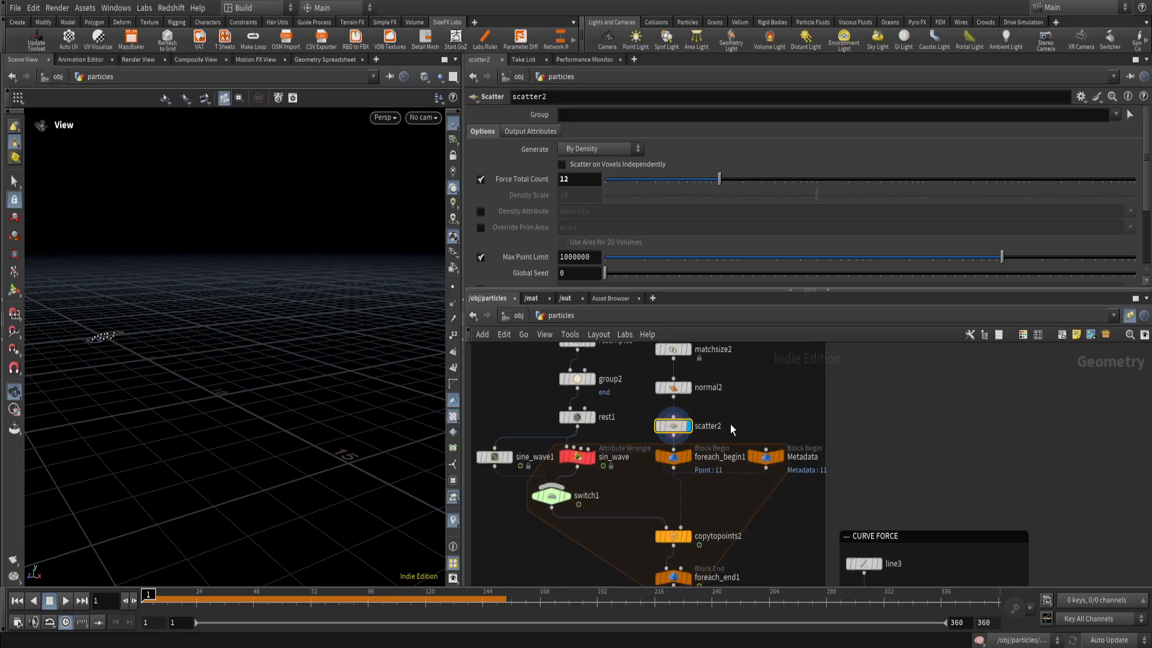
middle_drag(104, 371, 192, 383)
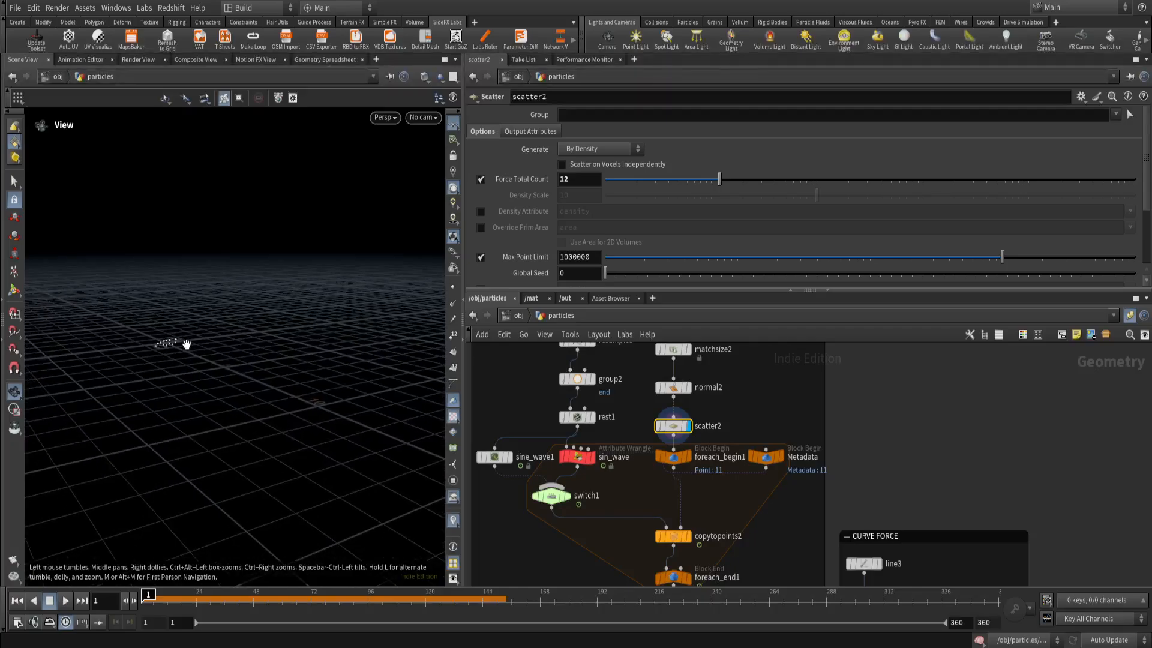
scroll(644, 527, down, 1)
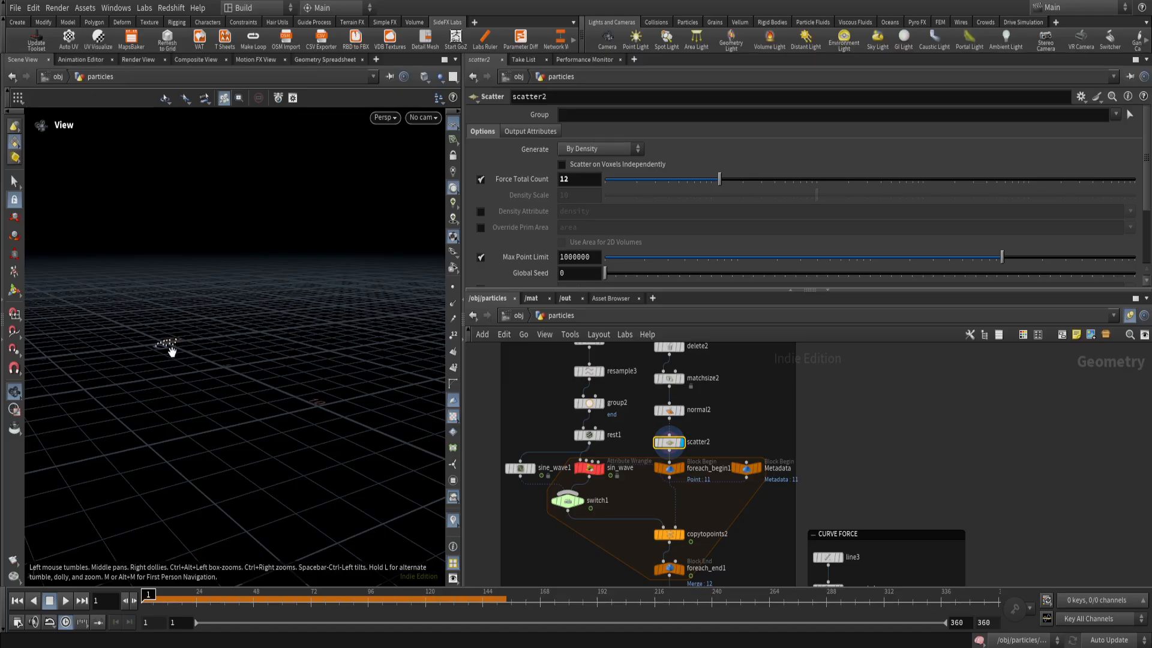
scroll(160, 345, up, 5)
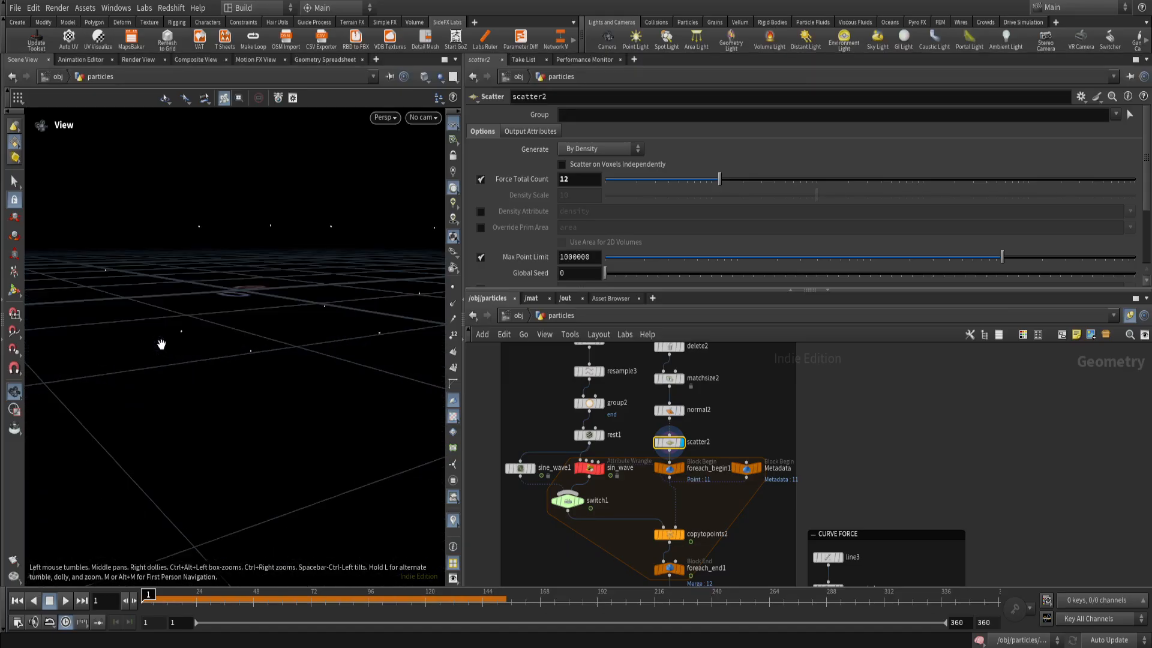
scroll(191, 355, down, 2)
middle_drag(192, 356, 210, 384)
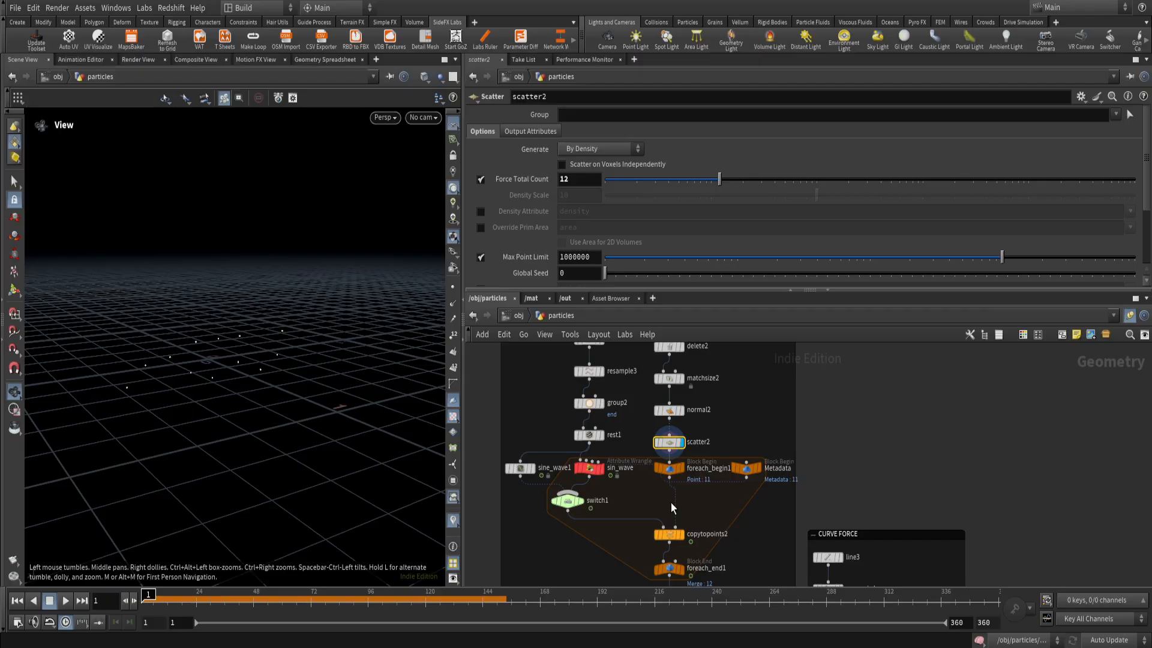
Inspect the settings of the foreach_begin1 and foreach_end1 block nodes, including the method and piece elements.
middle_drag(689, 507, 669, 457)
drag(632, 434, 633, 431)
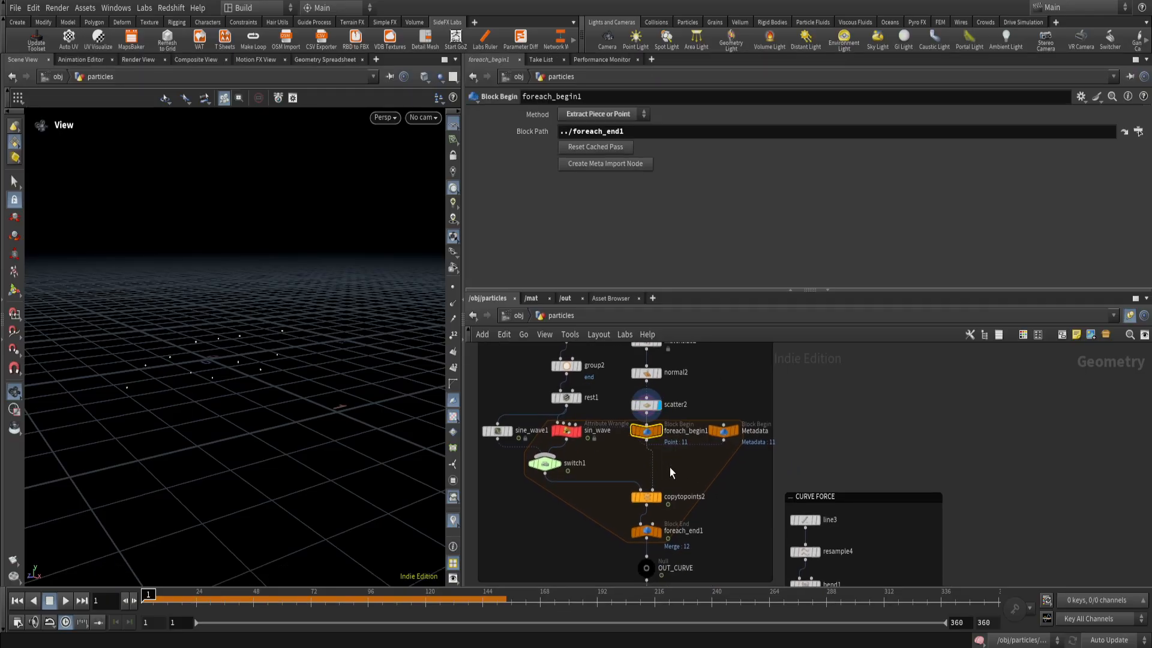
mouse_move(697, 461)
mouse_down()
mouse_move(660, 492)
mouse_move(537, 506)
mouse_move(728, 477)
mouse_move(689, 470)
mouse_up()
click(646, 531)
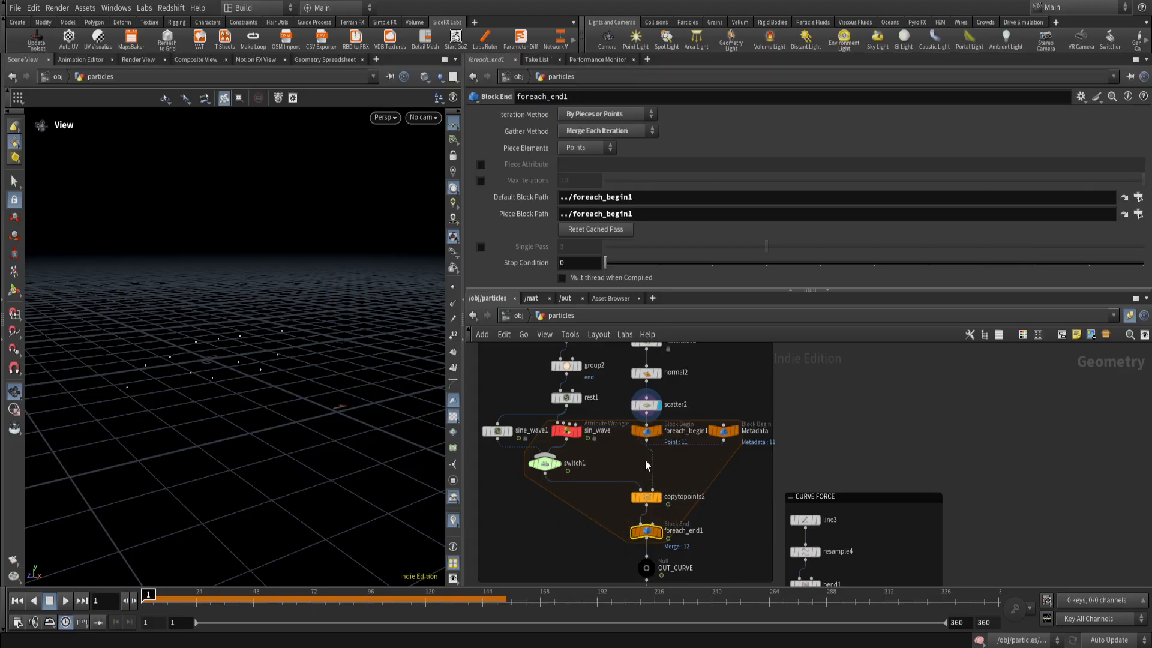
click(751, 459)
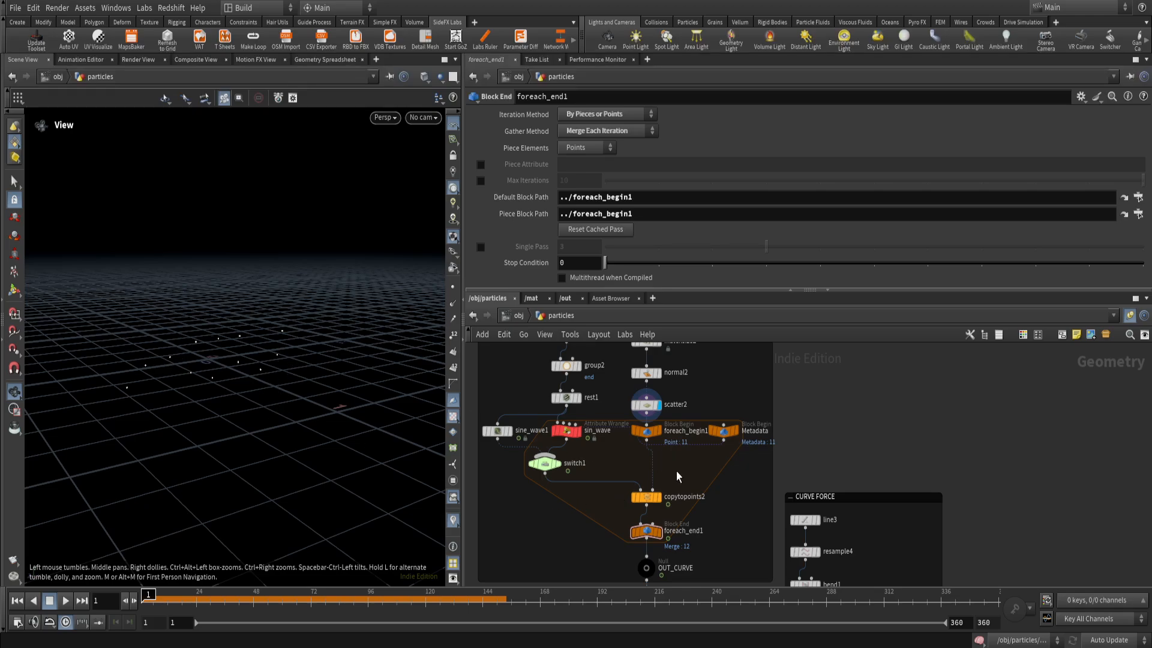
Reset the timeline to the first frame and examine the VEX code of the sin_wave wrangle.
scroll(570, 499, down, 1)
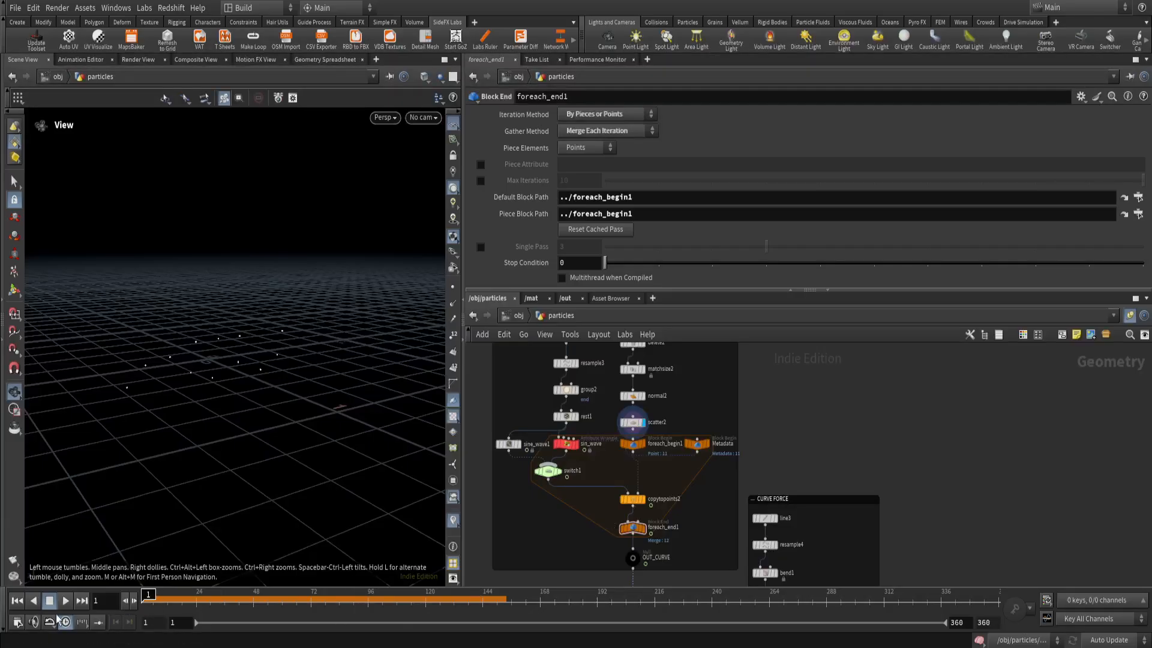
click(16, 603)
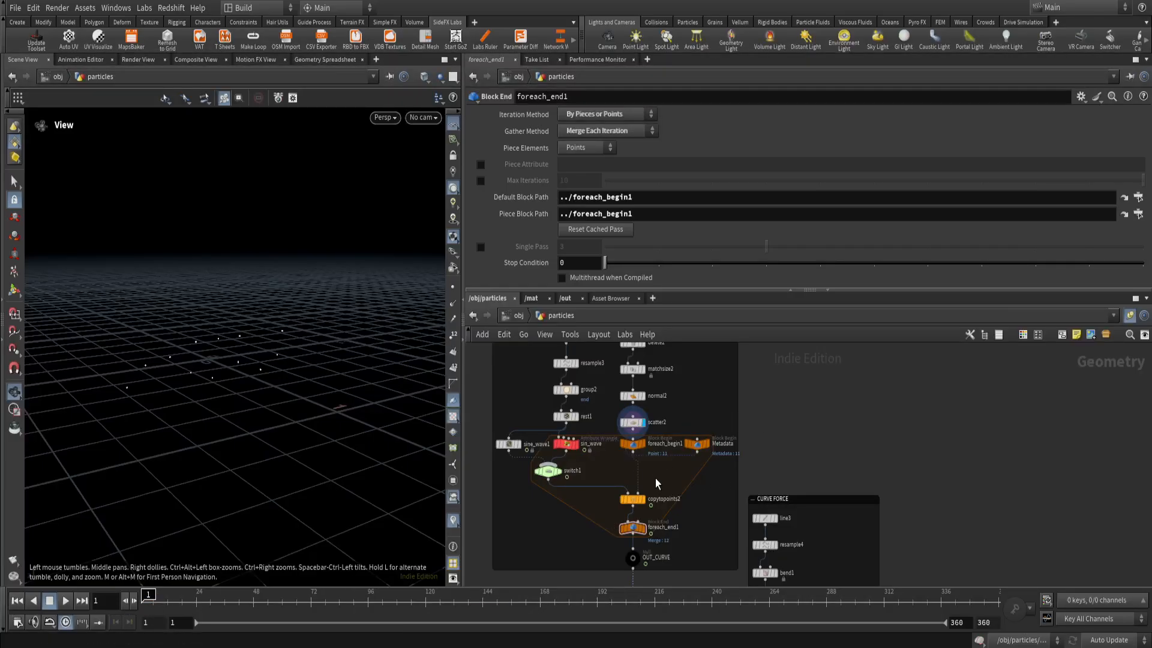
scroll(655, 477, up, 1)
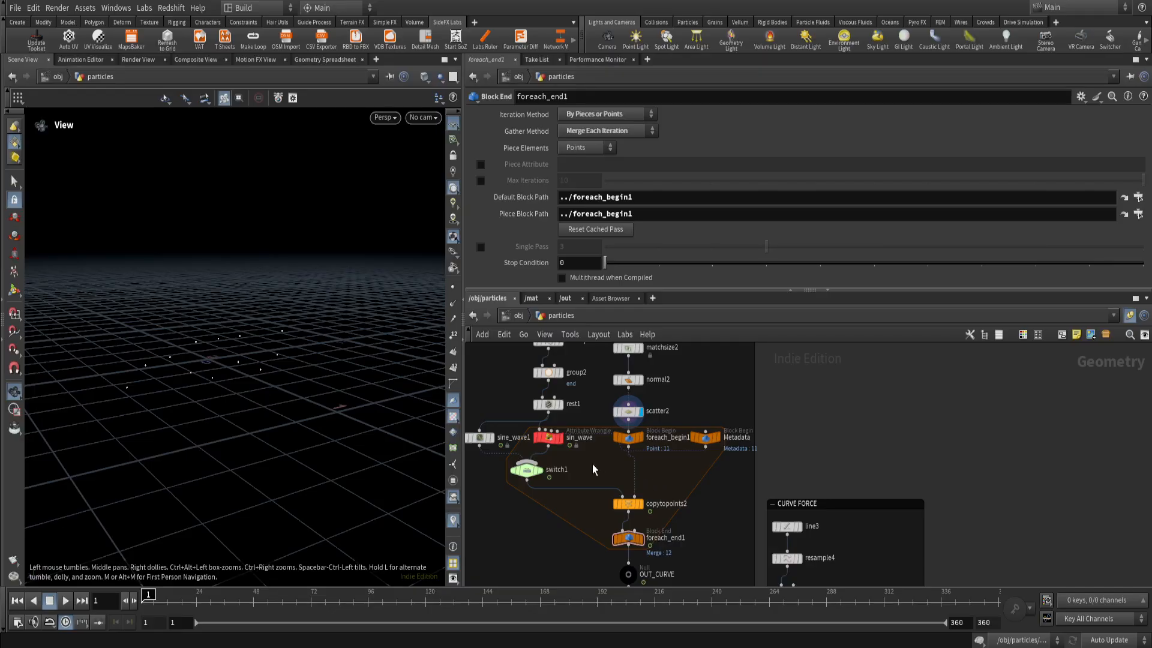
scroll(574, 459, up, 2)
click(520, 427)
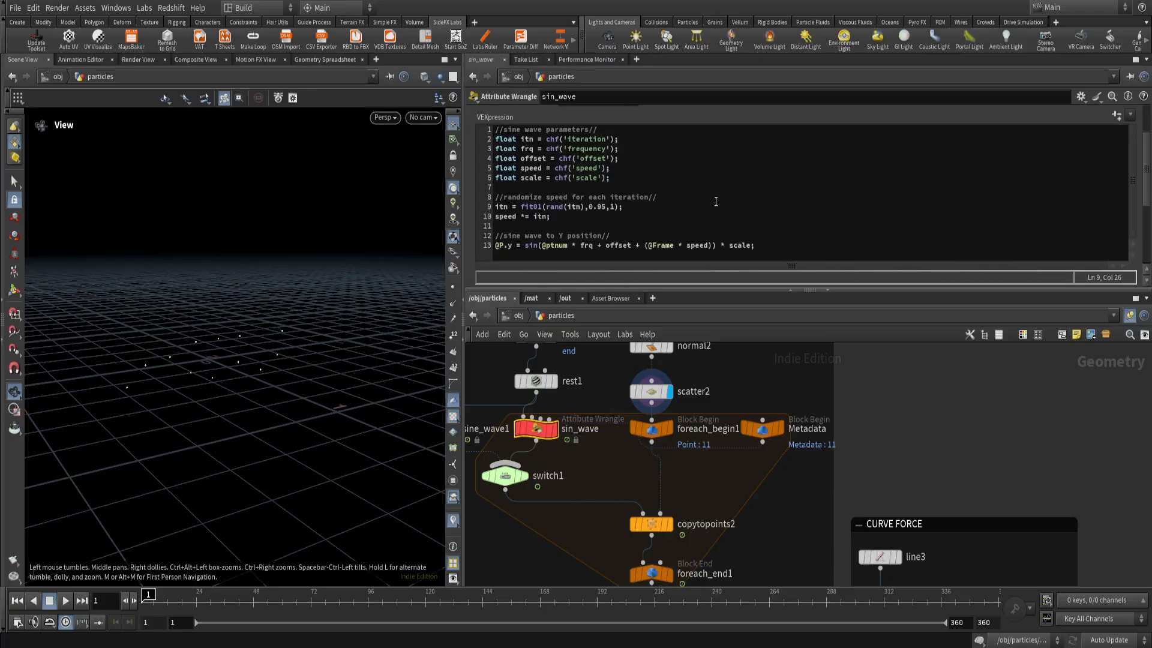
mouse_move(1147, 152)
mouse_down()
mouse_move(1147, 139)
mouse_move(1148, 182)
mouse_move(1147, 149)
mouse_up()
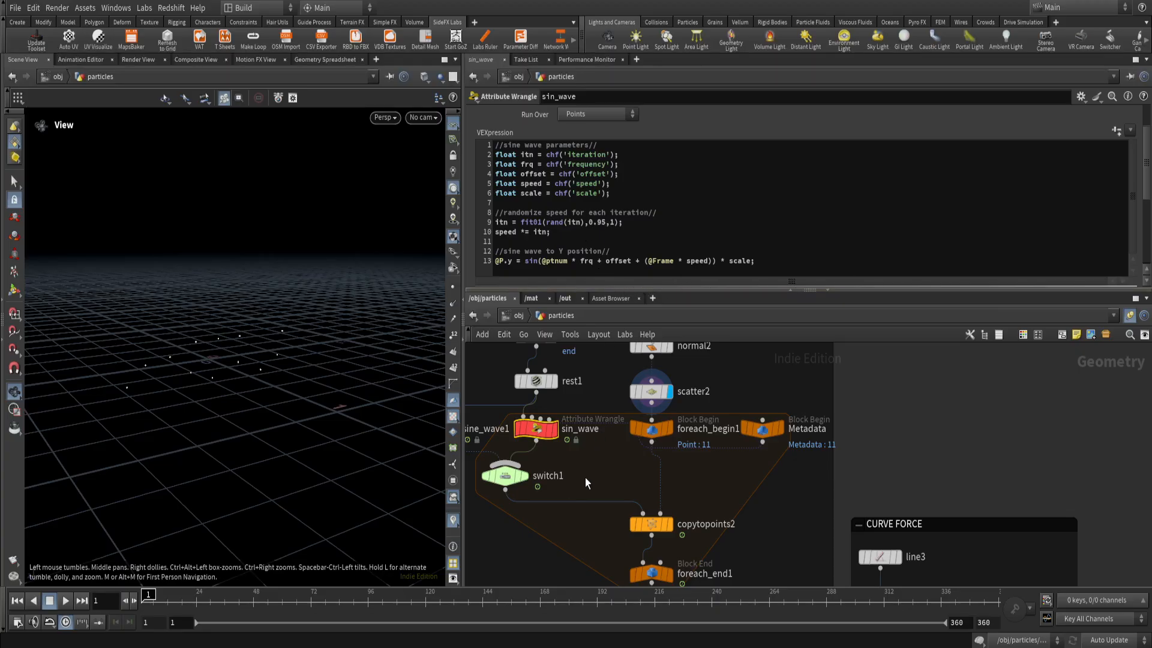
Inspect the parameters of the sine_wave1 node alongside the sin_wave wrangle's code.
middle_drag(594, 467, 789, 479)
drag(646, 485, 608, 416)
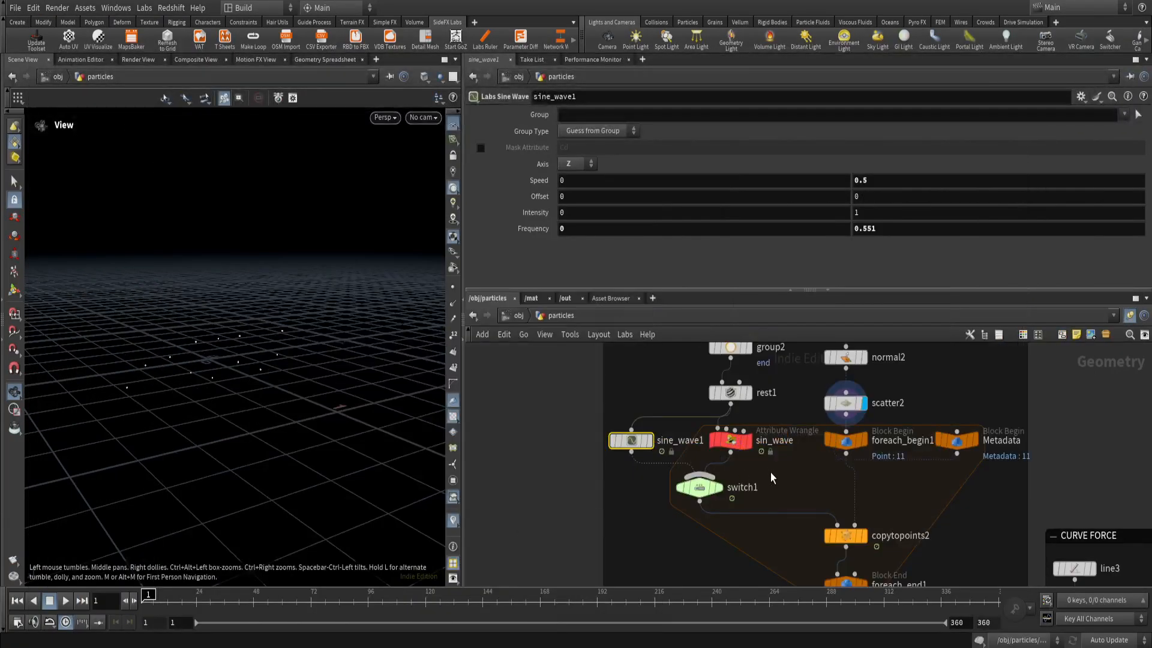
click(732, 440)
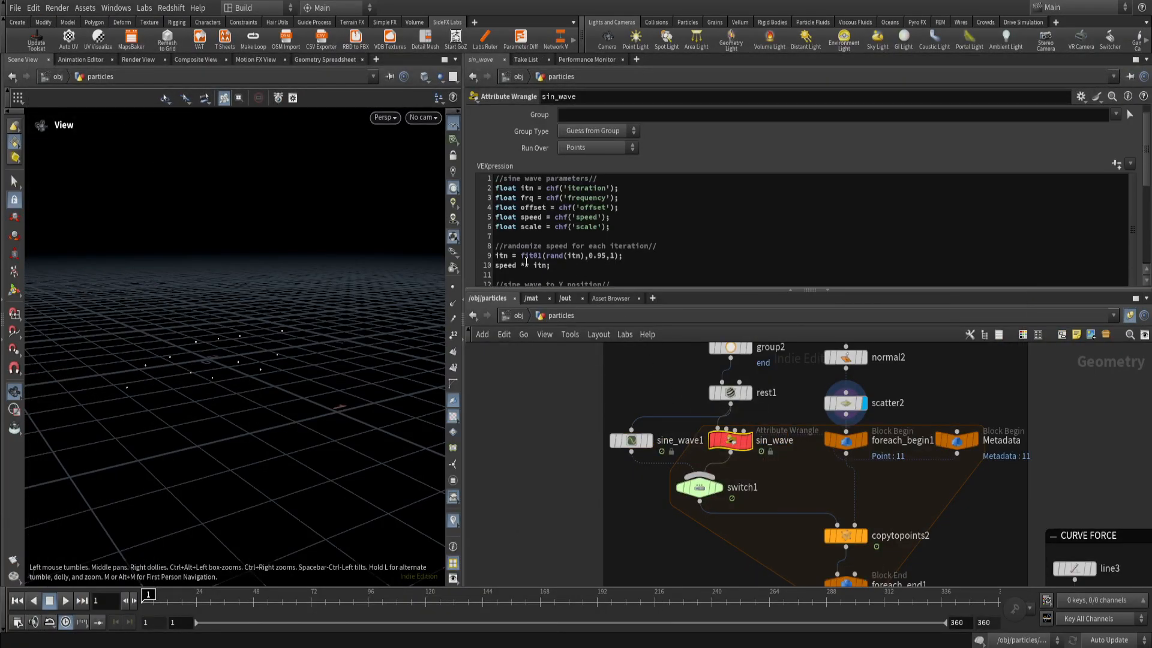
drag(526, 261, 538, 263)
Try a sin( call below the last line of the sin_wave code to read the function's help, and remove it.
click(537, 263)
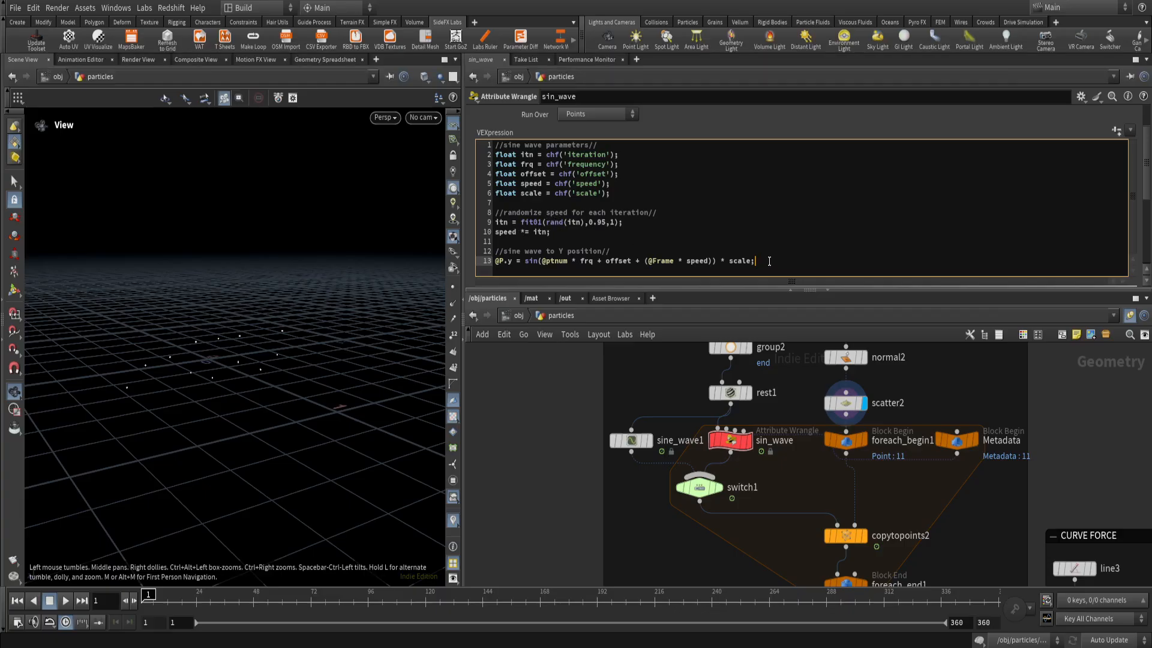
key(Return)
key(Return)
key(Return)
key(Return)
key(Return)
key(Return)
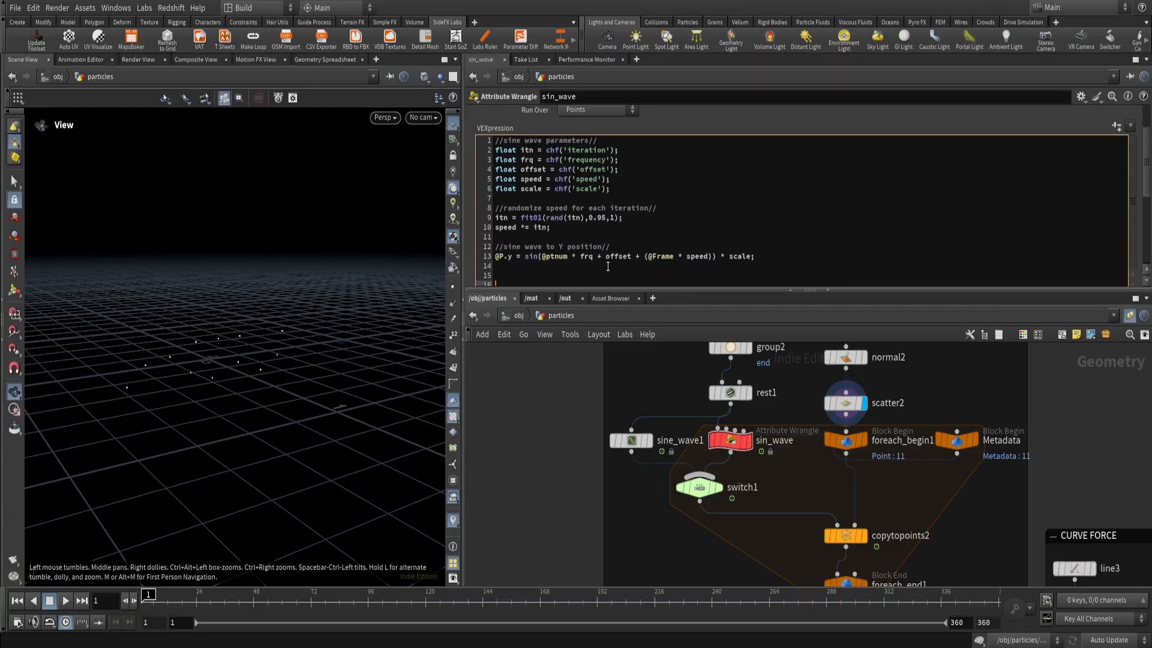
click(522, 268)
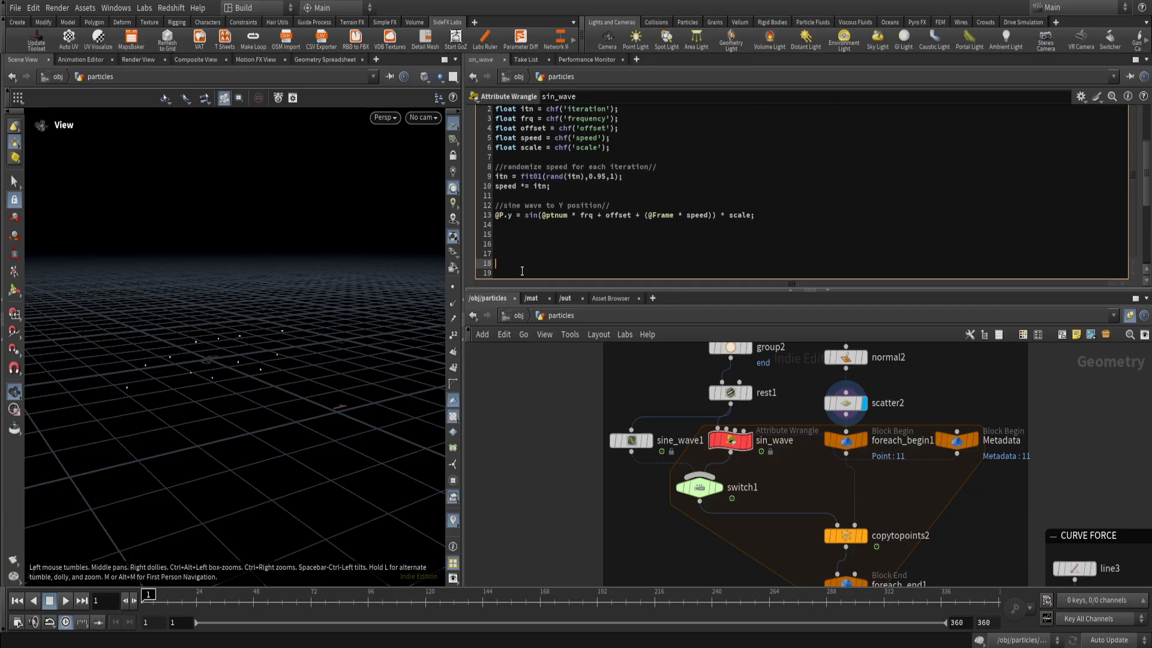
text(sin)
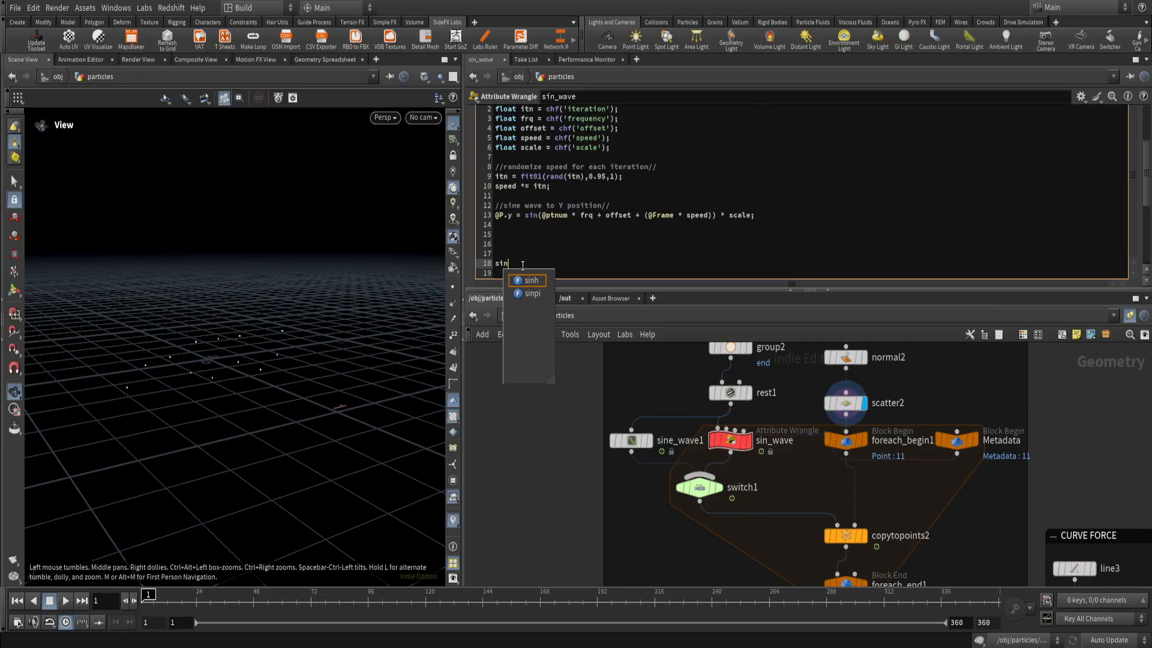
click(522, 265)
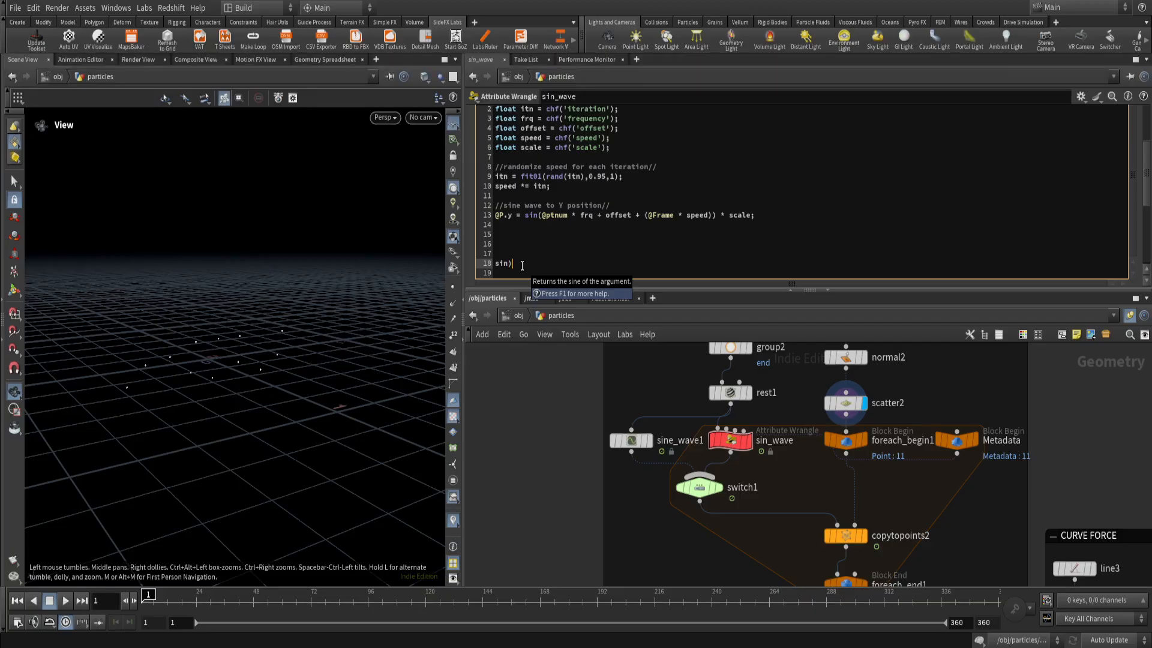
key(BackSpace)
text(()
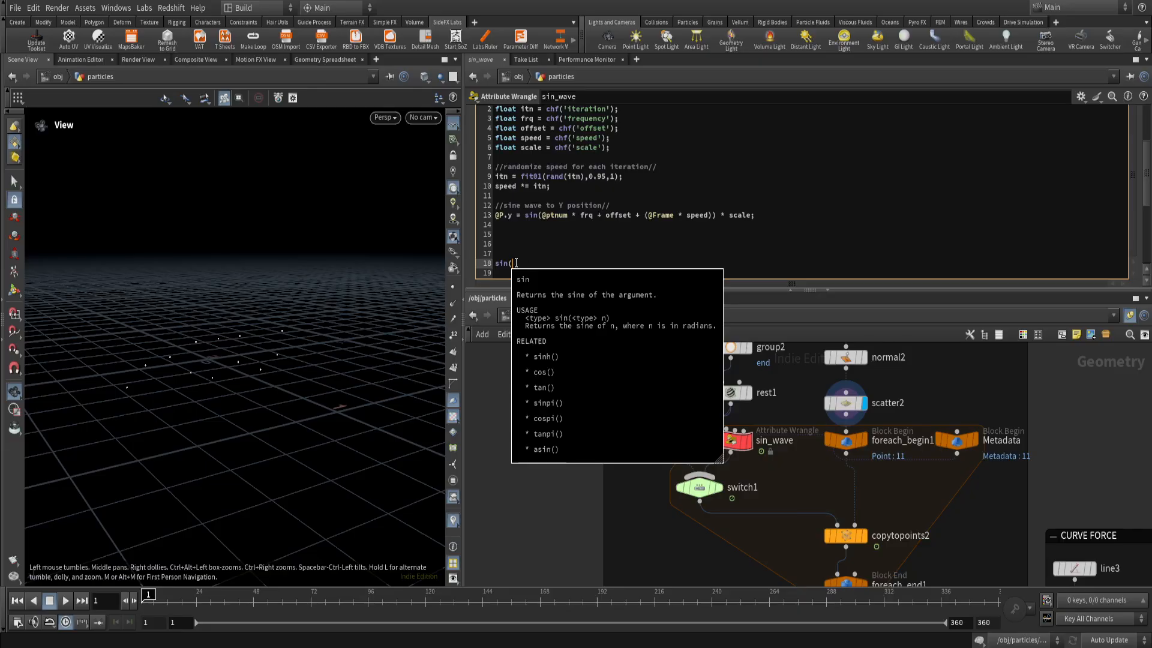
key(BackSpace)
key(BackSpace)
key(BackSpace)
key(BackSpace)
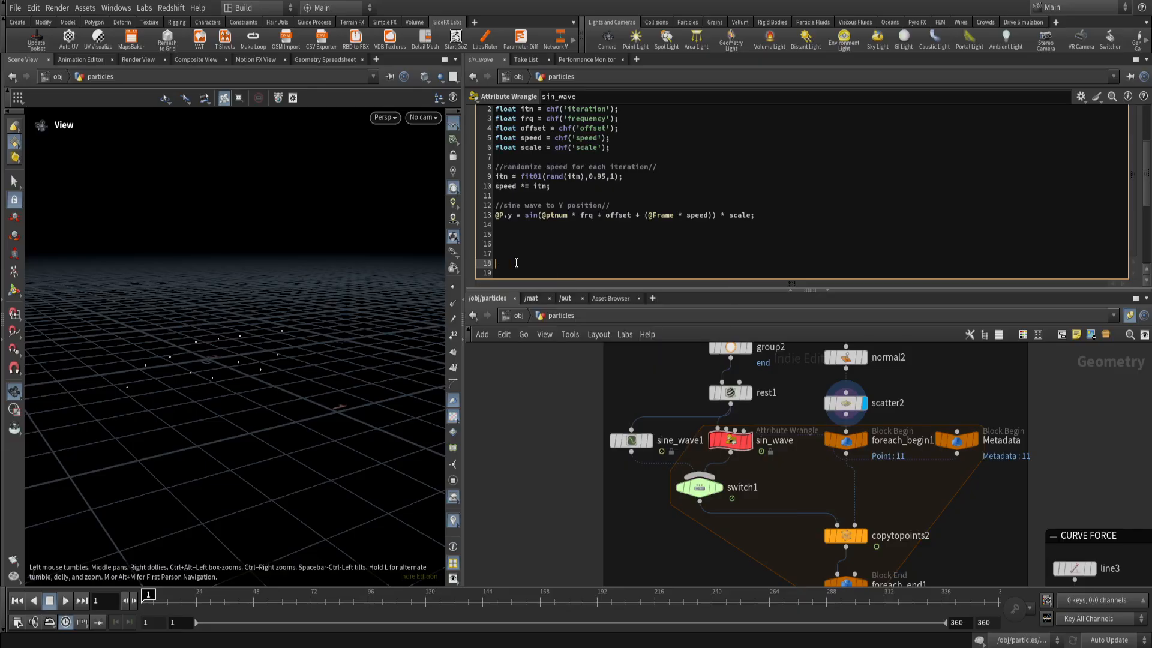
key(BackSpace)
key(BackSpace)
key(BackSpace)
key(BackSpace)
key(BackSpace)
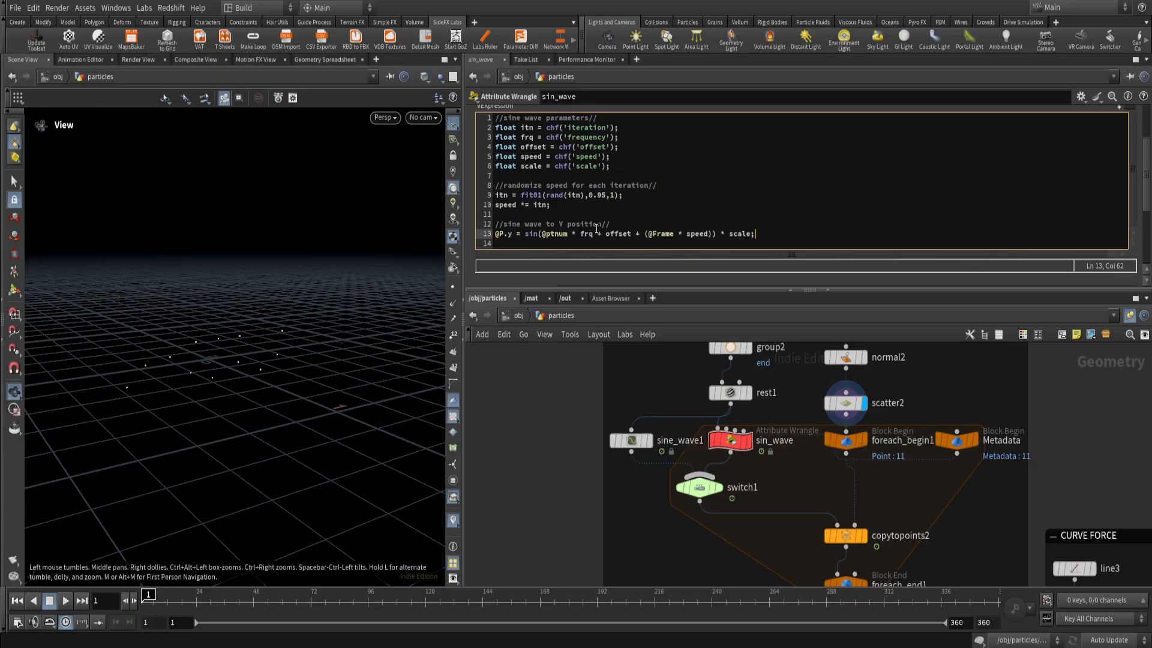
Compare the frequency, offset, speed and scale lines in the sin_wave code with the settings of sine_wave1.
click(630, 443)
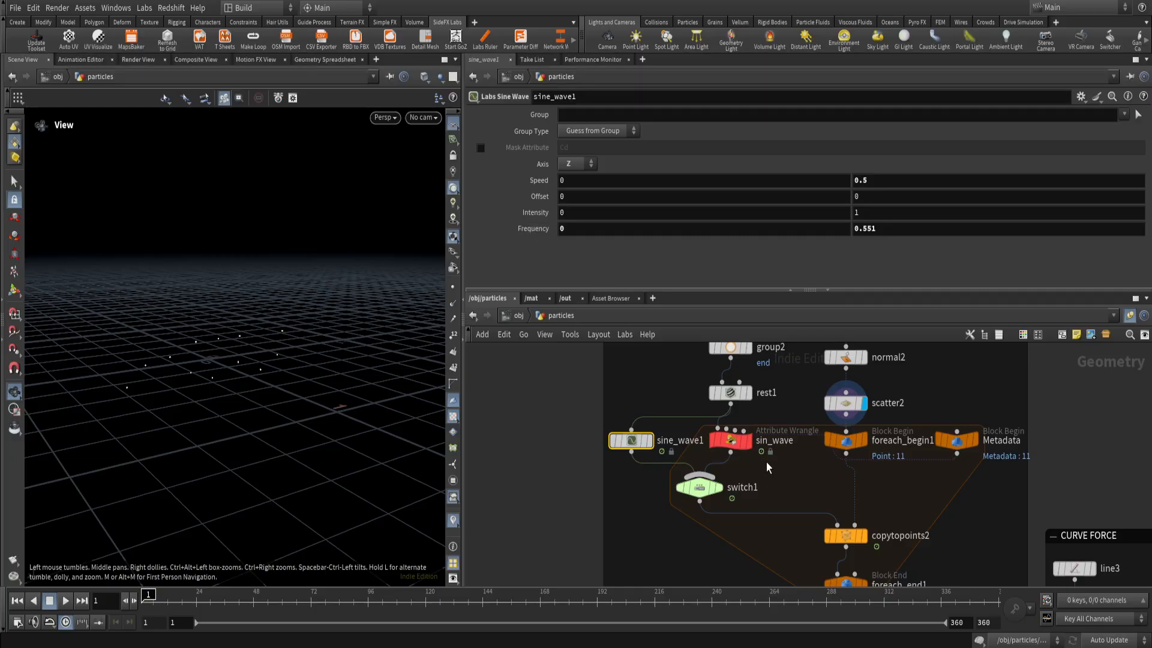
click(730, 441)
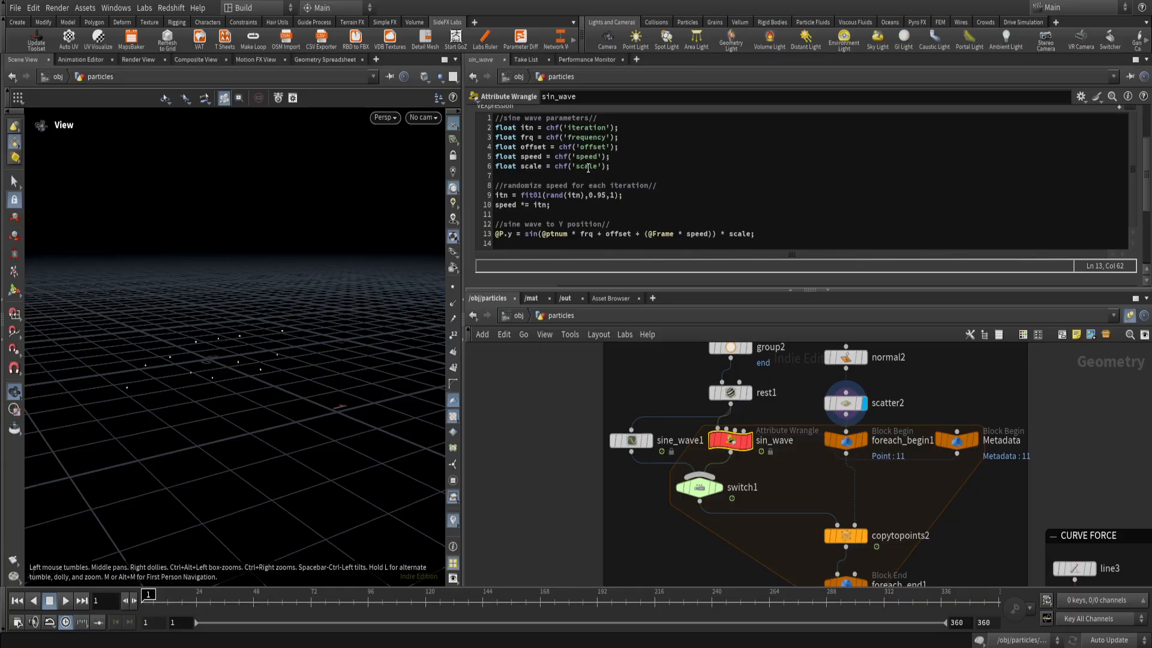
drag(601, 169, 570, 169)
click(622, 173)
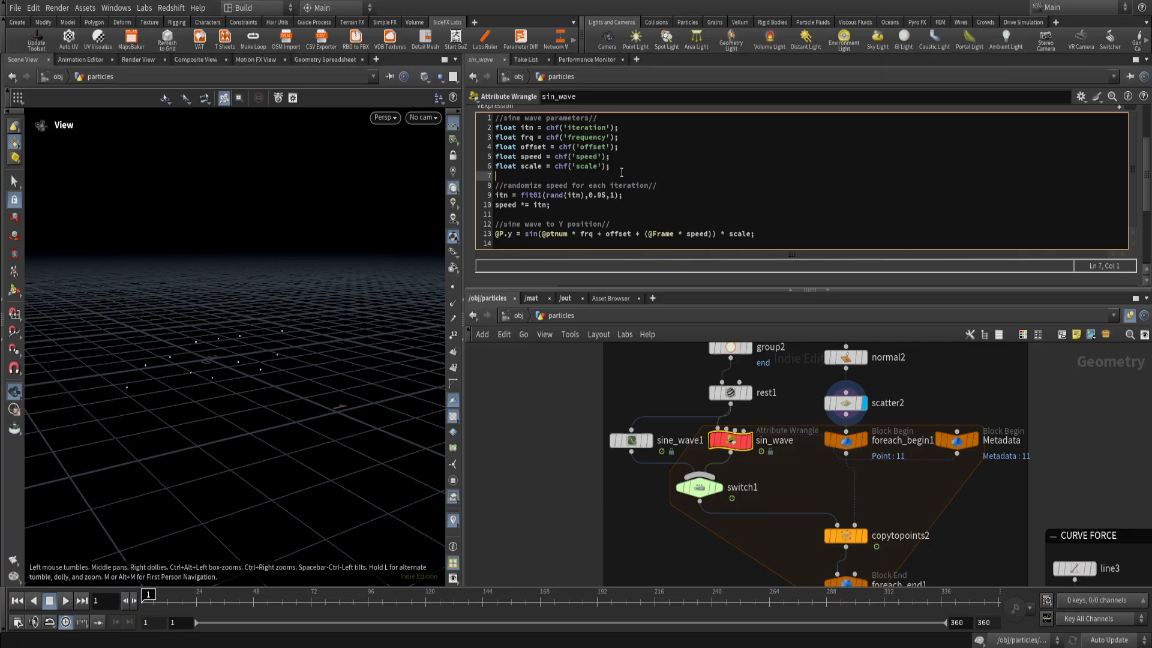
scroll(613, 172, up, 3)
scroll(533, 150, down, 2)
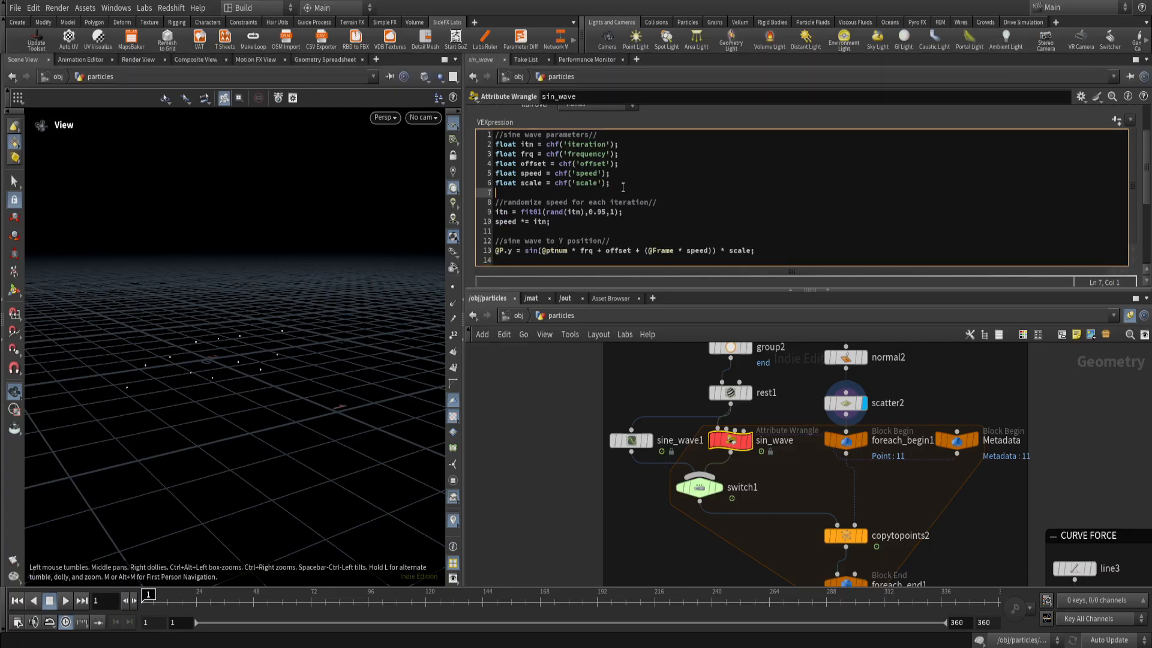
drag(622, 187, 491, 154)
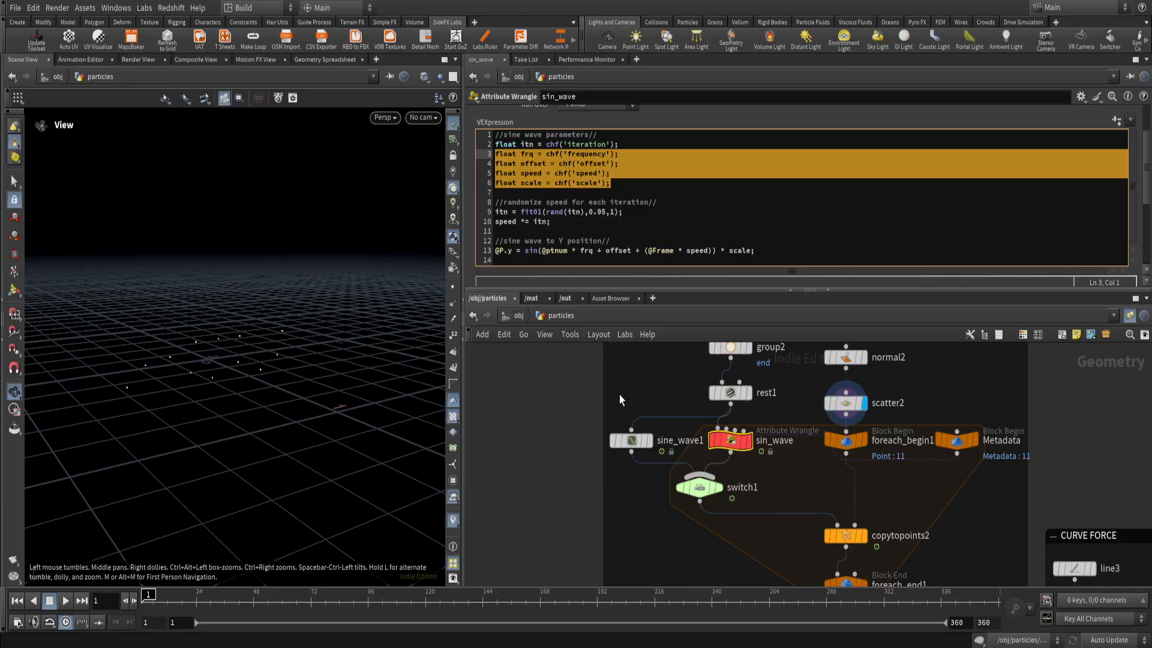
click(630, 441)
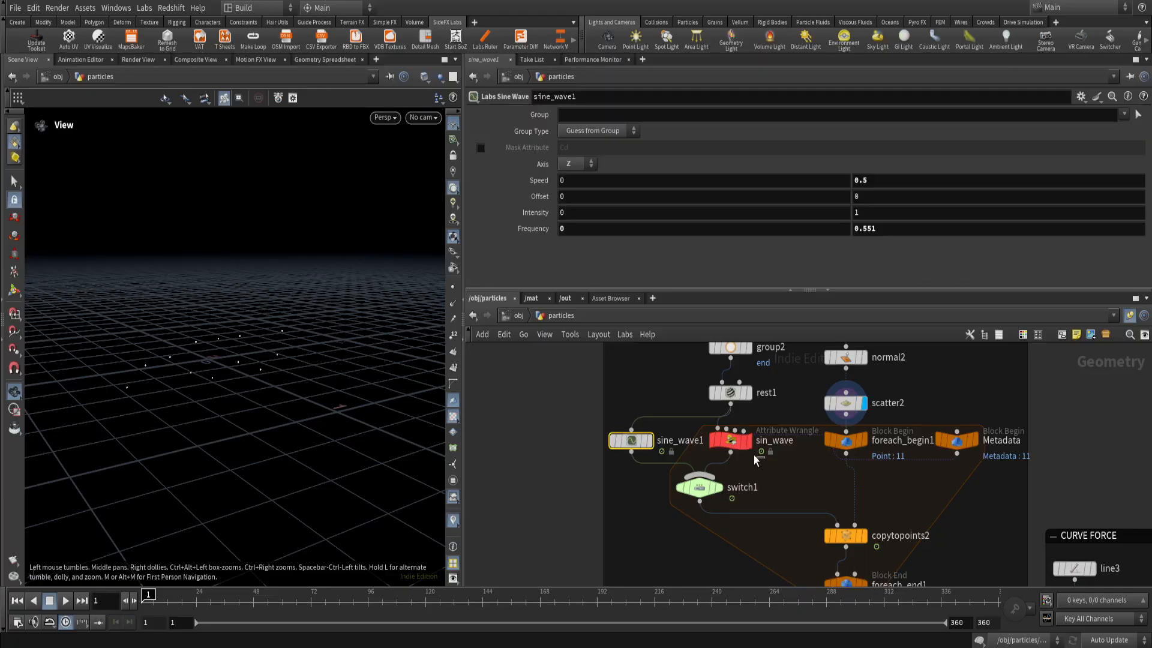
click(741, 444)
click(633, 212)
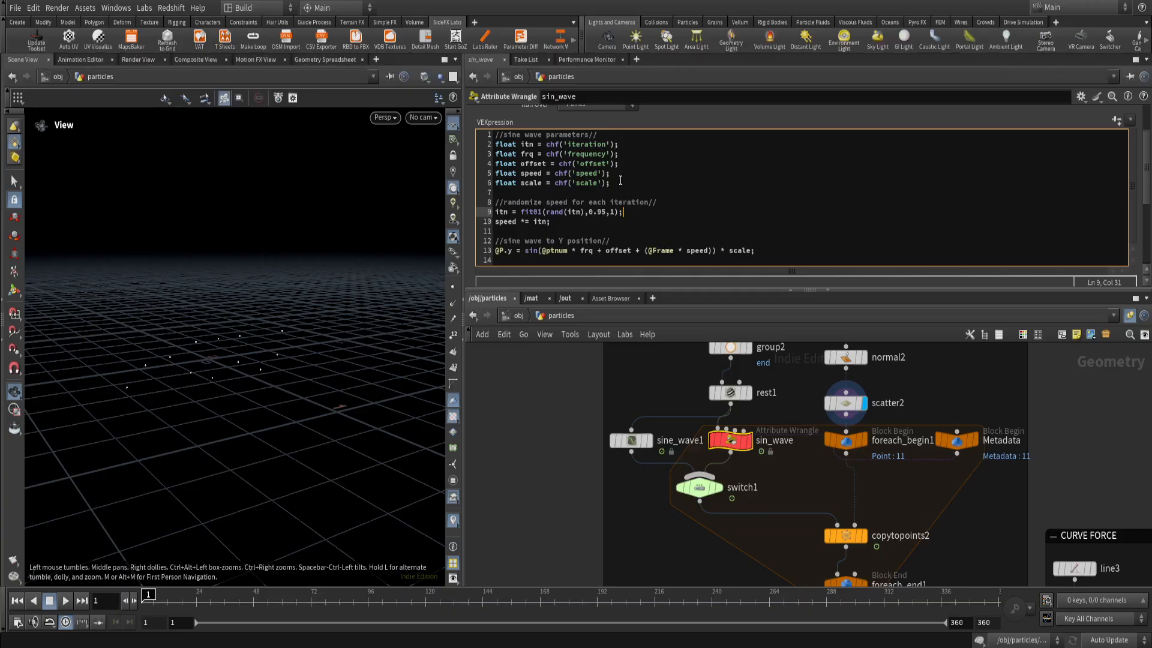
drag(620, 180, 493, 154)
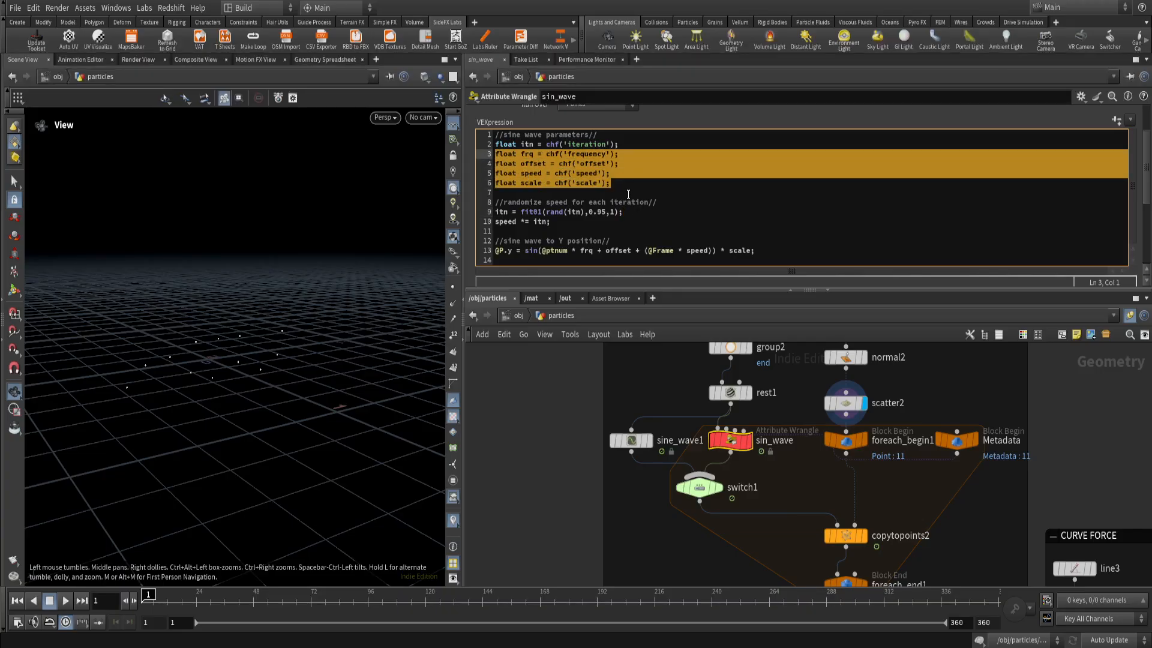
click(770, 463)
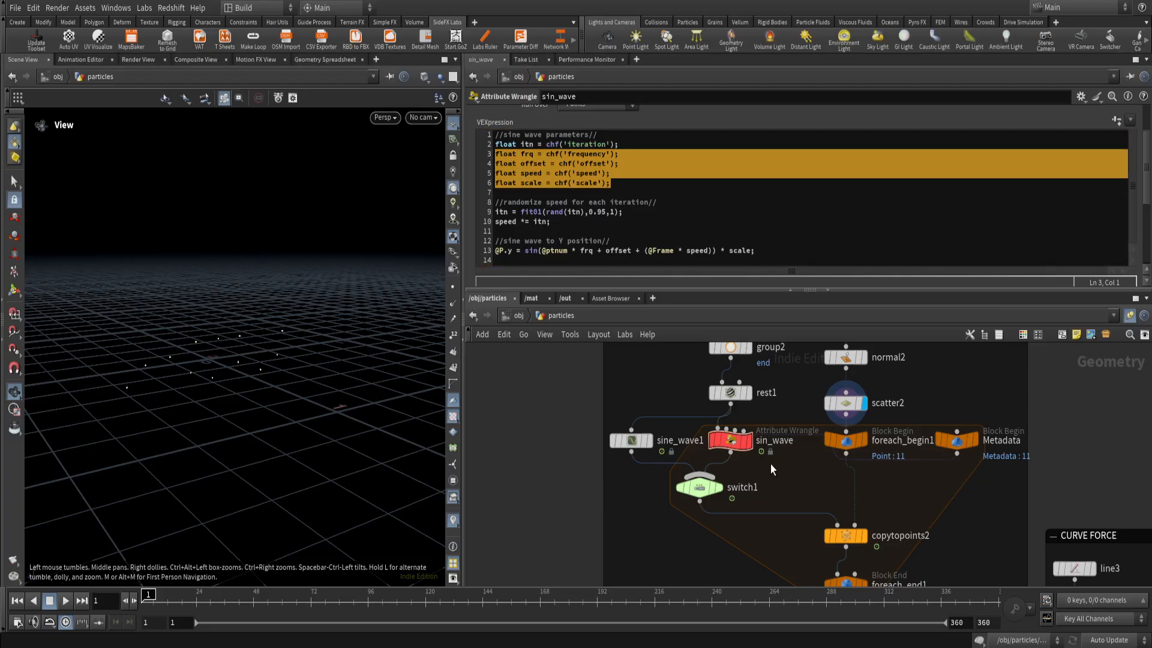
Inspect the for-each loop's Metadata, foreach_end1 and foreach_begin1 nodes and their relation to scatter2.
scroll(786, 464, down, 1)
middle_drag(786, 466, 686, 444)
scroll(789, 462, up, 1)
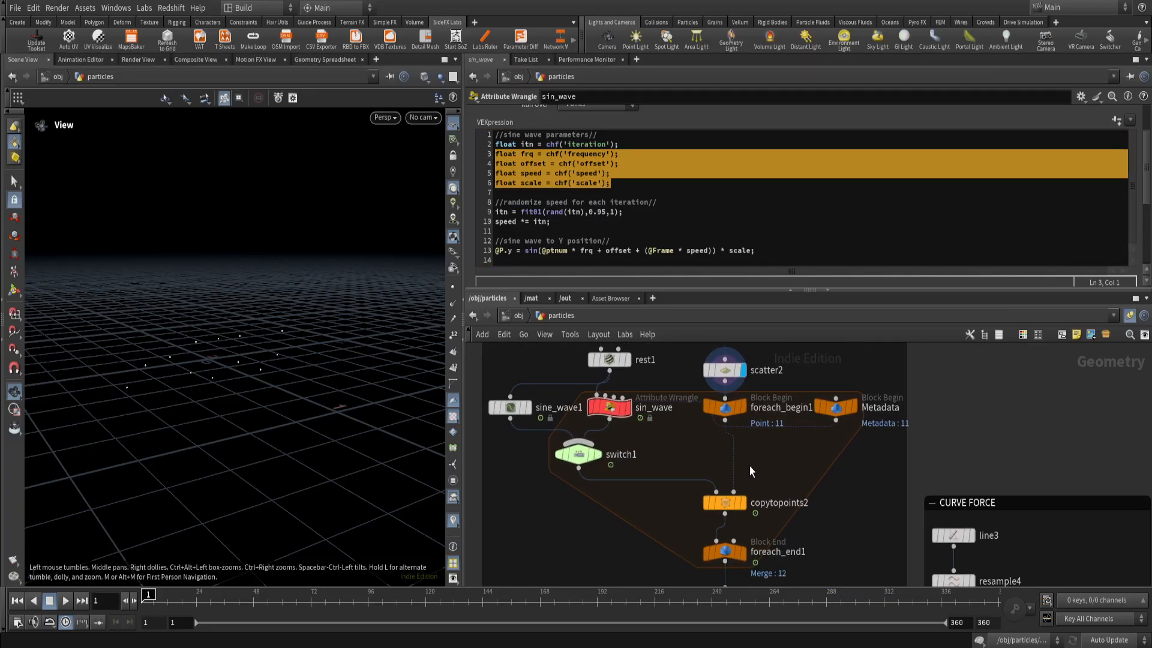
mouse_move(750, 509)
click(836, 409)
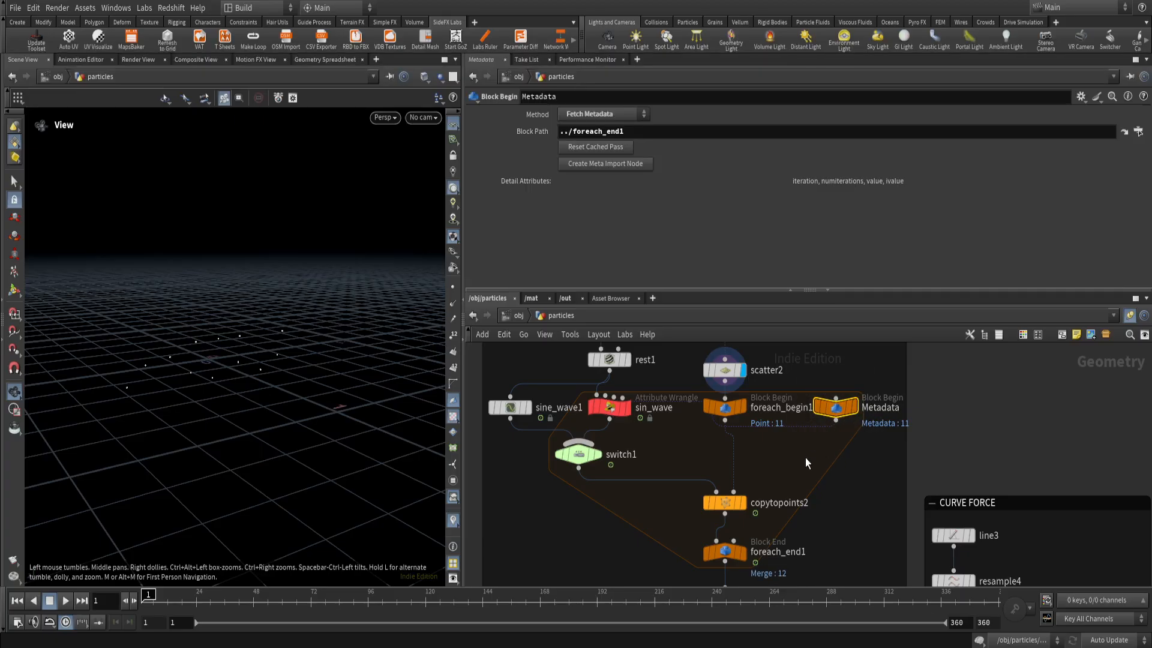
click(720, 567)
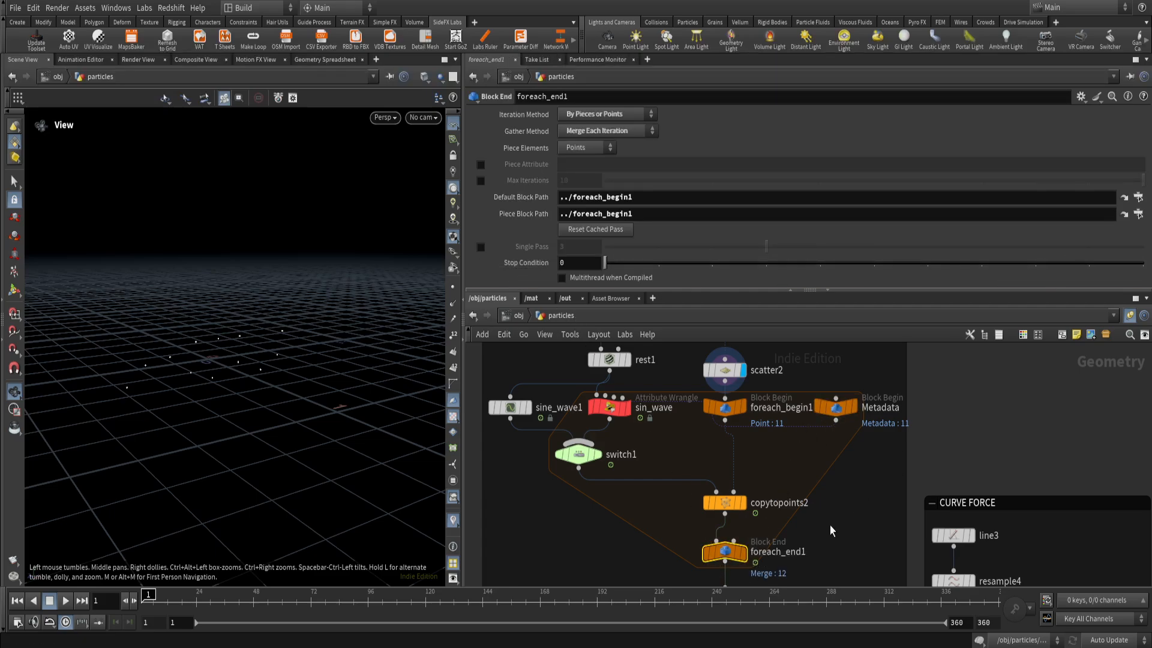
click(724, 408)
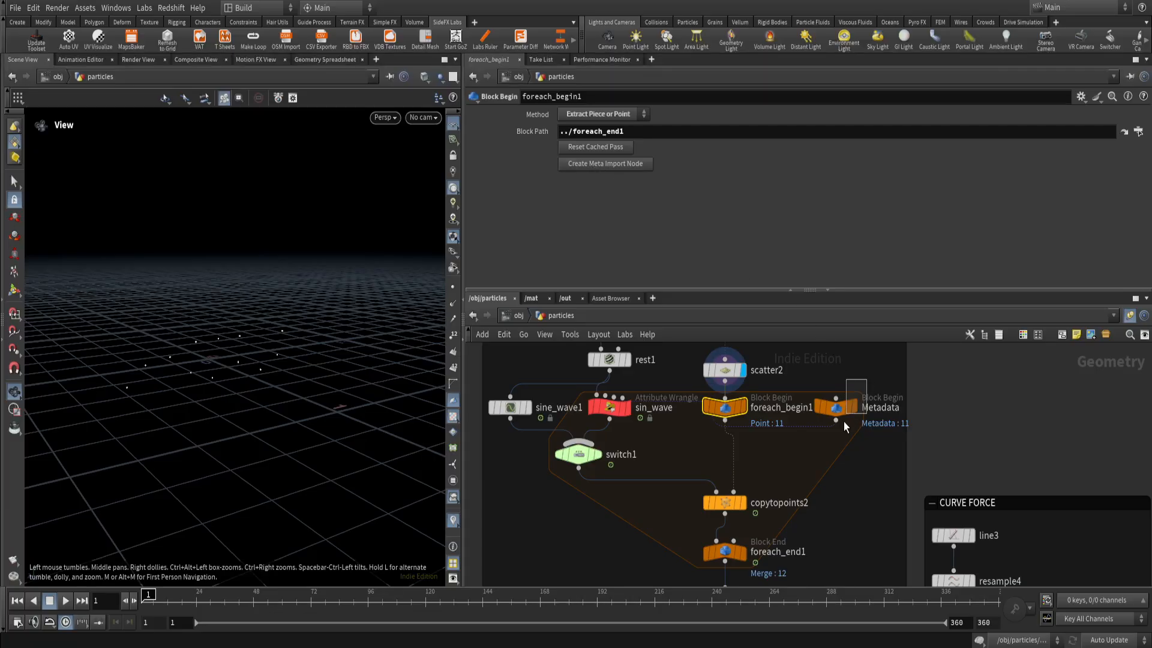
drag(843, 422, 841, 426)
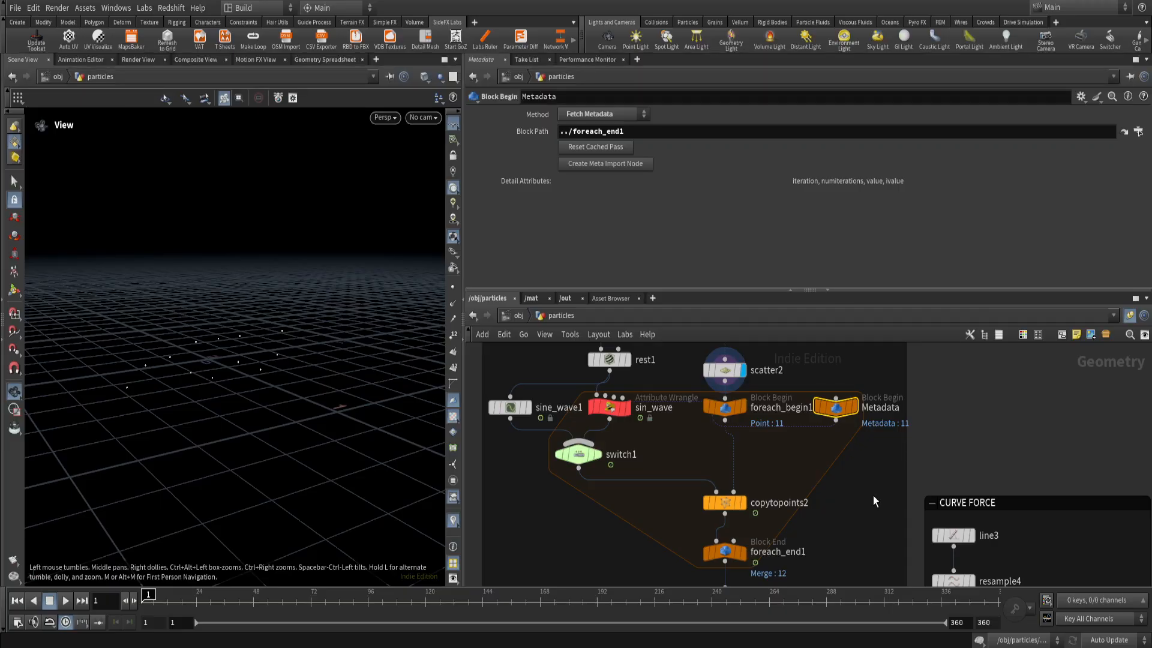
scroll(788, 450, down, 2)
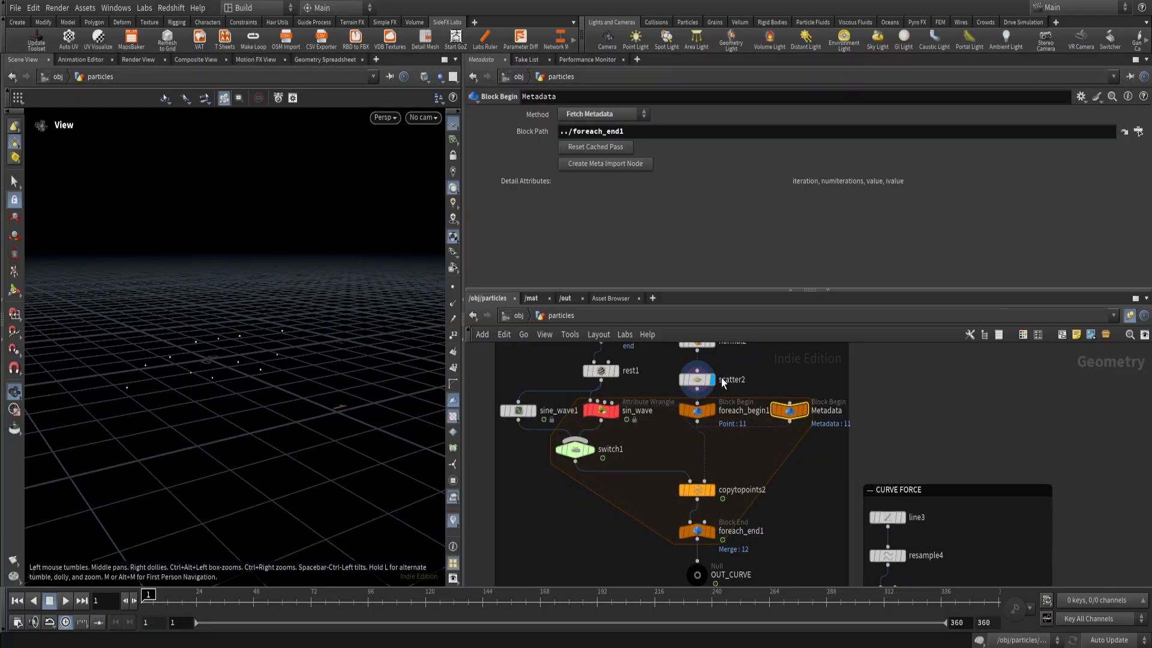
click(697, 379)
drag(829, 453, 791, 414)
Examine the per-iteration speed randomization in the sin_wave code, comparing it with sine_wave1's parameters.
drag(627, 425, 583, 400)
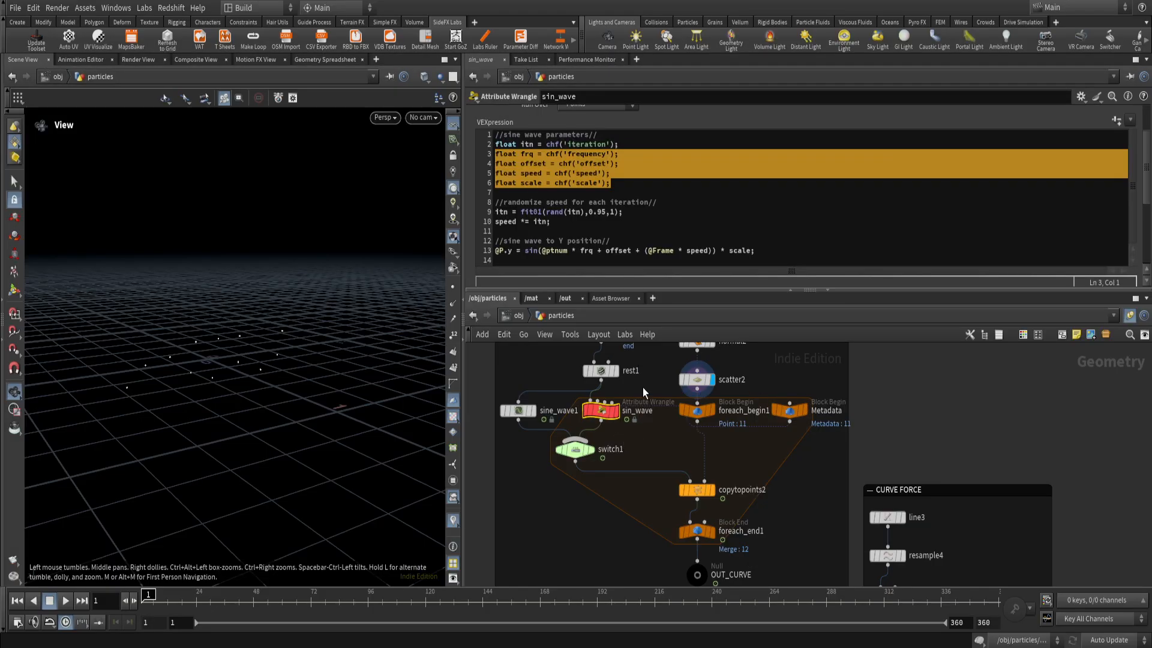
drag(612, 183, 493, 154)
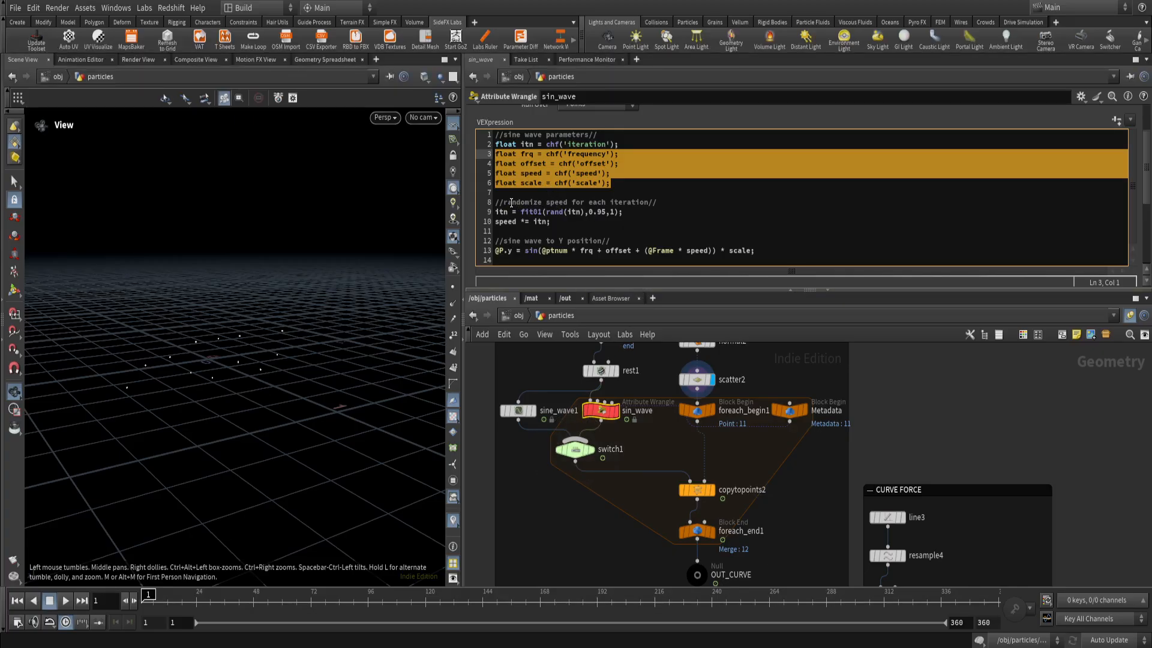
drag(663, 202, 496, 204)
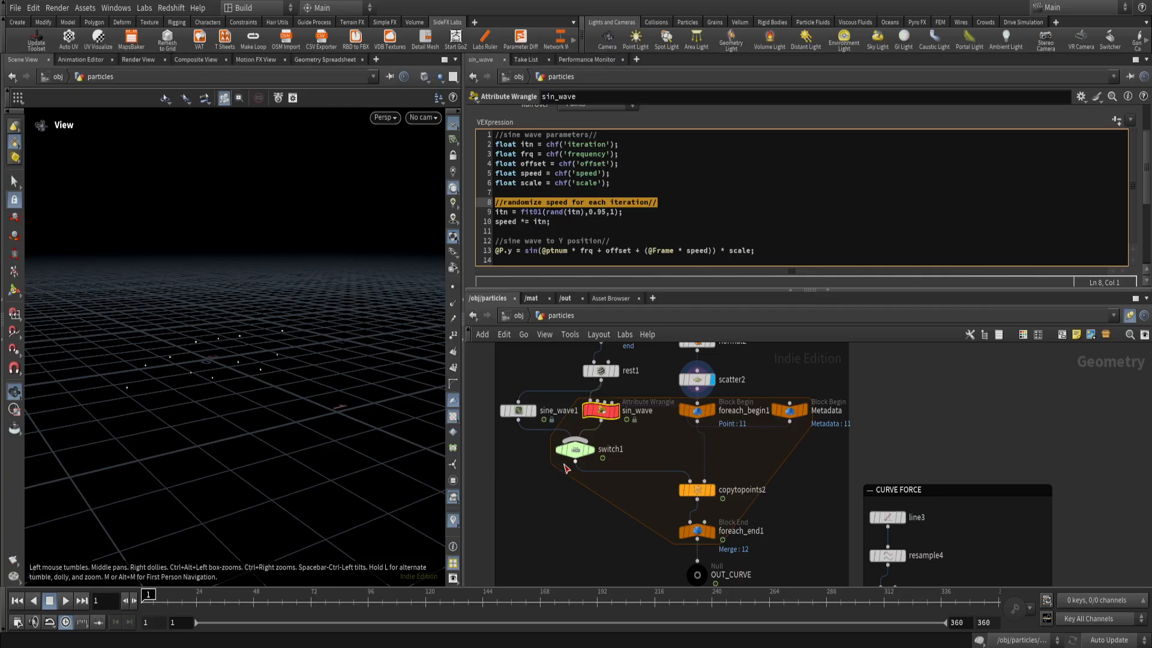
click(520, 410)
click(599, 411)
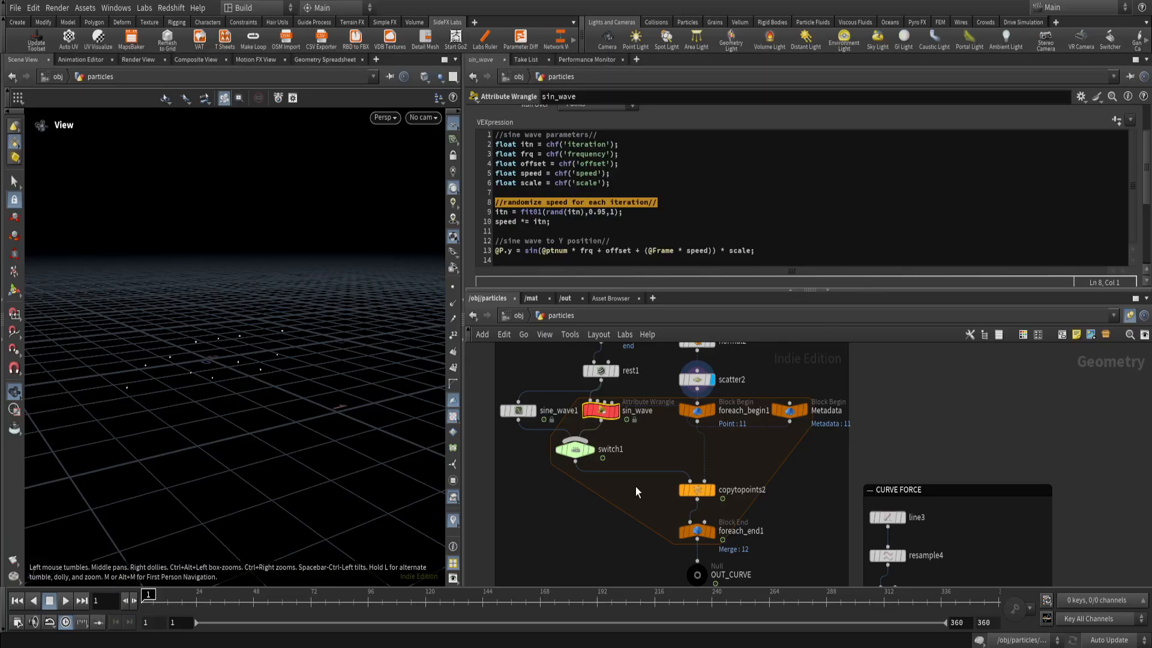
click(520, 410)
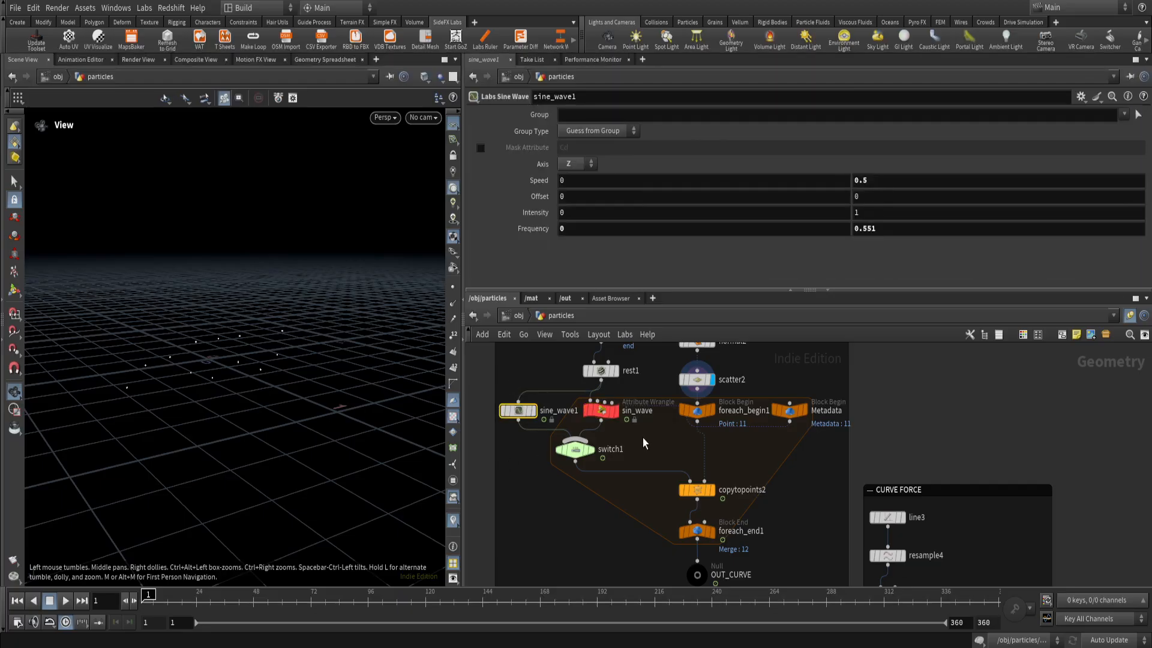
Trace the itn variable in the sin_wave code to the Iteration parameter's detail expression on the Metadata node.
click(601, 410)
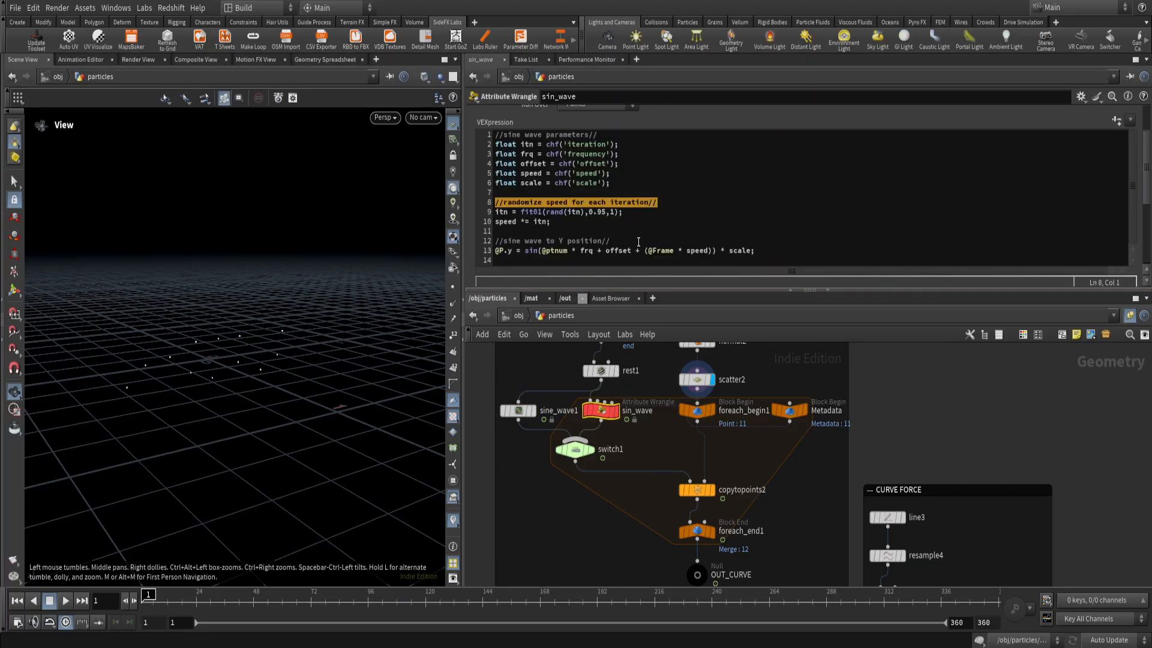
click(637, 215)
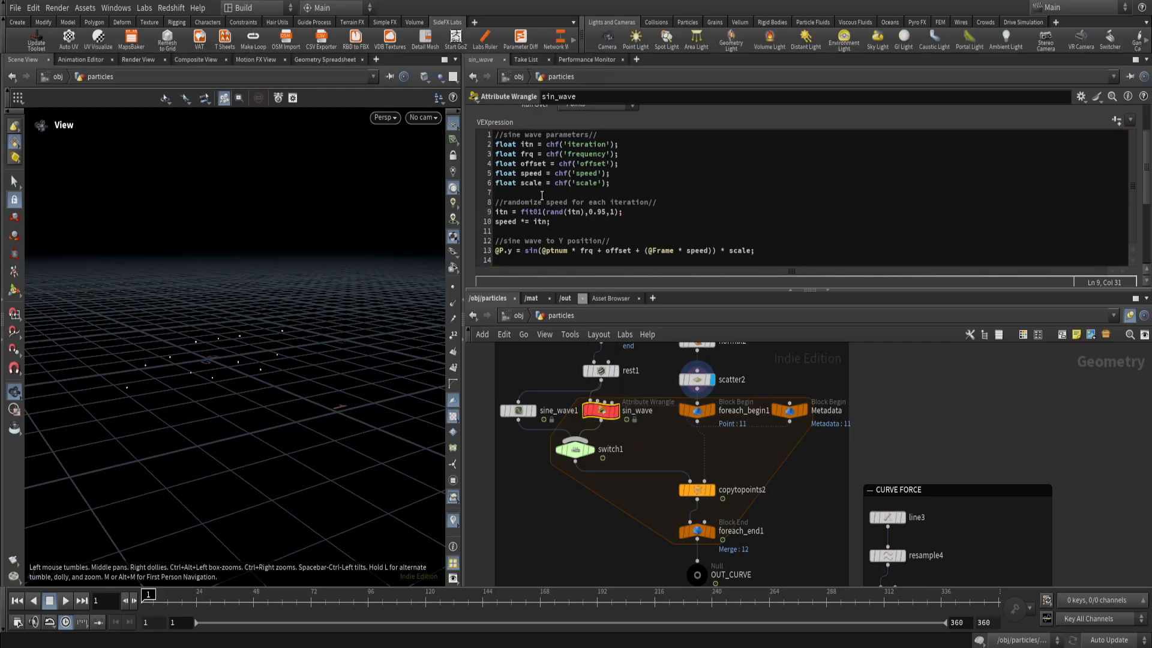
drag(496, 145, 531, 146)
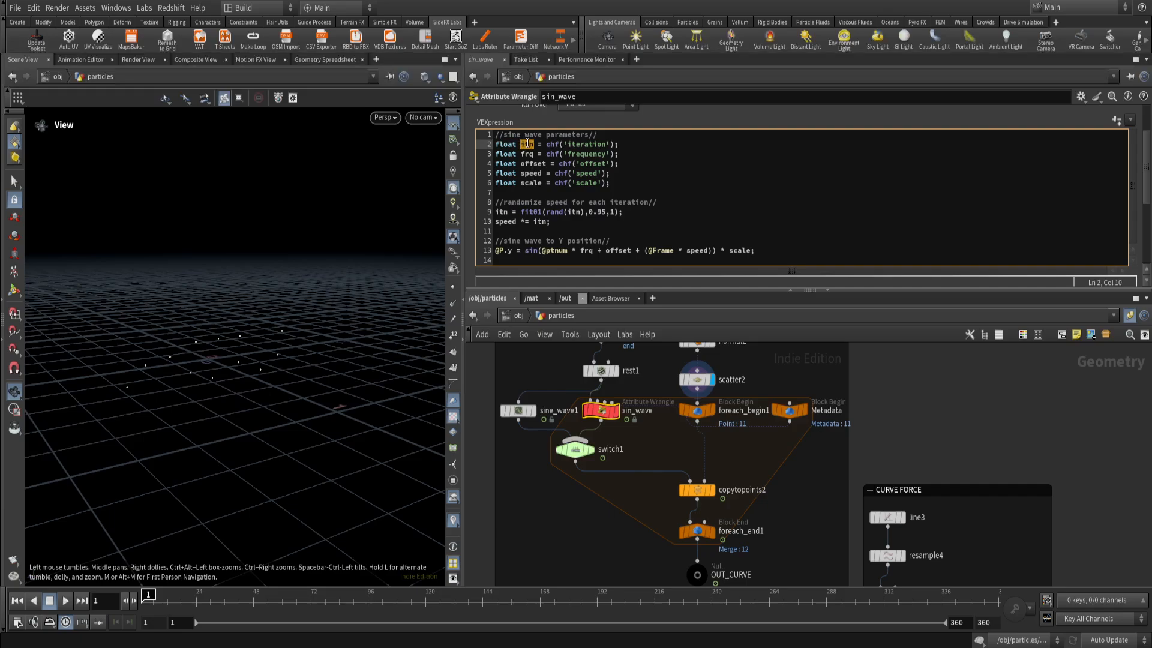
drag(516, 145, 560, 145)
click(544, 145)
drag(544, 145, 558, 145)
click(554, 145)
drag(566, 145, 610, 145)
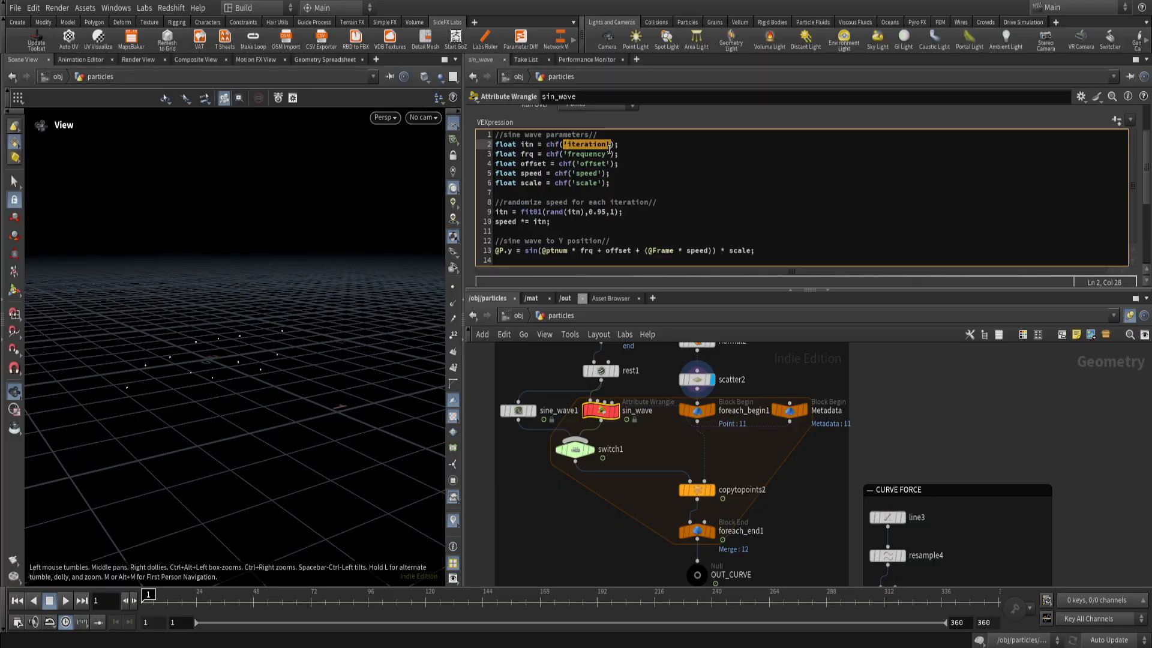
click(900, 195)
drag(1146, 169, 1144, 238)
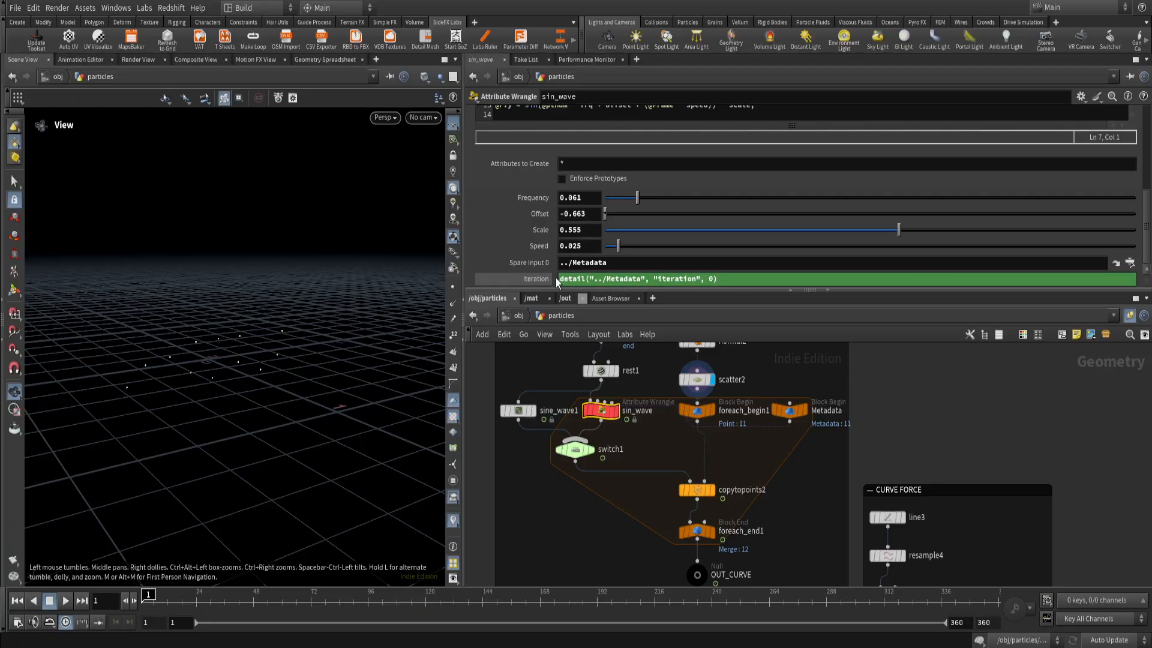
scroll(528, 276, up, 5)
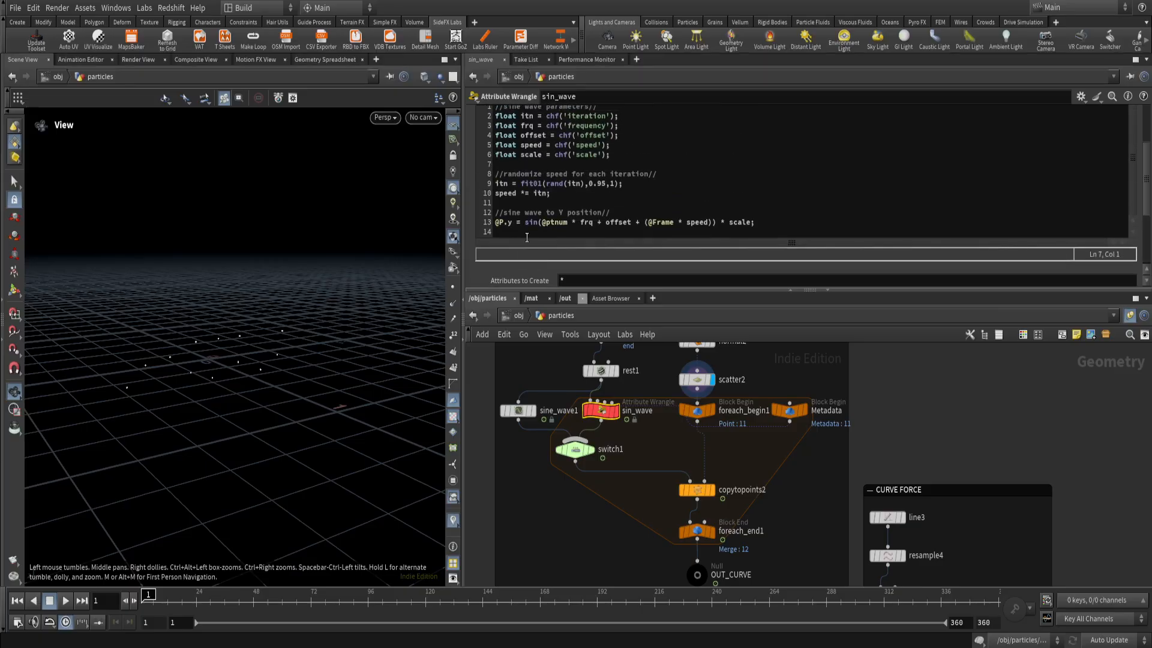
scroll(527, 237, up, 2)
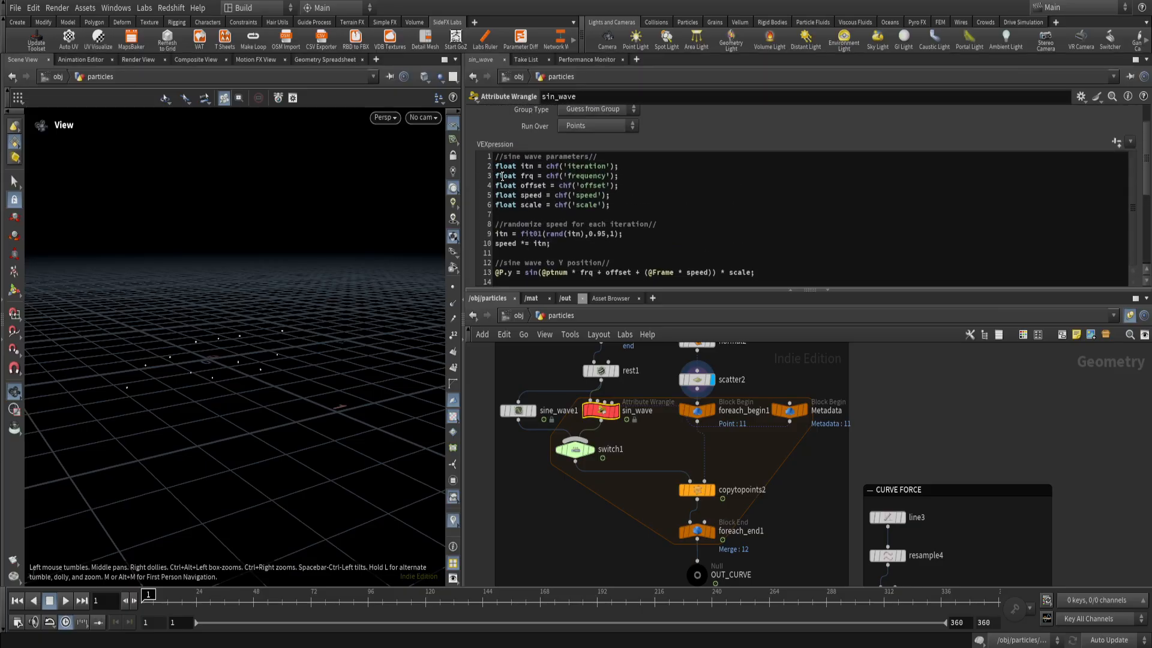
Compare sine_wave1's frequency, offset and speed settings with the matching code lines and custom parameters of sin_wave.
click(518, 410)
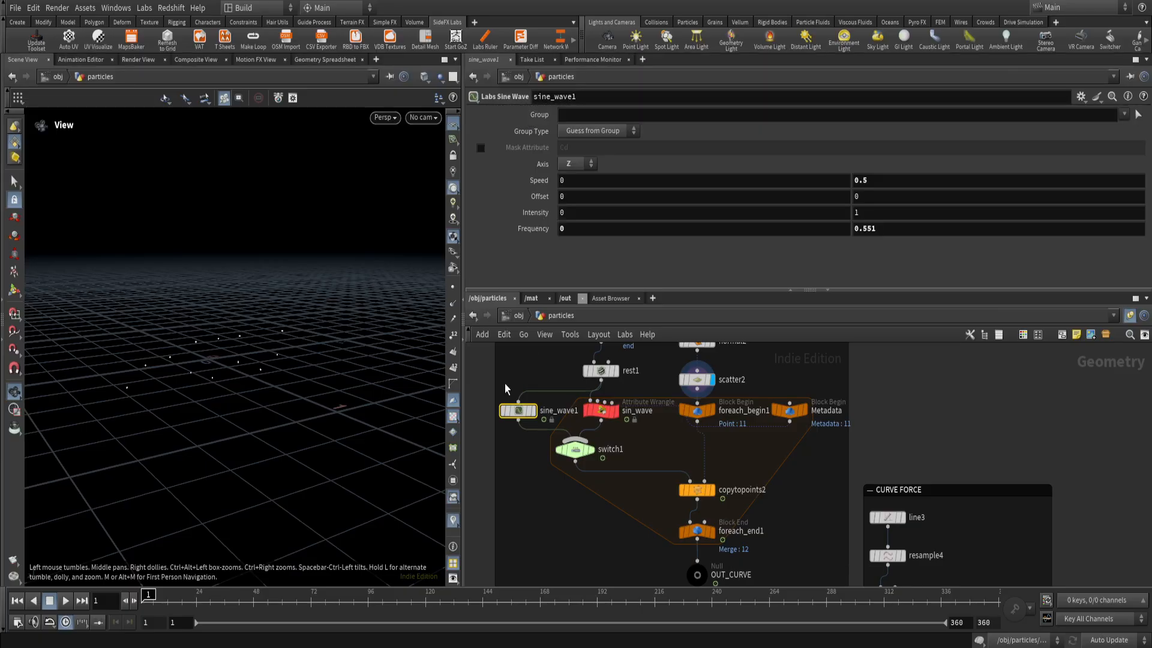
click(871, 229)
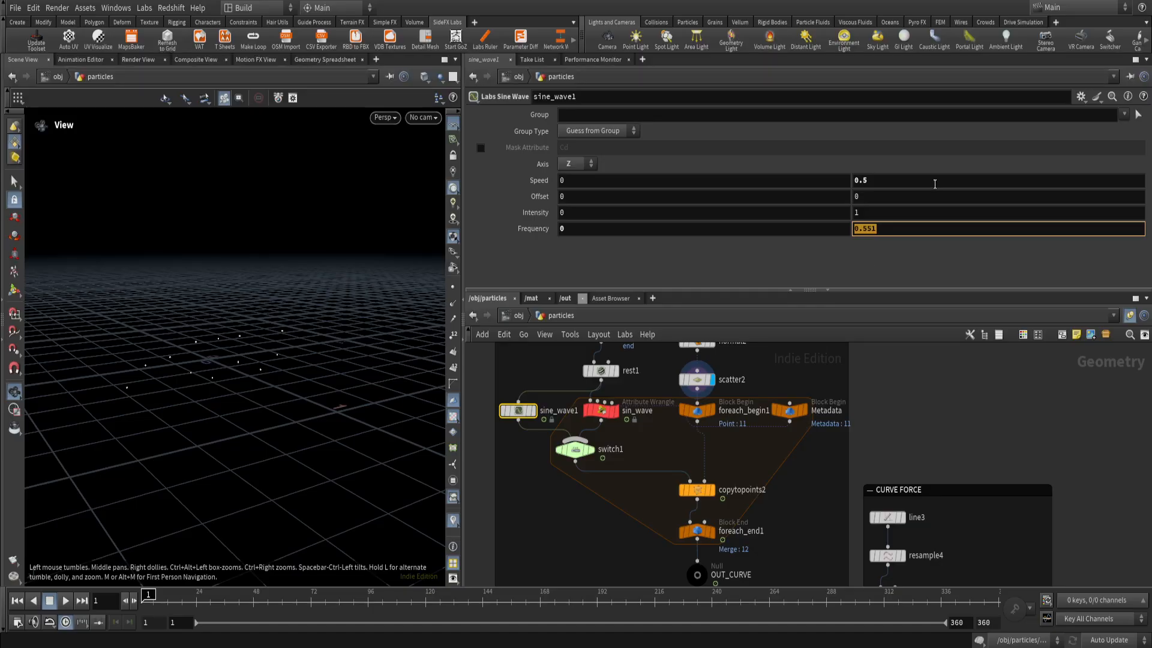
click(862, 229)
click(602, 411)
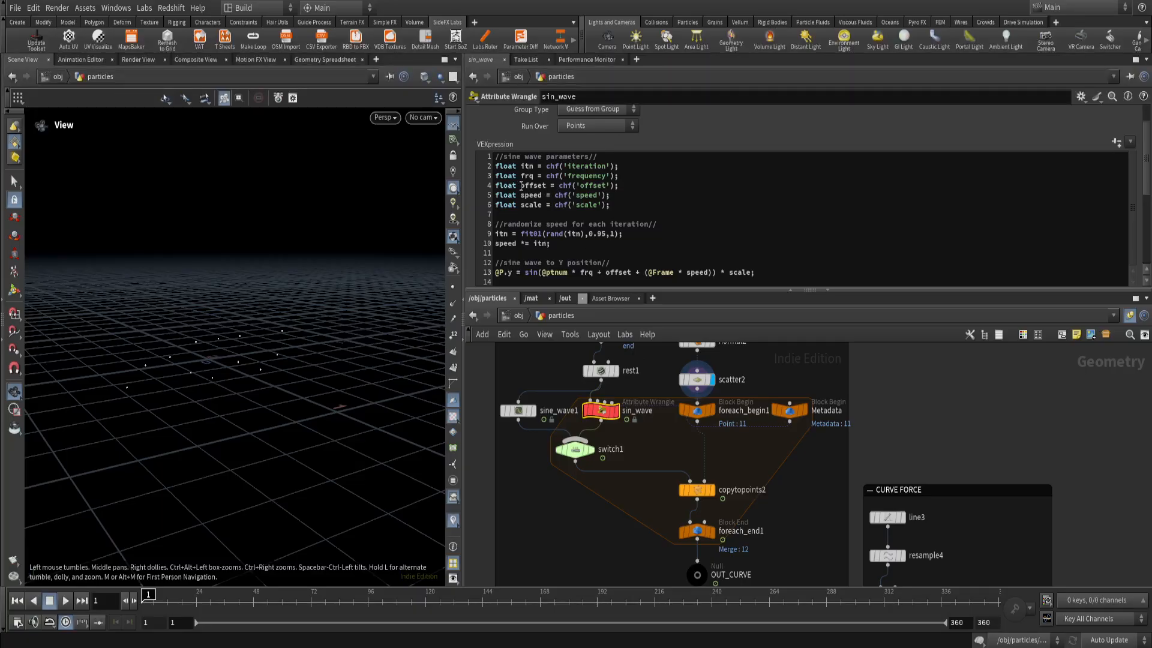
double_click(533, 185)
drag(573, 185, 612, 195)
scroll(1120, 176, down, 1)
scroll(1120, 168, down, 5)
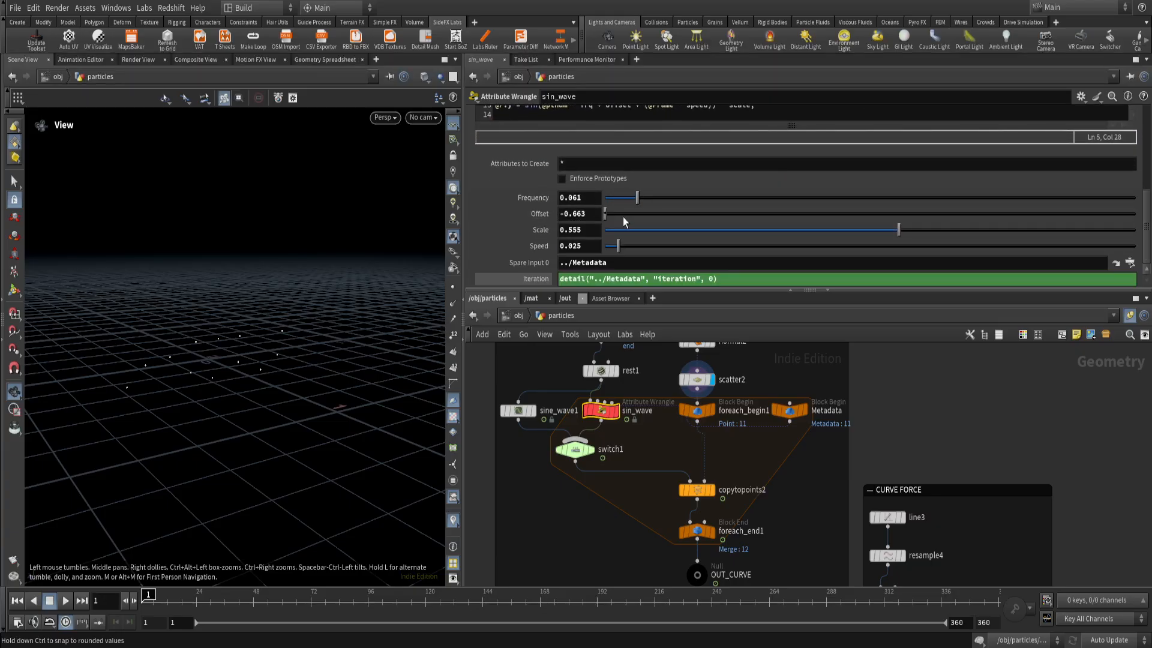
scroll(1139, 227, up, 4)
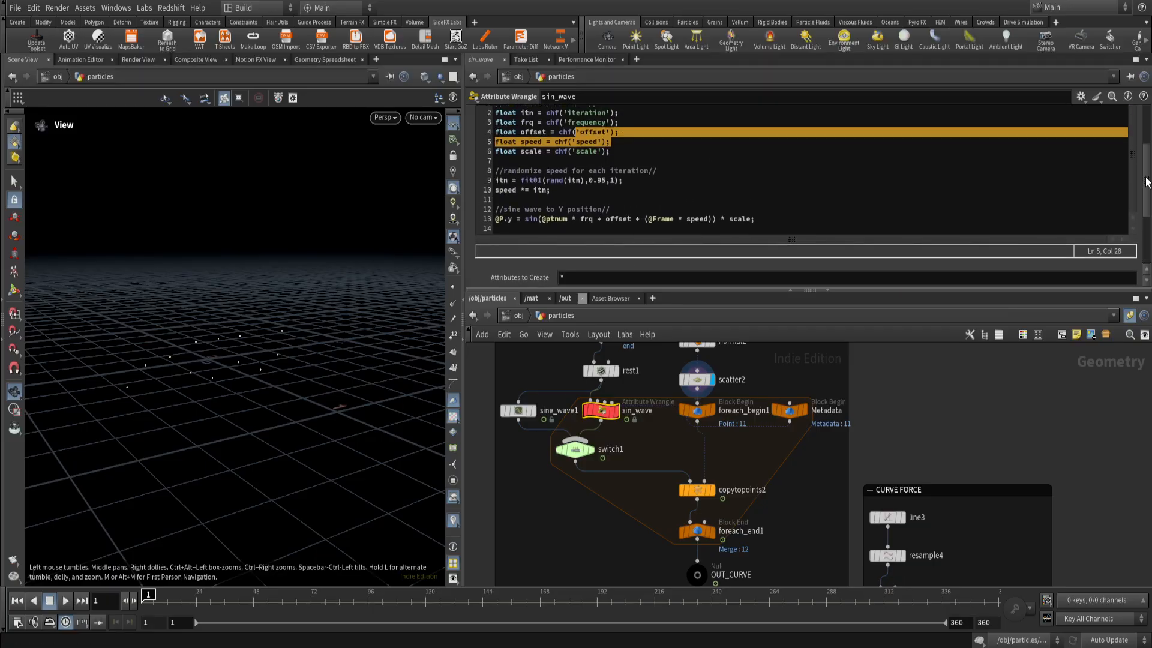
scroll(1139, 228, down, 4)
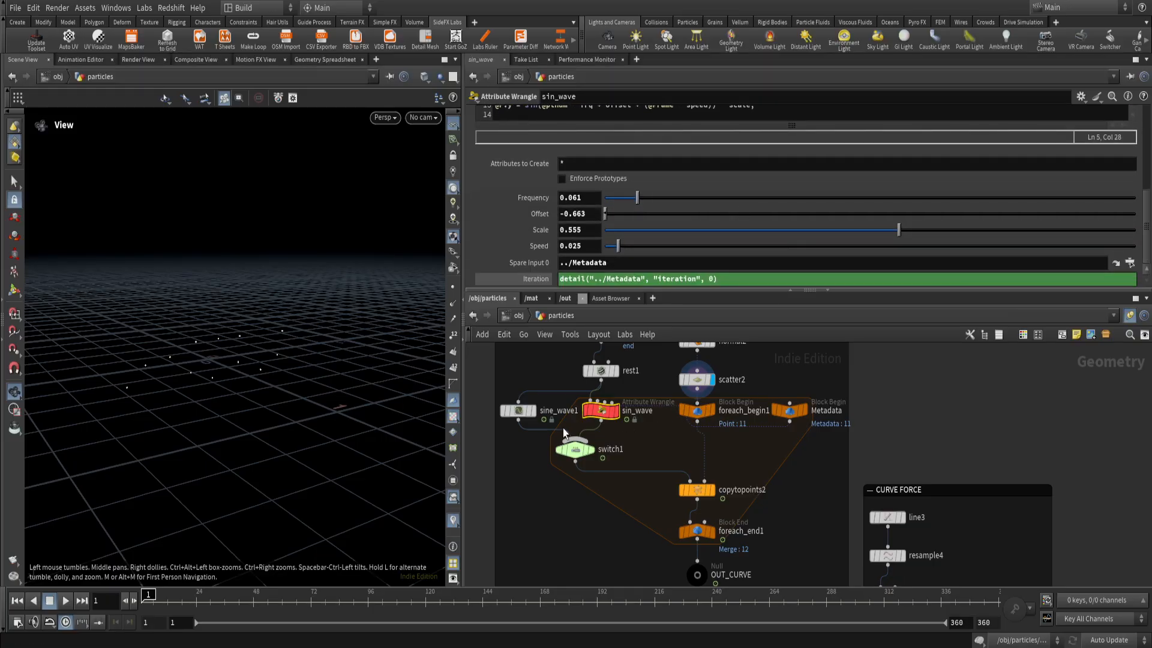
click(510, 410)
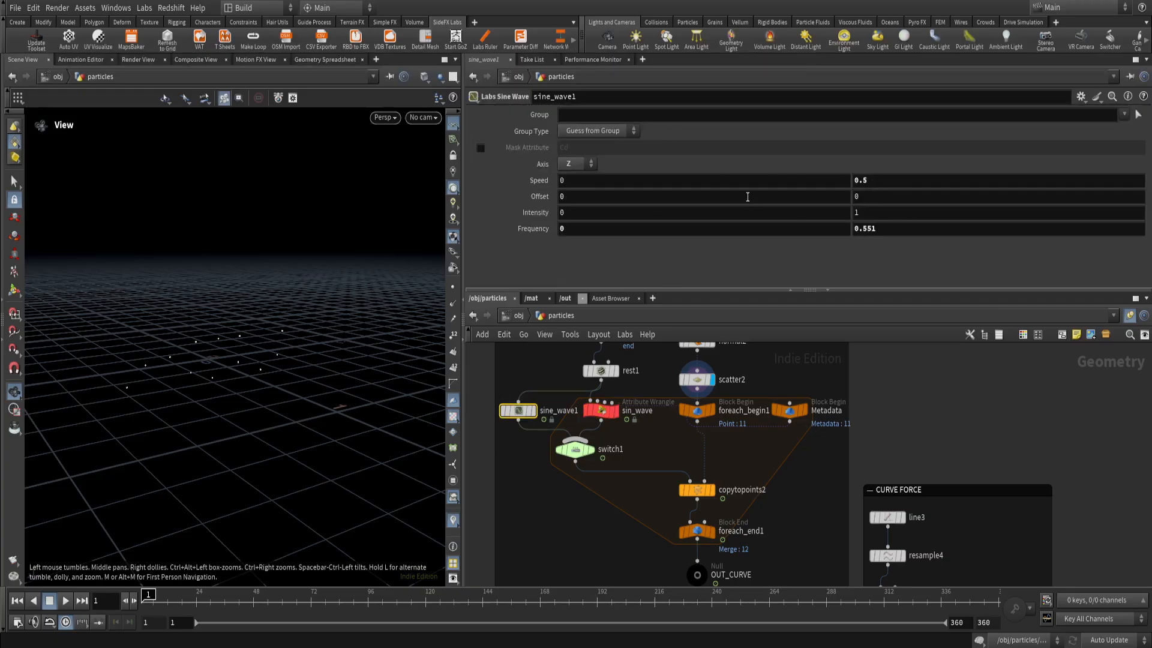
click(585, 406)
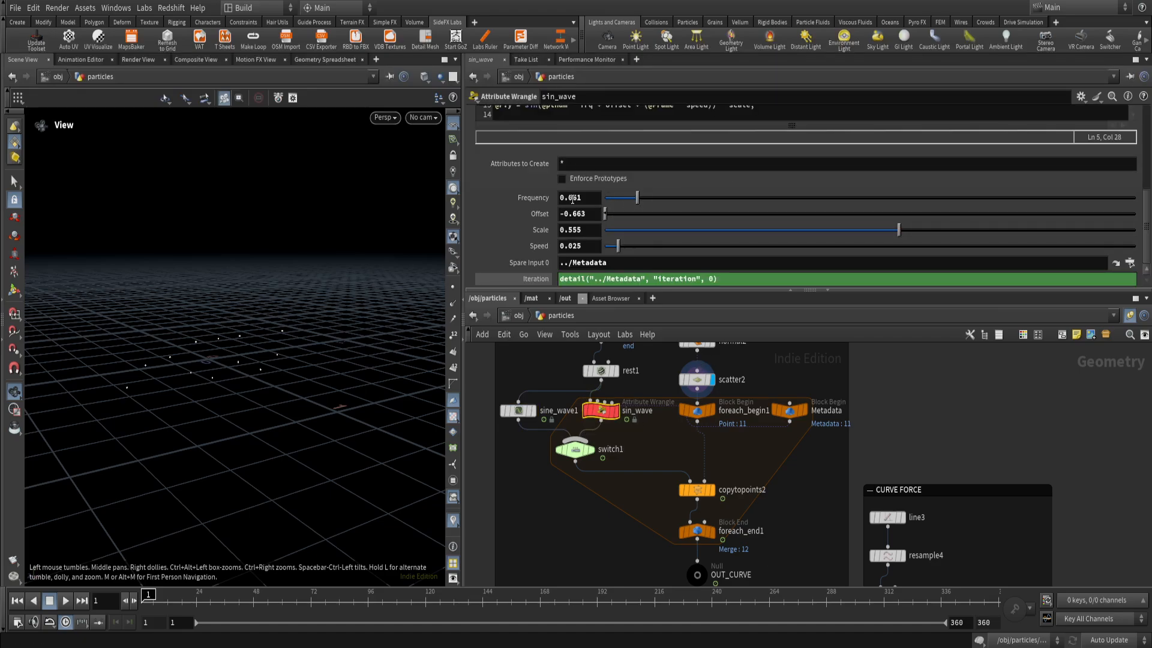
scroll(570, 198, up, 5)
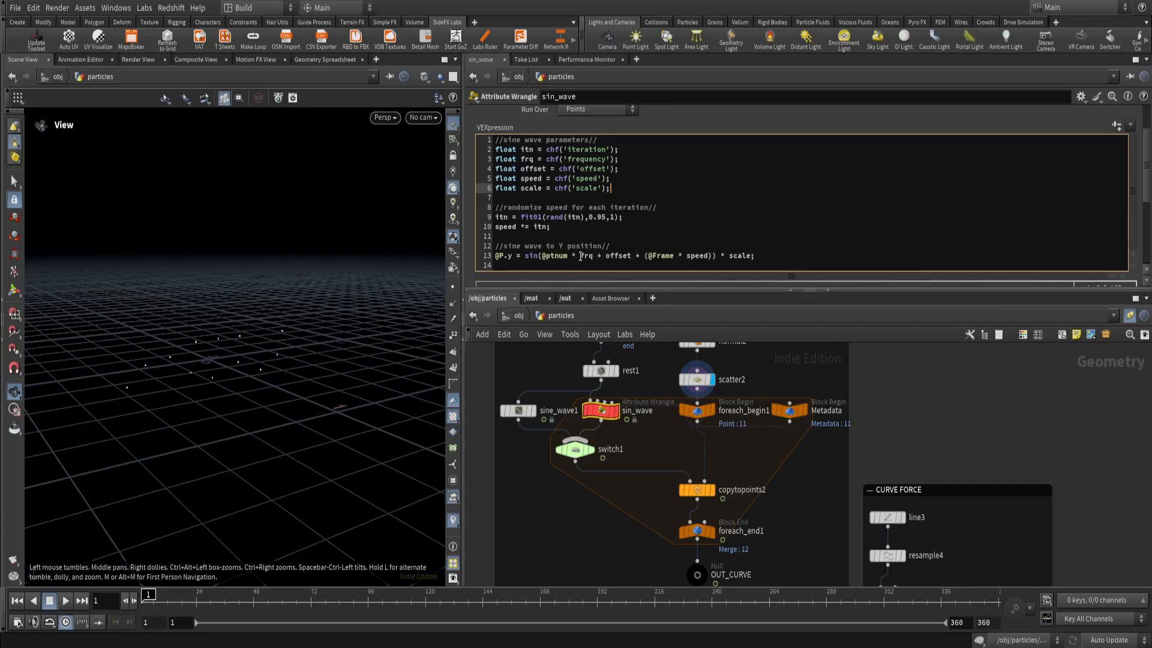
double_click(583, 257)
double_click(668, 257)
drag(713, 256, 750, 256)
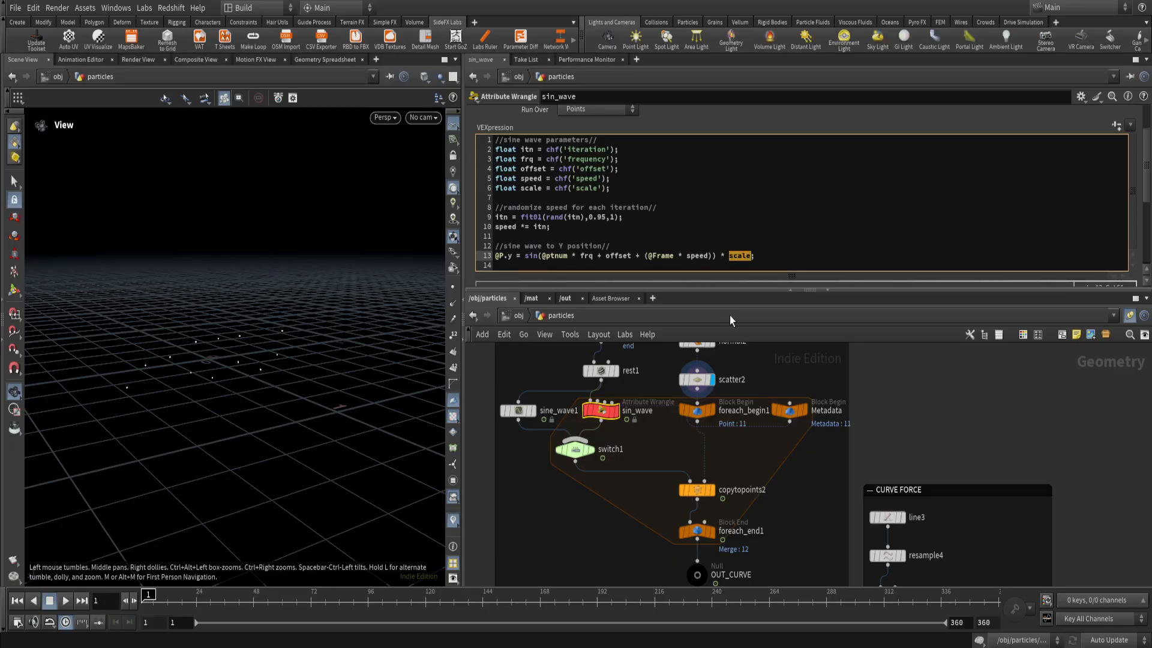
click(745, 256)
drag(545, 371, 506, 432)
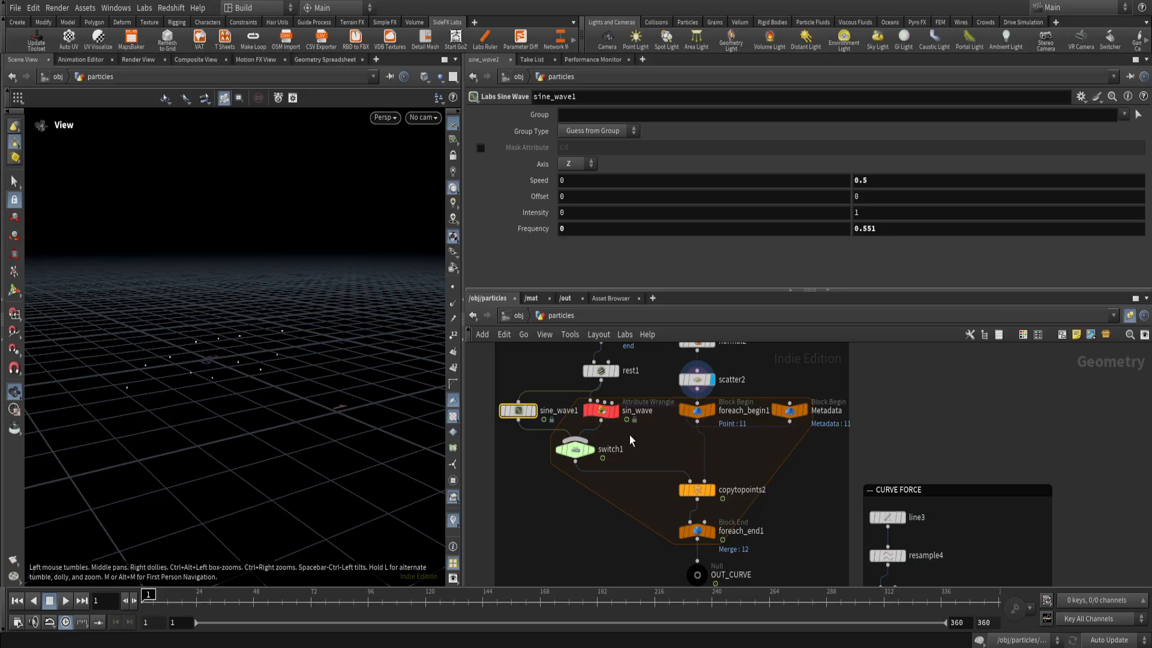
click(600, 411)
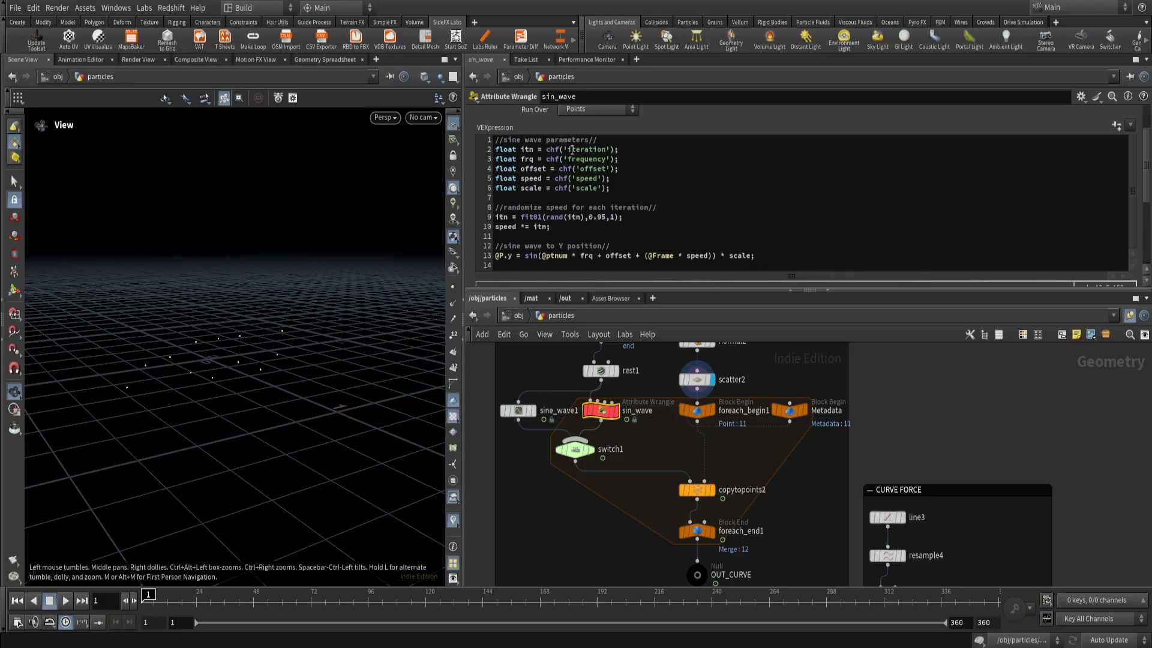
middle_drag(798, 444, 750, 441)
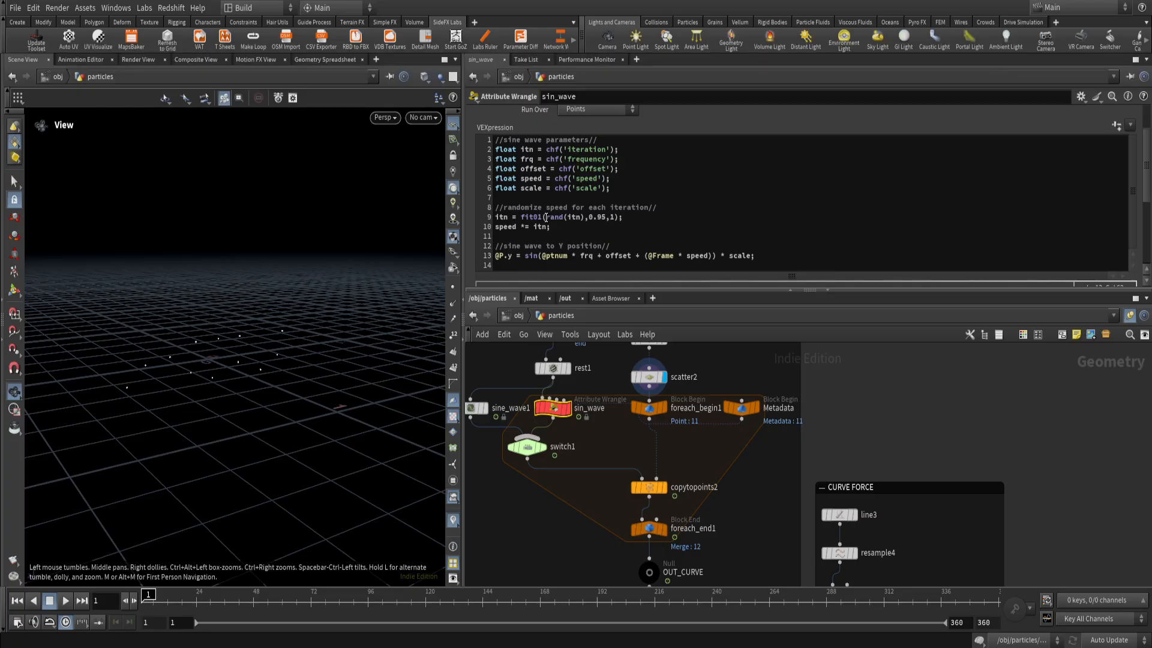
Examine the rand(itn) call and the fit01 range of 0.95 to 1 in the sin_wave code.
drag(545, 217, 584, 219)
click(574, 218)
click(553, 219)
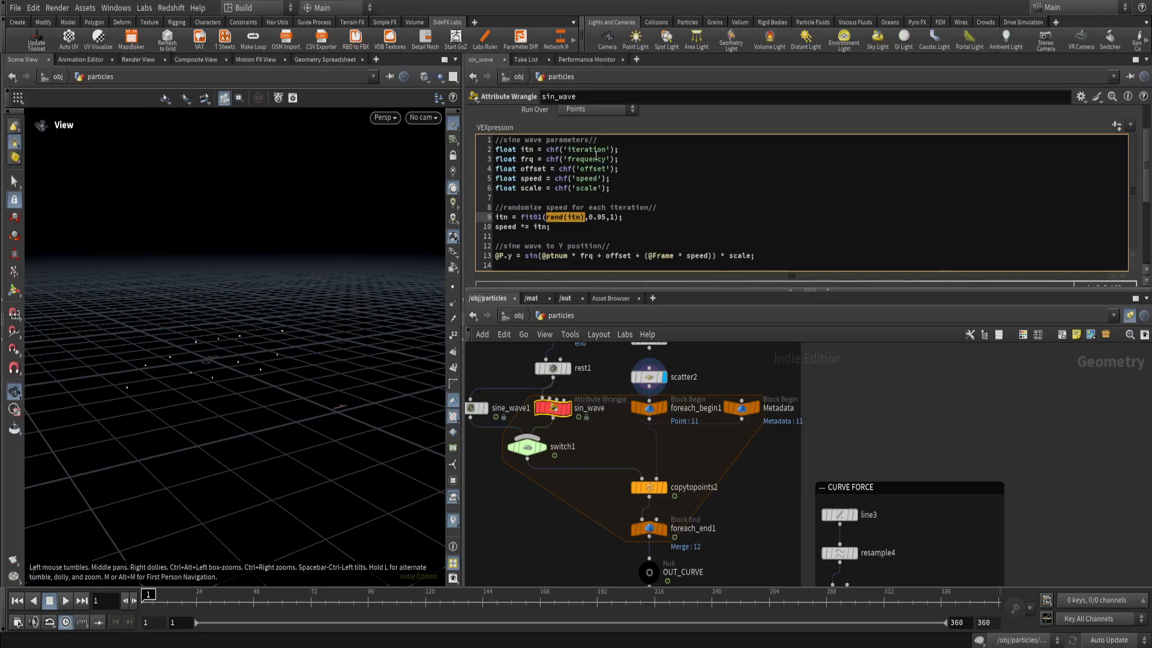
click(583, 217)
double_click(573, 218)
drag(546, 218, 585, 218)
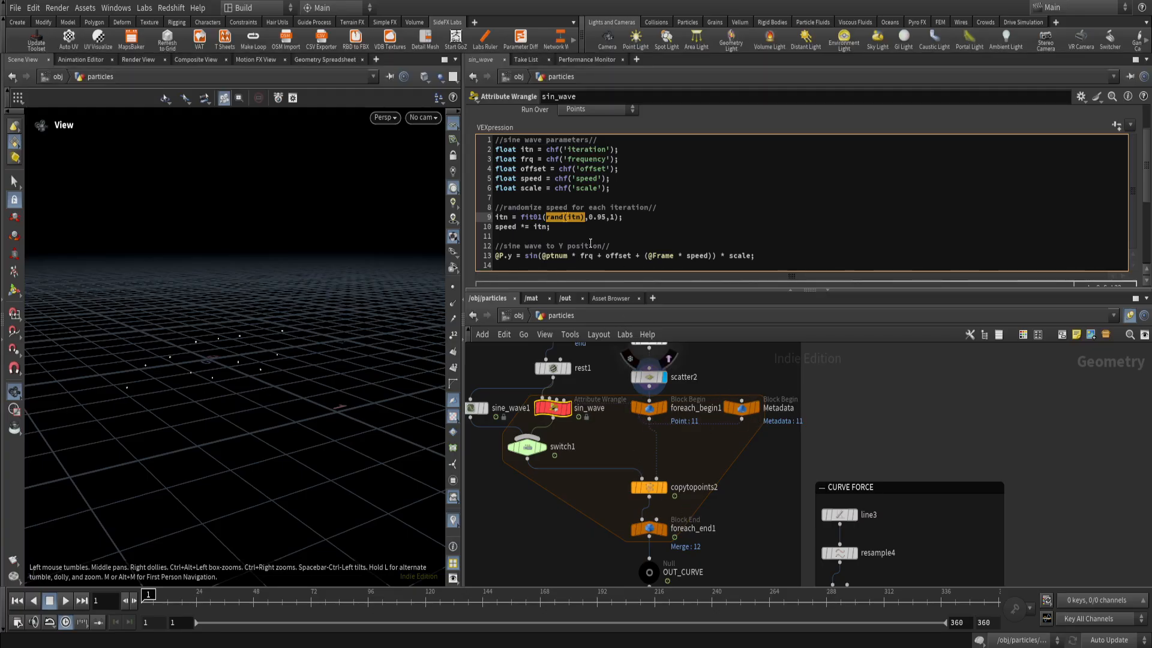
drag(542, 217, 521, 217)
click(538, 217)
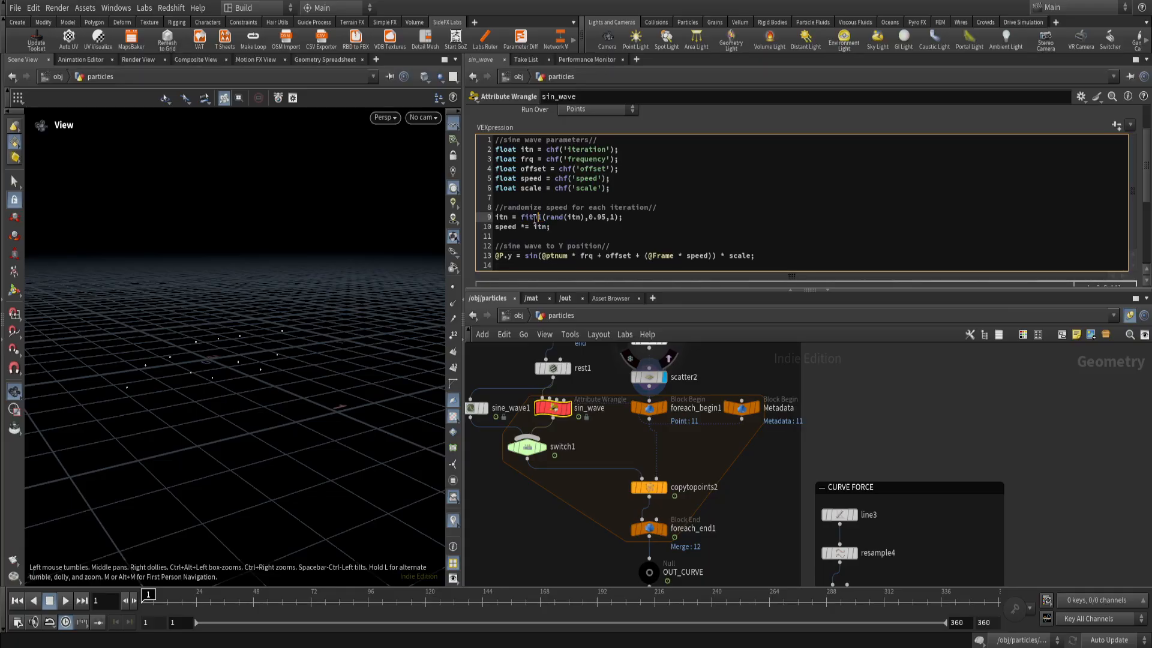
drag(588, 217, 606, 217)
double_click(611, 217)
key(End)
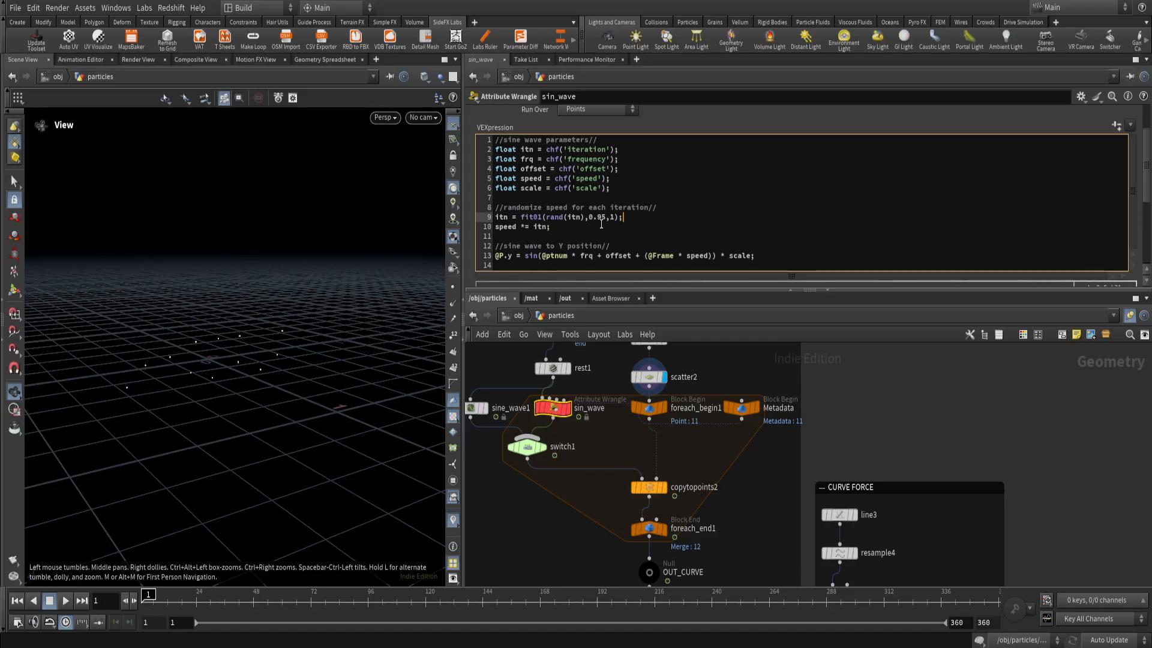
Examine how the speed *= itn line applies the randomized iteration value to the speed in the sin_wave code.
drag(606, 217, 590, 217)
click(556, 228)
drag(496, 228, 532, 228)
click(555, 231)
drag(517, 228, 495, 228)
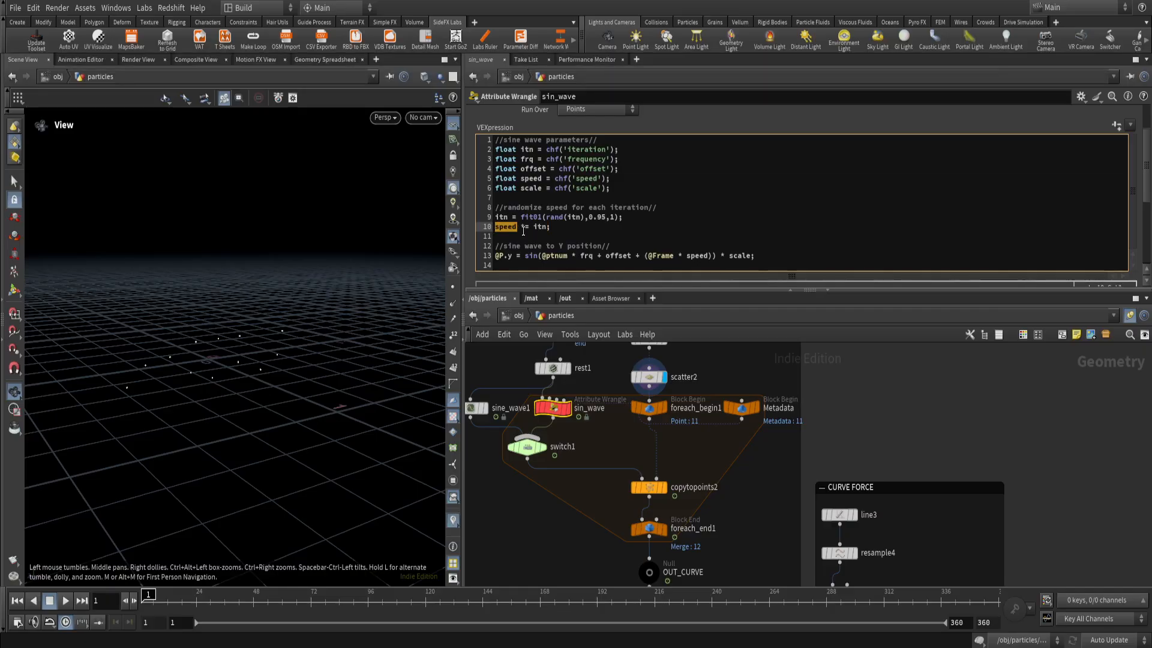
click(554, 230)
double_click(525, 227)
click(552, 228)
drag(496, 228, 525, 230)
double_click(539, 227)
drag(521, 227, 527, 227)
click(530, 228)
Try writing the multiplication in the sin_wave speed line out in full as speed * itn, and restore the shorthand speed *= itn.
key(Left)
key(BackSpace)
text(speed *)
key(BackSpace)
key(BackSpace)
key(BackSpace)
key(BackSpace)
key(BackSpace)
key(BackSpace)
key(BackSpace)
key(BackSpace)
key(BackSpace)
key(Left)
text(*)
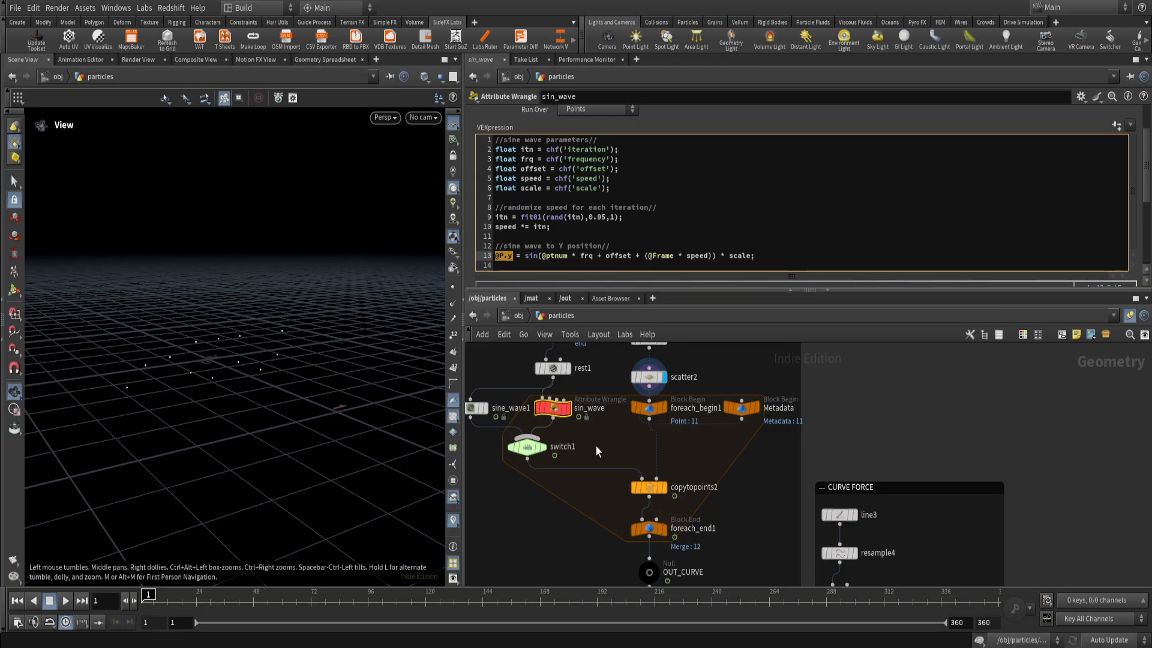
Display rest1's straight line, switch the display to the sin_wave result and play the animation.
middle_drag(580, 407, 599, 437)
mouse_move(591, 416)
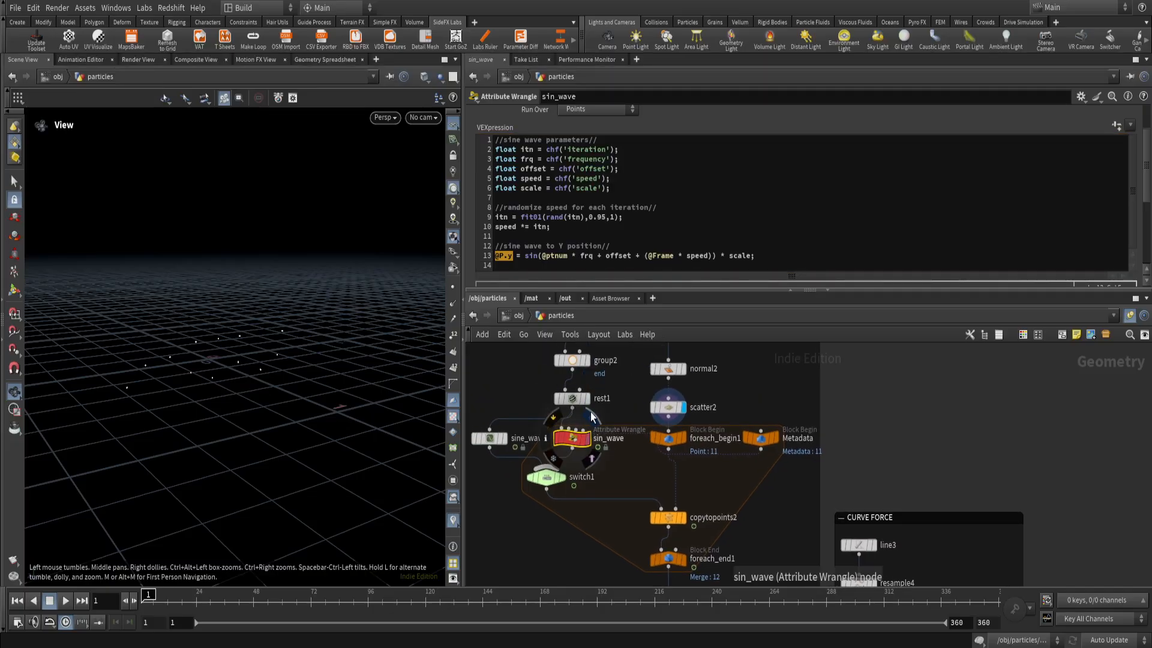
click(591, 379)
right_drag(216, 391, 217, 410)
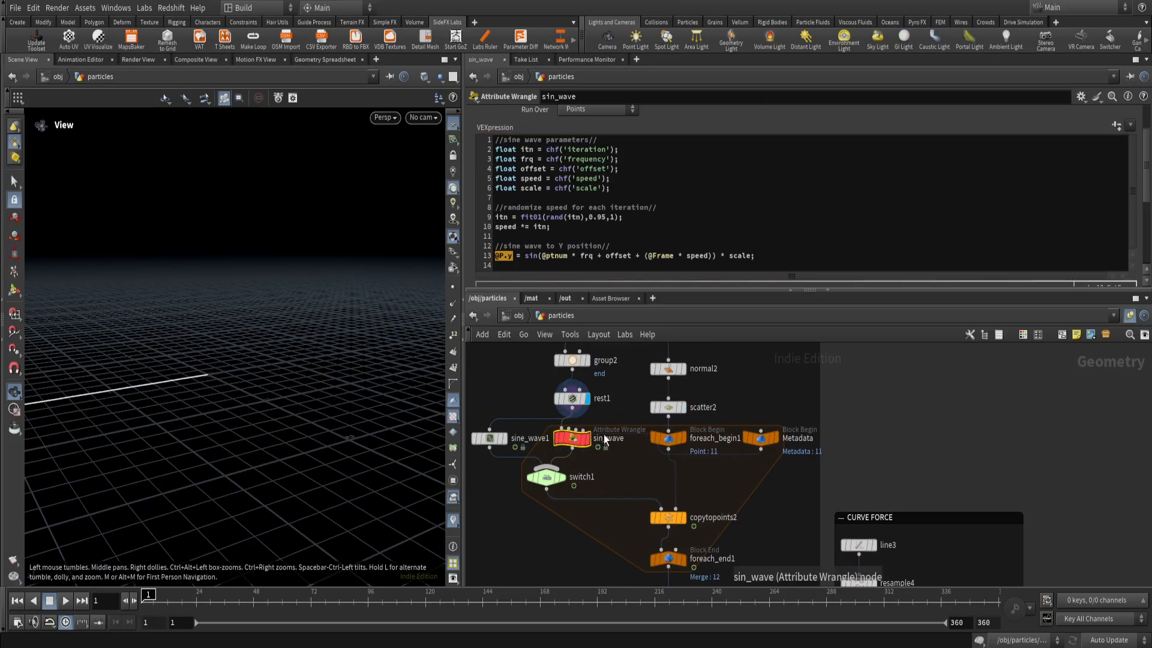
click(588, 437)
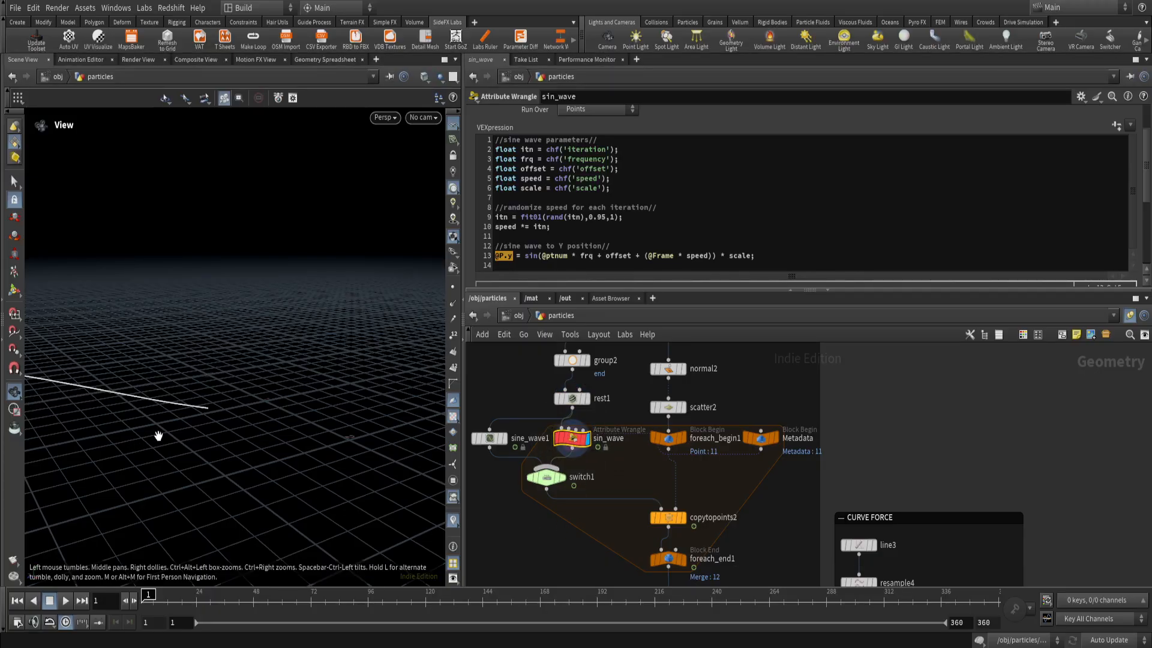
drag(159, 435, 237, 472)
click(66, 601)
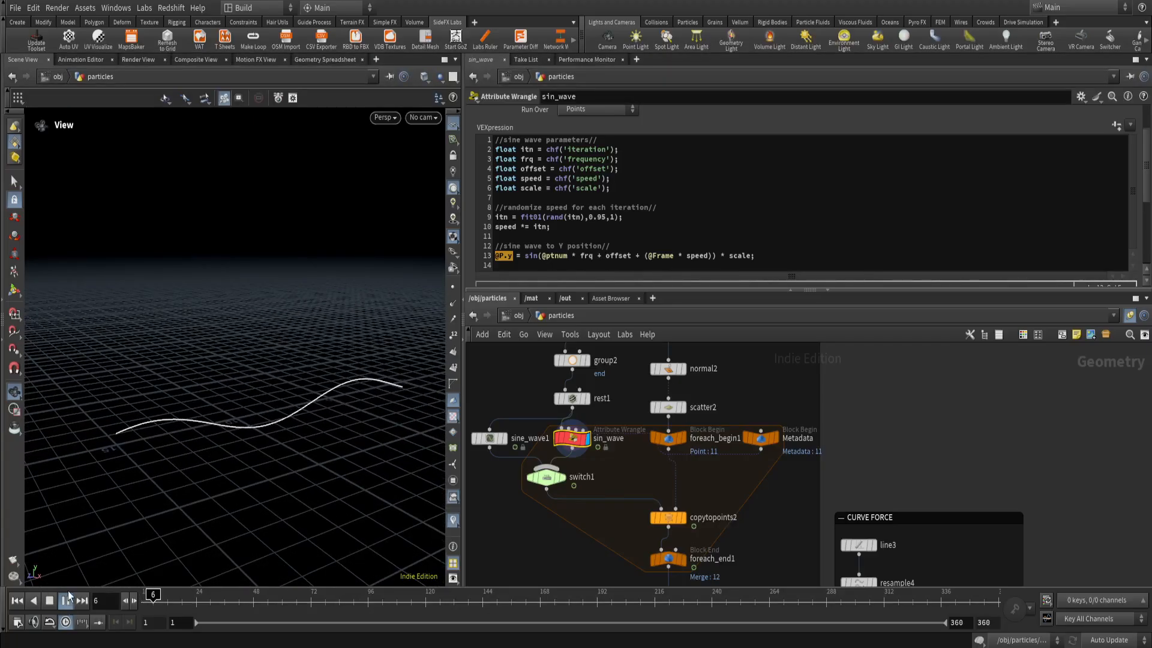
Compare the animated curve of sine_wave1 with the one from sin_wave by displaying each node during playback.
mouse_move(509, 442)
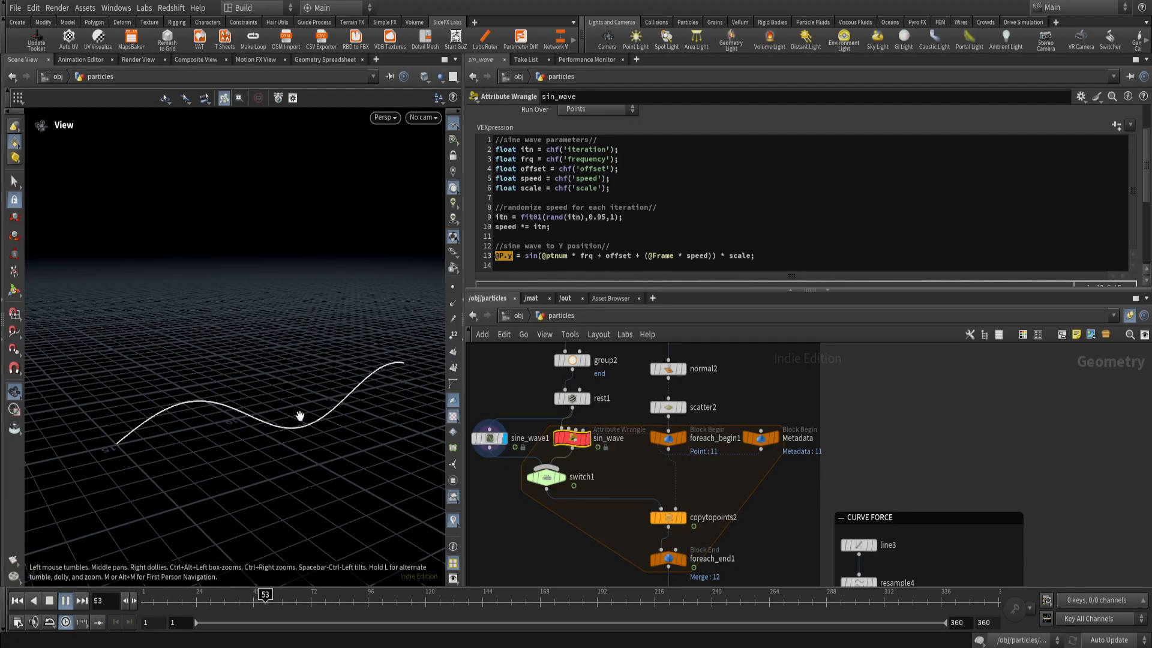
click(490, 438)
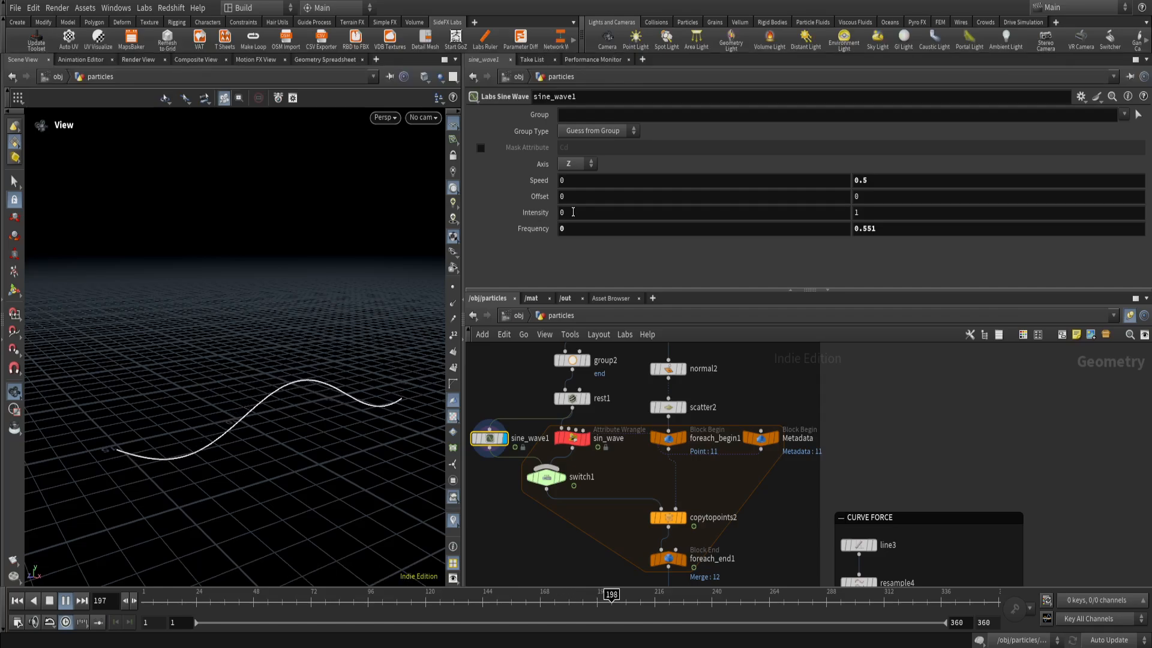
click(567, 438)
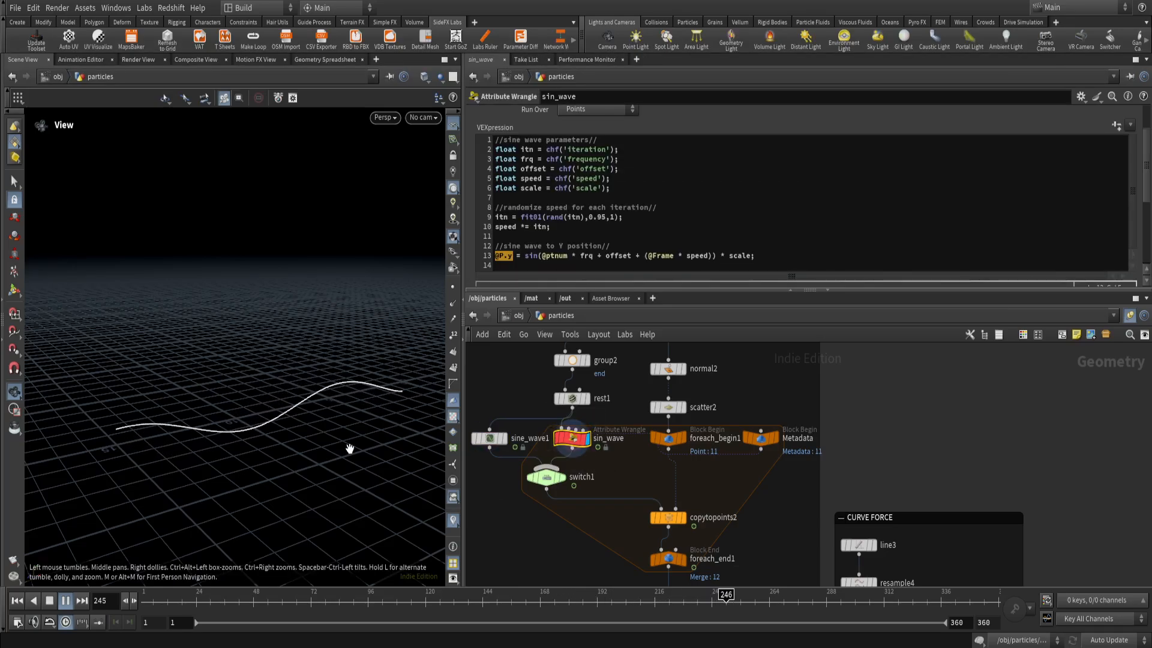
drag(310, 433, 269, 435)
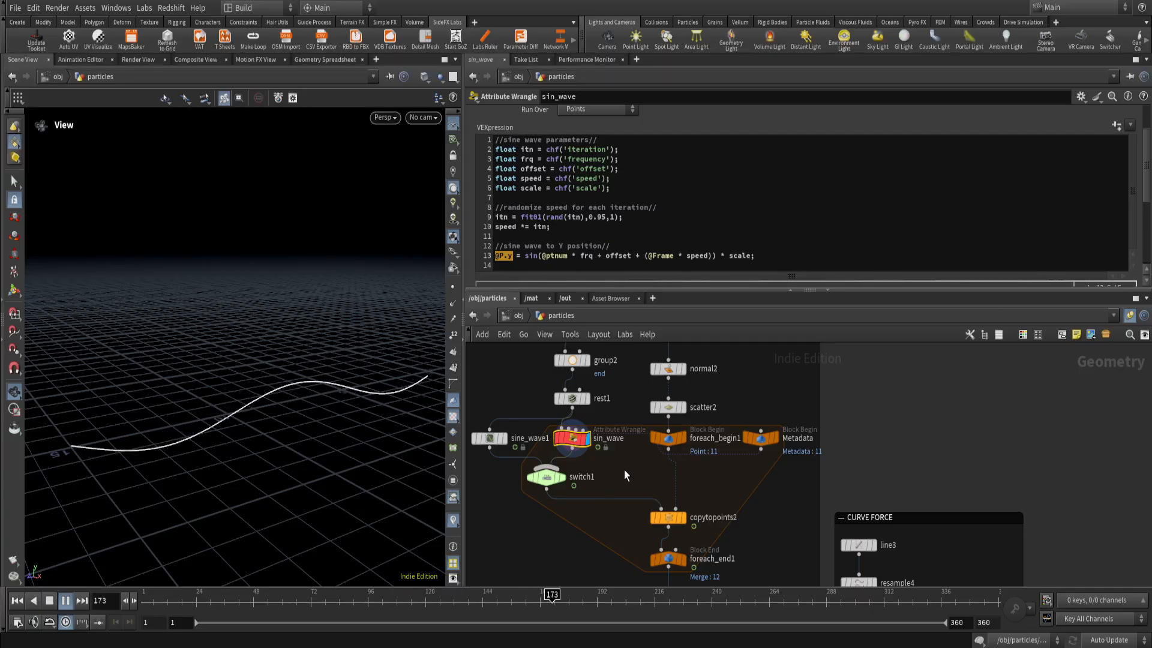
Display foreach_end1, frame its curves in the viewport and inspect their varied motion from the side during playback.
middle_drag(609, 471, 584, 455)
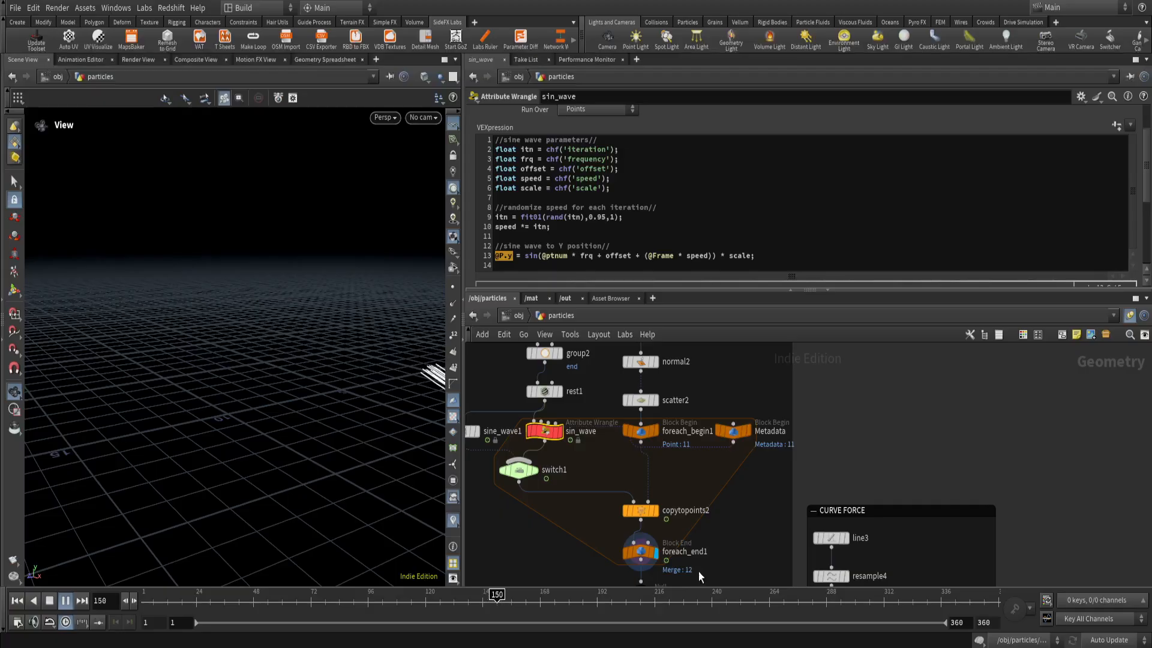
click(640, 550)
key(g)
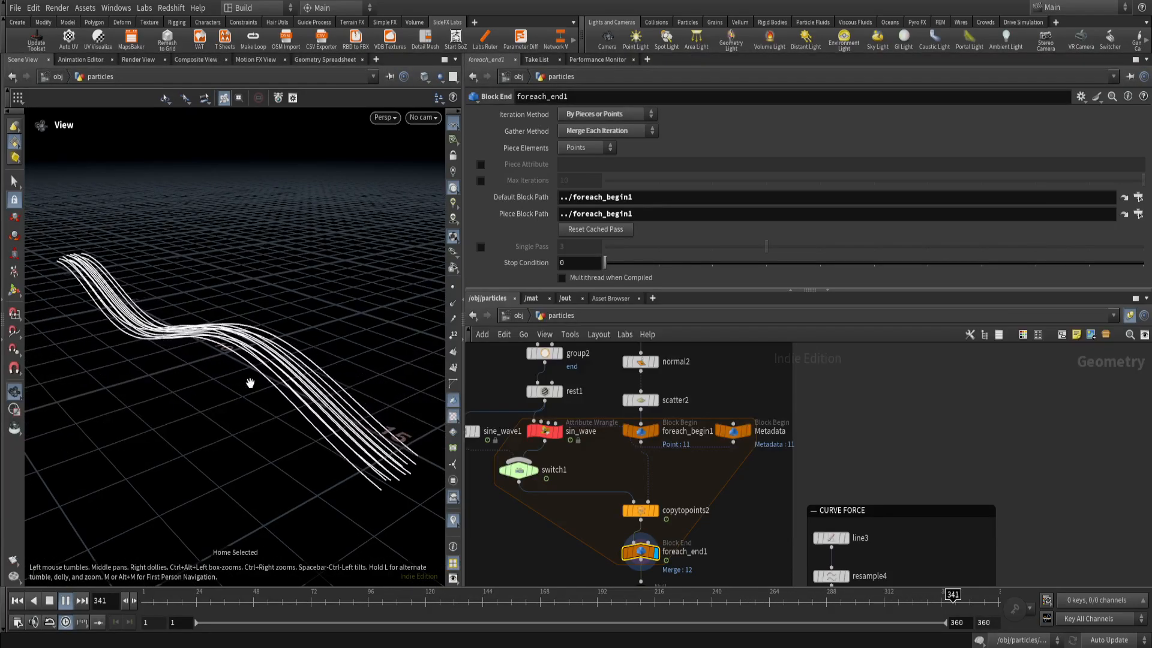
drag(255, 385, 181, 349)
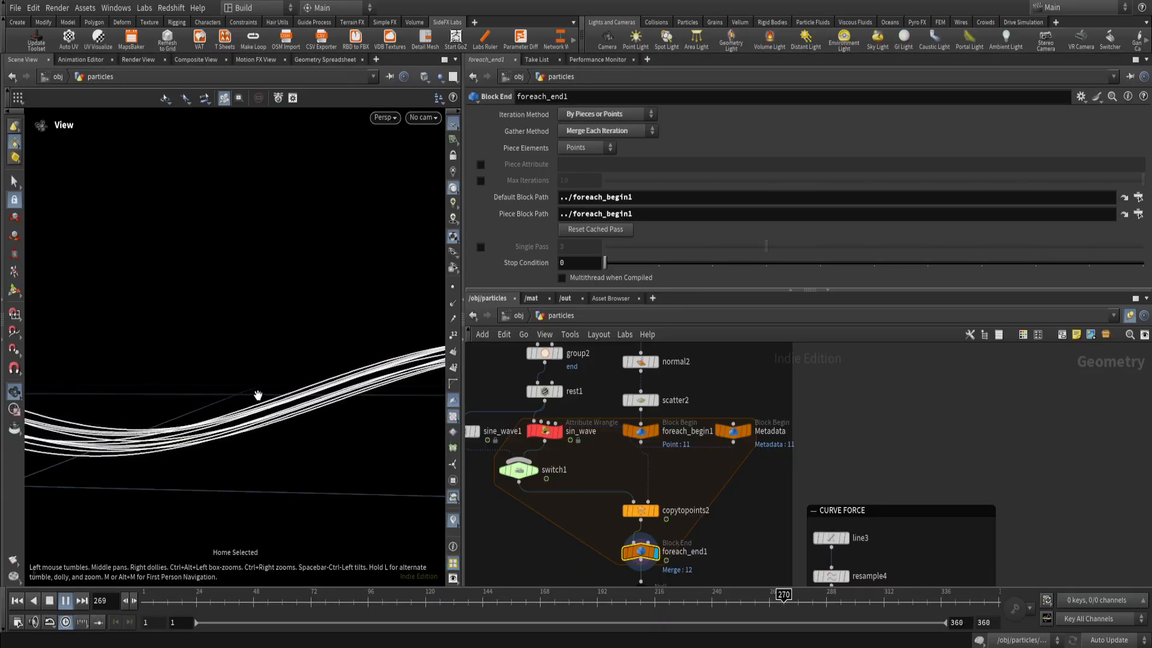
right_drag(257, 396, 313, 413)
middle_drag(315, 415, 296, 426)
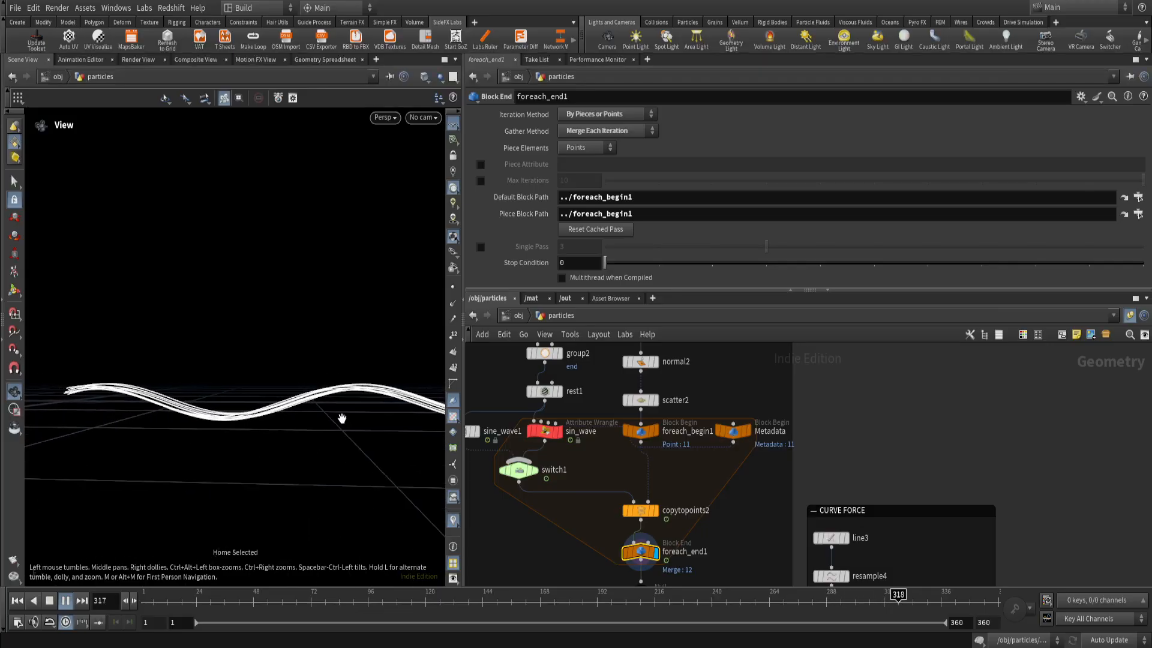
Set the fit01 minimum in sin_wave's randomization line to 0.5 and replay the animation from frame 1.
drag(337, 411, 287, 405)
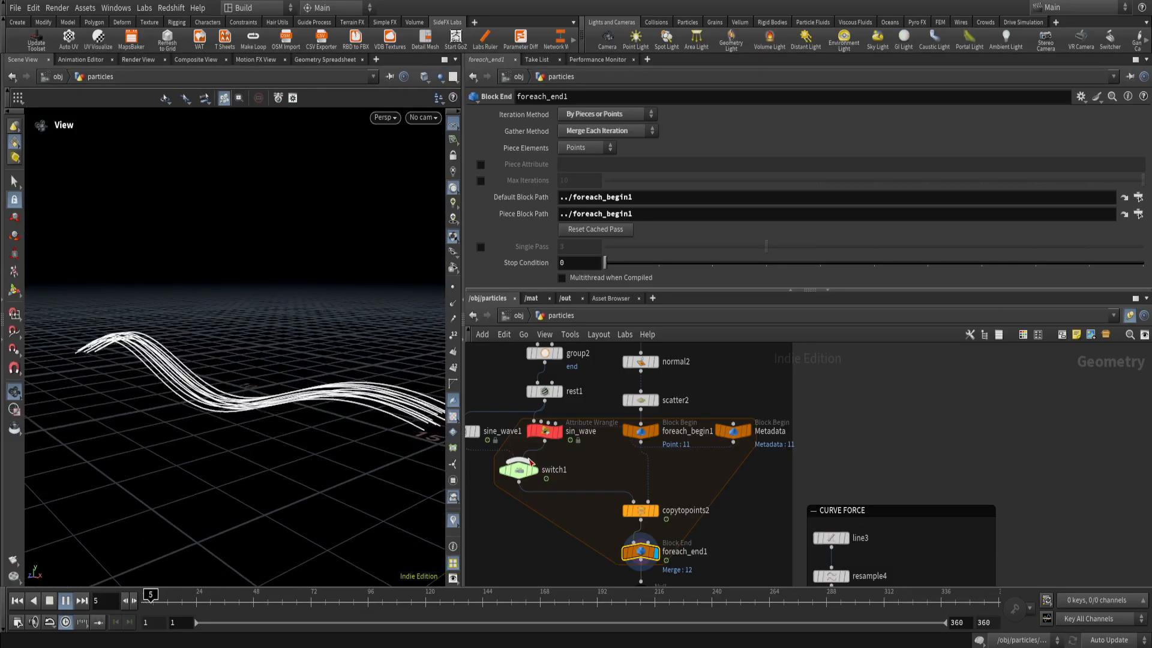
click(544, 431)
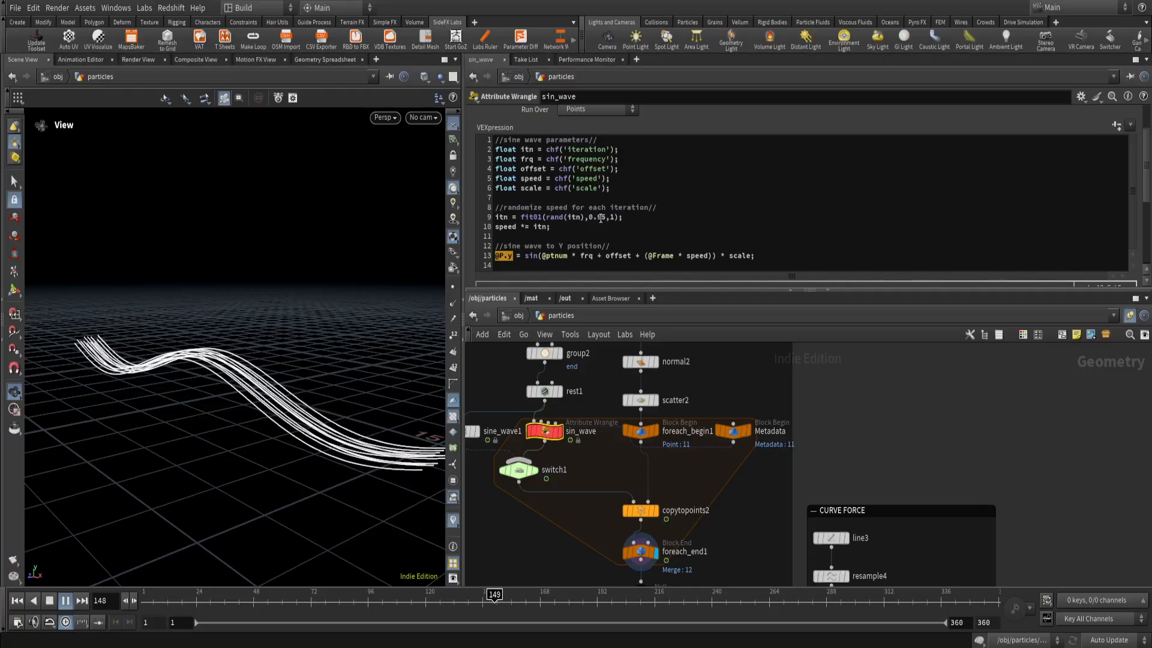
click(600, 217)
key(BackSpace)
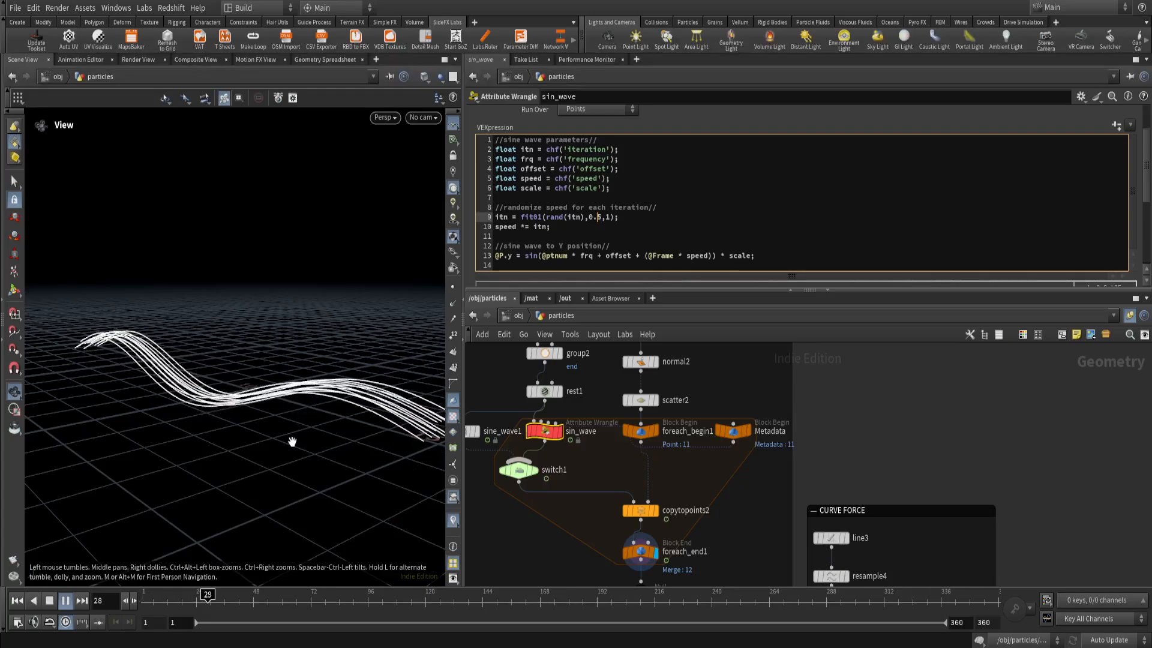
middle_drag(307, 439, 252, 444)
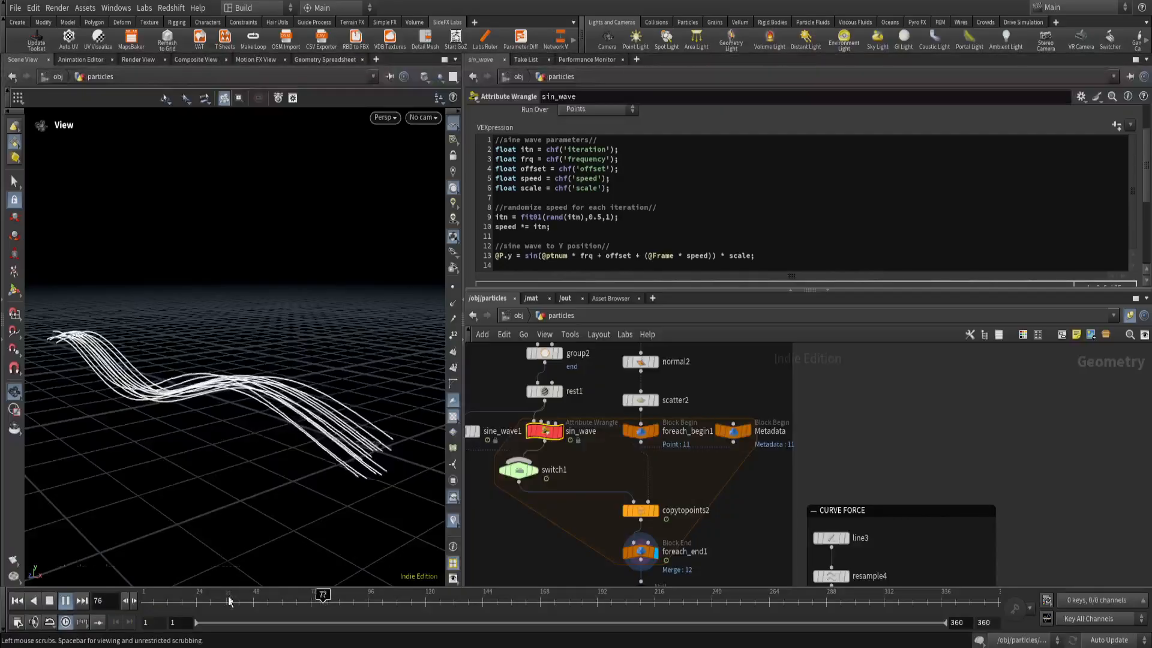
drag(204, 600, 130, 607)
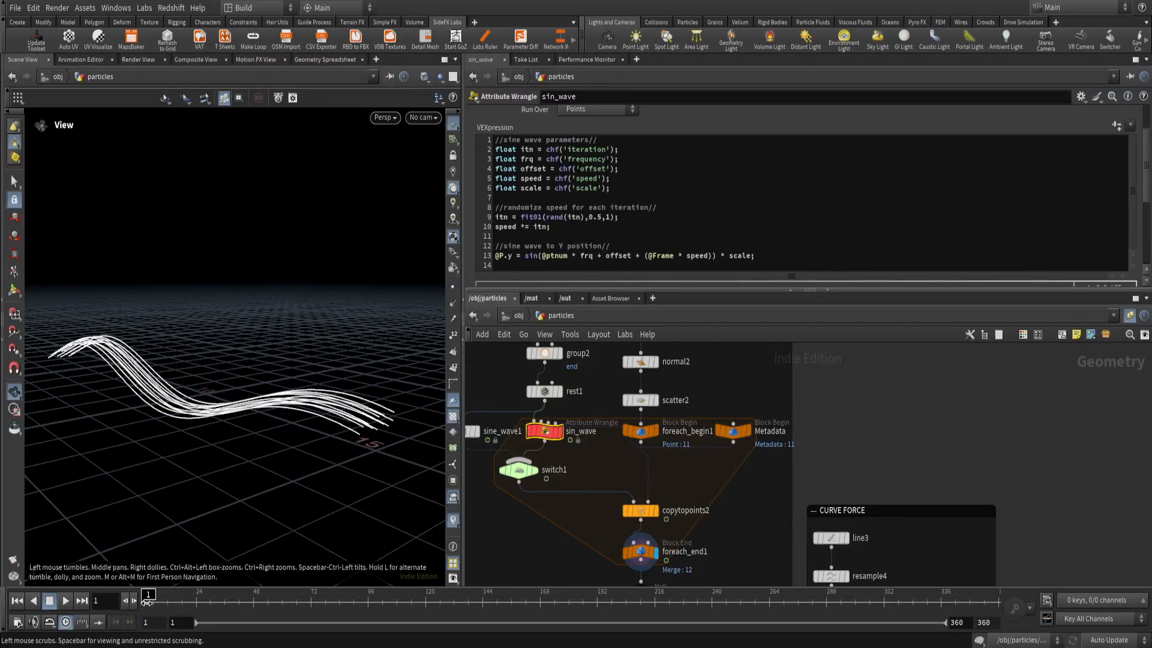
click(65, 604)
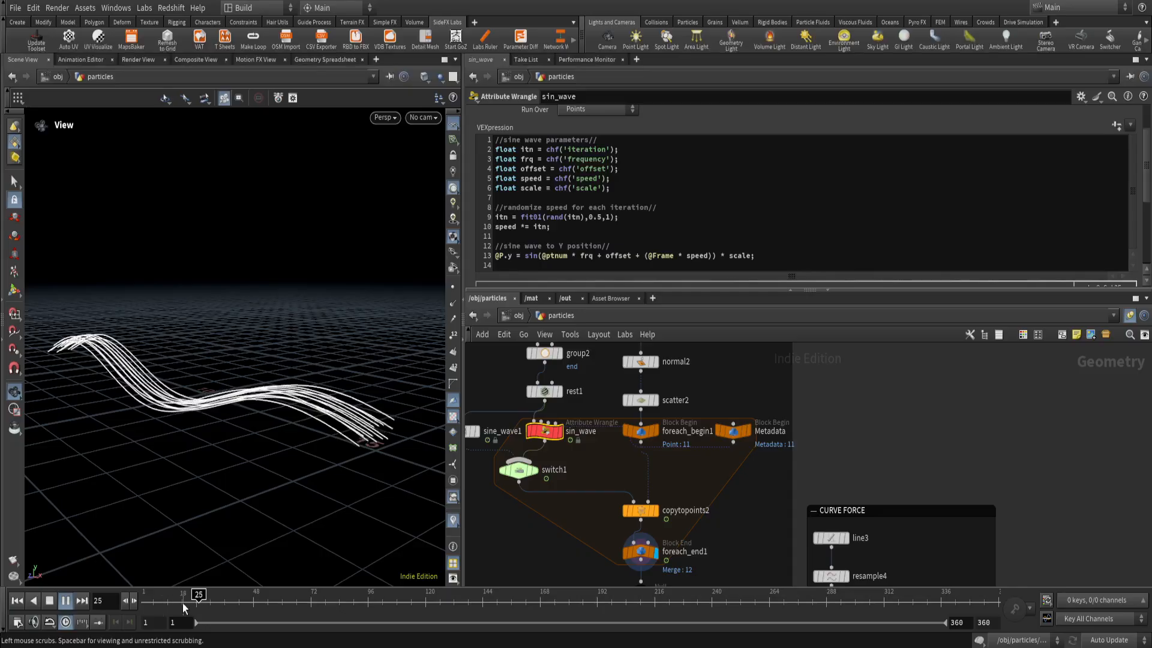
Inspect the curves' stronger speed variation up close and from several angles during playback.
drag(287, 474, 288, 439)
scroll(289, 439, down, 2)
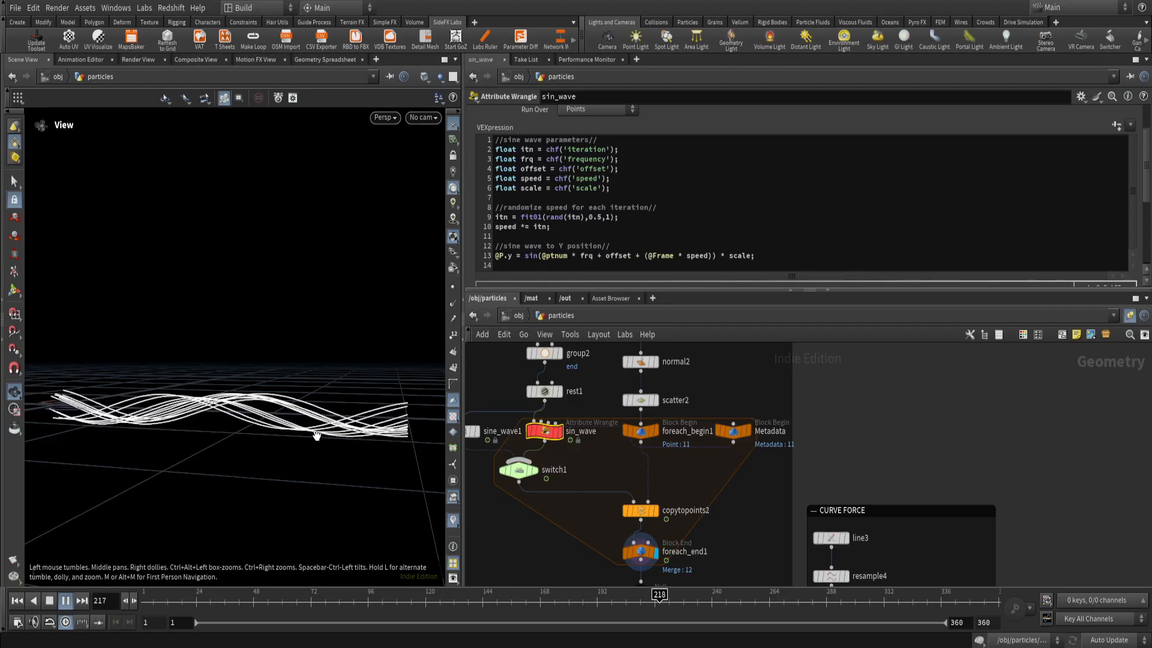
scroll(320, 442, up, 2)
drag(324, 447, 274, 442)
scroll(271, 443, up, 2)
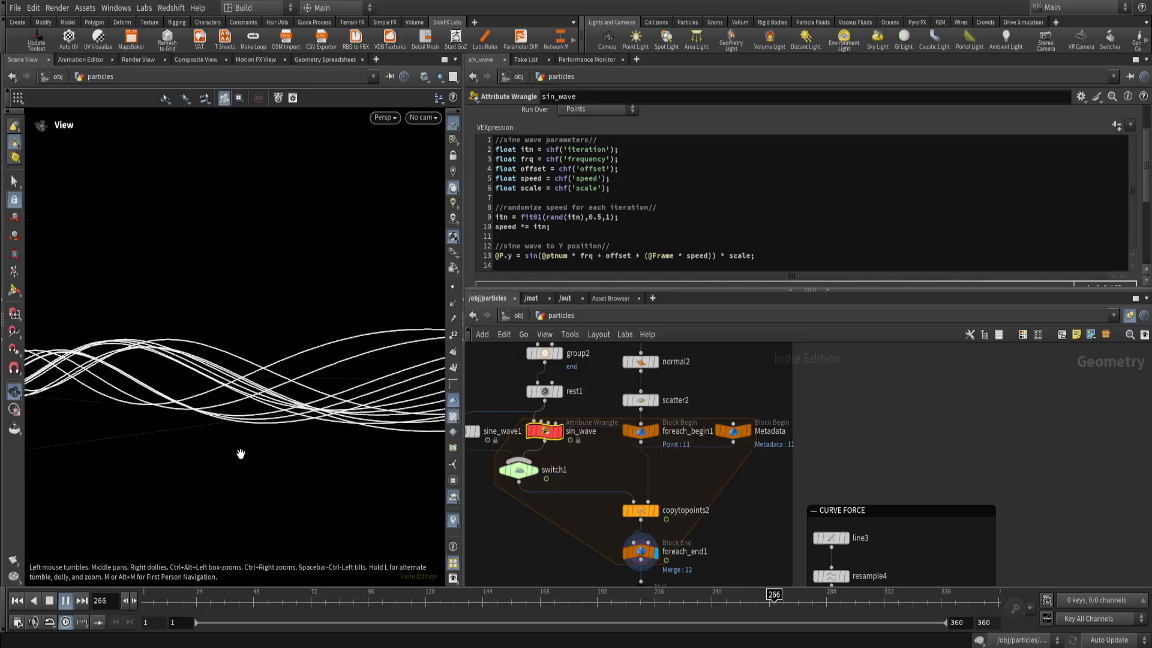
middle_drag(240, 455, 266, 471)
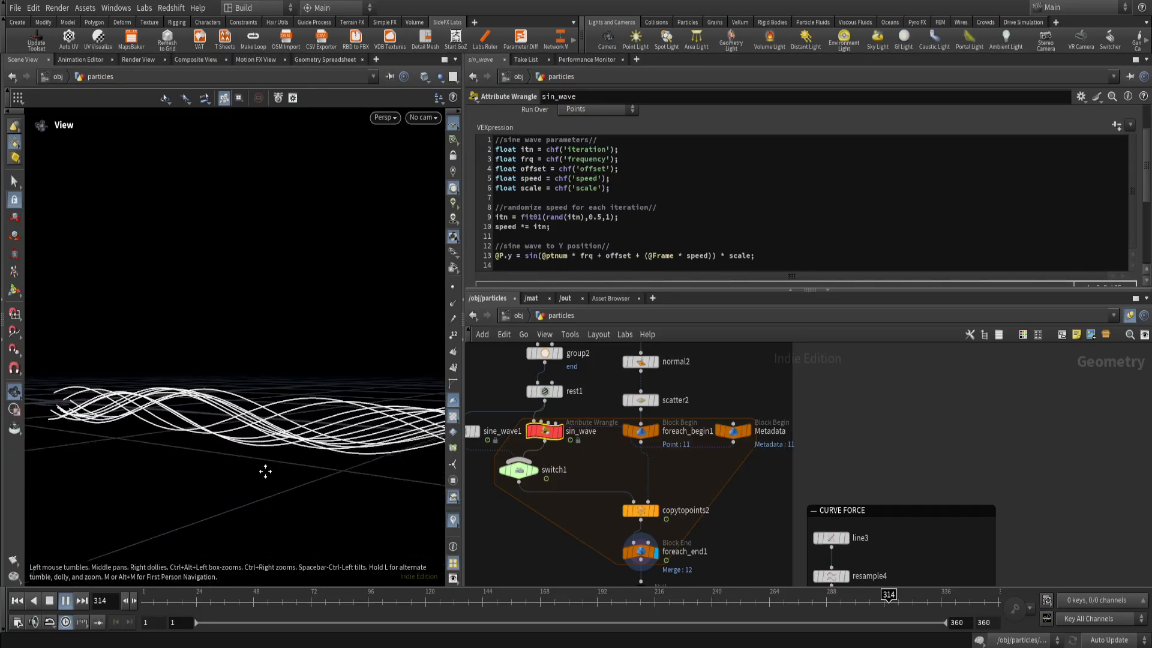
mouse_move(266, 472)
mouse_down()
mouse_move(244, 470)
mouse_move(257, 470)
mouse_up()
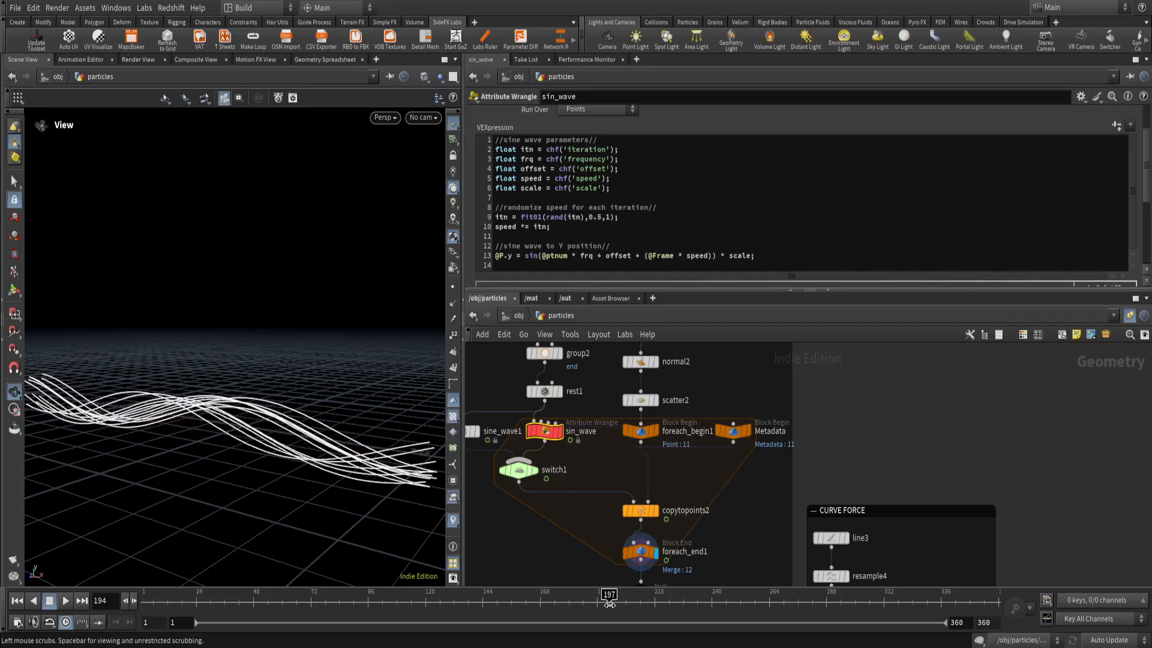
Return to frame 1, restore the fit01 minimum in sin_wave to 0.95 and scrub the timeline to frame 156.
click(155, 600)
click(144, 599)
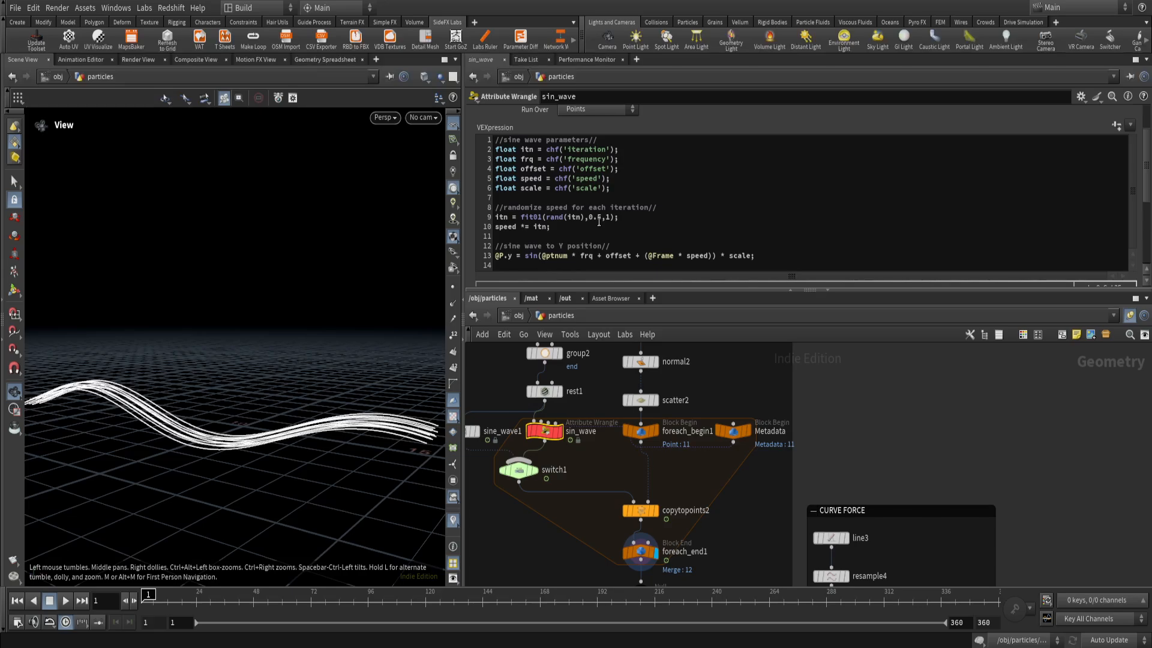
click(597, 217)
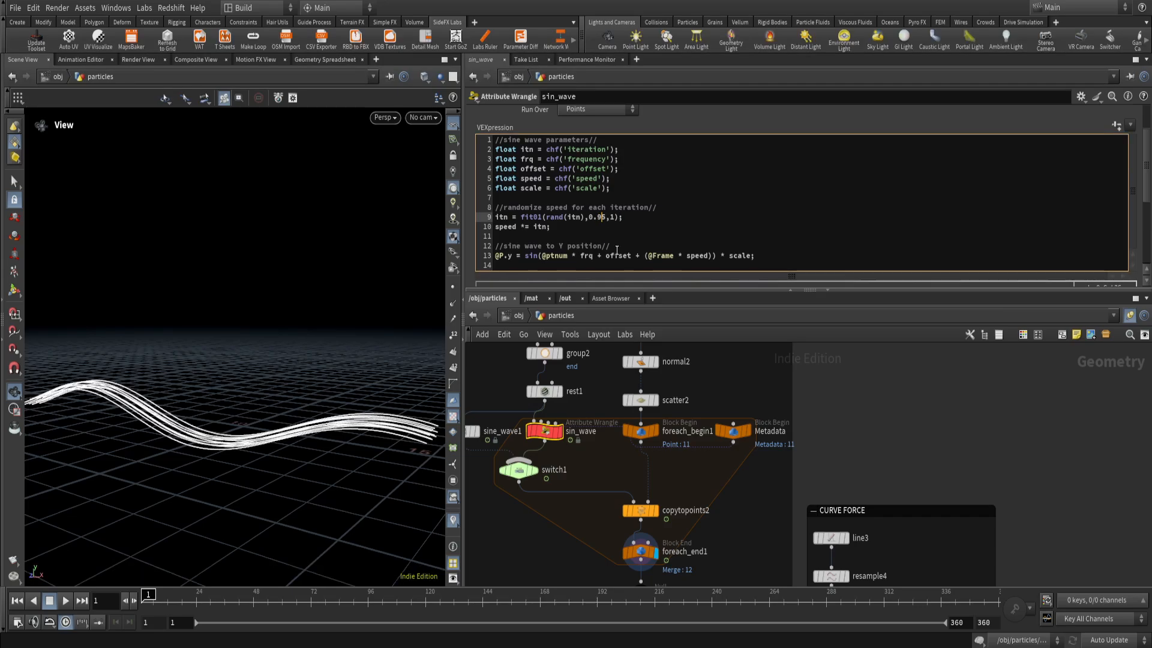
drag(229, 603, 514, 603)
scroll(168, 404, up, 3)
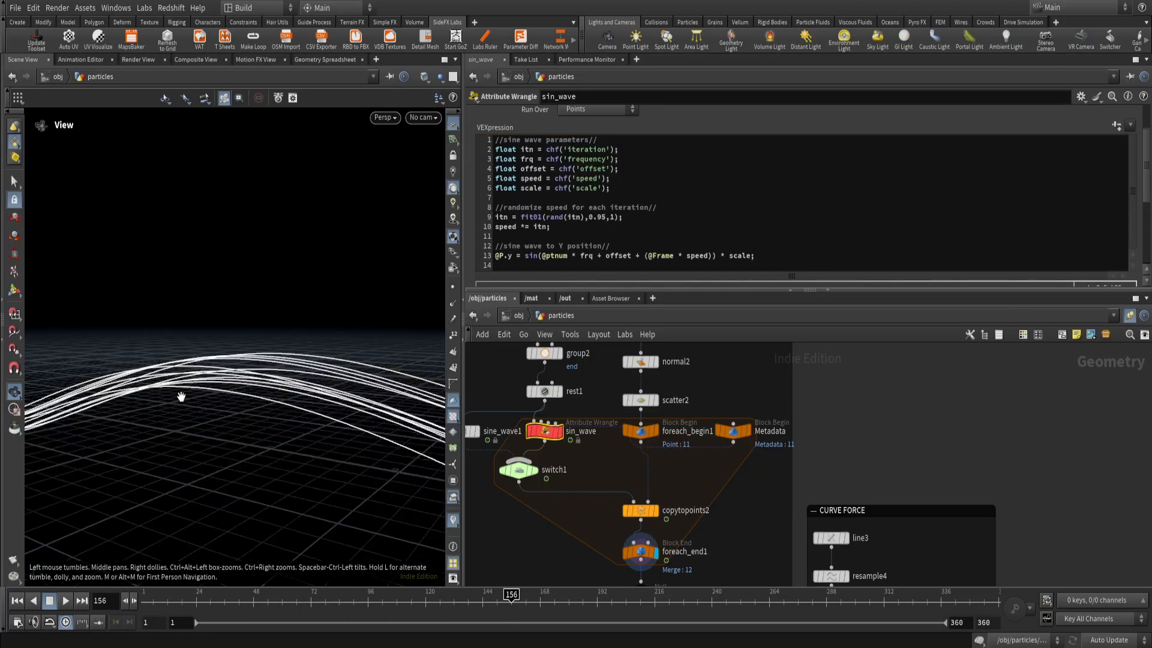
drag(193, 386, 247, 436)
Display the OUT_CURVE null below foreach_end1 and scrub the timeline to frame 157.
middle_drag(733, 538, 713, 475)
scroll(692, 491, down, 3)
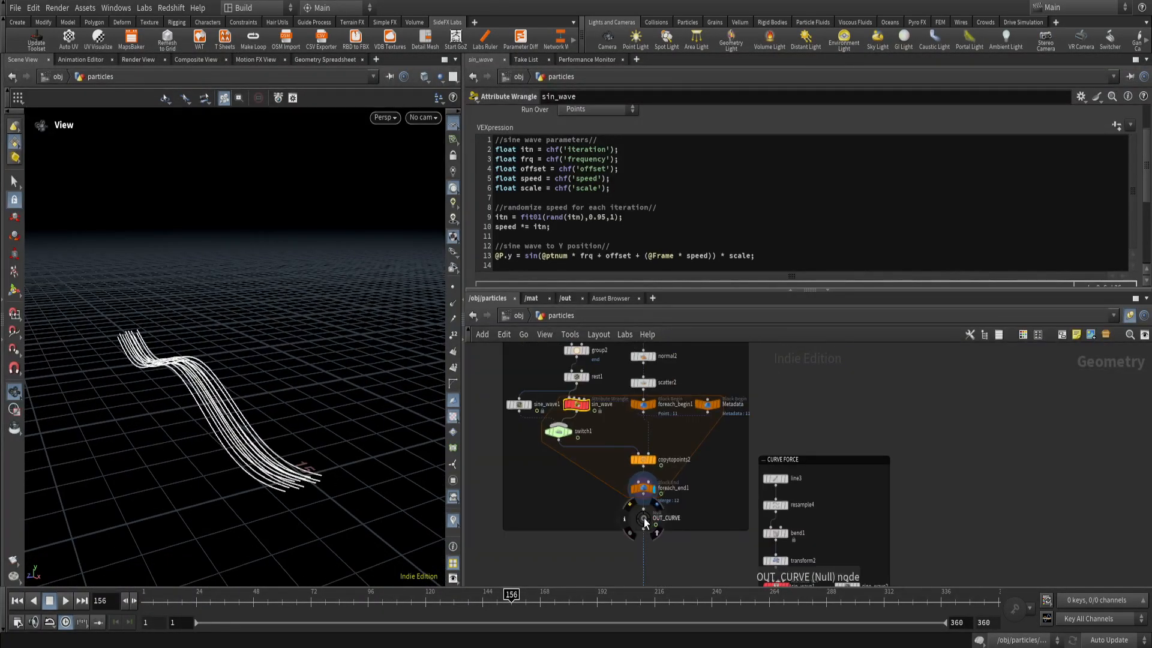
click(655, 507)
drag(185, 593, 513, 594)
Set switch1's Select Input to 0 so that it passes on sine_wave1.
shift+click(520, 405)
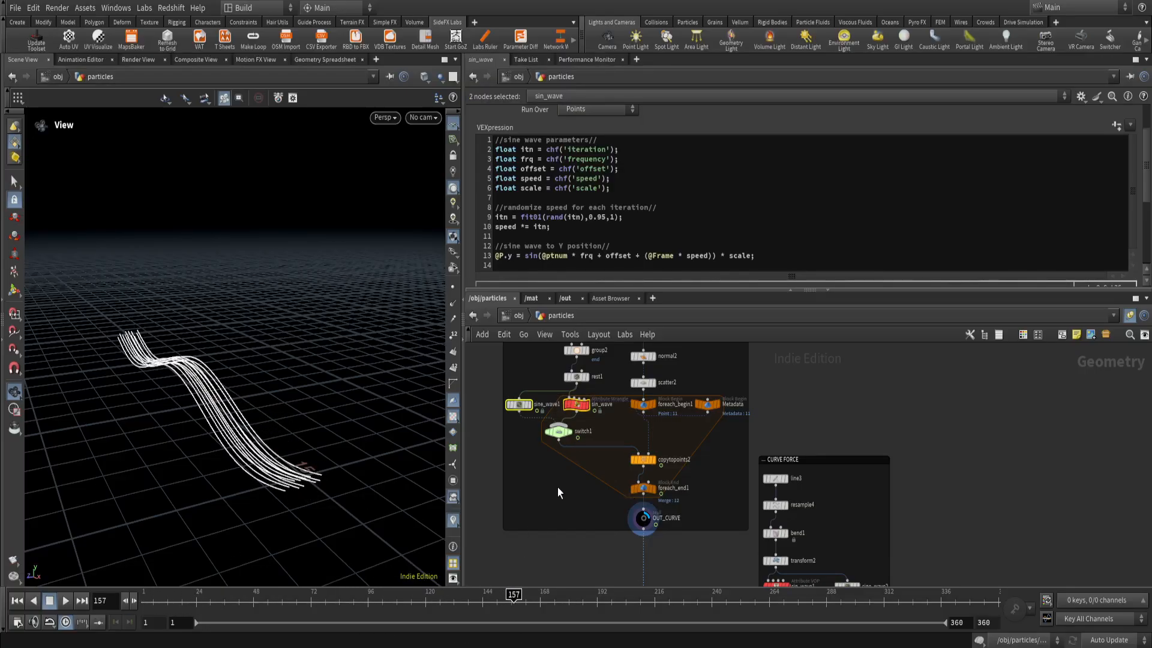
click(558, 431)
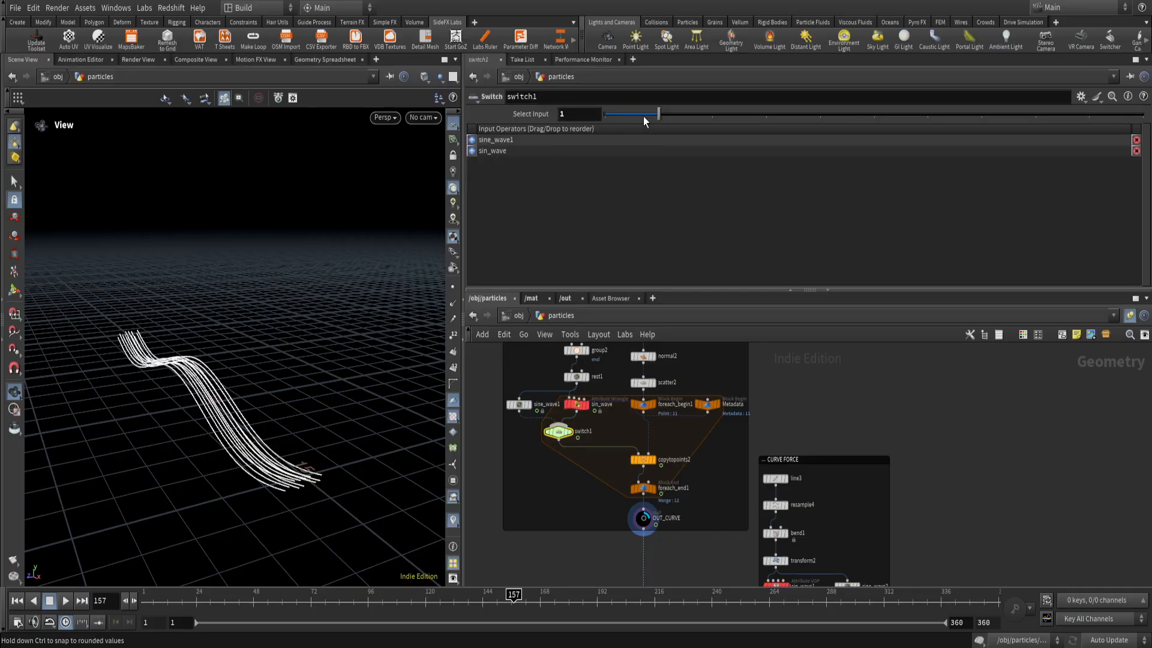
drag(643, 116, 588, 139)
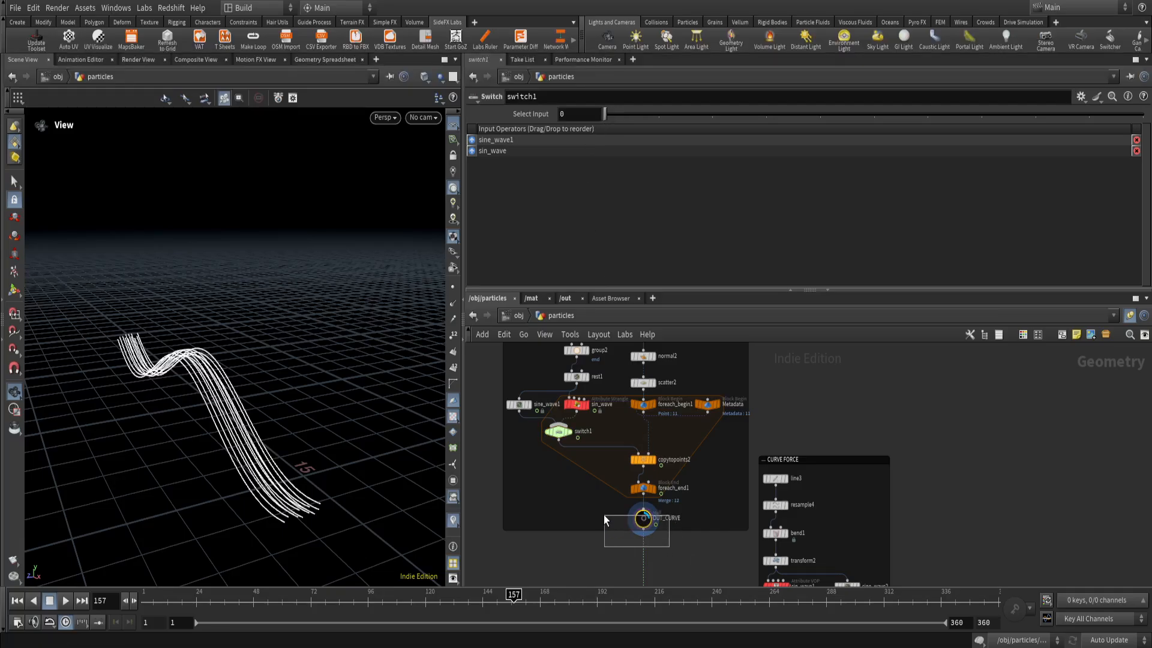
Select OUT_CURVE, play its curves from frame 1 while orbiting around them, and return to the first frame.
drag(604, 516, 602, 514)
click(144, 604)
click(67, 602)
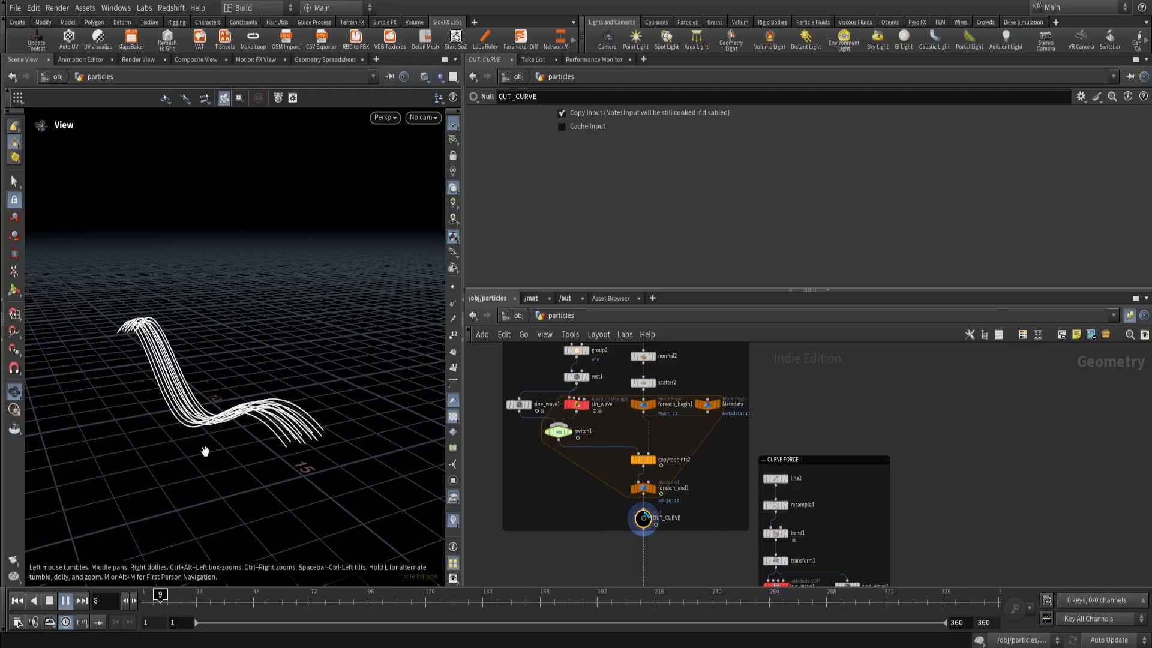
drag(204, 451, 242, 436)
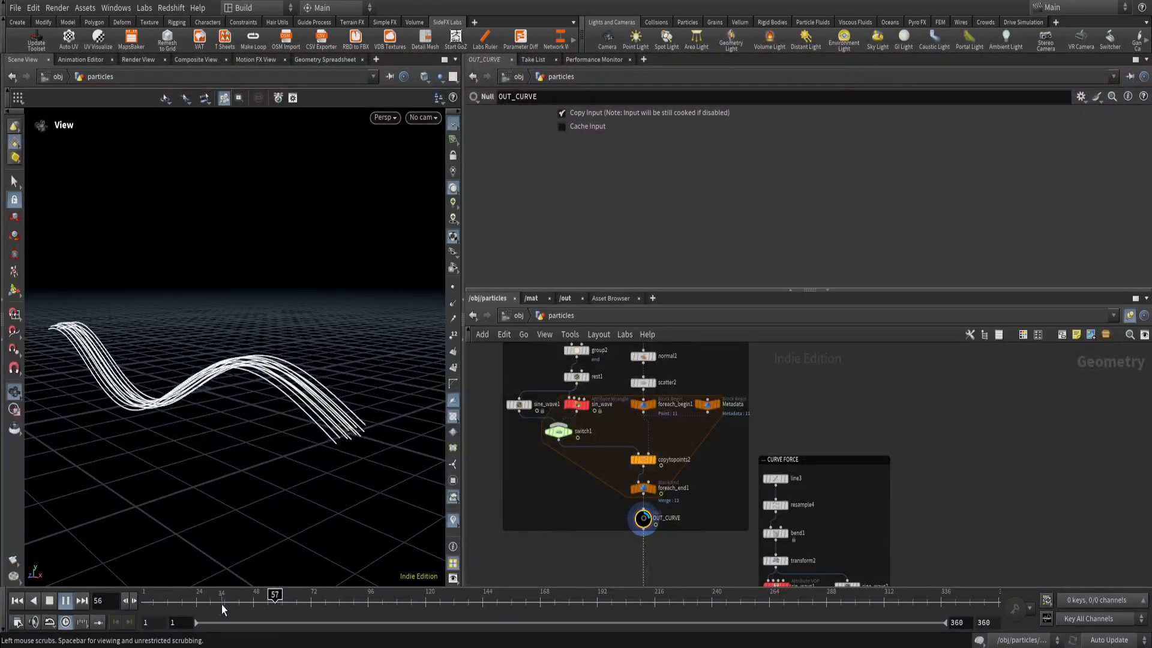
click(144, 604)
Examine how OUT_CURVE leads into the POP SIM network and where the CURVE FORCE network sits beside it.
right_drag(664, 533, 679, 530)
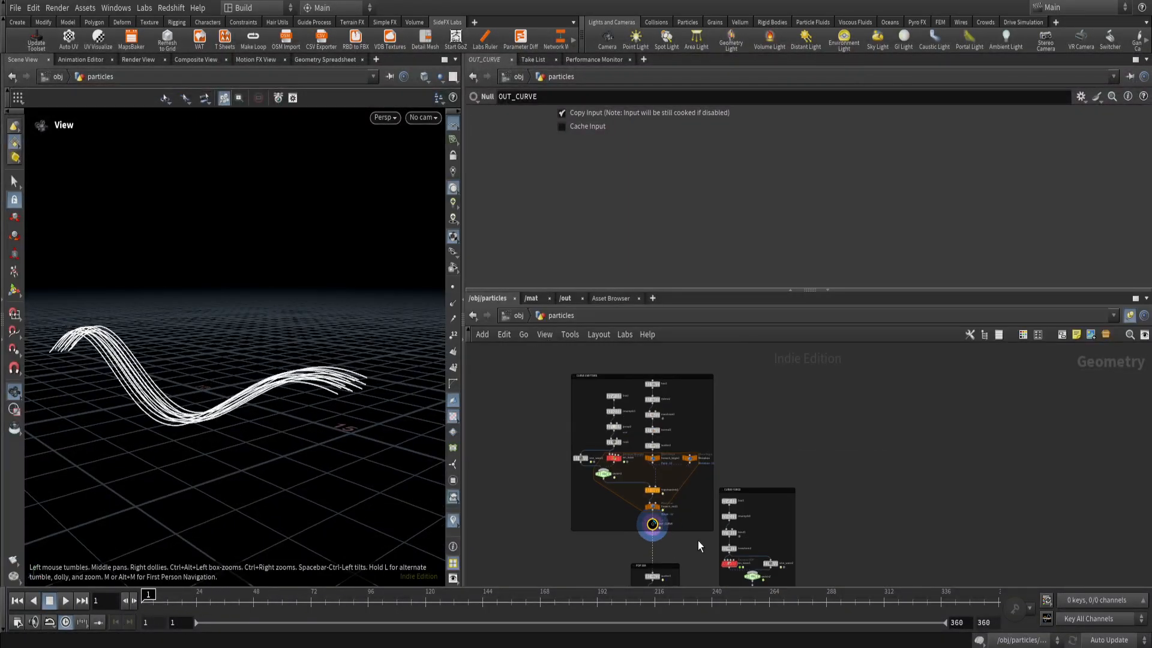
middle_drag(690, 535, 634, 418)
scroll(637, 496, up, 4)
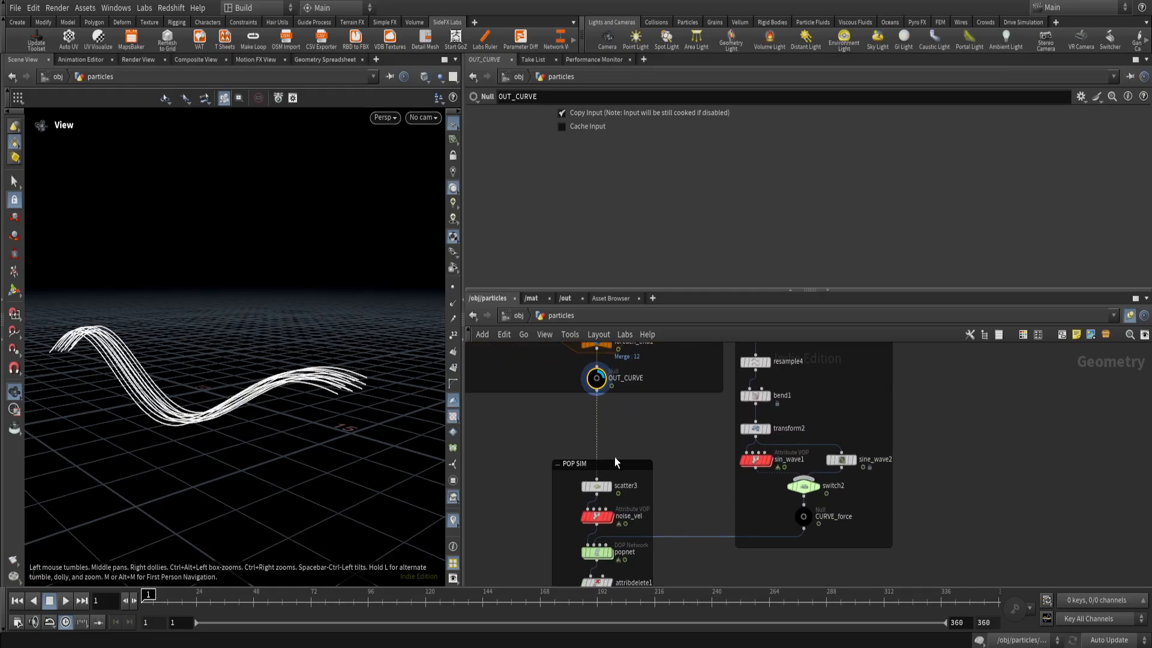
scroll(632, 445, up, 2)
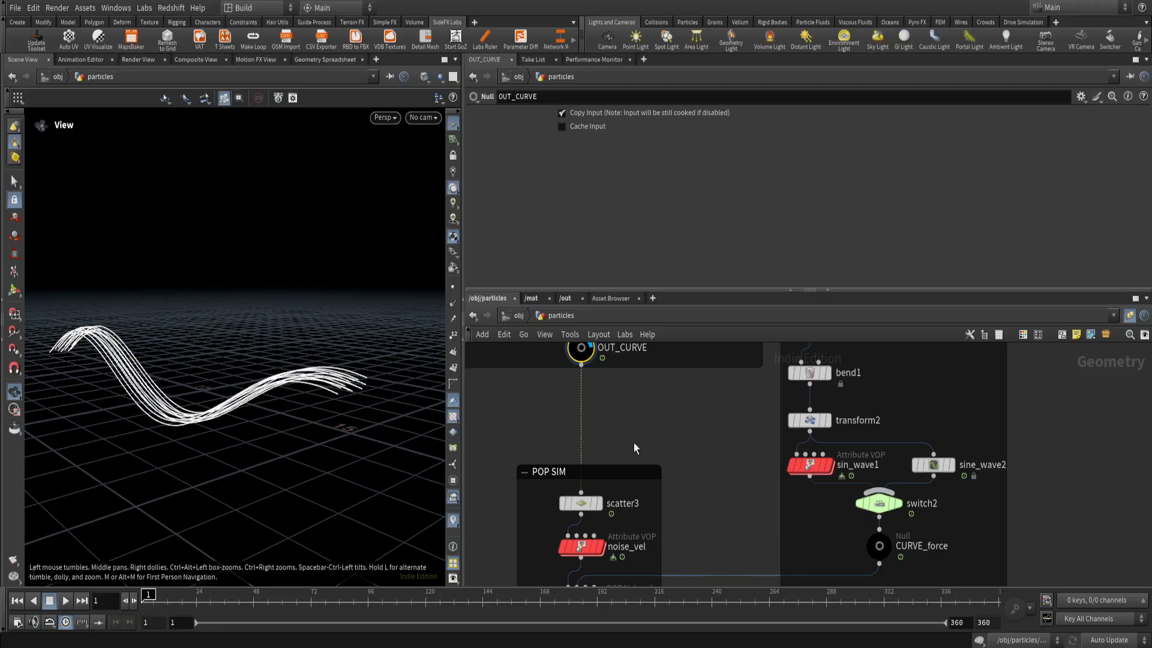
scroll(633, 449, down, 3)
middle_drag(647, 454, 653, 510)
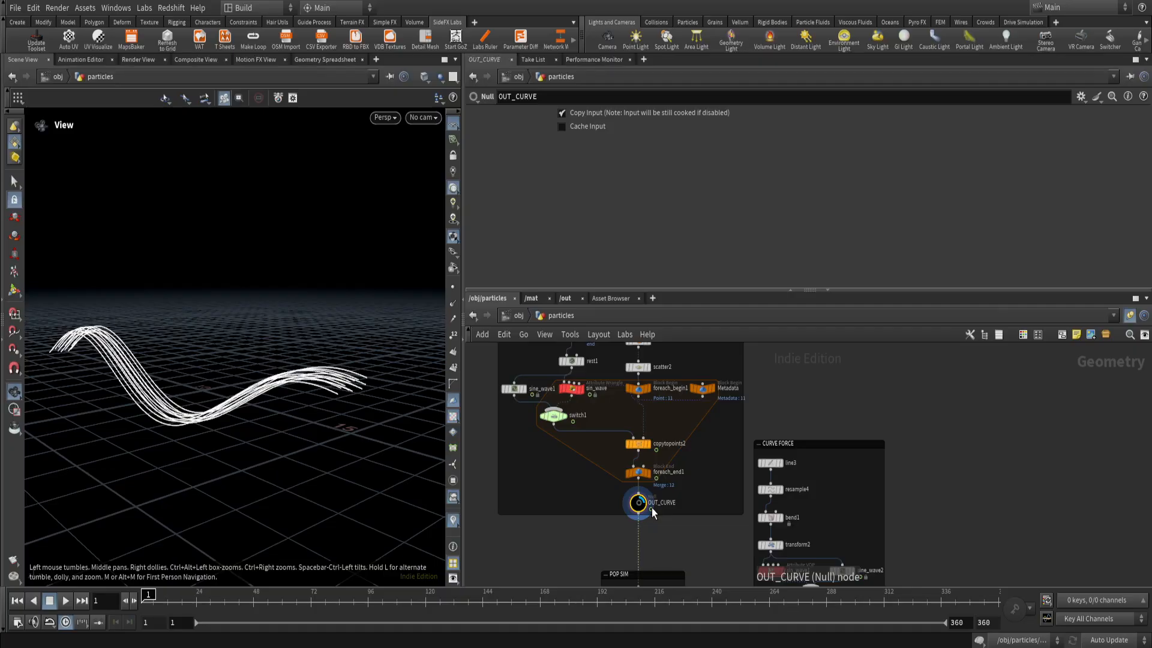
scroll(653, 523, up, 2)
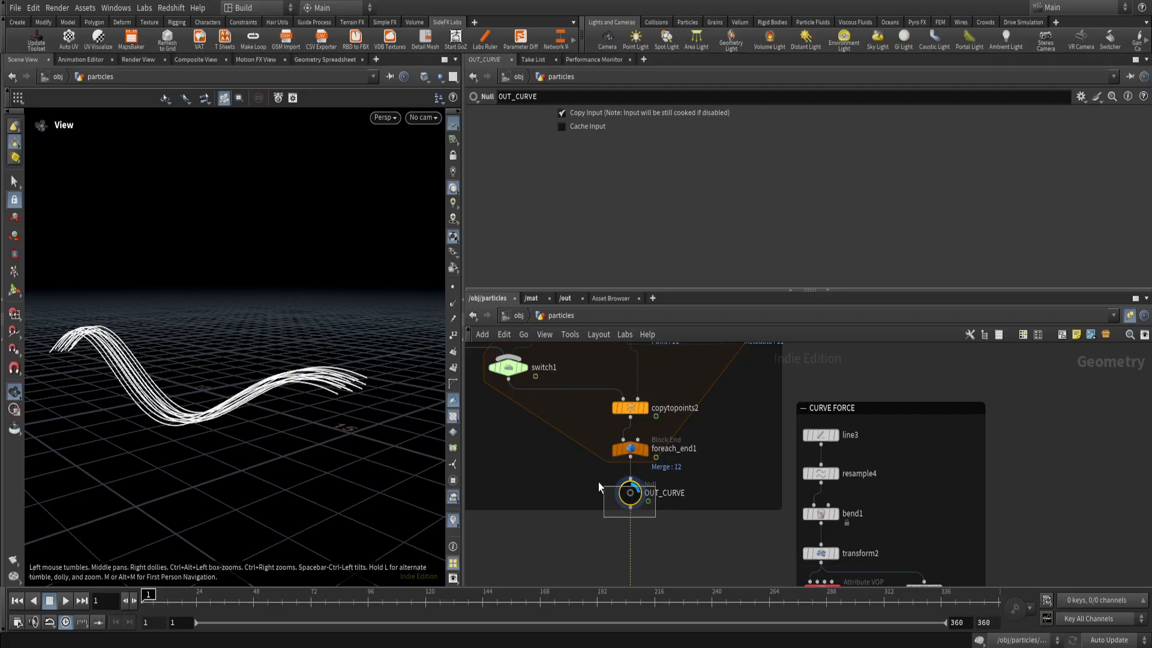
scroll(671, 524, down, 5)
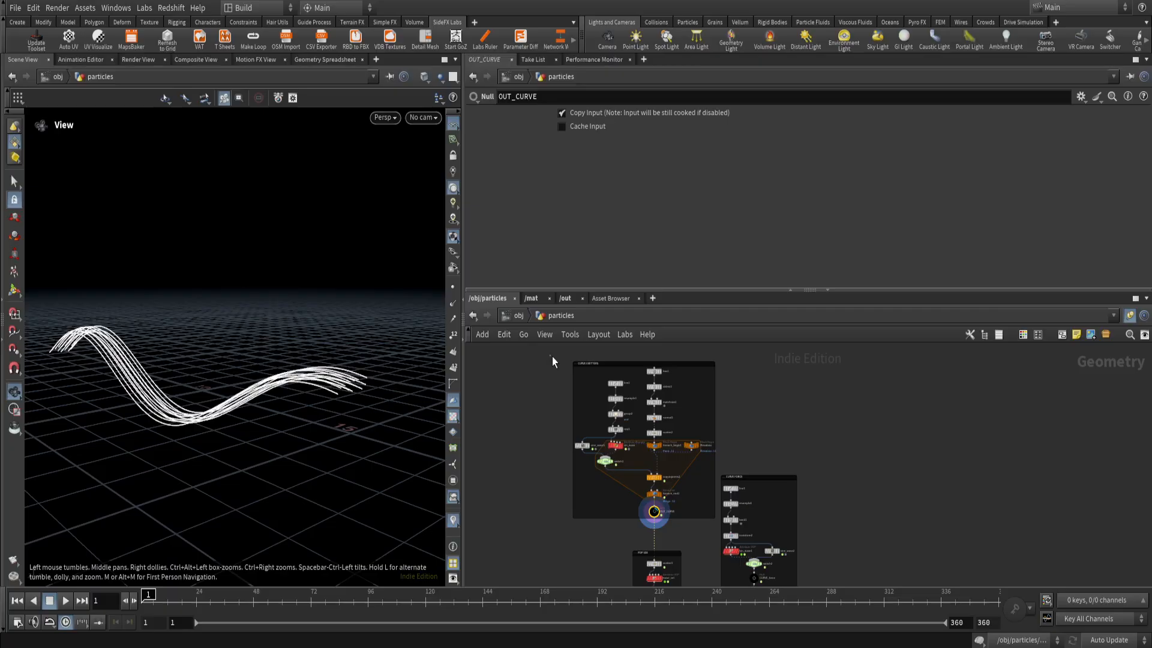
Select all nodes of the curve setup that ends in OUT_CURVE, clear the selection, and examine its output connection.
drag(551, 357, 719, 524)
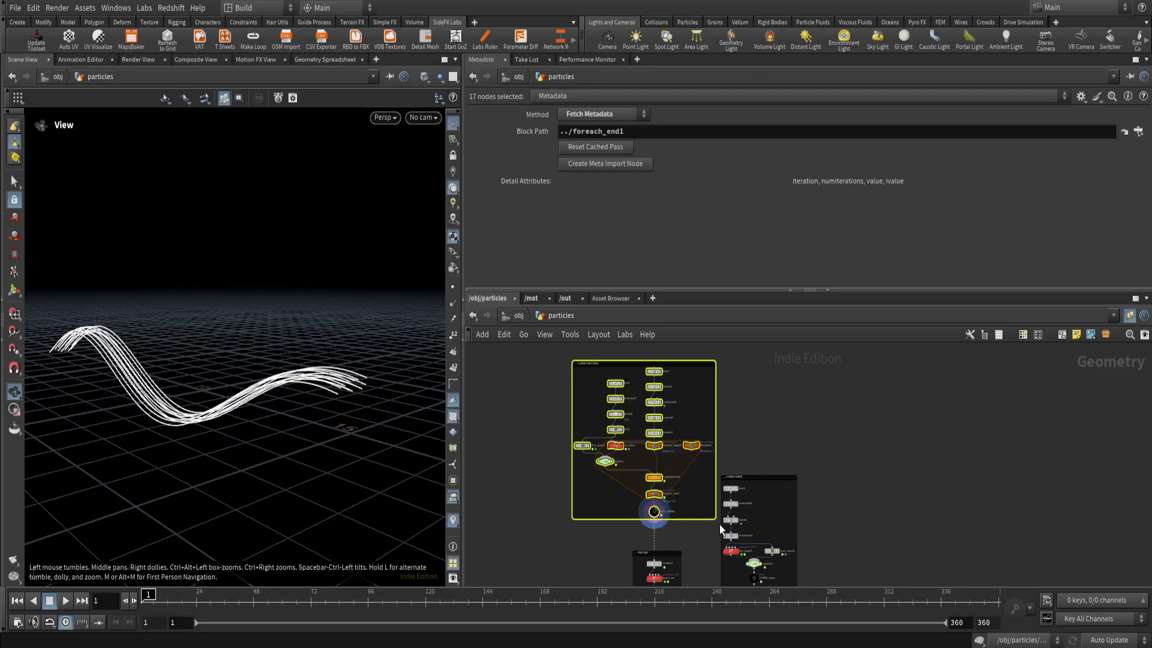
click(693, 534)
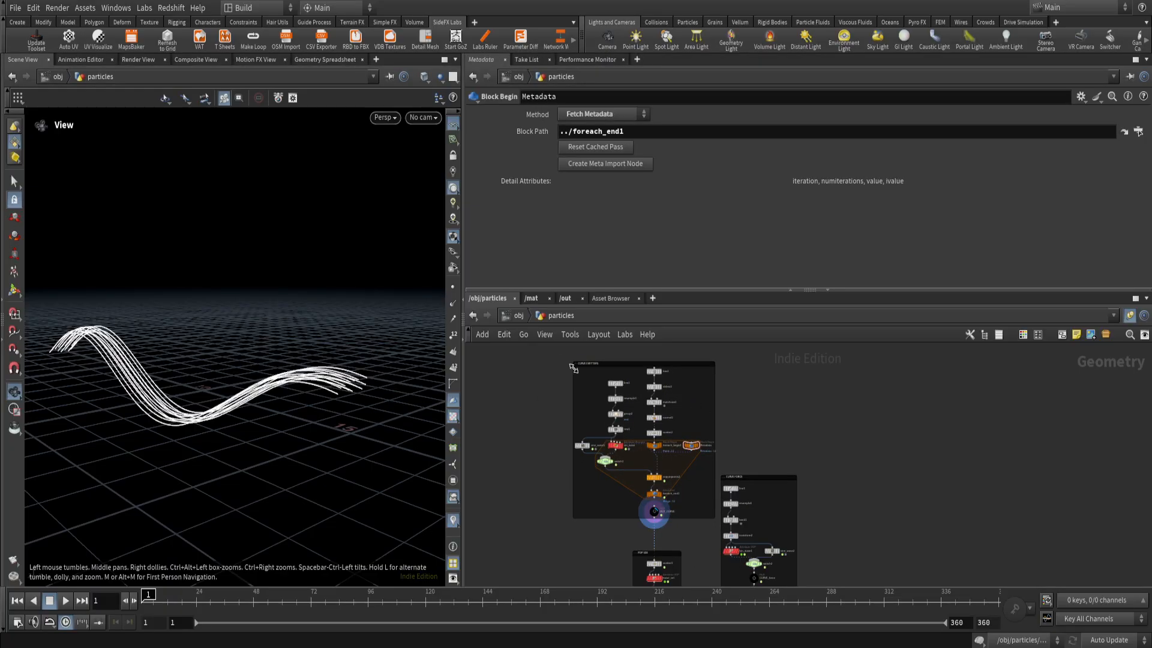
scroll(679, 531, up, 4)
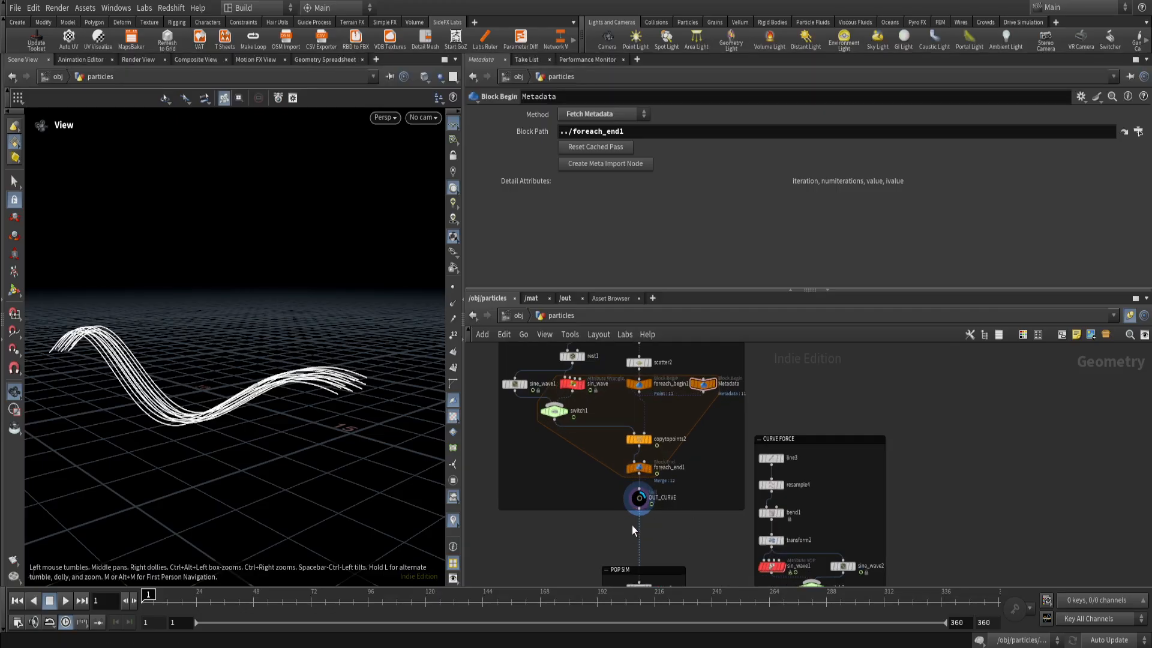
scroll(642, 507, up, 2)
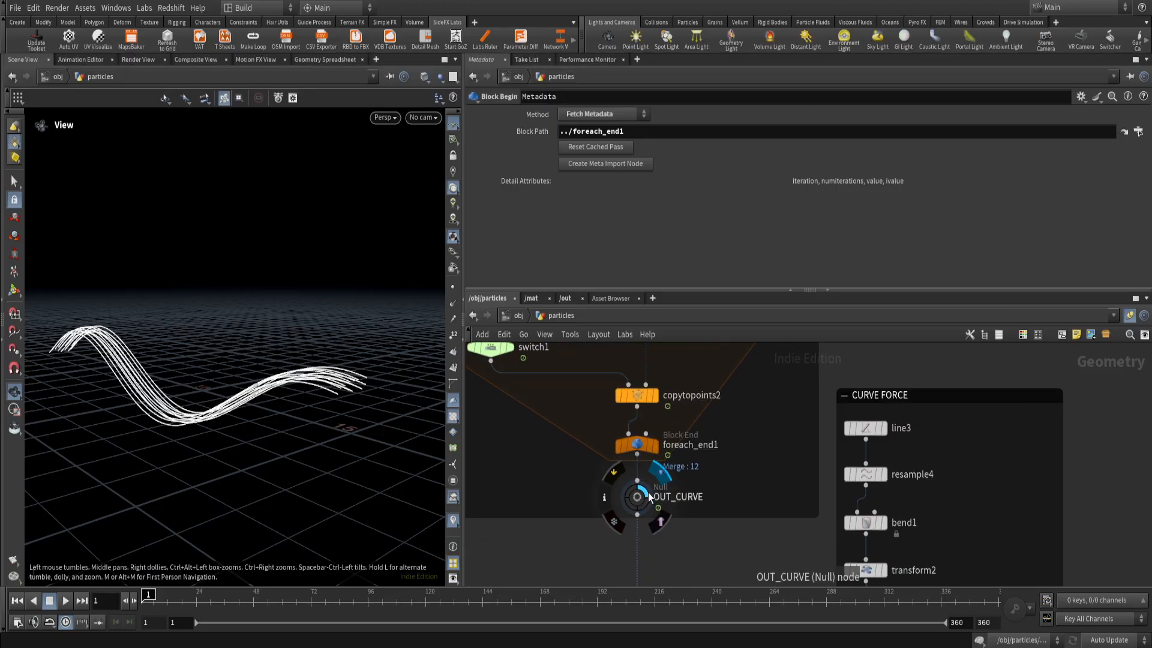
scroll(643, 499, down, 2)
scroll(643, 497, down, 3)
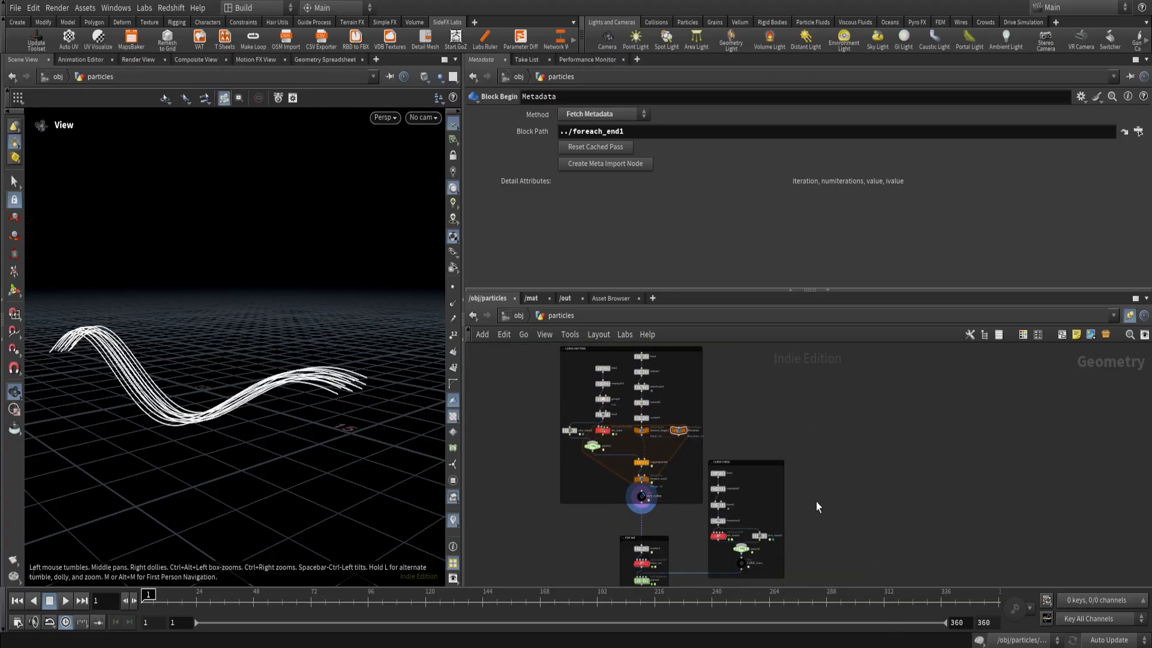
scroll(671, 507, up, 2)
scroll(664, 516, up, 3)
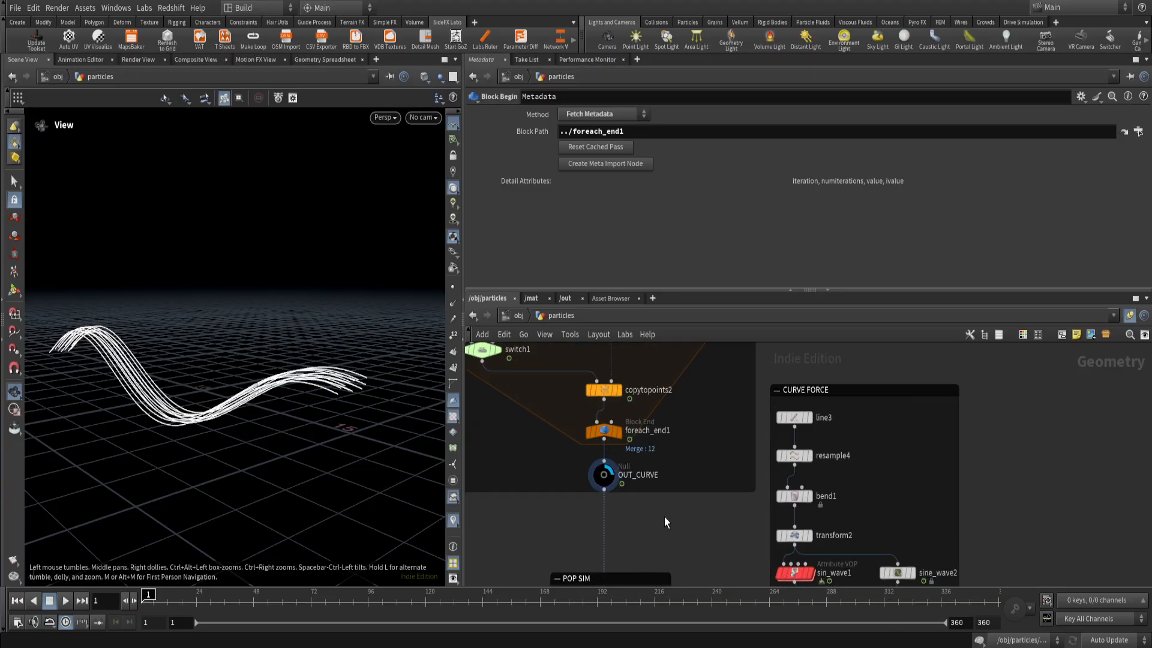
scroll(661, 508, down, 3)
Display and select scatter3 in the POP SIM network, and inspect its scatter parameters and points along the curves.
middle_drag(662, 520, 609, 415)
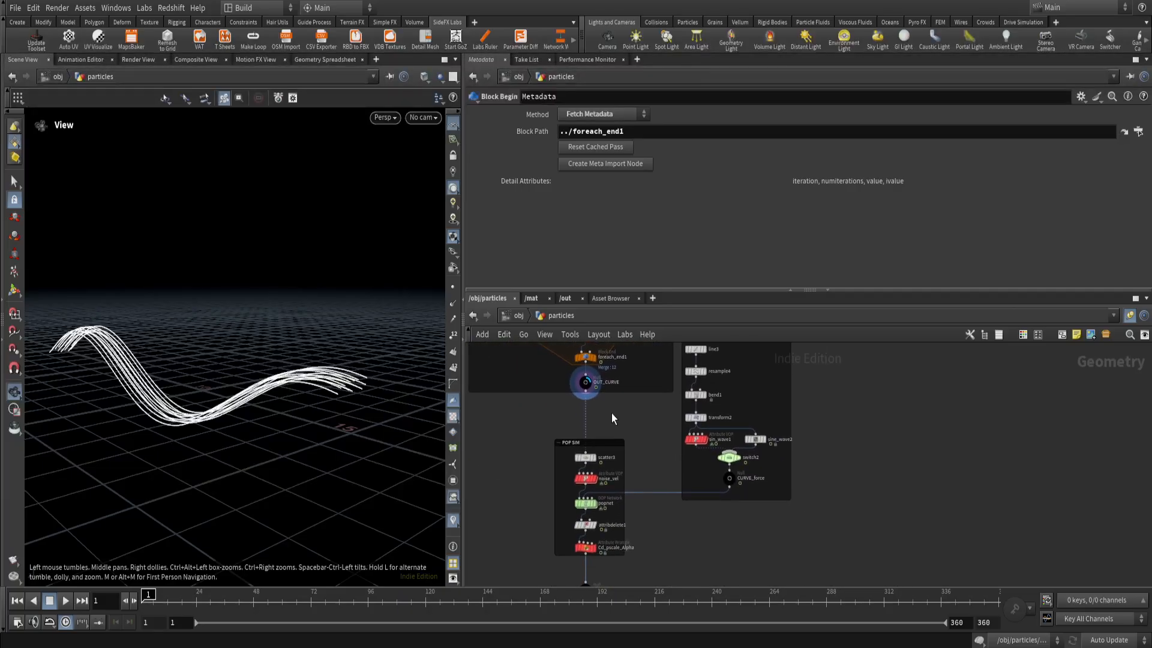
scroll(603, 423, up, 2)
middle_drag(256, 414, 332, 419)
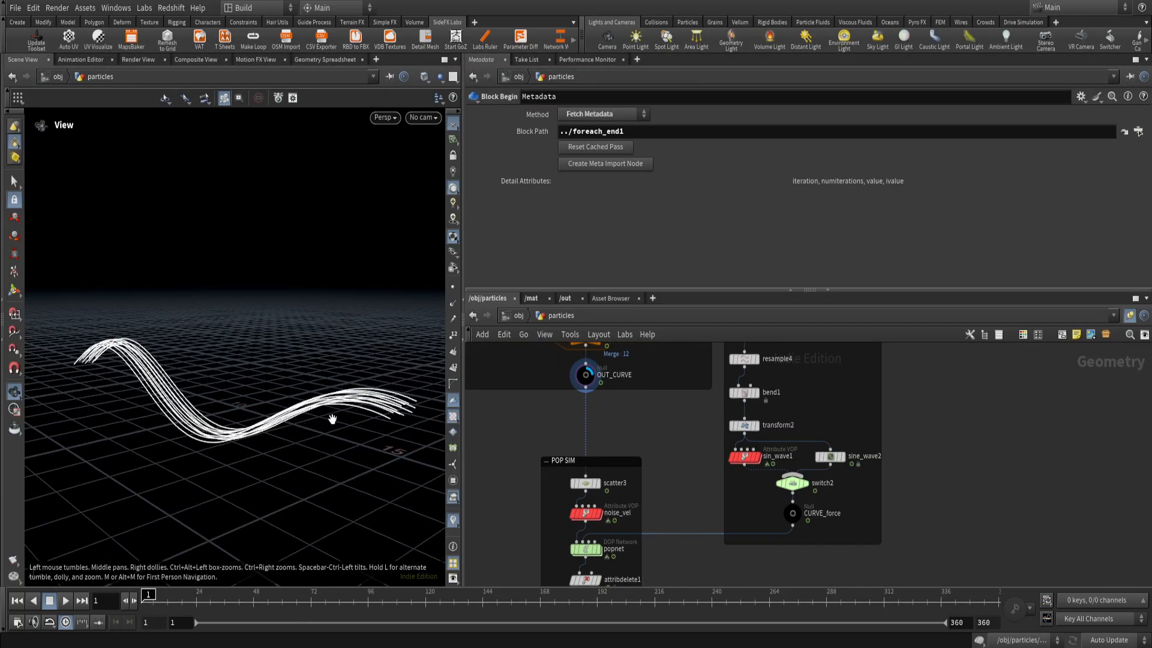
click(602, 485)
click(585, 483)
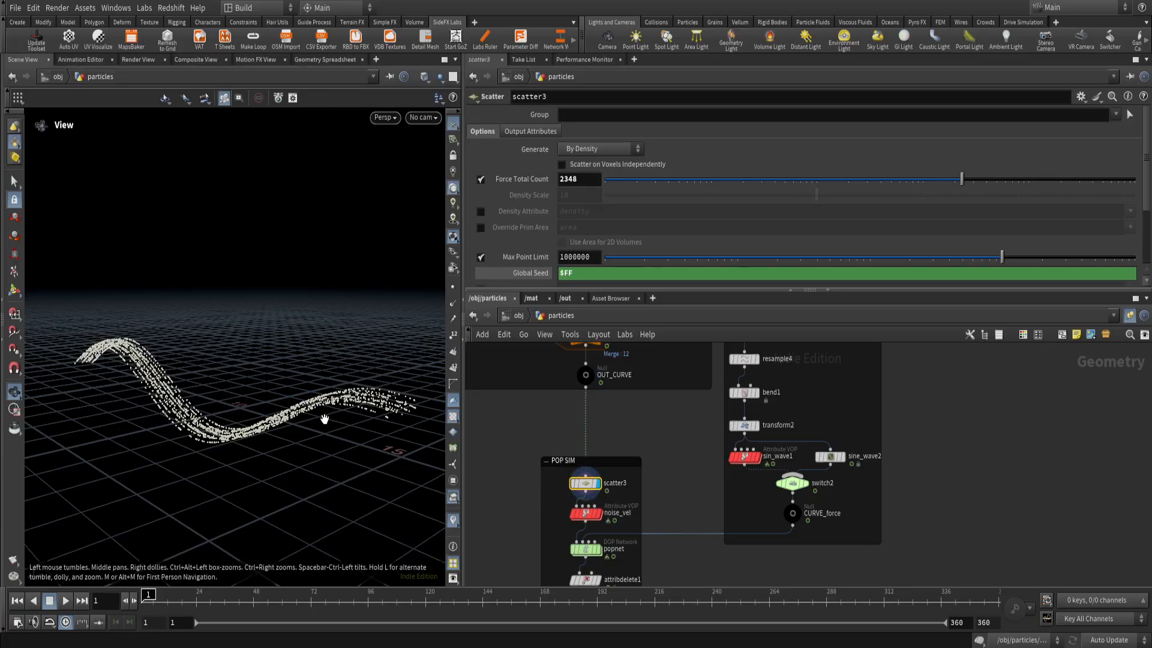
mouse_move(325, 418)
mouse_down()
mouse_move(360, 423)
mouse_move(318, 431)
mouse_up()
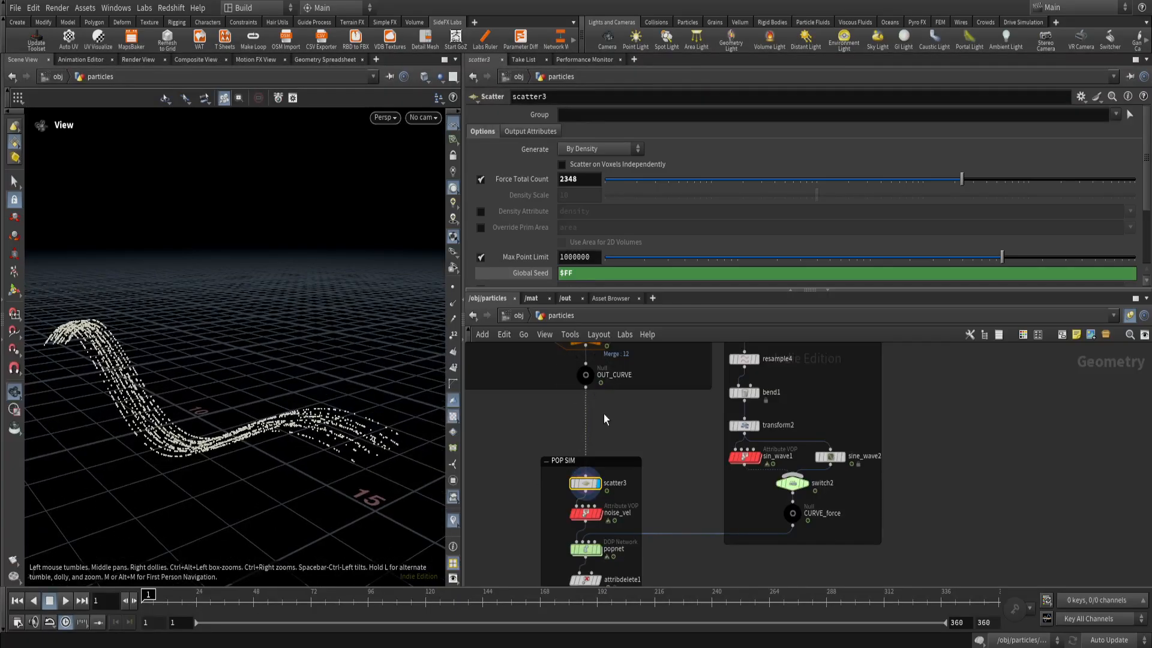
Display scatter2 in the emitters network to inspect its points, and return the display to scatter3 in POP SIM.
scroll(598, 427, down, 2)
scroll(604, 443, down, 3)
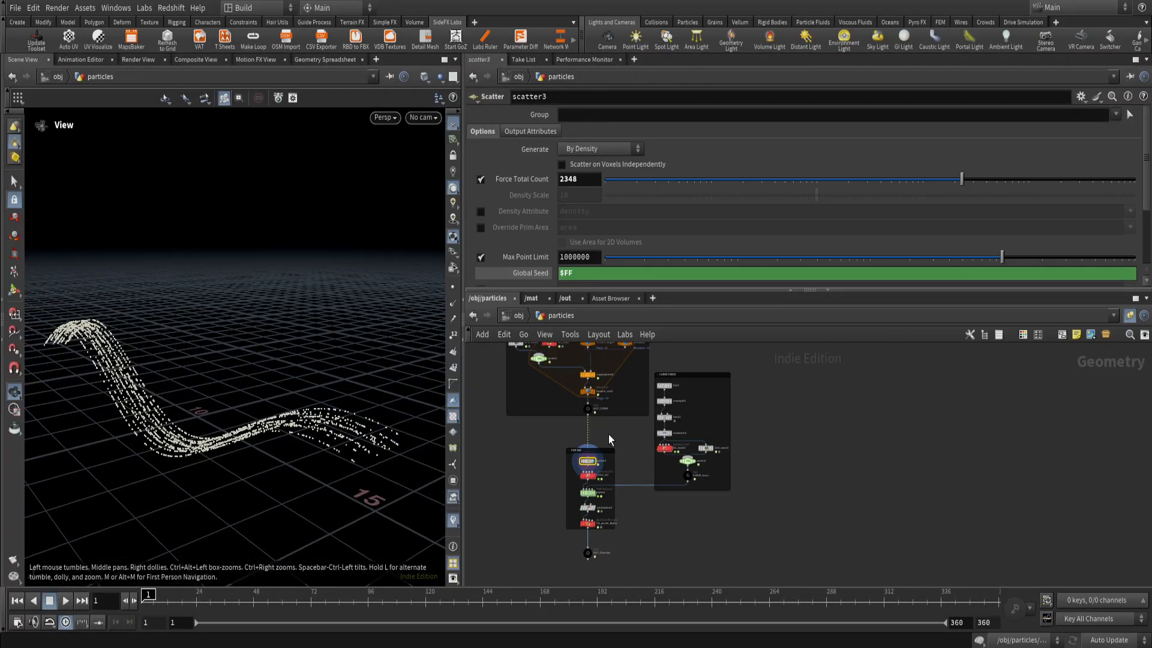
middle_drag(610, 384, 607, 498)
scroll(586, 466, up, 3)
click(585, 562)
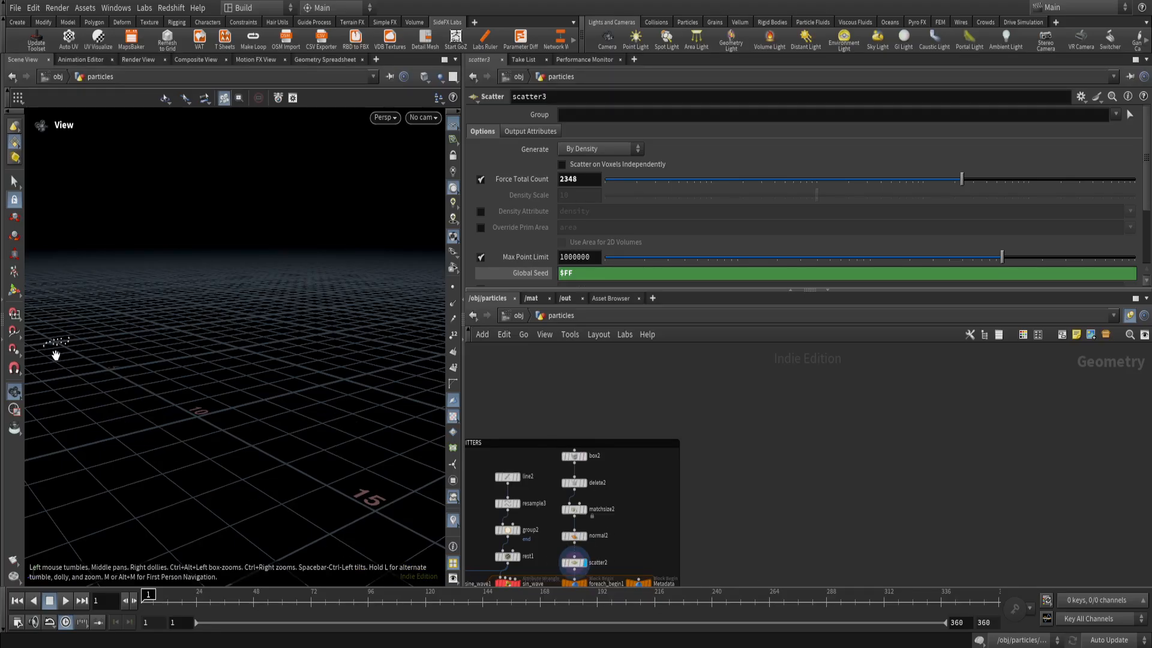
mouse_move(100, 361)
mouse_down()
mouse_move(89, 360)
mouse_move(142, 360)
mouse_move(94, 343)
mouse_up()
middle_drag(700, 553, 687, 432)
scroll(641, 543, up, 2)
click(625, 540)
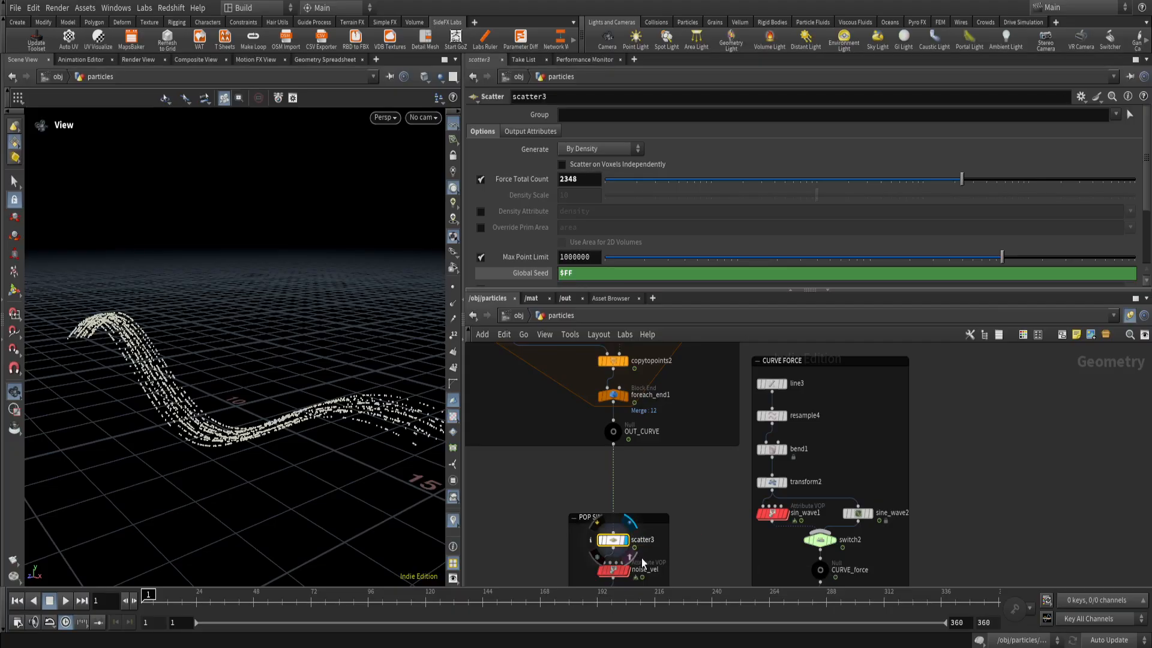
Play the scatter3 points from frame 1 while viewing them up close, and return to the first frame.
click(65, 601)
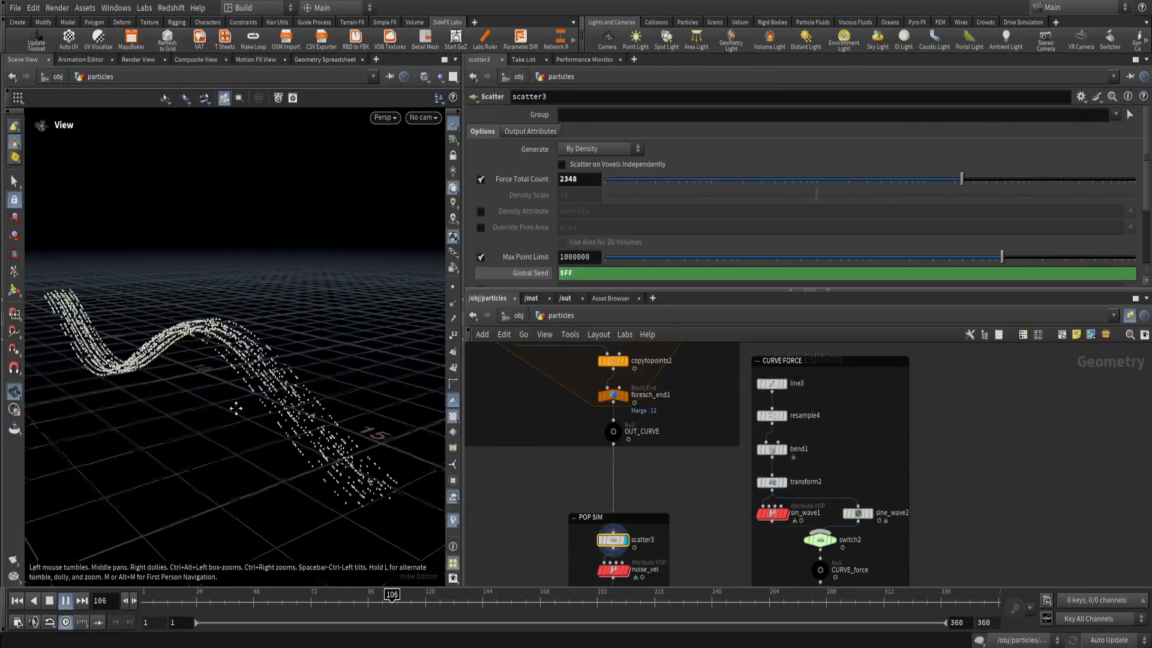
scroll(381, 478, up, 5)
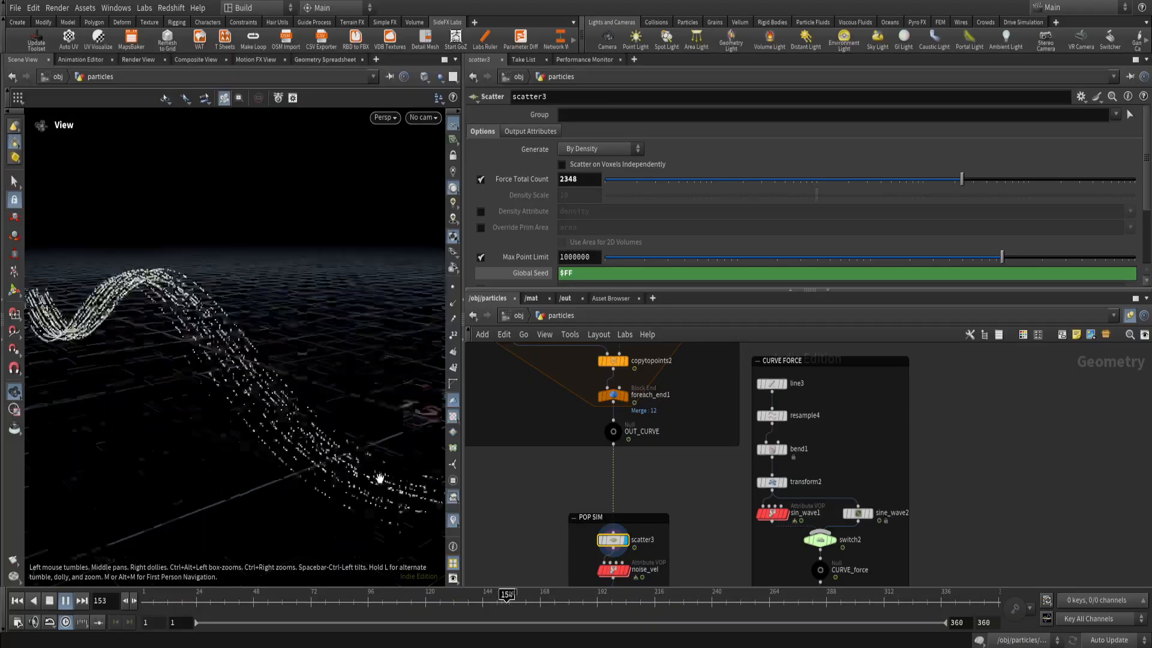
scroll(342, 468, down, 4)
right_drag(234, 446, 165, 422)
drag(148, 606, 188, 607)
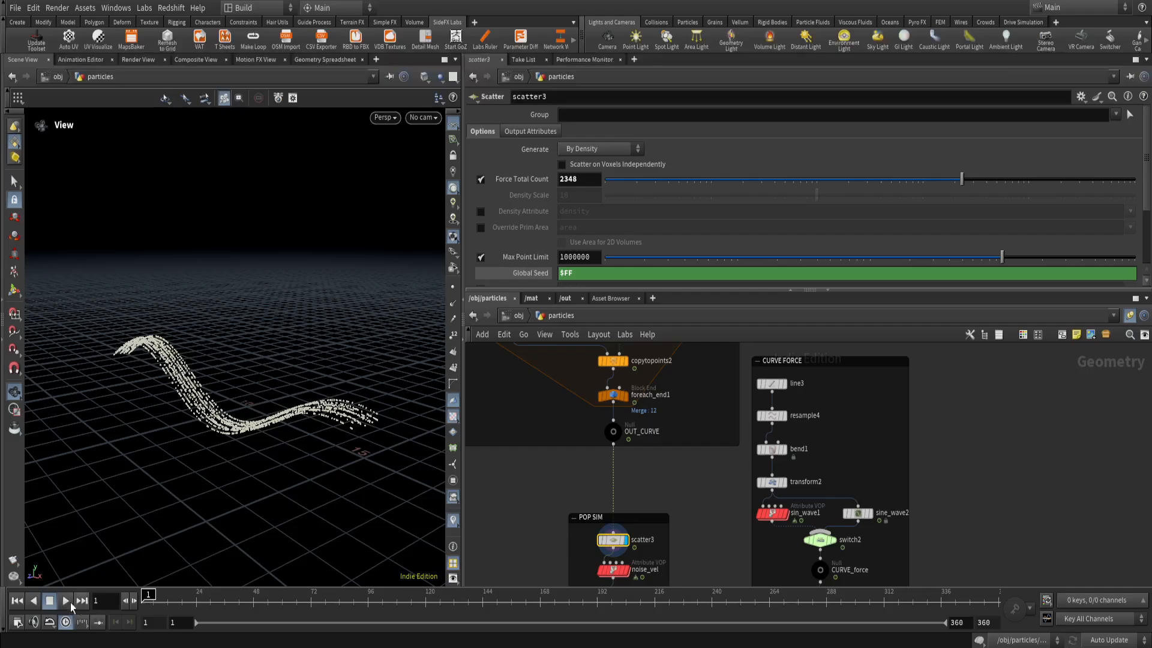
Play the timeline again and inspect scatter3's Global Seed expression and point order settings.
click(65, 600)
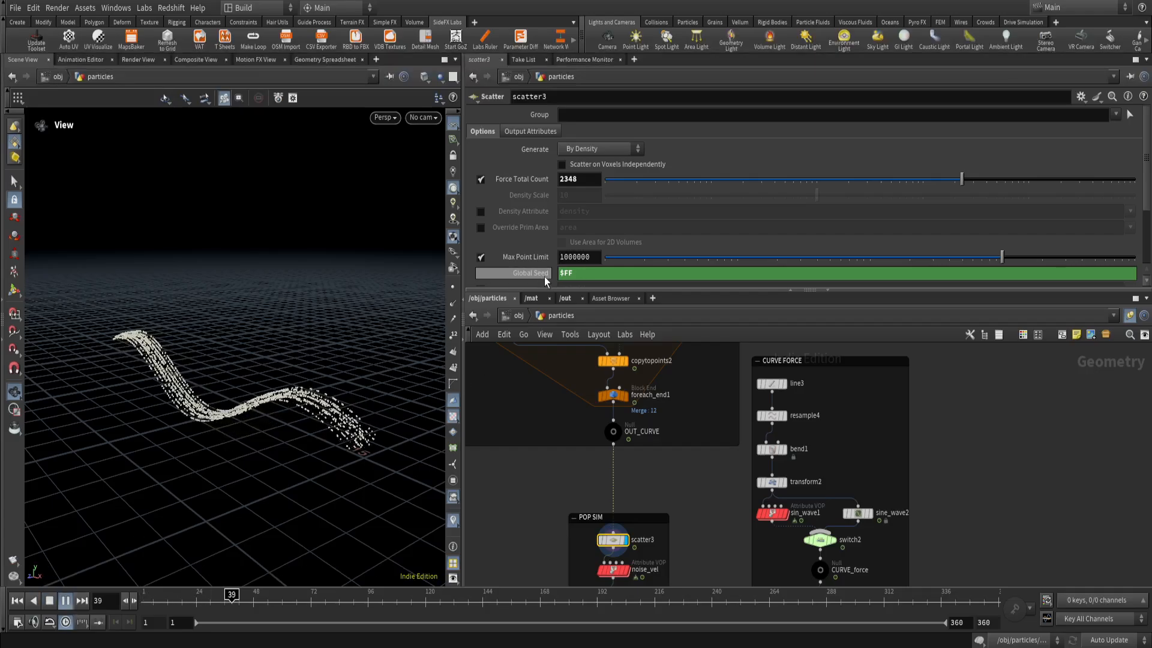
scroll(531, 272, down, 2)
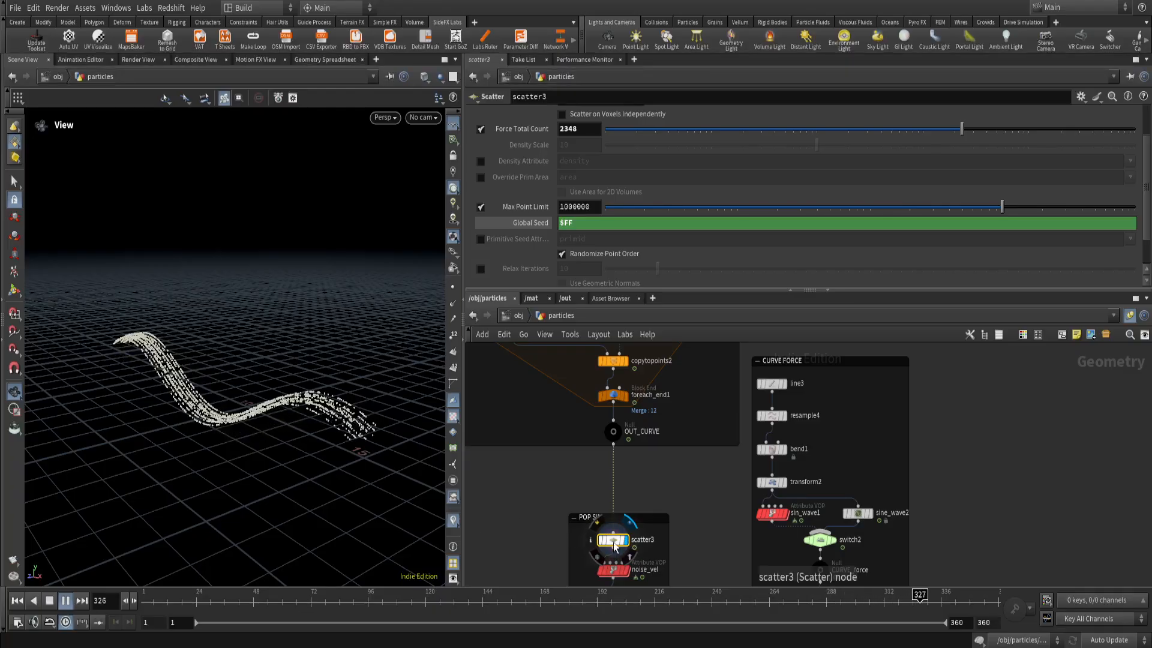
click(598, 526)
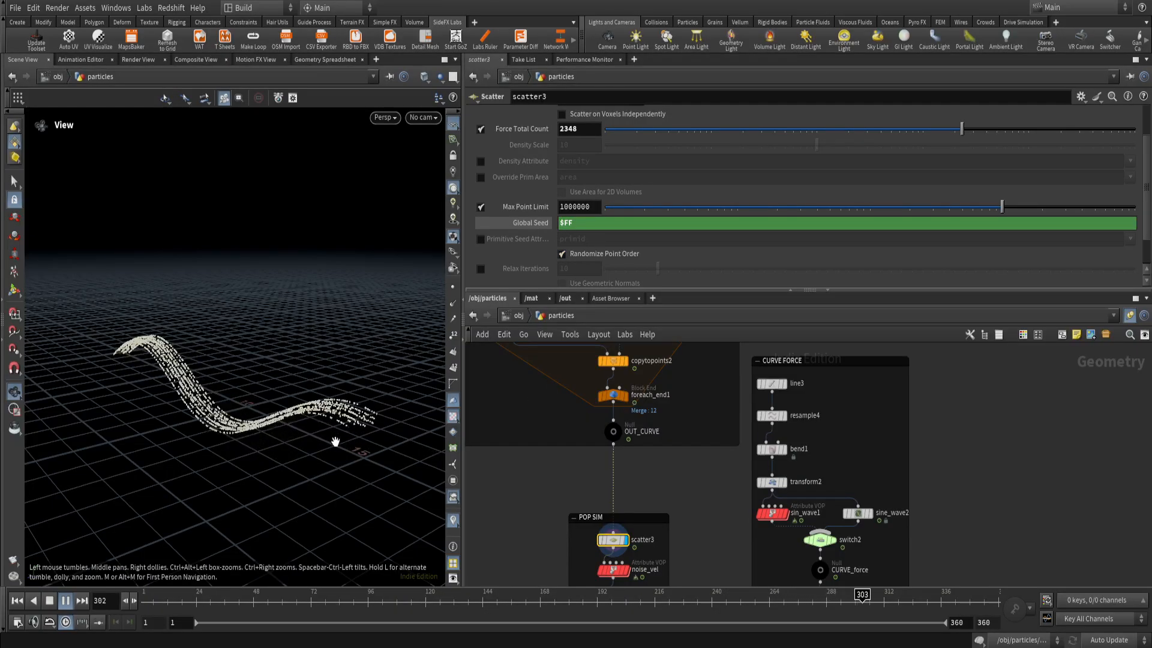
Examine the animated scatter points from near and far during playback, and return to frame 1.
scroll(276, 423, up, 3)
scroll(305, 405, up, 3)
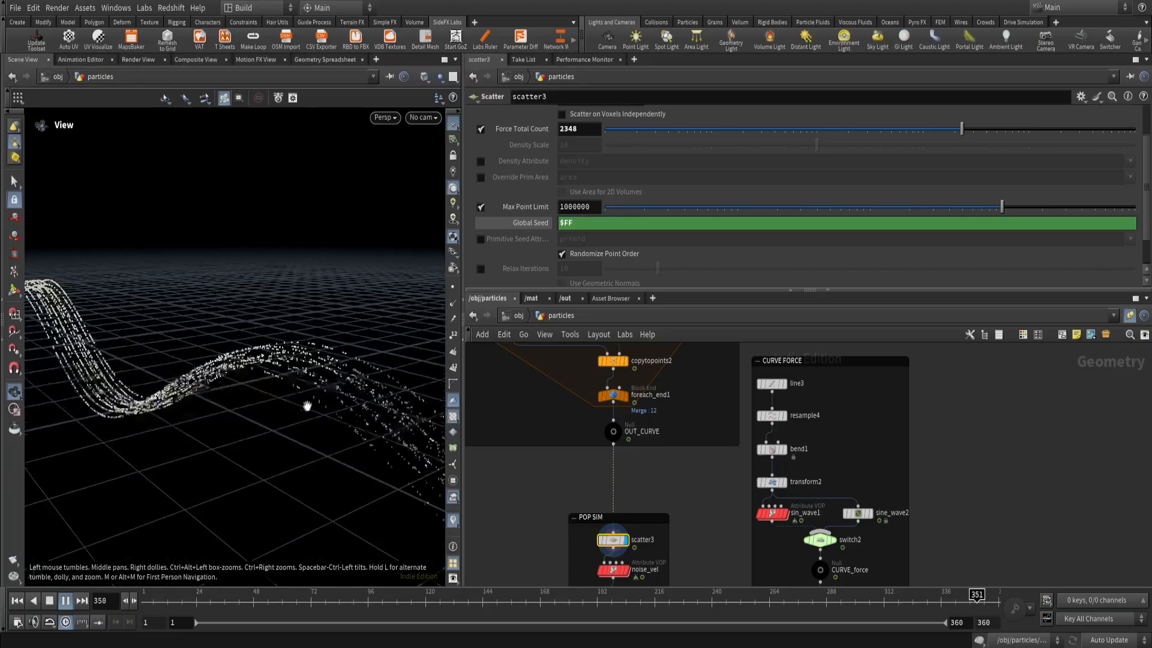
scroll(325, 389, up, 3)
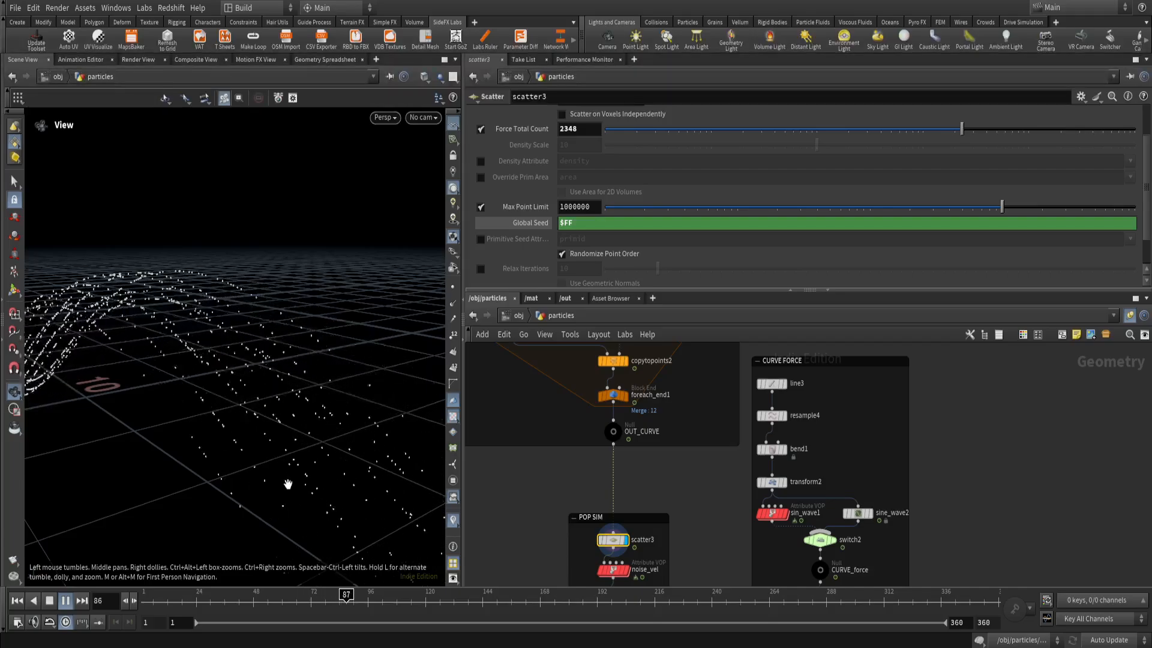
scroll(279, 418, down, 6)
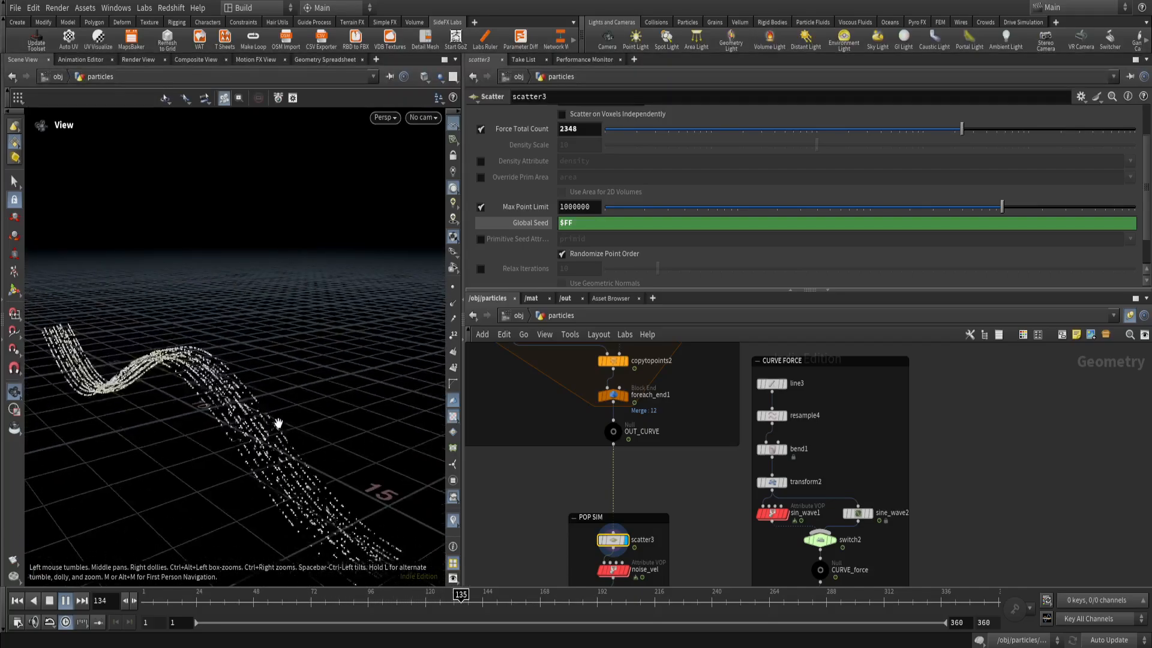
middle_drag(280, 454, 292, 410)
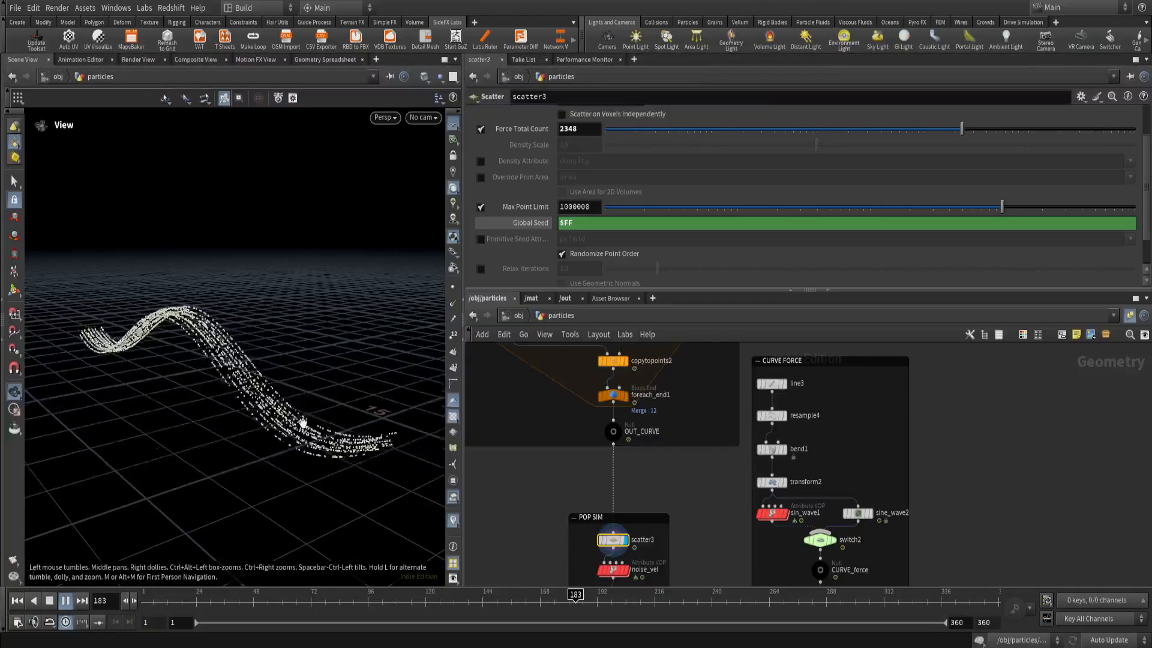
middle_drag(680, 515, 675, 449)
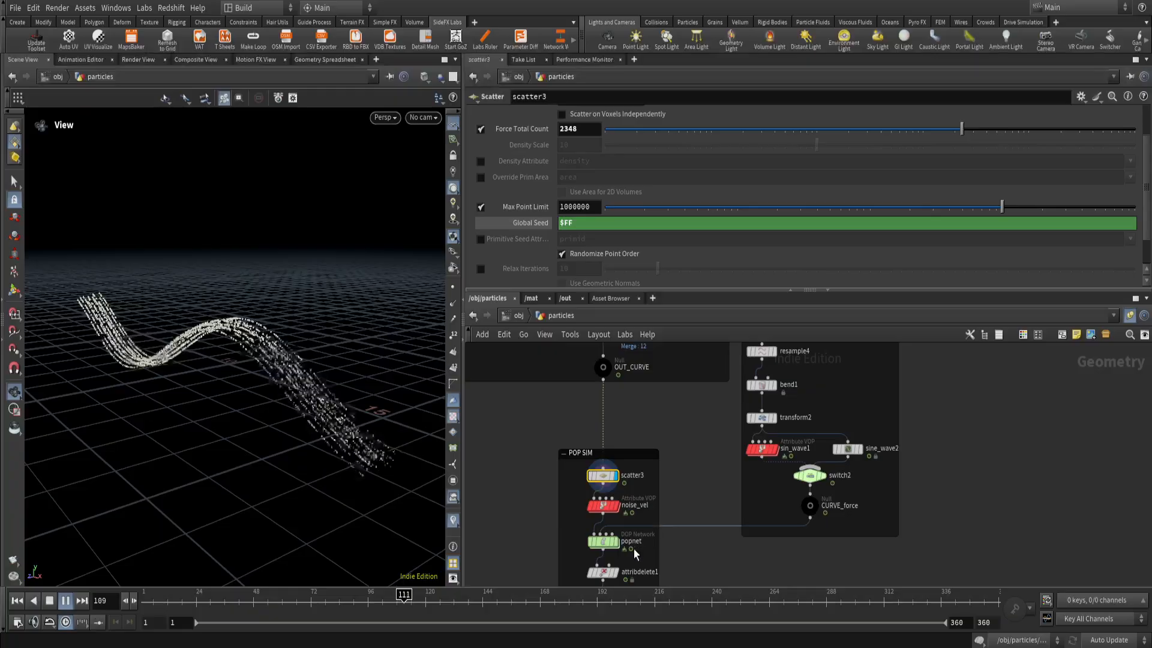
scroll(630, 540, up, 3)
drag(354, 600, 143, 600)
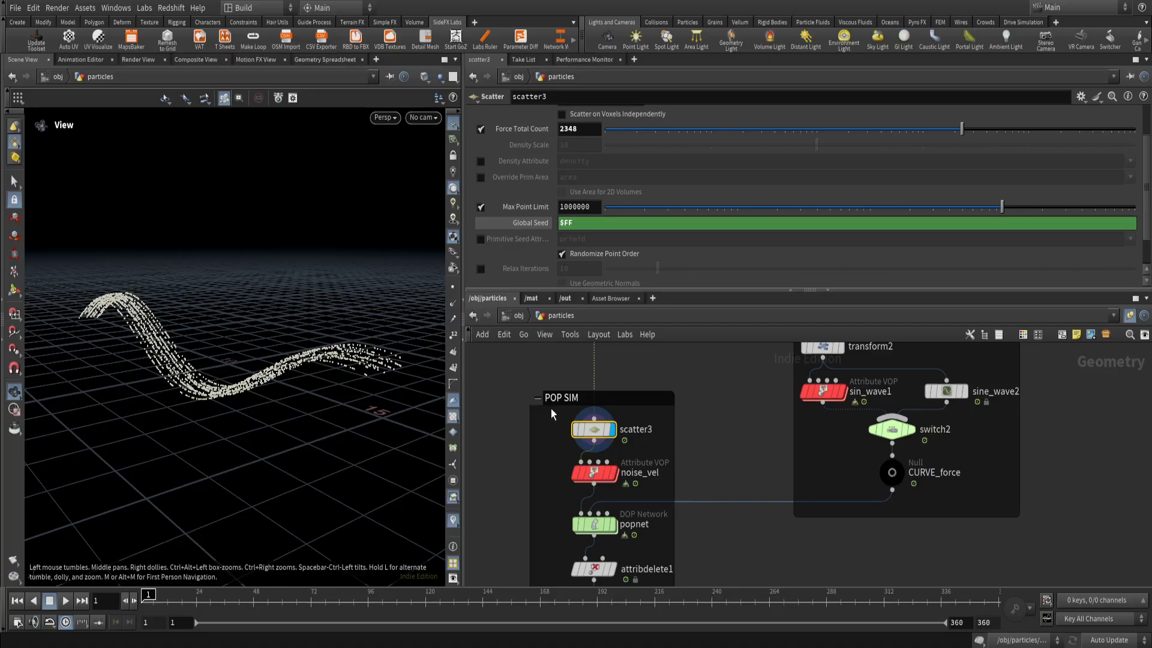
Display the noise_vel node in the POP SIM network and bypass it.
mouse_move(617, 478)
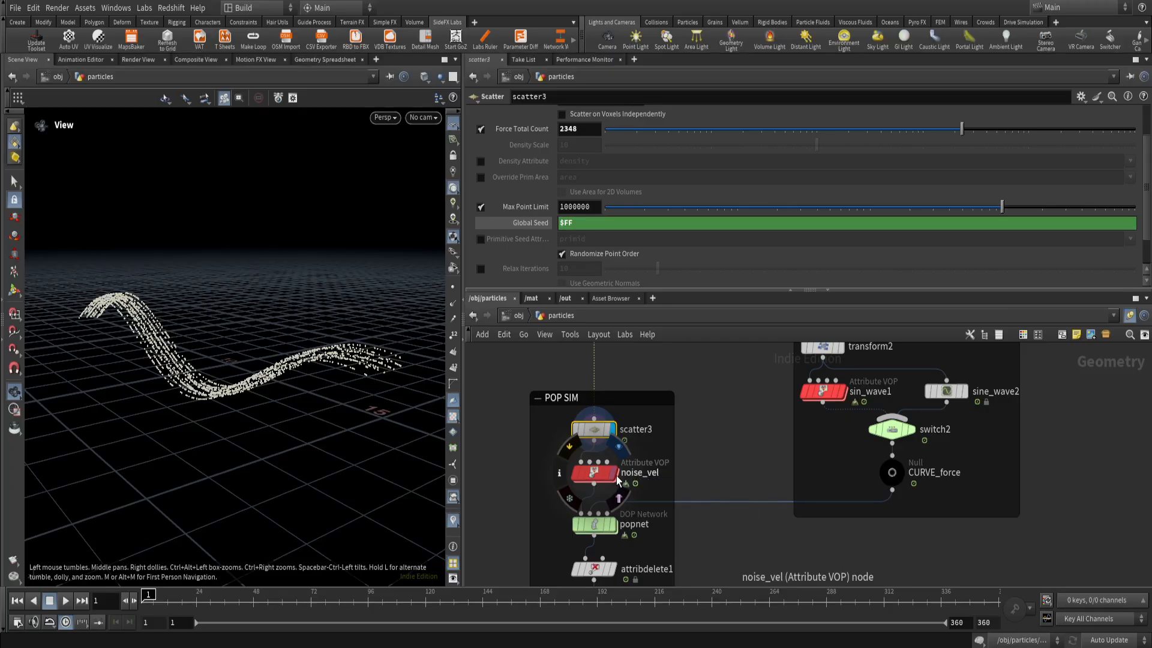
click(613, 474)
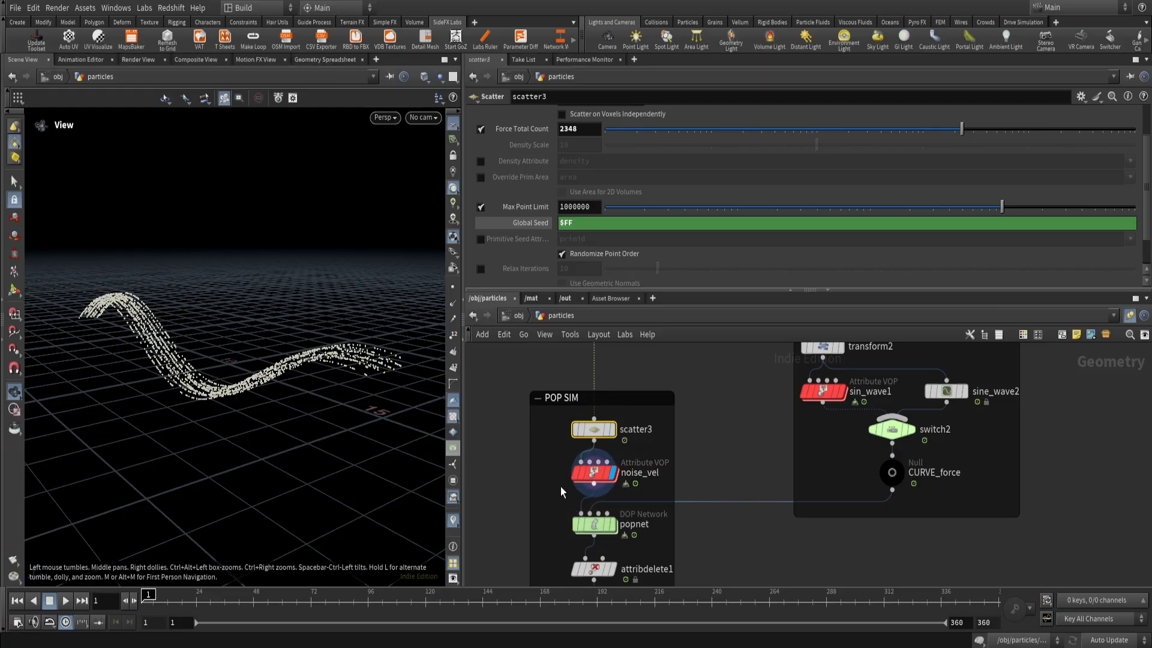
scroll(697, 470, down, 2)
mouse_move(697, 471)
middle_down()
mouse_move(680, 424)
mouse_move(707, 426)
mouse_move(654, 502)
mouse_move(701, 452)
middle_up()
scroll(623, 429, up, 2)
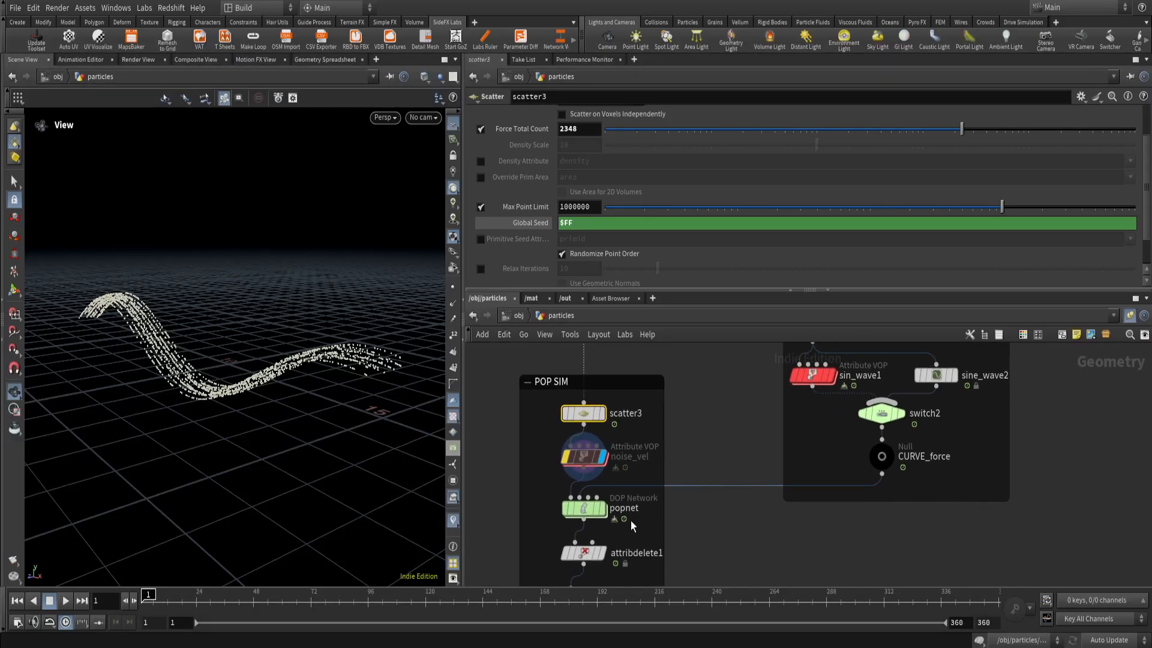
Examine how CURVE_force relates to the POP SIM network, and display the popnet node.
scroll(607, 517, up, 2)
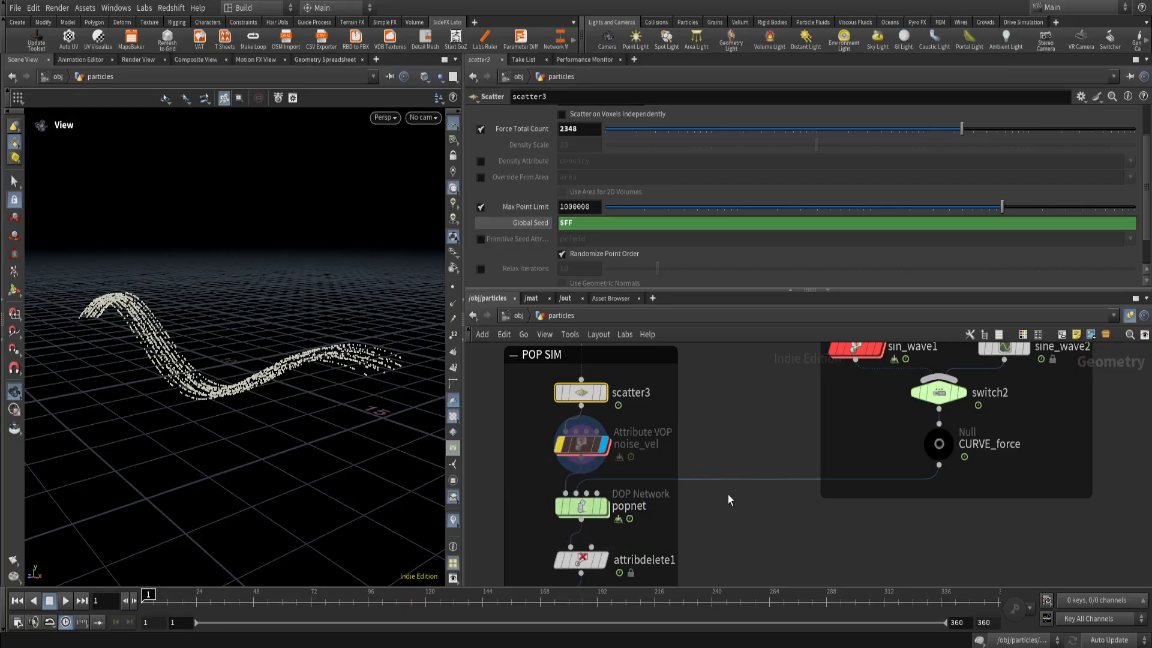
scroll(940, 532, down, 4)
middle_drag(954, 532, 923, 491)
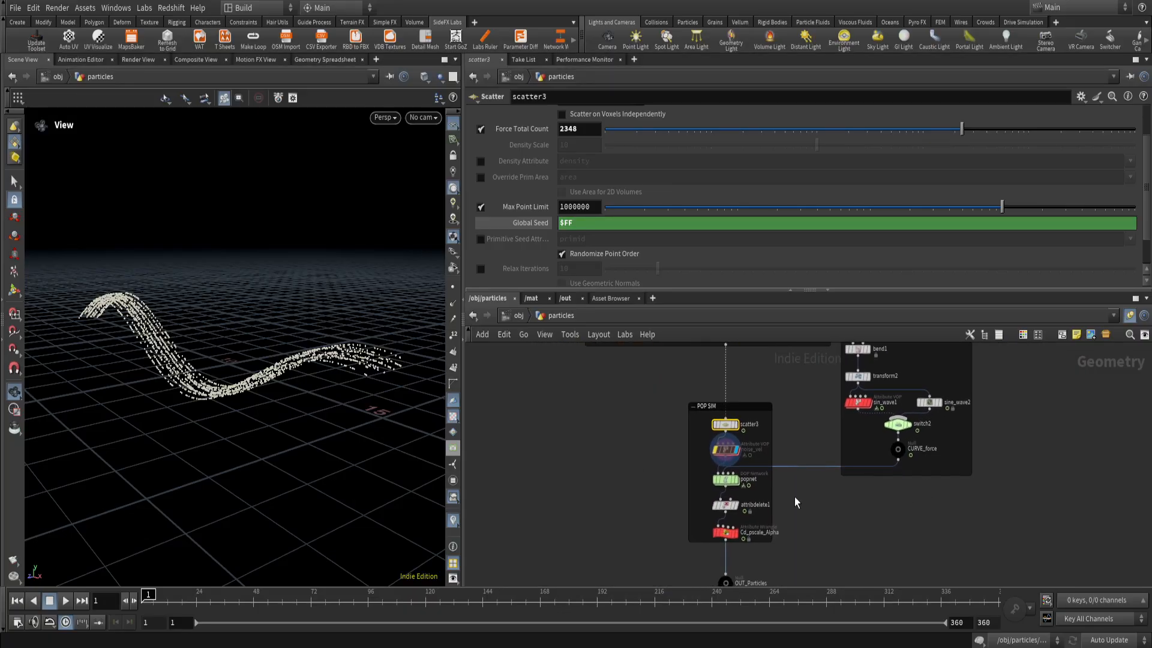
scroll(797, 502, up, 2)
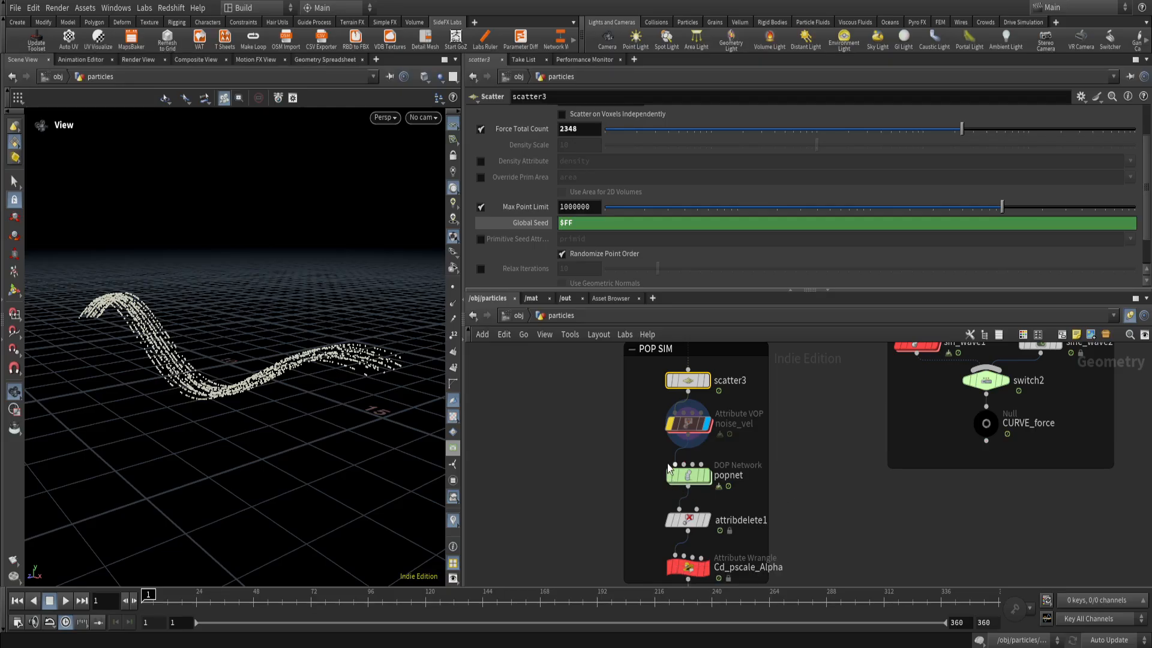
scroll(660, 464, up, 2)
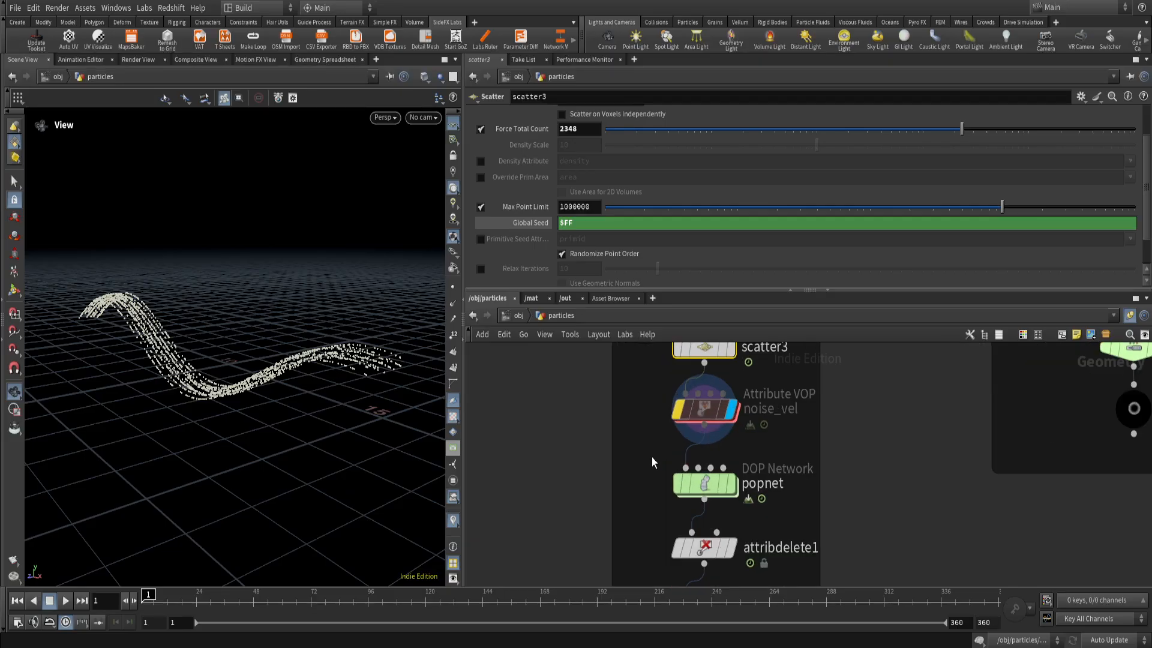
click(733, 488)
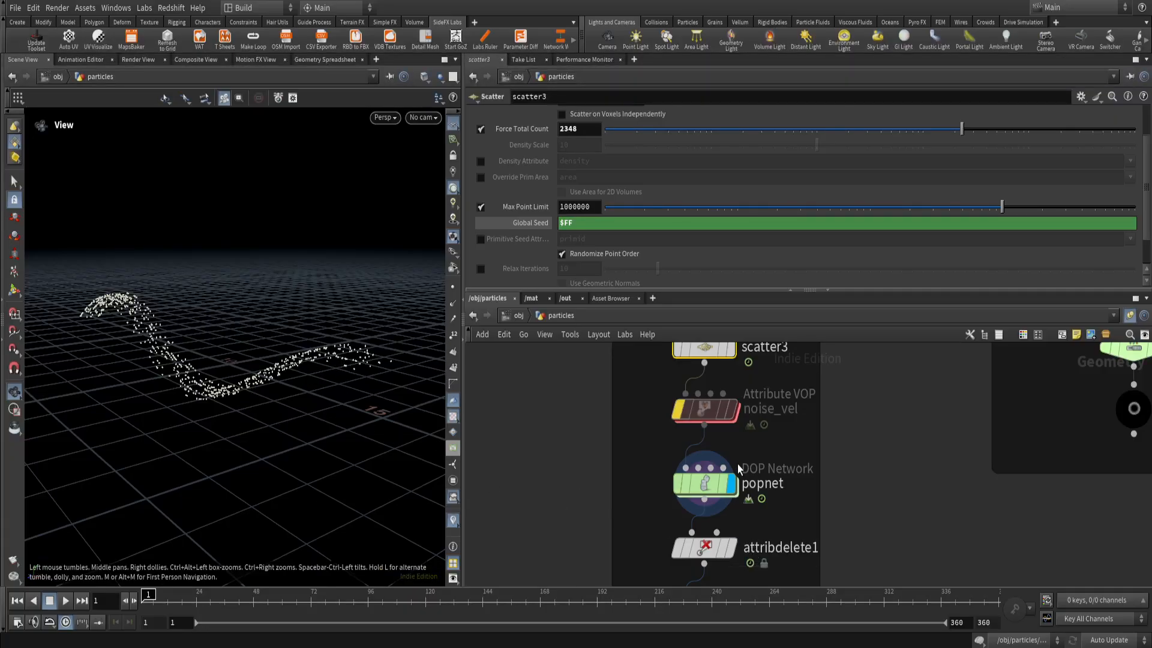
Go inside popnet and inspect popobject and the Source settings of source_first_input.
double_click(708, 487)
middle_drag(708, 498, 758, 537)
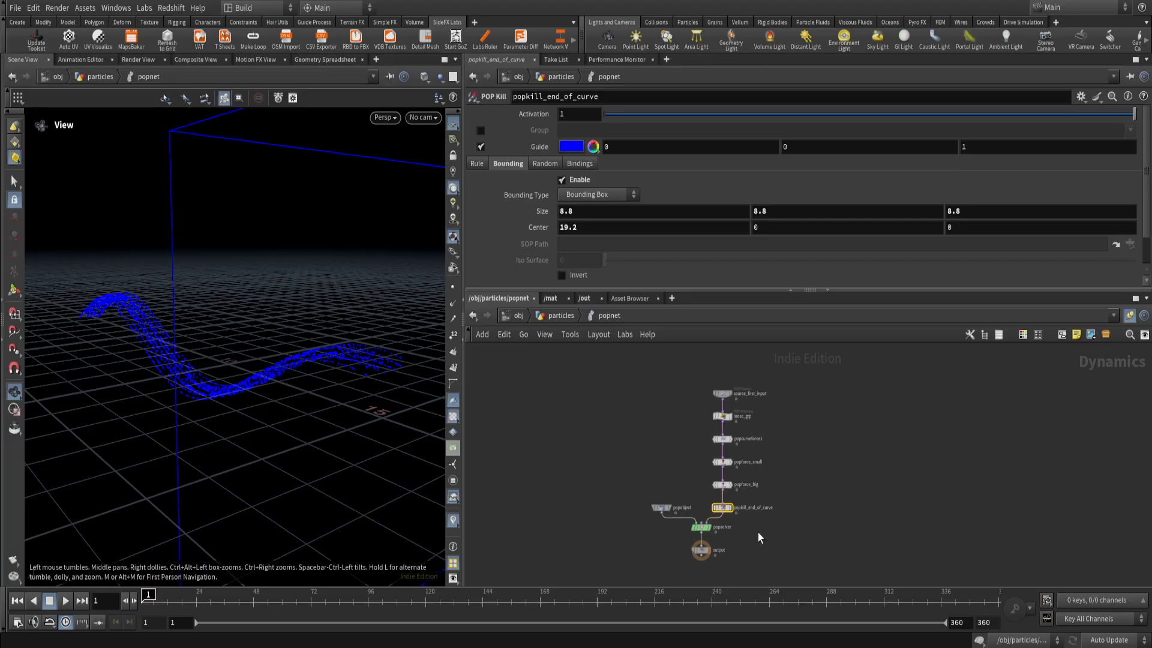
drag(634, 529, 635, 528)
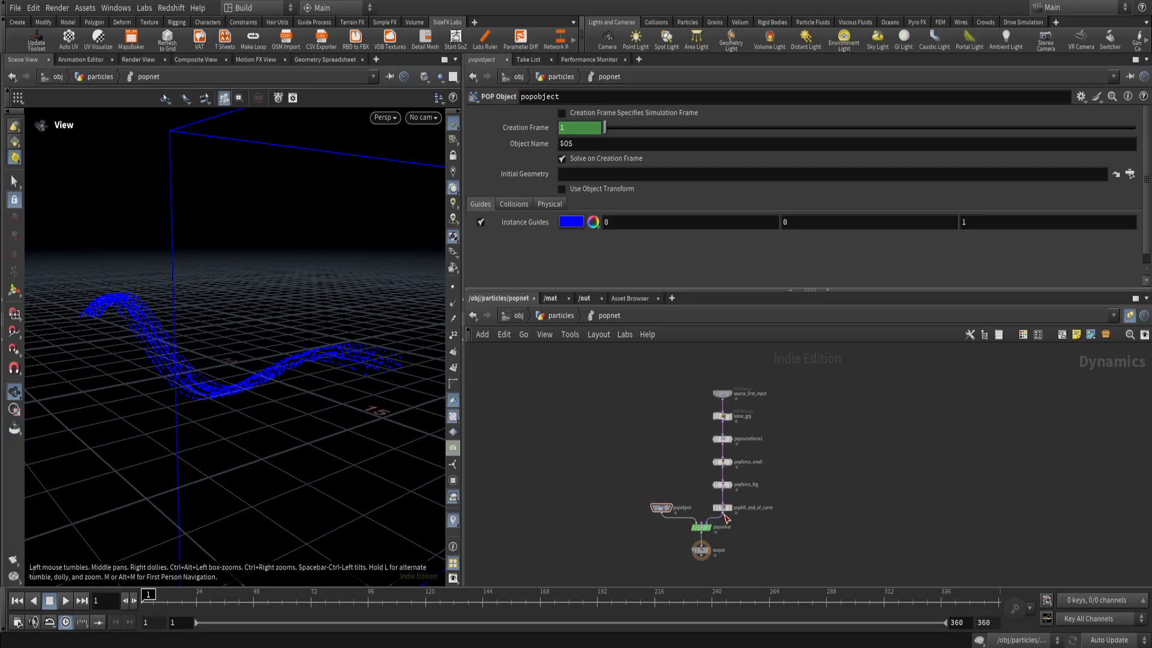
scroll(749, 405, up, 2)
click(710, 390)
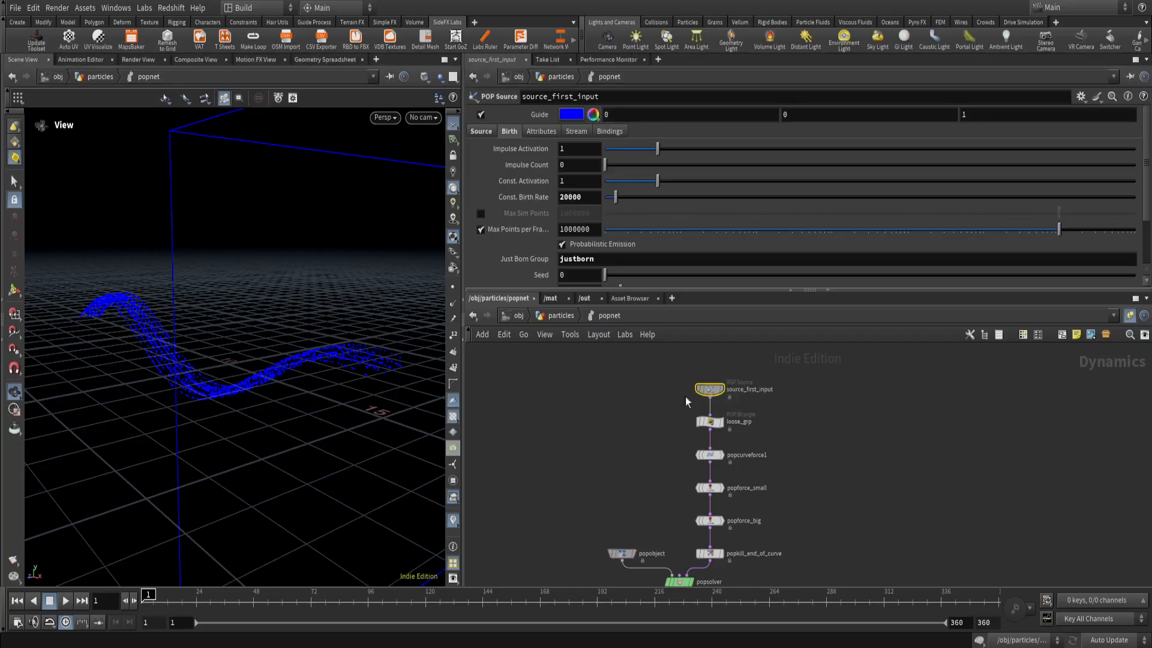
click(489, 134)
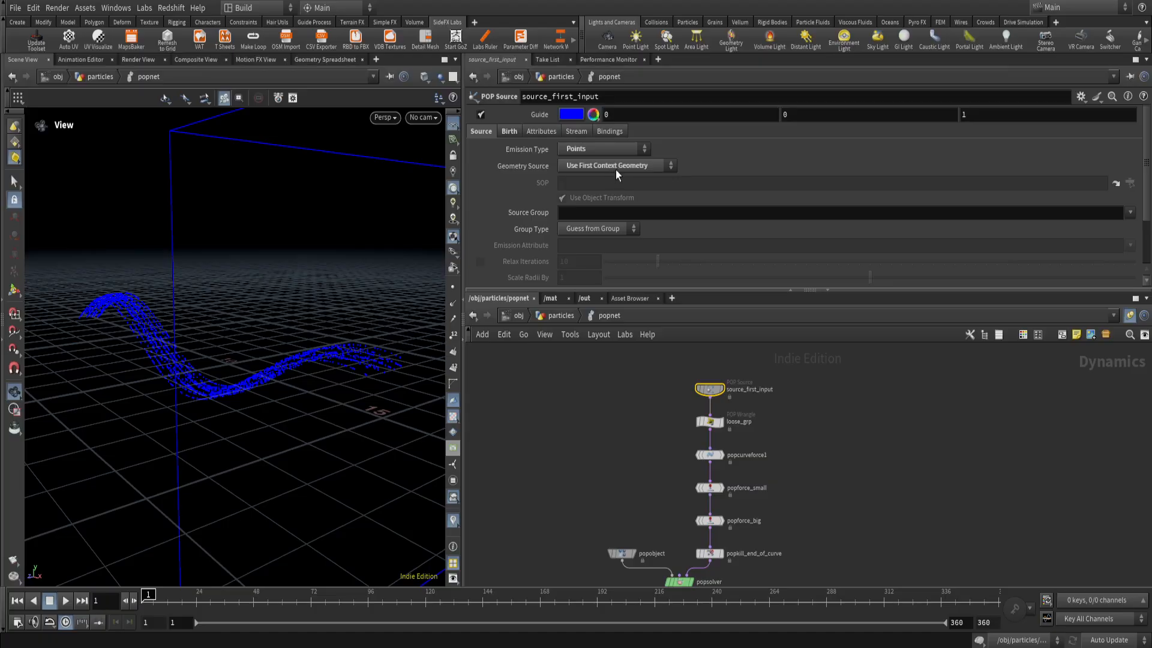
Go back up to the particles network and display scatter3 to view the points feeding popnet.
click(560, 316)
scroll(696, 480, up, 3)
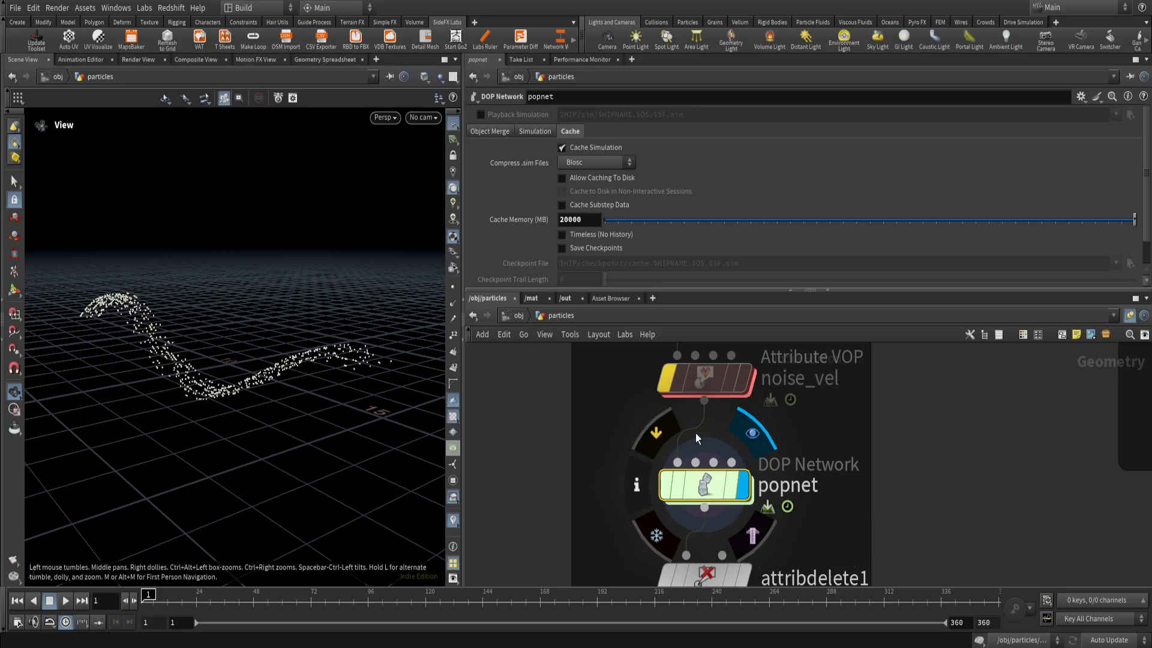
scroll(726, 414, down, 3)
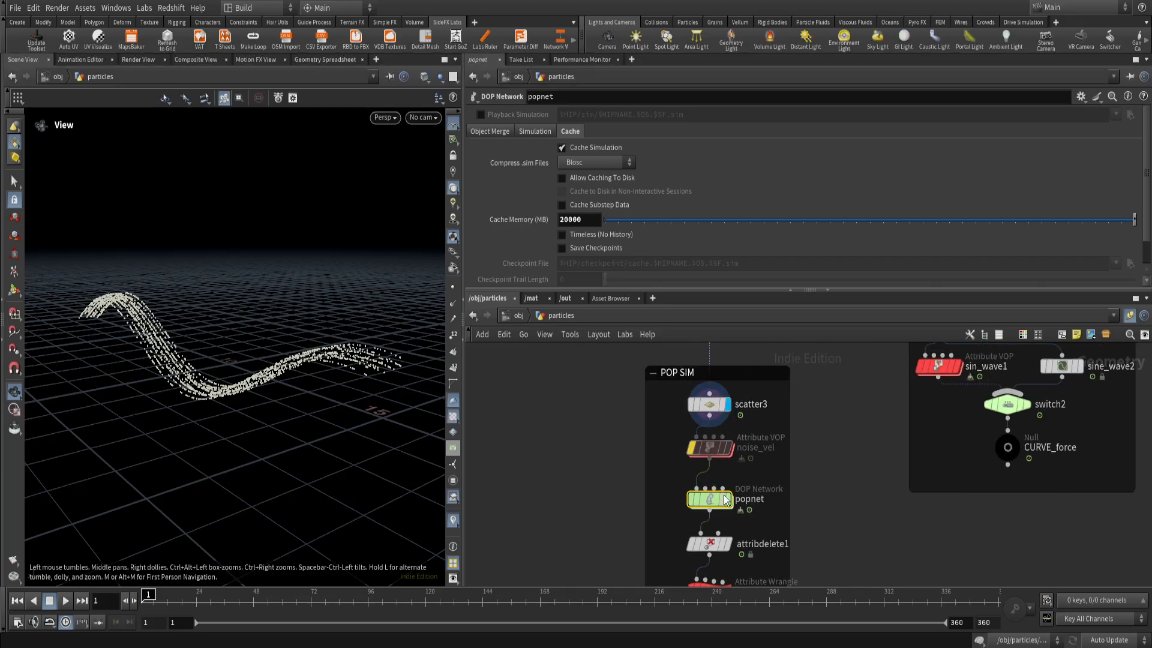
Go back inside popnet and inspect the VEXpression code of loose_grp and popcurveforce1.
double_click(722, 499)
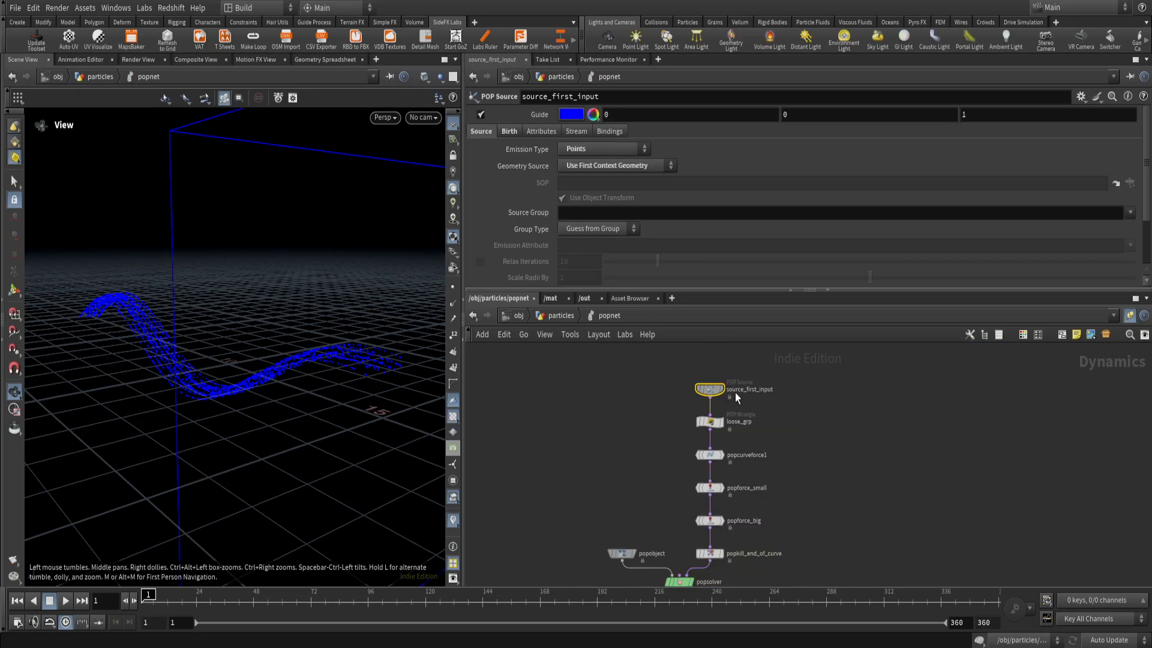
drag(773, 439, 763, 435)
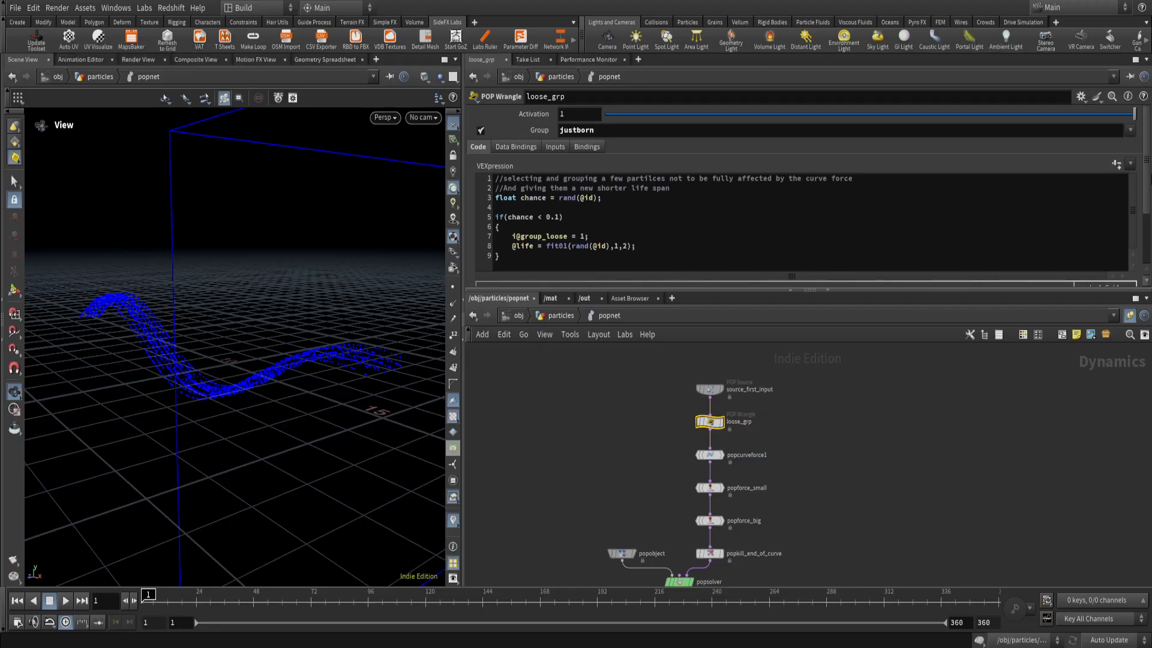
mouse_move(1146, 180)
mouse_down()
mouse_move(1140, 243)
mouse_move(1144, 168)
mouse_up()
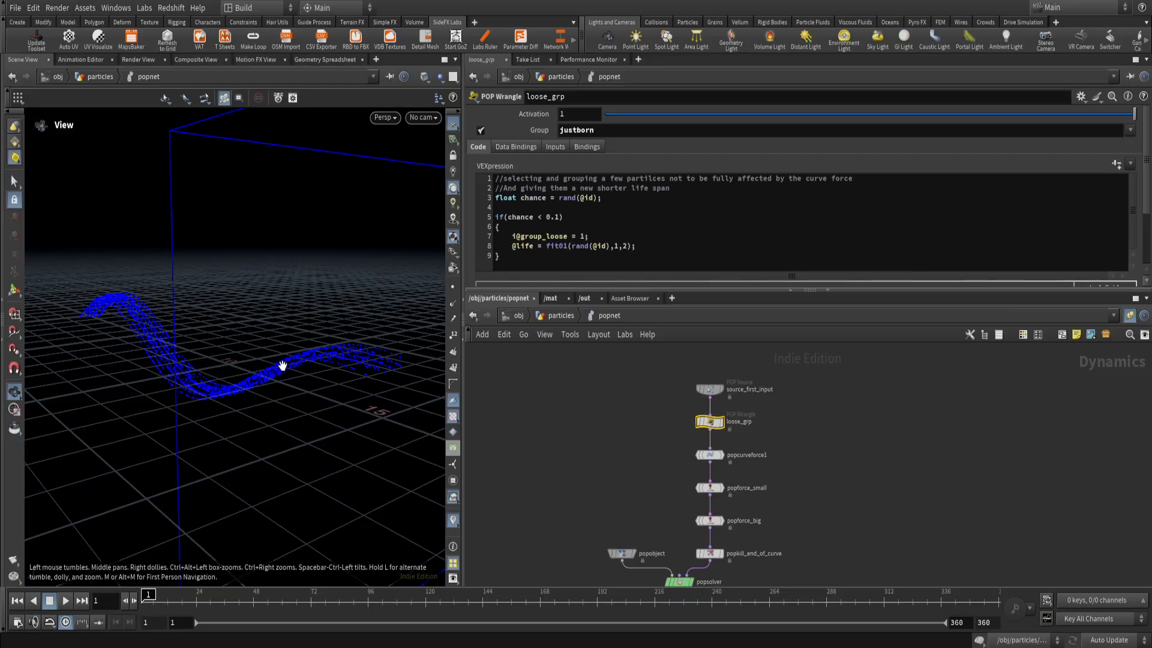
drag(132, 323, 177, 391)
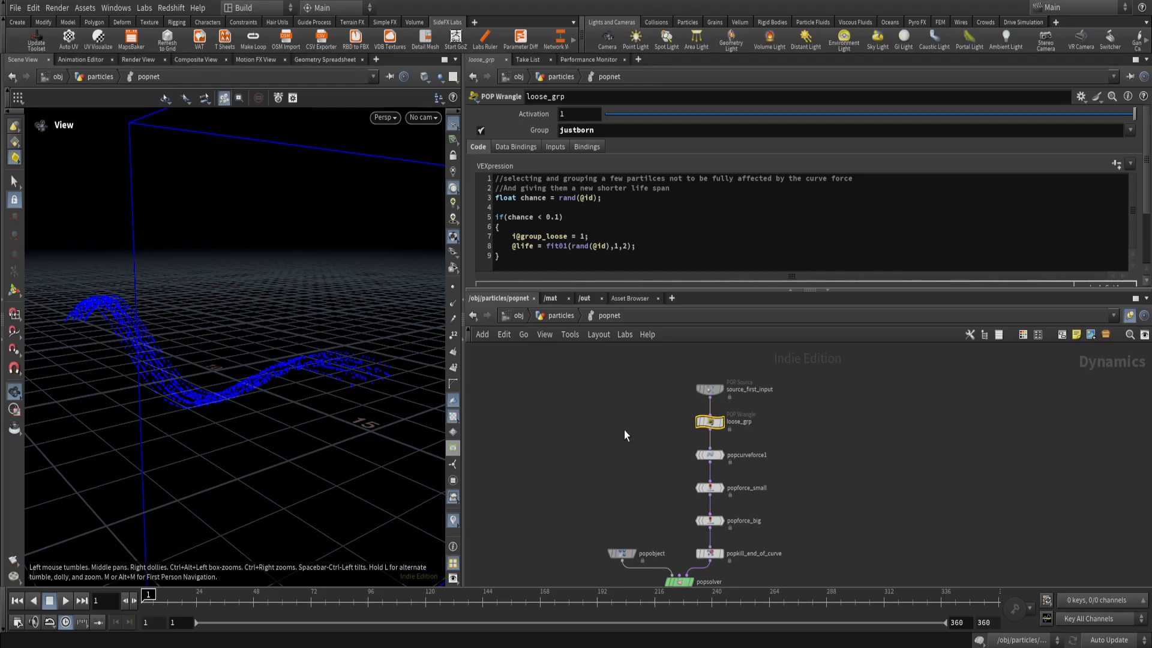
drag(667, 447, 734, 475)
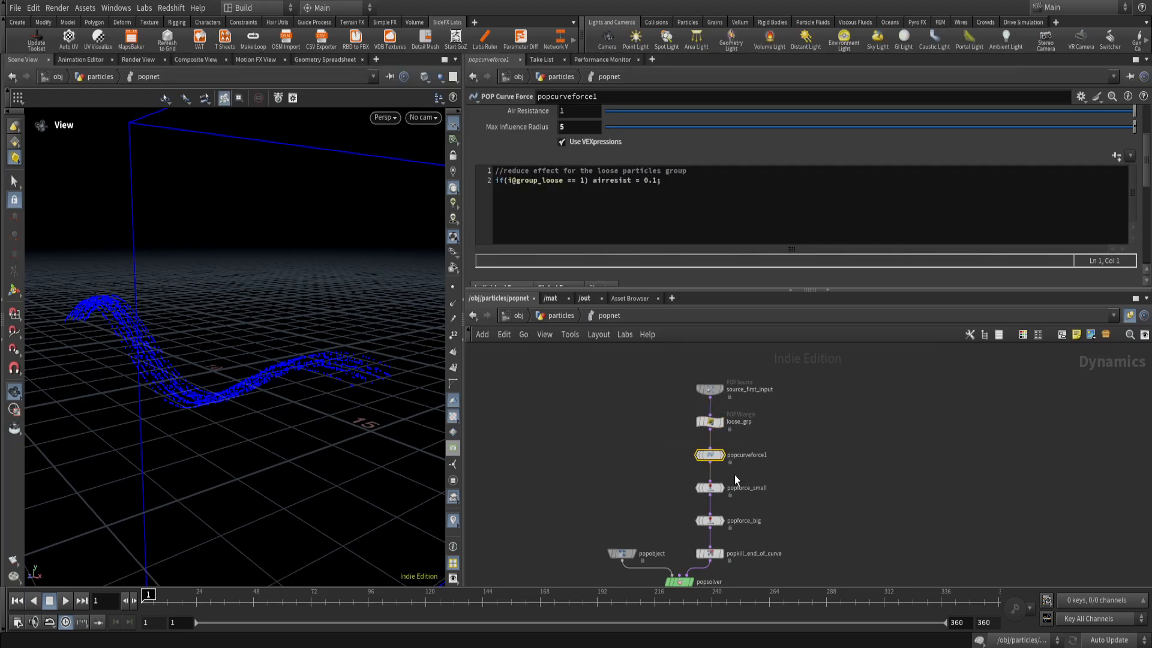
Return to the particles network, display popnet, and play its particle simulation from frame 1.
click(564, 315)
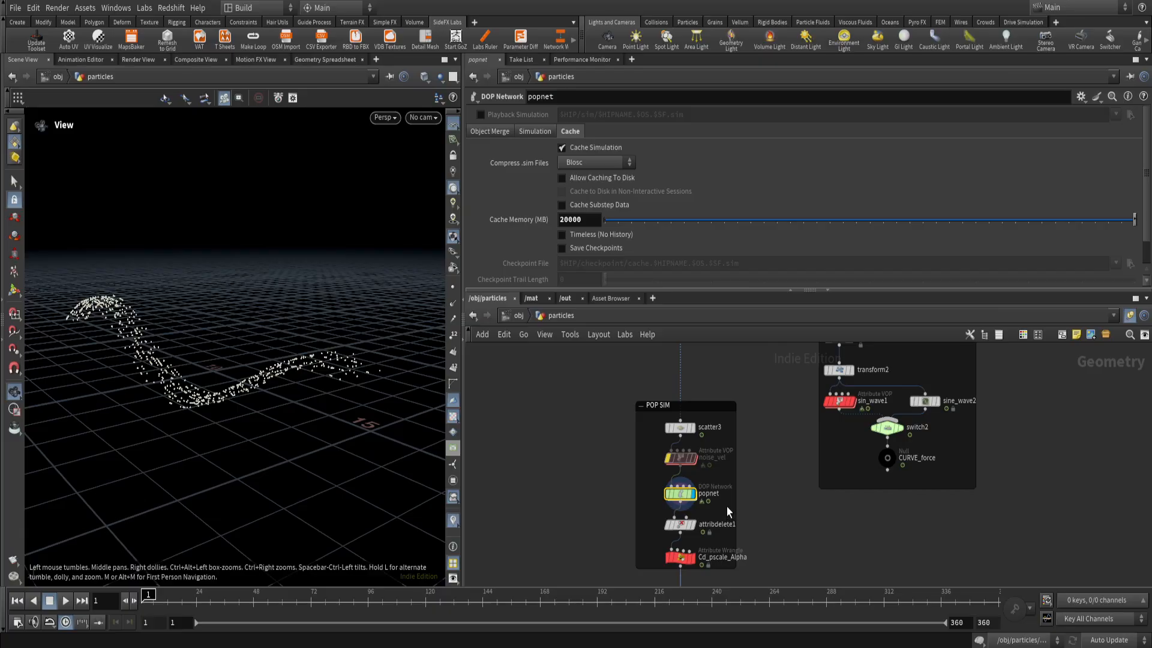
click(66, 601)
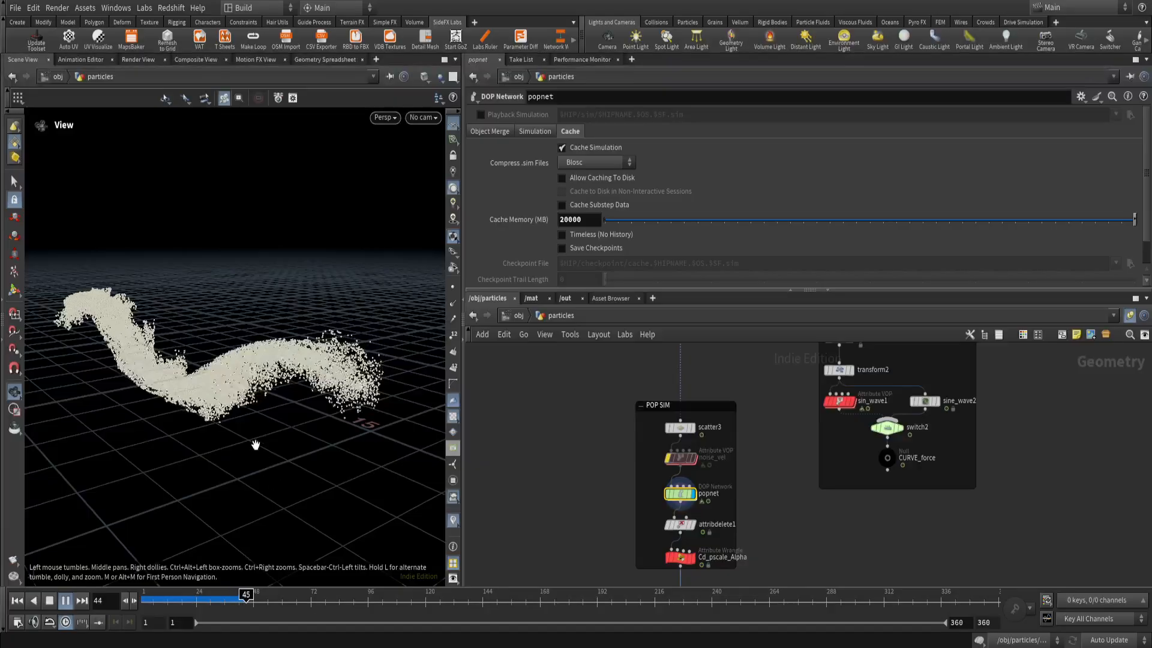
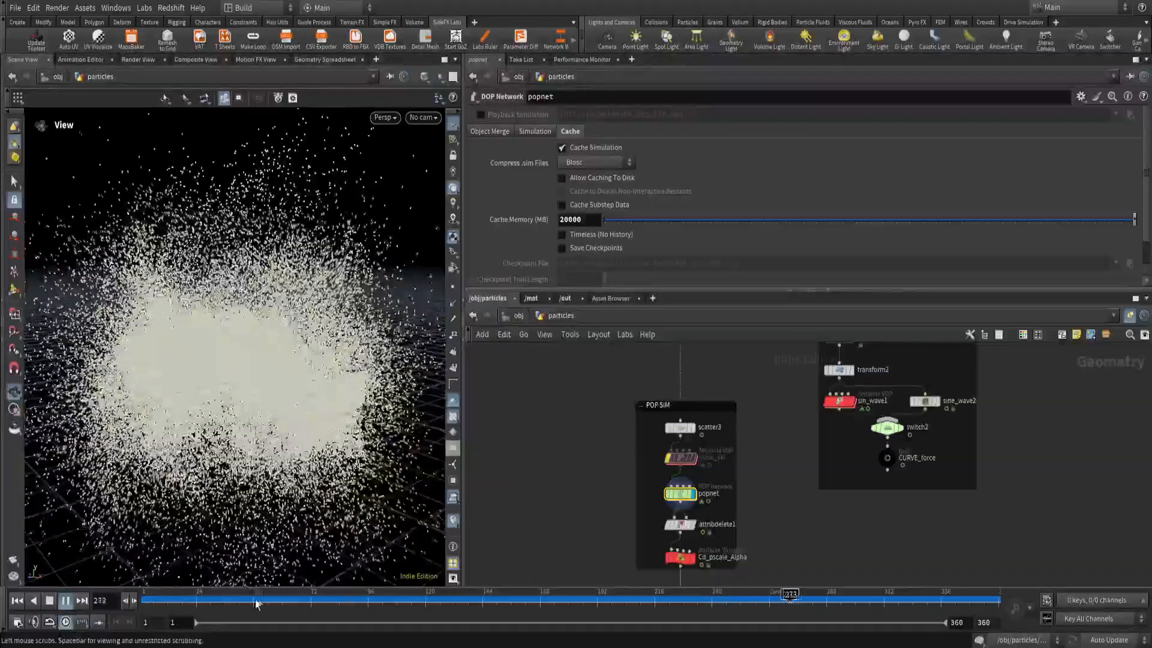
Replay the popnet particle simulation from frame 1 and rewind it to the start.
click(17, 600)
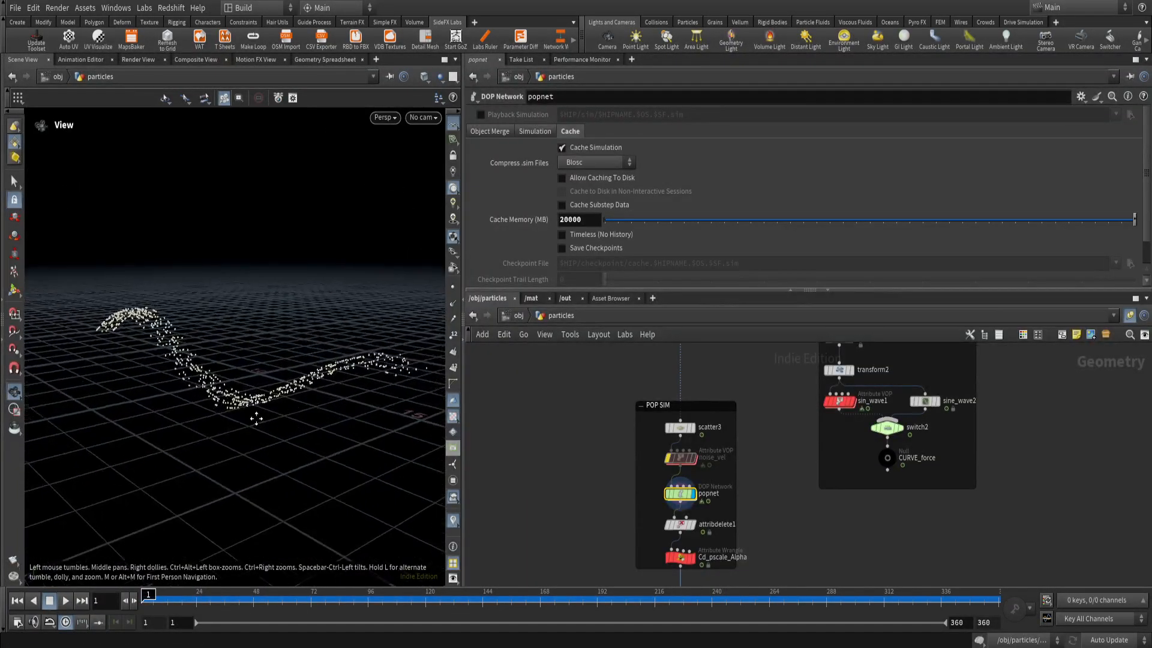
click(65, 601)
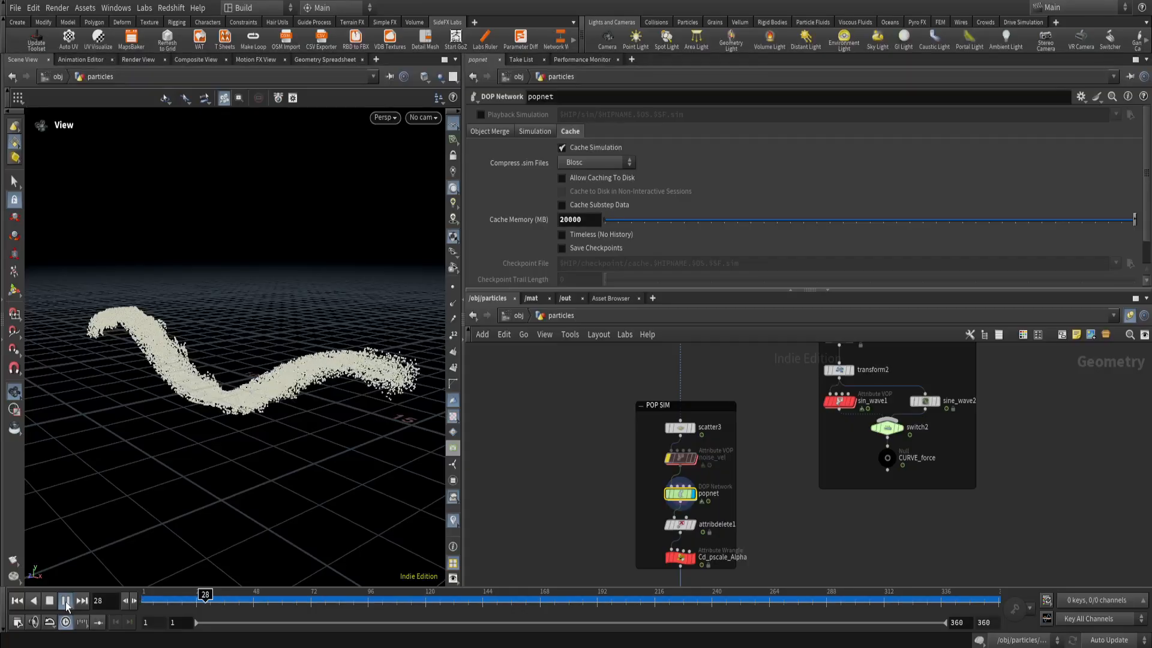
click(65, 601)
drag(223, 600, 146, 627)
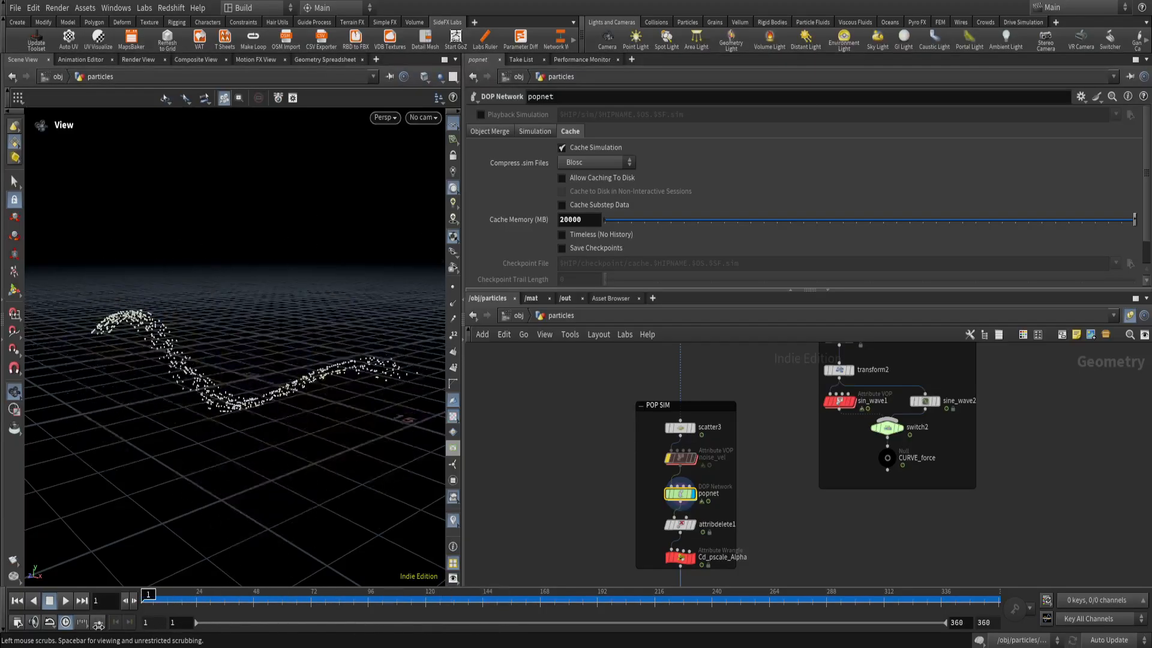
Go inside popnet and view the rendered video POP_MagicalParticles_vH.mp4 for reference.
double_click(684, 494)
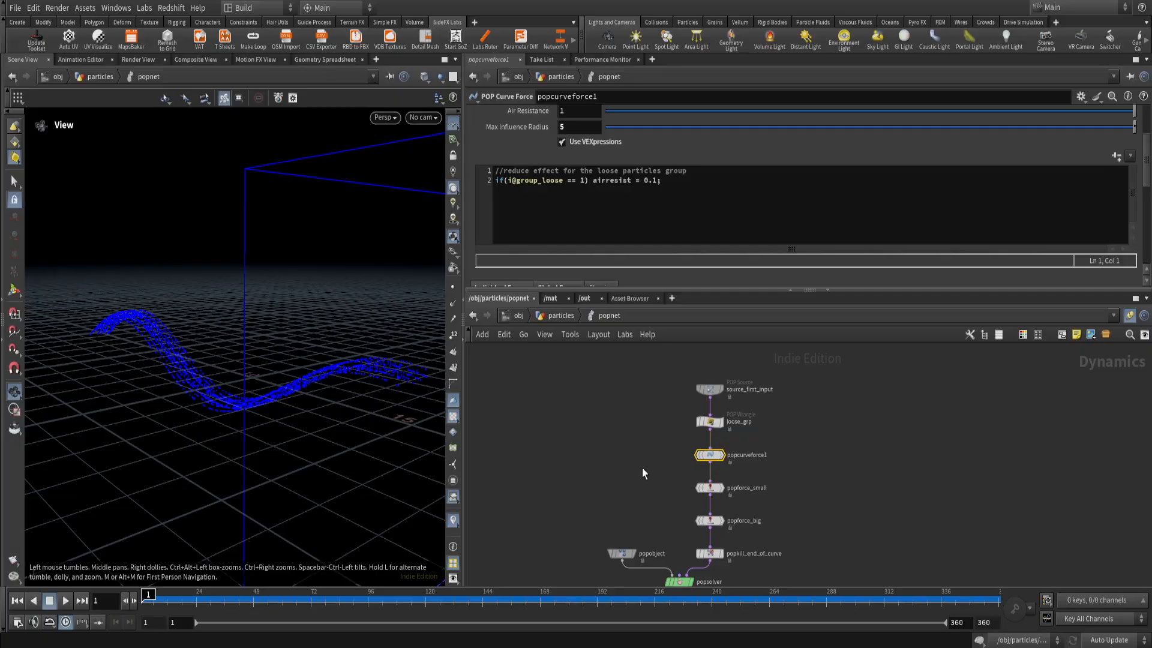
middle_drag(754, 472, 687, 463)
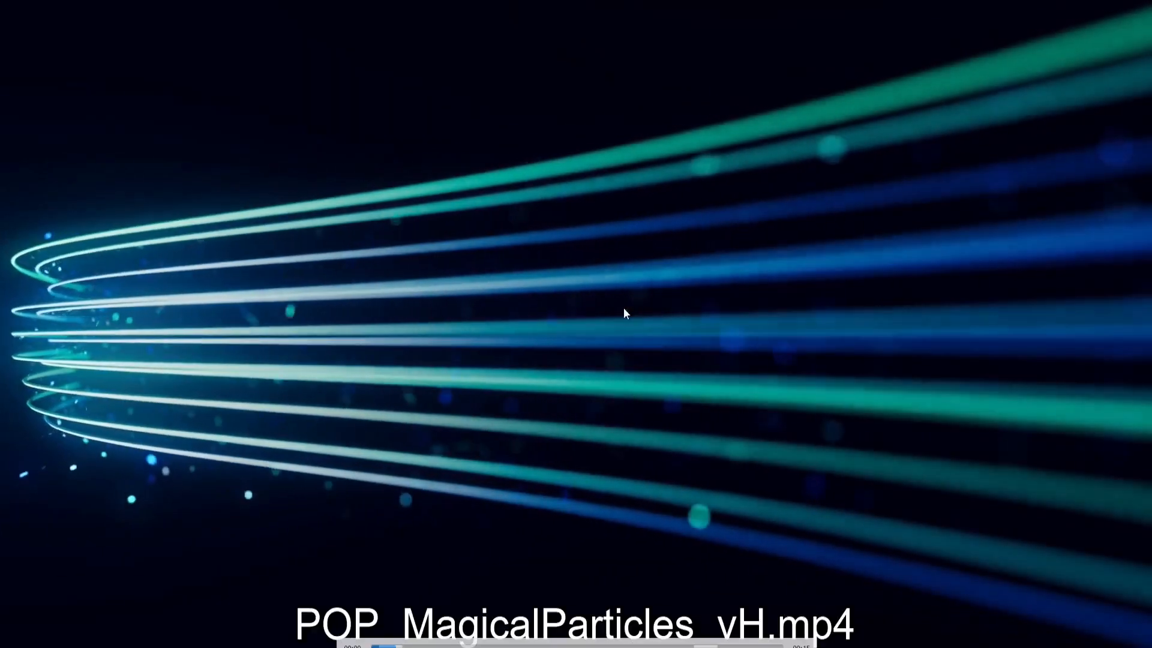
key(space)
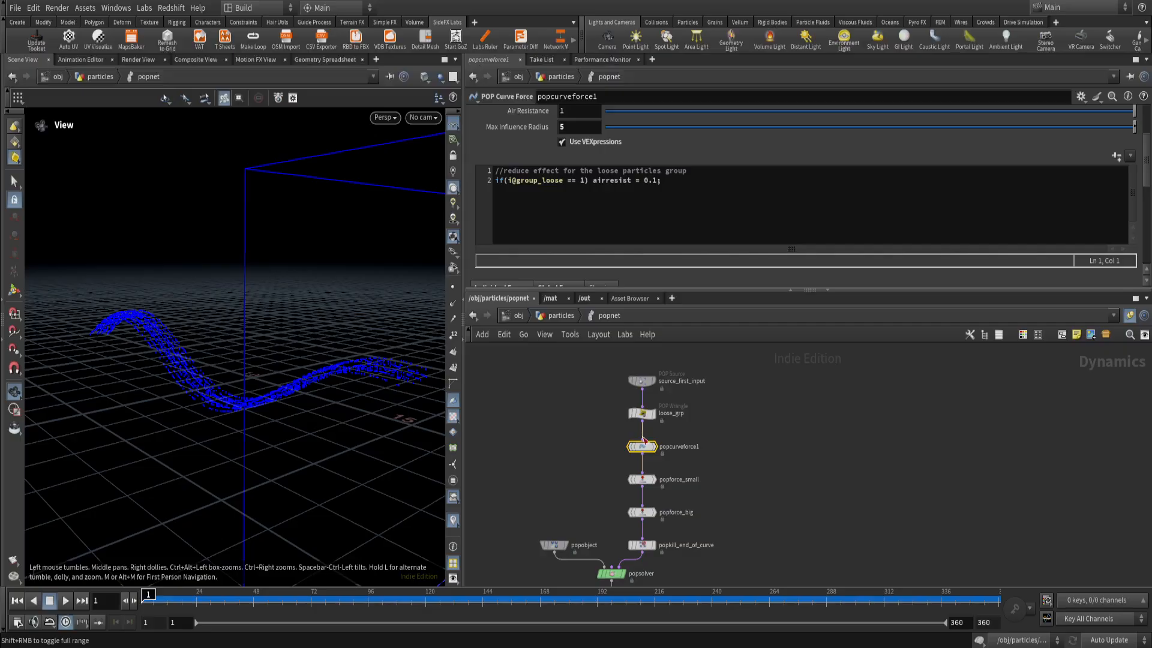
Return to the particles network and look over its CURVE EMITTERS, POP SIM and CURVE FORCE network boxes.
scroll(538, 443, down, 5)
click(558, 314)
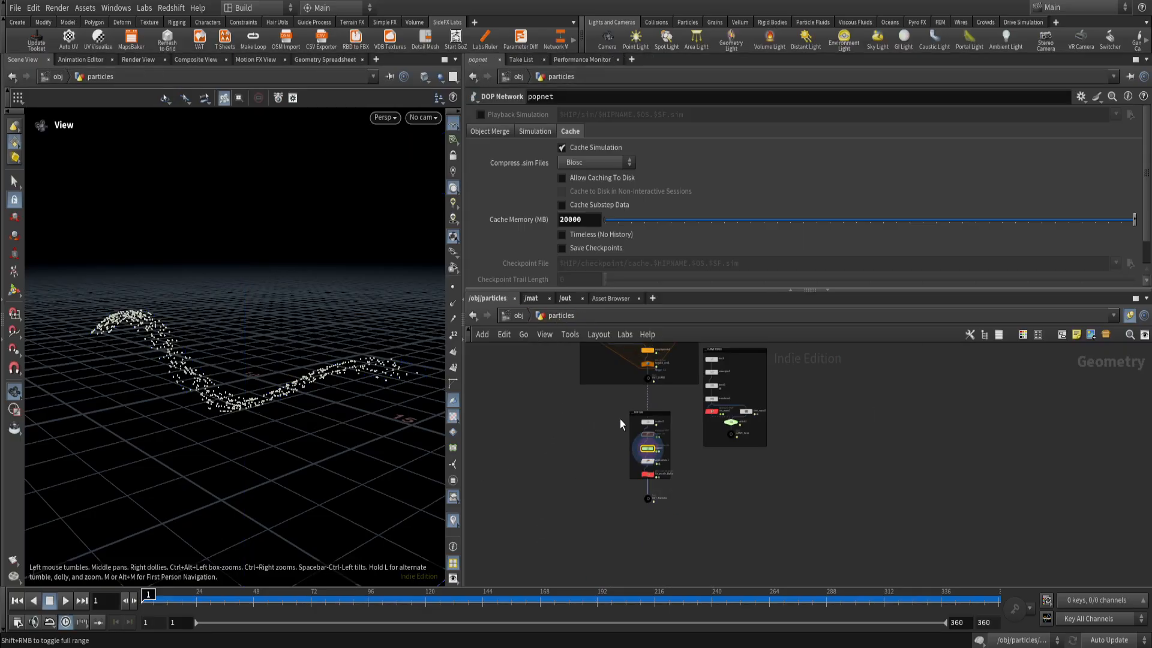
scroll(720, 458, up, 5)
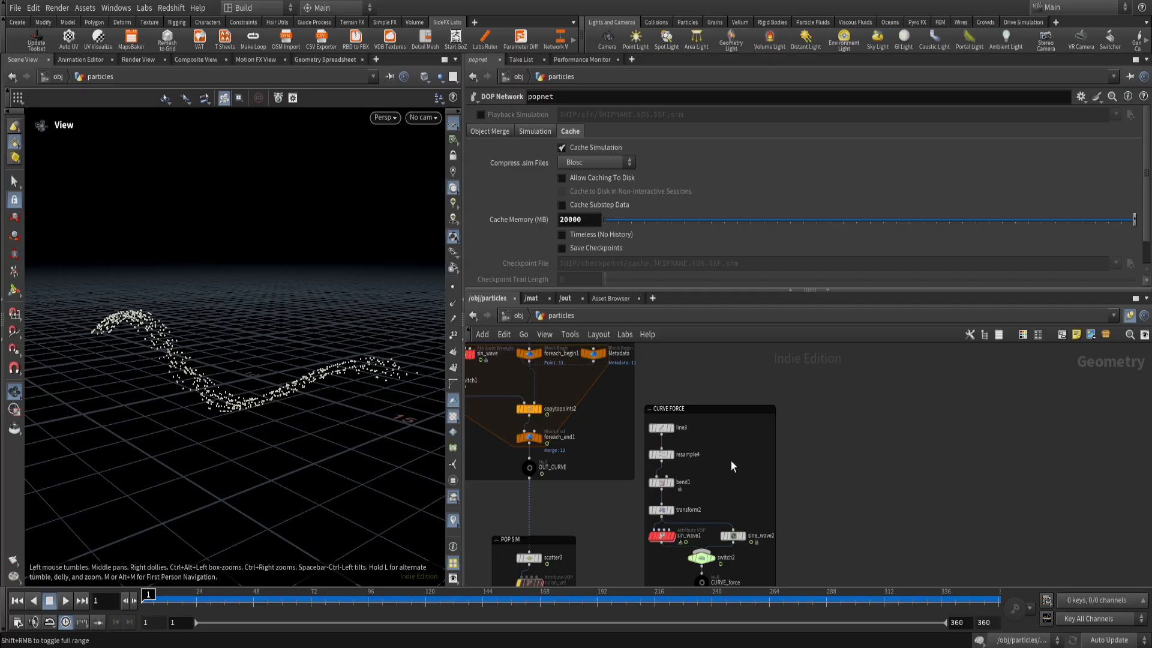
scroll(730, 461, down, 5)
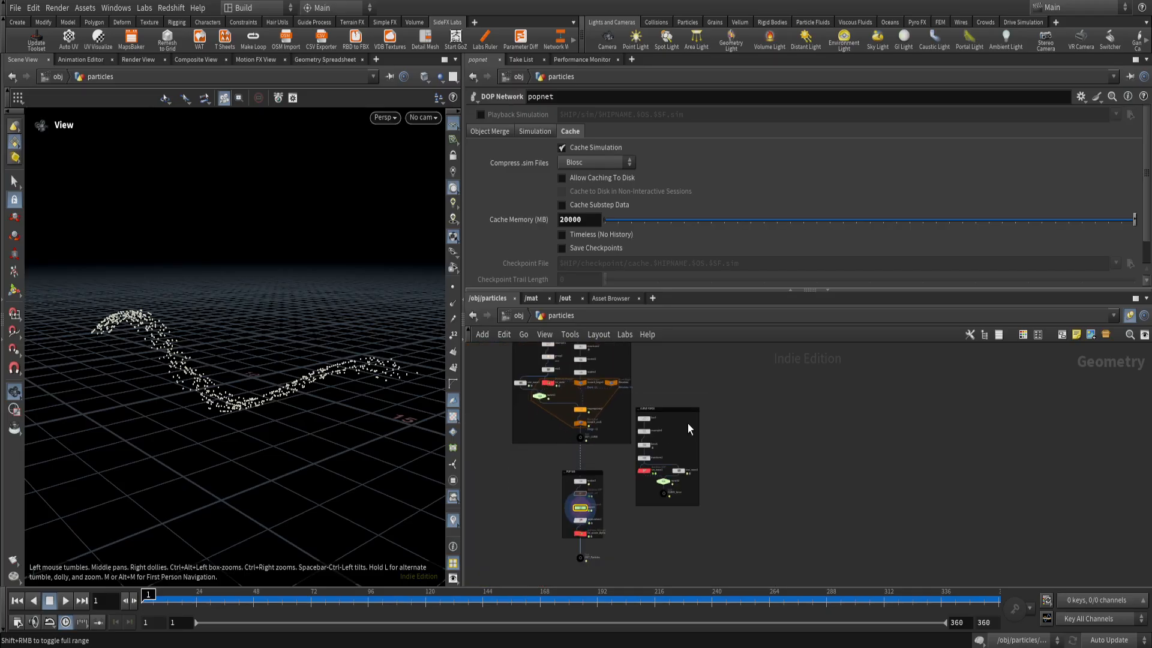
middle_drag(687, 424, 750, 490)
drag(545, 366, 692, 520)
middle_drag(836, 507, 784, 447)
click(713, 404)
drag(712, 403, 642, 519)
click(649, 532)
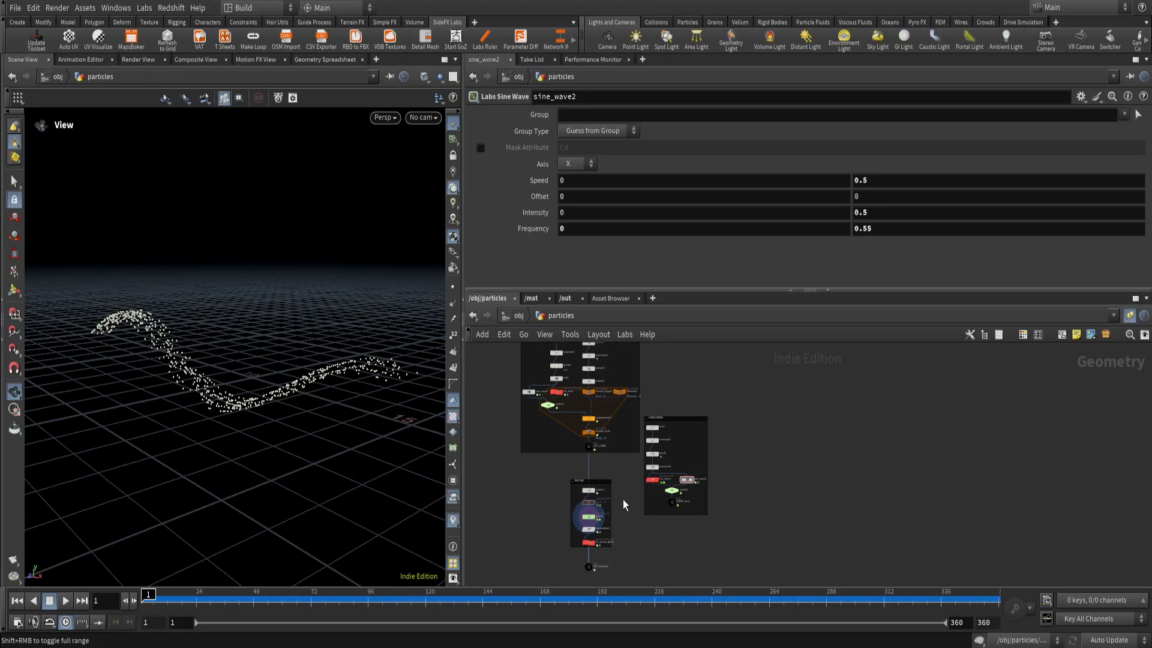
mouse_move(621, 463)
mouse_down()
mouse_move(556, 549)
mouse_move(628, 485)
mouse_up()
scroll(645, 477, down, 2)
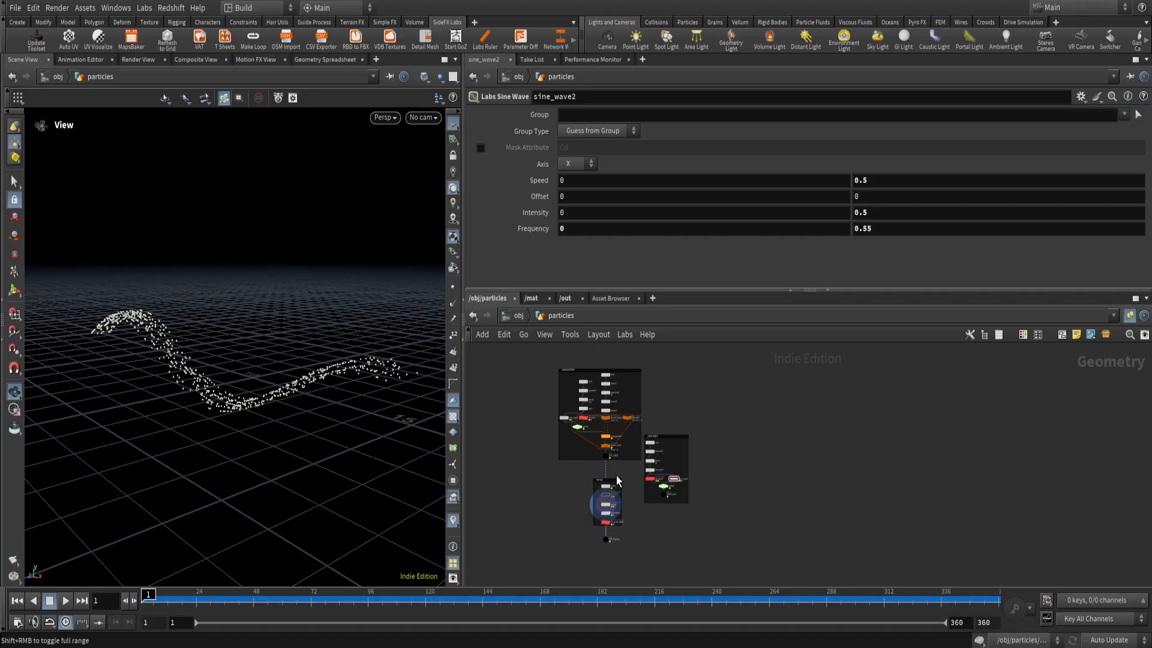
scroll(653, 463, up, 2)
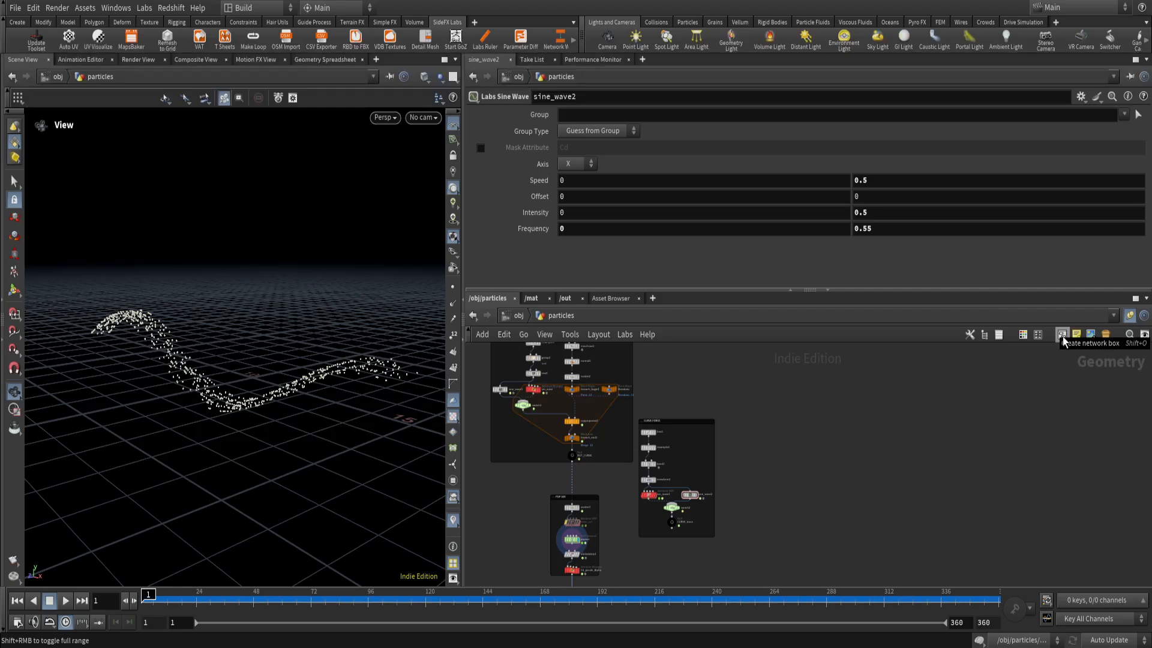
Enclose delete2, matchsize2 and normal2 in a new network box and color the box dark red.
scroll(798, 463, down, 2)
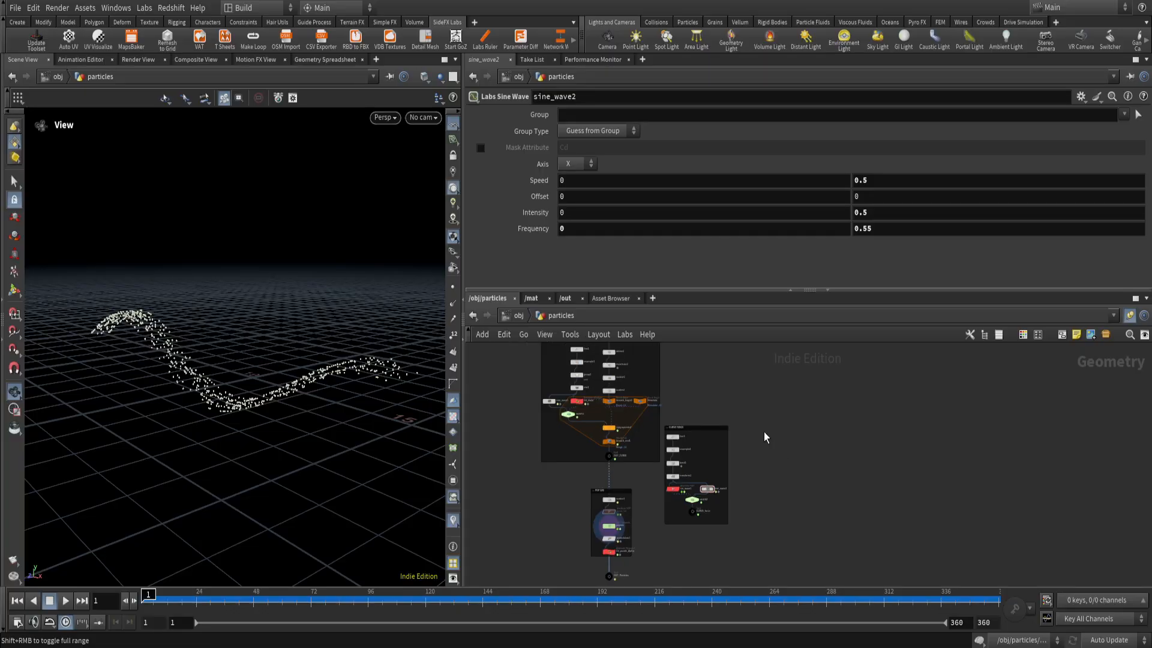
scroll(672, 460, up, 4)
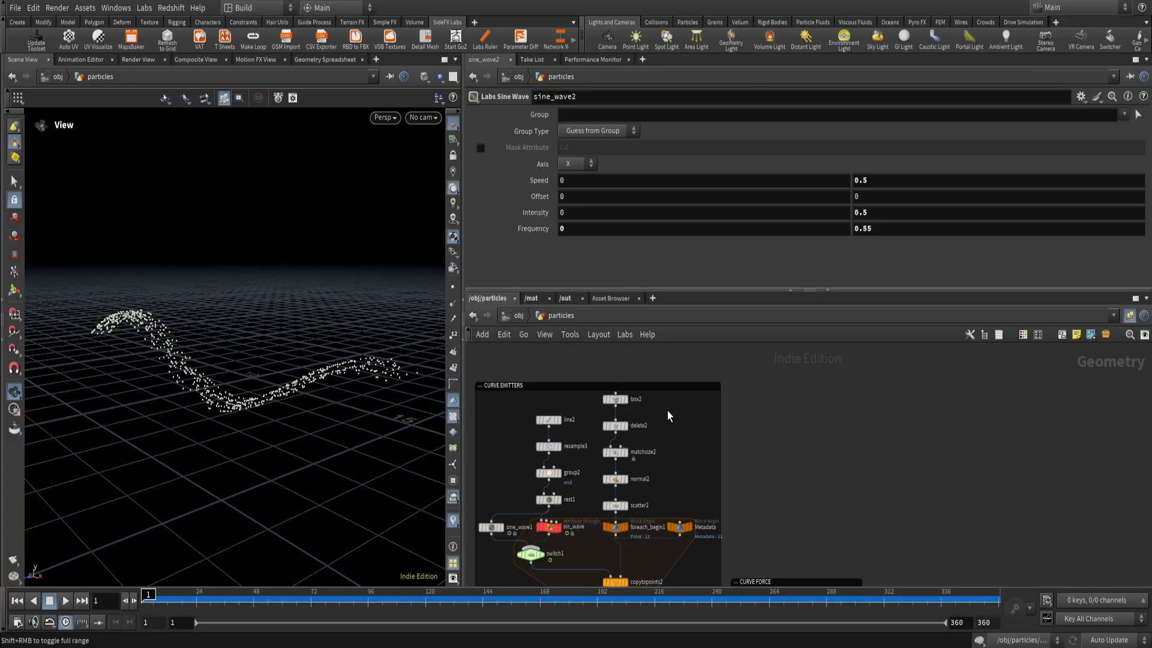
drag(613, 453, 600, 489)
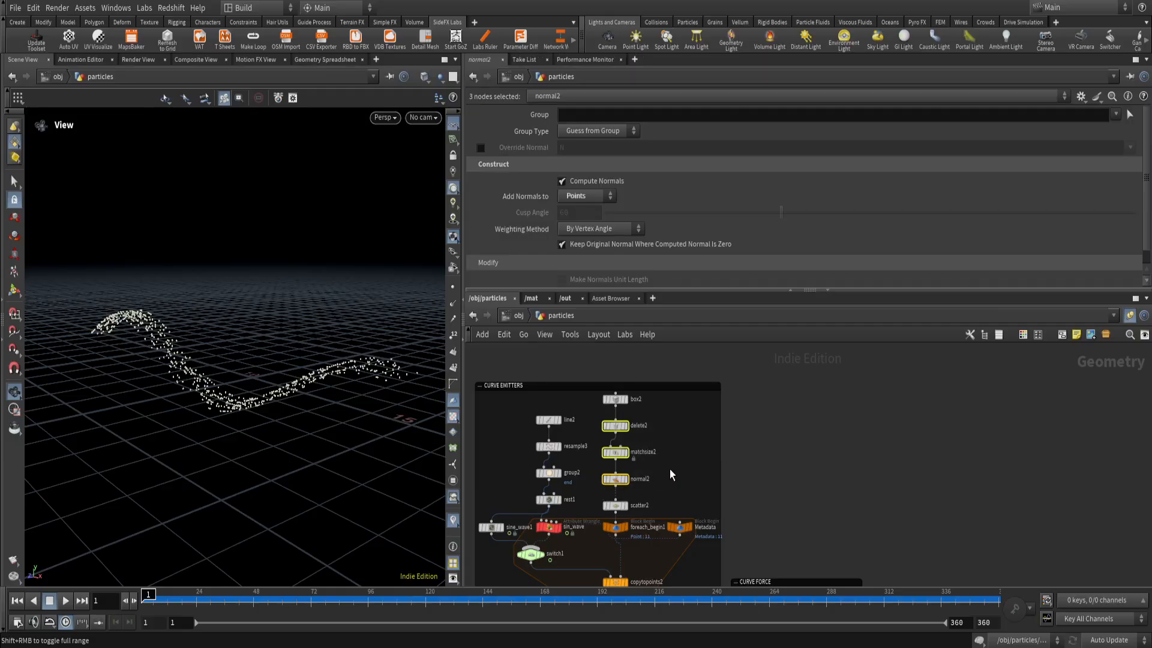
key(shift+o)
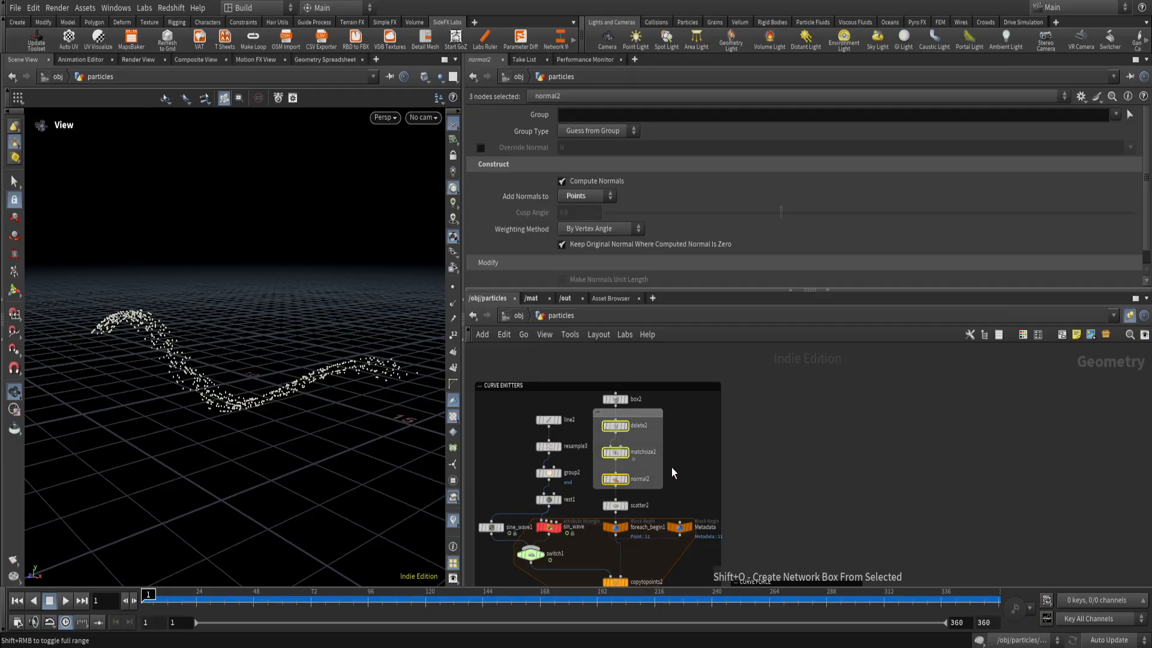
click(645, 415)
key(c)
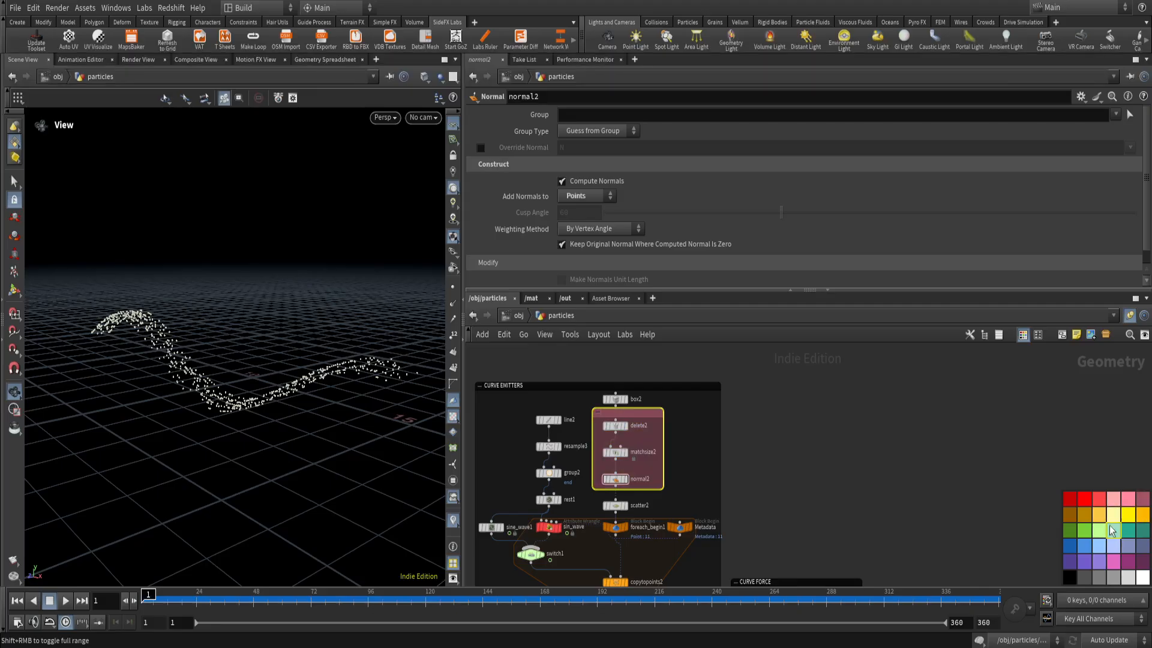
click(1069, 498)
click(803, 460)
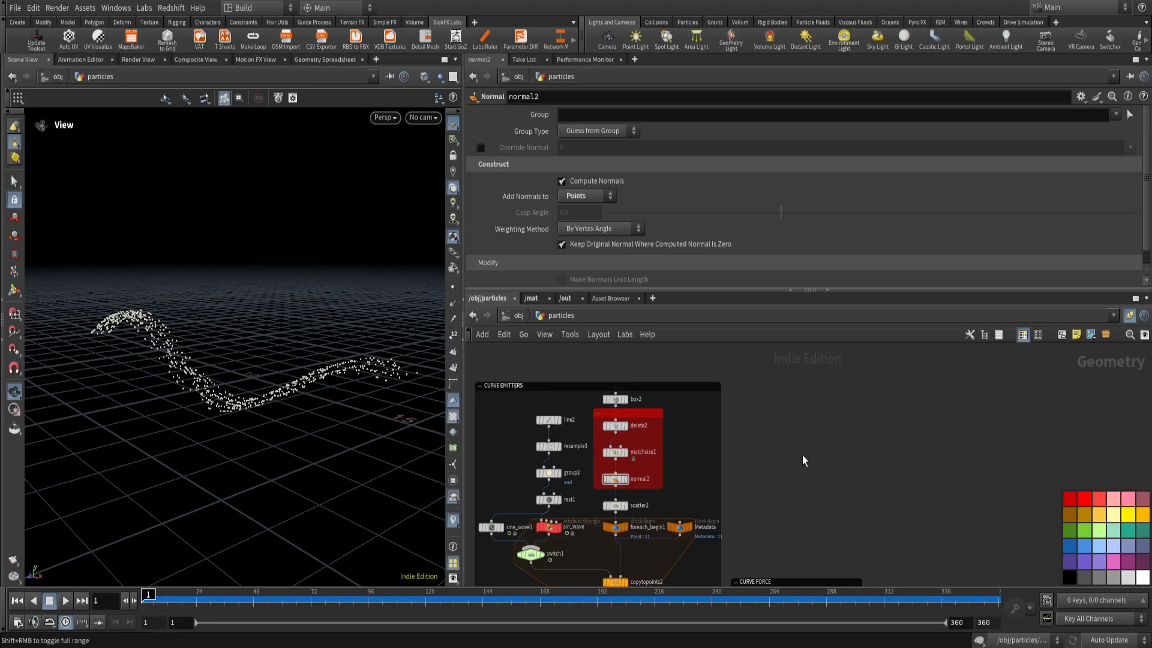
Delete the red network box around delete2, matchsize2 and normal2, and hide the color palette.
click(628, 414)
key(Delete)
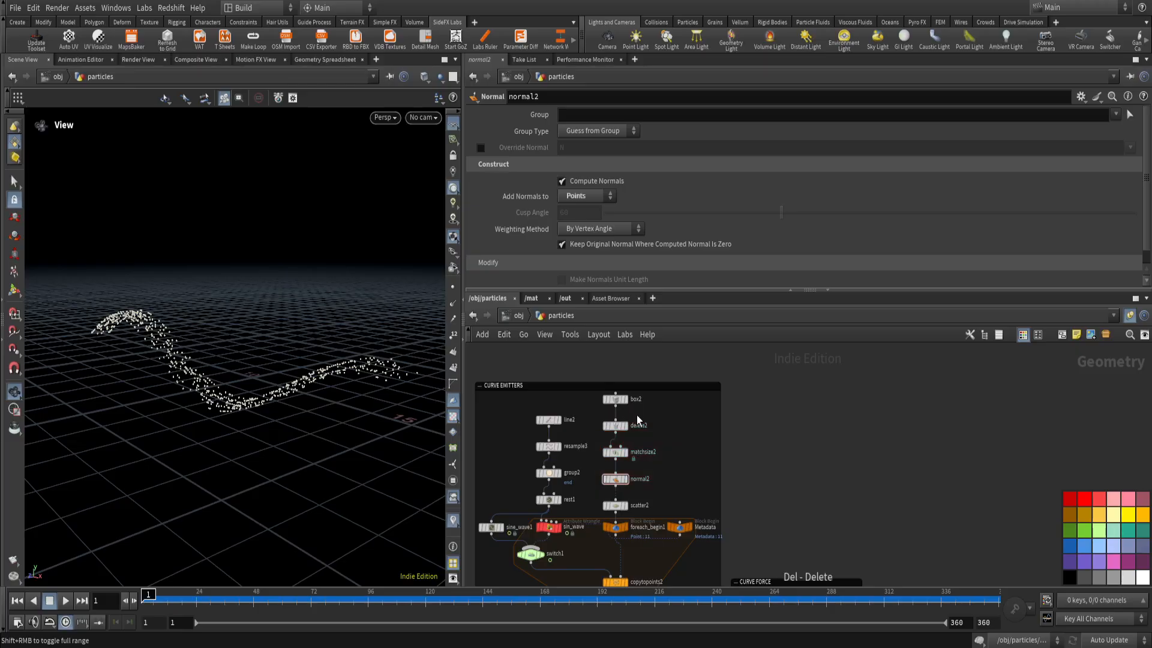
key(c)
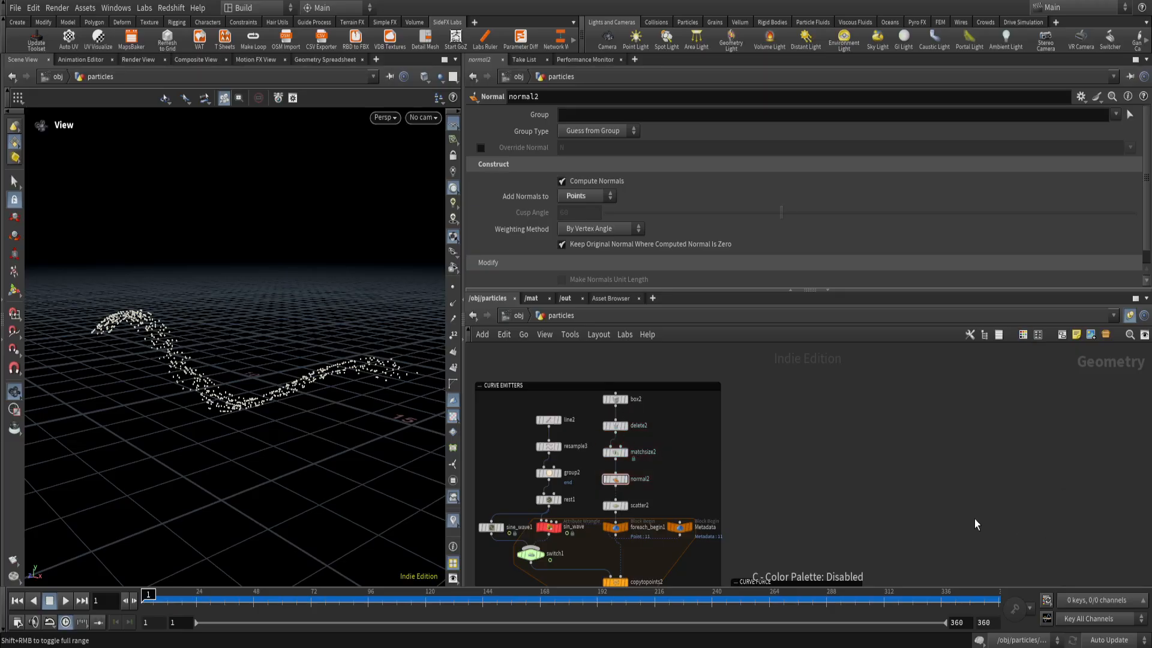
Display line3 in the CURVE FORCE box and inspect its line settings and its shape in the viewport.
scroll(888, 520, down, 3)
middle_drag(887, 520, 826, 387)
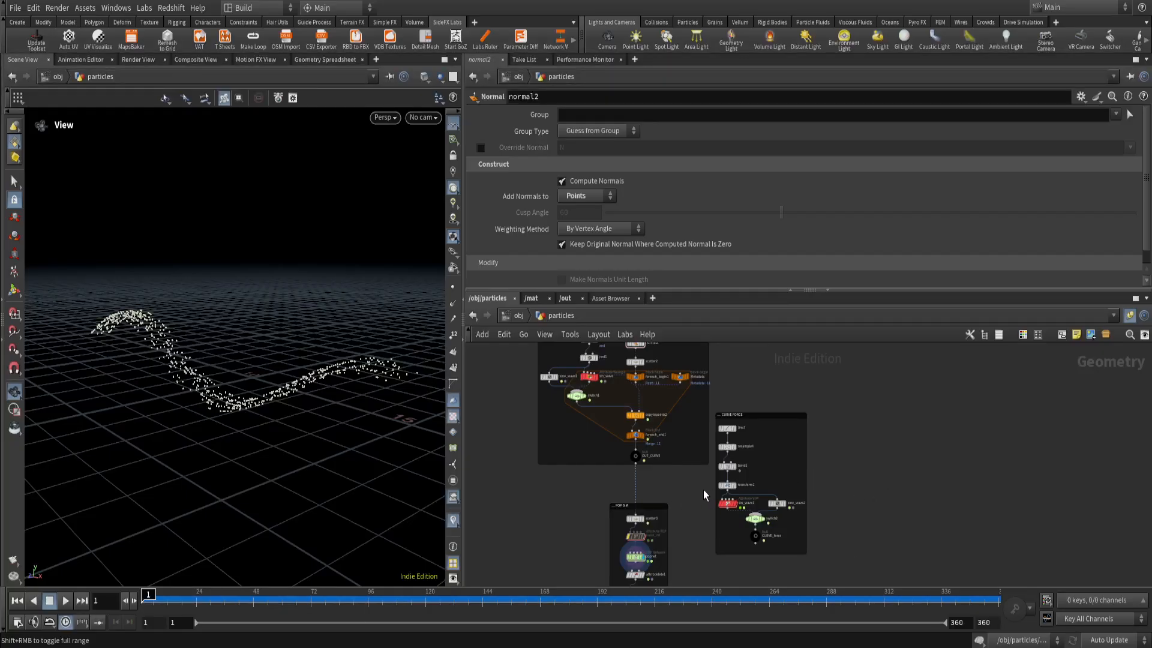
scroll(750, 446, up, 4)
middle_drag(751, 441, 674, 467)
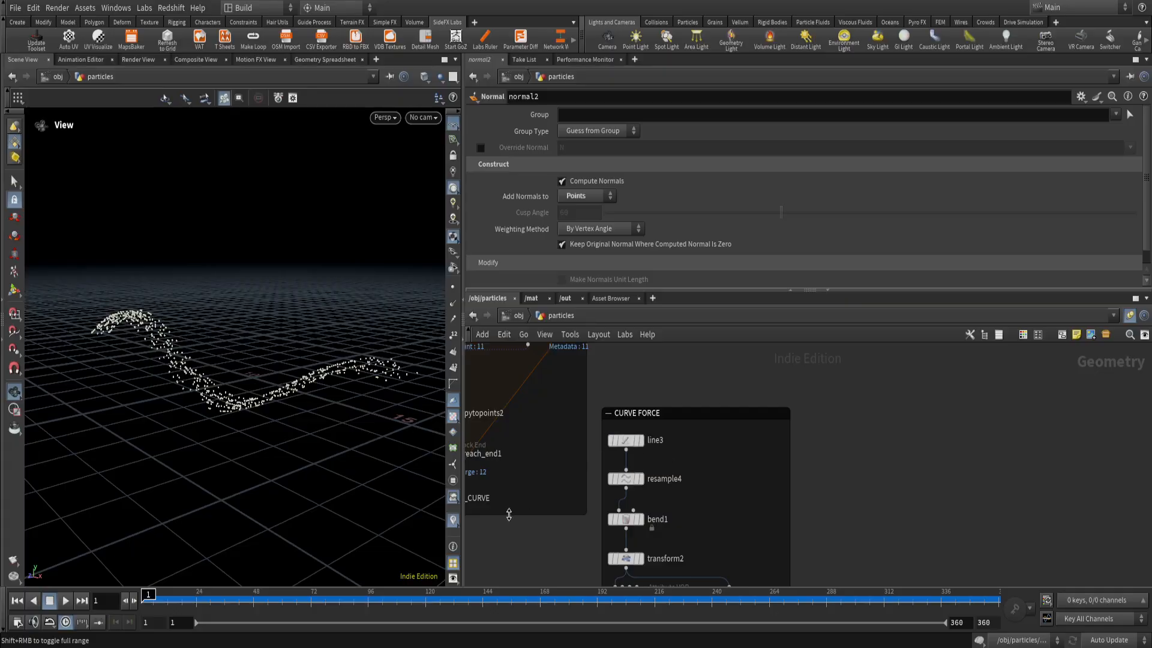
scroll(506, 516, down, 4)
middle_drag(497, 533, 579, 479)
scroll(579, 479, up, 3)
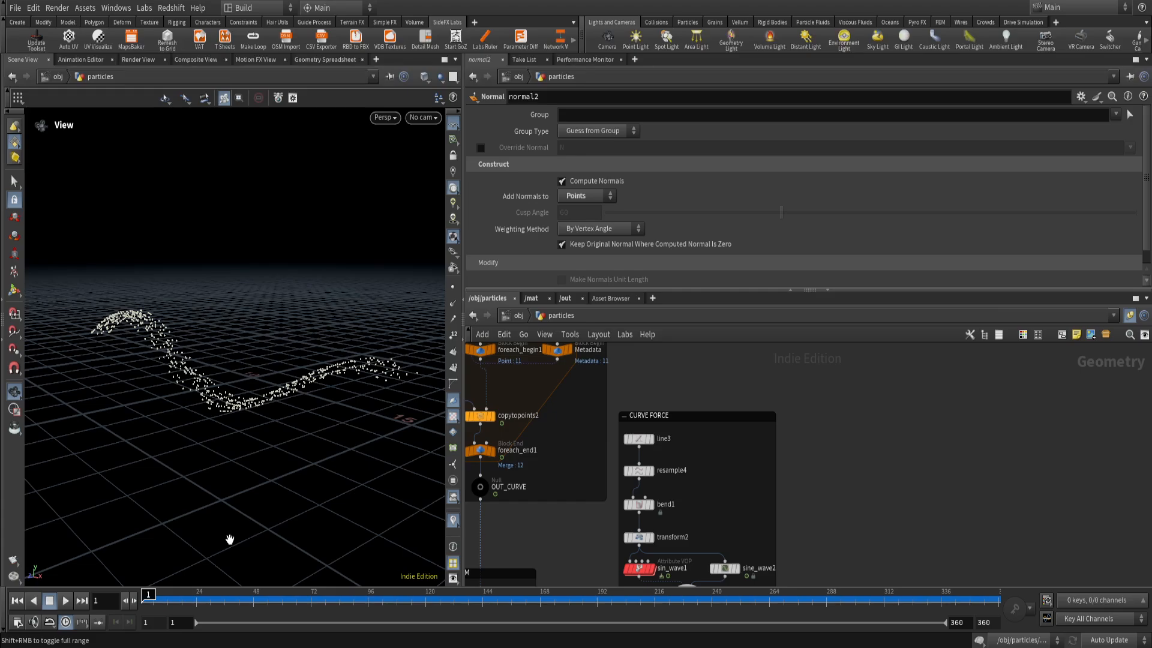
click(649, 439)
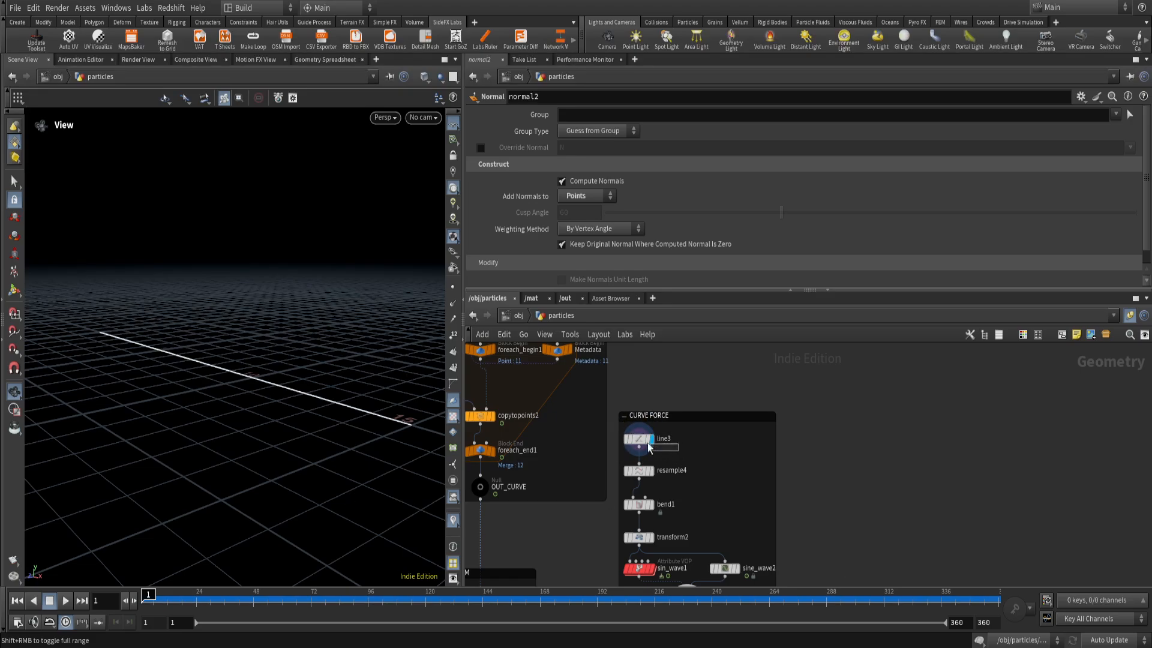
click(638, 438)
drag(291, 430, 243, 551)
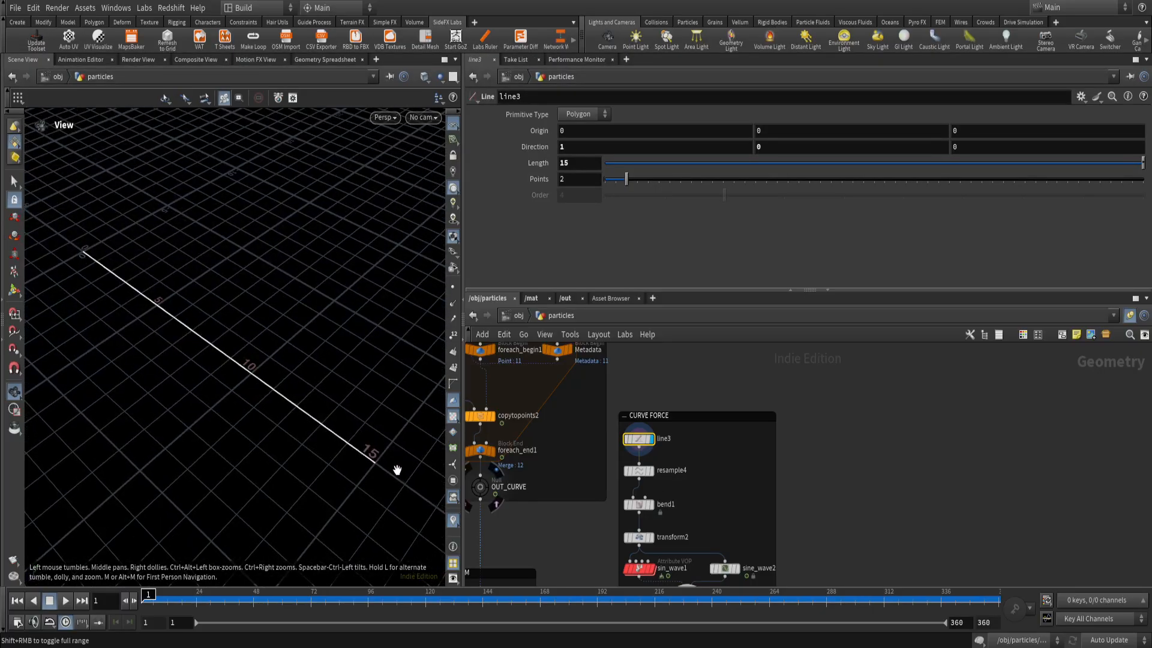
Compare the OUT_CURVE curves with the line3 geometry by switching the display between the two nodes.
scroll(552, 521, down, 3)
click(519, 492)
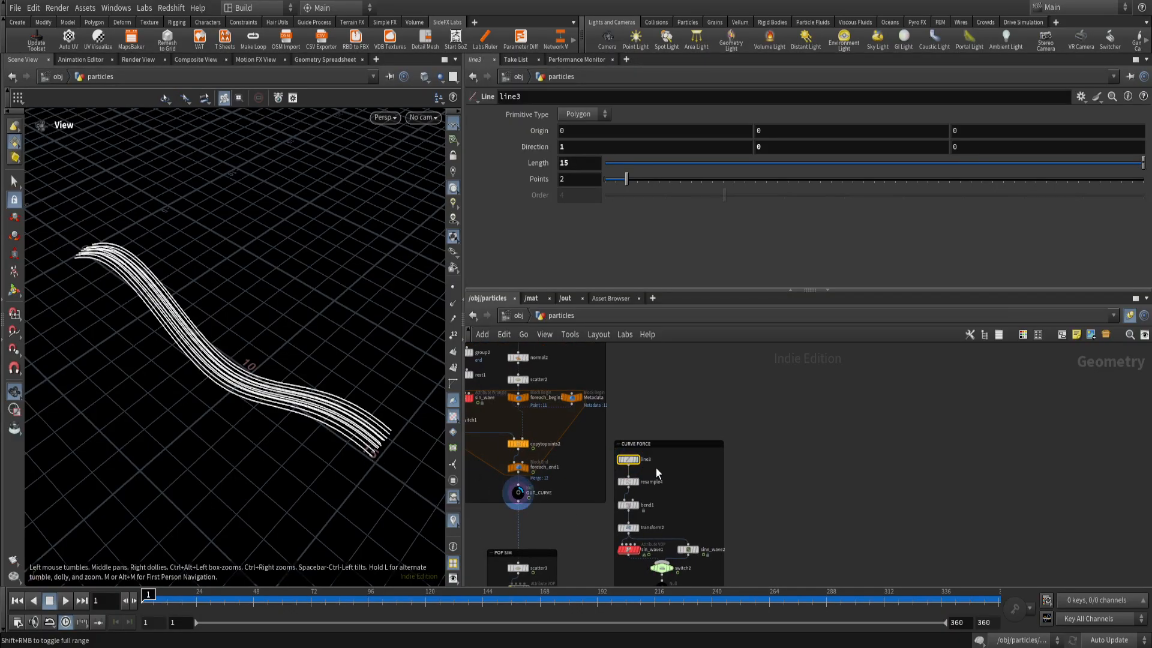
click(634, 461)
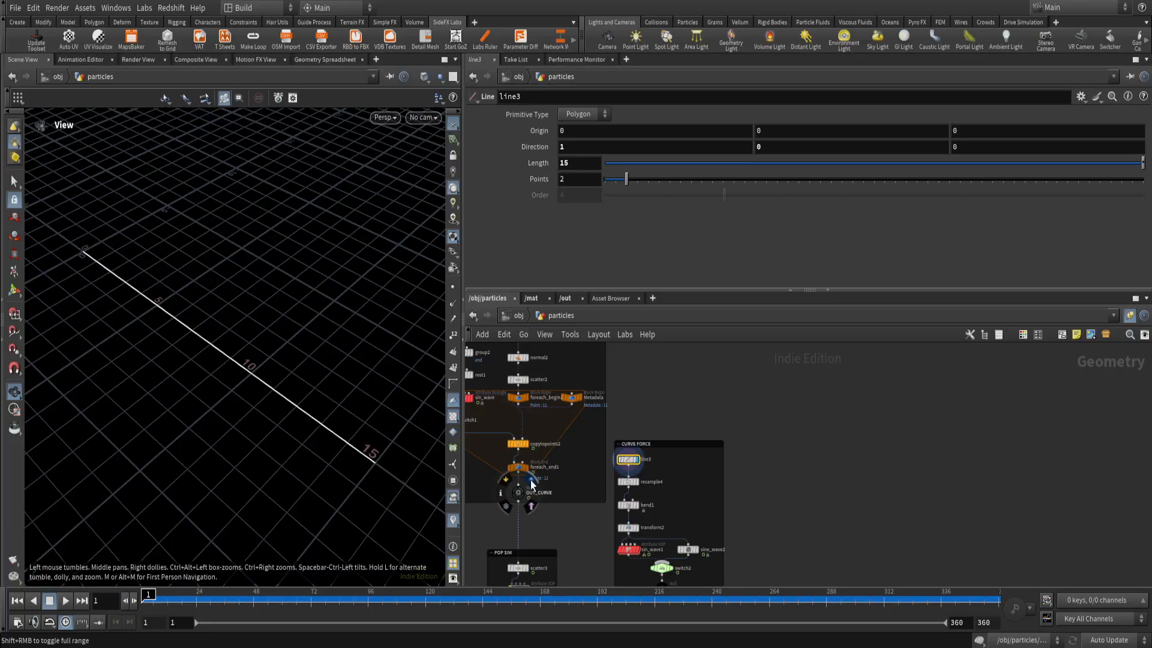
click(531, 483)
Display resample4 and examine its resampled line with points and point numbers shown in the viewport.
scroll(667, 501, up, 3)
click(633, 478)
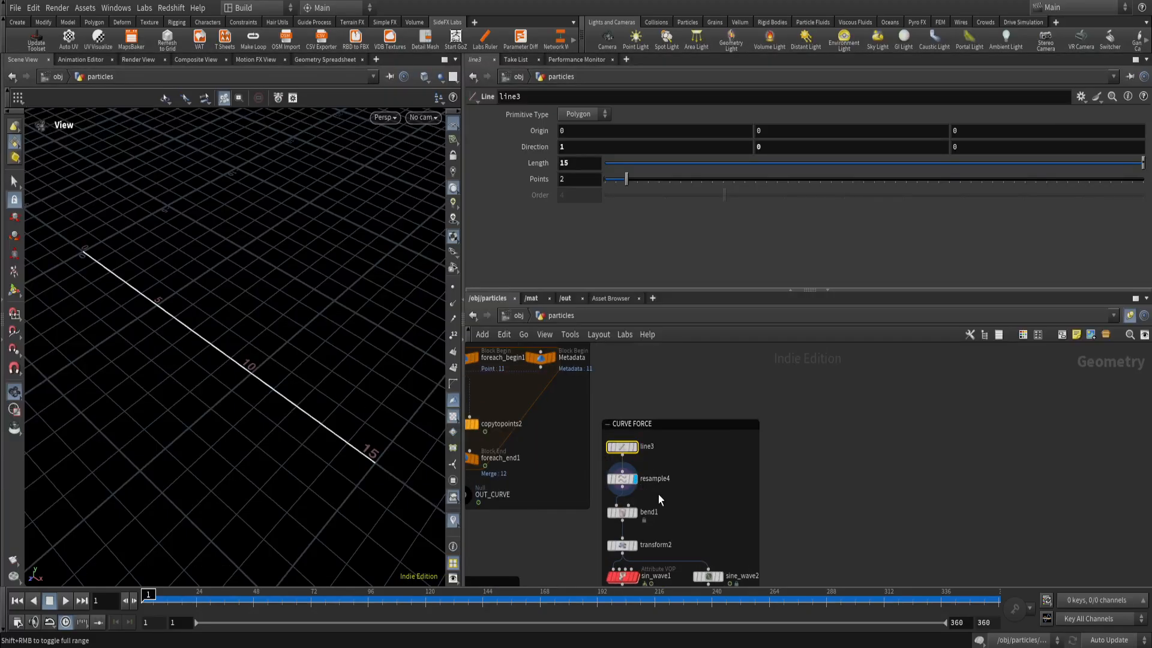
click(612, 481)
click(454, 287)
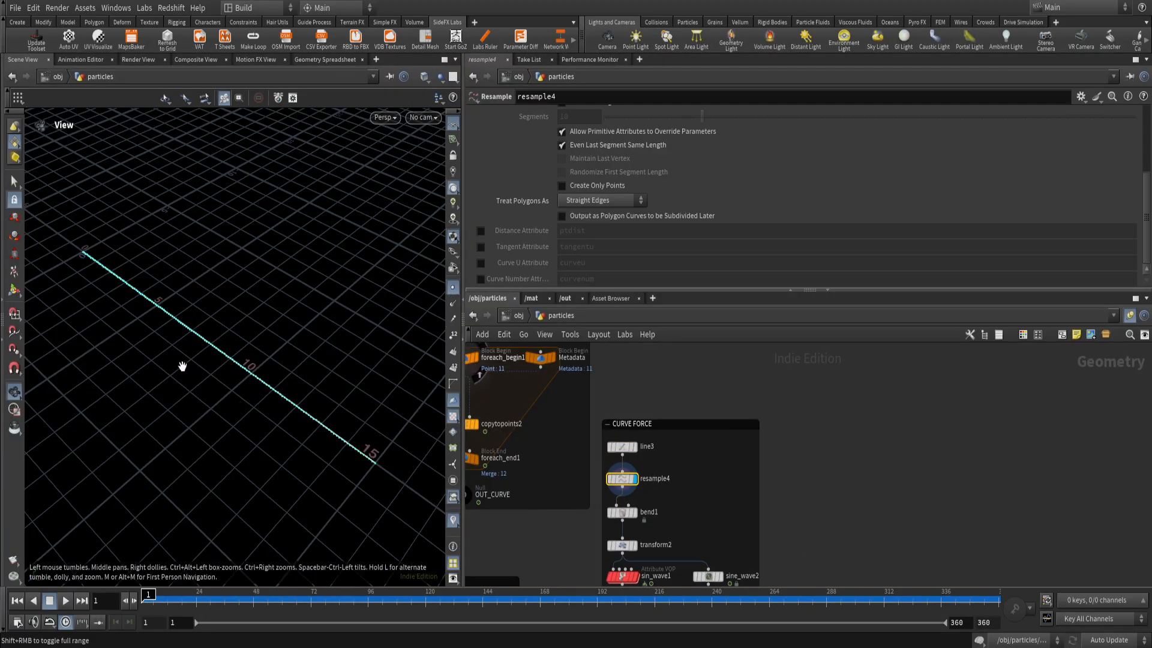
drag(182, 366, 206, 353)
scroll(208, 350, up, 3)
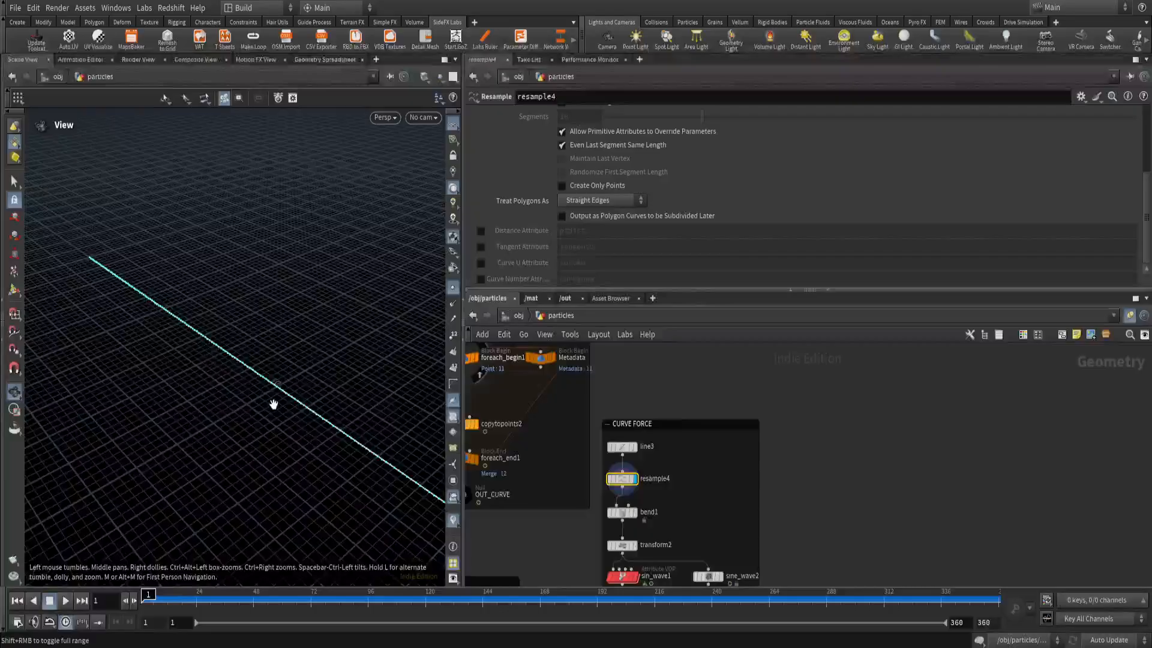
click(453, 334)
drag(159, 335, 216, 400)
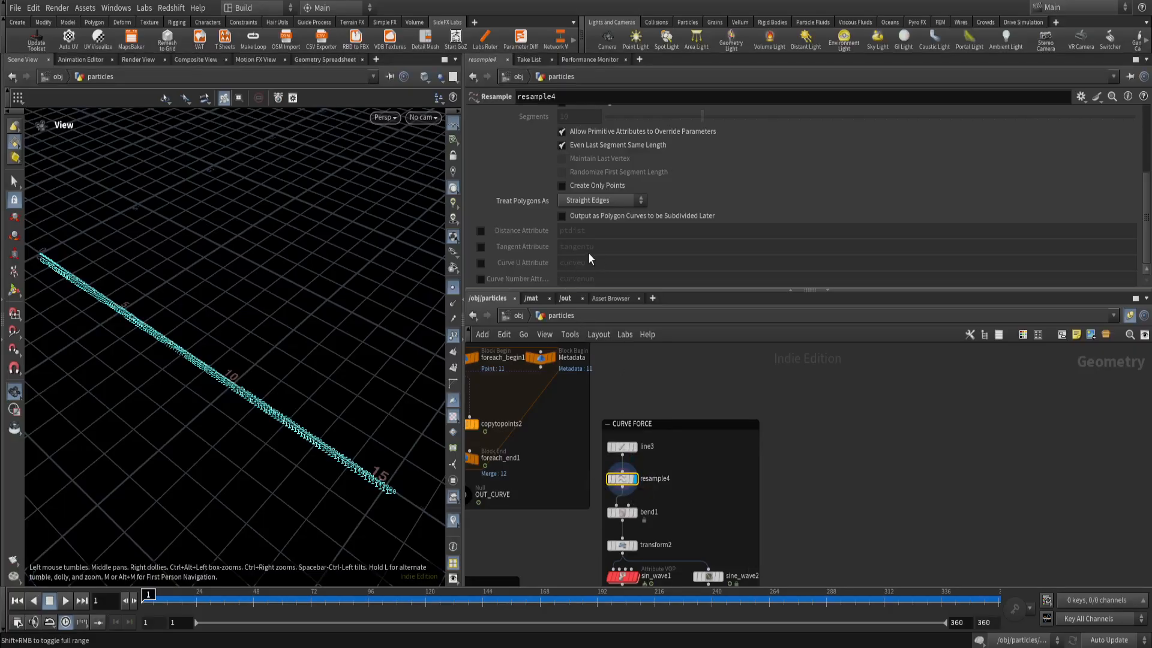
Display bend1 with the point markers hidden, and inspect its twisted curve and Twist settings.
middle_drag(671, 497, 705, 442)
scroll(702, 437, down, 1)
scroll(678, 449, up, 1)
click(676, 457)
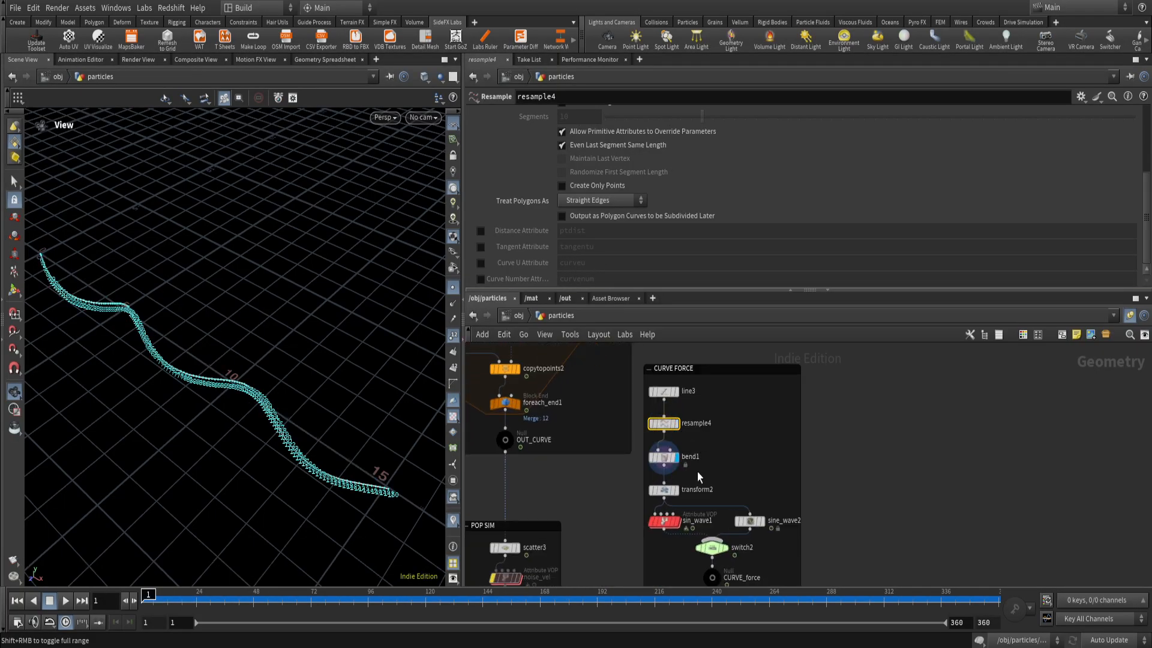
drag(697, 475, 641, 442)
click(452, 286)
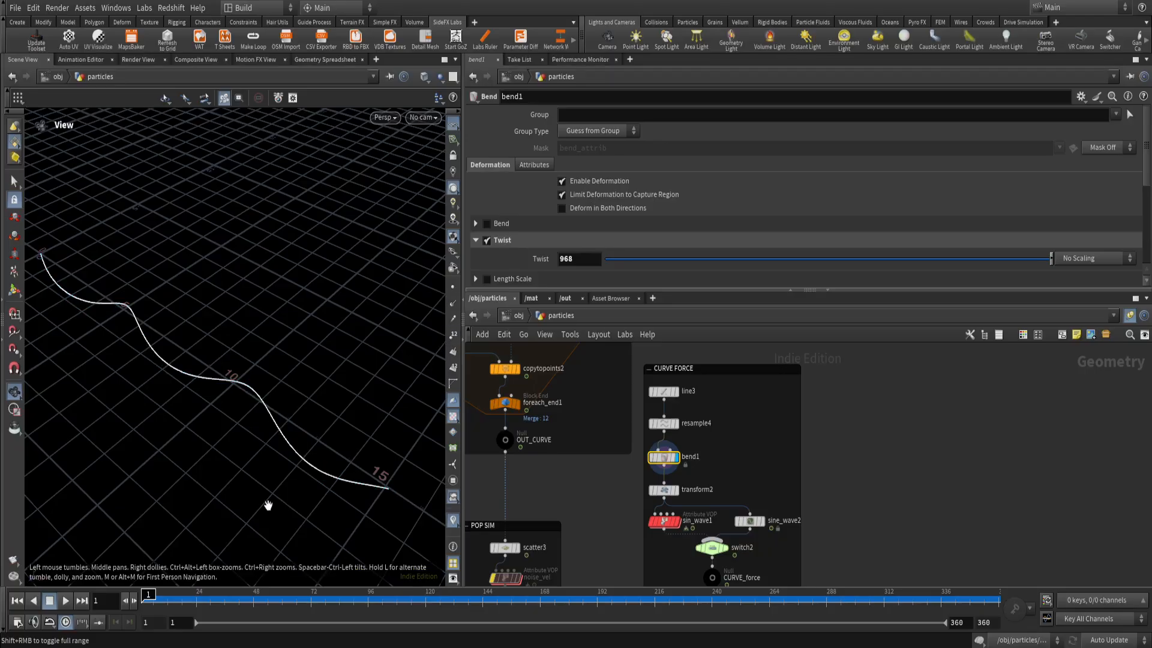
drag(198, 426, 211, 384)
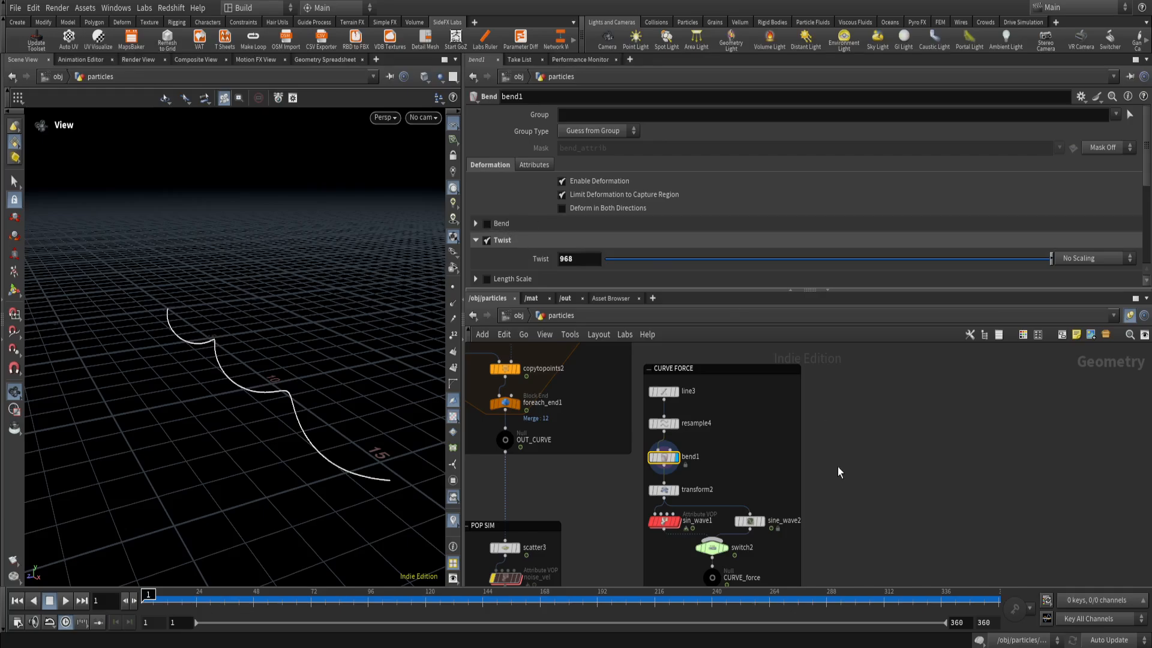
scroll(507, 227, down, 2)
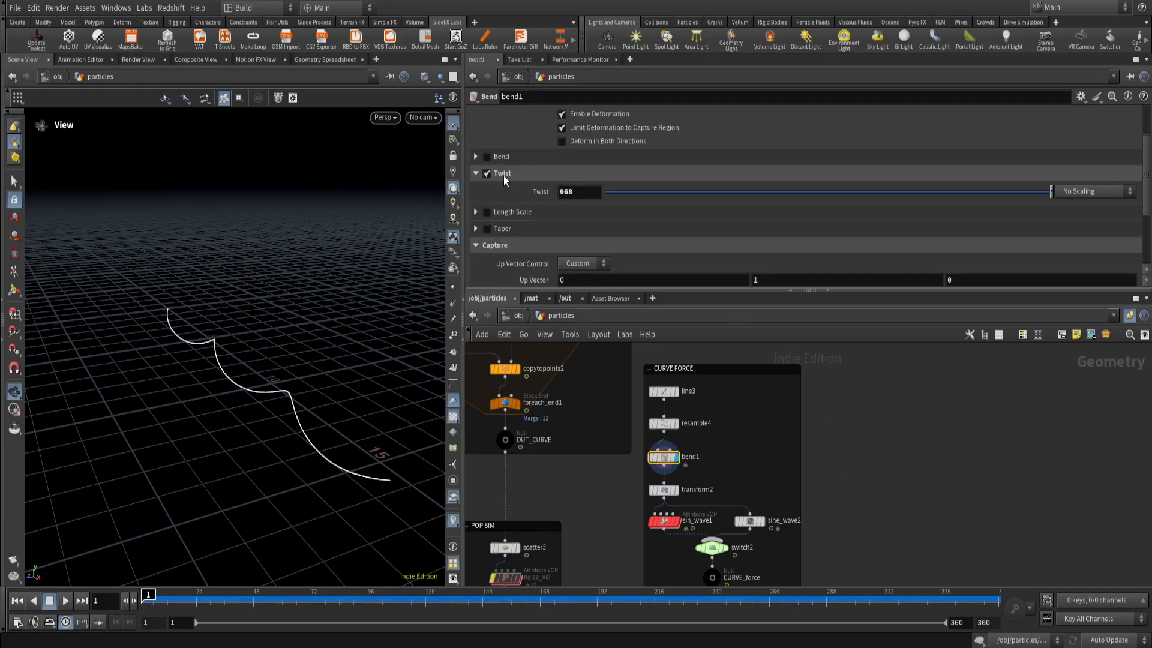
Try reducing bend1's Twist to 881 to see its effect on the spiral curve, and undo the change.
drag(275, 360, 267, 404)
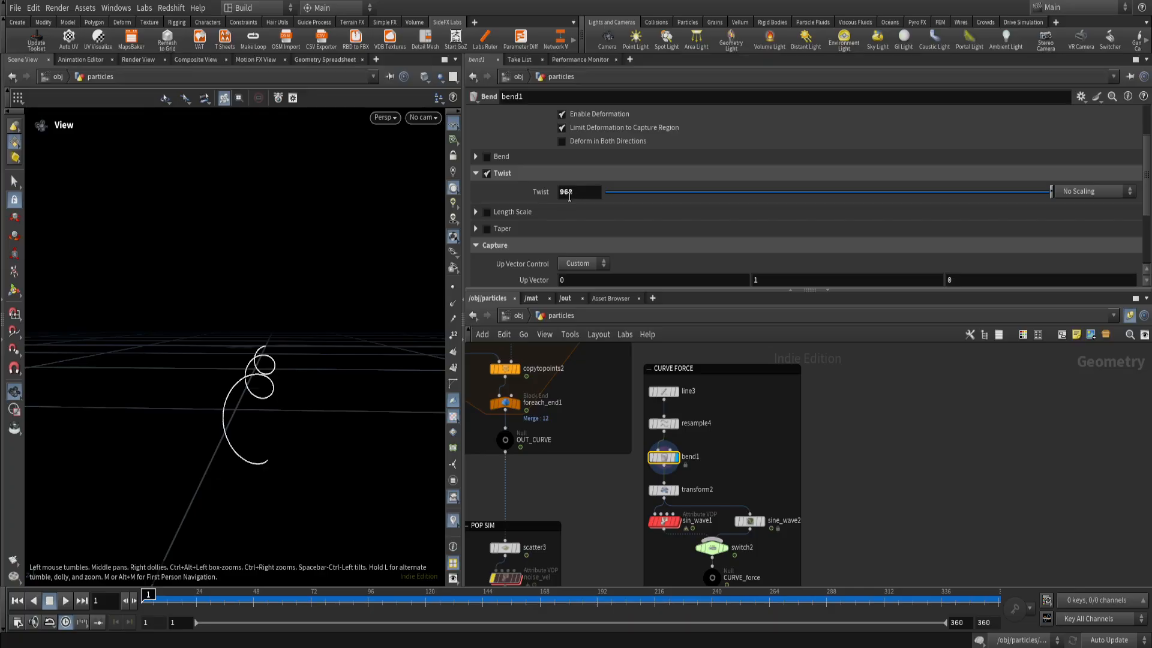
drag(273, 394, 264, 399)
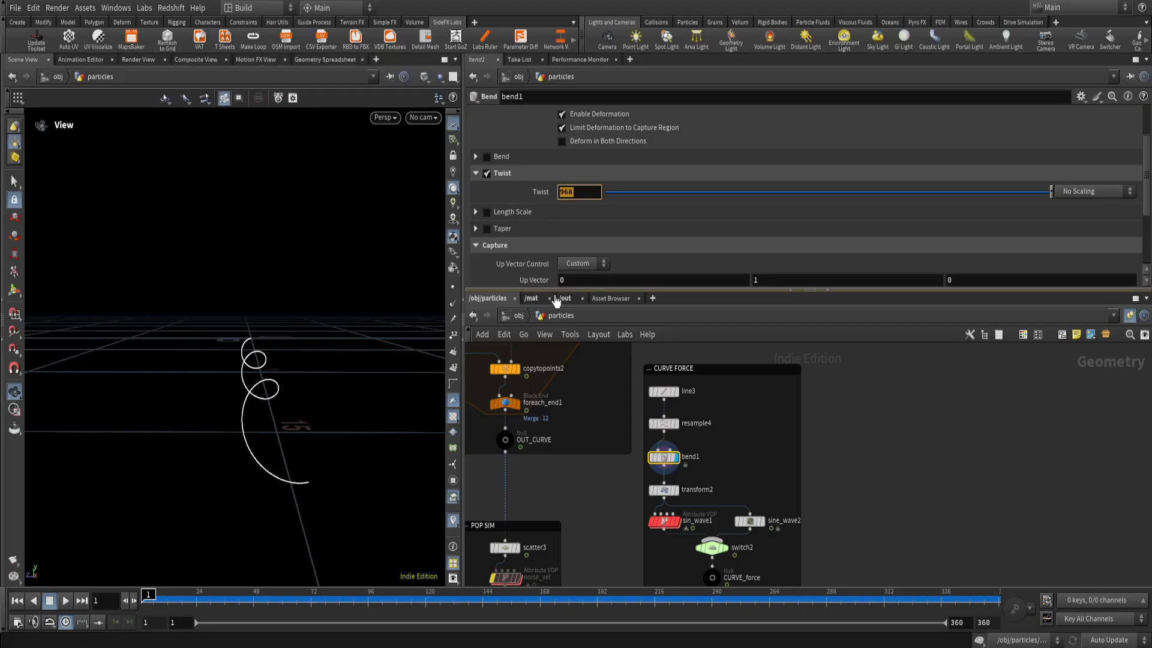
middle_click(589, 192)
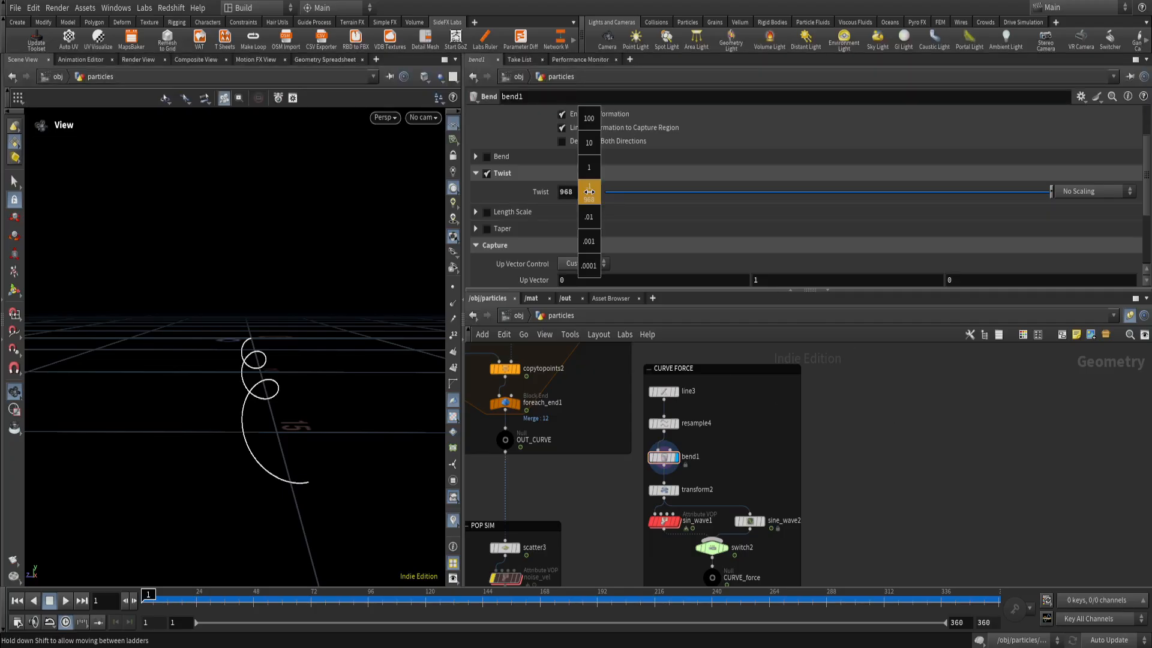
middle_drag(589, 191, 478, 175)
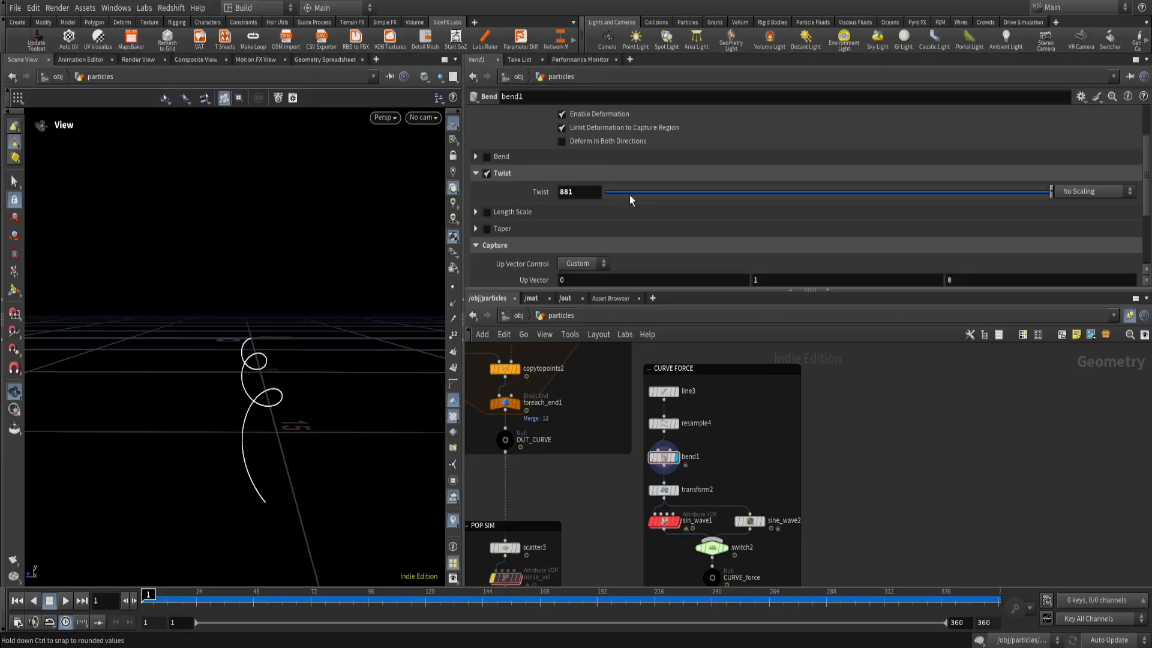
key(ctrl+z)
scroll(275, 379, down, 2)
alt+drag(276, 379, 299, 379)
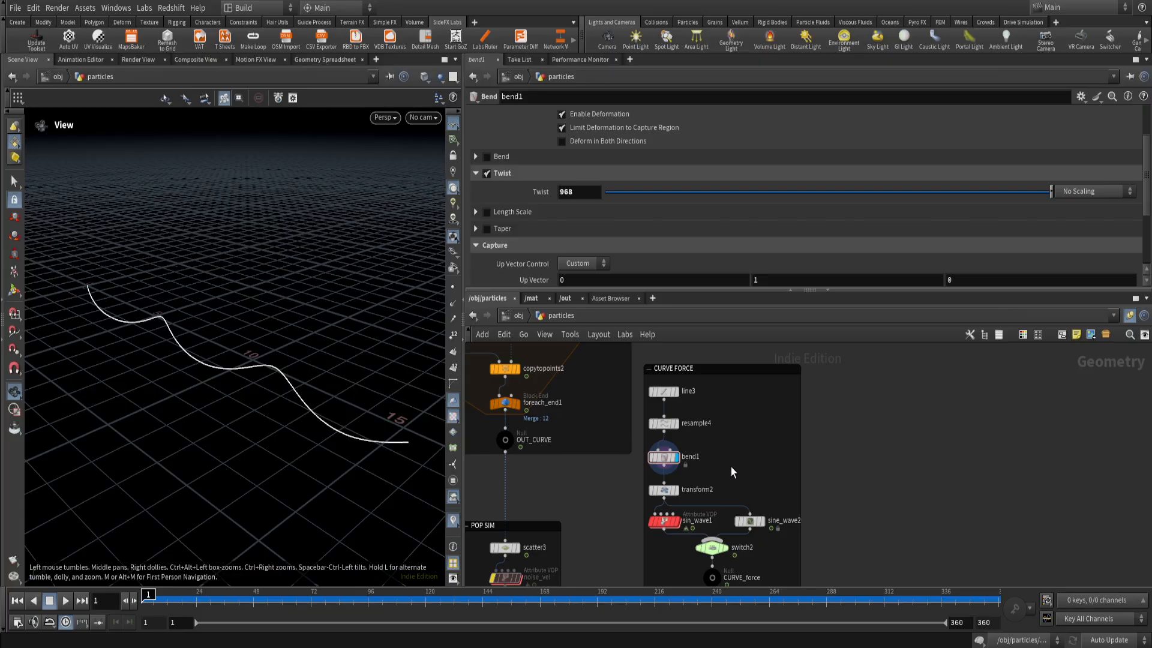
Display transform2 and inspect its Translate Y expression and the raised curve from several angles, with the timeline at frame 1.
middle_drag(687, 471, 707, 457)
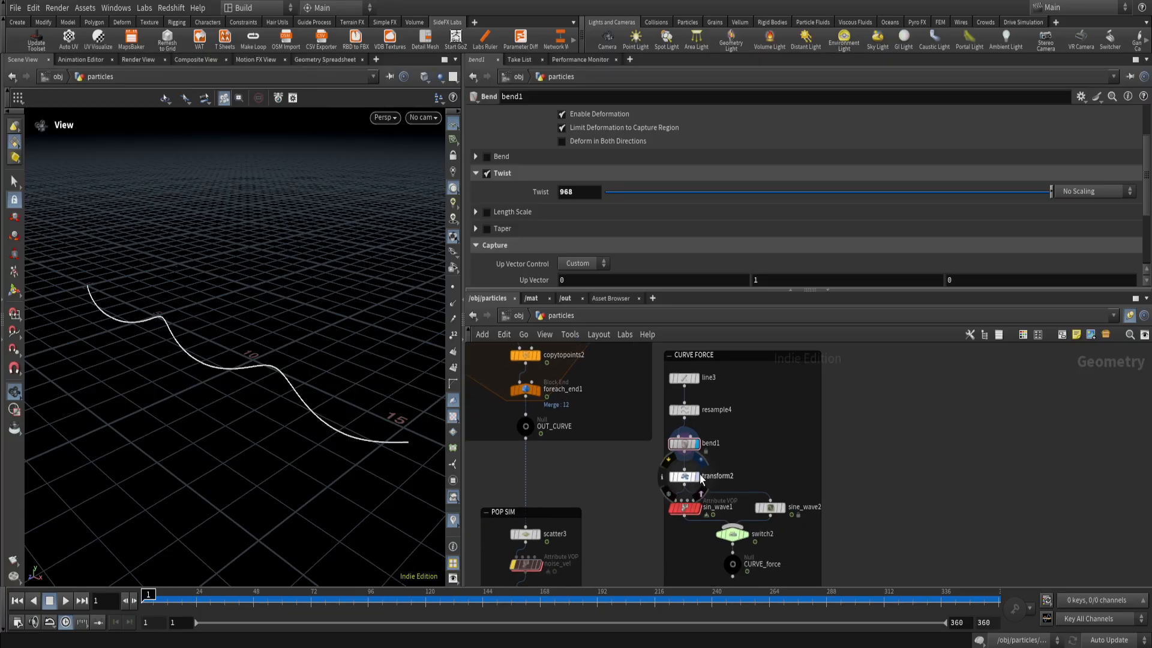
click(697, 477)
drag(716, 462, 675, 493)
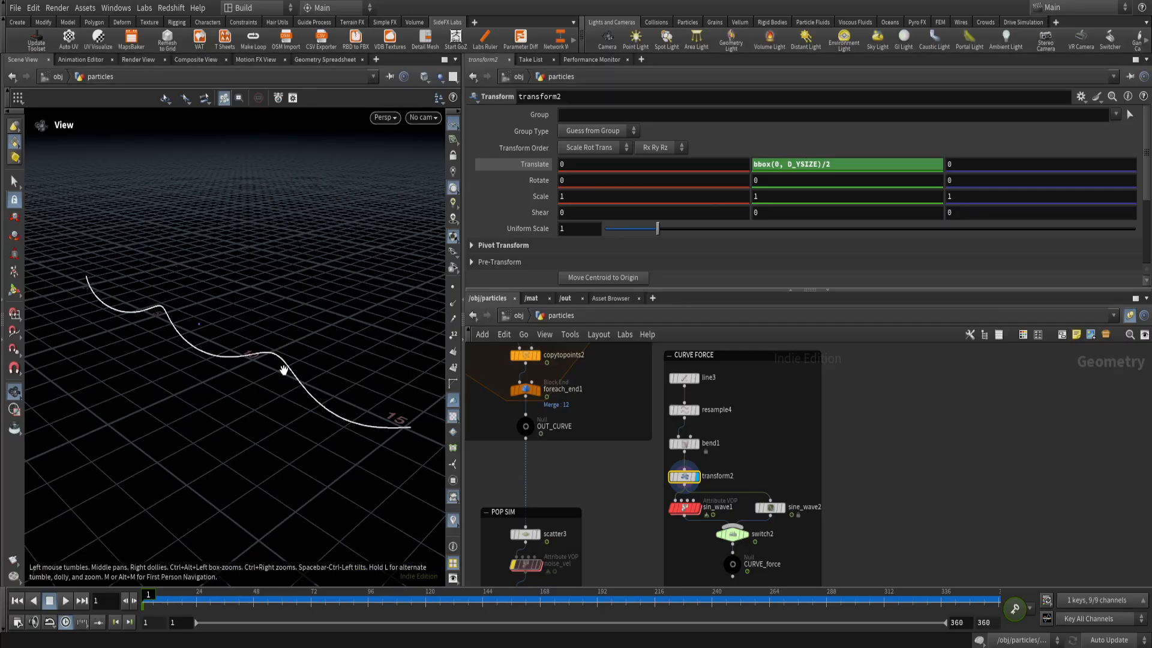
mouse_move(282, 368)
mouse_down()
mouse_move(288, 349)
mouse_move(311, 342)
mouse_move(278, 365)
mouse_up()
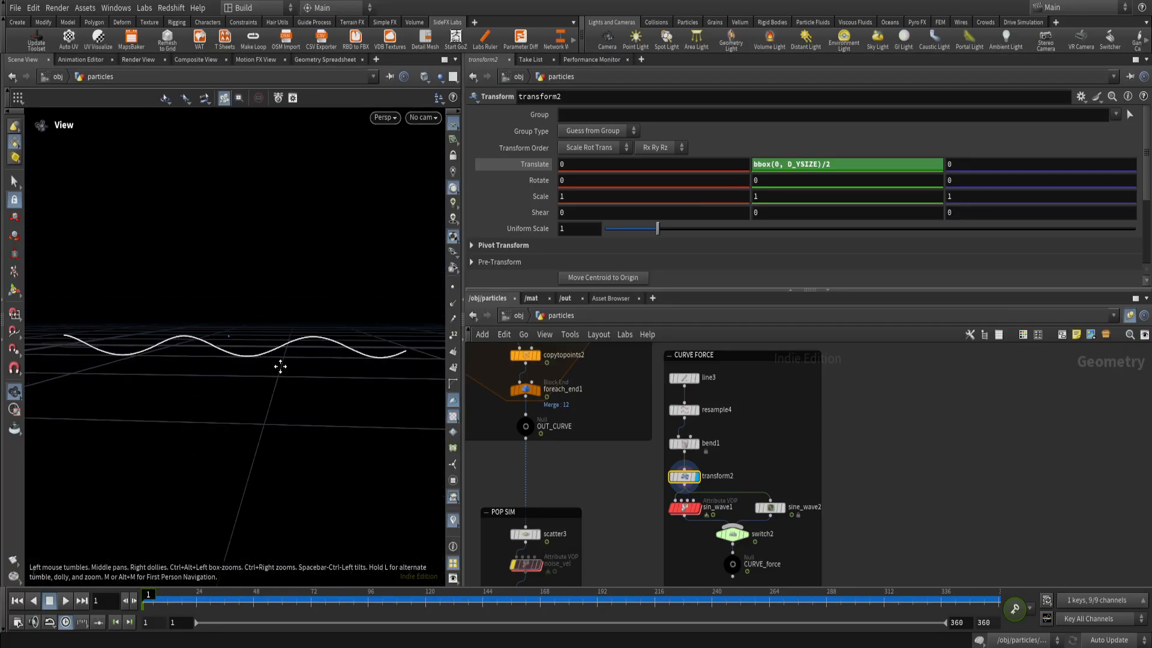
mouse_move(165, 600)
mouse_down()
mouse_move(600, 601)
mouse_move(144, 601)
mouse_up()
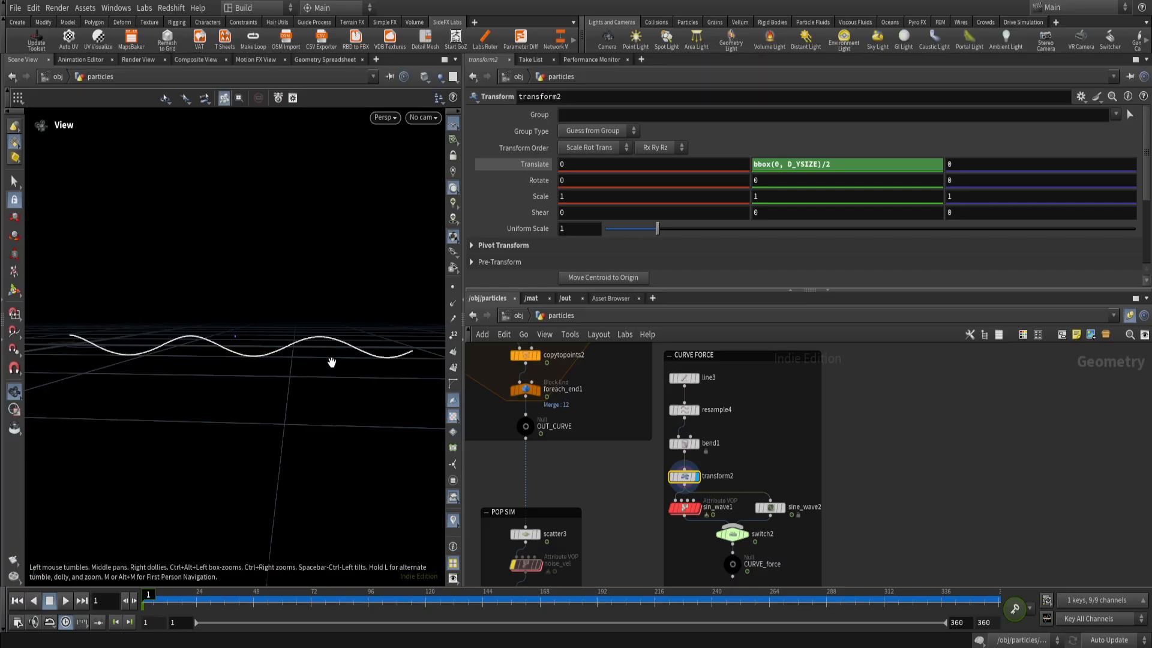
drag(331, 362, 270, 387)
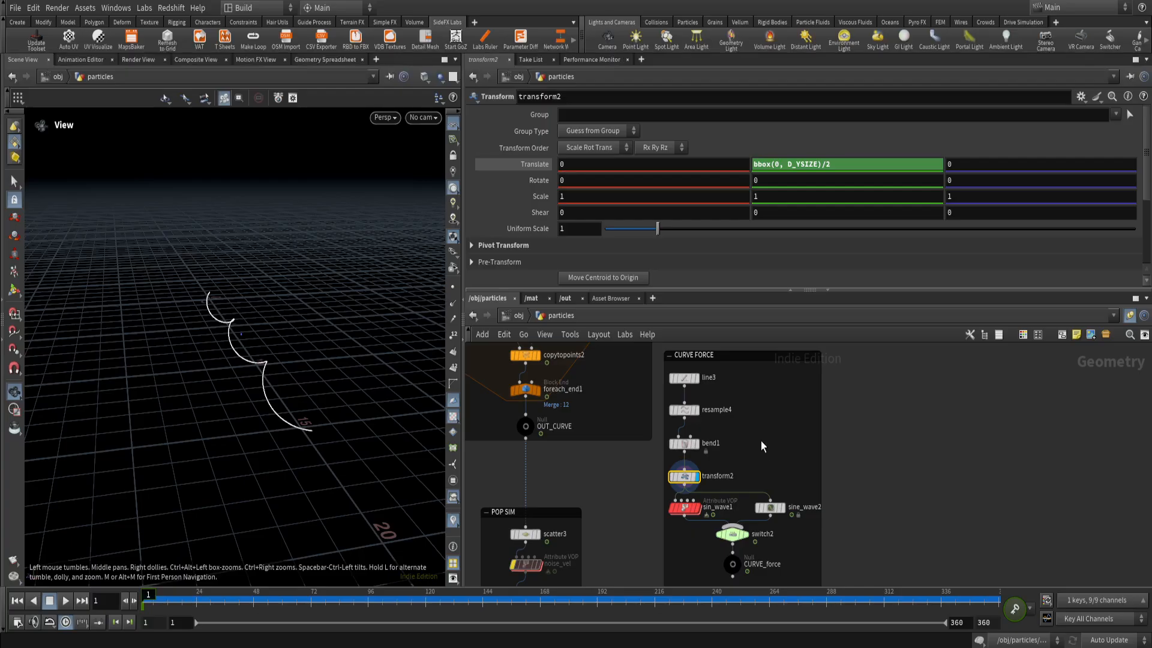
drag(252, 369, 334, 351)
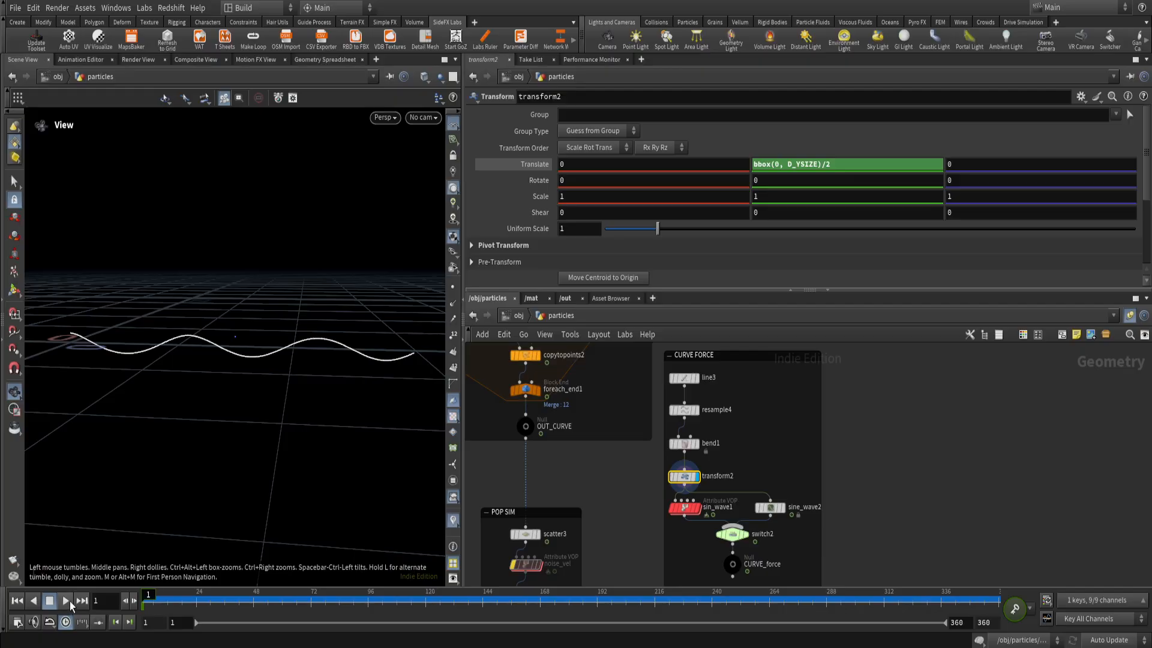
click(67, 602)
key(ctrl+Up)
Display sine_wave2 and play the timeline to examine its settings and the animated wave on the spiral curve.
scroll(596, 501, down, 2)
scroll(694, 503, up, 4)
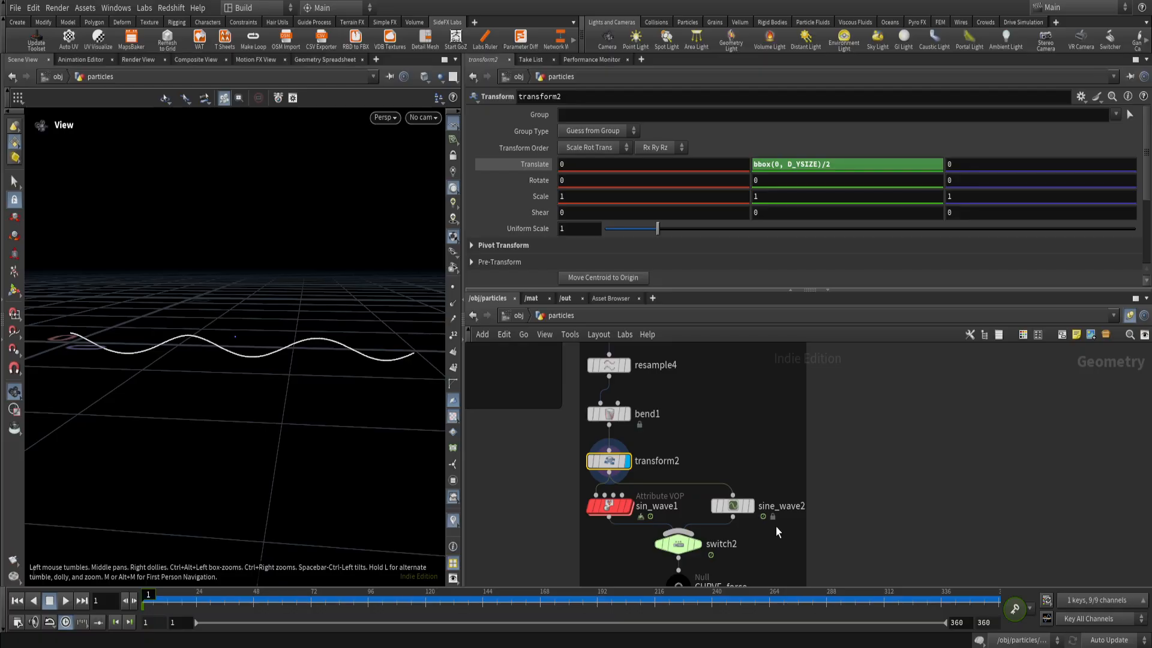
scroll(787, 536, down, 3)
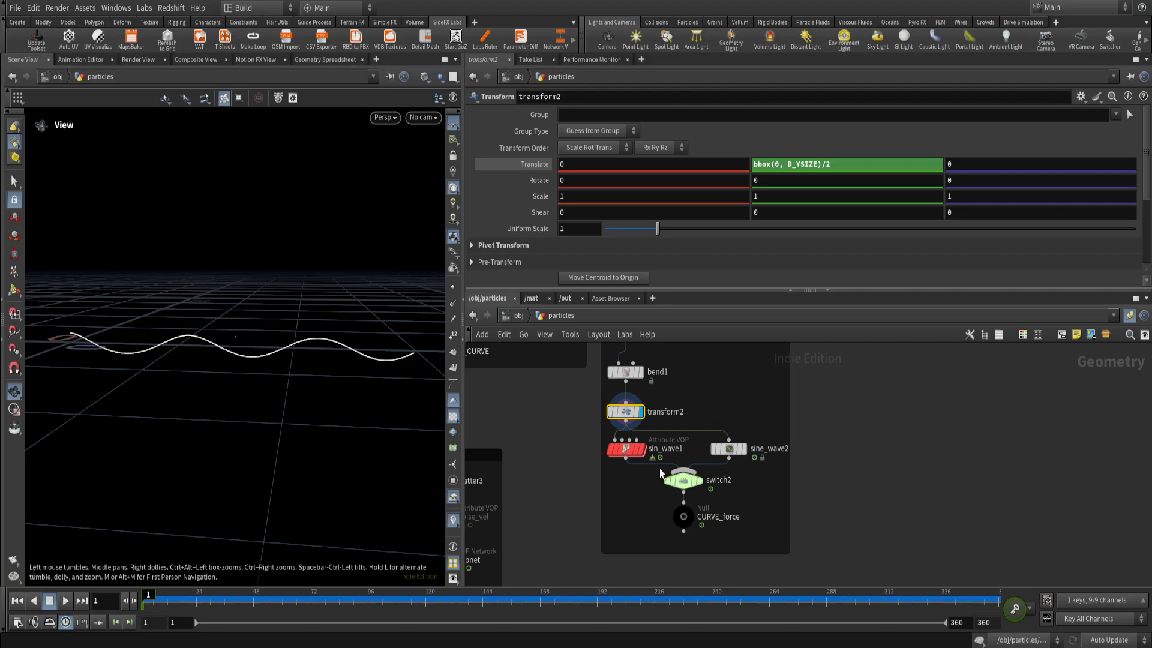
click(729, 447)
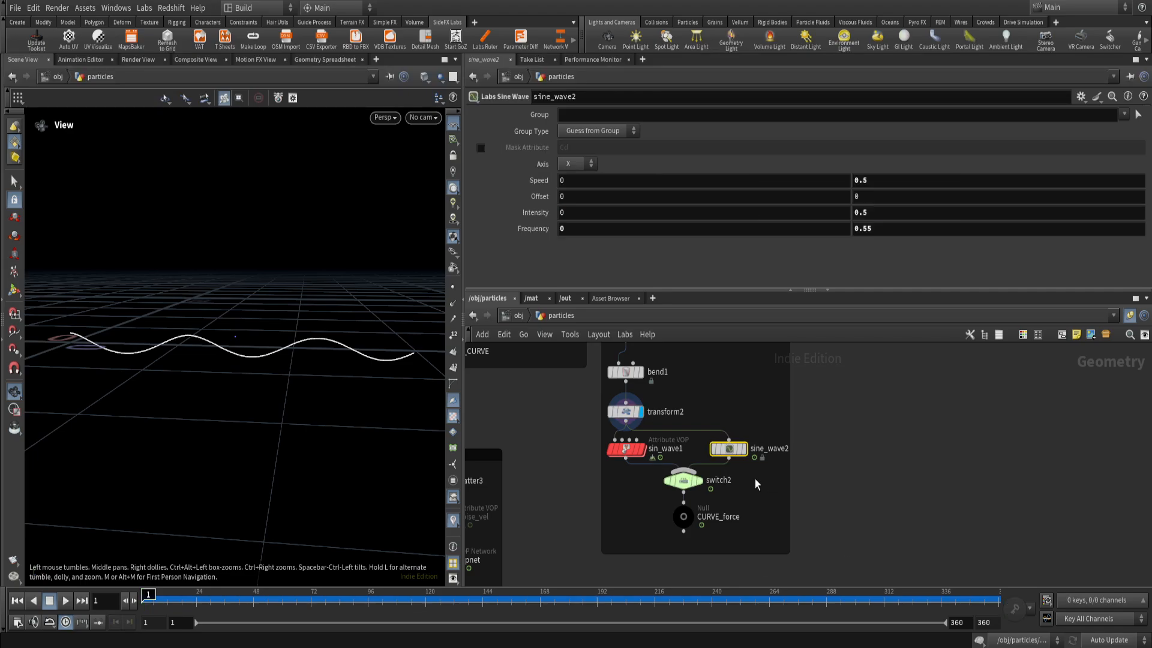
scroll(753, 460, up, 1)
mouse_move(727, 454)
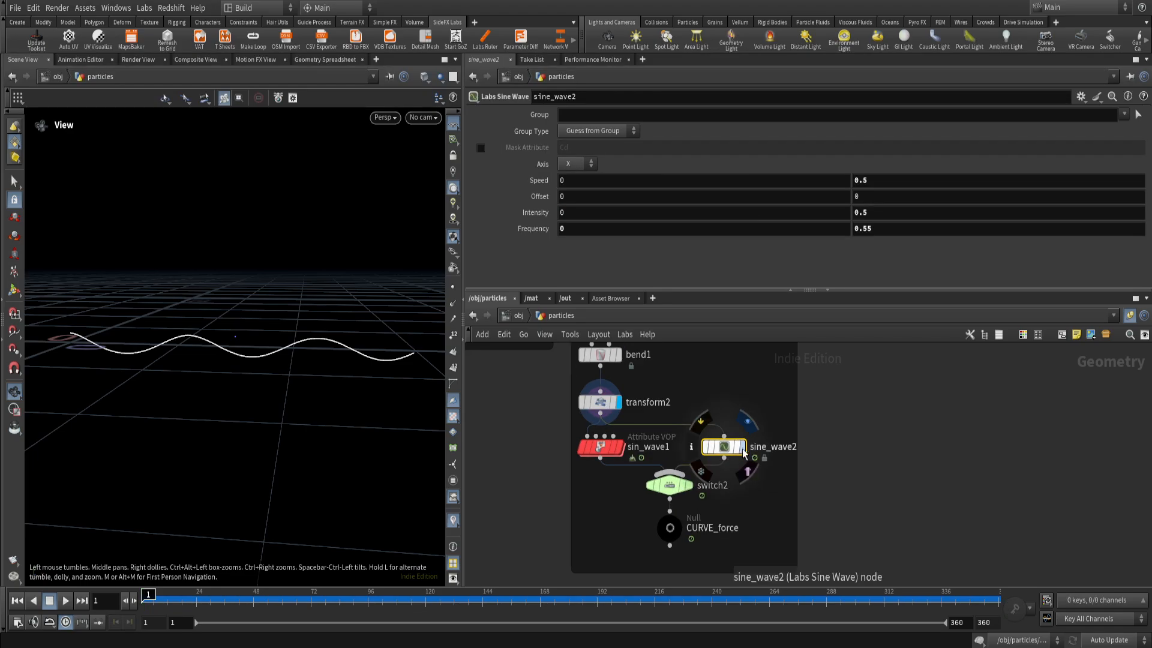
click(65, 600)
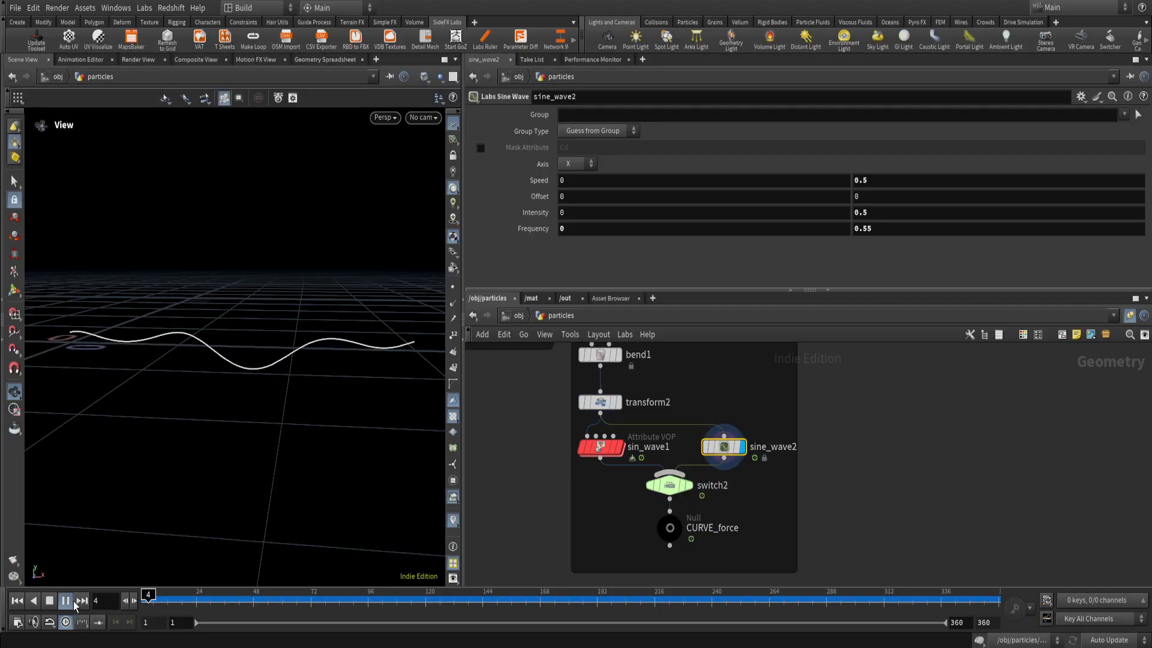
drag(265, 386, 233, 373)
drag(265, 369, 319, 386)
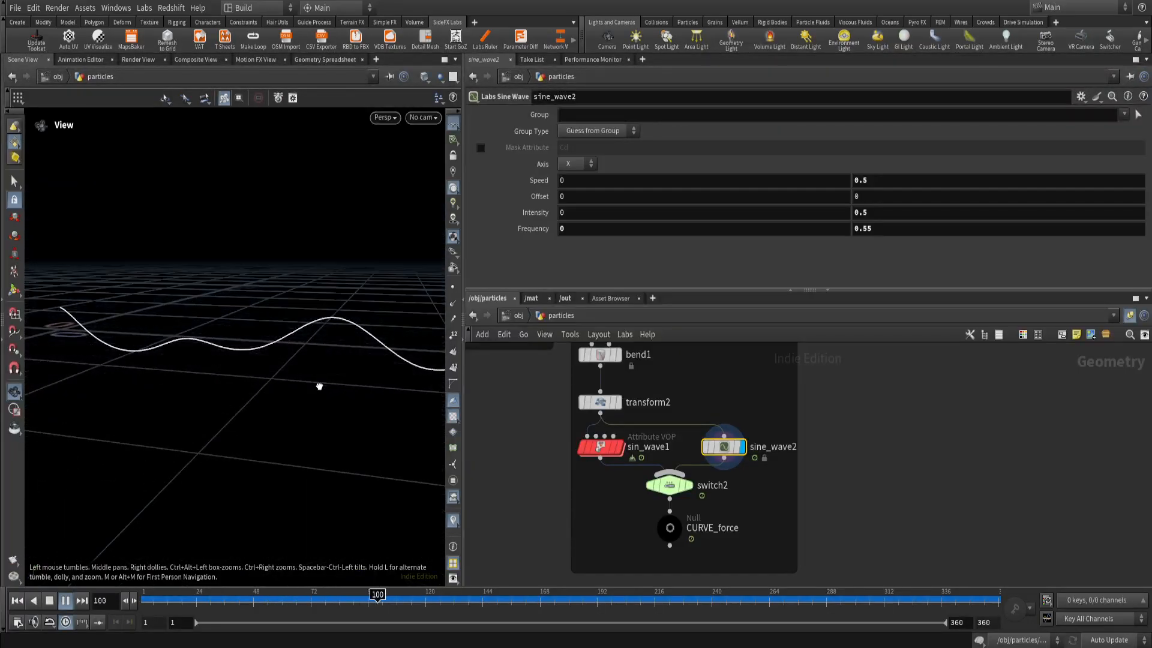
drag(208, 343, 142, 367)
Template OUT_CURVE to compare its curves with the sine_wave2 curve during playback, and return the timeline to frame 1.
scroll(547, 424, down, 4)
middle_drag(478, 396, 610, 458)
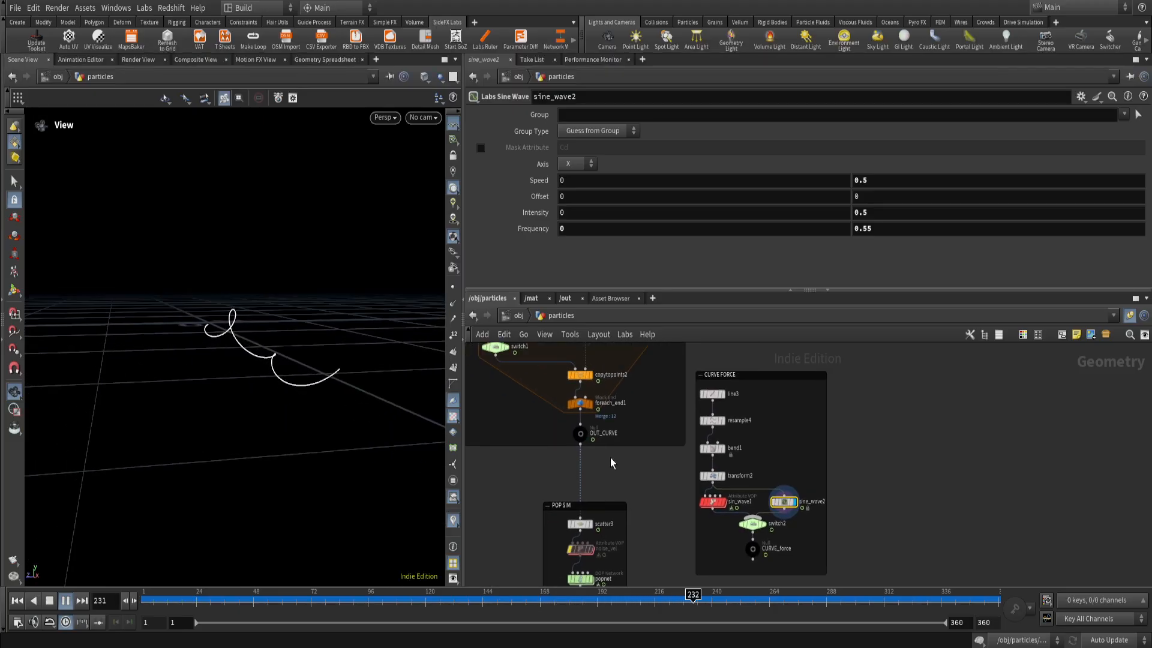
click(585, 440)
mouse_move(276, 362)
mouse_down()
mouse_move(273, 408)
mouse_move(278, 386)
mouse_move(309, 385)
mouse_move(276, 412)
mouse_move(255, 398)
mouse_move(306, 404)
mouse_move(247, 385)
mouse_up()
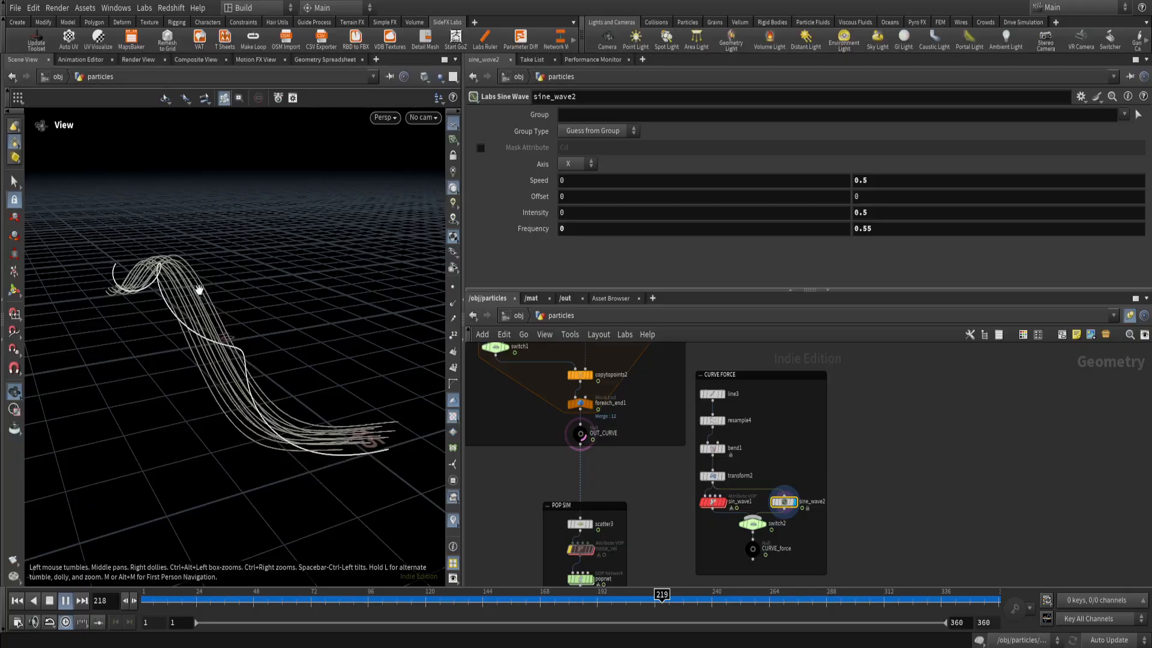
drag(185, 282, 166, 304)
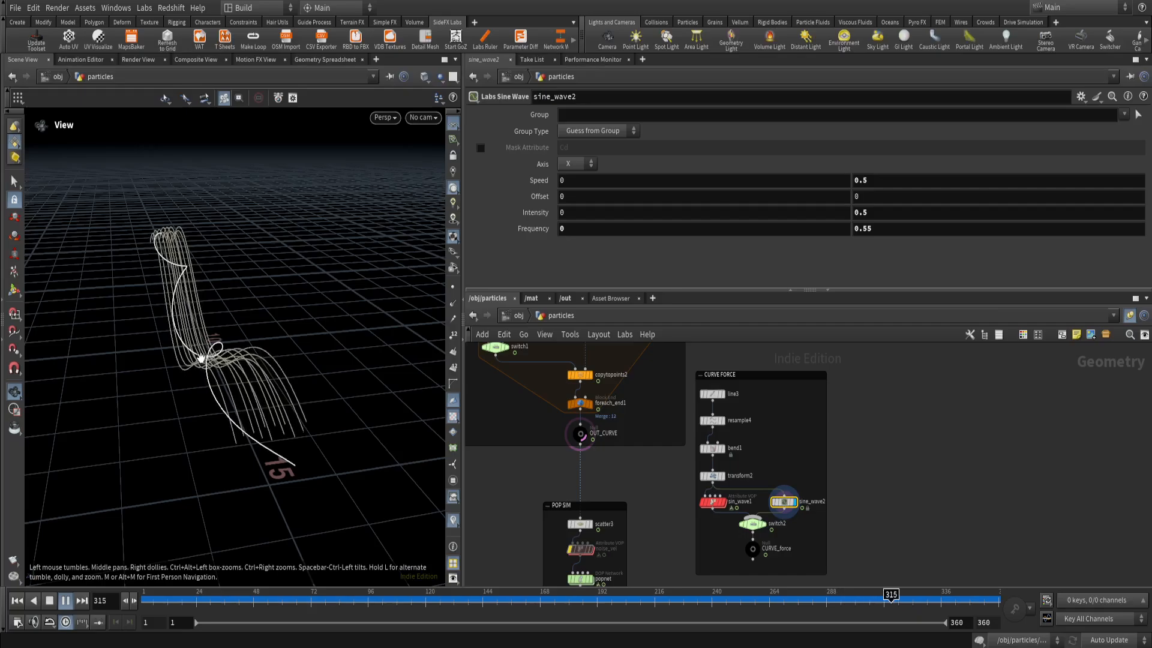
drag(203, 404, 221, 355)
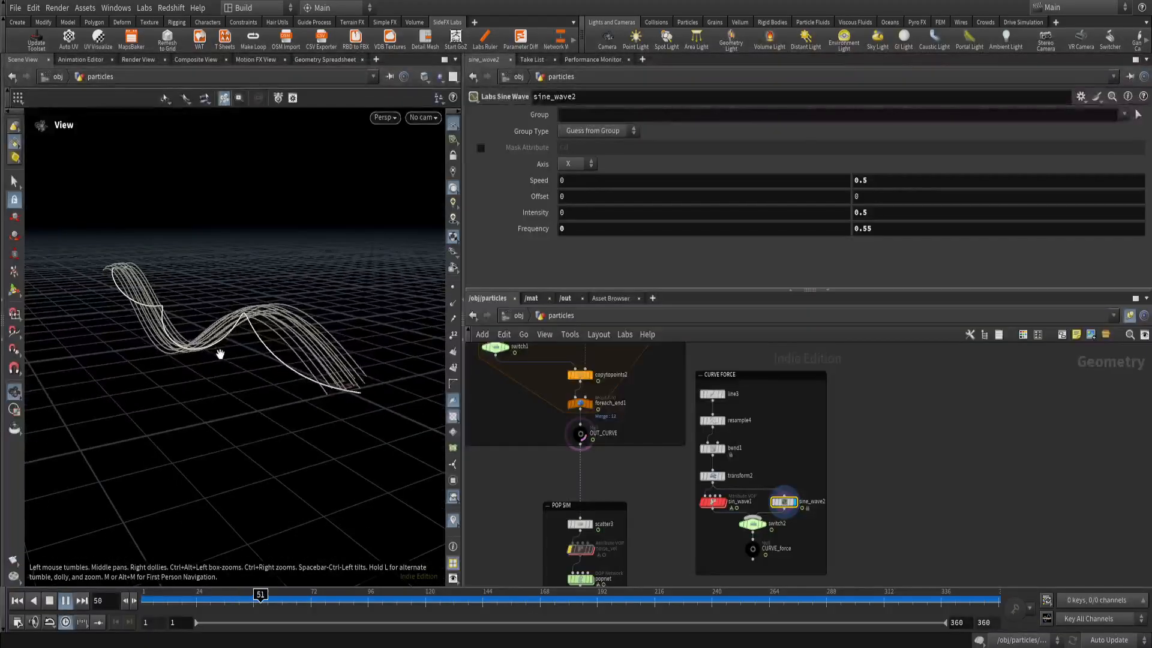
drag(248, 600, 135, 611)
Examine the sine_wave1 settings and the sin_wave wrangle's VEX code in the network that feeds OUT_CURVE.
scroll(630, 497, down, 4)
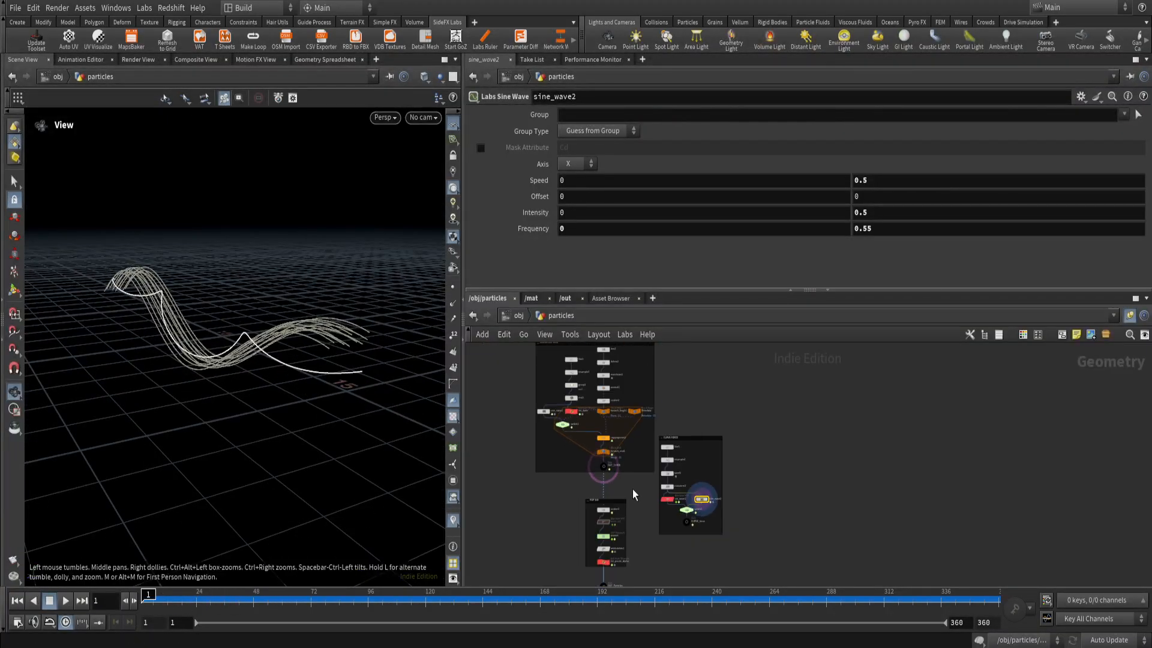
middle_drag(634, 493, 714, 555)
scroll(643, 505, up, 4)
drag(614, 483, 592, 438)
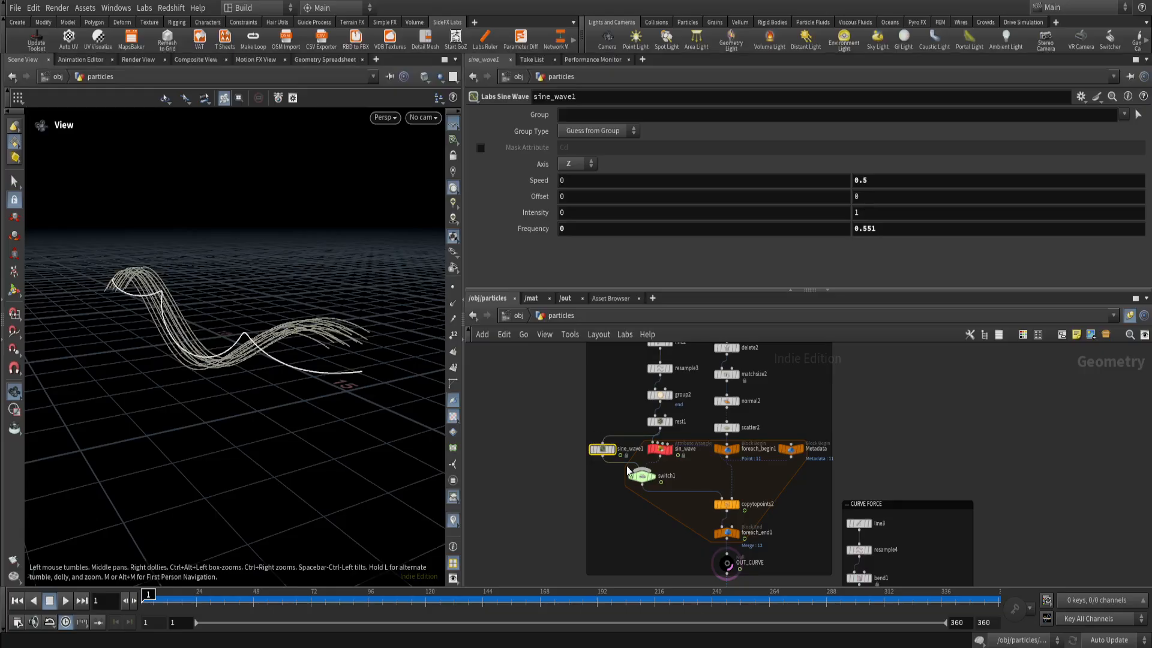
click(658, 450)
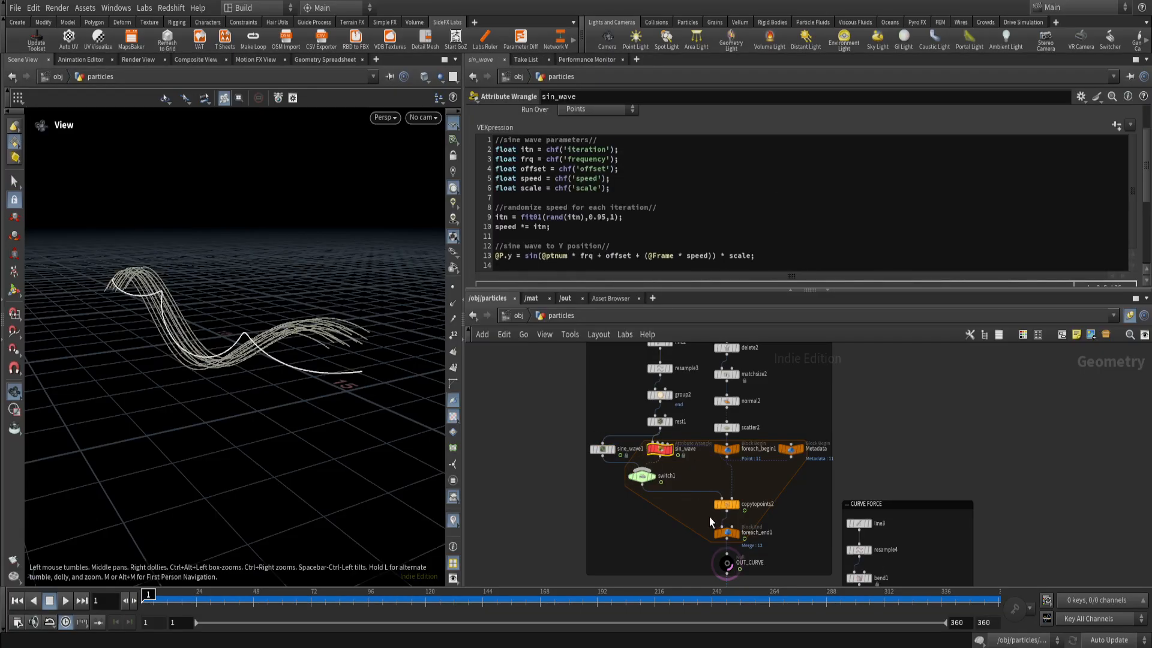
Select the sin_wave1 Attribute VOP in the CURVE FORCE box and make it the displayed node.
scroll(653, 548, down, 2)
middle_drag(652, 547, 502, 408)
scroll(640, 488, up, 4)
scroll(653, 470, up, 2)
middle_drag(653, 470, 636, 510)
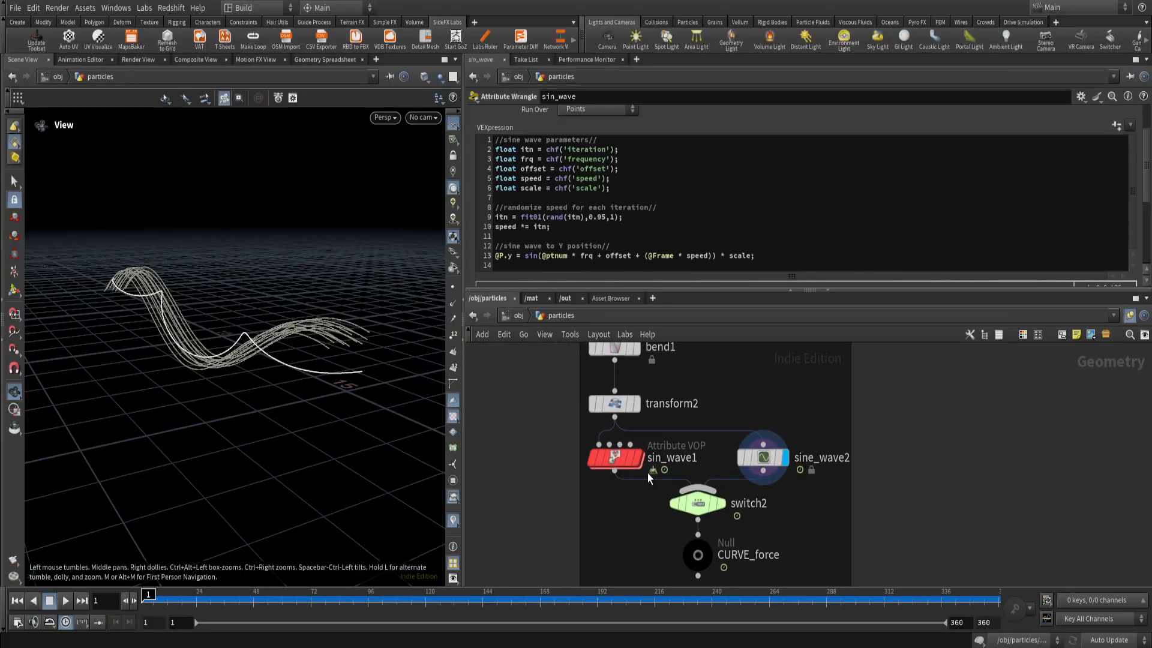
click(618, 457)
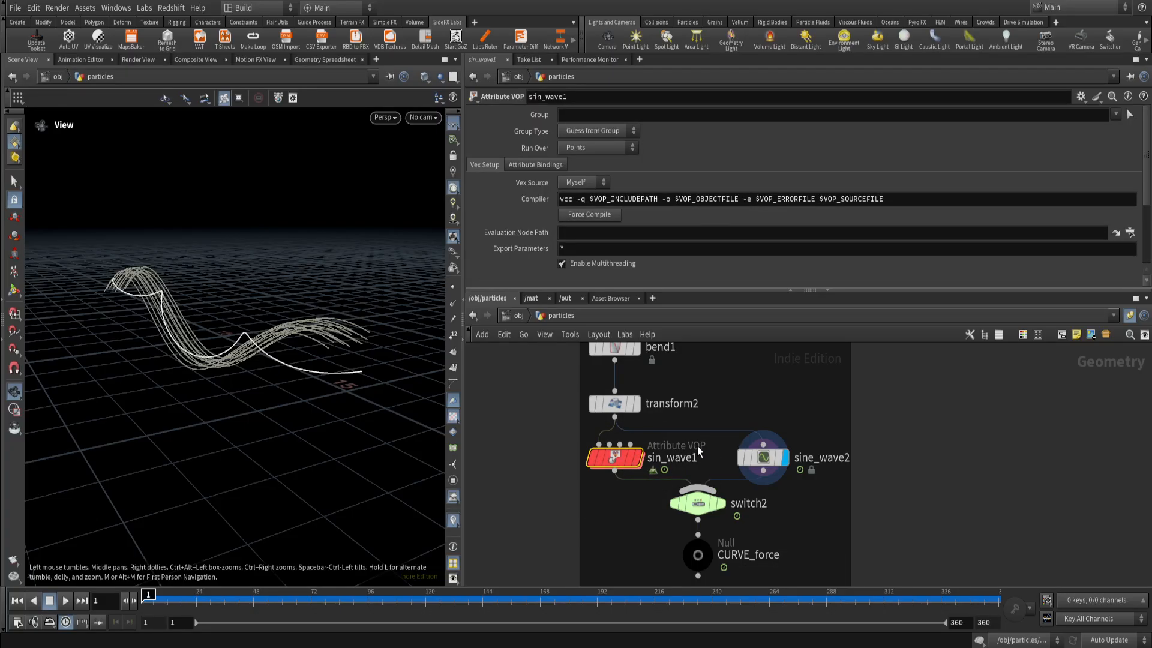
click(639, 459)
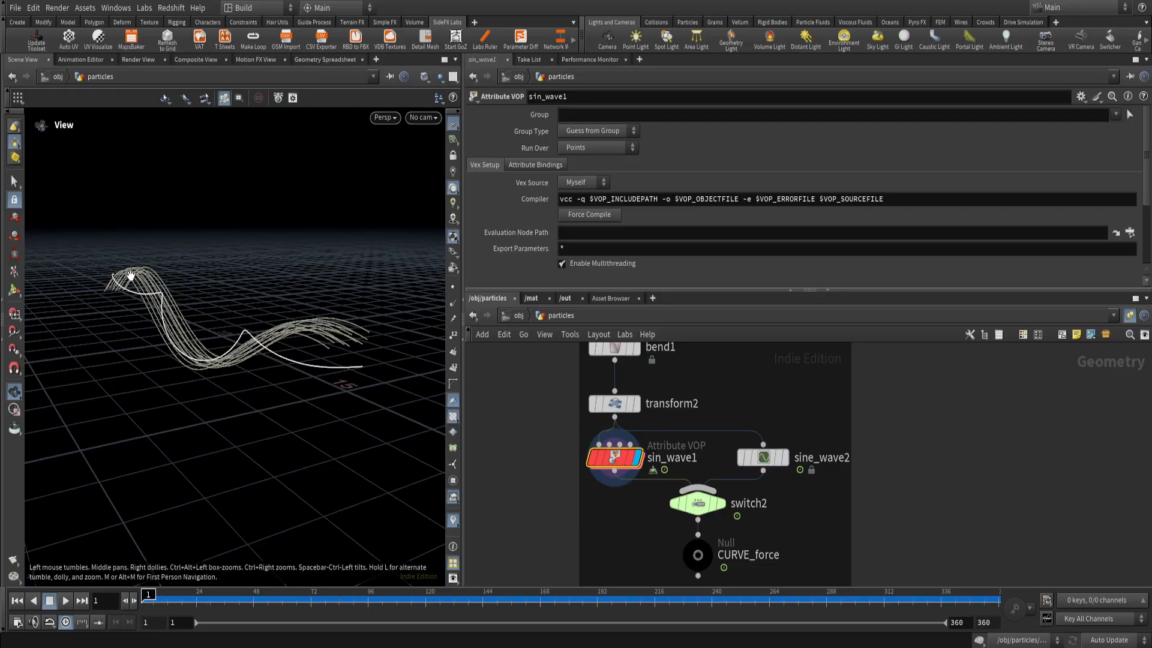
Open the network inside sin_wave1 and follow the P output from geometryvopglobal1 into the vectofloat1 node.
double_click(618, 460)
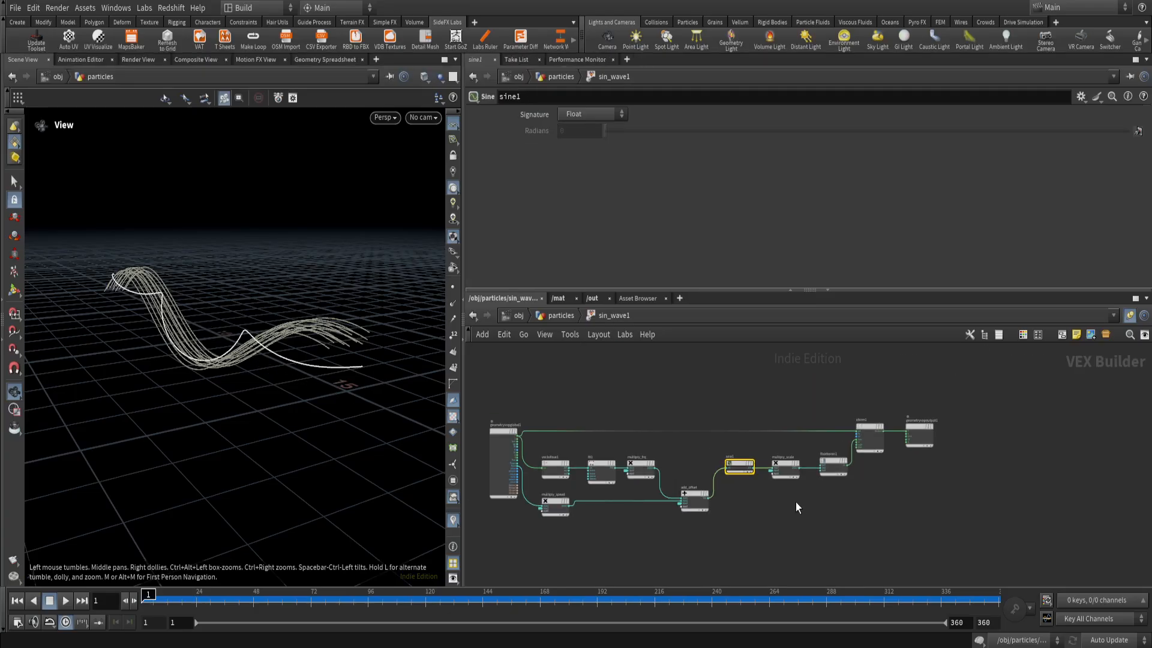
scroll(858, 510, up, 2)
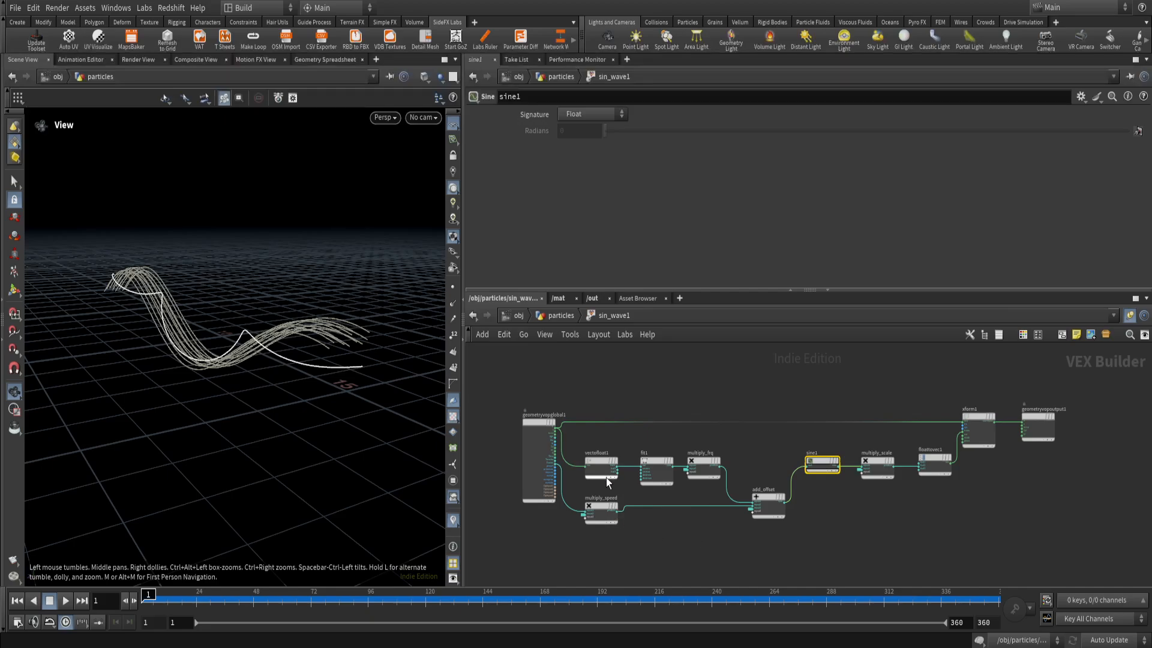
scroll(589, 479, up, 5)
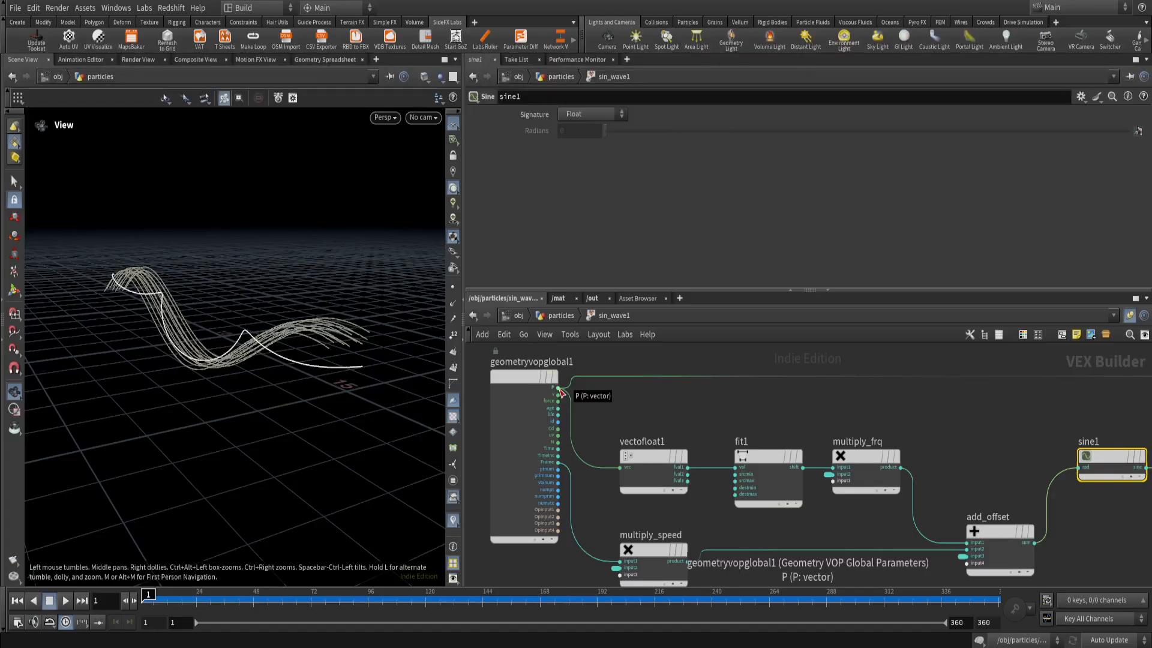
drag(612, 412, 701, 509)
middle_drag(685, 512, 659, 485)
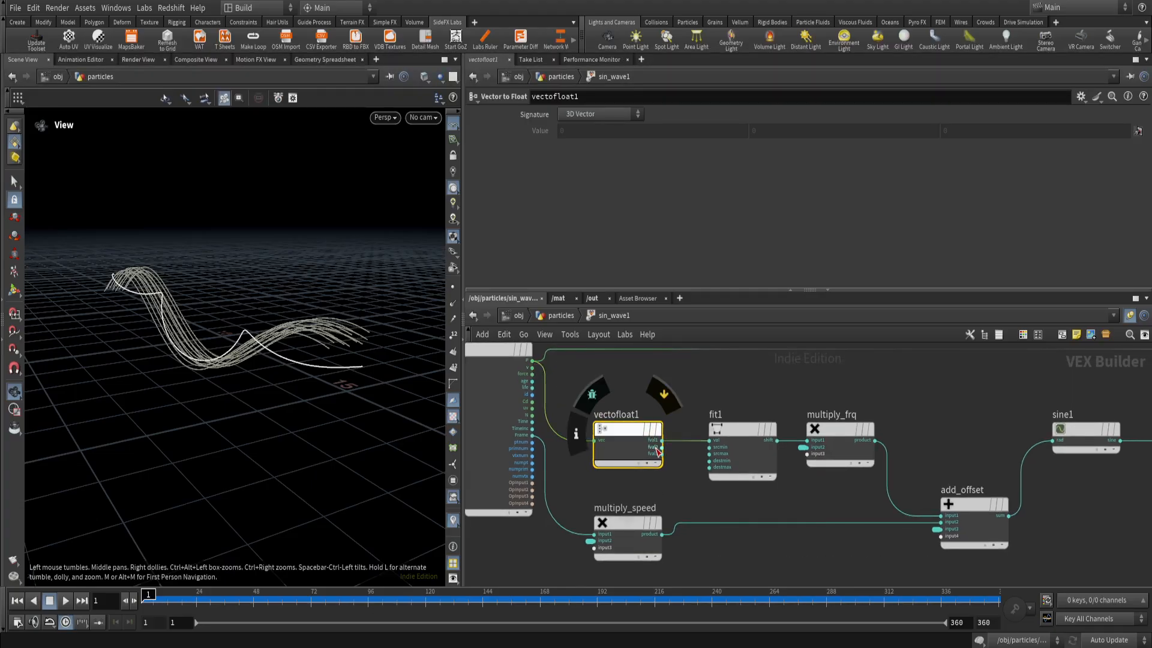
Inspect the source and destination ranges of fit1 and relate them to the curve's length in the viewport.
middle_drag(665, 488, 626, 469)
scroll(629, 397, down, 2)
middle_drag(591, 372, 564, 376)
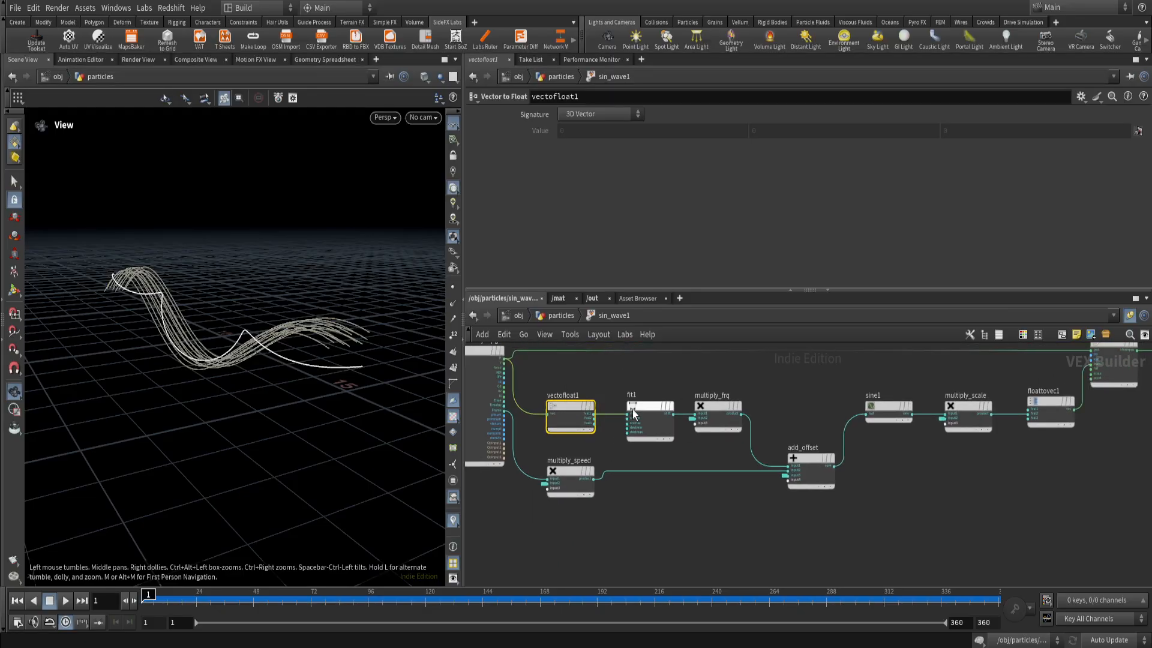
middle_drag(639, 394, 621, 390)
drag(638, 461, 638, 460)
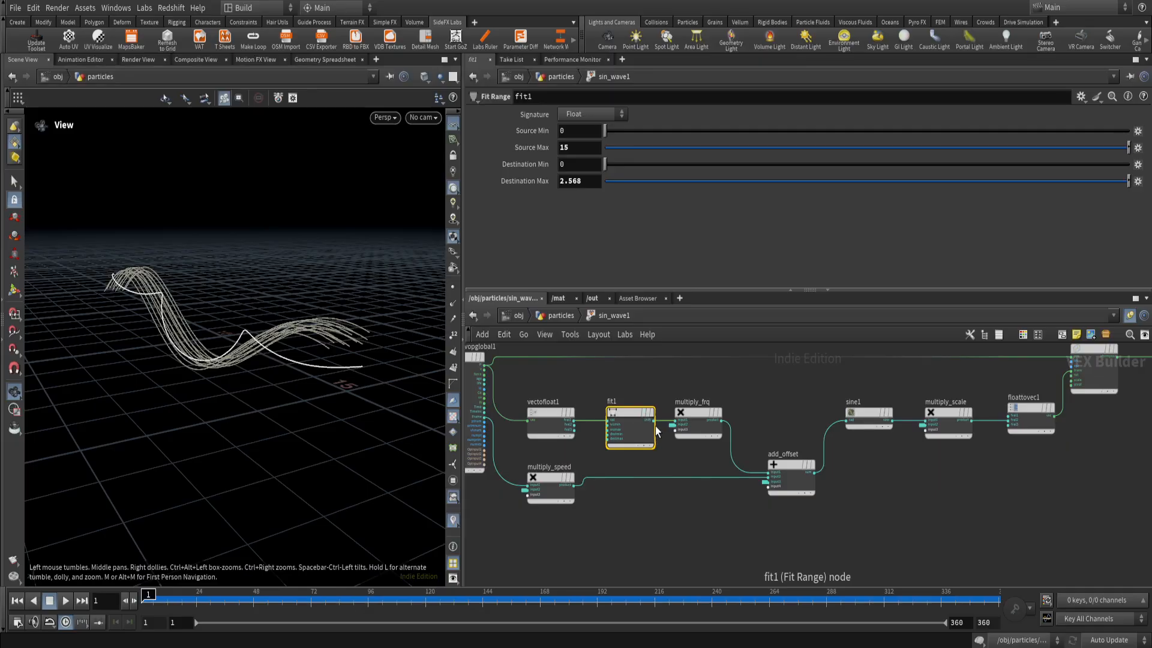
mouse_move(657, 433)
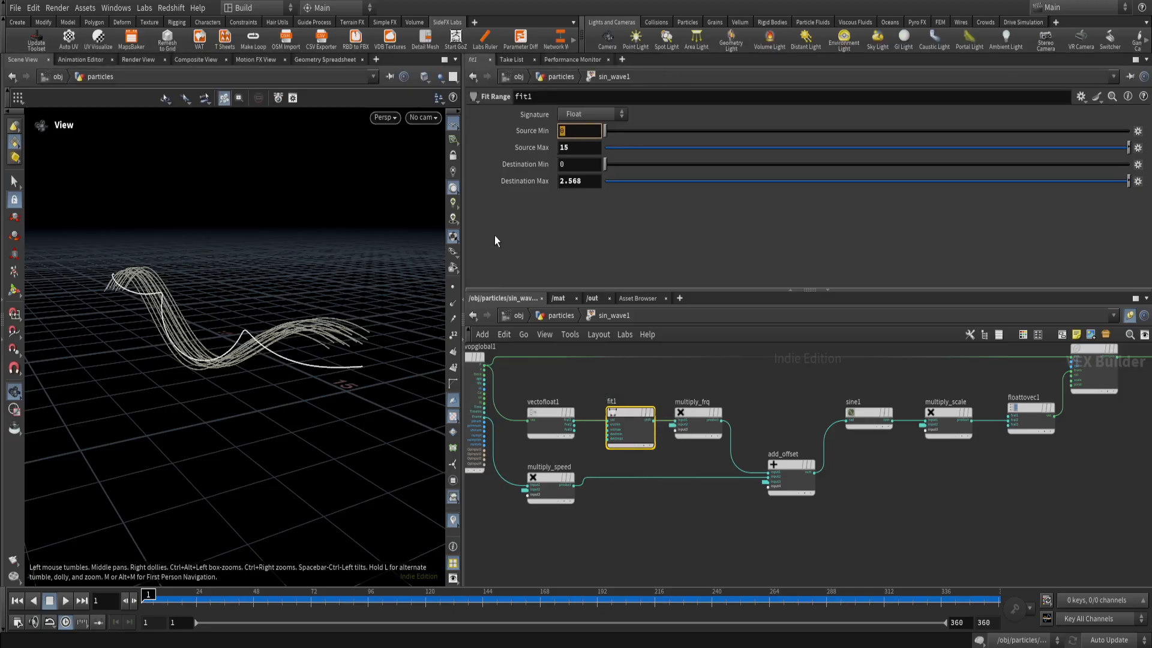
drag(280, 337, 138, 257)
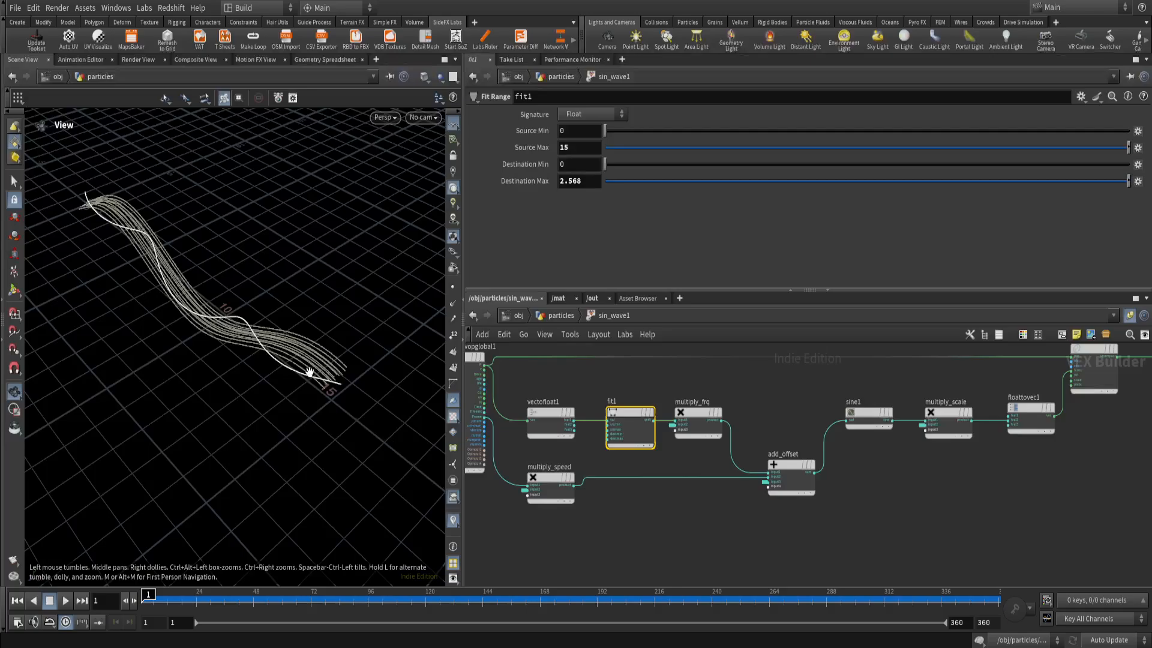
Review the Source Max and Destination Max of fit1 and its connection into the multiply_frq node.
drag(587, 147, 489, 147)
click(577, 183)
click(624, 380)
click(690, 414)
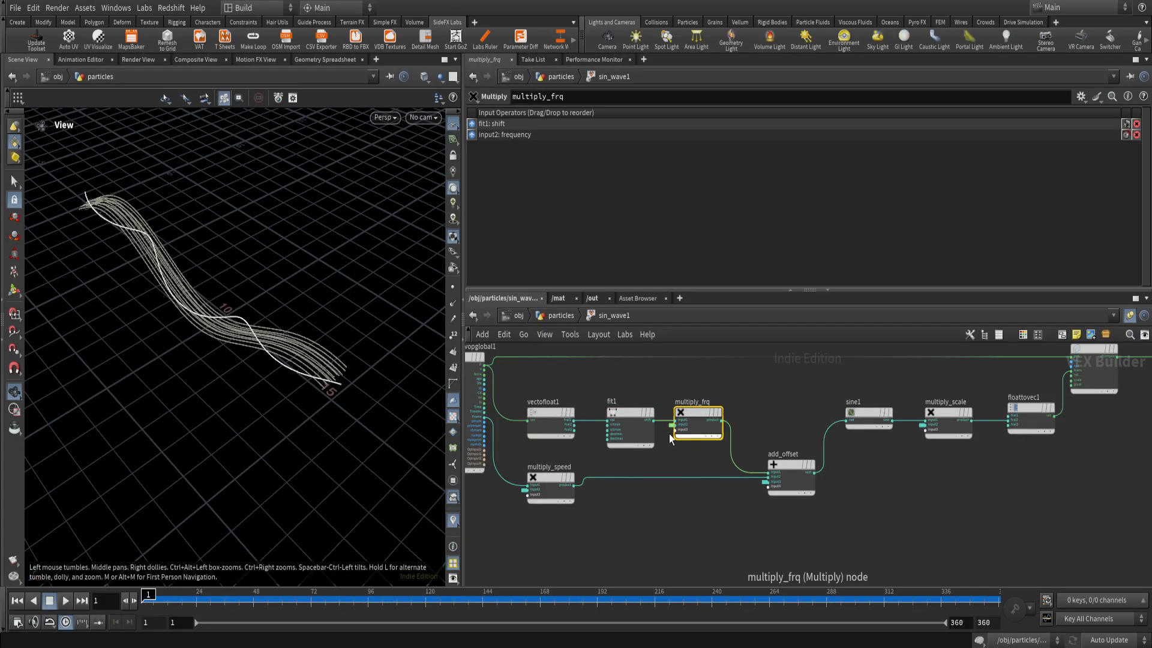
scroll(697, 445, up, 5)
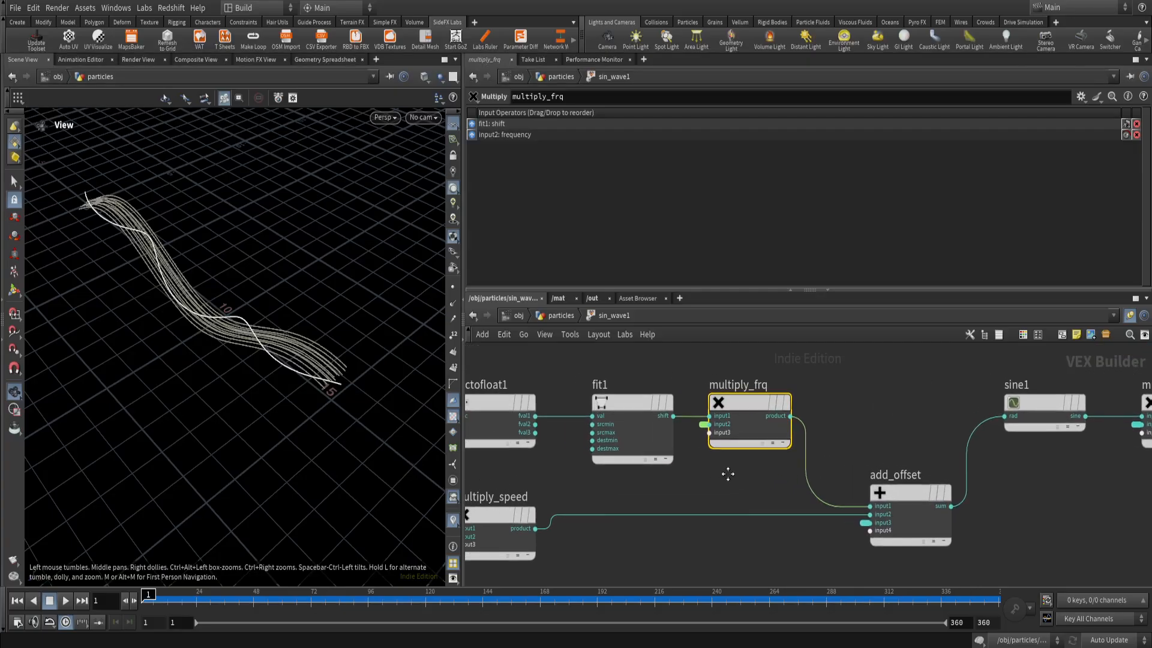
click(679, 466)
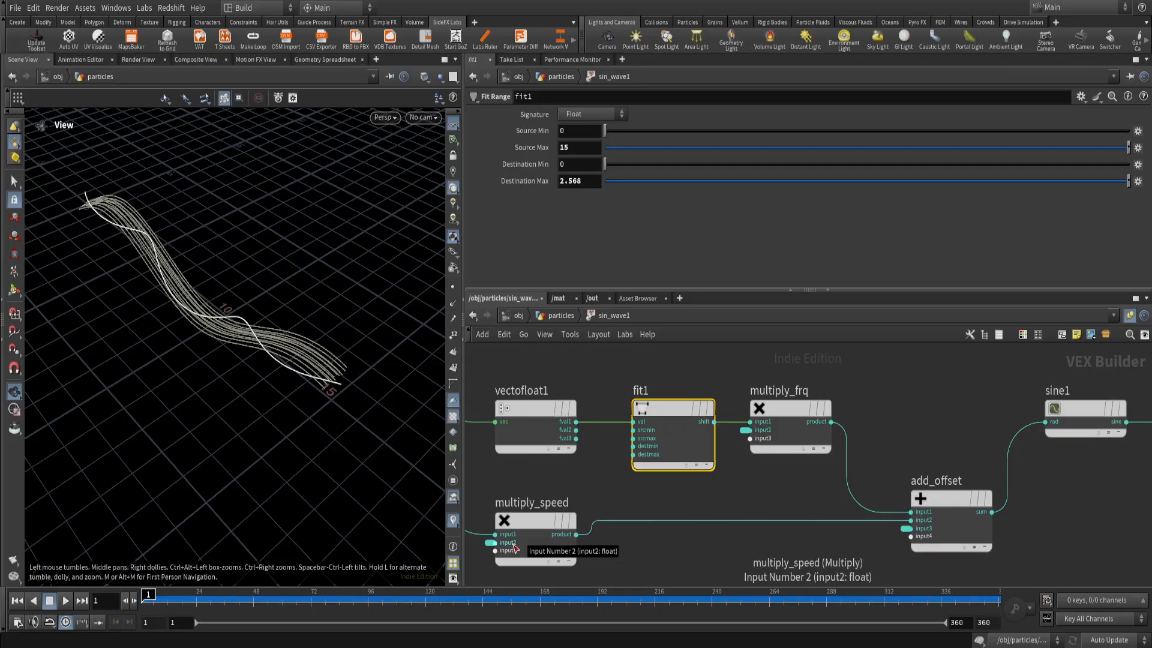
Consult the sine wave diagram in the browser and relate it to the inputs of multiply_frq in Houdini.
key(alt+Tab)
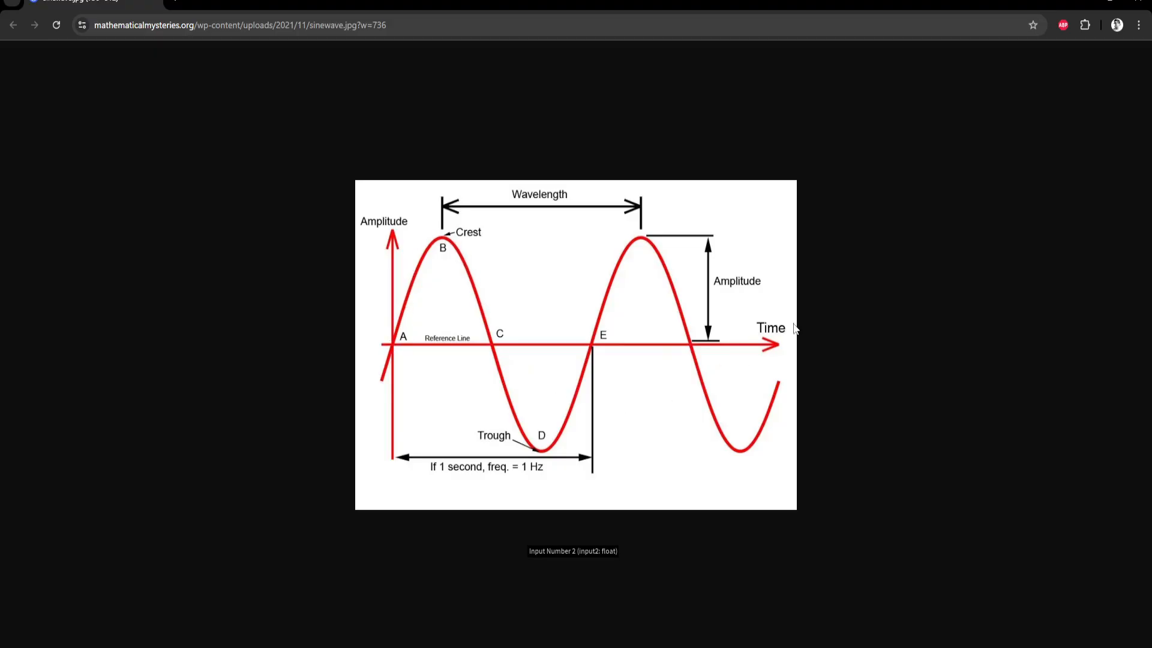
click(1083, 1)
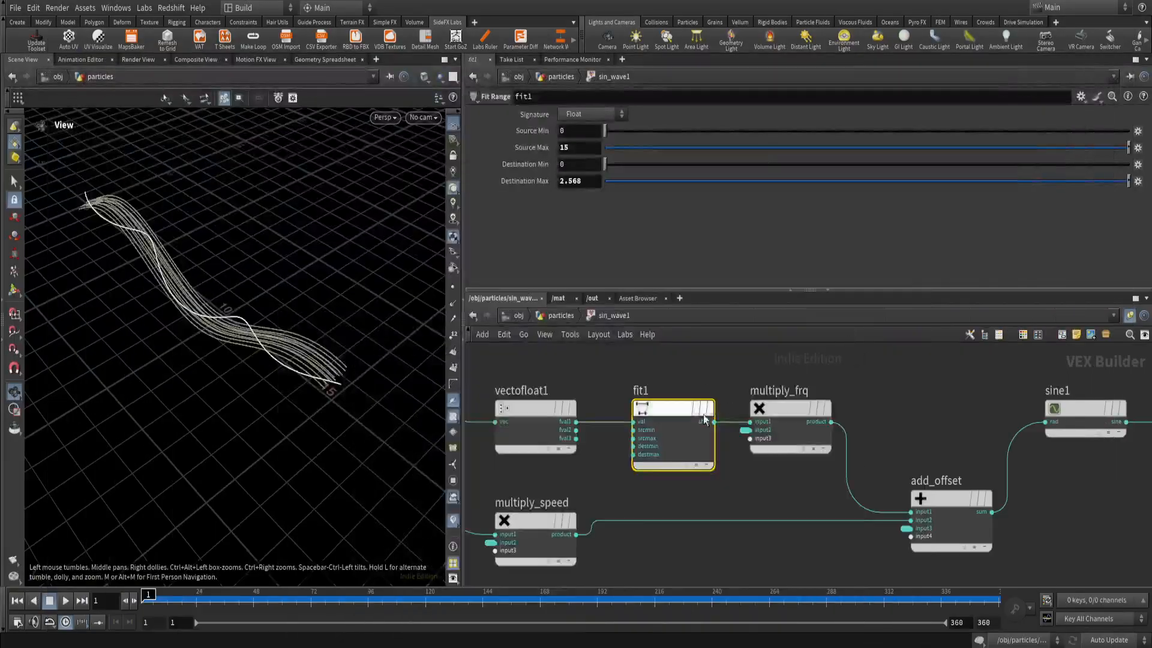
scroll(753, 489, down, 3)
drag(766, 413, 767, 415)
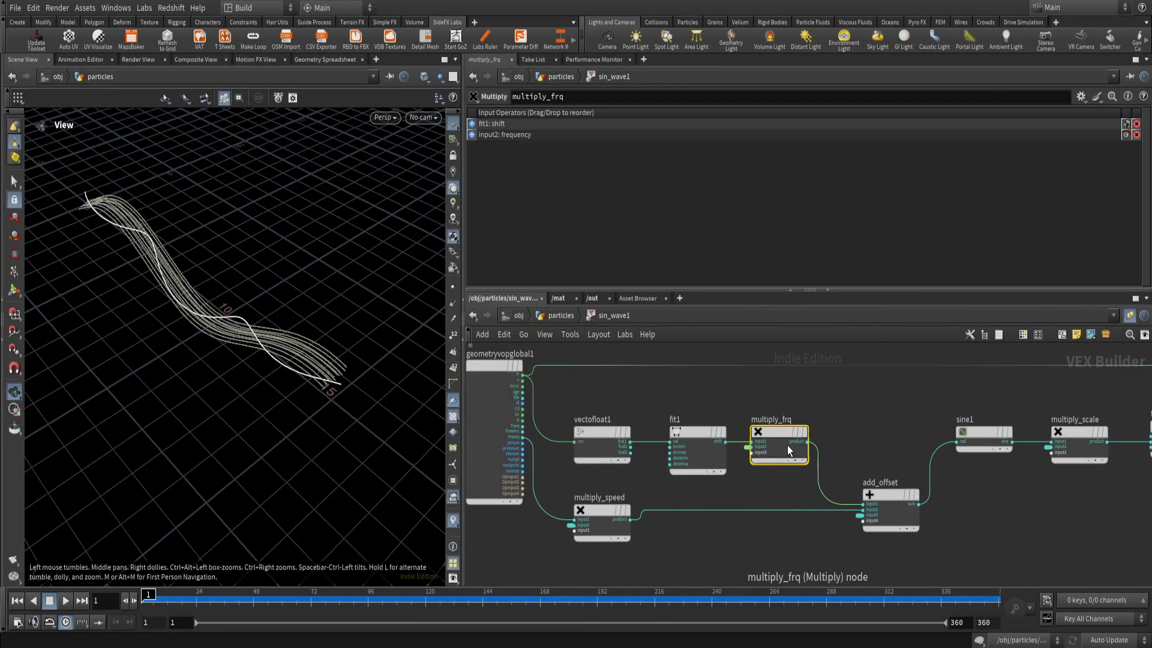
middle_drag(777, 486, 713, 486)
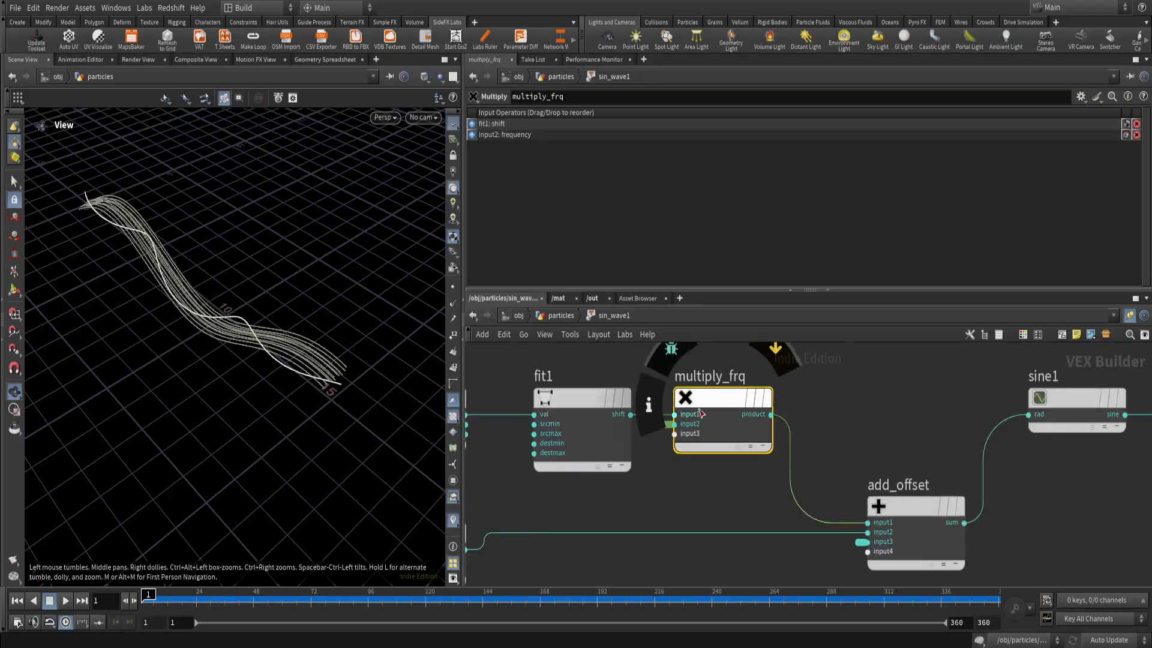
scroll(695, 444, up, 5)
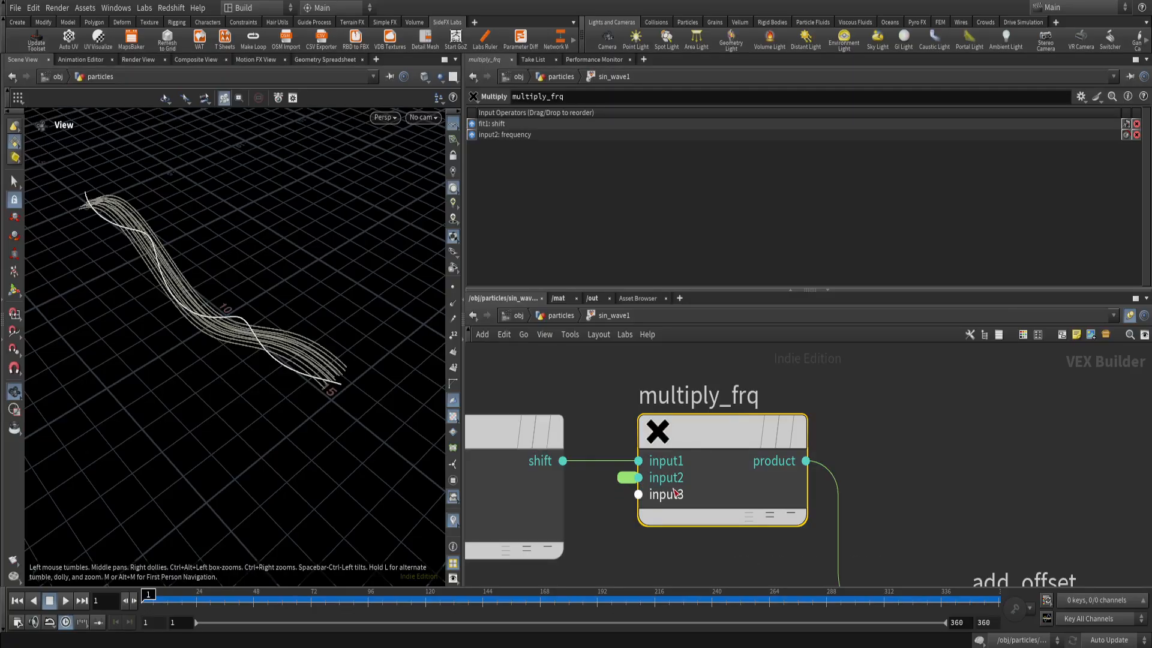
Examine the parameter promotion options for the second and third inputs of multiply_frq.
right_click(672, 483)
click(666, 480)
right_click(668, 496)
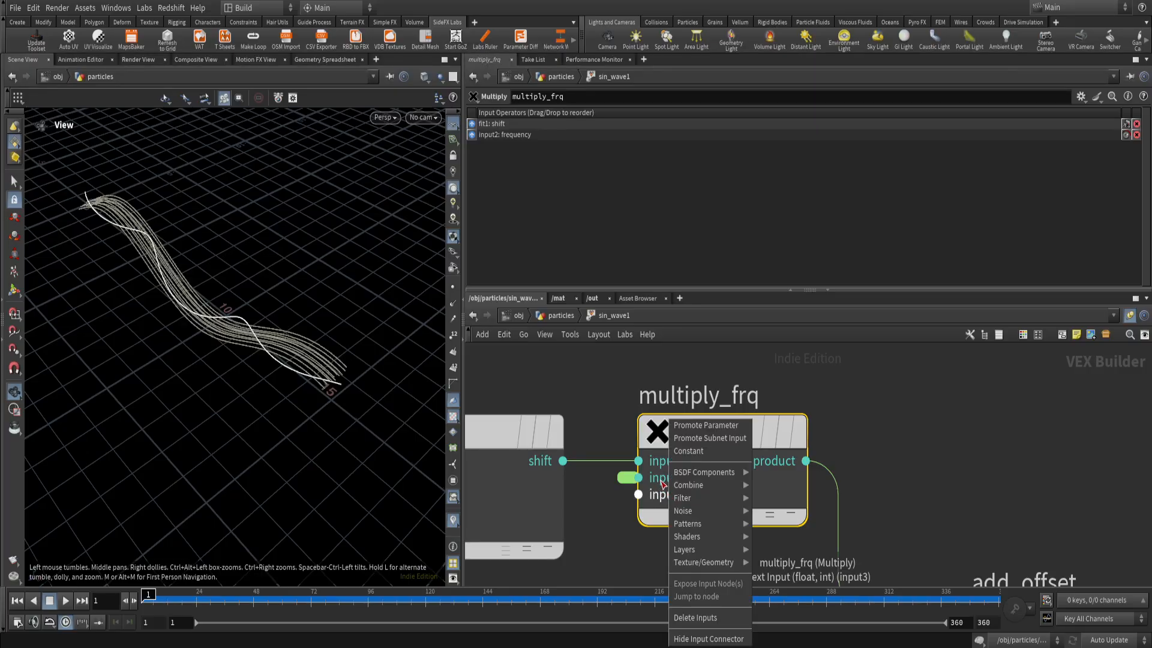
click(666, 480)
right_click(668, 480)
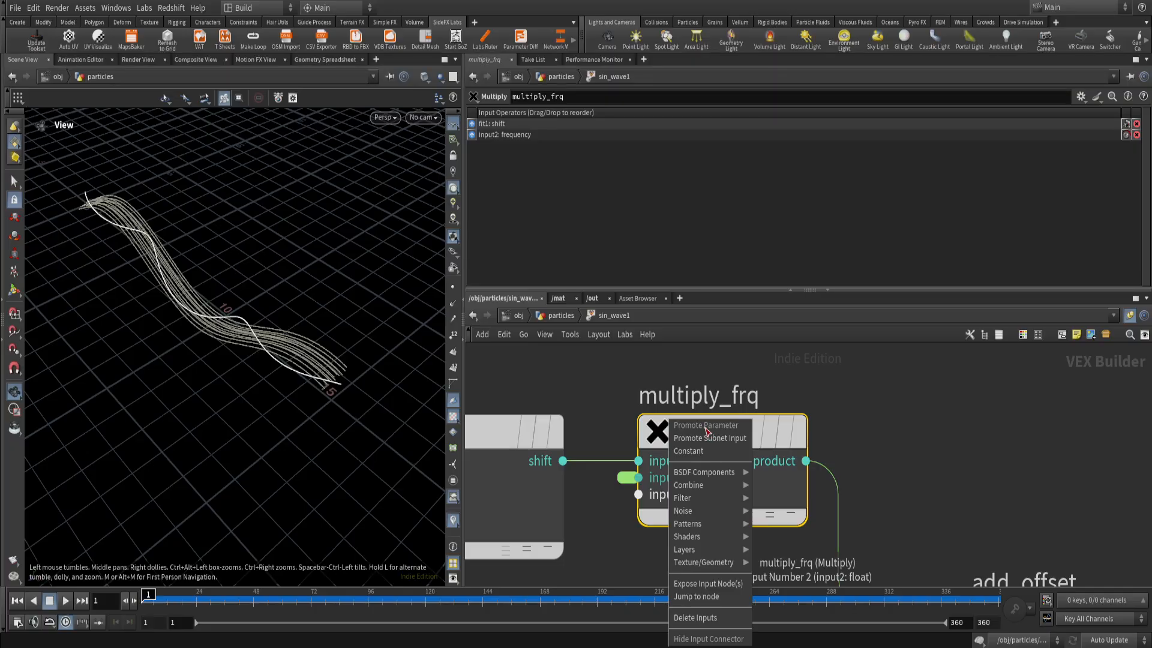
click(830, 454)
Return to the particles network and review the promoted frequency, speed, offset and scale parameters of sin_wave1.
scroll(682, 479, down, 2)
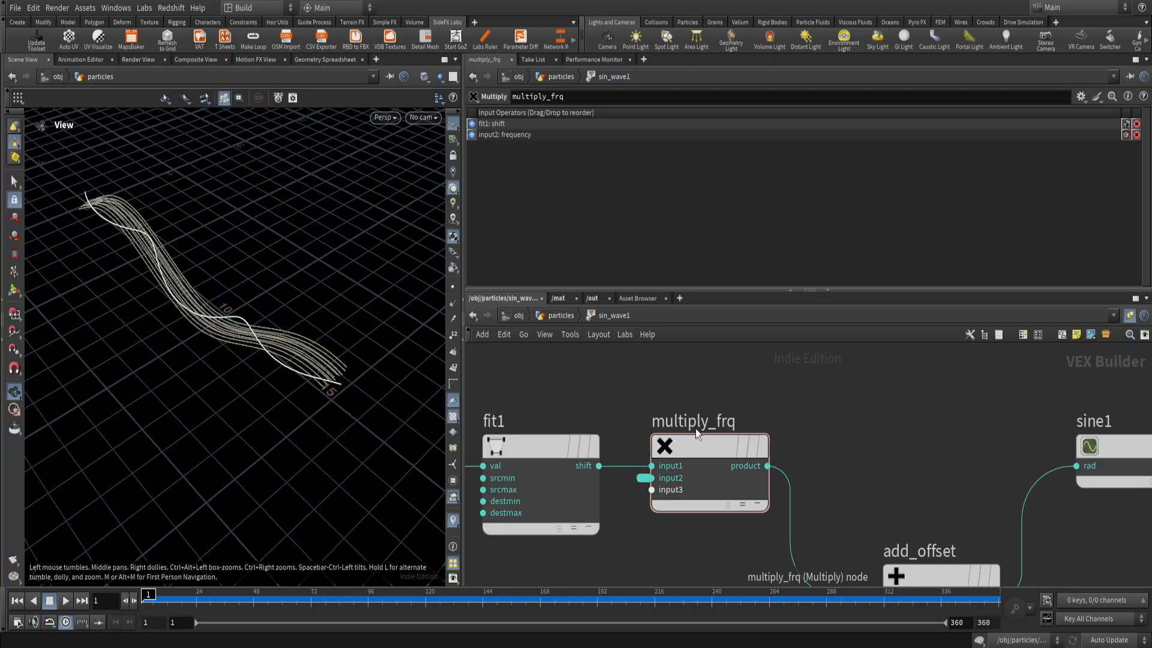
click(577, 316)
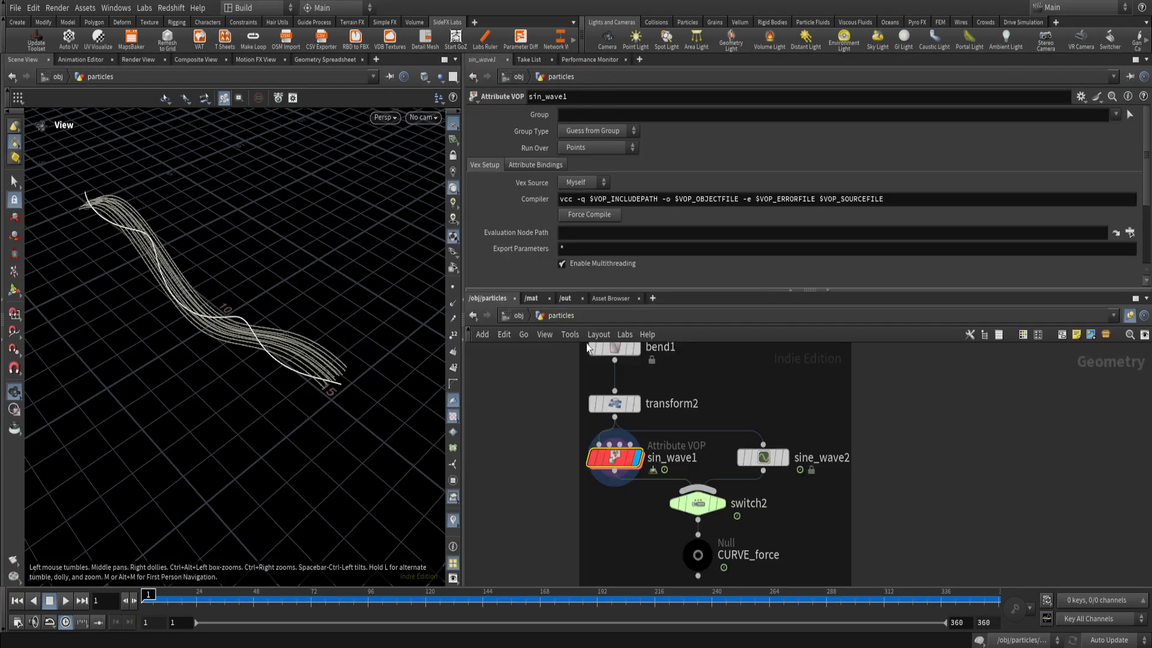
drag(1146, 160, 1145, 213)
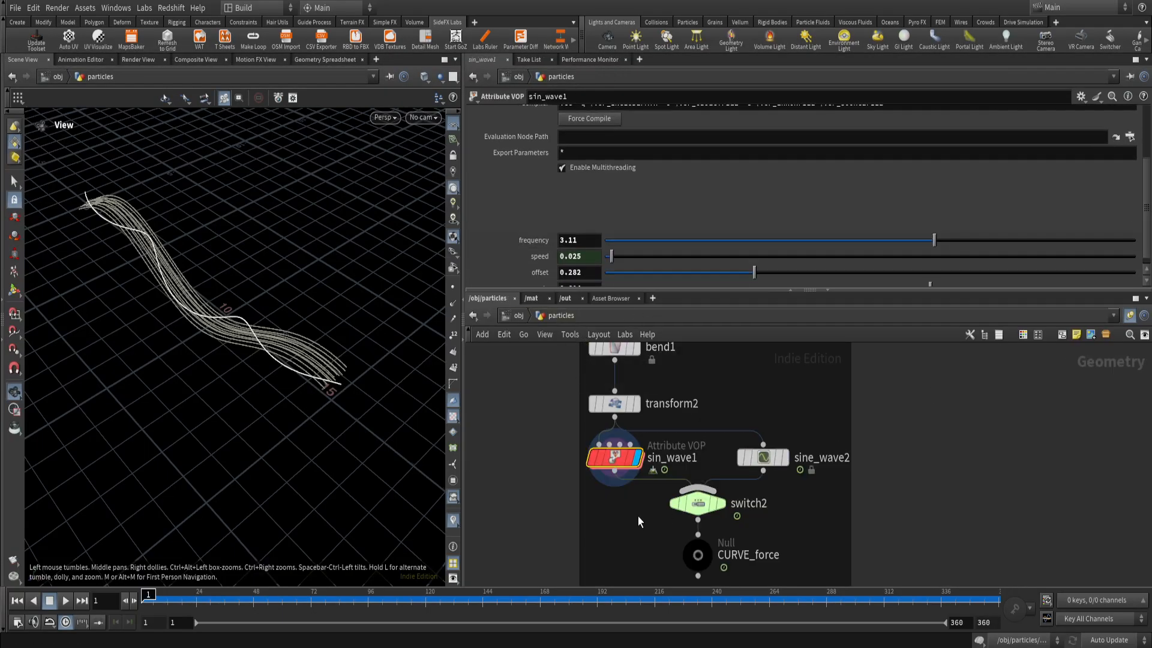
scroll(1146, 186, down, 1)
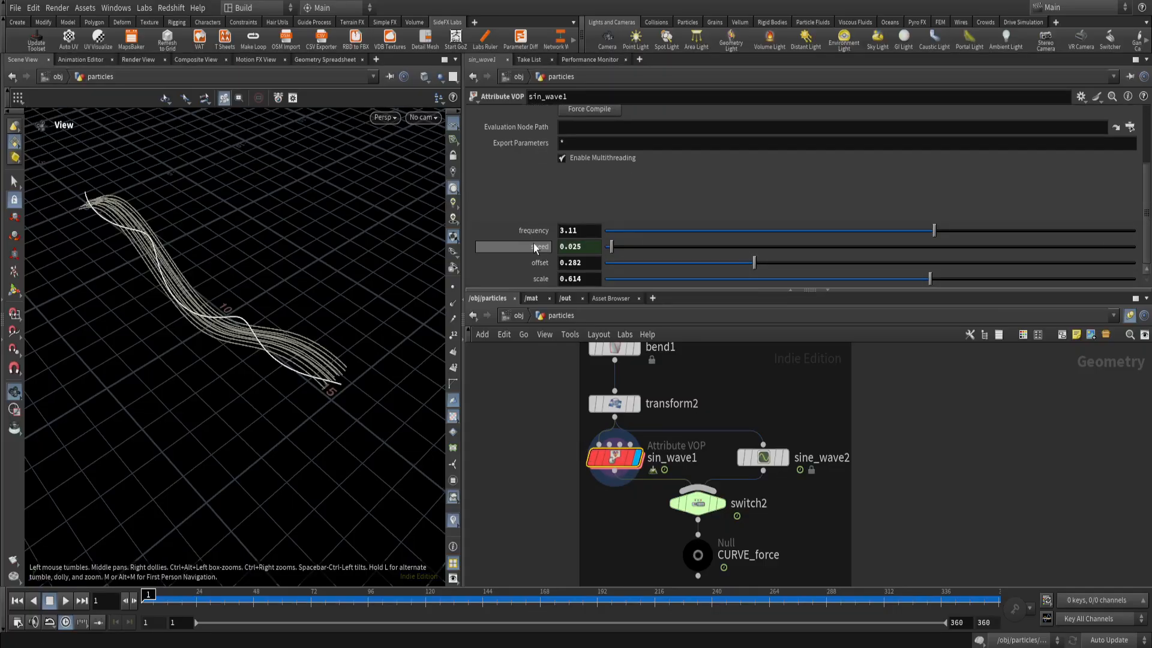
Reopen the network inside sin_wave1 and inspect the sine1 node.
double_click(617, 457)
scroll(687, 552, down, 8)
middle_drag(779, 543, 744, 496)
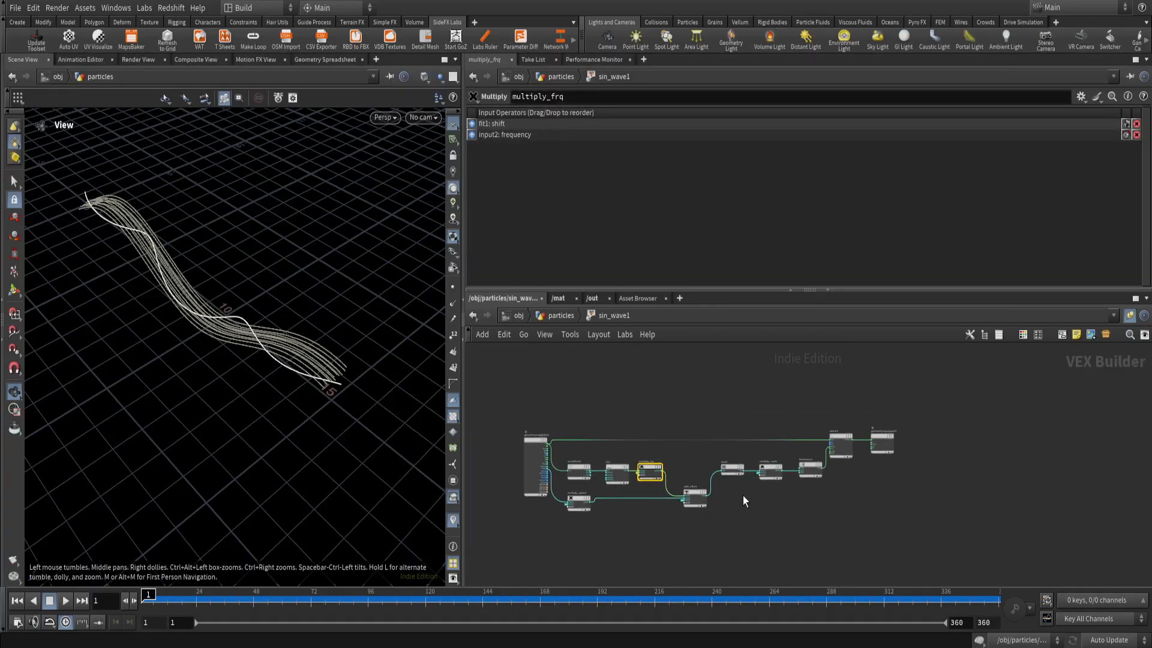
scroll(749, 487, up, 4)
click(710, 448)
scroll(637, 425, down, 3)
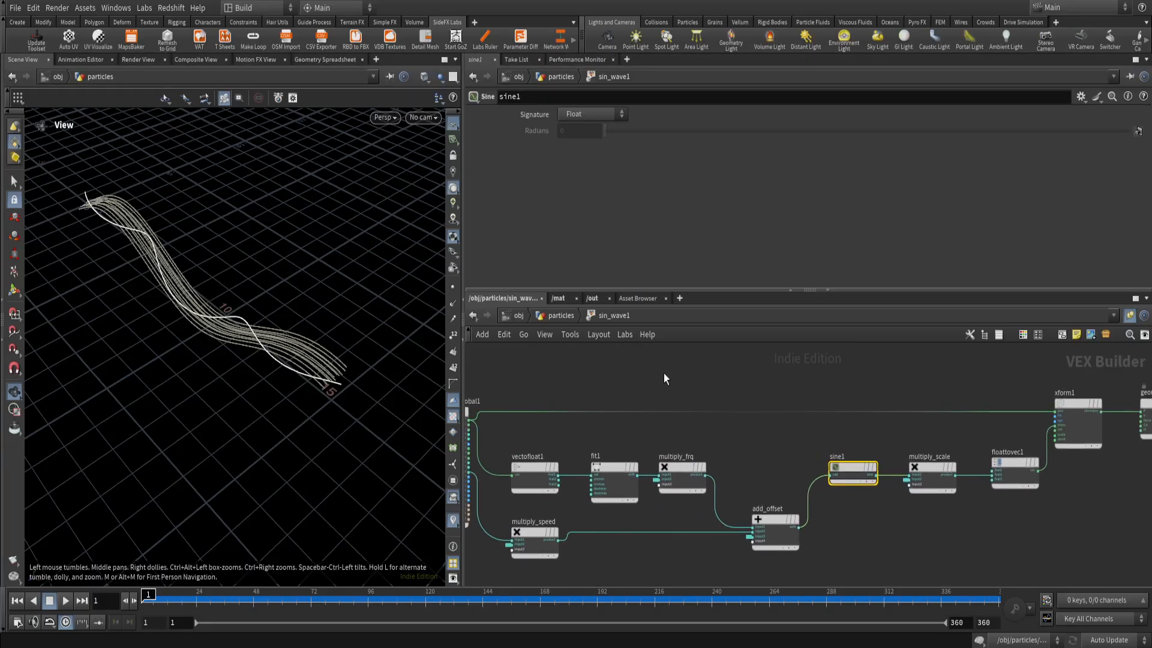
Try a lower frequency on sin_wave1 in the particles network and undo the change.
key(u)
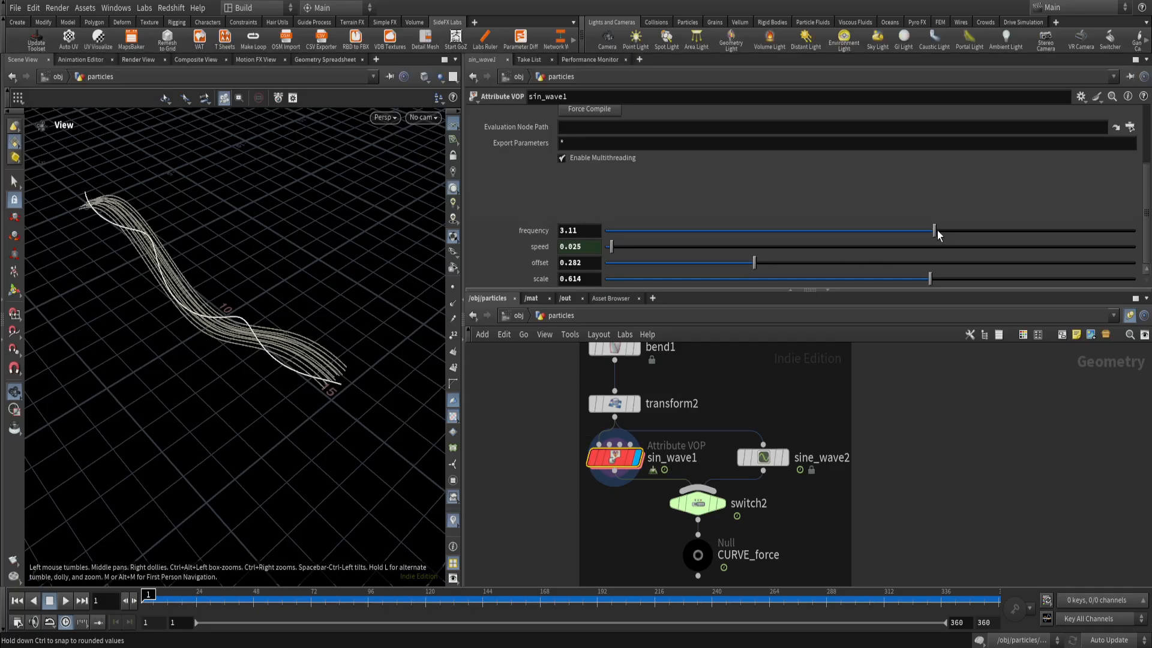
drag(934, 230, 888, 247)
key(ctrl+z)
Go back inside sin_wave1 and inspect the Frame and speed inputs of multiply_speed.
double_click(622, 458)
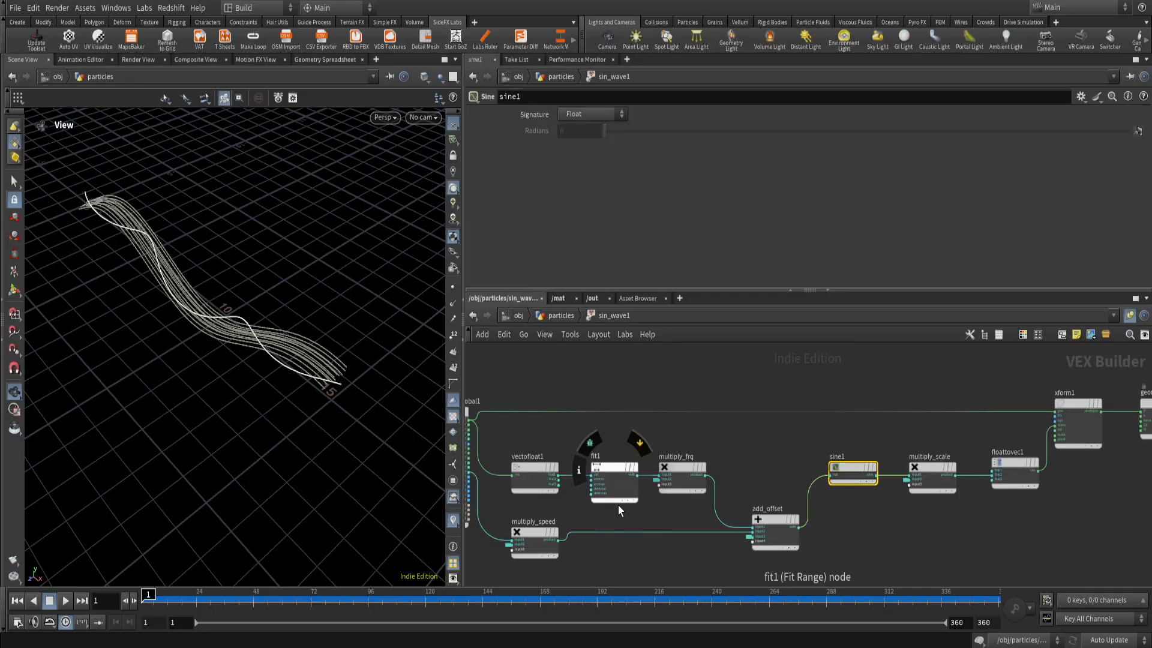
key(h)
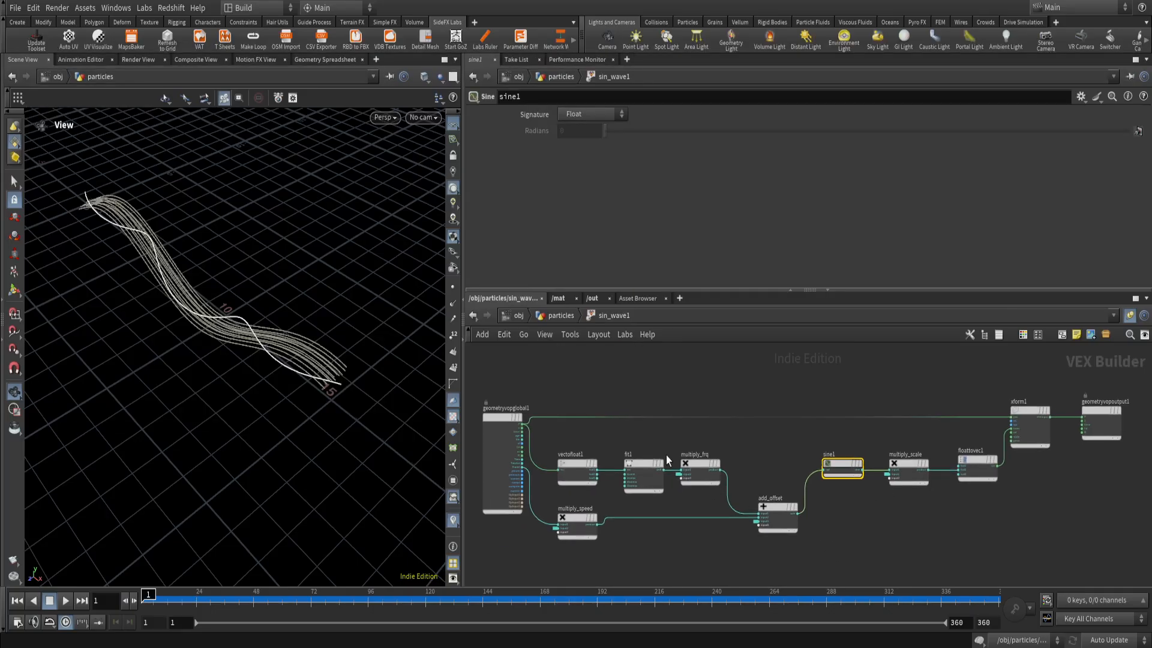
middle_drag(906, 515, 887, 504)
scroll(577, 539, up, 3)
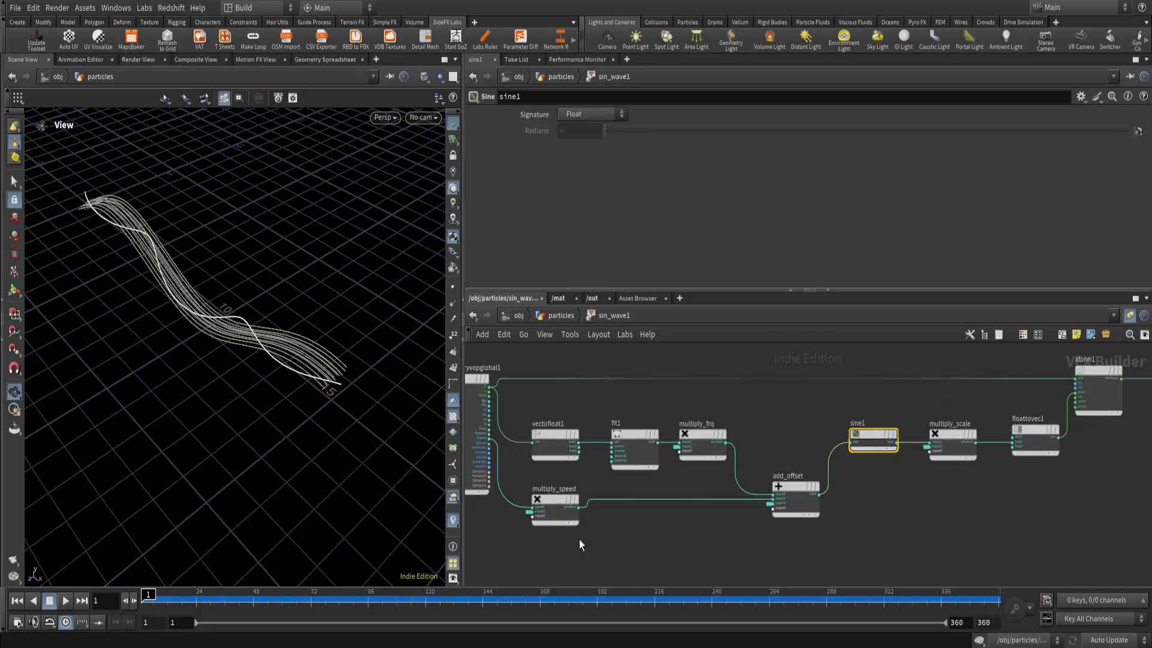
middle_drag(564, 536, 653, 551)
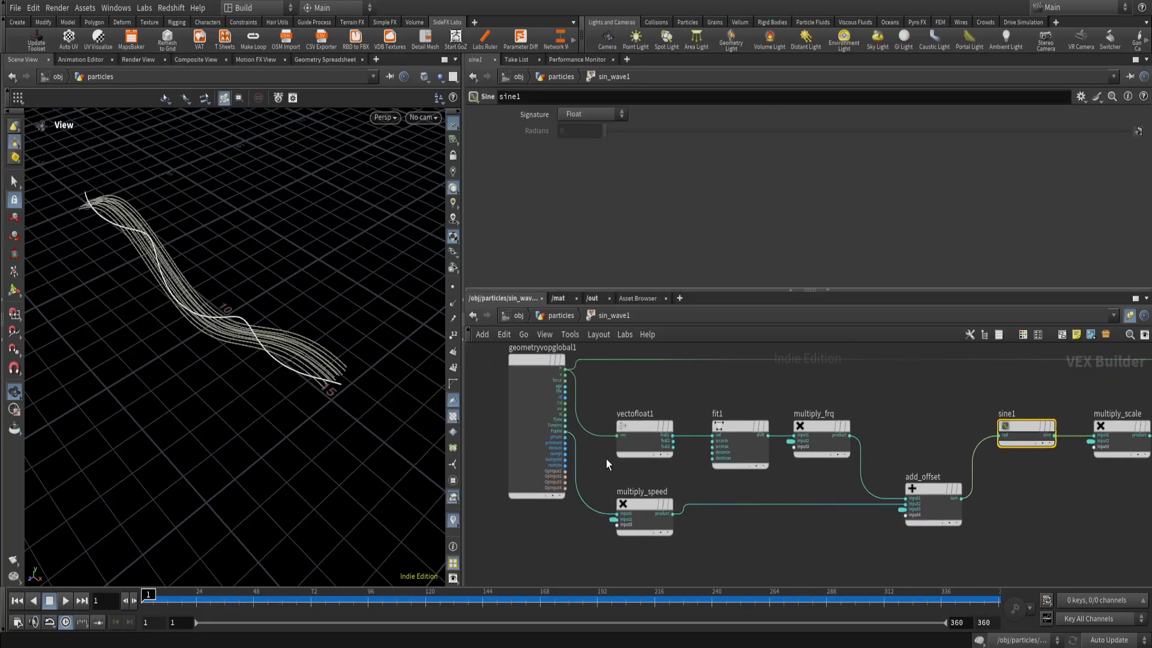
drag(609, 462, 656, 559)
middle_drag(817, 541, 767, 519)
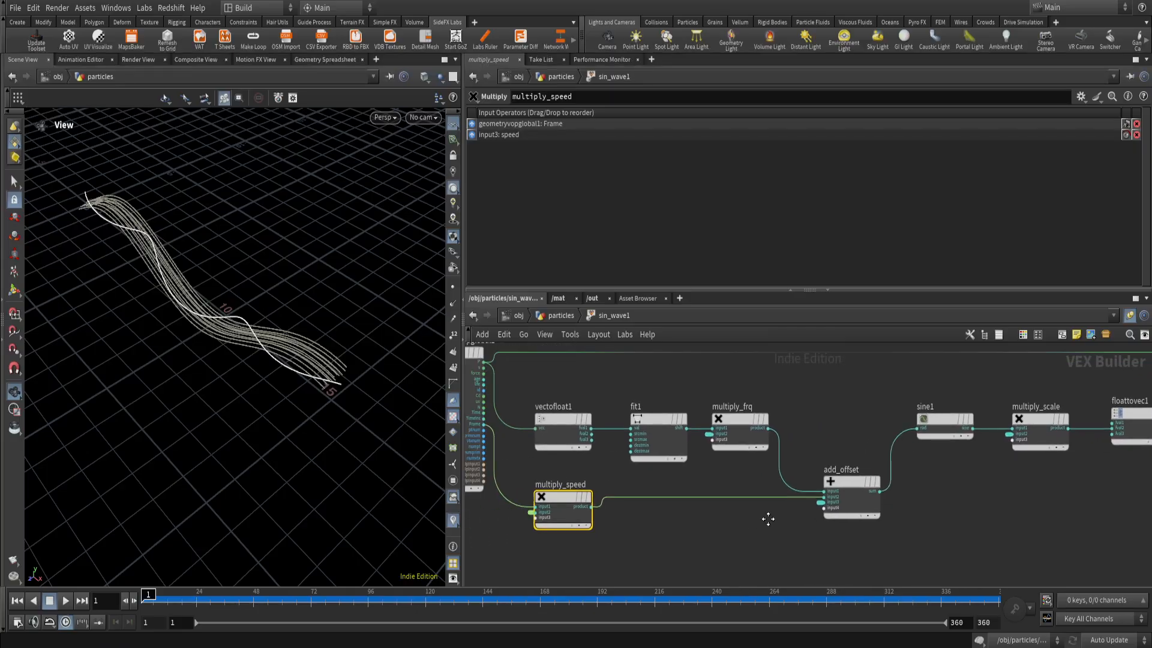
Inspect the inputs of add_offset and play the animation to study the moving wave, ending back at frame 1.
drag(851, 449, 845, 546)
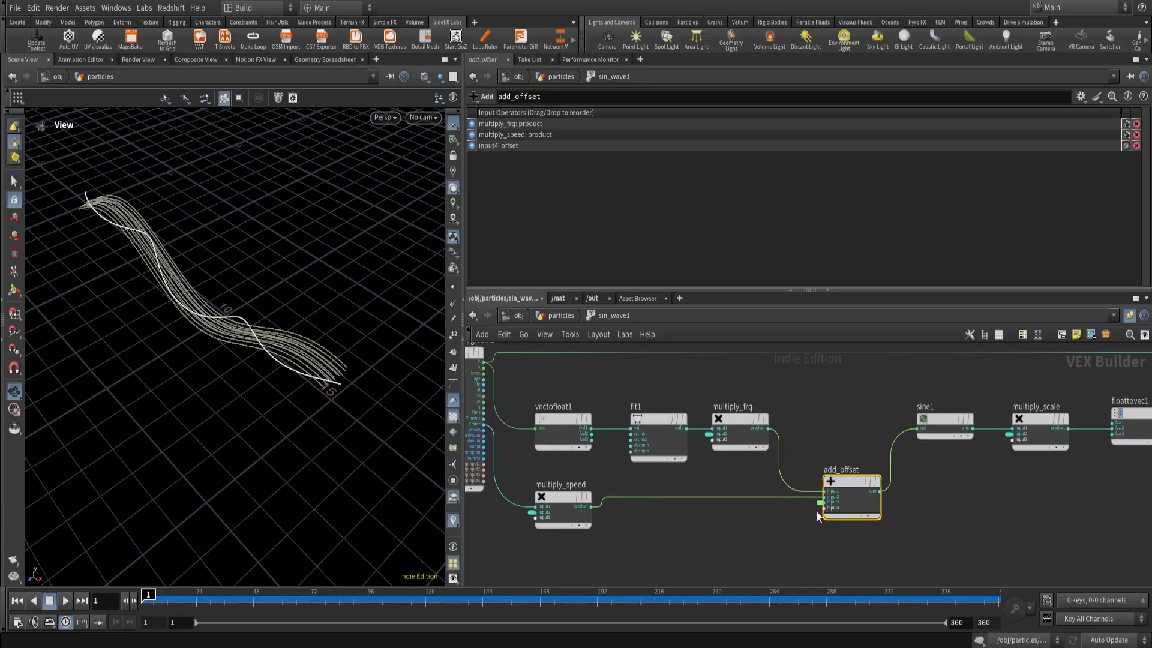
middle_drag(875, 546, 684, 544)
click(65, 601)
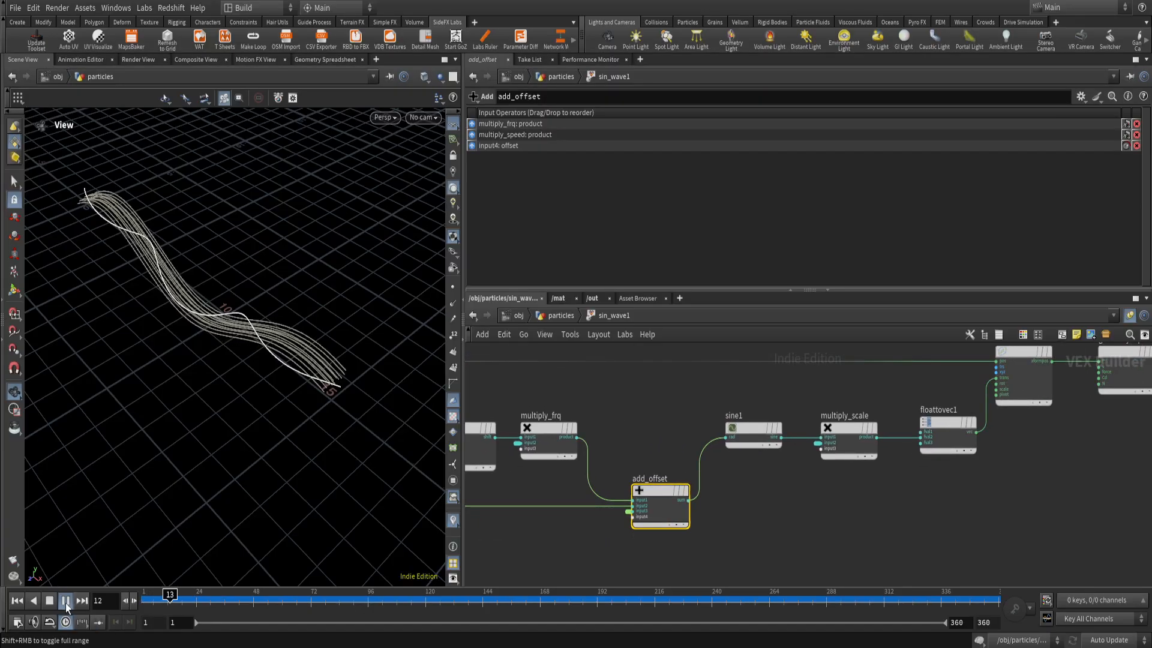
mouse_move(226, 359)
mouse_down()
mouse_move(237, 322)
mouse_move(240, 355)
mouse_up()
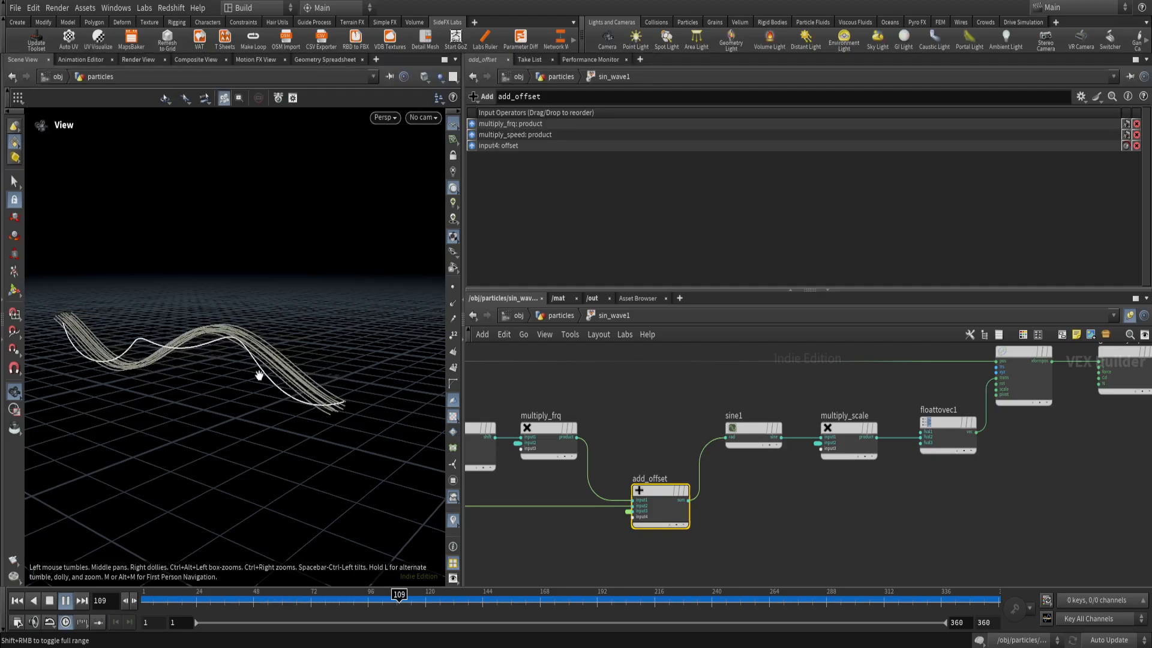
middle_drag(796, 493, 647, 522)
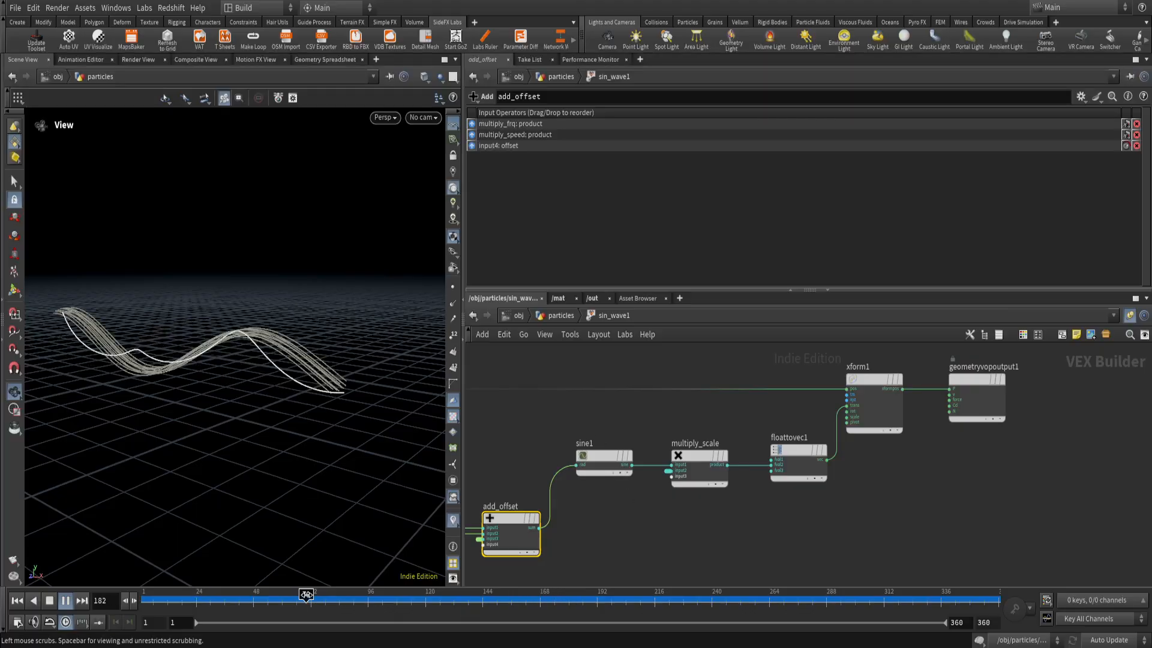
click(17, 601)
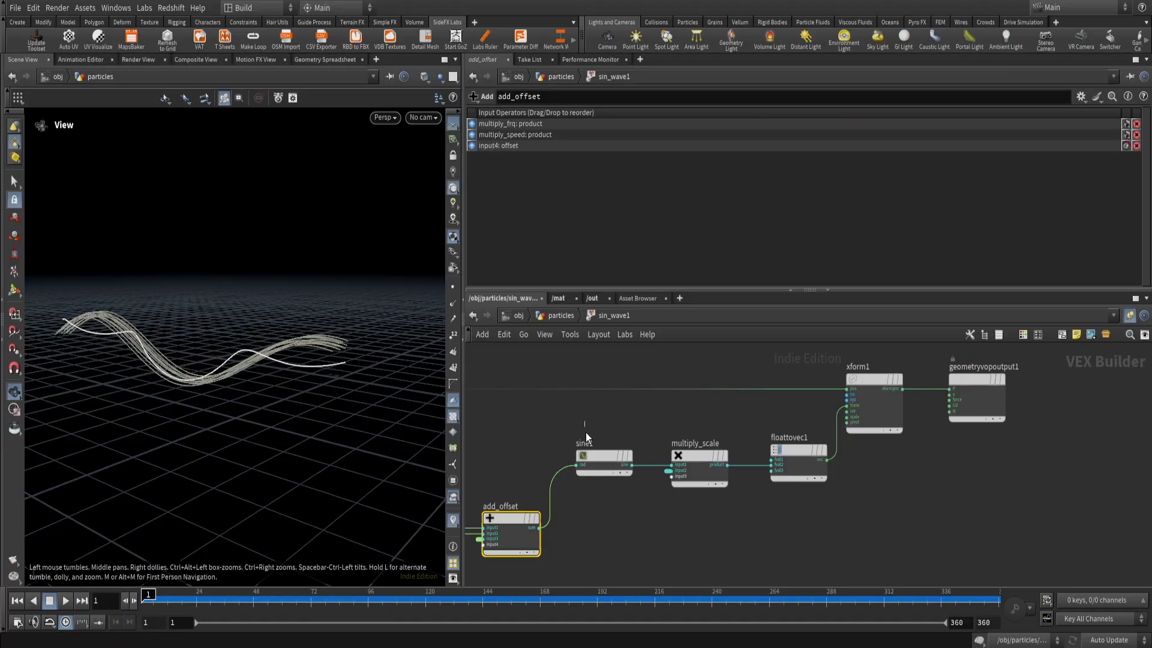
Follow sine1 through multiply_scale and floattovec1 to xform1, consulting the amplitude in the browser's sine wave diagram.
click(605, 461)
middle_drag(728, 528, 687, 518)
drag(637, 407, 676, 522)
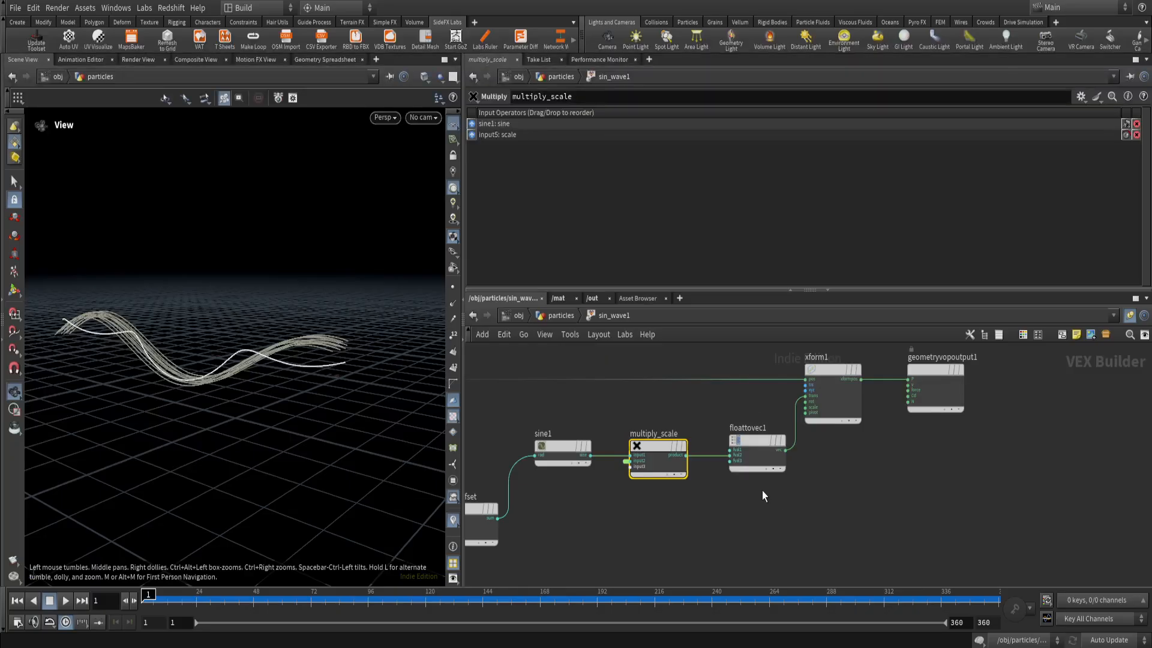
drag(769, 503, 713, 425)
middle_drag(836, 467, 772, 517)
drag(771, 486, 746, 392)
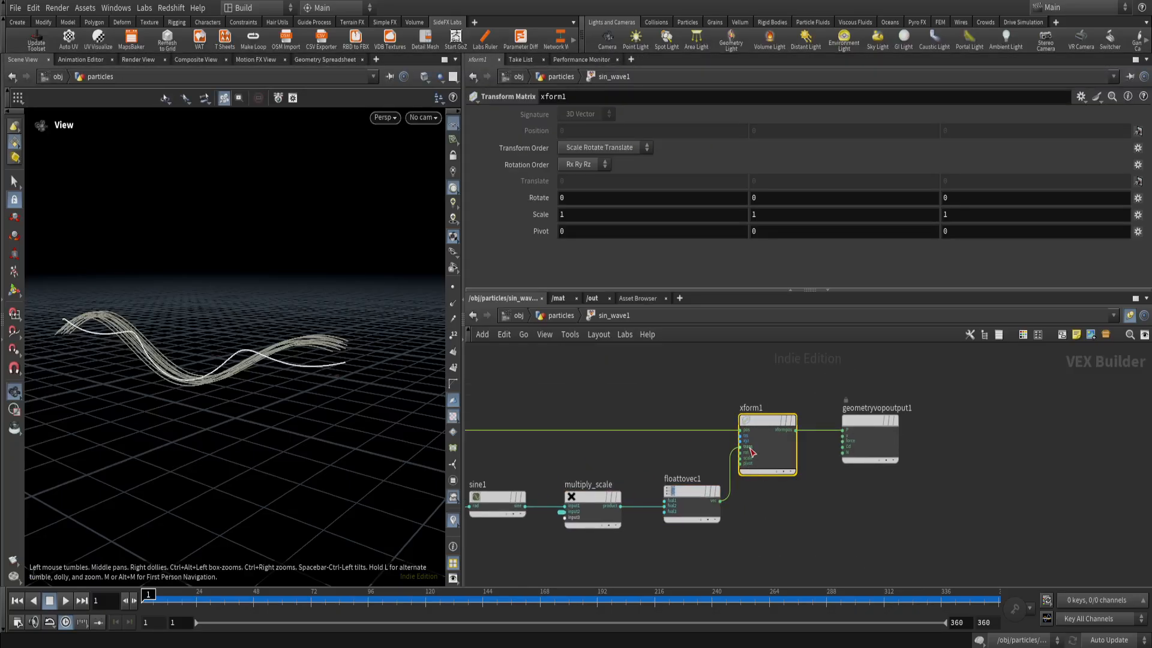
Examine the pos and trans inputs of xform1 and its xformpos connection to P on geometryvopoutput1.
scroll(754, 451, up, 5)
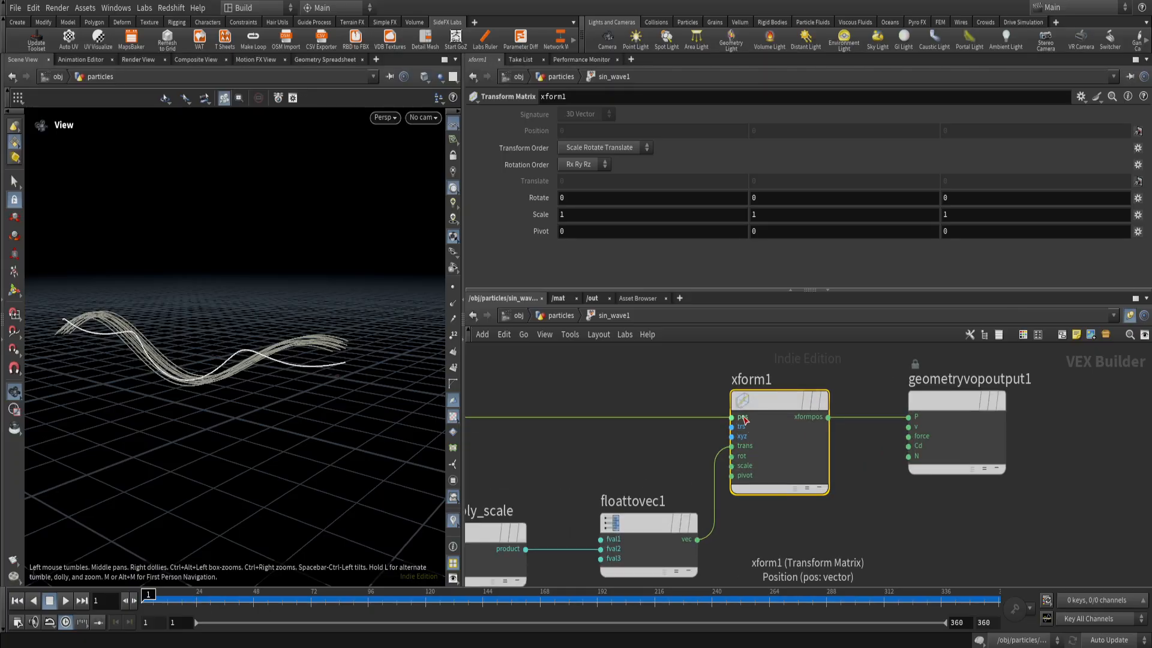
scroll(734, 420, down, 6)
scroll(732, 422, up, 5)
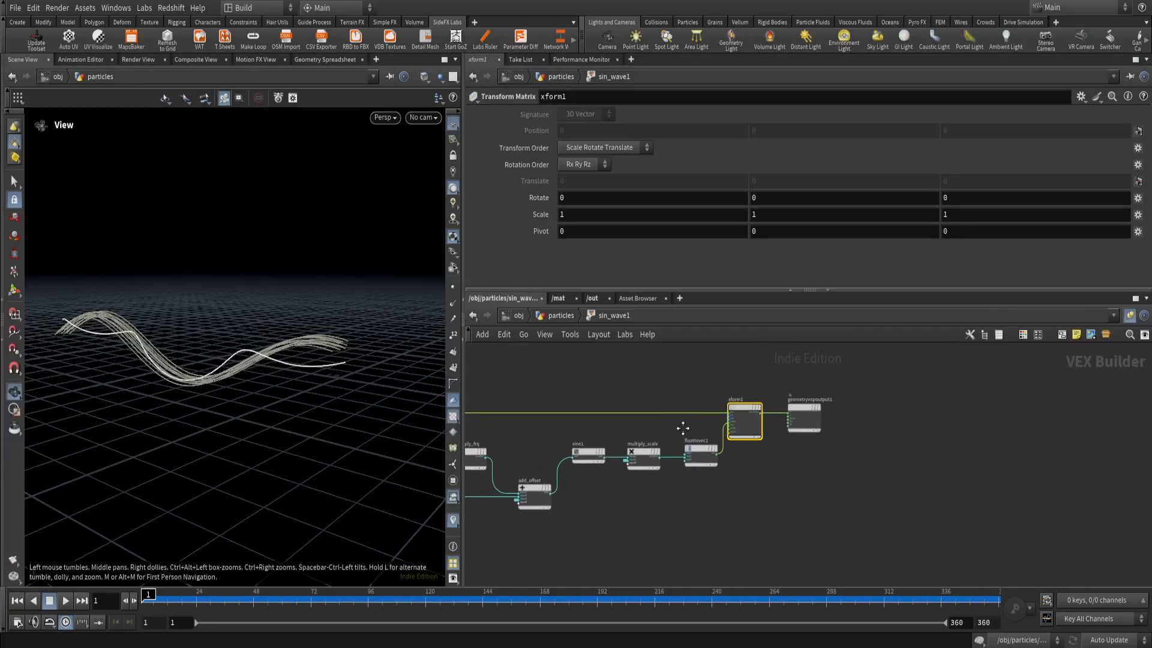
scroll(730, 420, up, 3)
middle_click(735, 456)
middle_drag(820, 420, 770, 506)
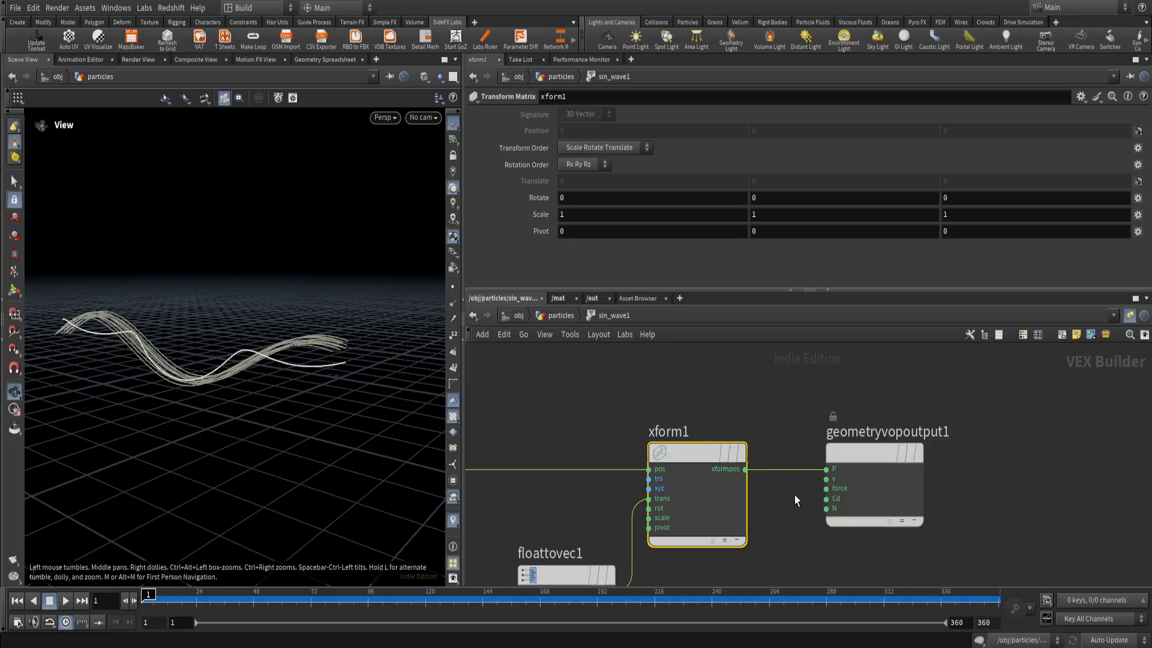
Return to the particles network, make sine_wave2 the displayed node and select it while playing the animation.
key(u)
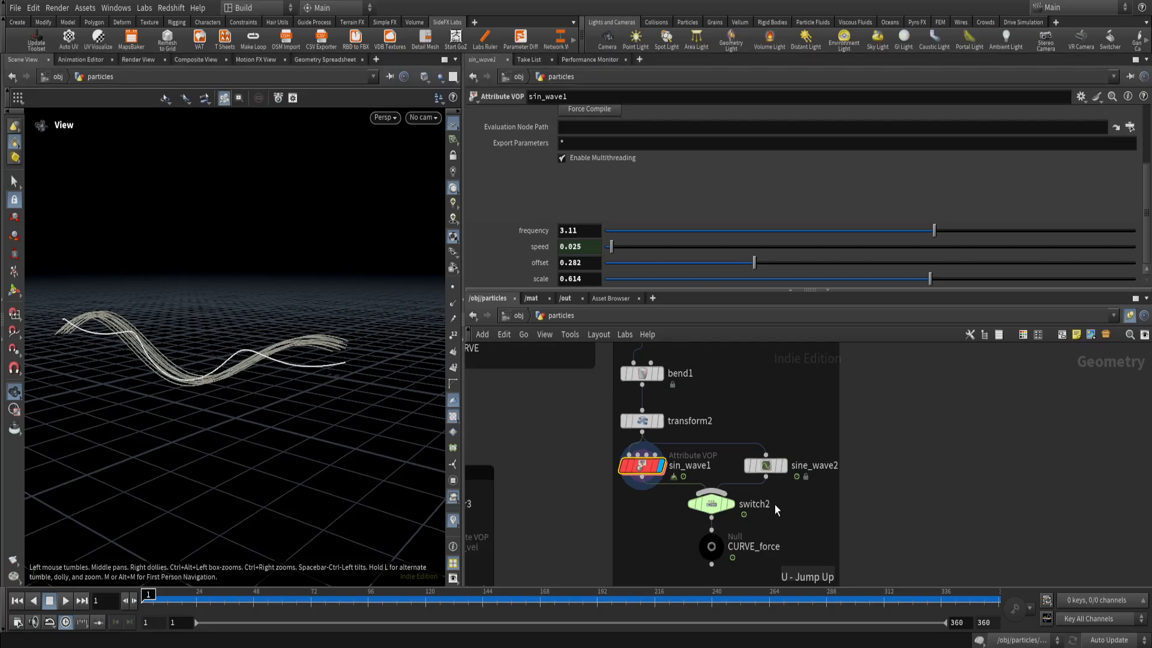
click(783, 466)
click(67, 603)
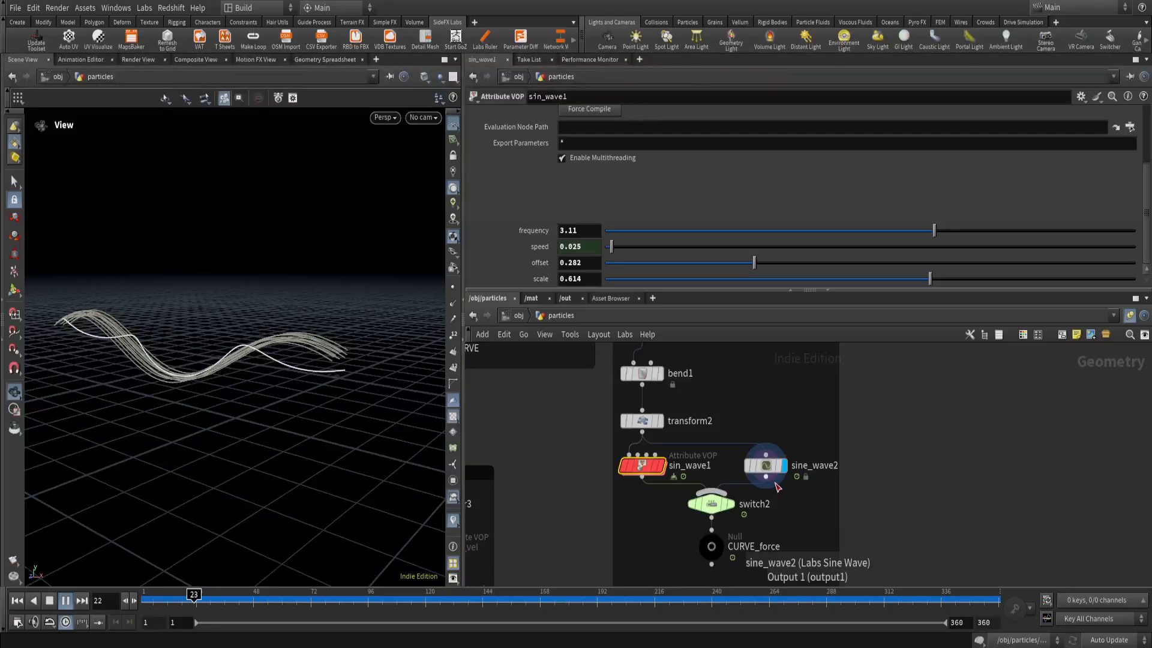
drag(803, 493, 745, 436)
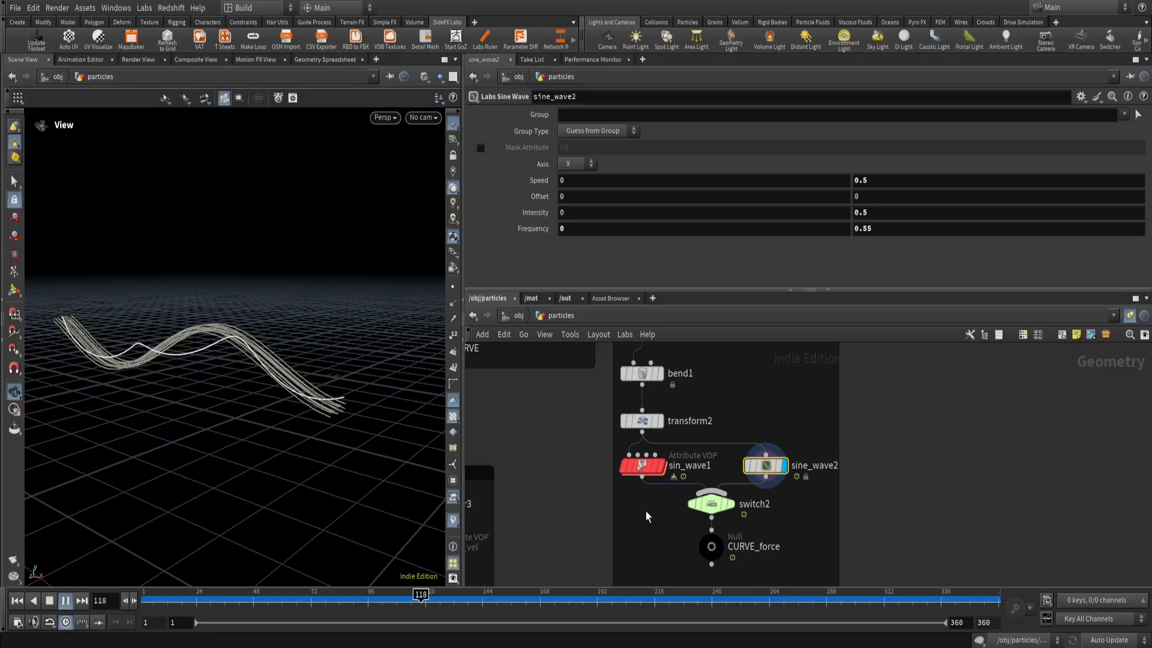
Review the VOP network inside sin_wave1 and the sine wave expression of the sin_wave wrangle in CURVE EMITTERS.
scroll(652, 507, down, 4)
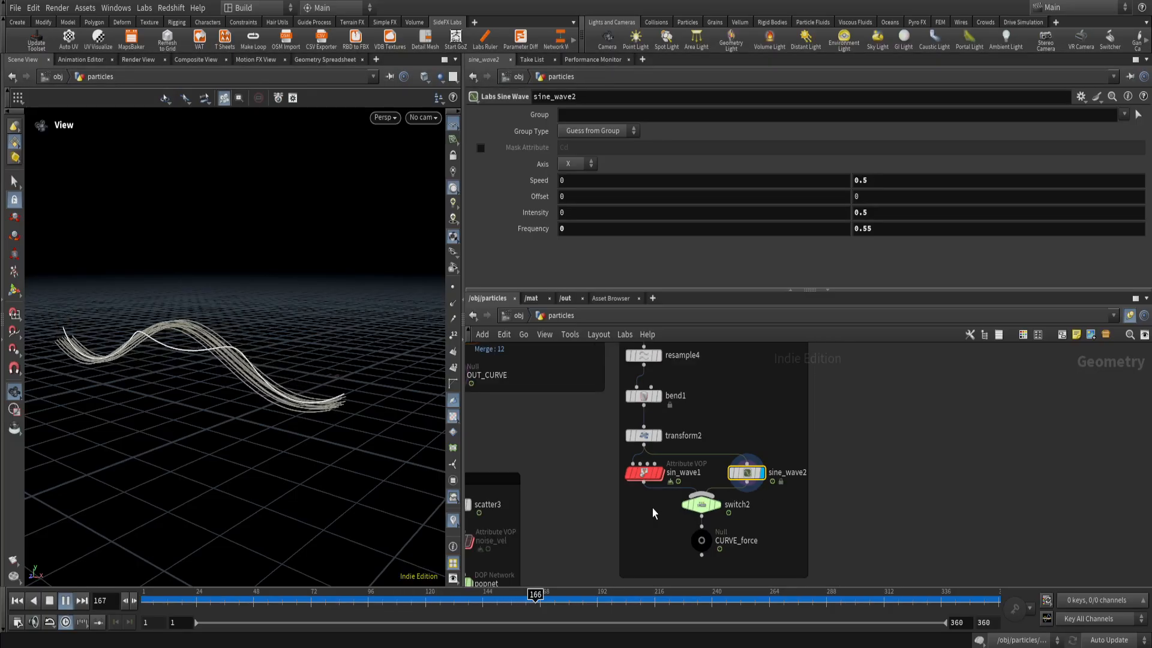
middle_drag(586, 492, 668, 496)
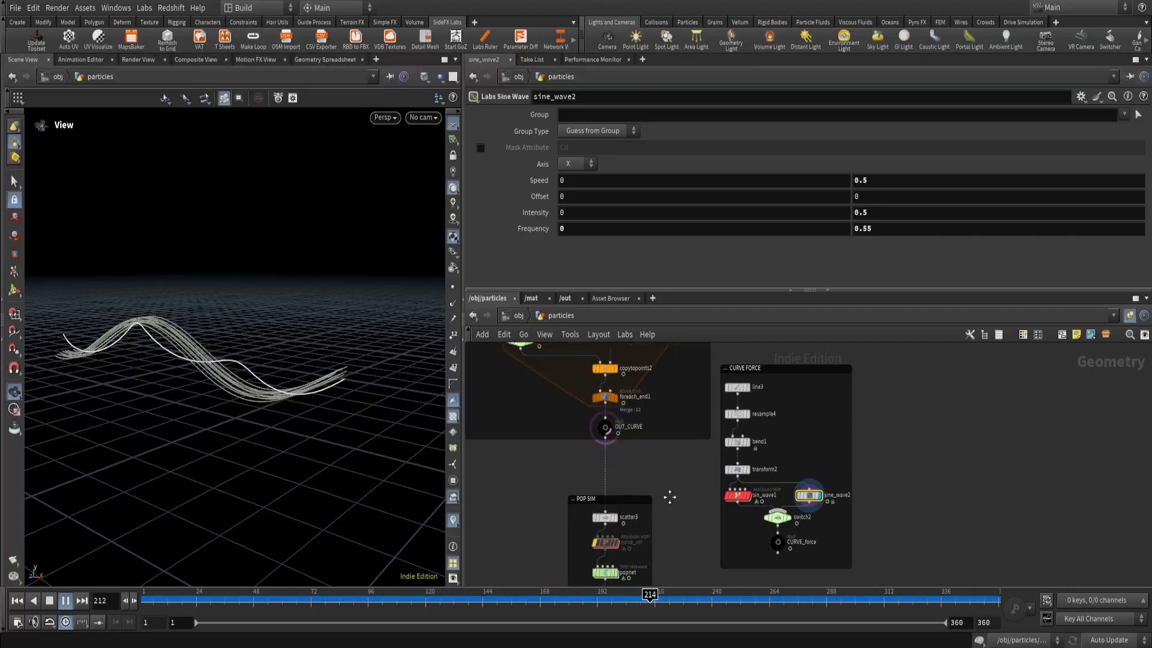
scroll(821, 515, up, 3)
drag(798, 490, 750, 456)
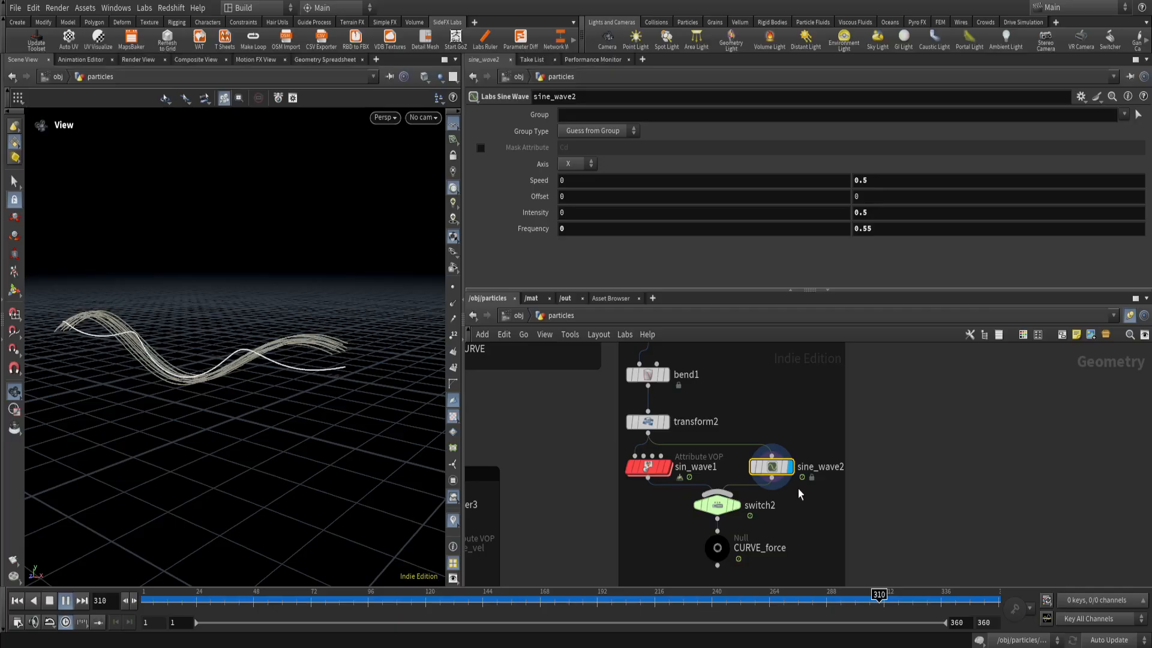
drag(673, 511, 617, 452)
mouse_move(649, 470)
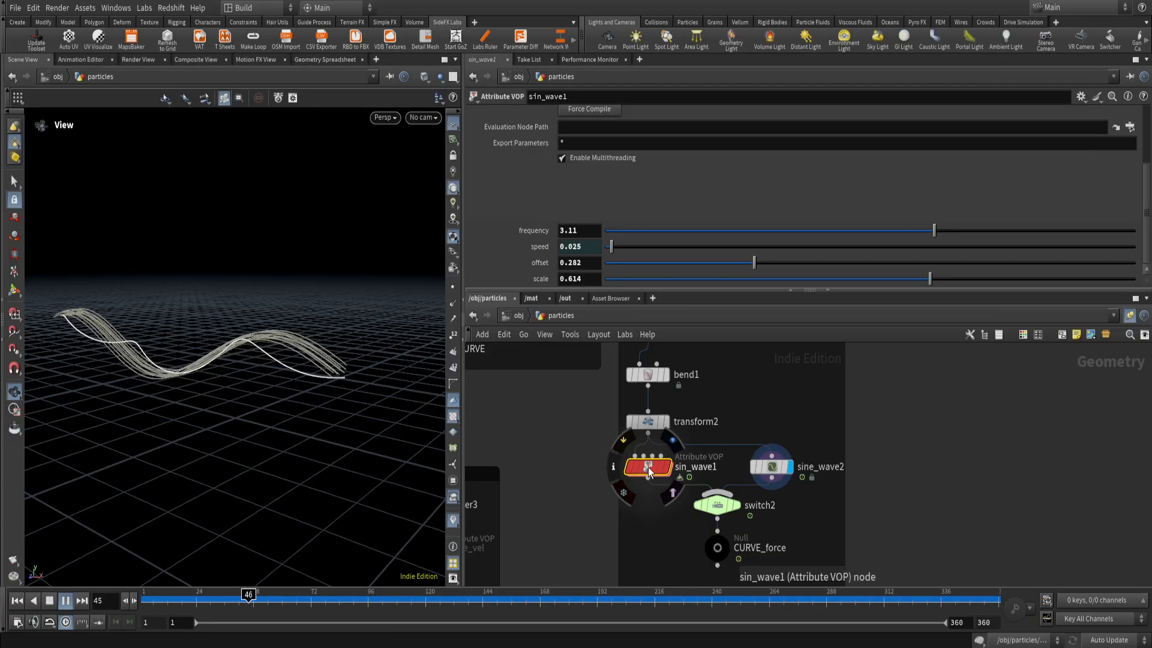
double_click(649, 468)
key(h)
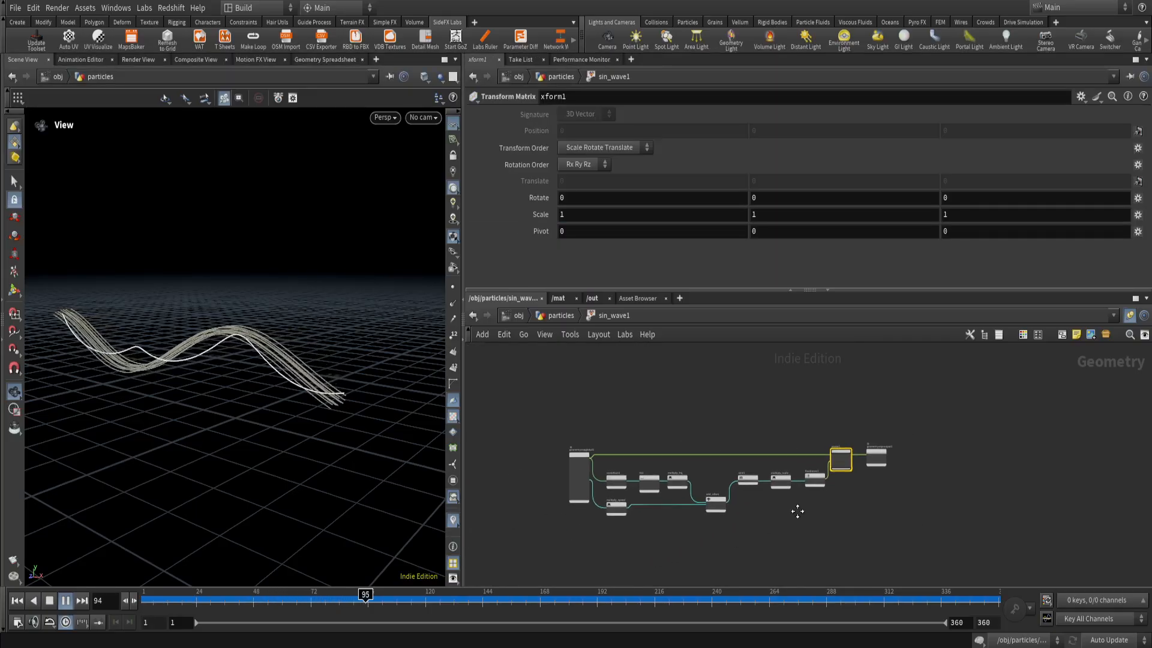
click(566, 318)
scroll(660, 474, up, 5)
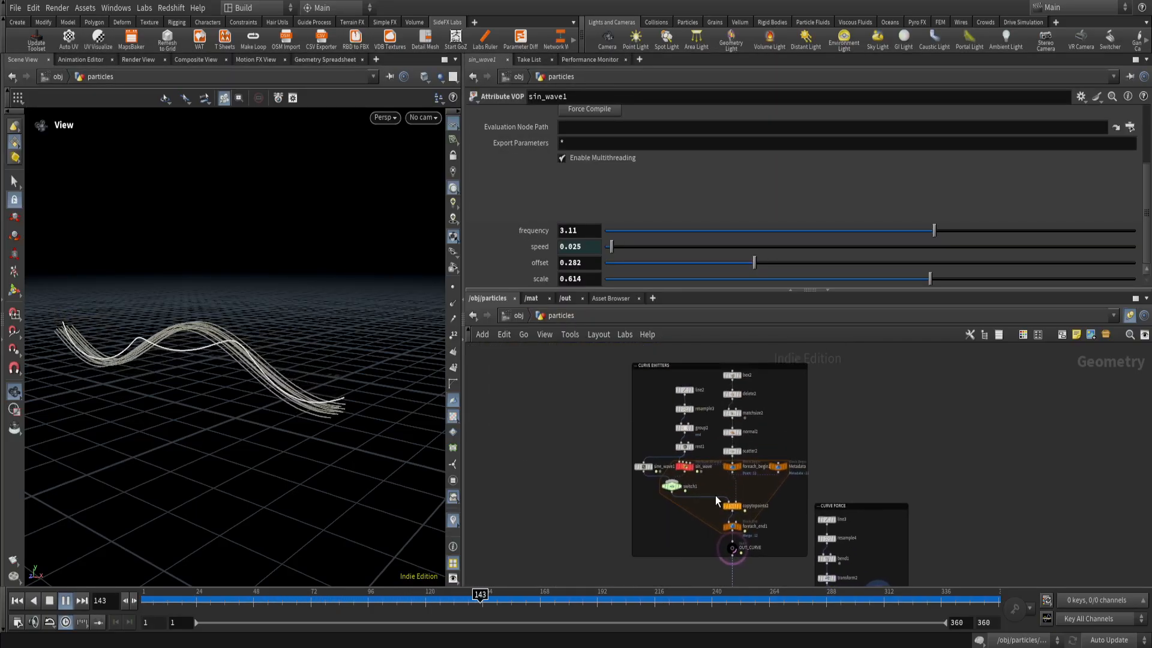
click(682, 463)
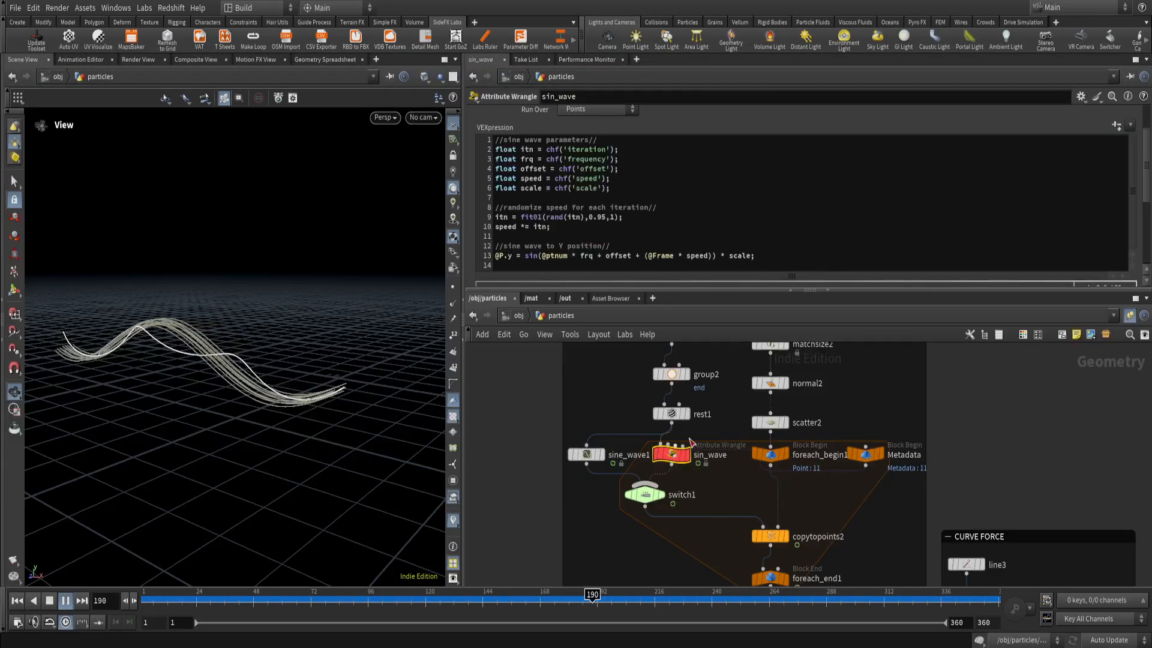
Display and select the CURVE_force null in CURVE FORCE, leaving playback stopped at frame 1.
scroll(773, 505, down, 5)
middle_drag(905, 489, 793, 362)
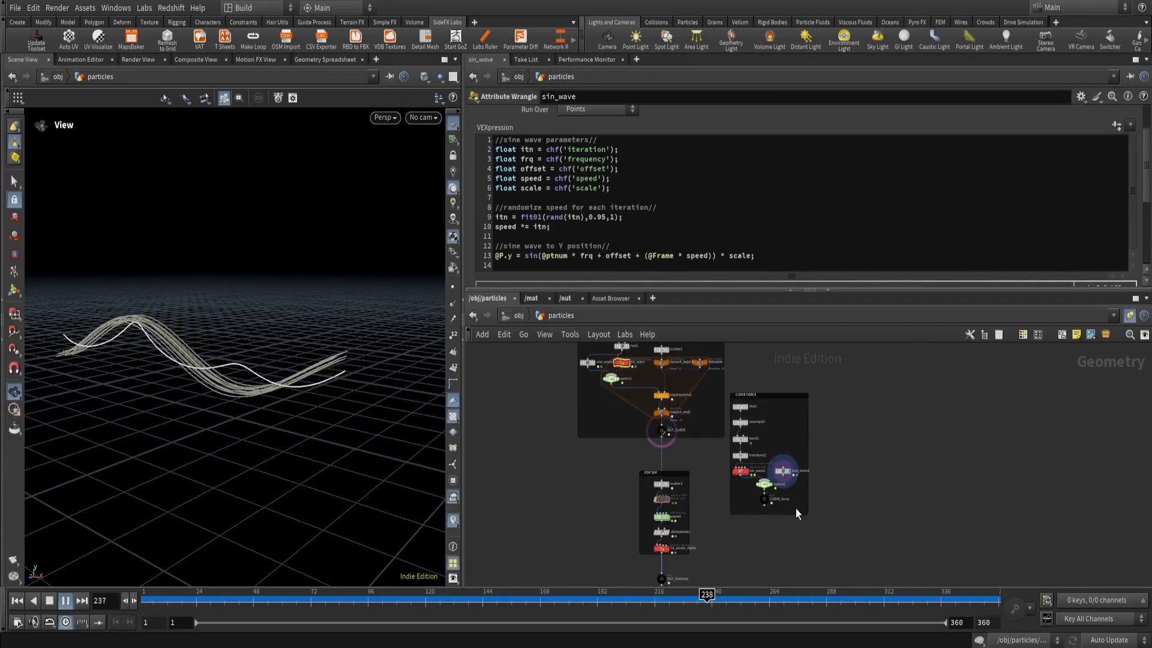
scroll(794, 505, up, 4)
scroll(733, 472, up, 2)
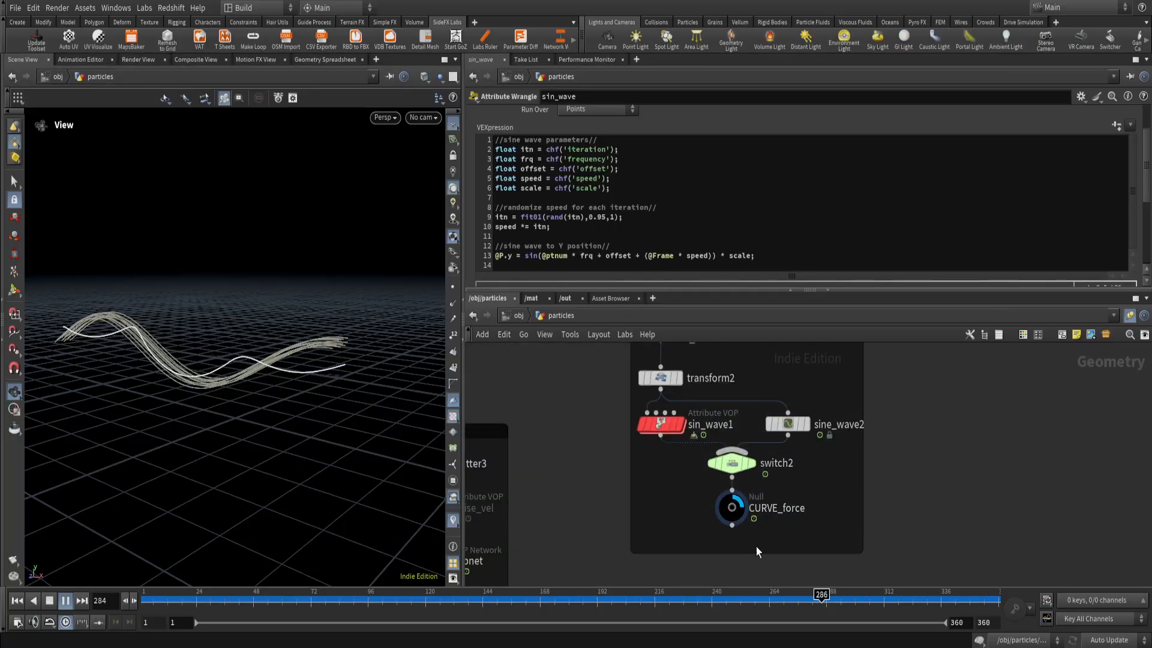
click(731, 509)
drag(342, 472, 172, 378)
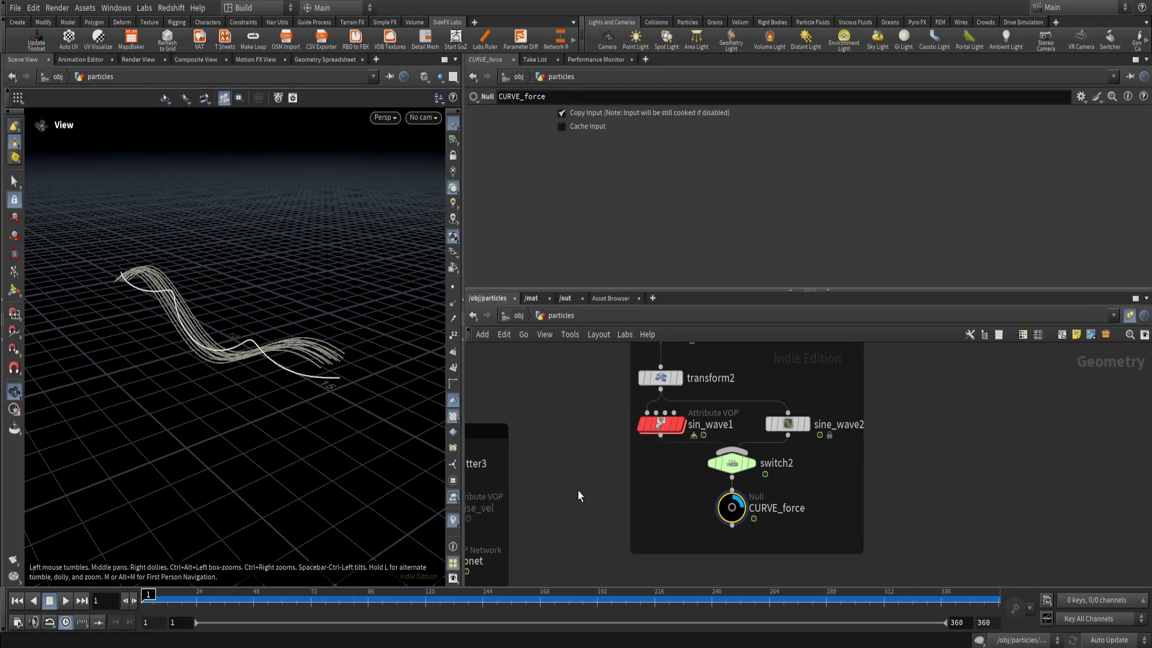
Make the popnet DOP network in POP SIM the displayed node.
scroll(578, 496, down, 4)
middle_drag(574, 498, 664, 484)
scroll(613, 501, up, 4)
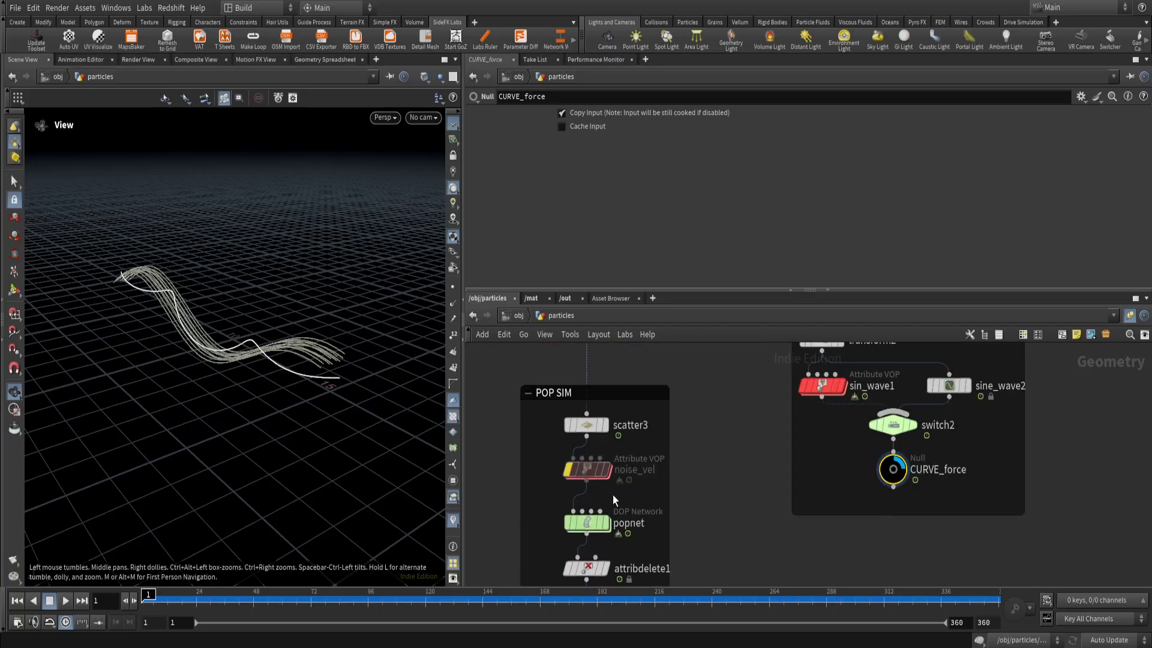
mouse_move(612, 527)
click(611, 497)
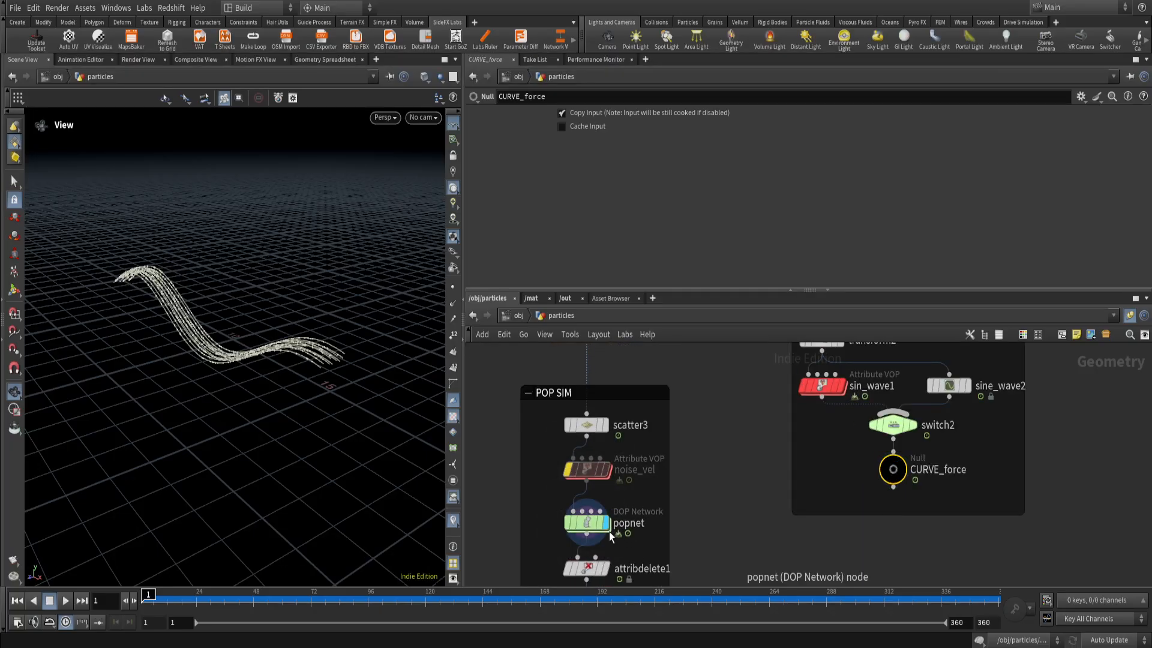
Enter popnet and examine the Geometry Source and the other Curve Force settings of popcurveforce1.
scroll(731, 450, down, 3)
middle_drag(731, 446, 738, 423)
scroll(668, 470, up, 3)
click(667, 483)
scroll(728, 534, down, 1)
middle_drag(782, 544, 755, 440)
scroll(665, 474, up, 4)
double_click(633, 466)
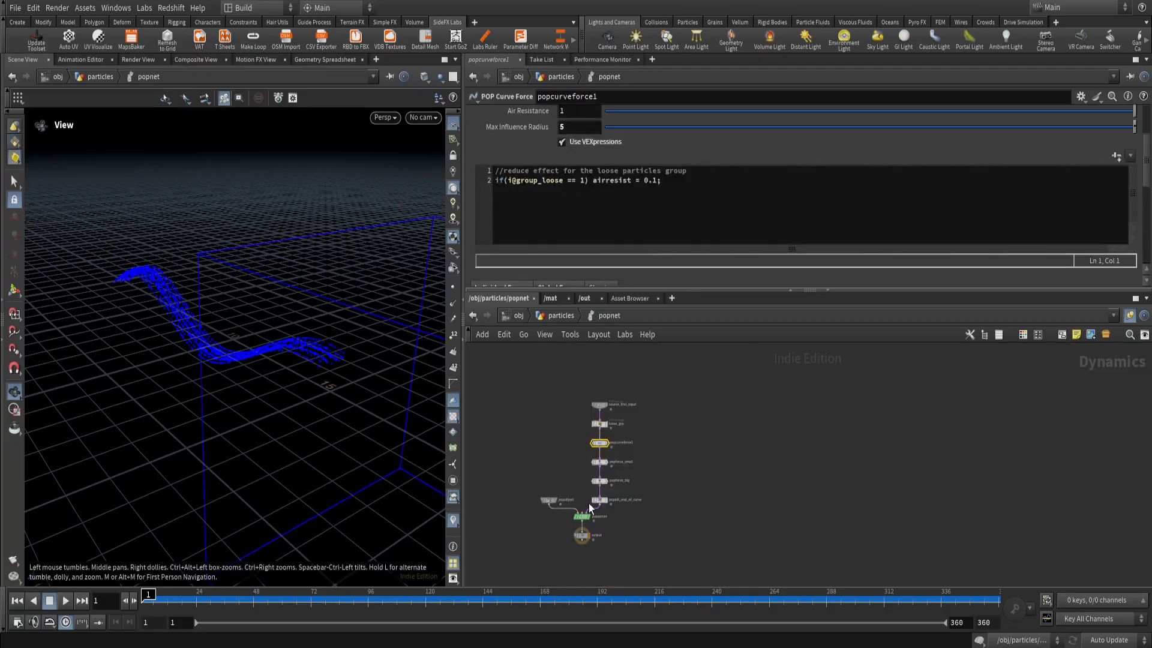
scroll(575, 443, up, 3)
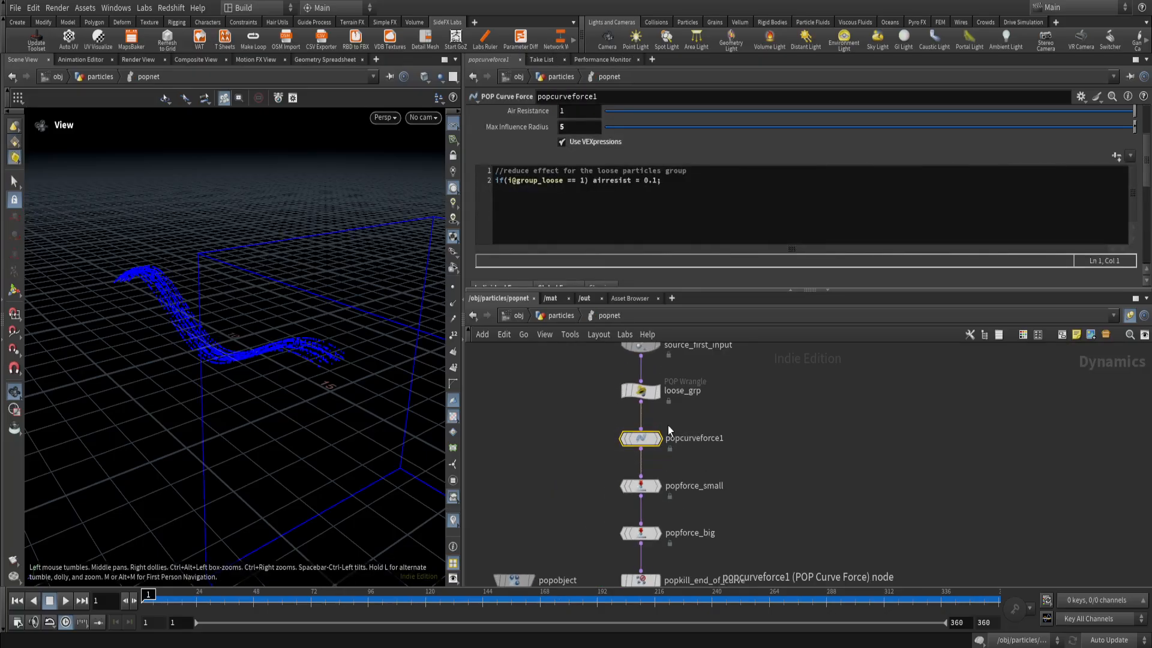
drag(1146, 165, 1148, 129)
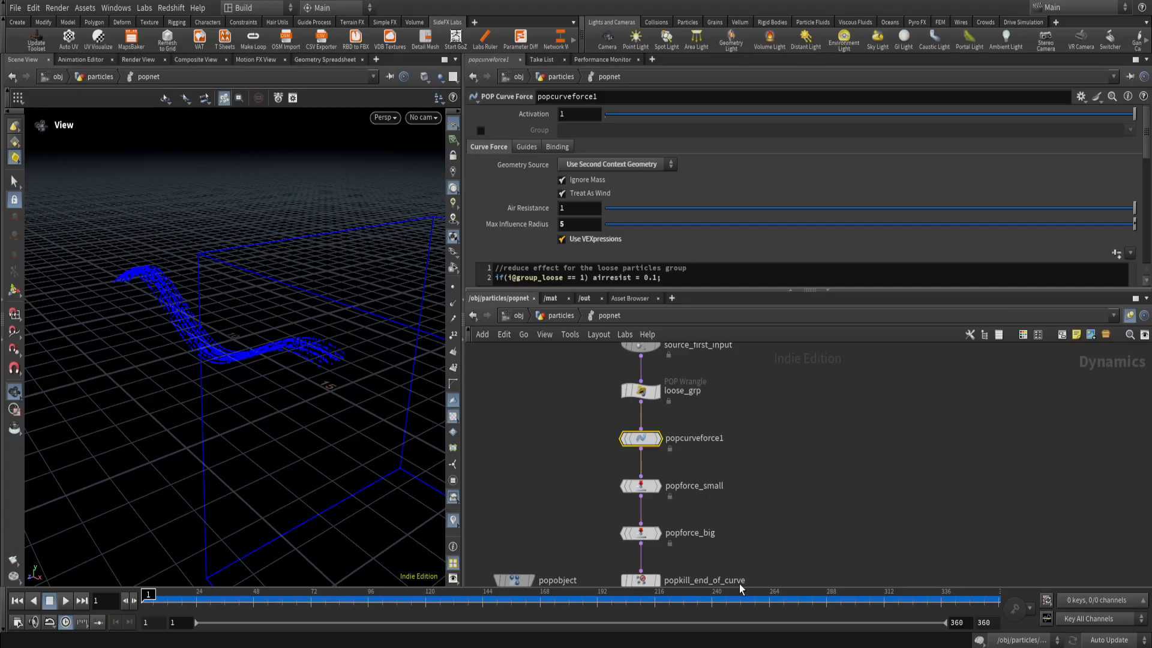
Return to the particles network and wire the output of CURVE_force into the second input of popnet.
click(569, 318)
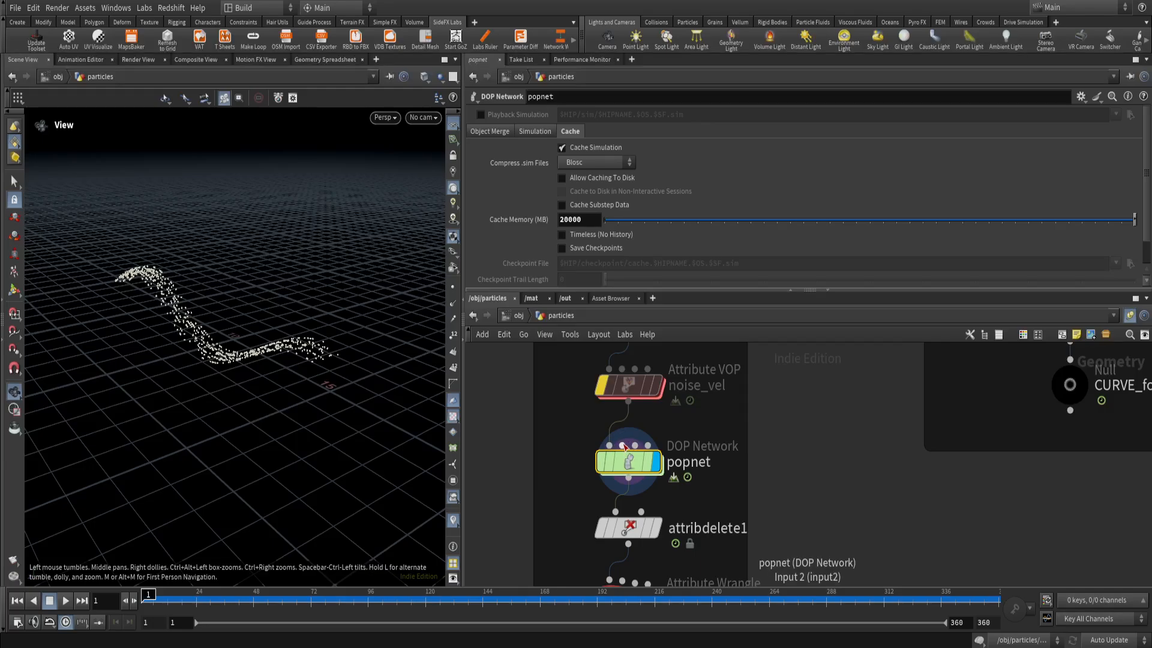
scroll(762, 450, down, 3)
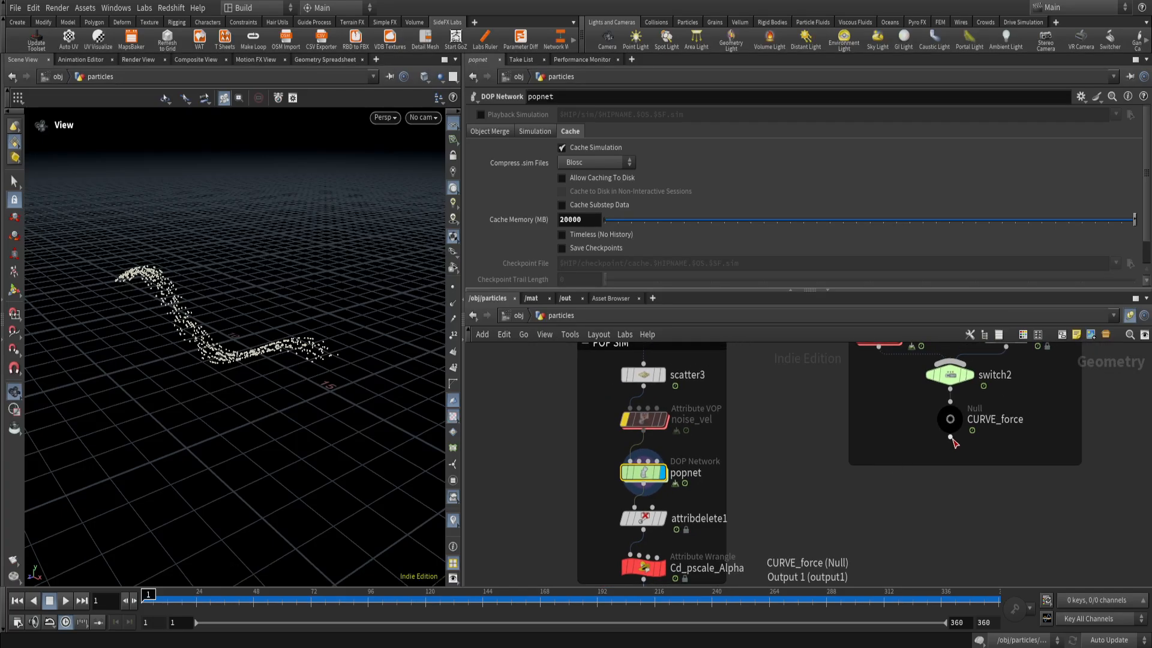
click(950, 438)
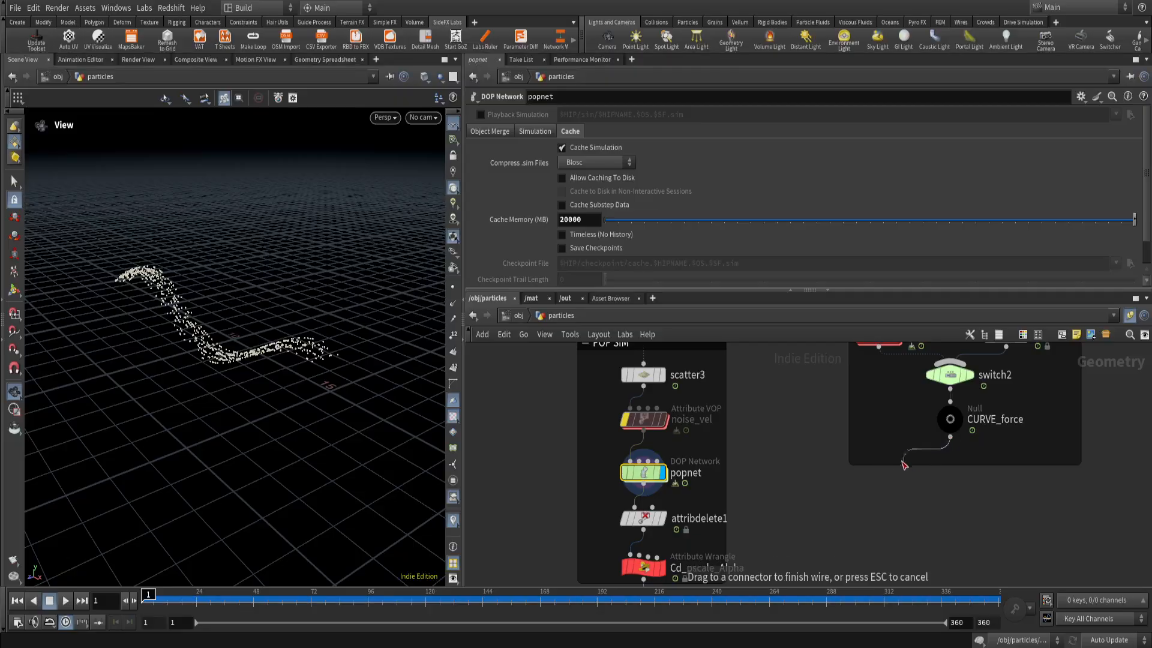
click(651, 461)
Reopen popnet and study the popcurveforce1 guide circles around the particles from several angles and distances.
double_click(647, 475)
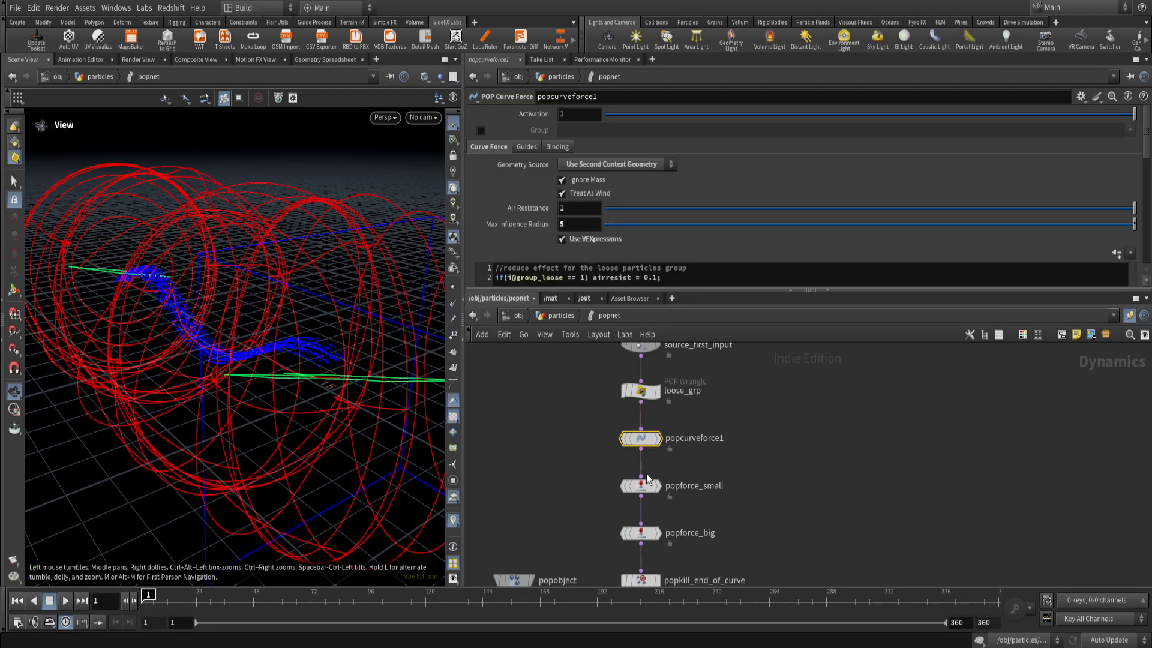
drag(299, 387, 261, 387)
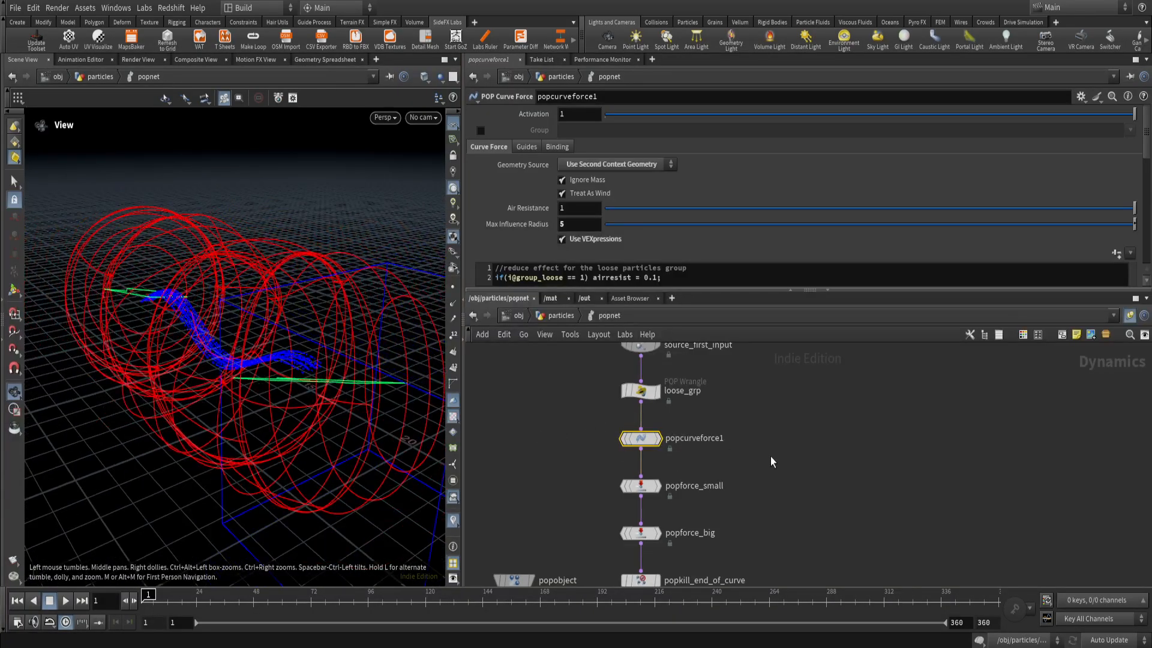
drag(326, 404, 244, 368)
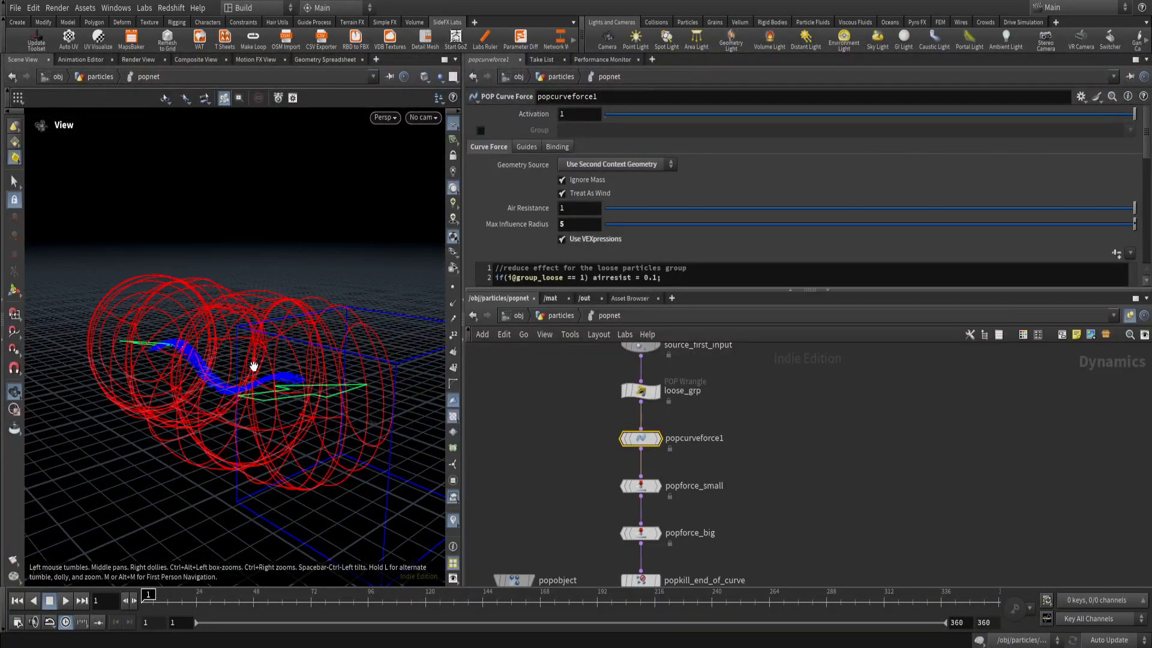
mouse_move(249, 295)
mouse_down()
mouse_move(226, 329)
mouse_move(272, 296)
mouse_up()
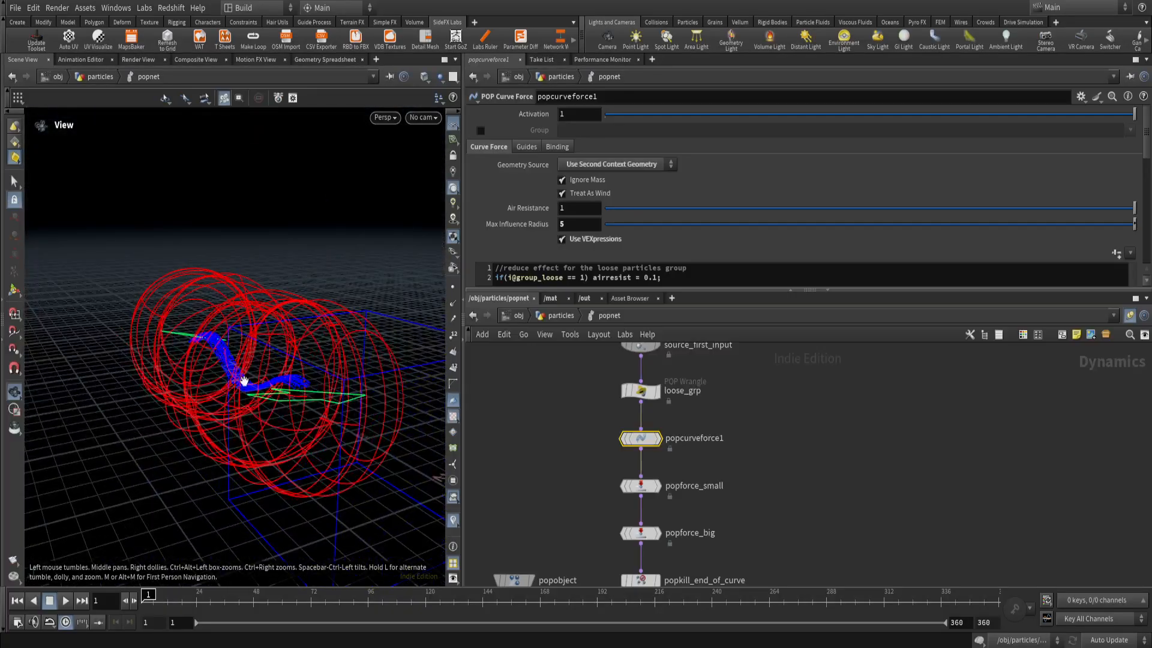
drag(188, 309, 311, 364)
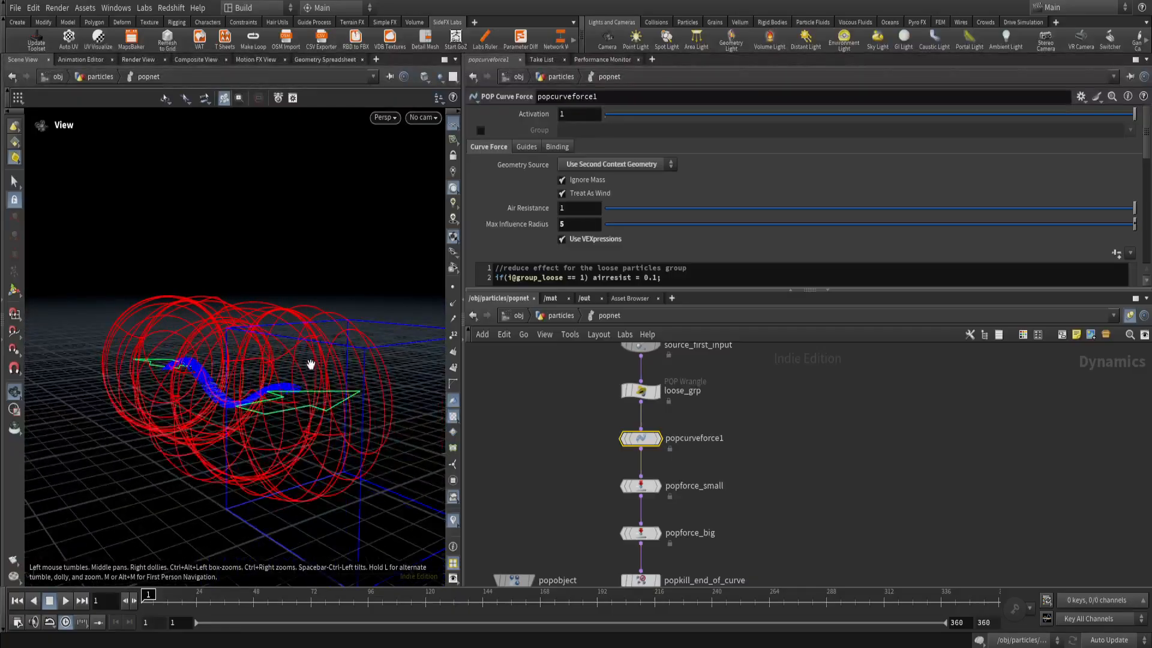
drag(261, 411, 301, 406)
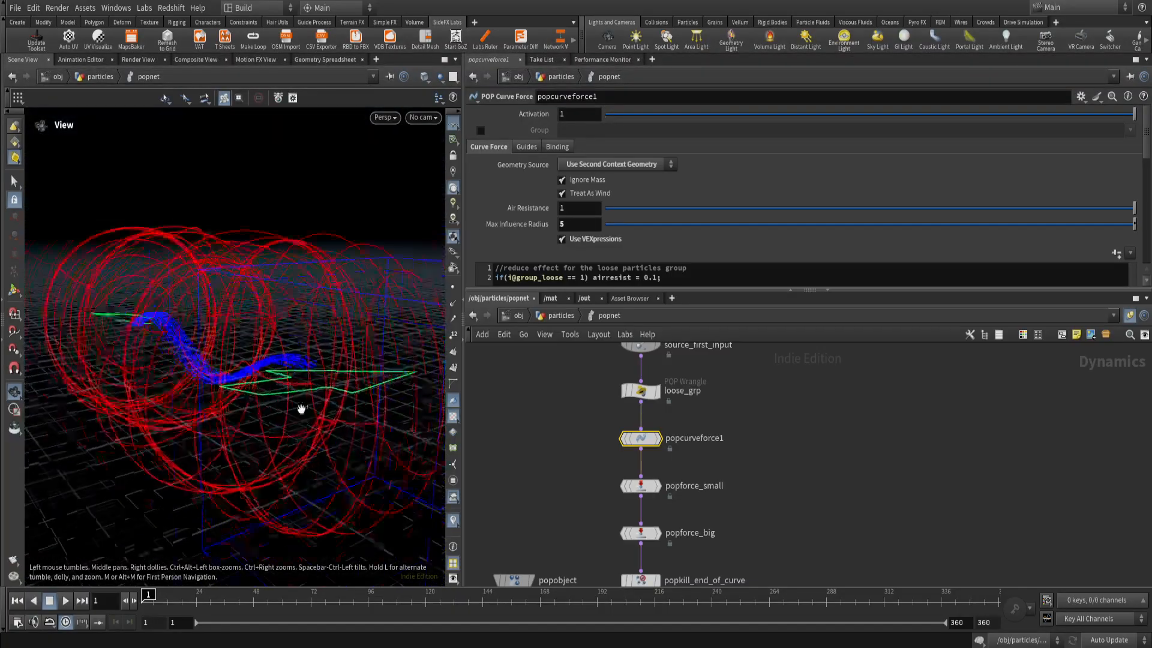
right_drag(301, 406, 245, 384)
drag(245, 384, 376, 384)
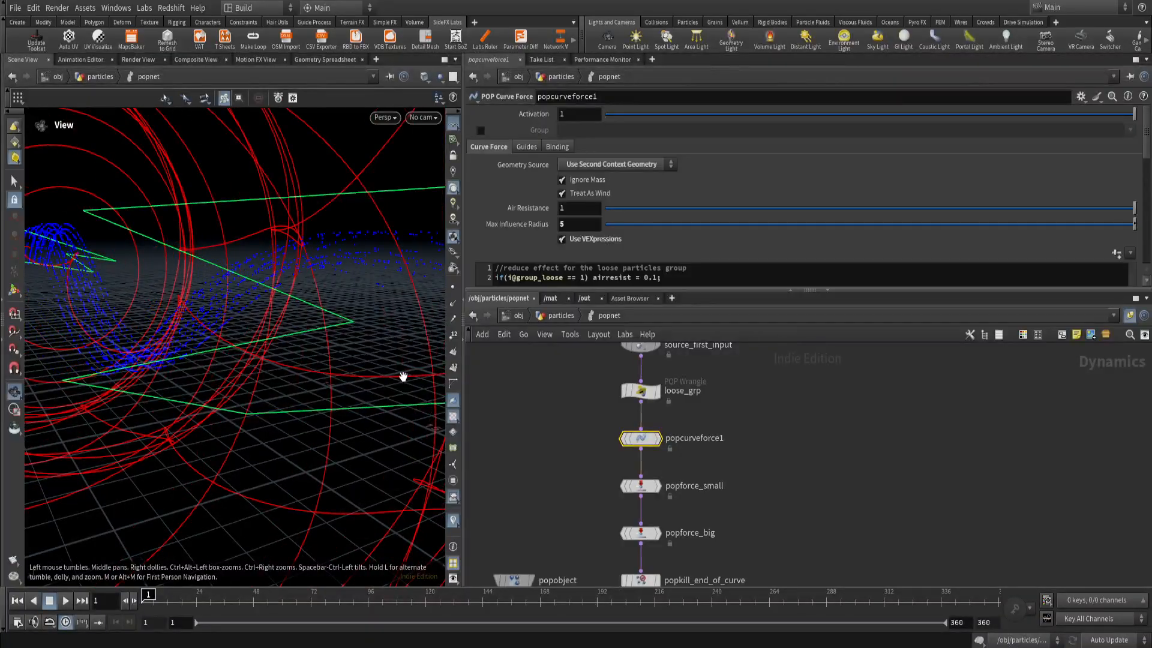
drag(173, 297, 314, 416)
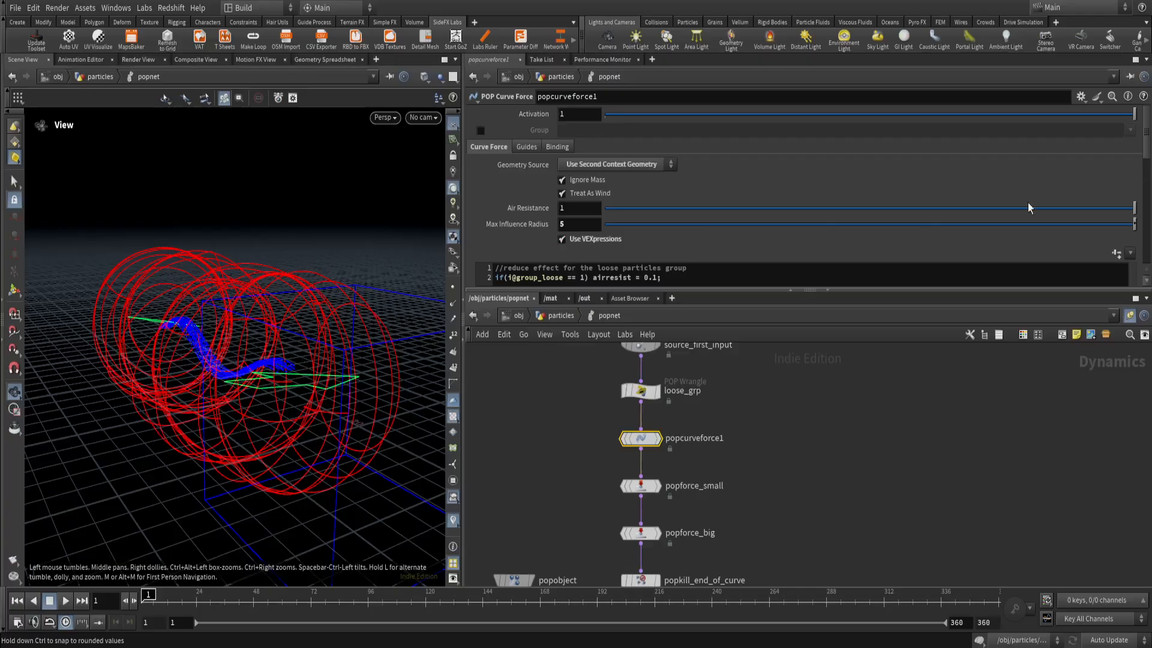
Try a Max Influence Radius of 1 on popcurveforce1 and undo the change.
drag(1128, 228, 760, 224)
drag(842, 265, 1128, 234)
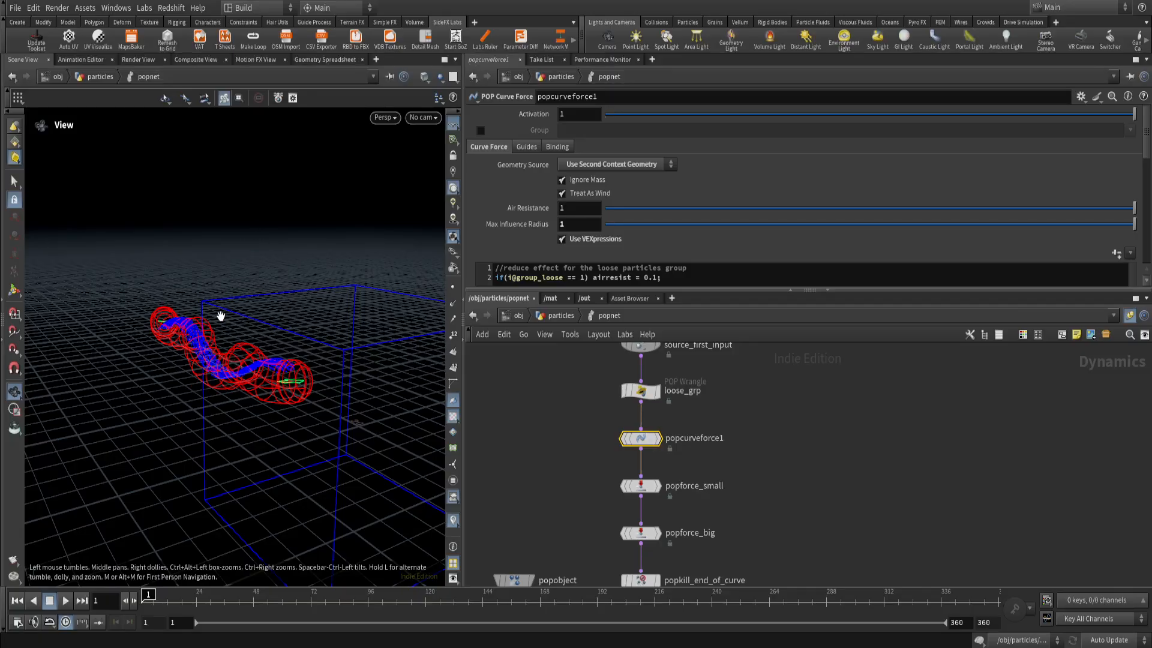
key(ctrl+z)
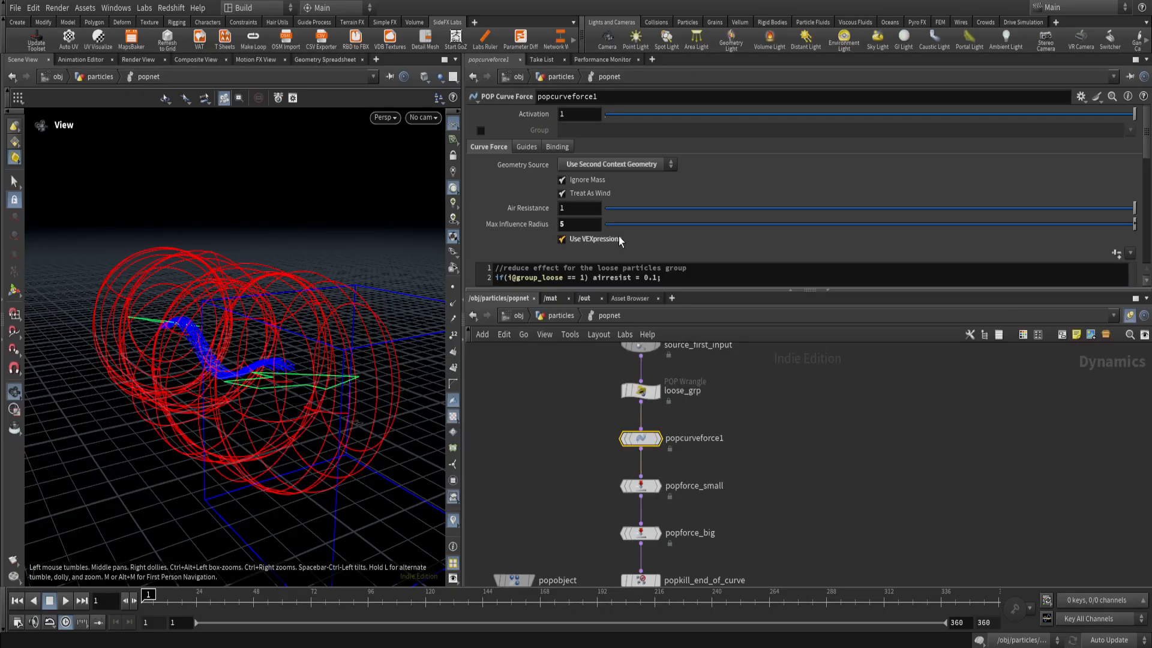
Add a point at position about 0.44 with value about 0.27 to the Scale Radius Along Length ramp in popcurveforce1's Shaping settings.
scroll(1145, 147, down, 10)
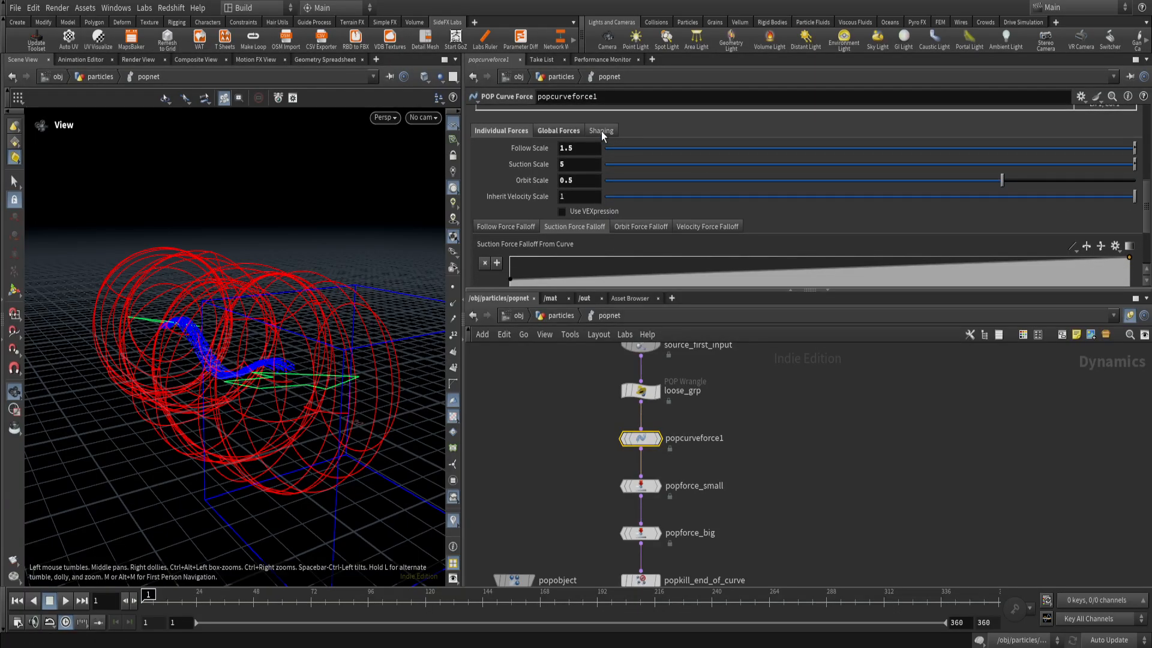
click(603, 131)
scroll(1147, 210, down, 4)
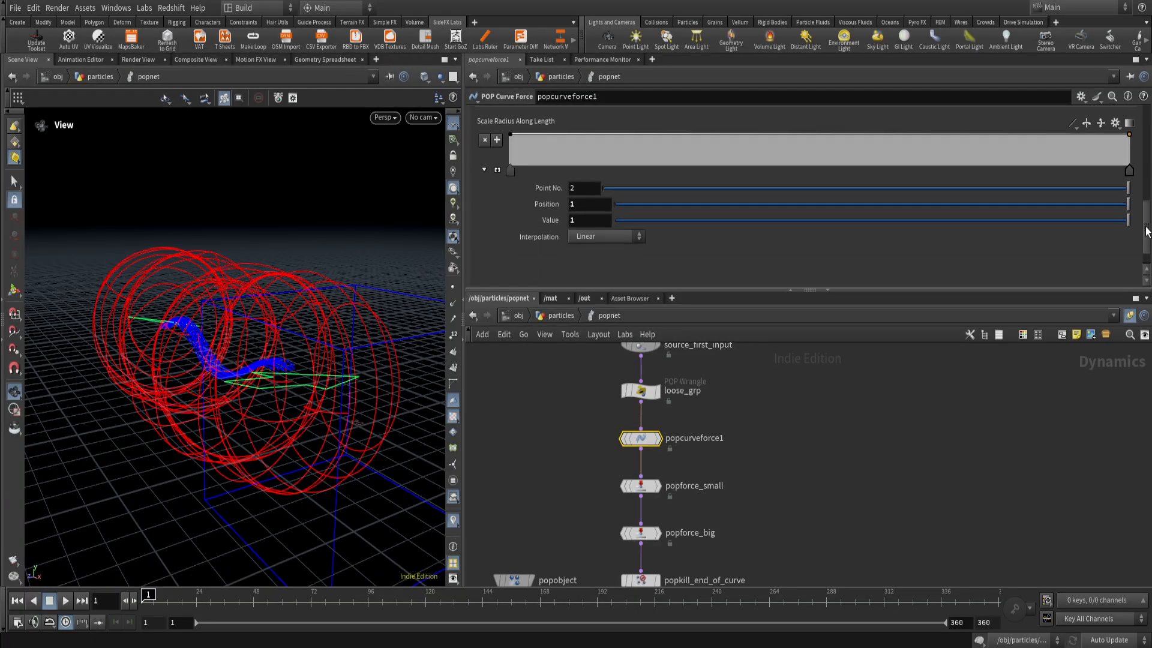
scroll(520, 178, up, 1)
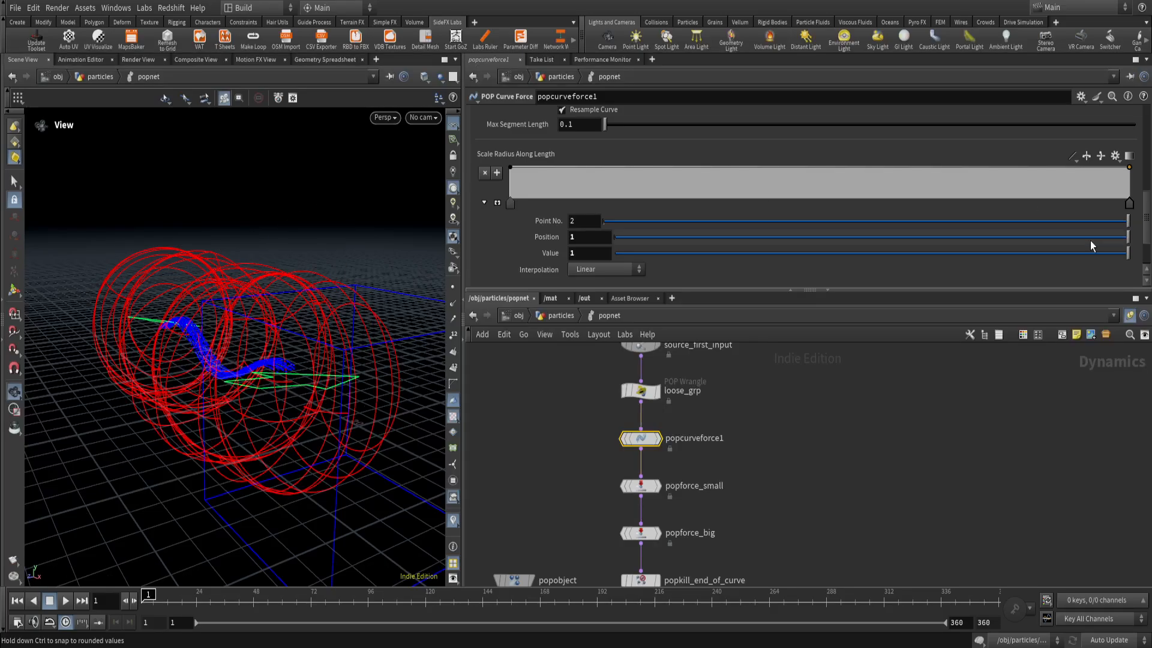
click(782, 171)
drag(782, 168, 783, 190)
drag(260, 321, 221, 367)
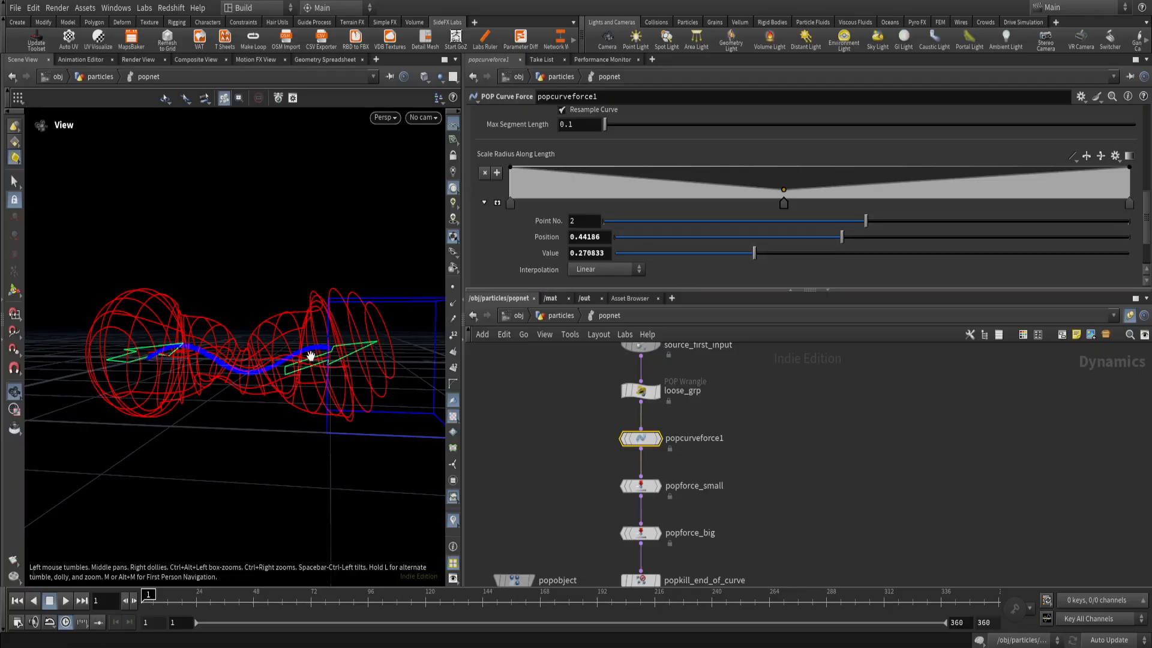
Set the middle point of the Scale Radius Along Length ramp to a value of 1.
drag(784, 189, 783, 167)
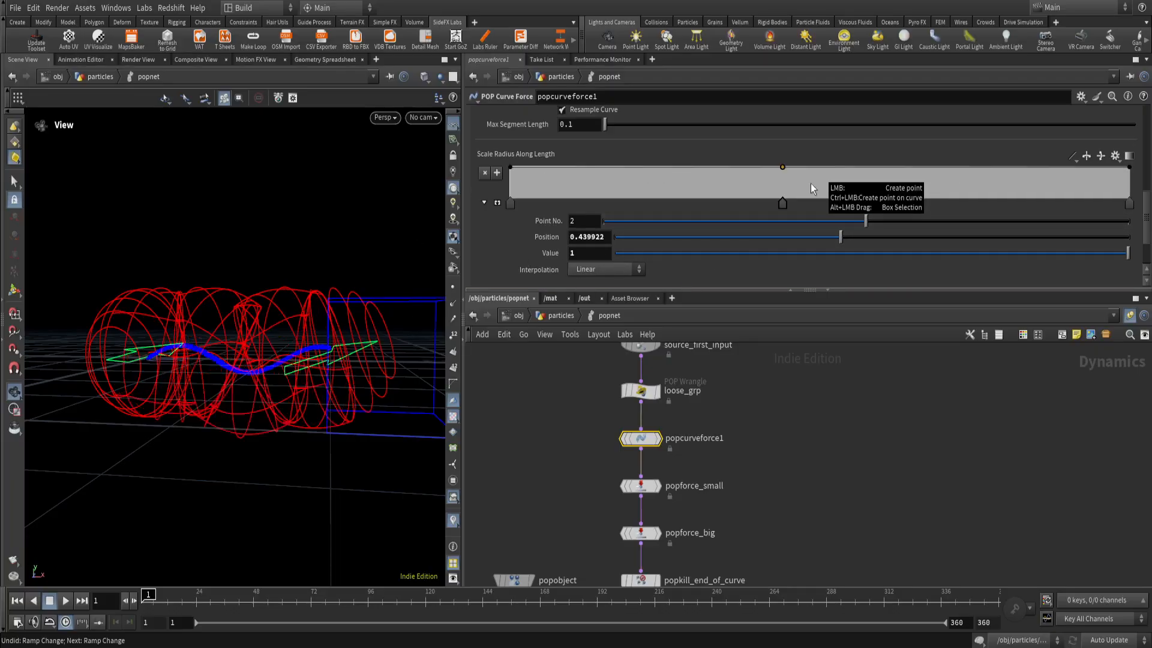
drag(369, 377, 286, 407)
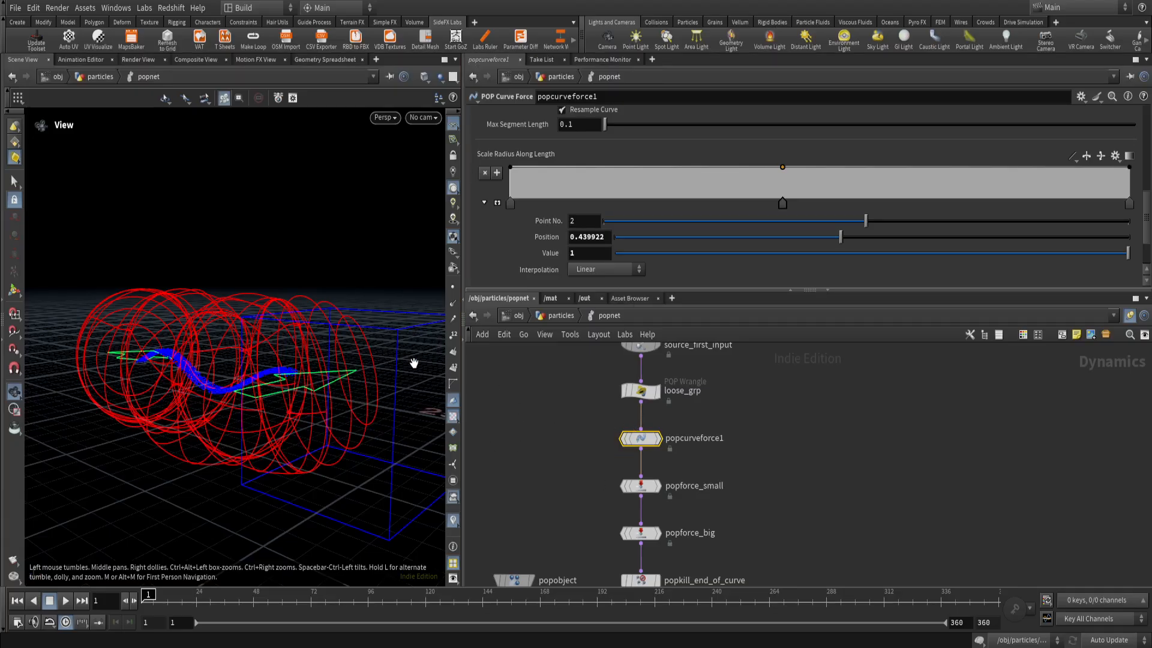
scroll(511, 198, down, 10)
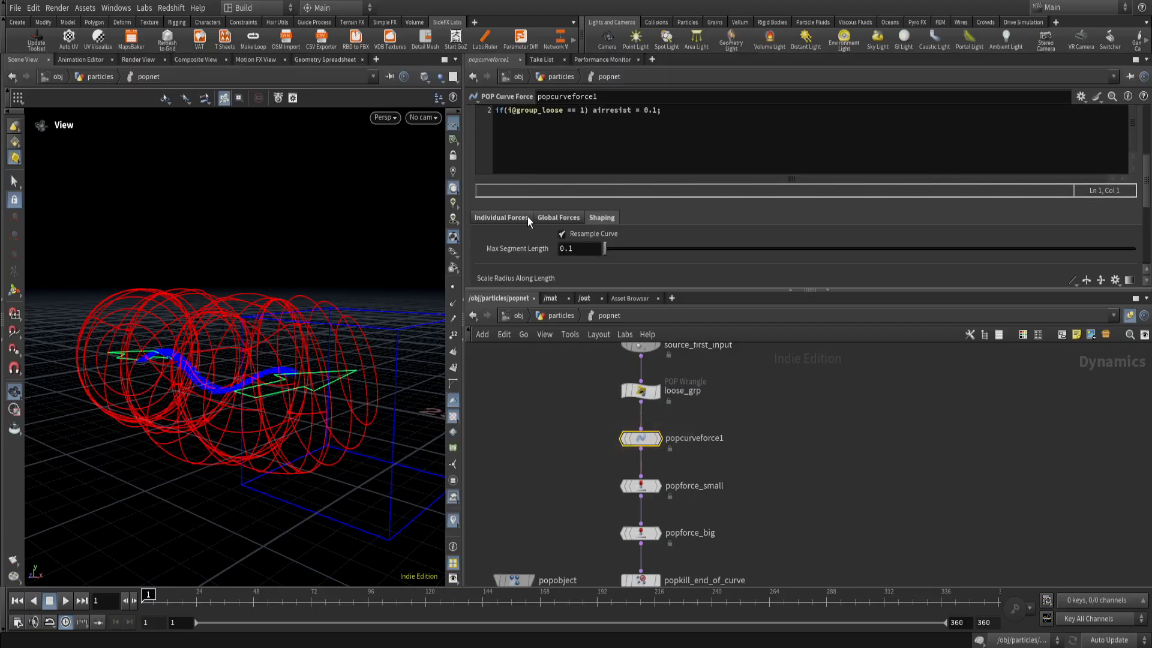
Review popcurveforce1's Follow, Suction and Orbit Scale settings under Individual Forces against its guide circles from the side and end-on.
scroll(521, 215, up, 1)
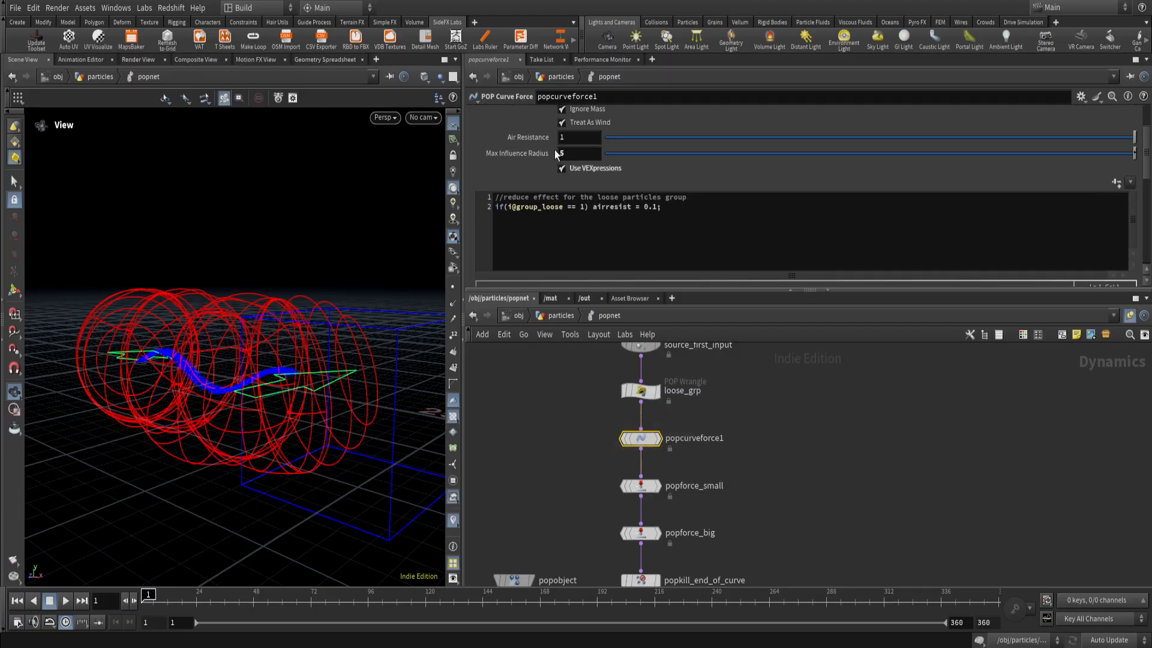
scroll(539, 192, down, 5)
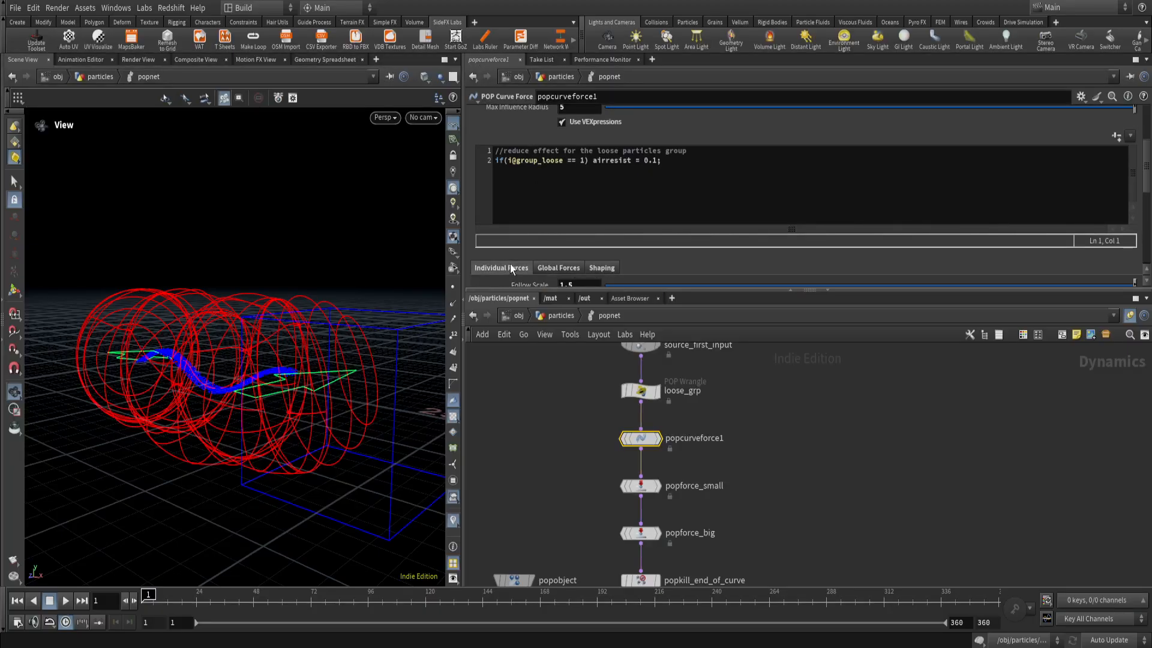
scroll(522, 225, down, 1)
scroll(533, 166, up, 2)
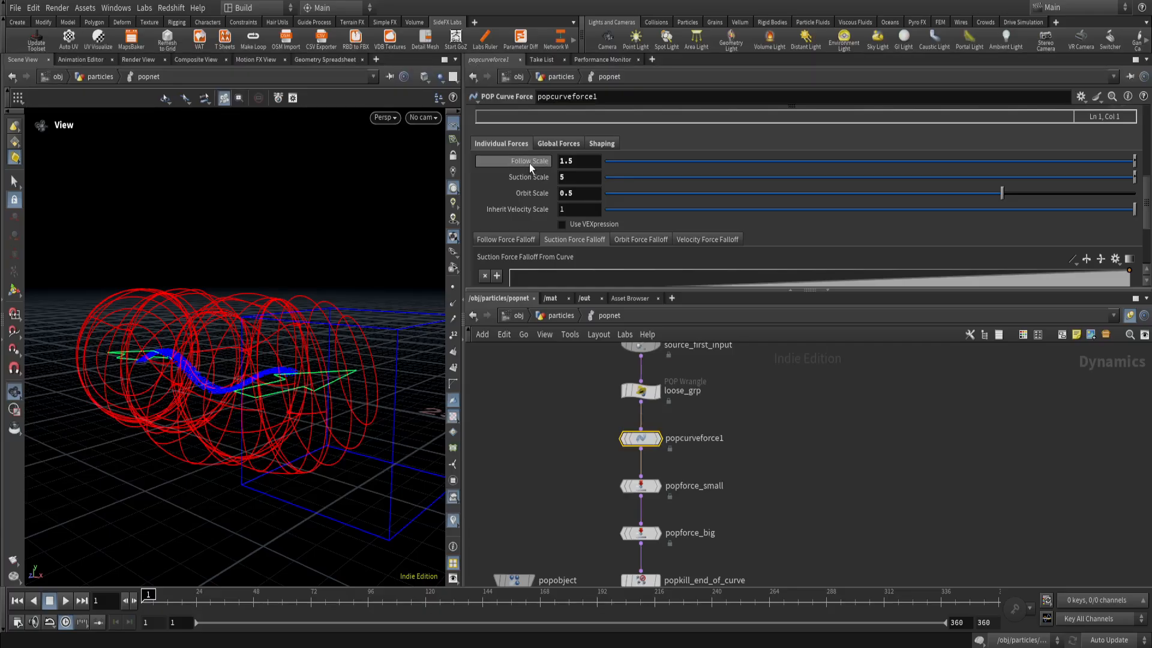
drag(205, 380, 125, 327)
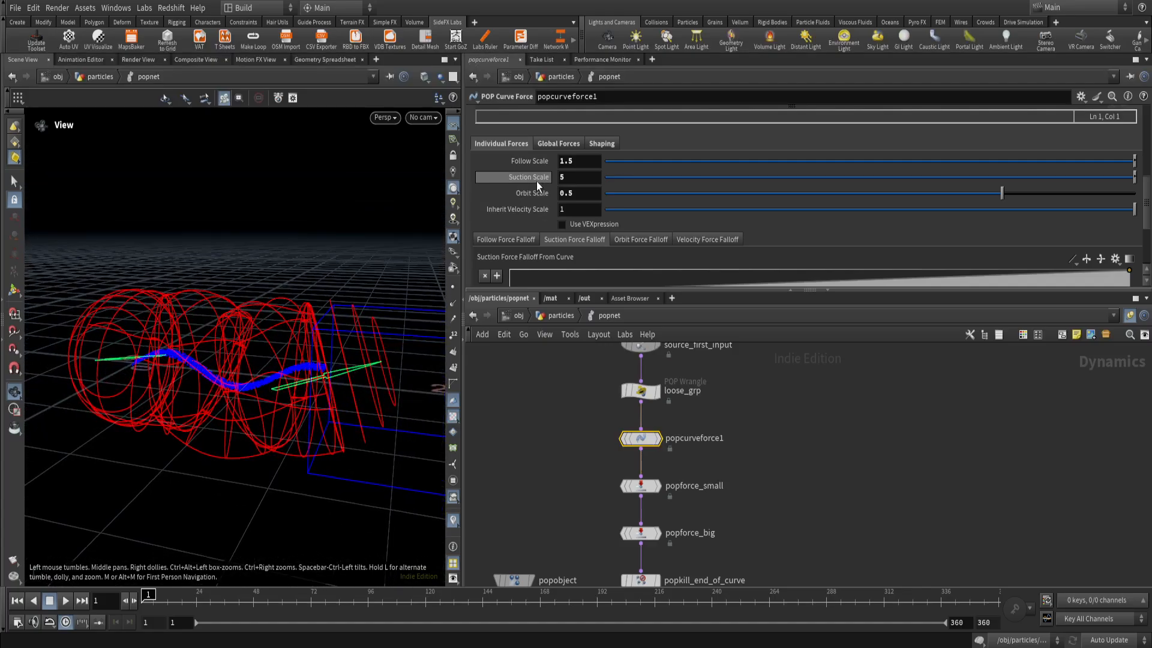
mouse_move(535, 179)
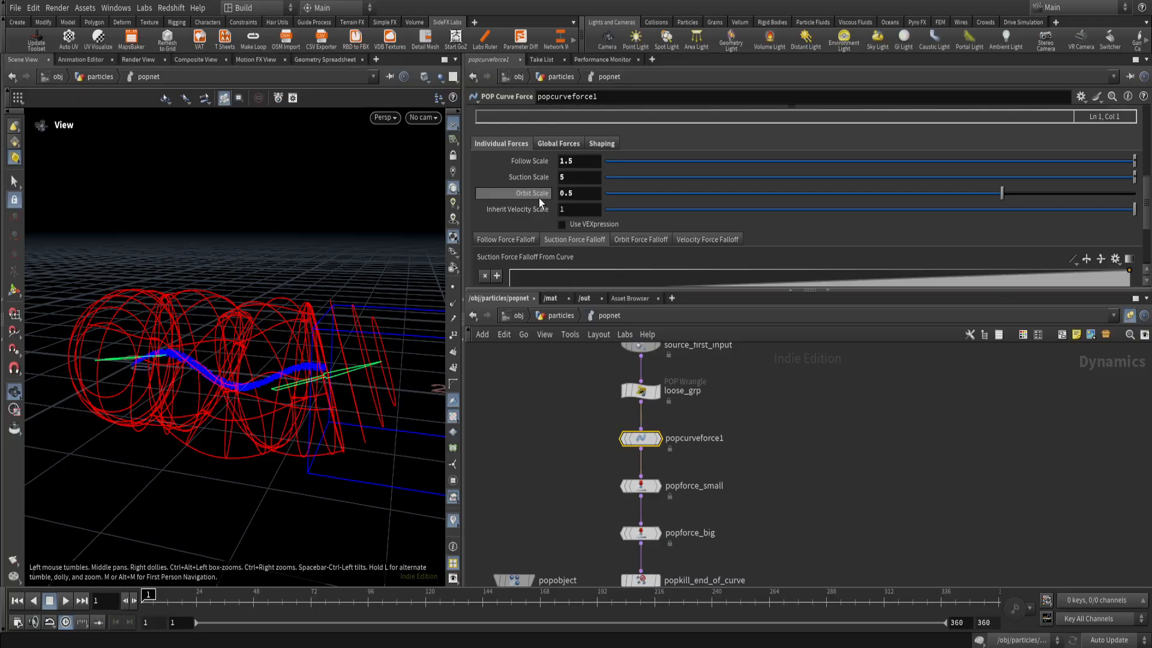
drag(253, 364, 186, 351)
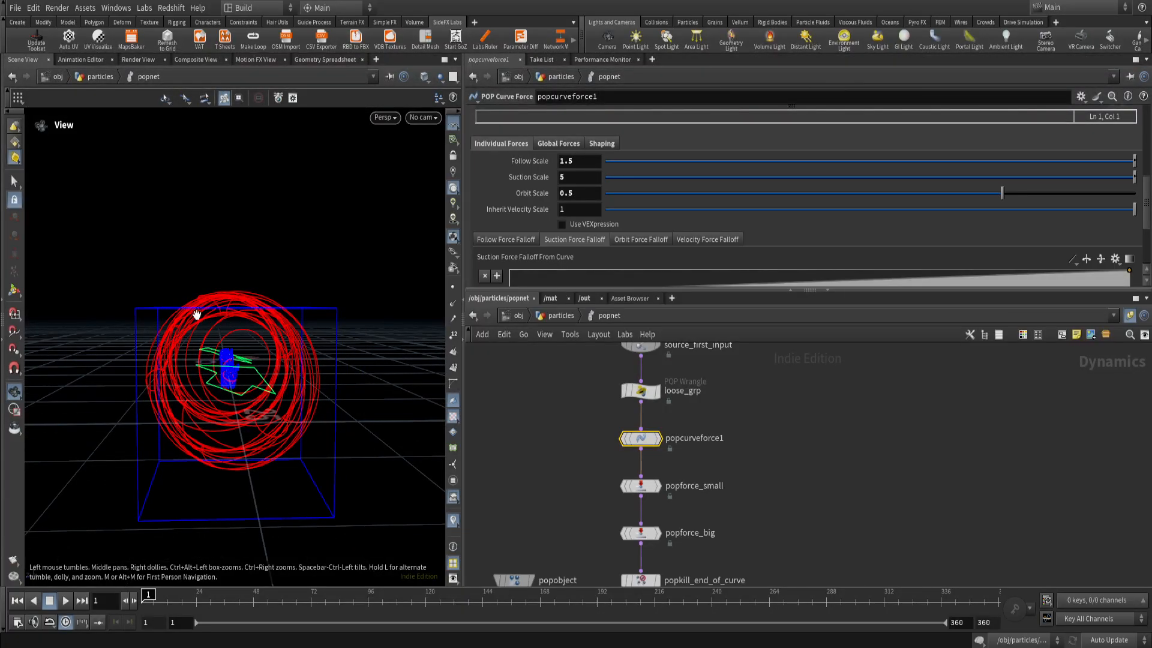
drag(212, 372, 278, 411)
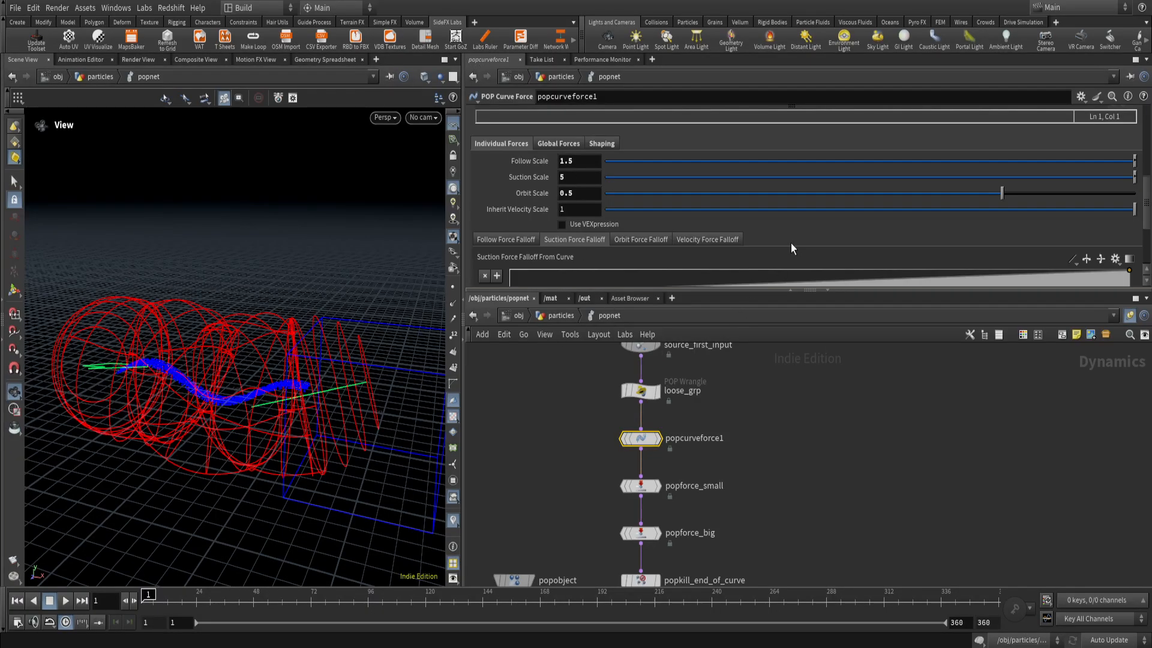
Compare popcurveforce1's Follow, Suction, Orbit and Velocity Force Falloff ramps by going through all four twice.
scroll(791, 243, down, 1)
scroll(843, 219, down, 1)
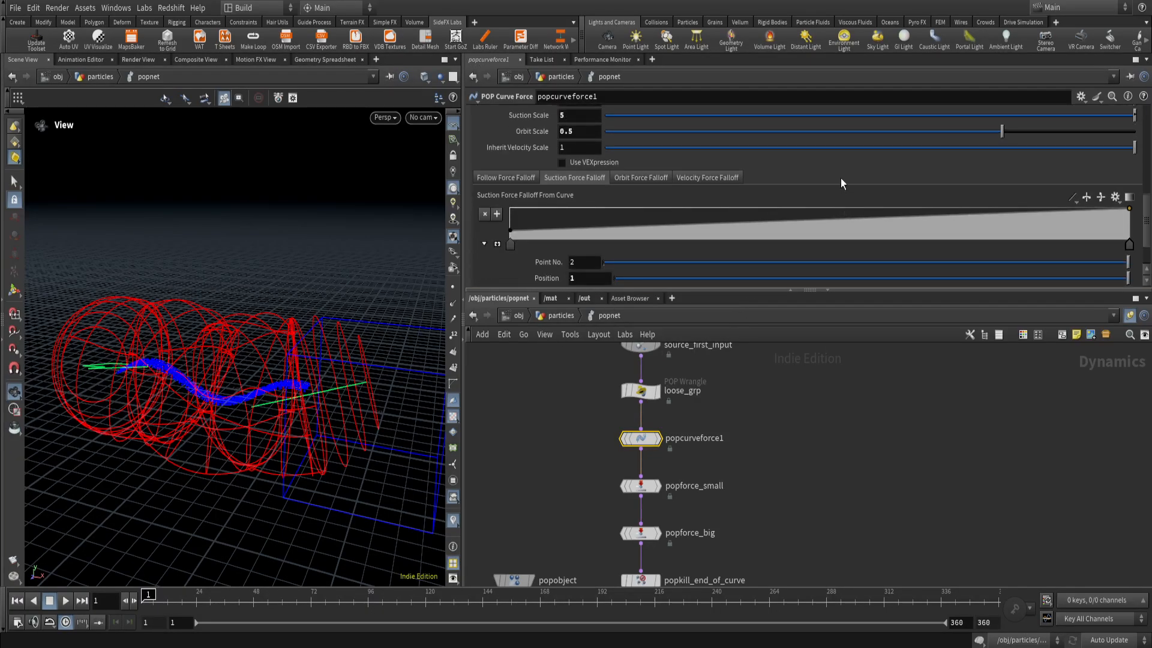
click(522, 178)
click(582, 180)
click(629, 179)
click(690, 178)
click(531, 179)
click(574, 181)
click(622, 175)
click(685, 177)
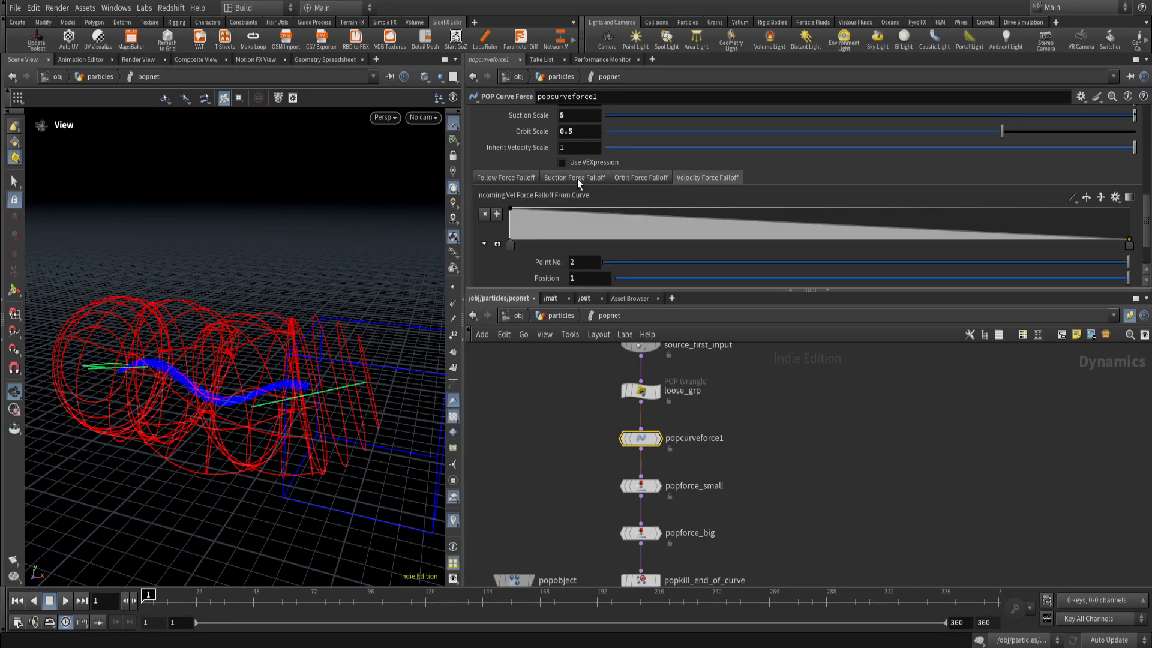
Study the Follow, Suction and Orbit Force Falloff ramps one by one, checking the guide around the curve from several angles.
click(526, 179)
scroll(651, 192, down, 2)
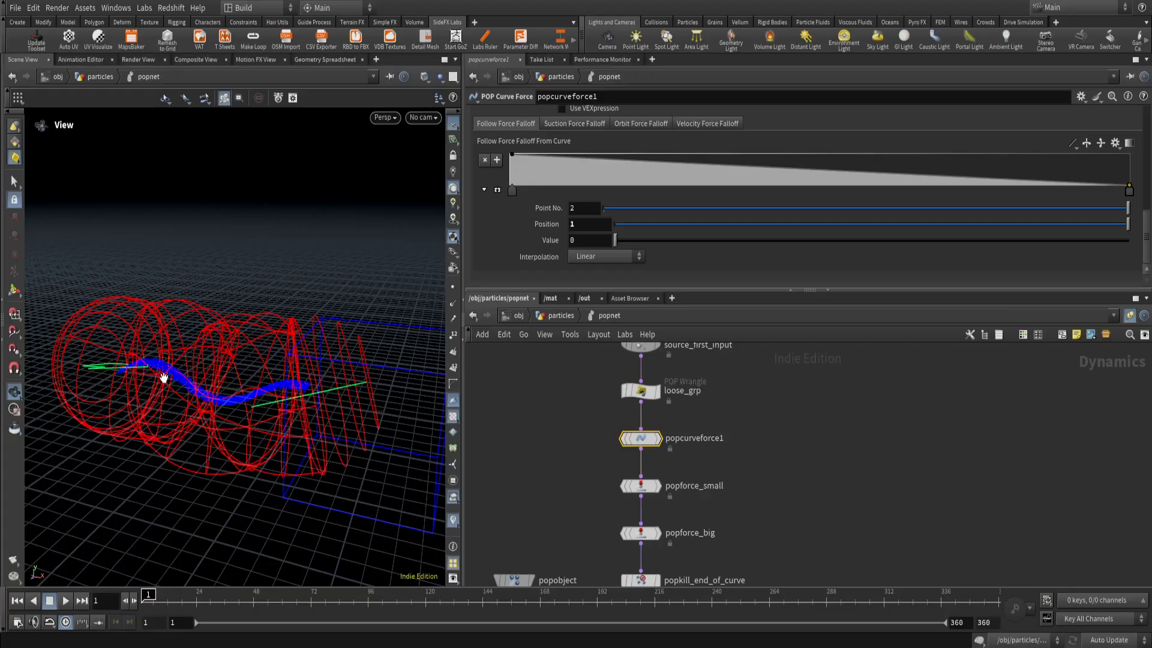
click(565, 124)
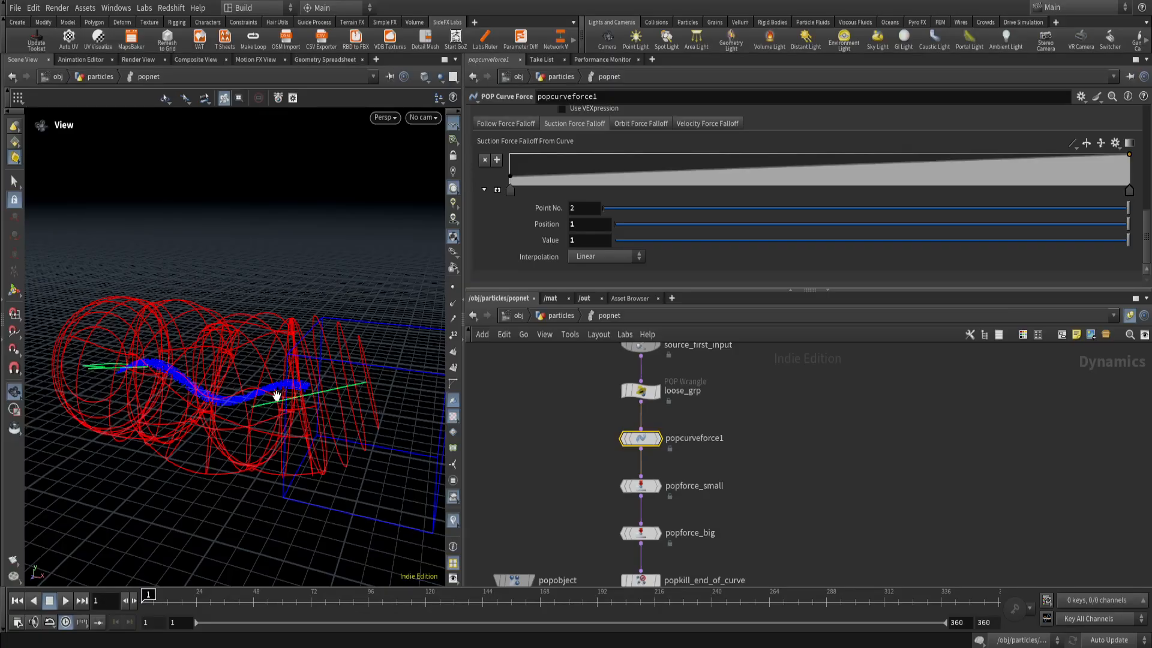
click(640, 124)
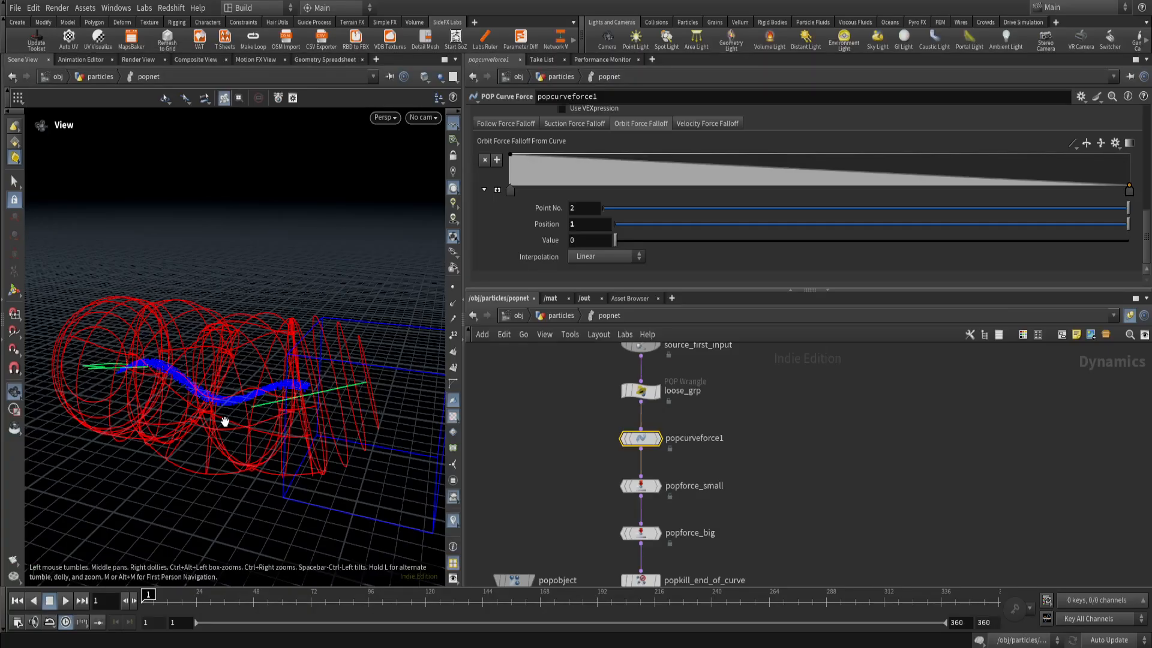
drag(225, 421, 229, 478)
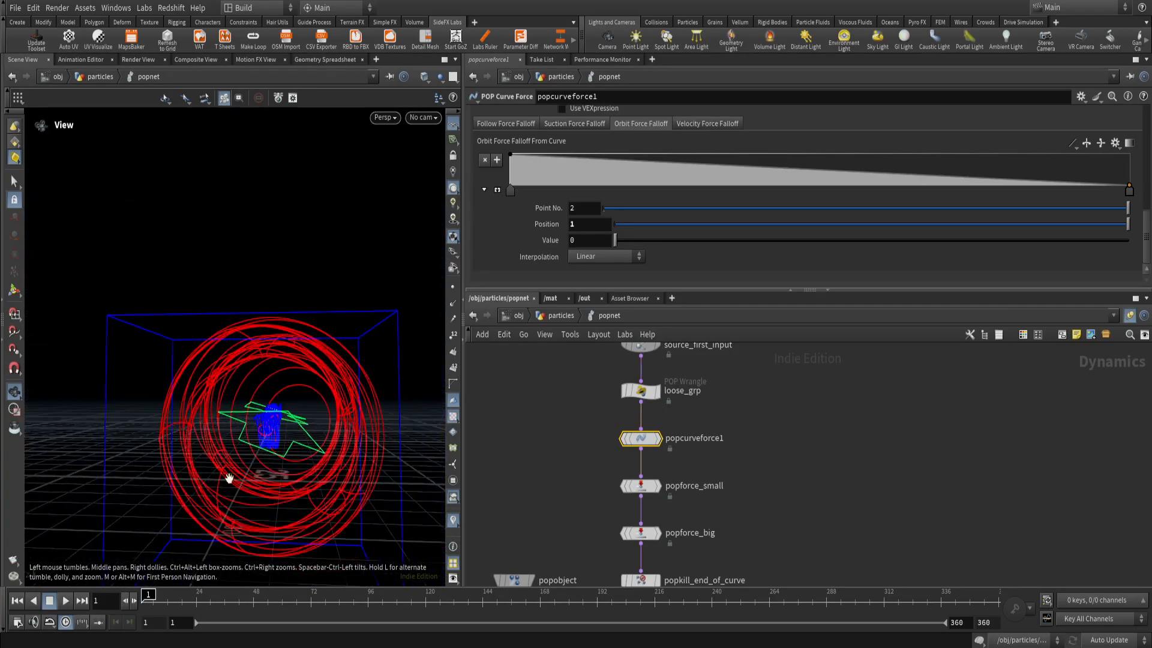
drag(163, 438, 298, 412)
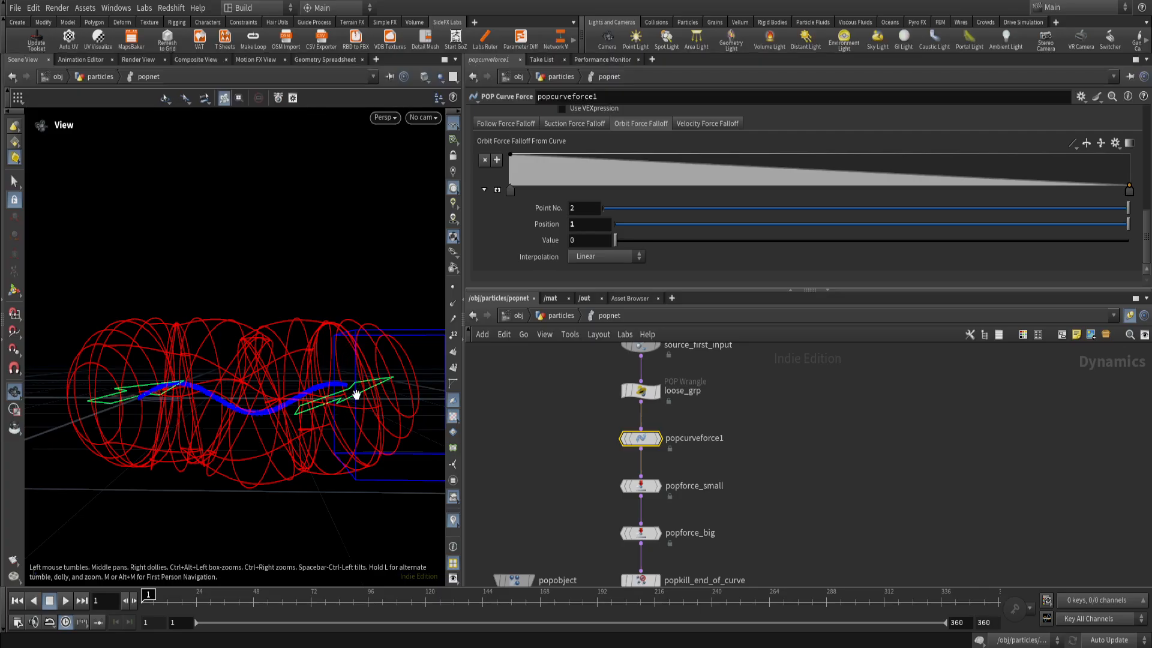
drag(347, 398, 269, 418)
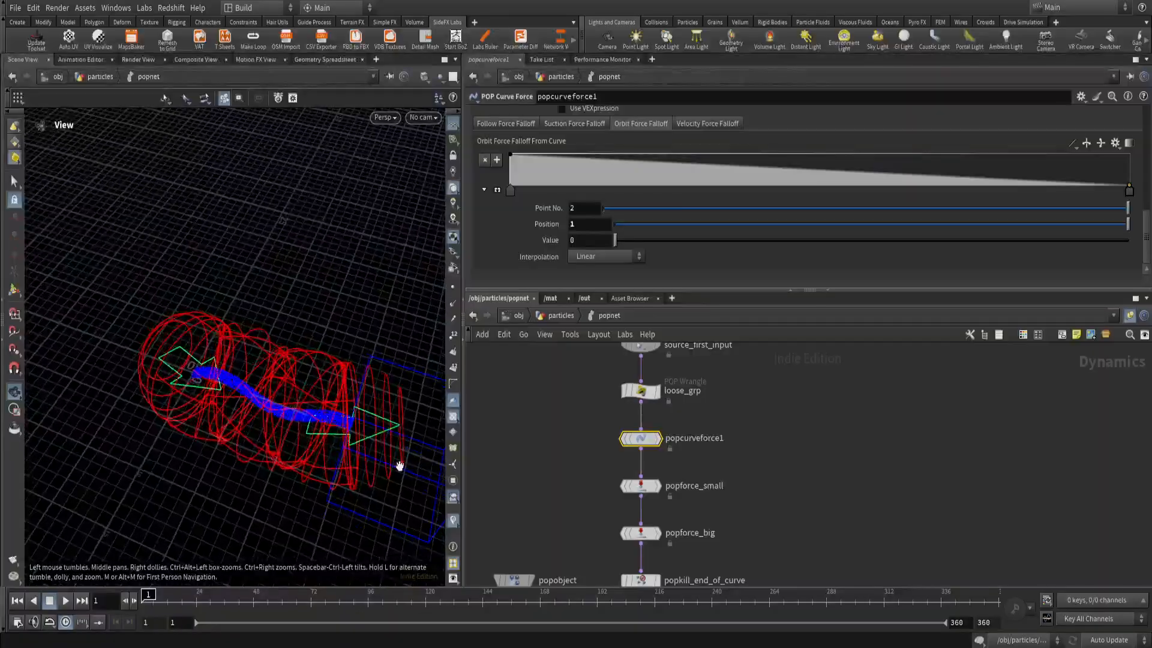
Return to the particles network and add a Reverse node between switch2 and CURVE_force.
click(563, 317)
scroll(818, 520, down, 3)
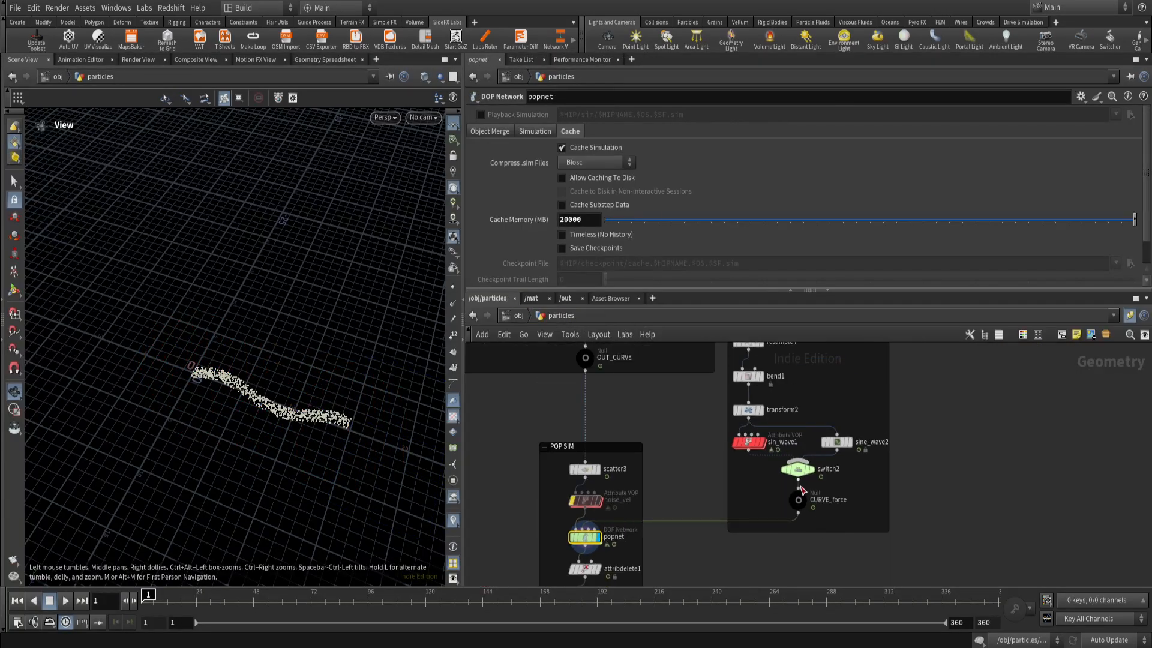
mouse_move(799, 507)
scroll(798, 492, up, 3)
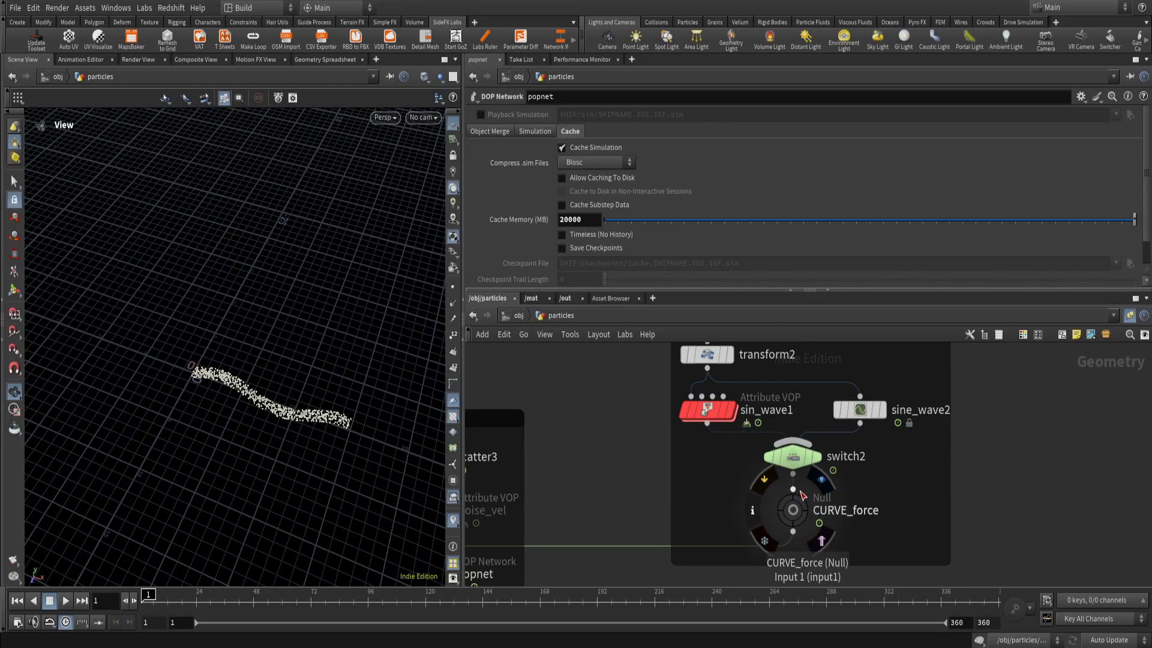
click(795, 490)
key(Tab)
text(re)
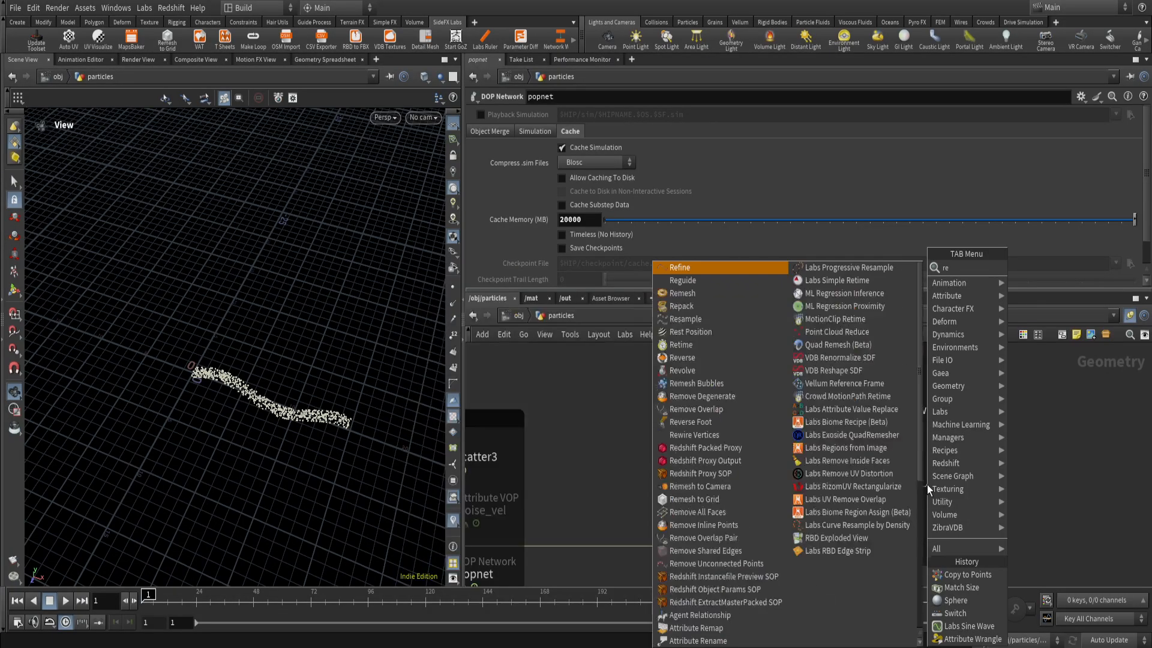
text(vers)
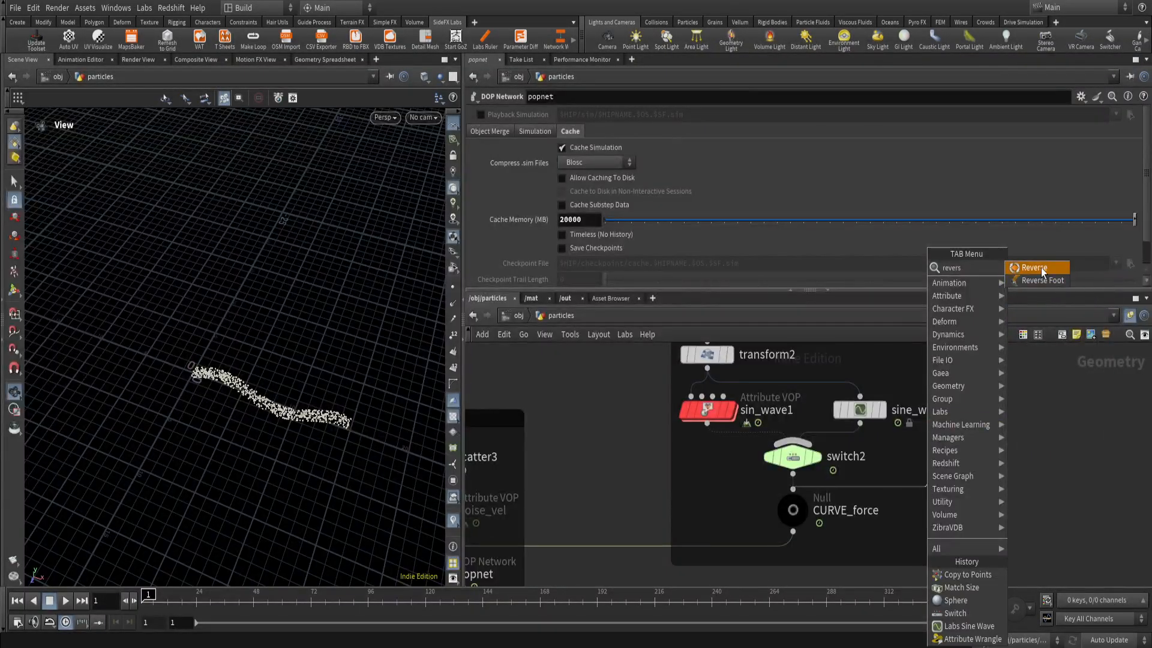
click(1042, 268)
drag(927, 470, 793, 474)
scroll(639, 459, down, 3)
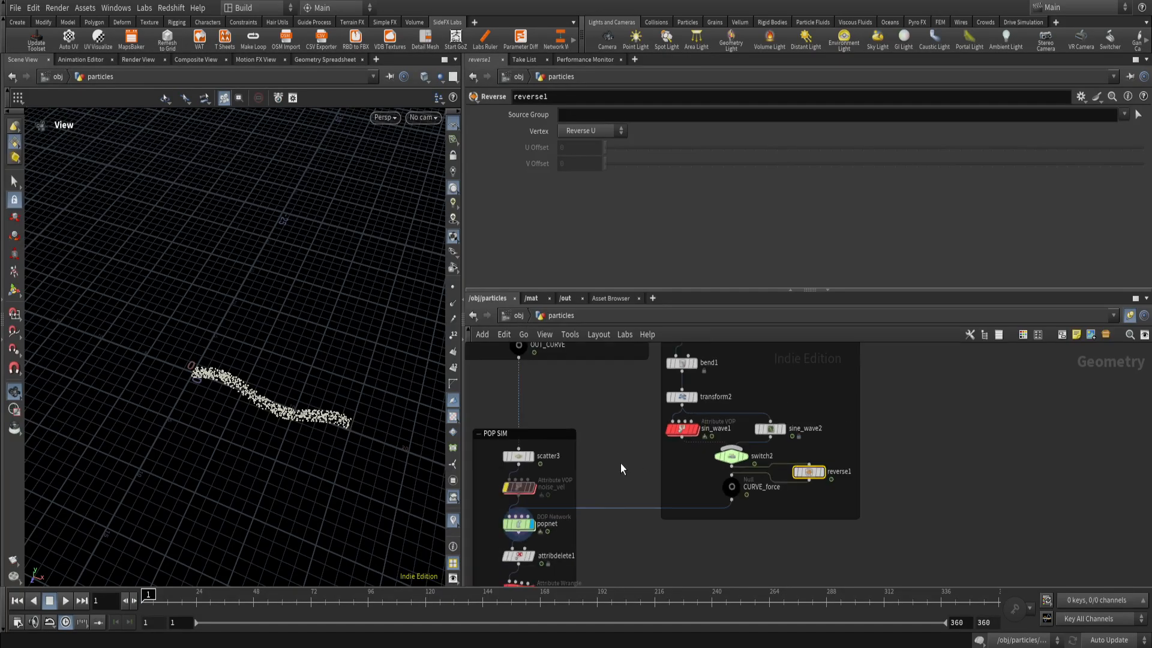
Reopen popnet and inspect the direction of popcurveforce1's green guide arrows with the reversed curve.
middle_drag(520, 524, 577, 508)
scroll(577, 509, up, 1)
double_click(577, 509)
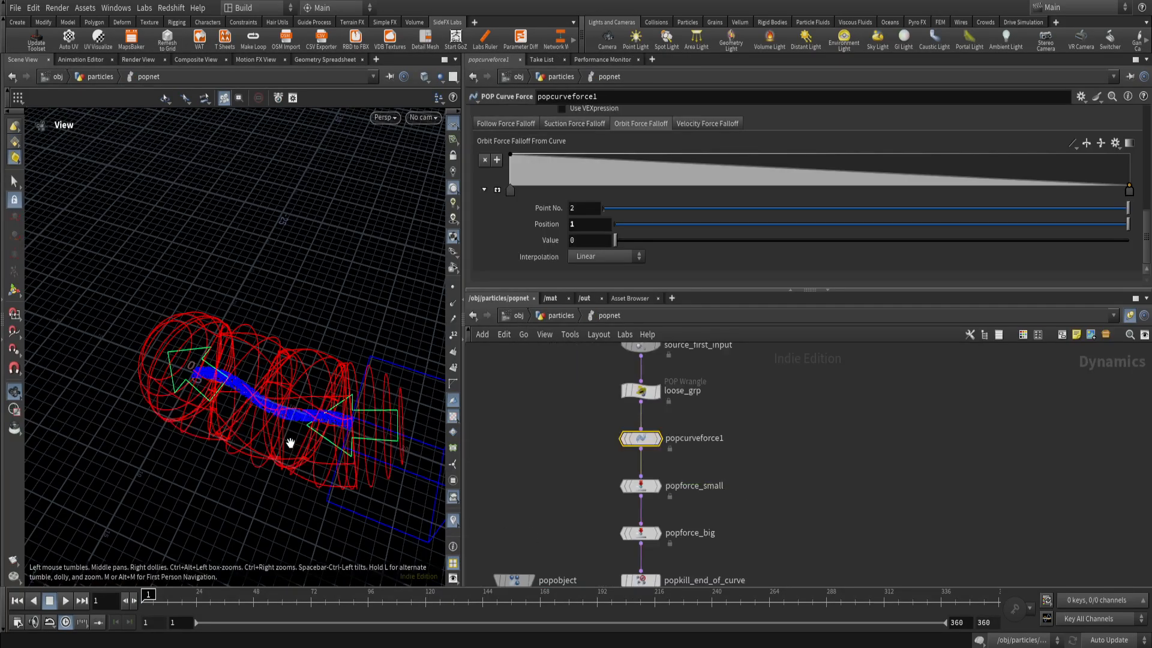
mouse_move(290, 437)
mouse_down()
mouse_move(309, 456)
mouse_move(270, 442)
mouse_up()
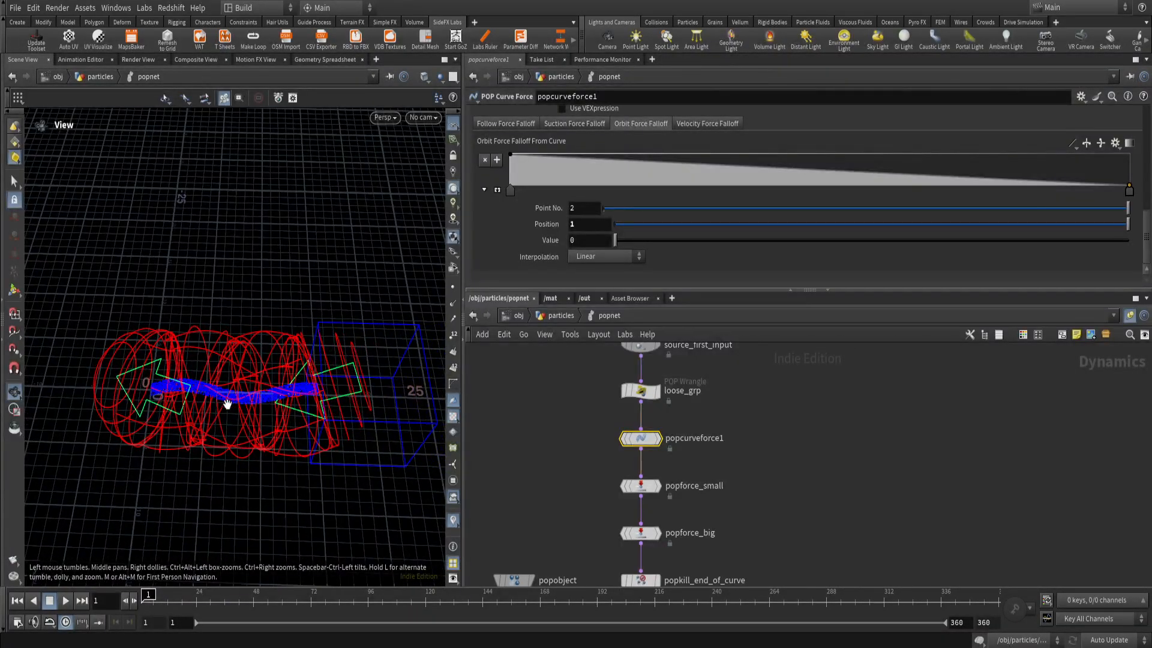
Go back to the particles network and delete the reverse1 node.
click(565, 316)
drag(919, 446, 918, 446)
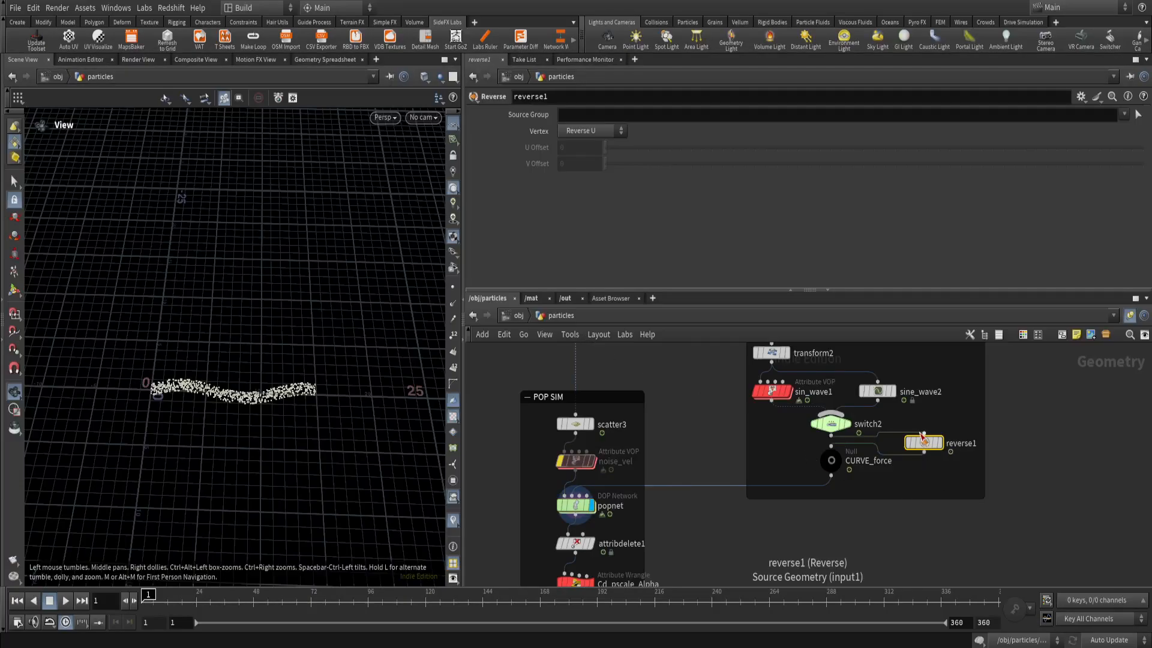
key(Delete)
Reopen popnet and check popcurveforce1's green guide arrows along the curve from different angles.
double_click(576, 506)
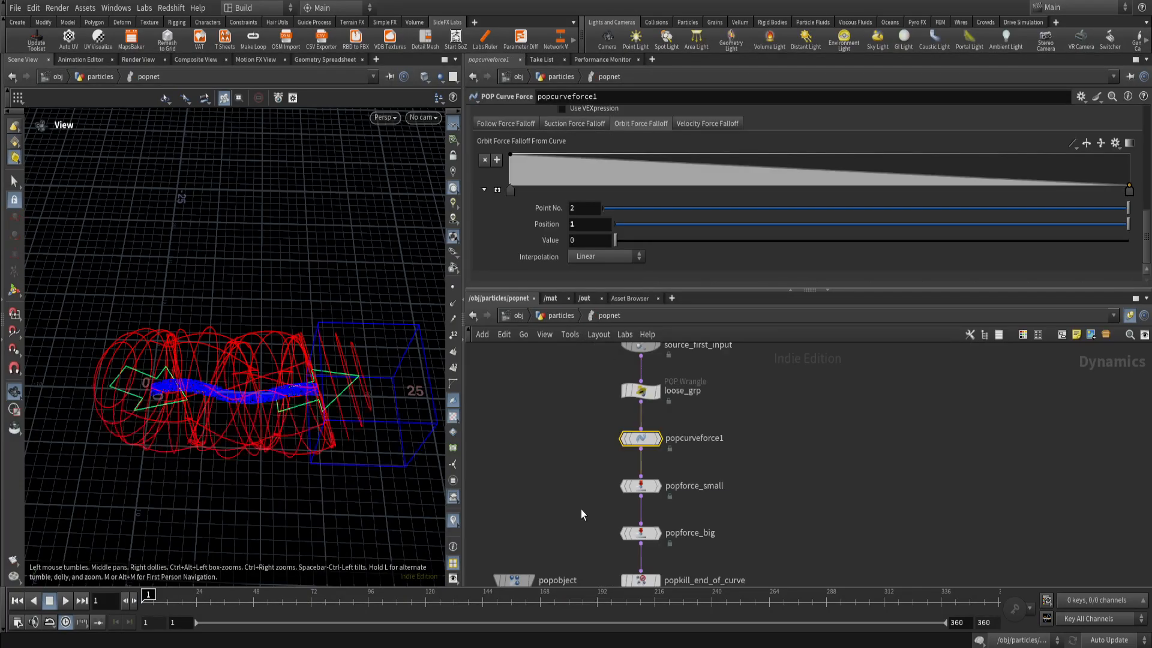
drag(202, 444, 289, 468)
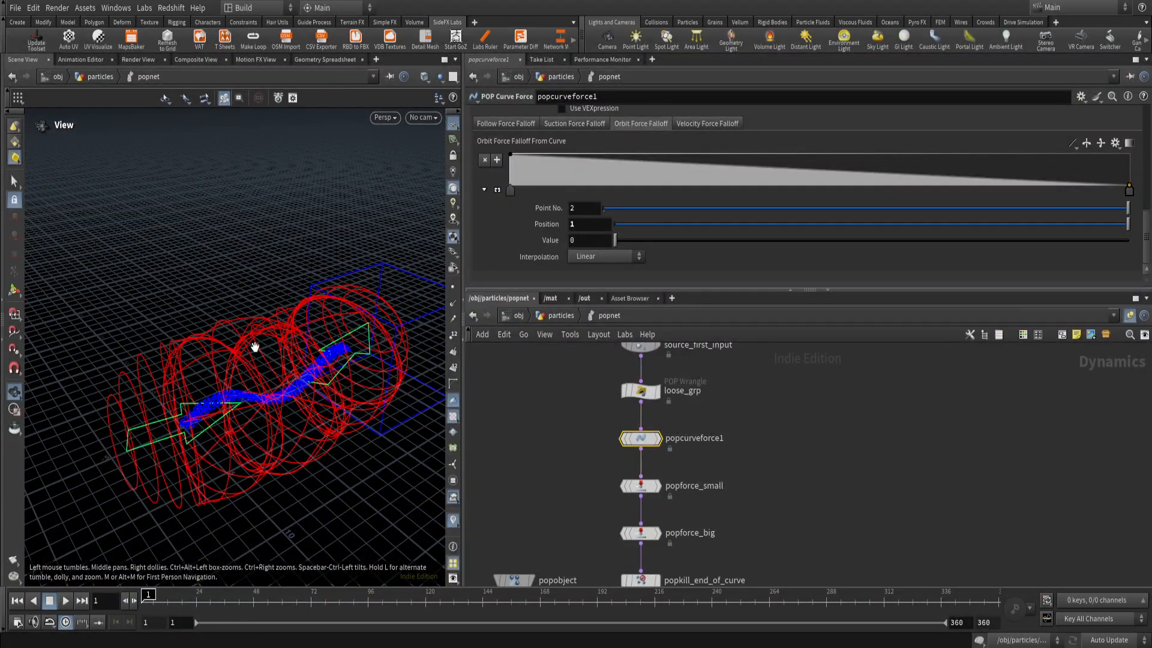
drag(255, 347, 254, 399)
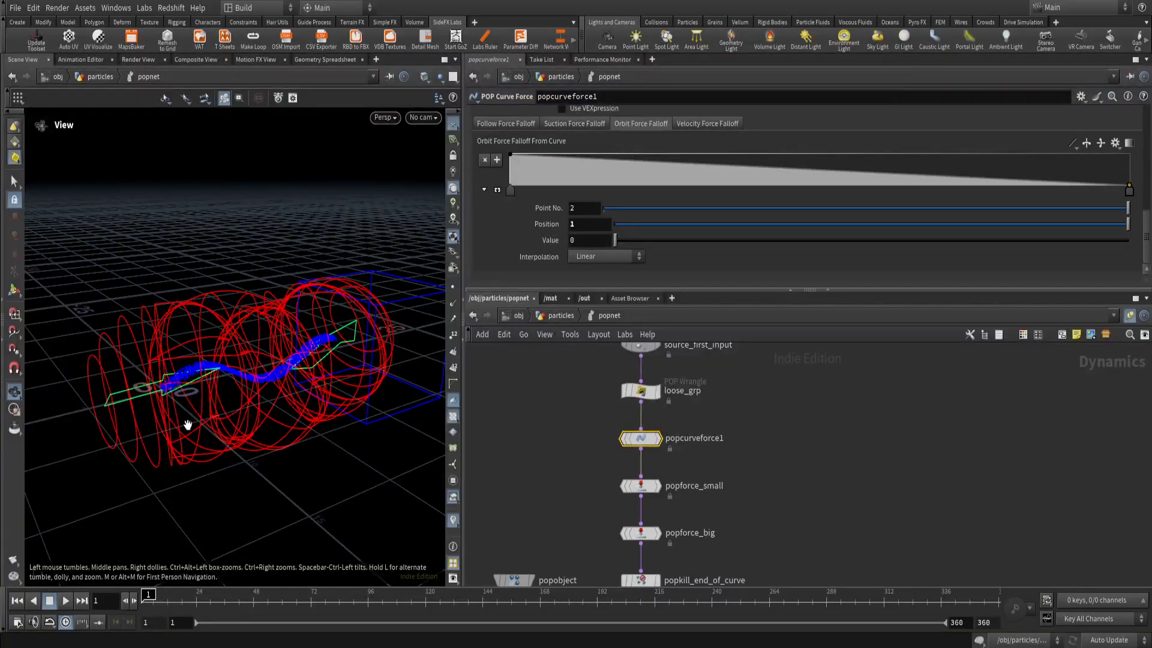
Play the particle simulation while viewing it from several angles, stop it at frame 1 and inspect the force guides.
click(66, 605)
drag(255, 396, 180, 401)
drag(136, 323, 148, 348)
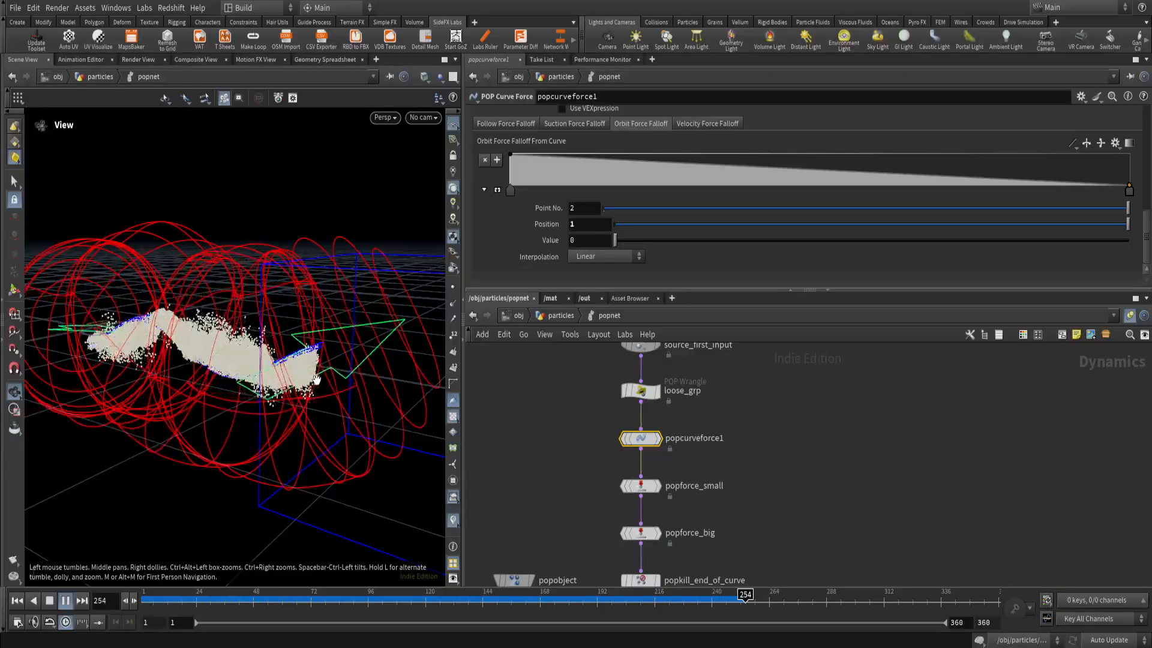
scroll(309, 385, down, 3)
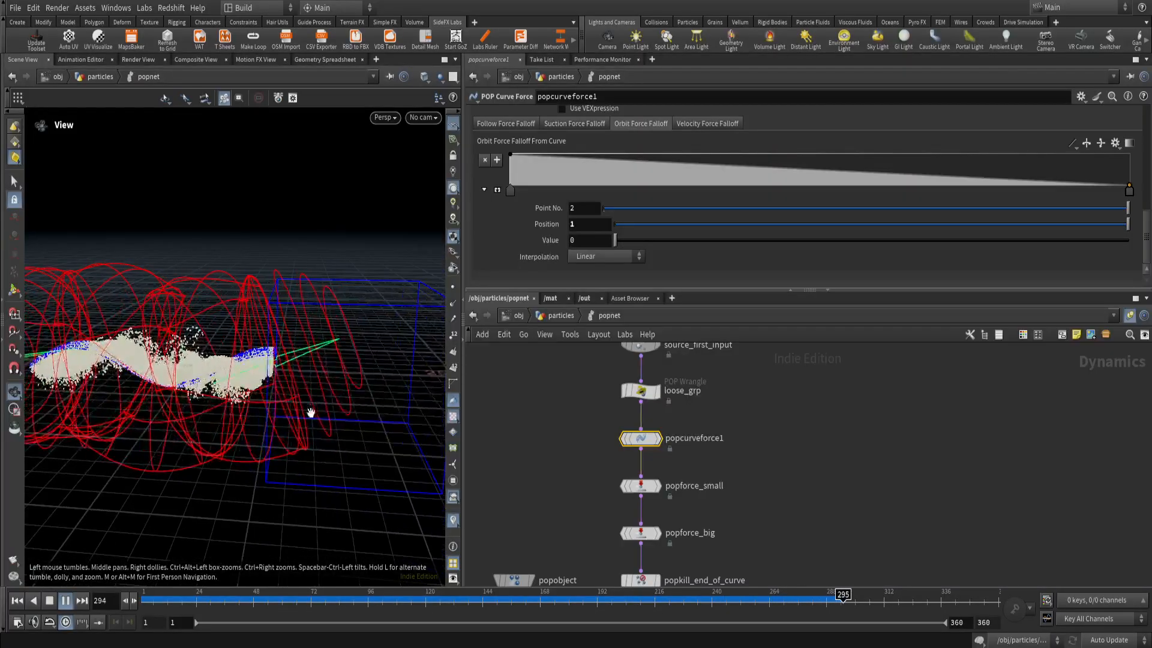
click(50, 600)
drag(294, 456, 208, 292)
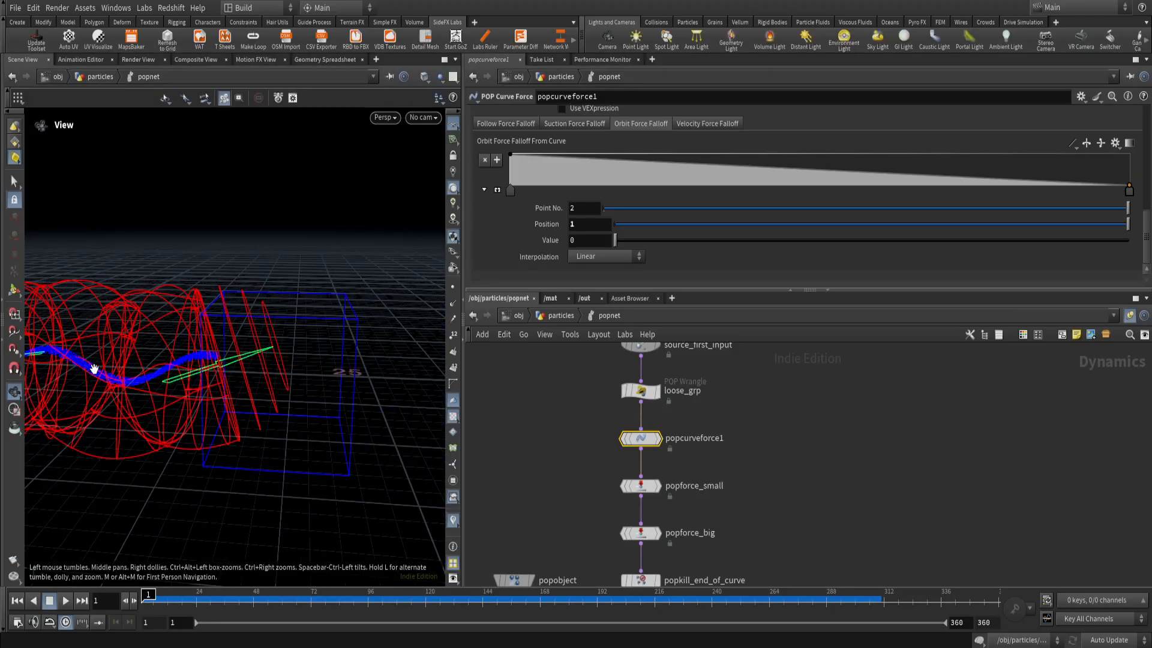
drag(94, 368, 262, 377)
mouse_move(318, 419)
mouse_down()
mouse_move(321, 385)
mouse_move(296, 404)
mouse_move(316, 400)
mouse_up()
middle_drag(315, 400, 262, 387)
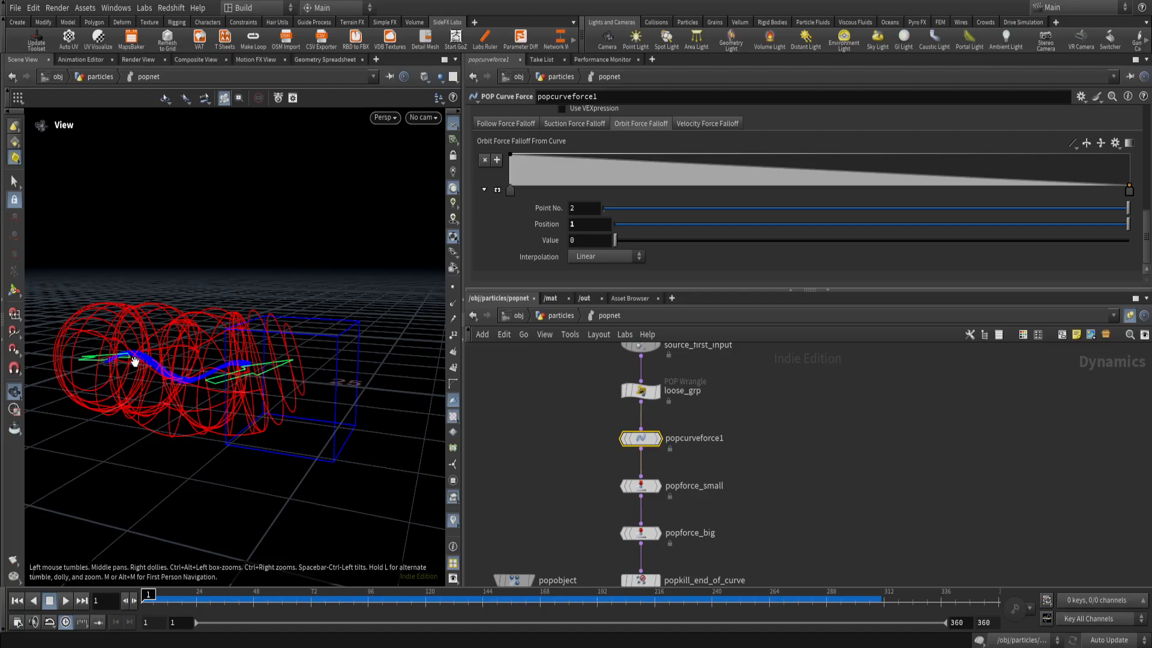
Look through cam1 and scrub the simulation along the timeline and back to frame 1.
click(424, 118)
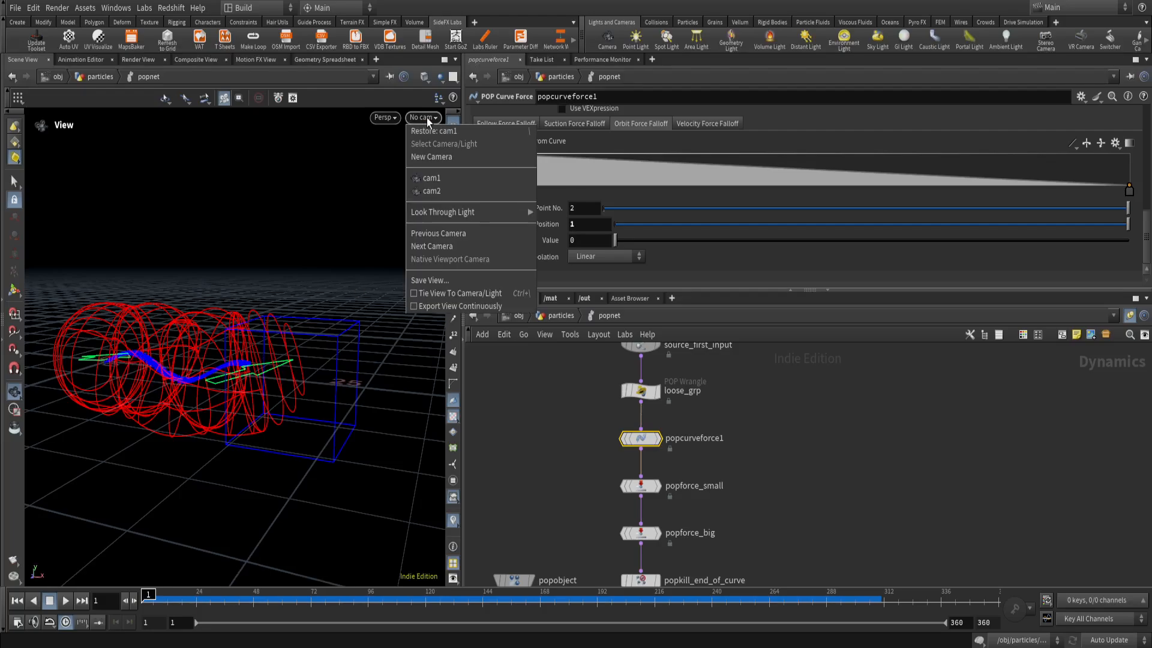
click(438, 178)
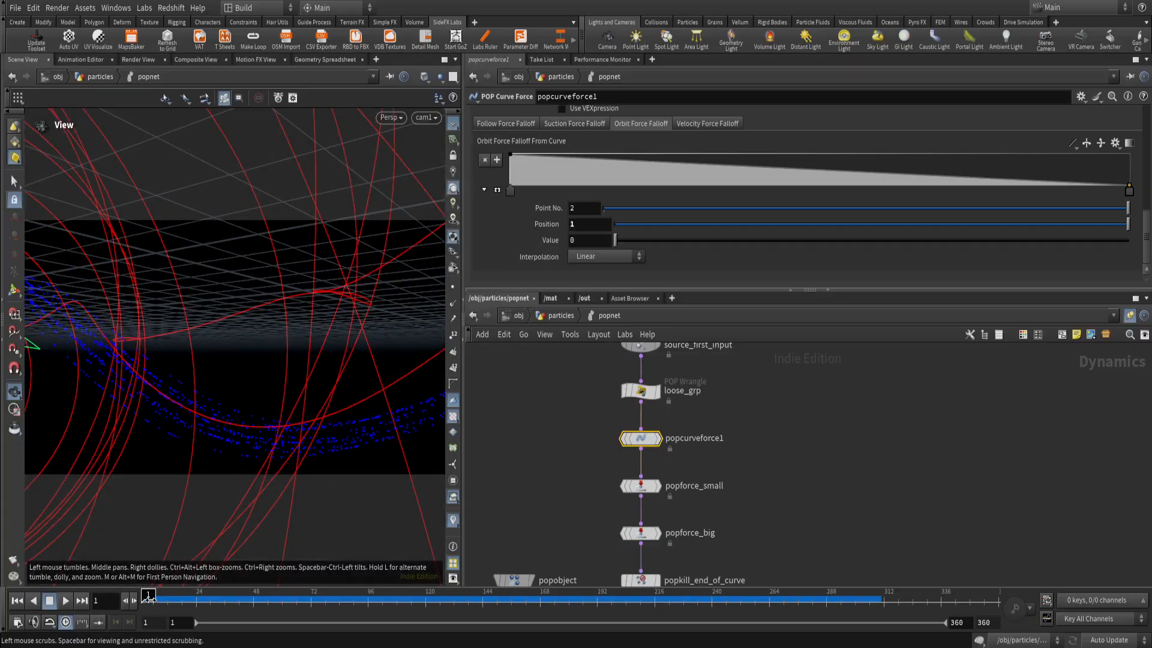
drag(150, 596, 770, 595)
drag(892, 608, 144, 606)
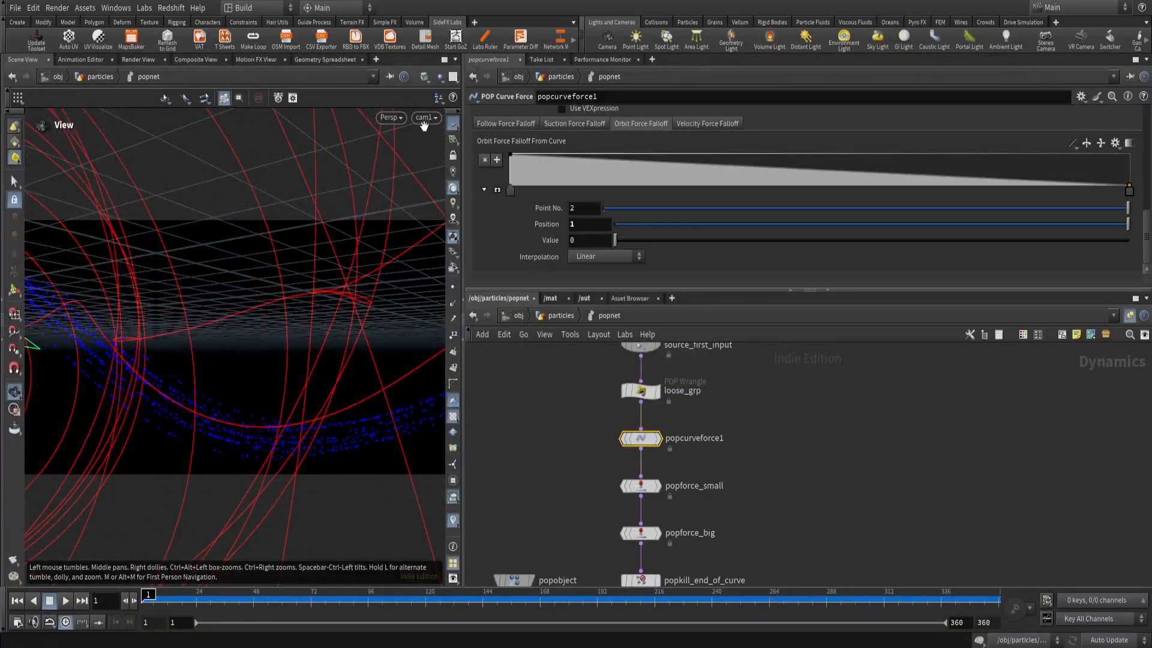
Leave the cam1 view, frame the force guides and show the Bounding settings of the popkill_end_of_curve node.
key(space+g)
drag(252, 422, 234, 389)
middle_drag(690, 480, 688, 427)
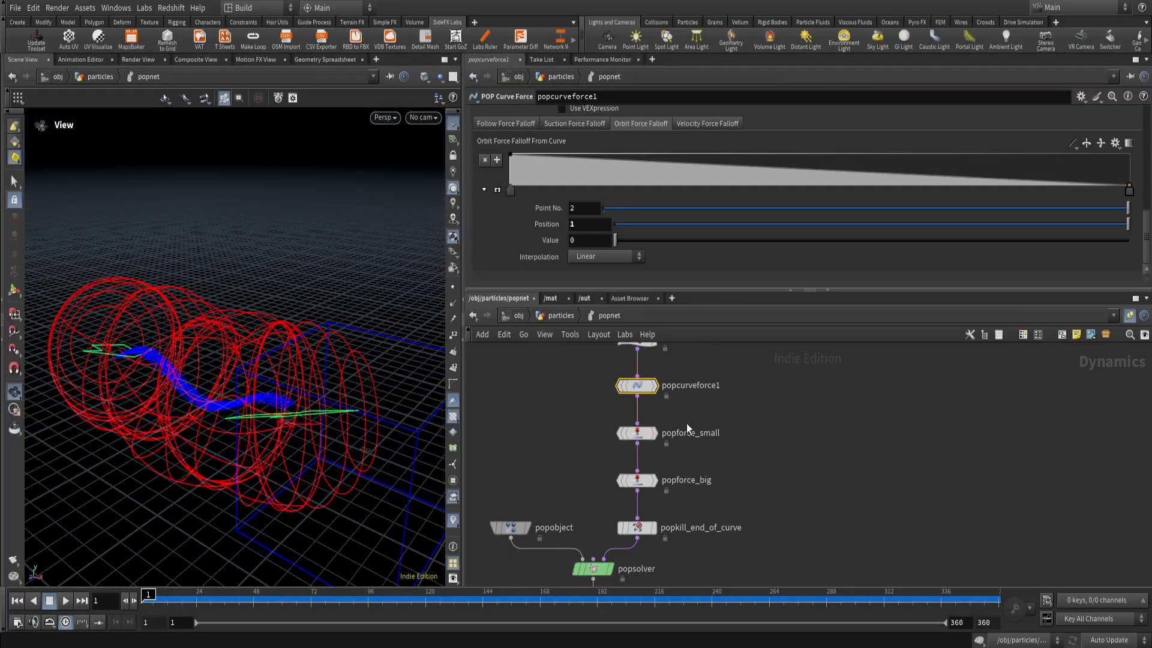
click(637, 527)
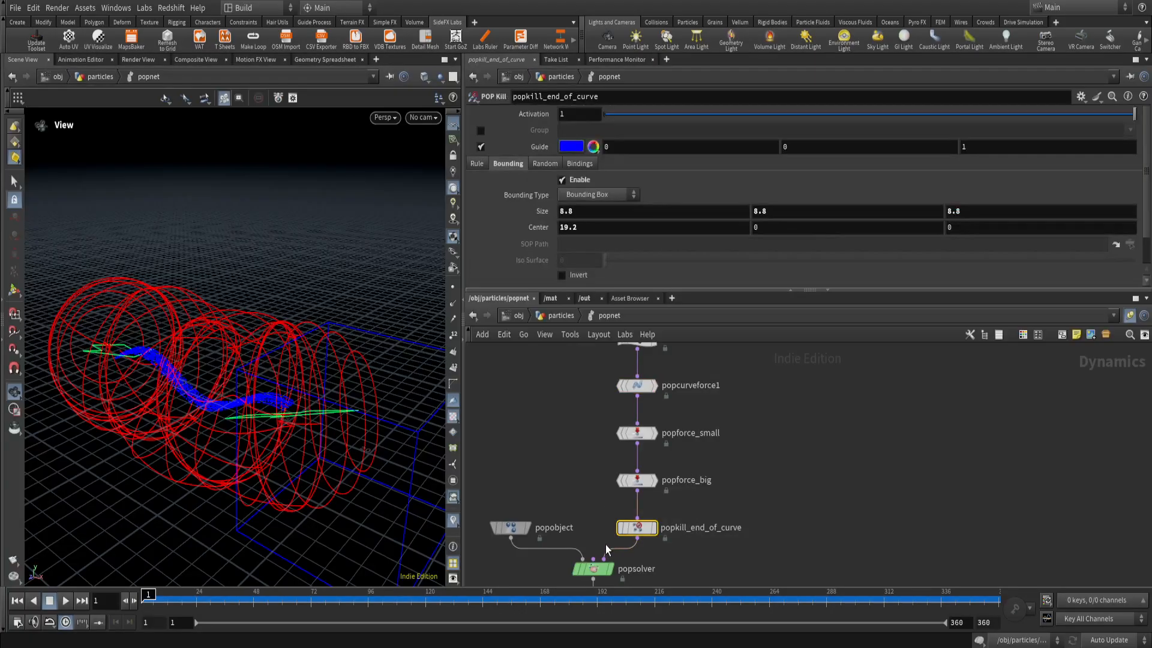
Check the kill expression in popkill_end_of_curve's Rule settings and return to its Bounding settings.
scroll(669, 538, up, 2)
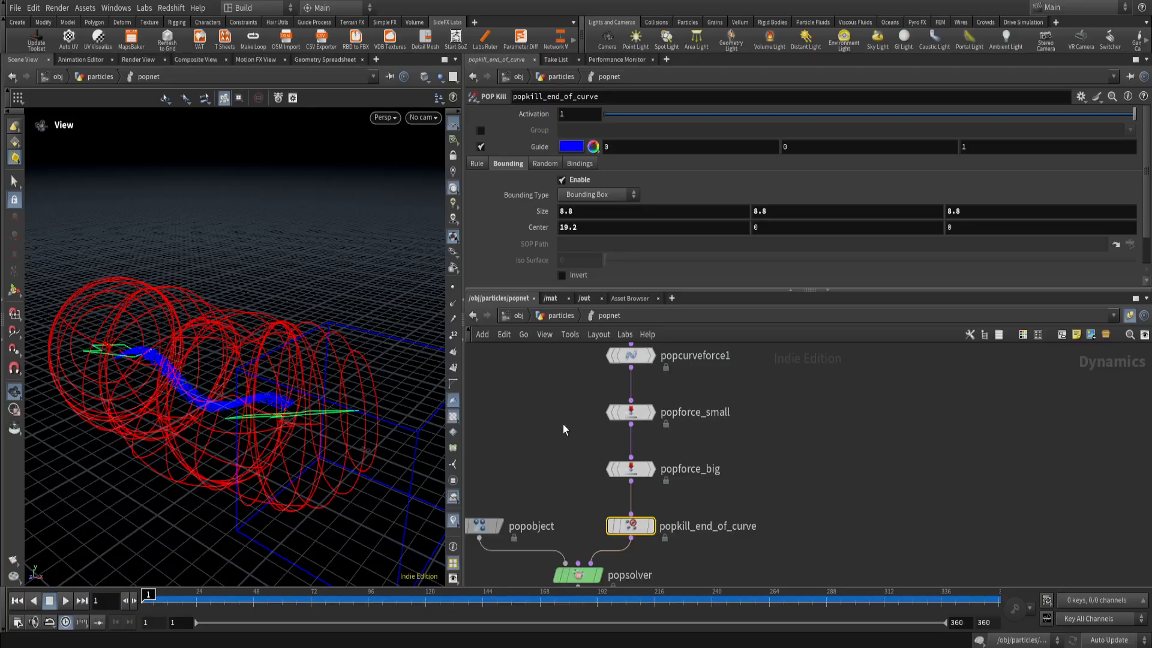
click(479, 165)
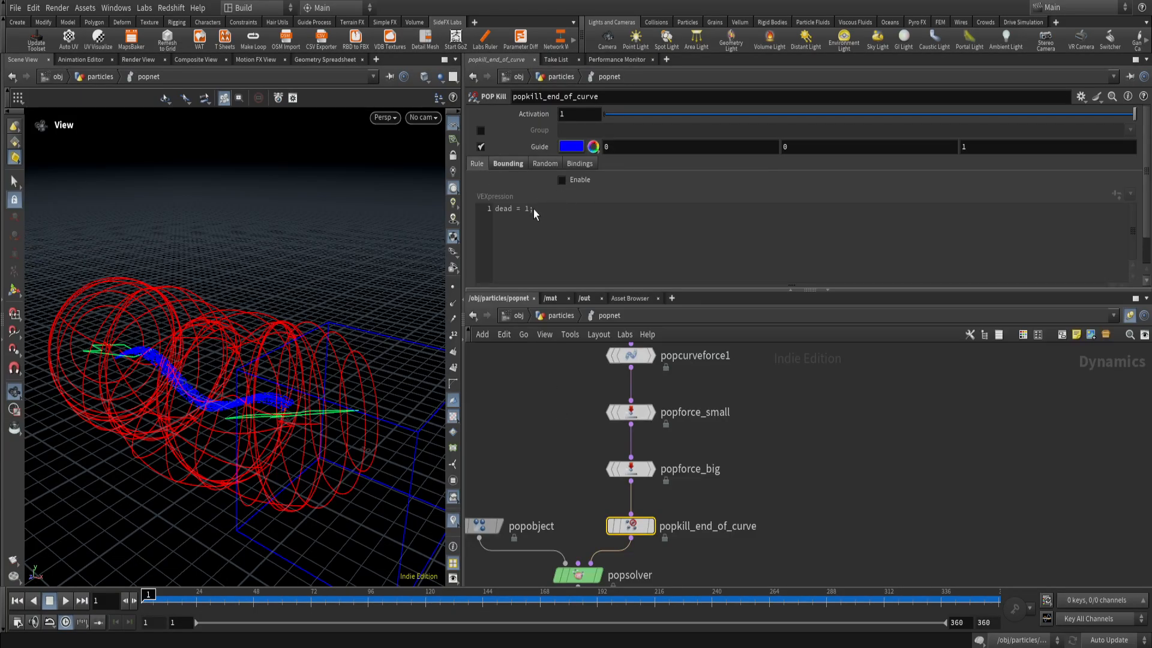
scroll(534, 228, down, 2)
scroll(540, 200, up, 2)
scroll(537, 228, down, 2)
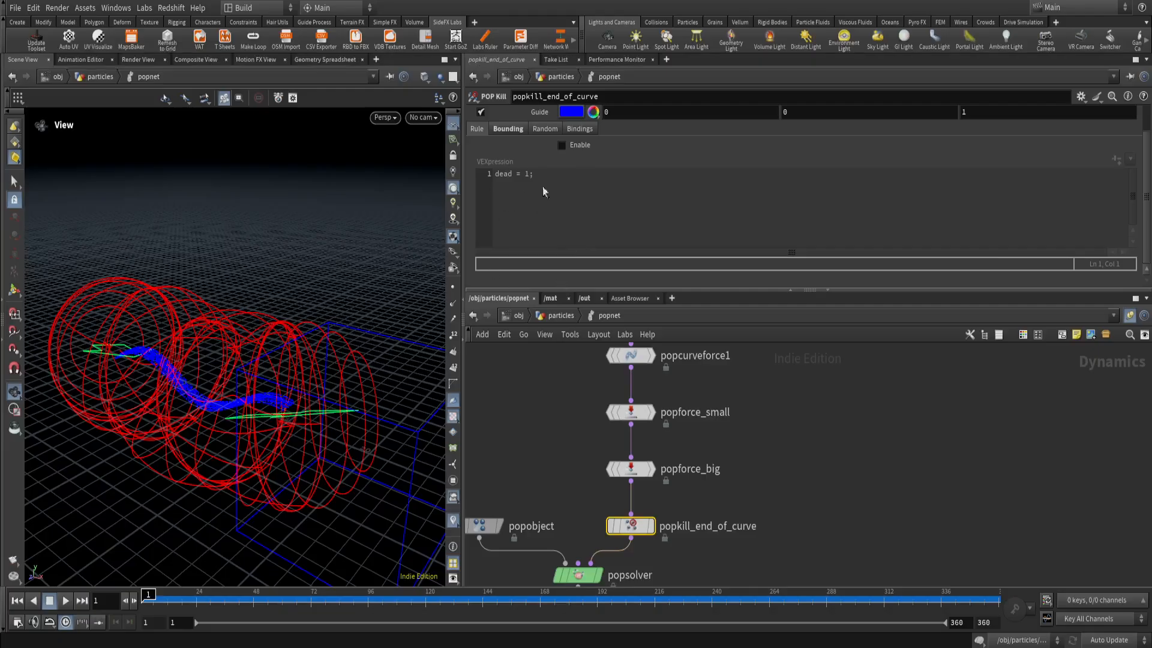
click(562, 145)
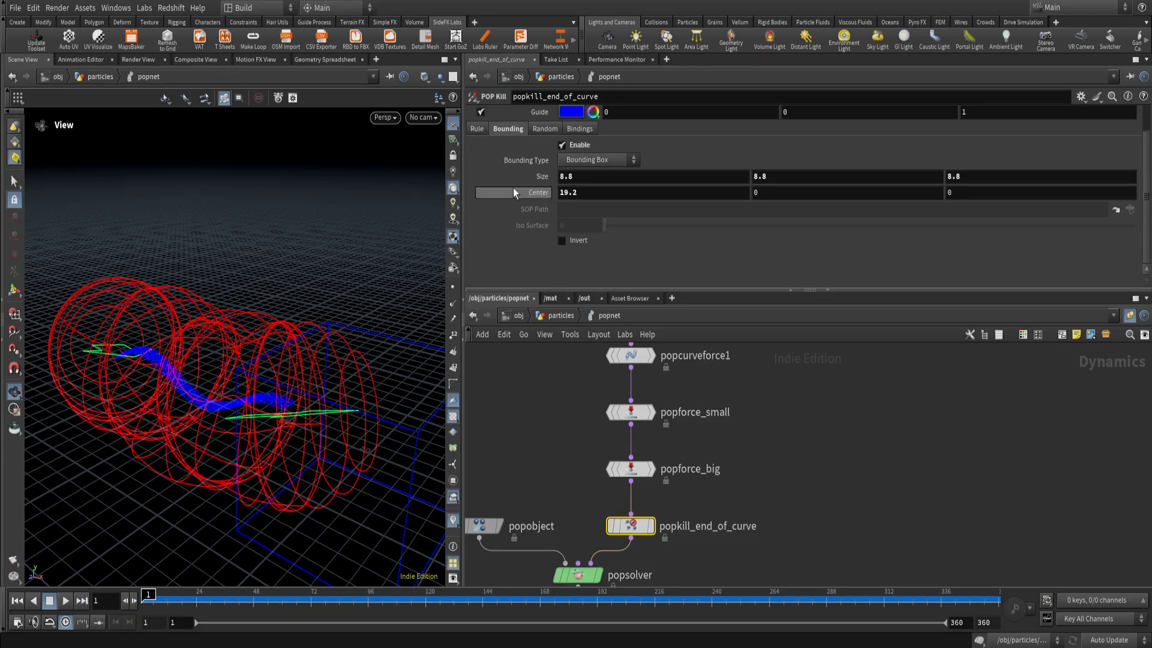
Inspect the blue kill box at the end of the curve and view the available Bounding Type options, keeping Bounding Box.
drag(307, 421, 282, 345)
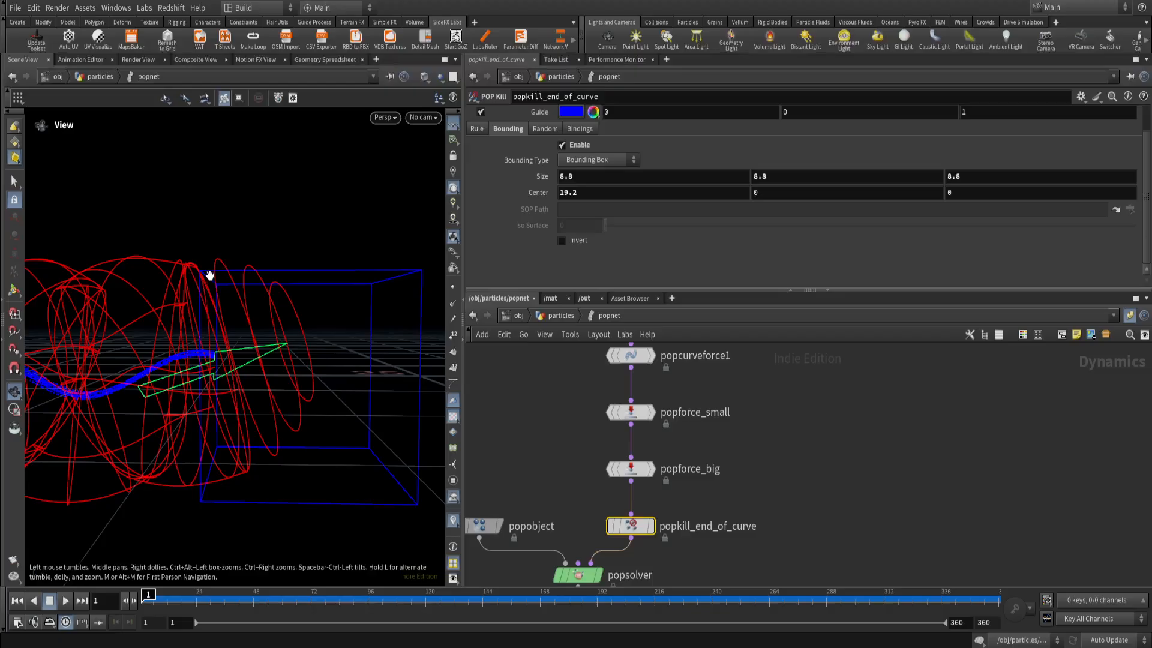
click(603, 160)
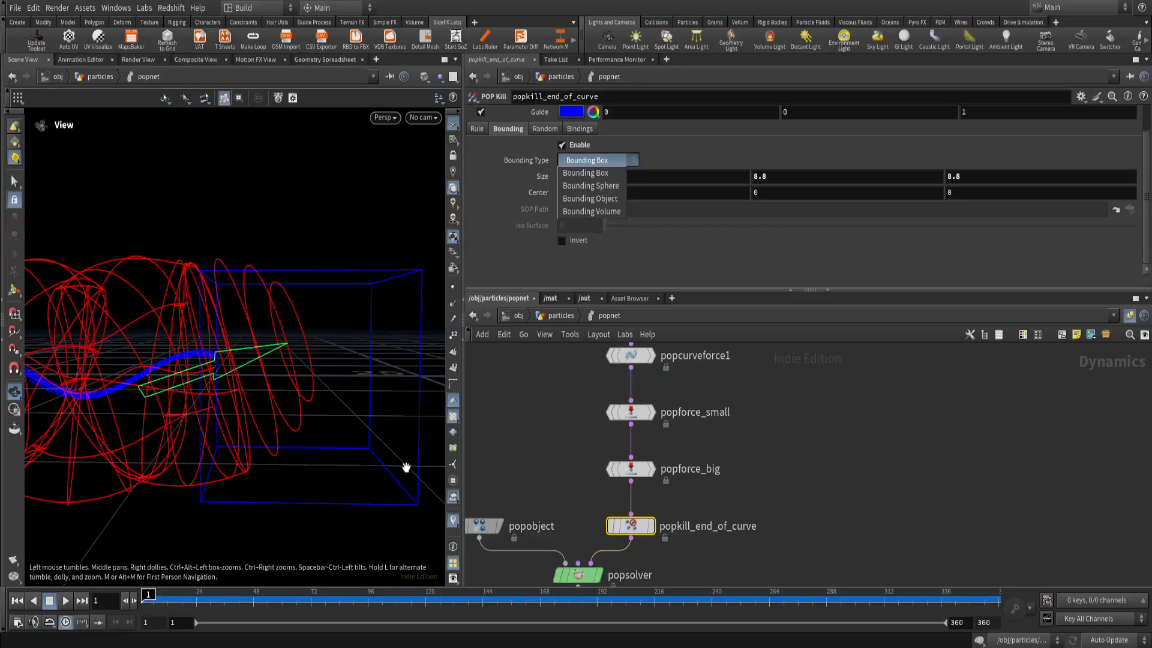
click(648, 265)
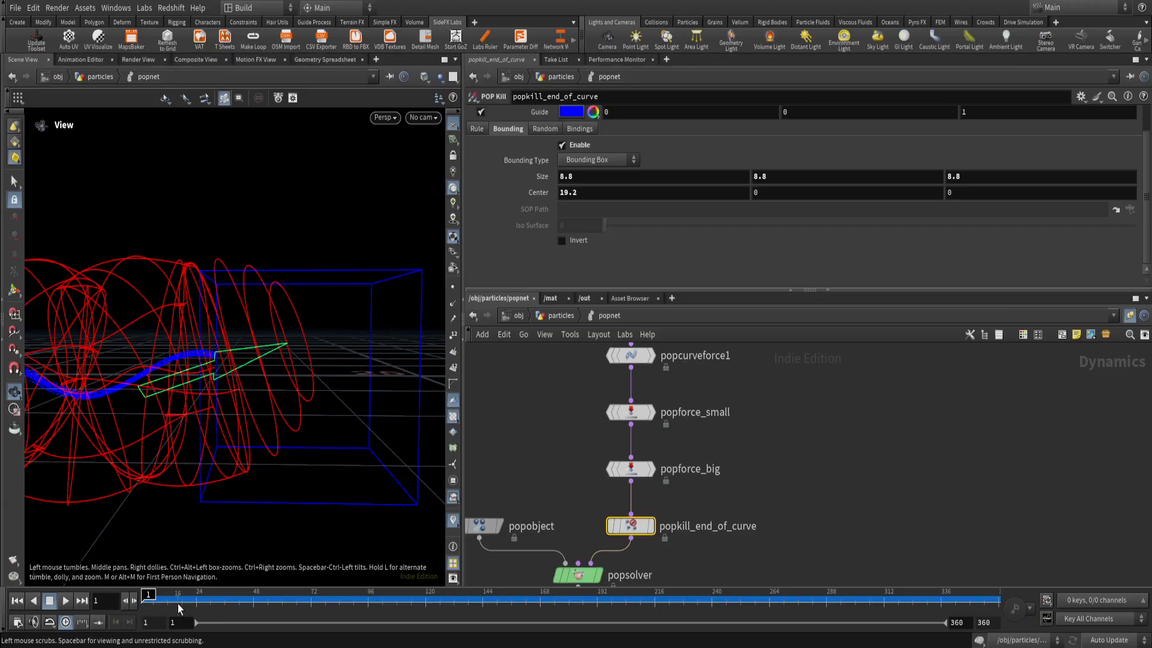
Play the simulation while viewing the particles near the kill box from different angles, and return to frame 1.
key(Up)
right_drag(191, 399, 228, 350)
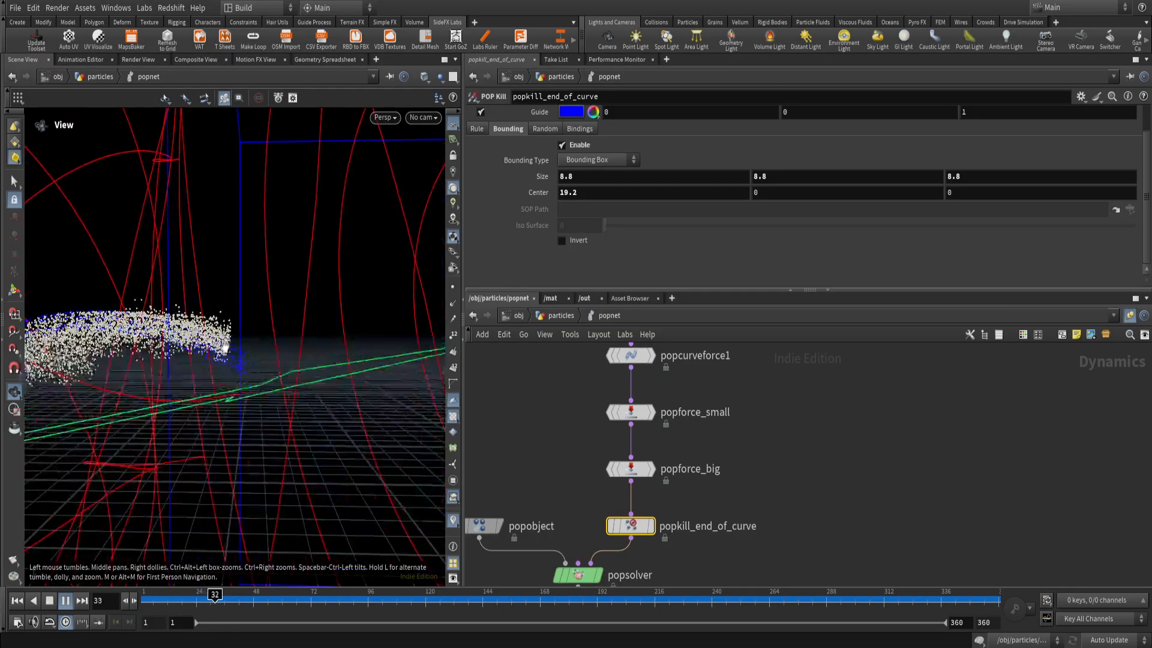
drag(228, 350, 216, 418)
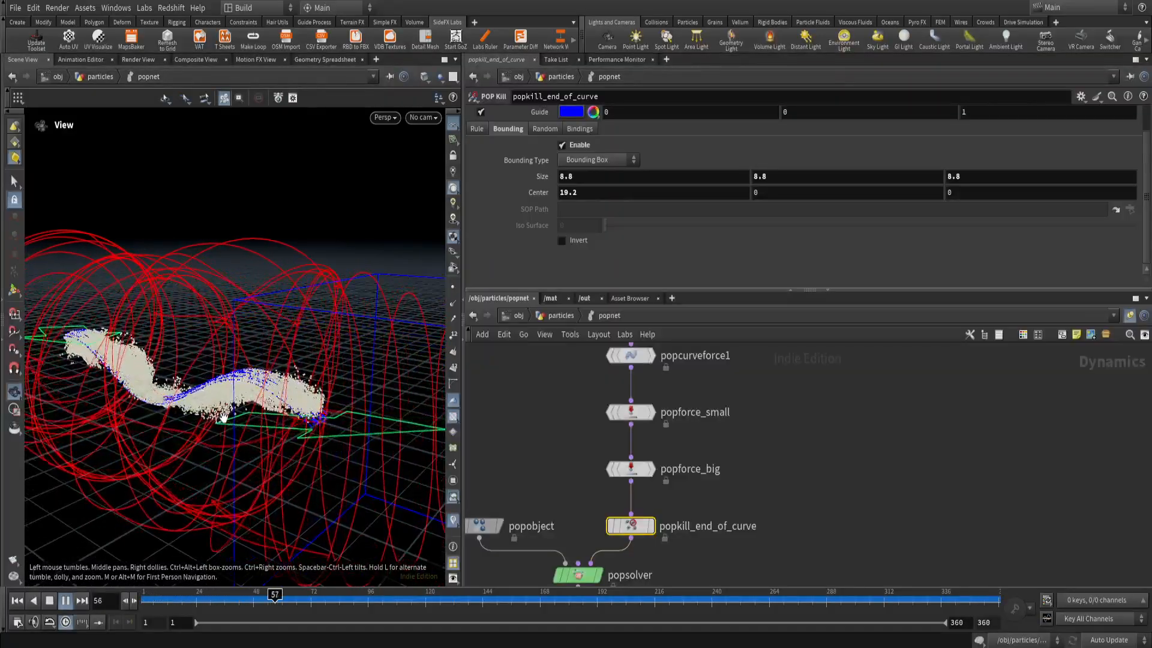
key(ctrl+Up)
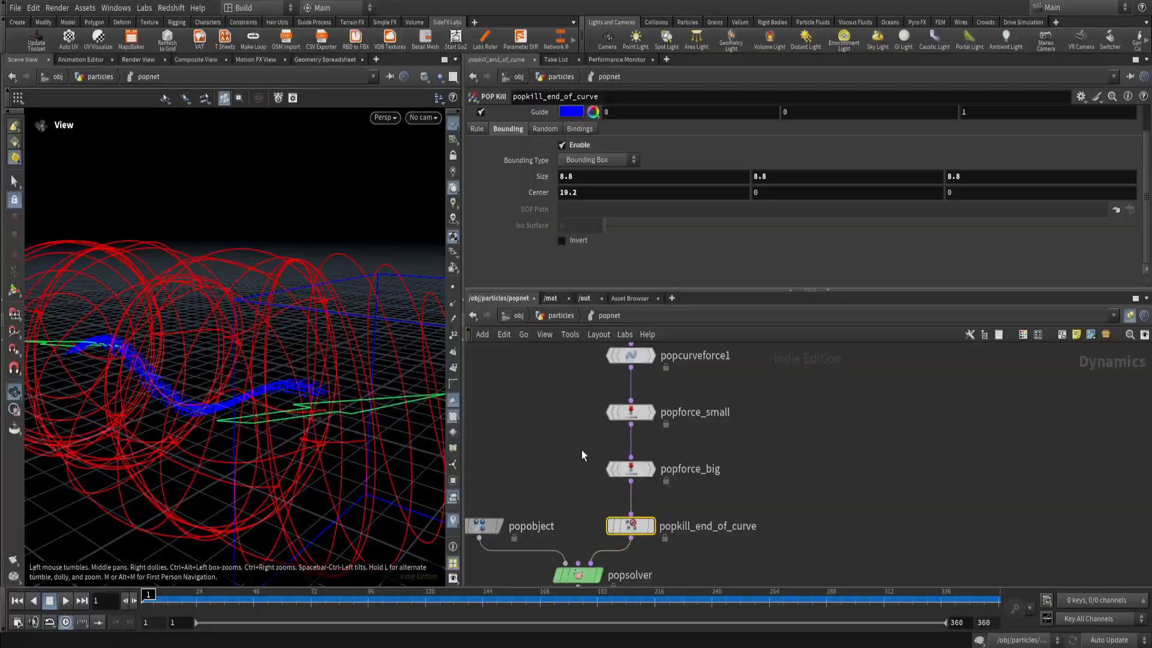
Show the VEX code of the loose_grp POP Wrangle above popcurveforce1.
scroll(560, 462, down, 4)
middle_click(590, 465)
scroll(637, 427, up, 3)
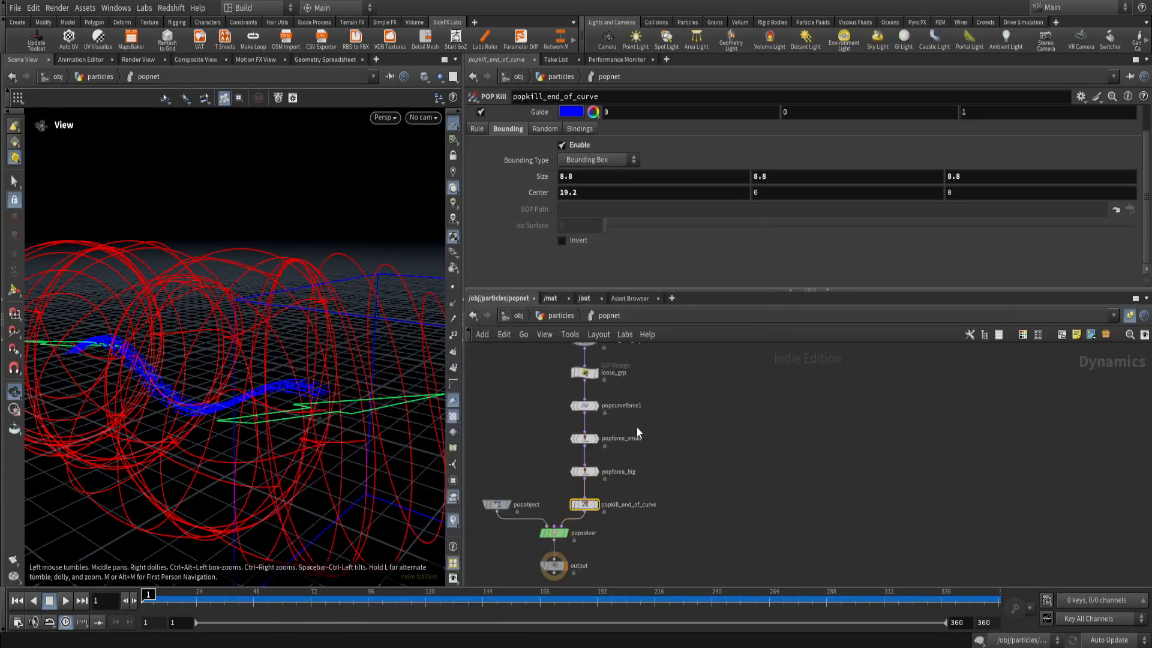
middle_drag(600, 421, 629, 450)
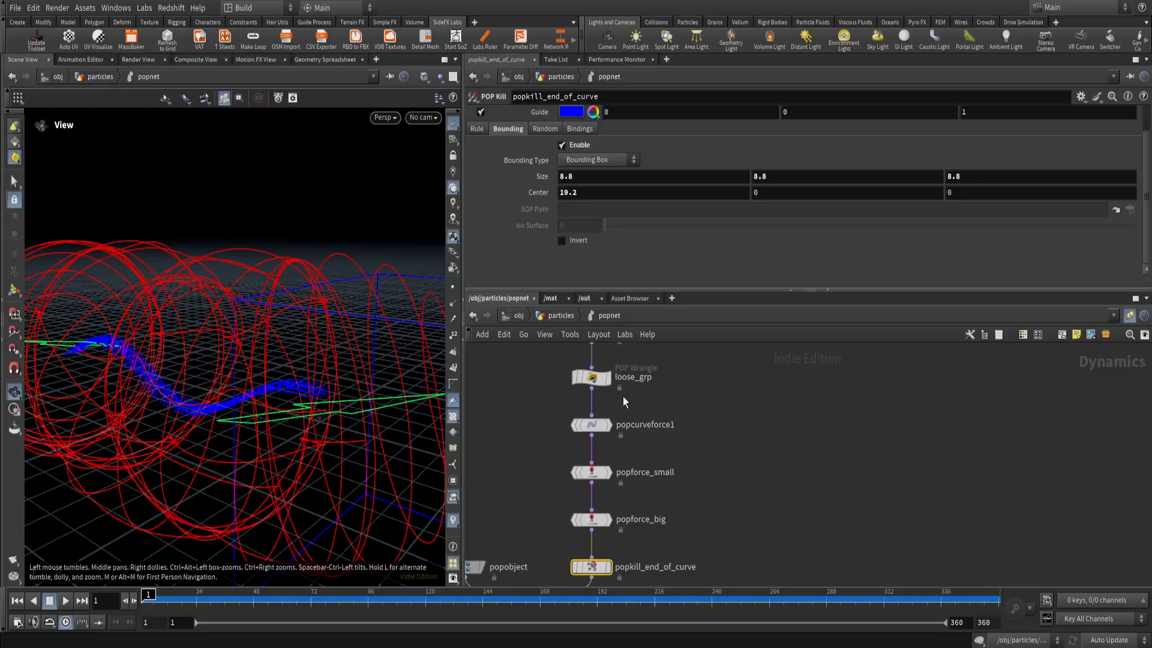
scroll(623, 397, up, 2)
middle_drag(626, 398, 696, 430)
drag(688, 428, 600, 393)
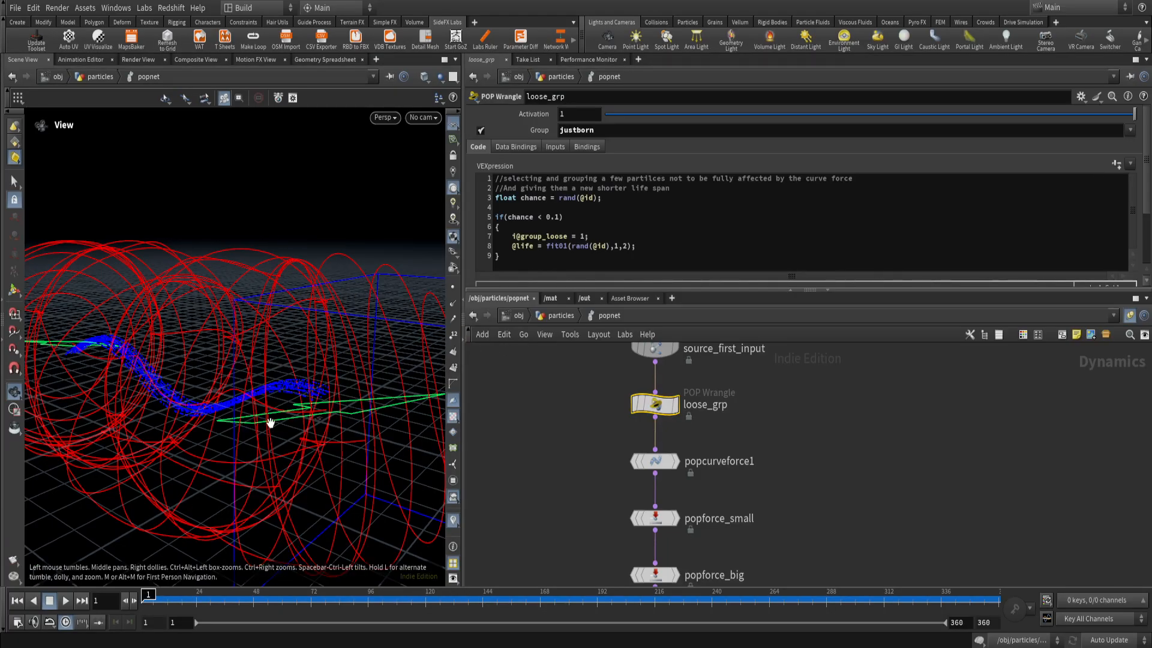
Review the Noise settings of popforce_small and popforce_big.
right_drag(271, 423, 205, 398)
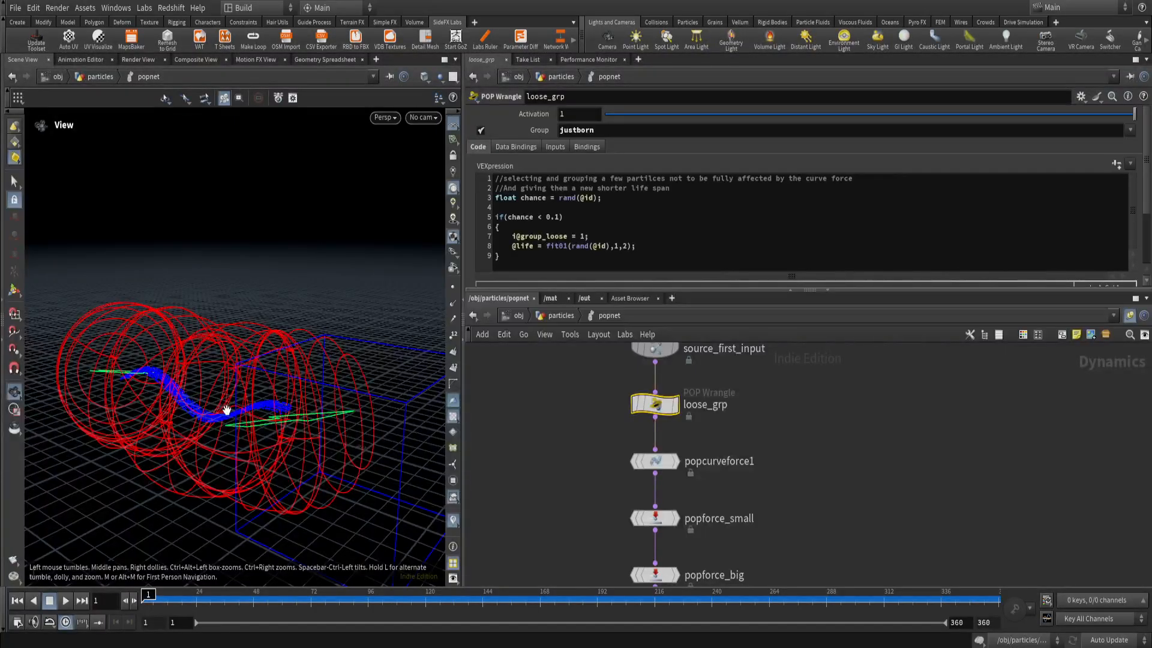
scroll(602, 446, down, 3)
middle_drag(589, 483, 565, 434)
scroll(565, 435, up, 3)
drag(573, 419, 728, 525)
click(788, 502)
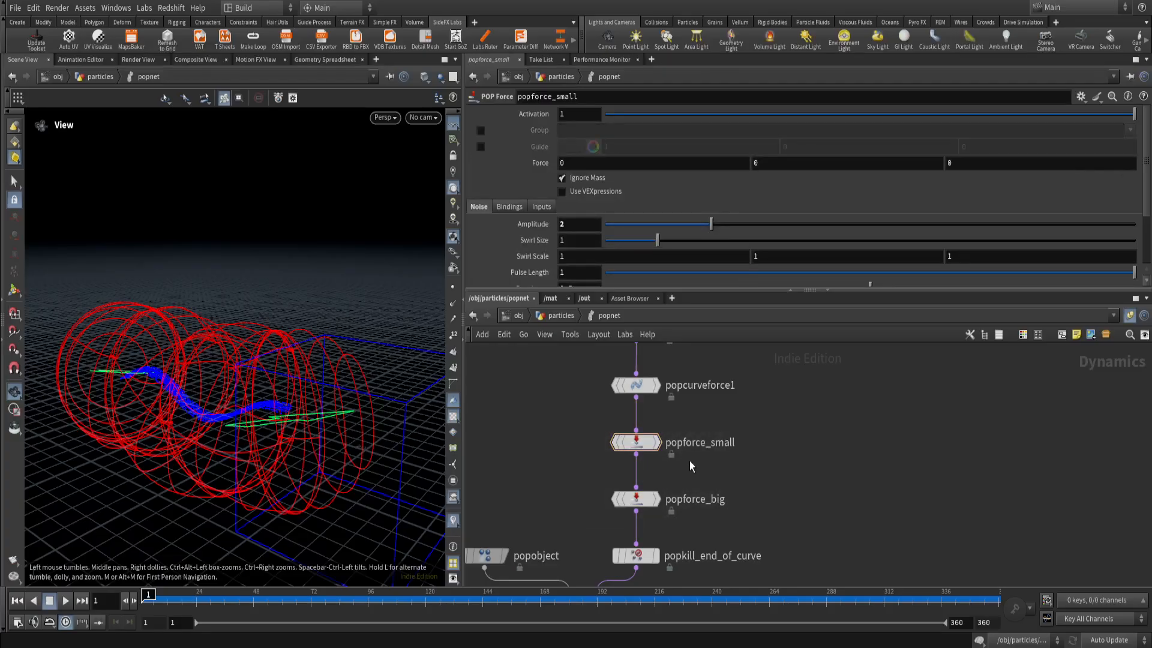
mouse_move(698, 467)
mouse_down()
mouse_move(551, 416)
mouse_move(687, 466)
mouse_up()
drag(585, 479, 703, 519)
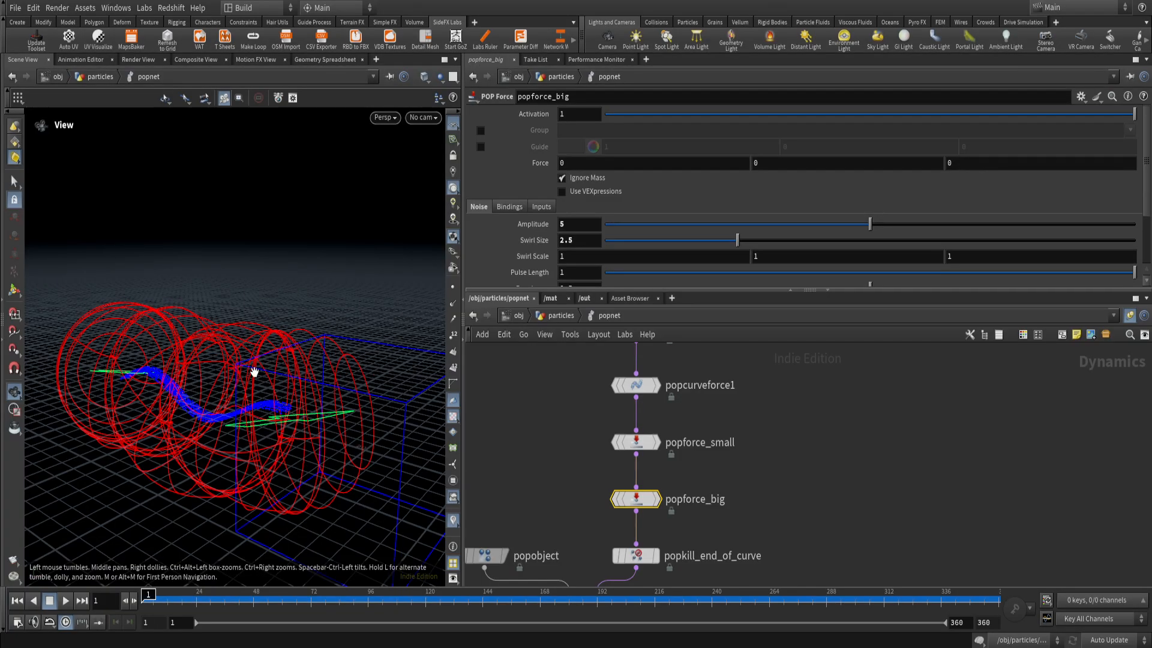
Look over the whole POP node chain and go back up to the particles network.
scroll(557, 474, down, 4)
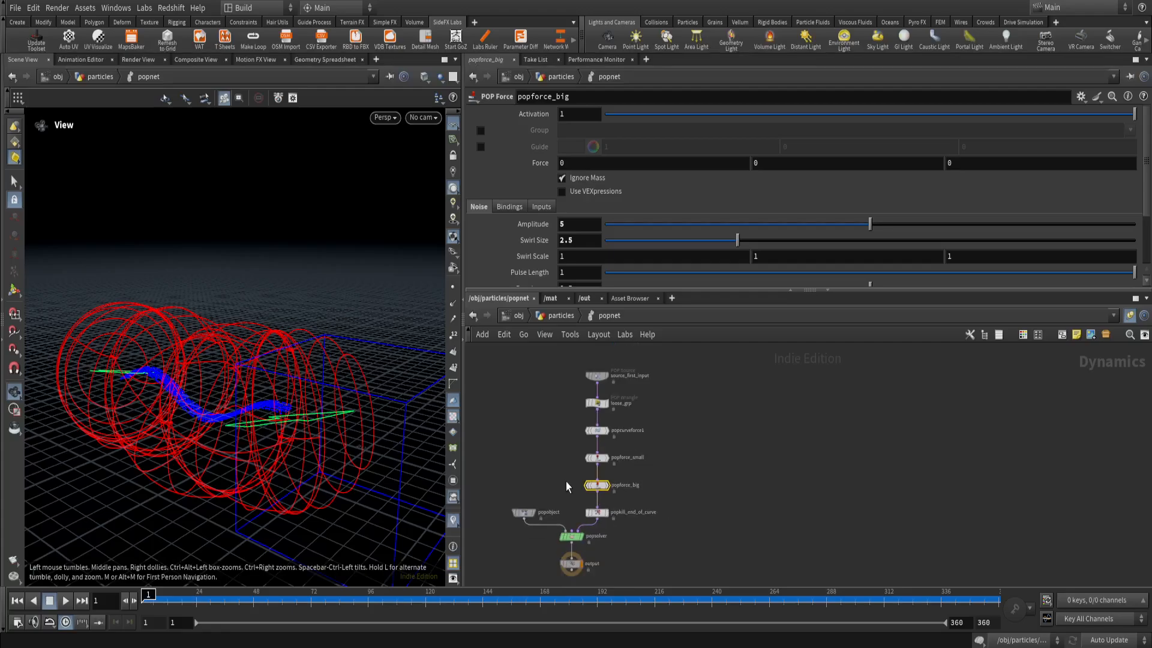
scroll(567, 483, up, 2)
scroll(567, 491, down, 2)
middle_drag(565, 492, 598, 478)
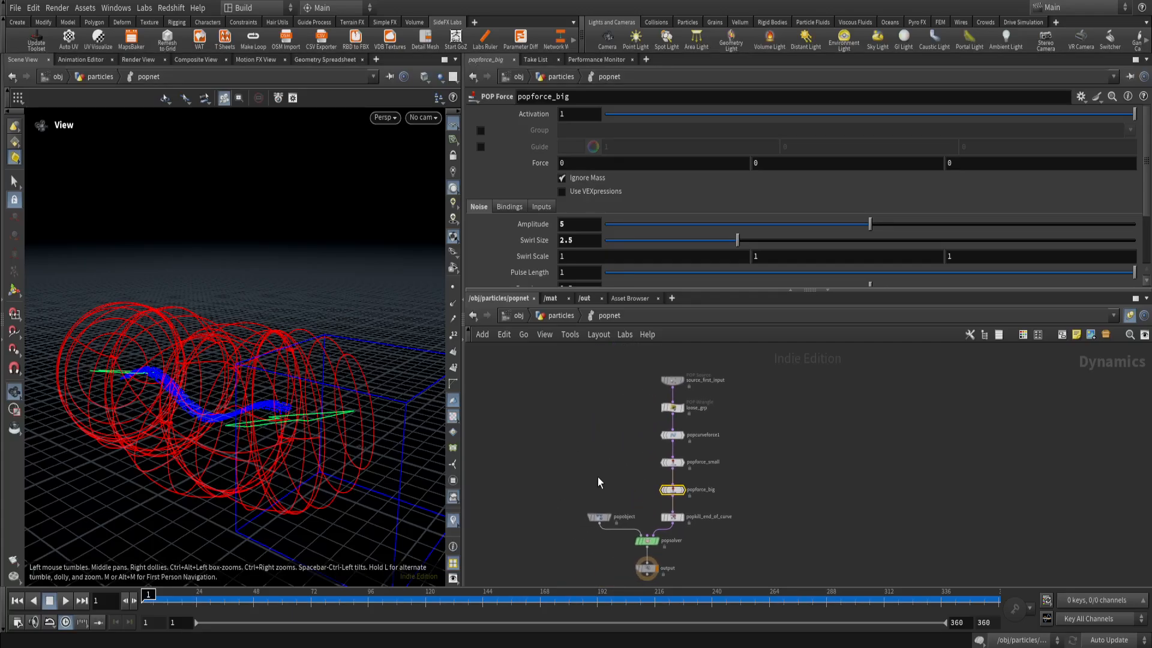
click(563, 316)
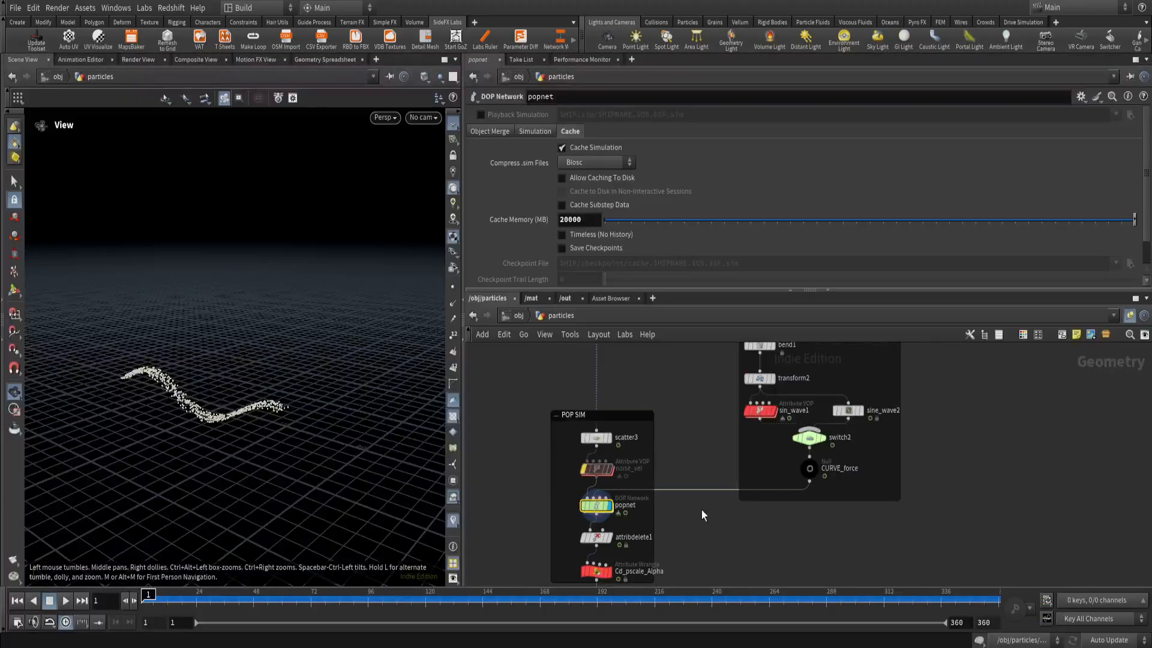
Play popnet's particle simulation while examining it up close, and return to frame 1.
click(65, 601)
scroll(210, 433, up, 5)
drag(261, 427, 249, 404)
scroll(249, 404, up, 5)
scroll(224, 393, down, 5)
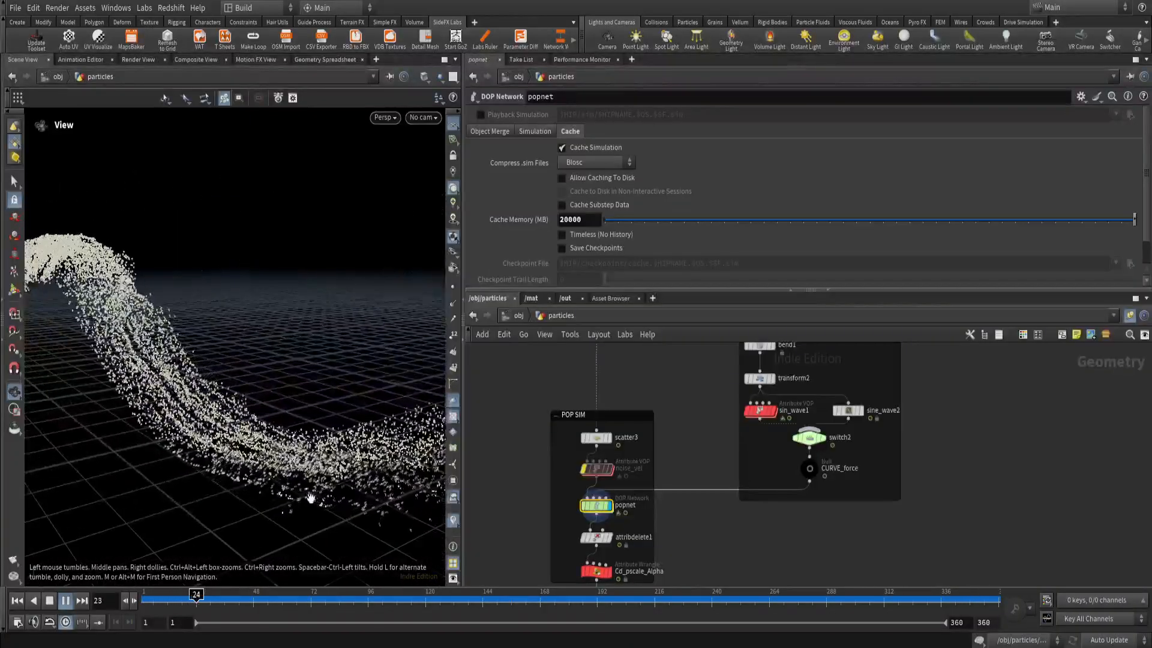
drag(163, 600, 142, 600)
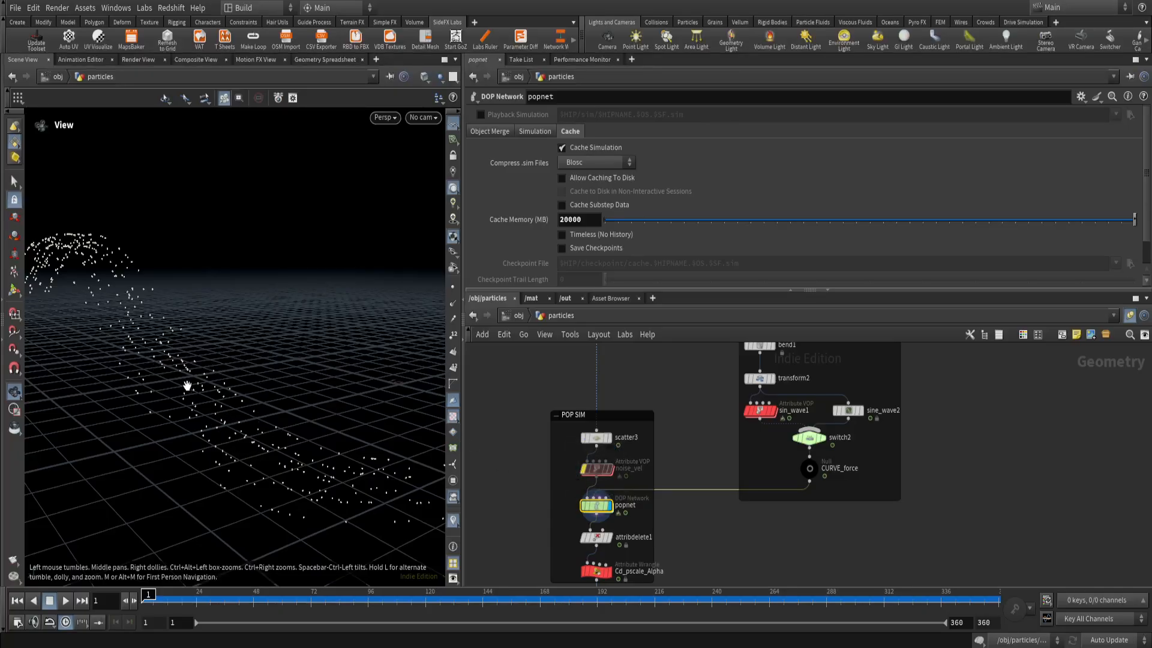
Display scatter3 in the POP SIM box and check its parameters and node information.
click(610, 438)
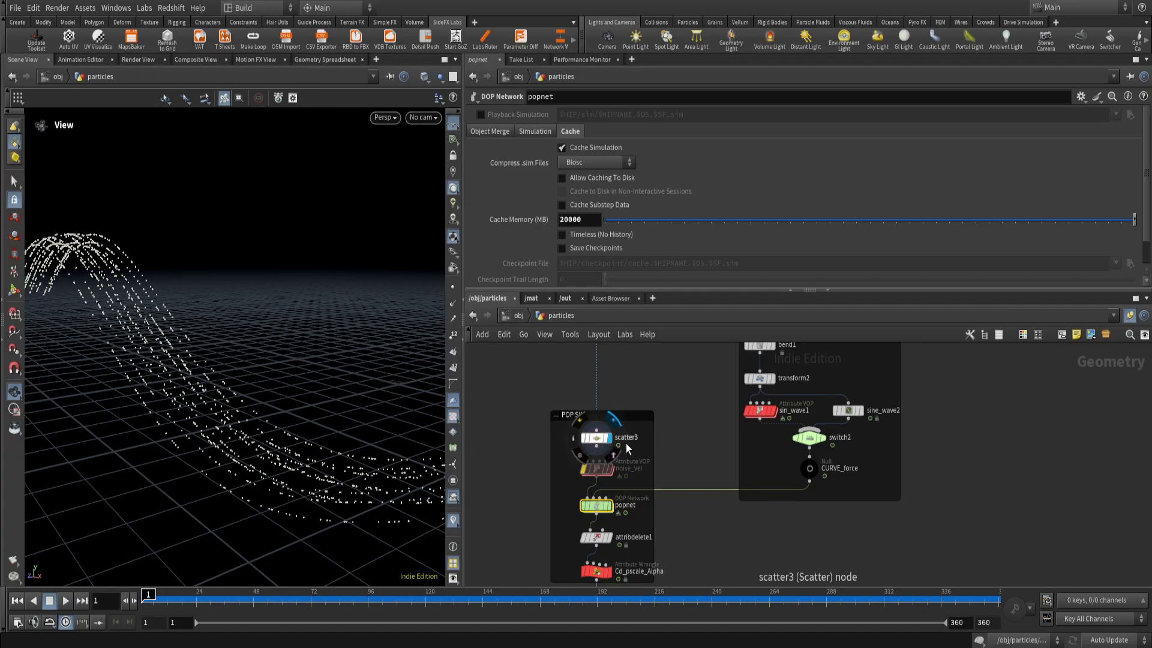
click(583, 437)
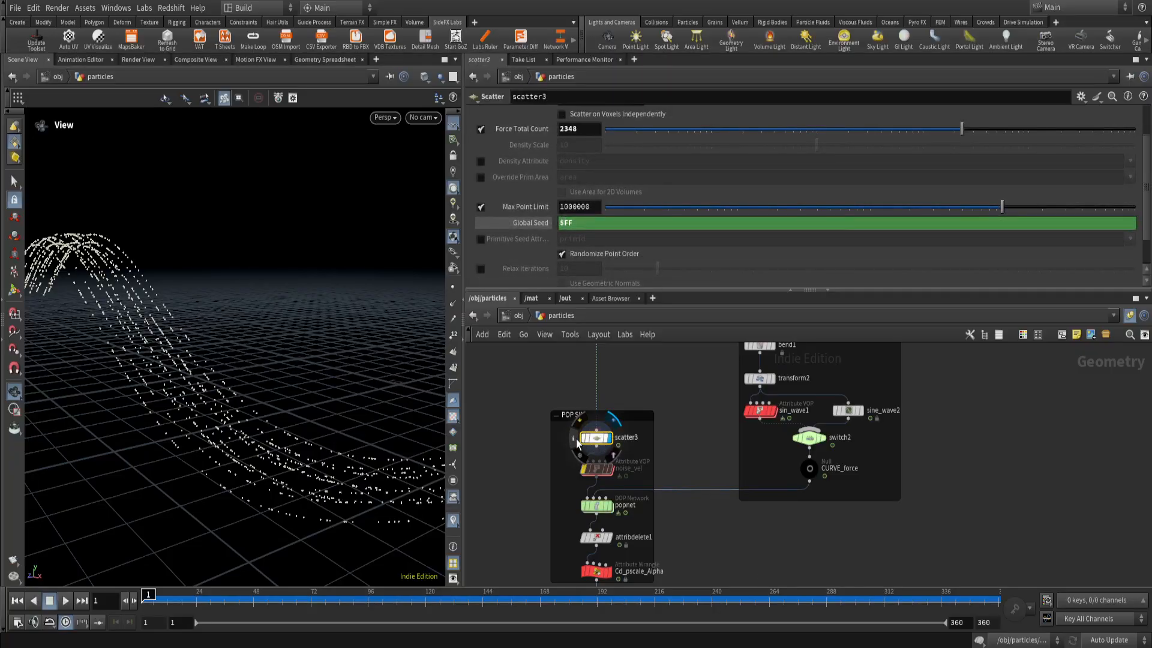
click(576, 442)
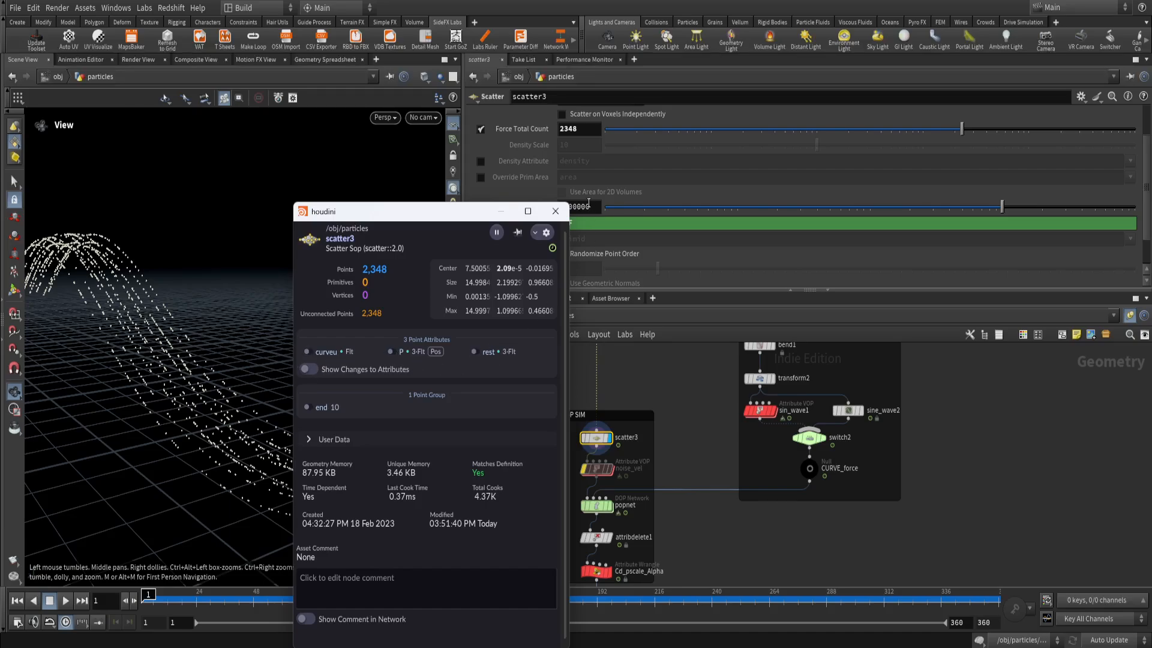
click(555, 211)
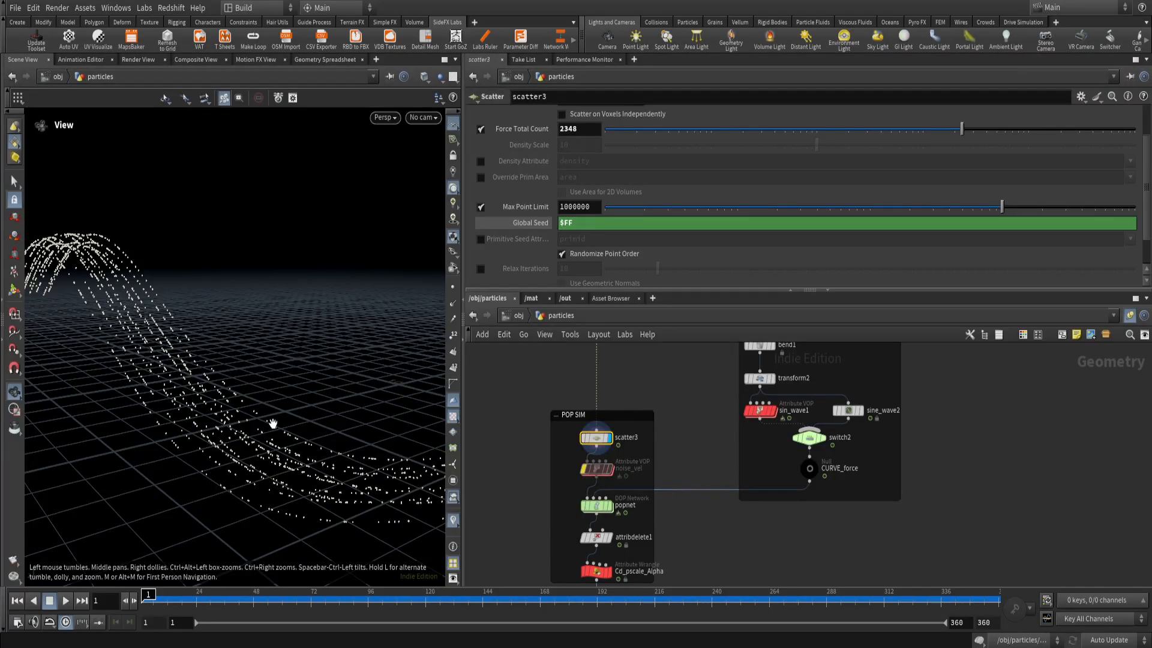
Turn off the bypass on the noise_vel Attribute VOP and display that node.
scroll(618, 480, up, 3)
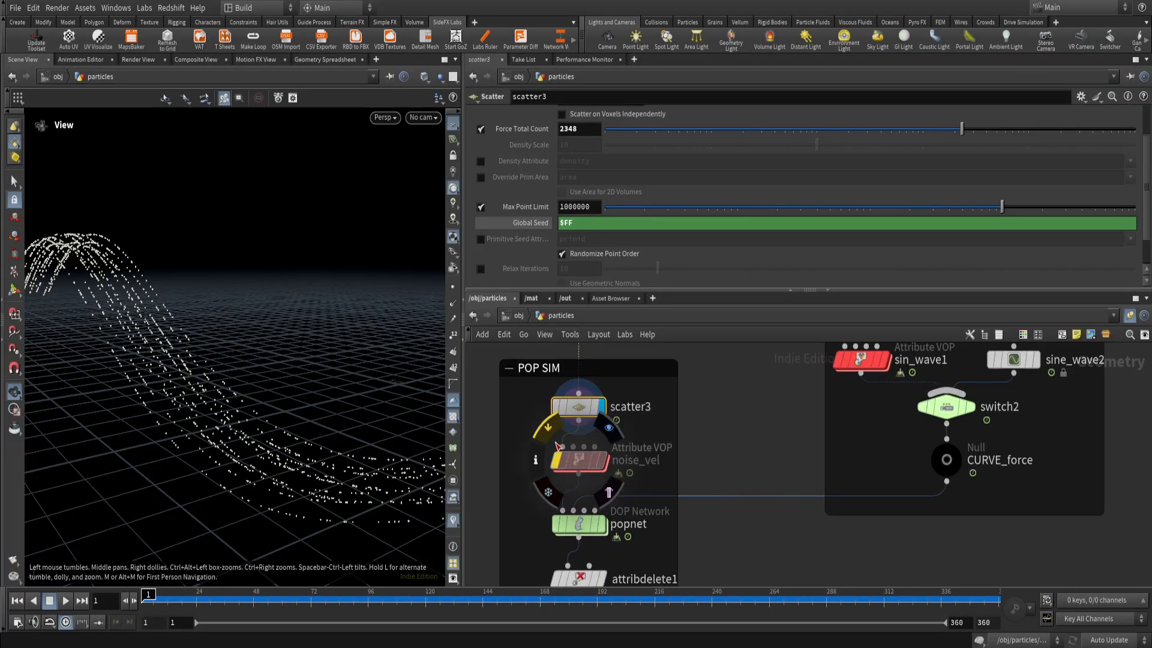
click(558, 461)
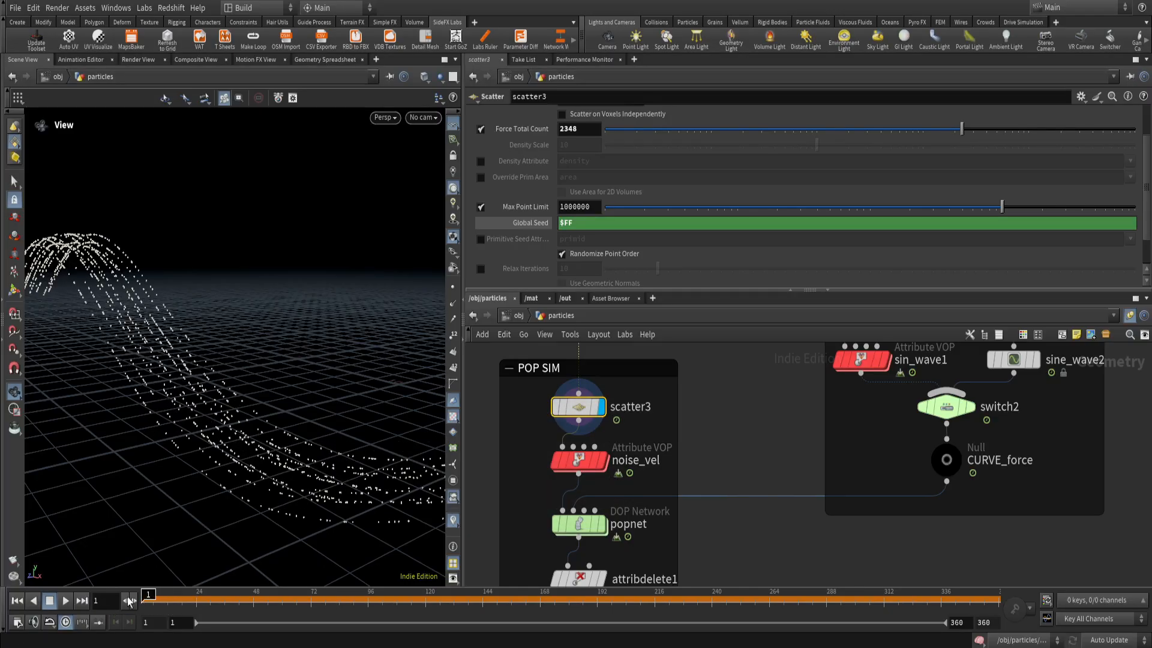
click(600, 466)
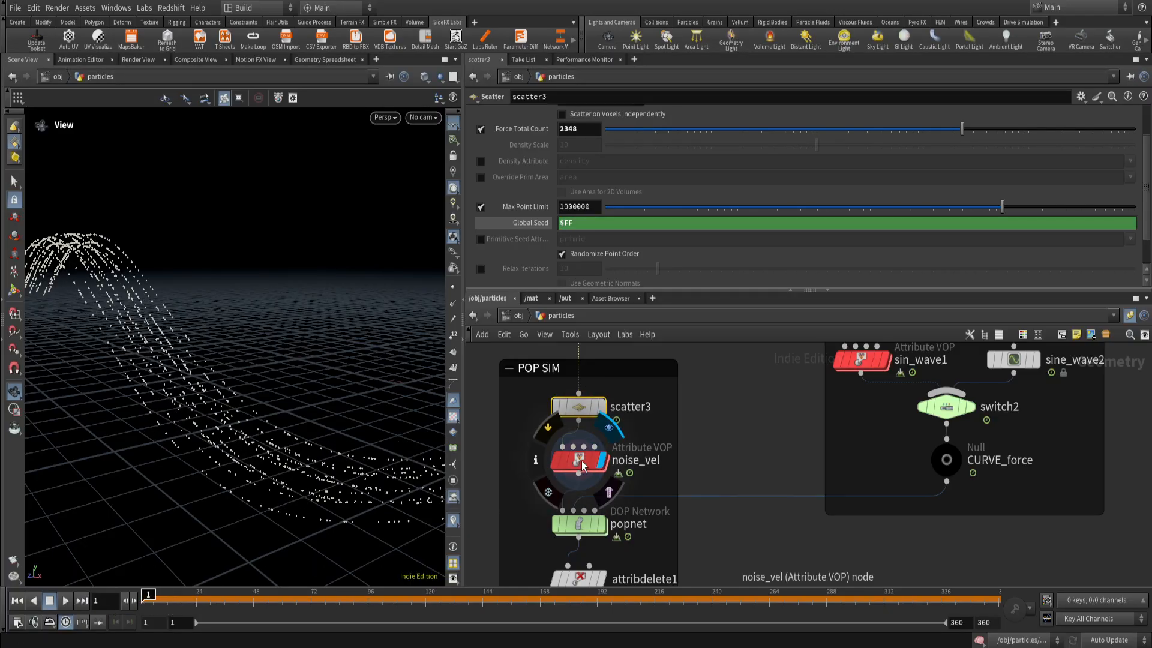
Open noise_vel's VOP network and examine the curlnoise1, multiply1 and bind1 nodes.
double_click(584, 463)
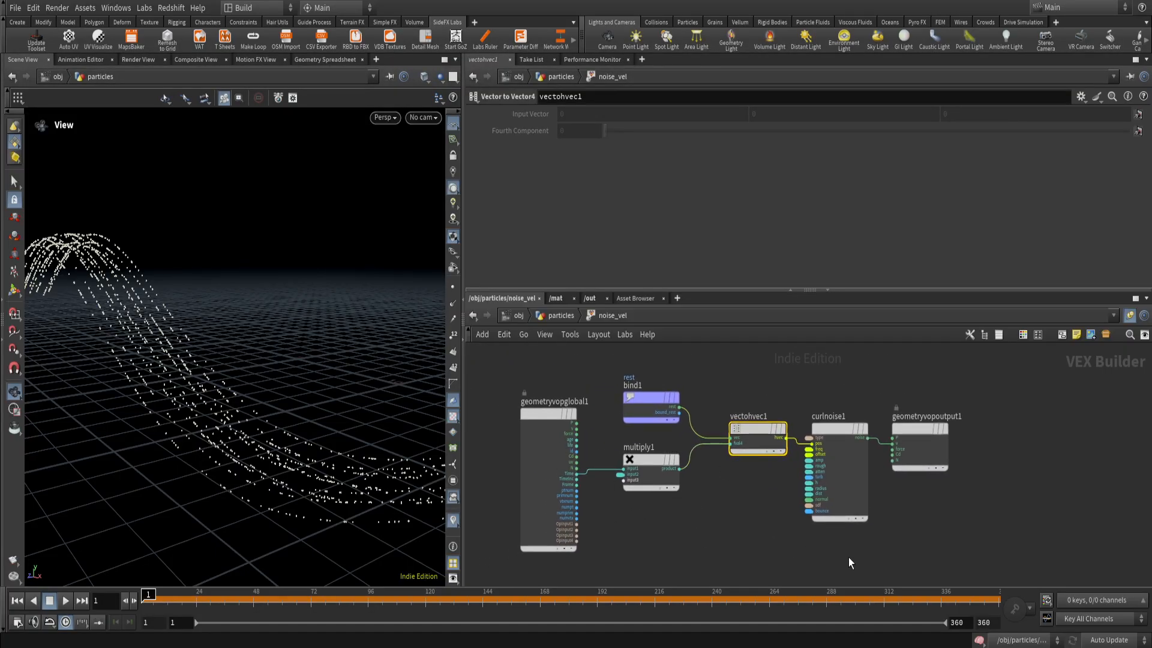
drag(822, 433, 822, 436)
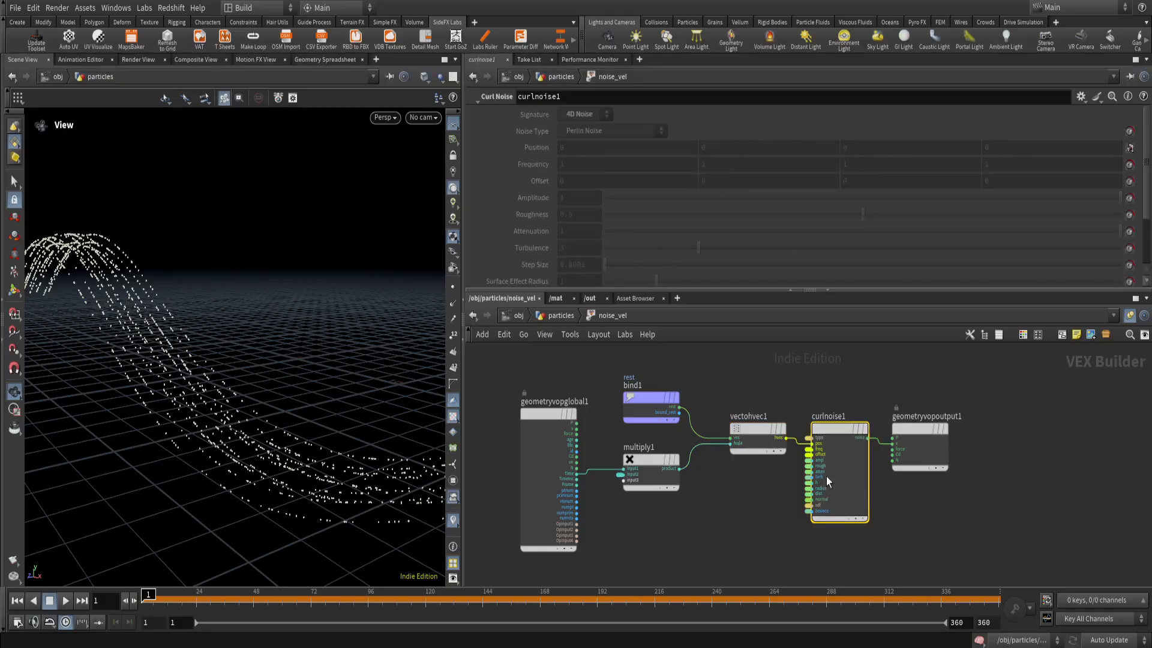
middle_drag(764, 523, 717, 523)
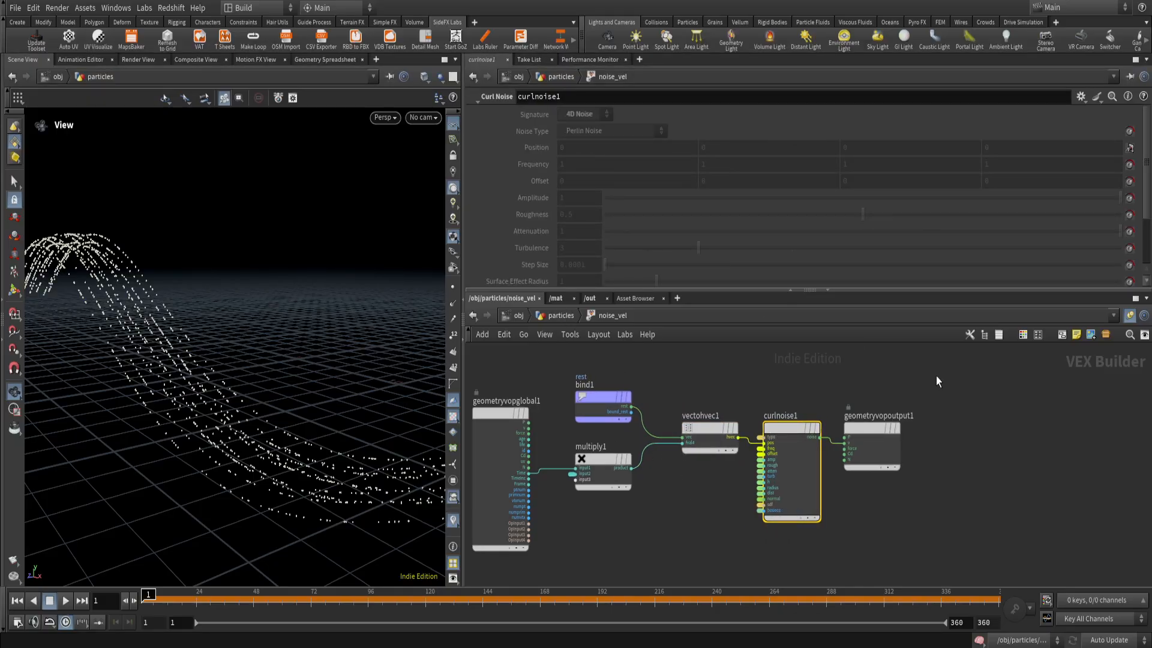
scroll(624, 506, up, 2)
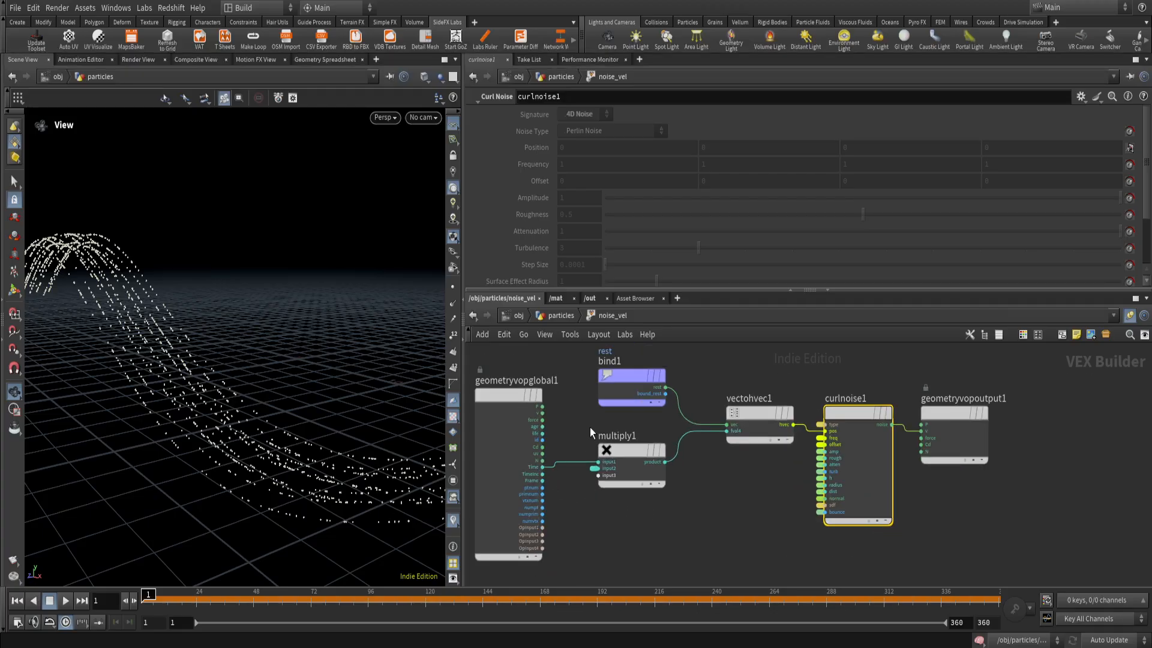
click(637, 466)
middle_drag(589, 363, 546, 384)
drag(537, 363, 621, 440)
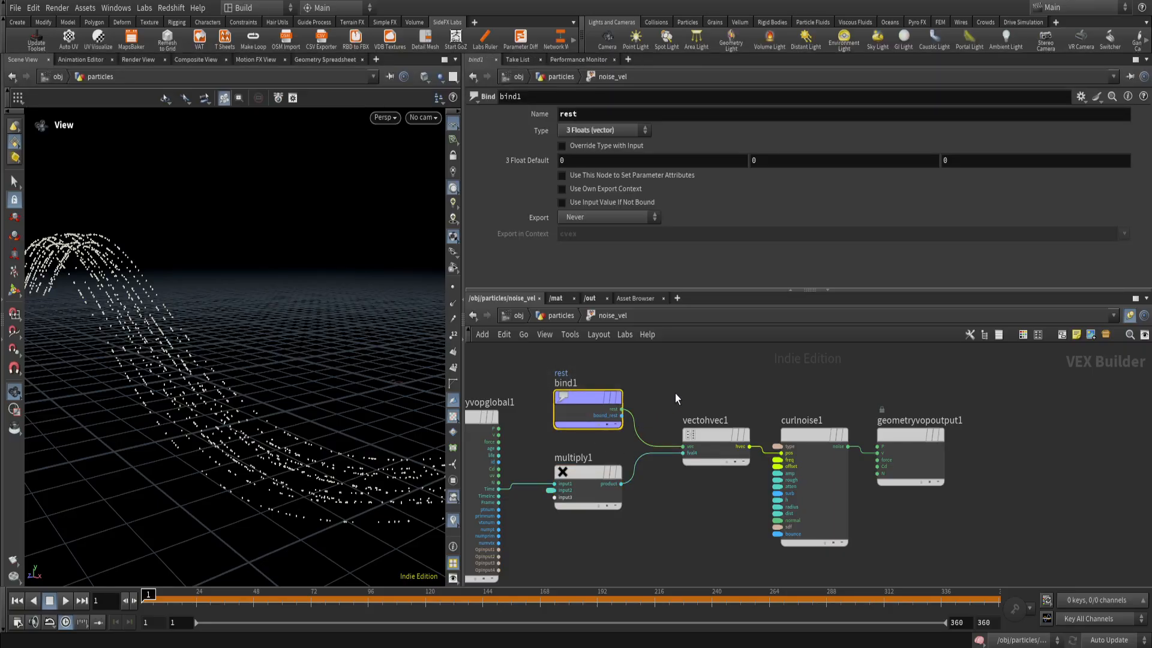
Return to the particles network and display the rest1 node above sin_wave with its settings.
click(562, 316)
scroll(693, 478, down, 4)
middle_drag(703, 432, 747, 616)
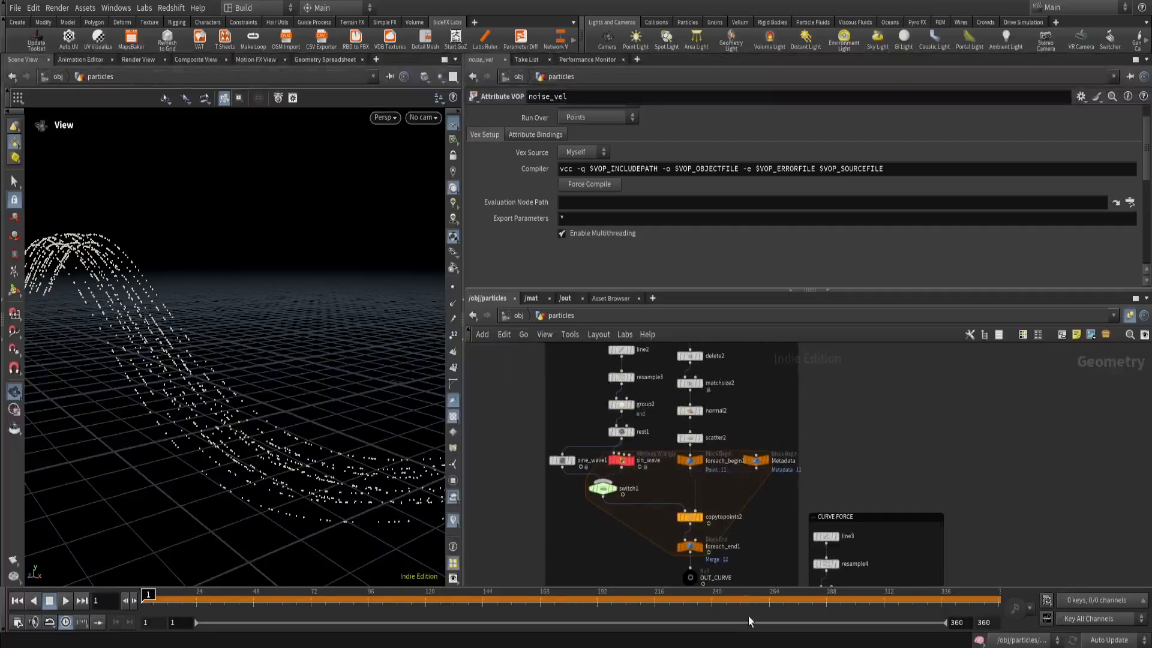
scroll(635, 430, up, 3)
click(616, 434)
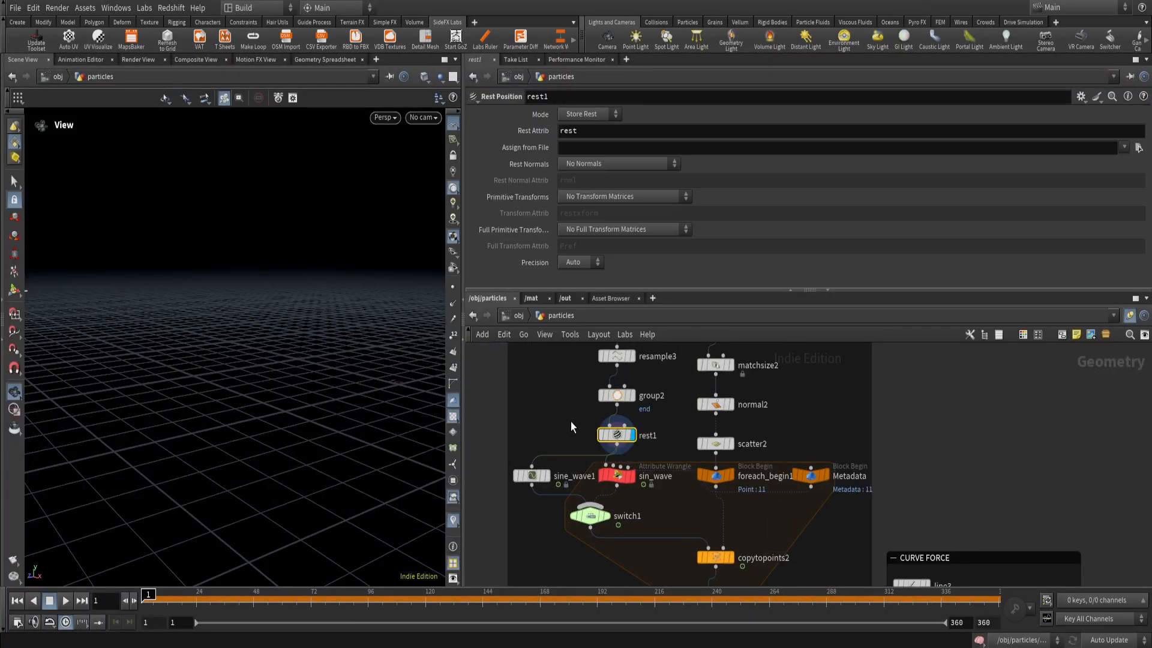
Frame the rest1 line in the viewport, and display the noise_vel node in the POP SIM box.
key(g)
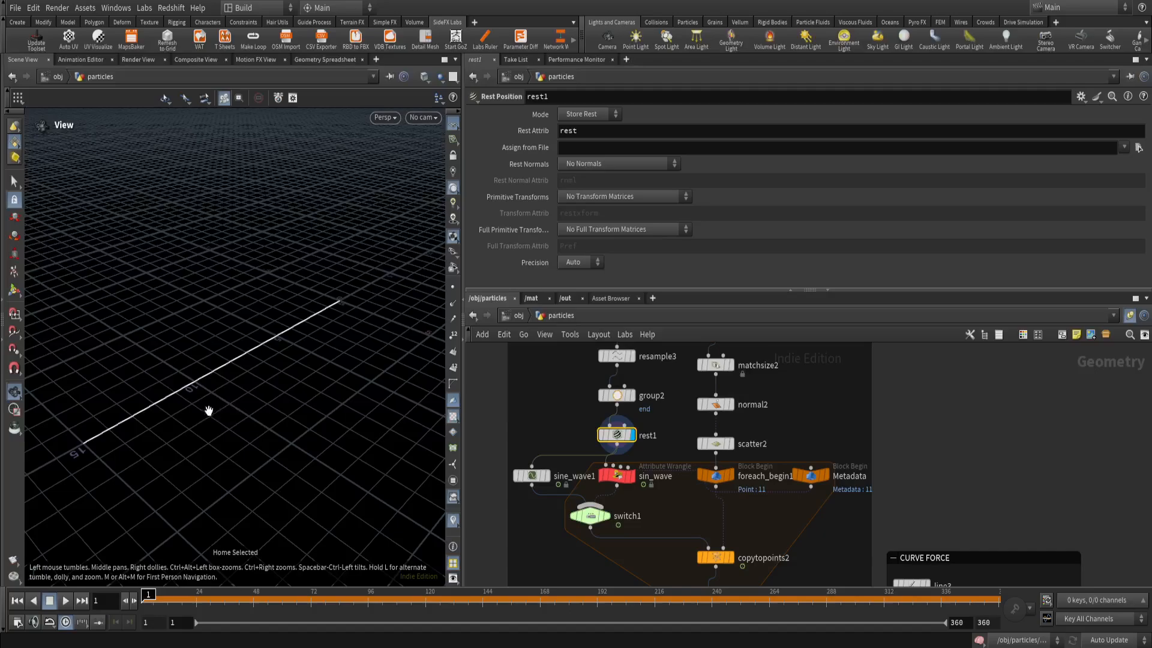
scroll(746, 518, down, 2)
middle_drag(747, 517, 712, 379)
middle_drag(729, 493, 703, 403)
scroll(683, 496, up, 1)
click(674, 498)
Open noise_vel's VOP network and examine curlnoise1's parameters and the connection from its noise output to geometryvopoutput1's v input.
double_click(676, 501)
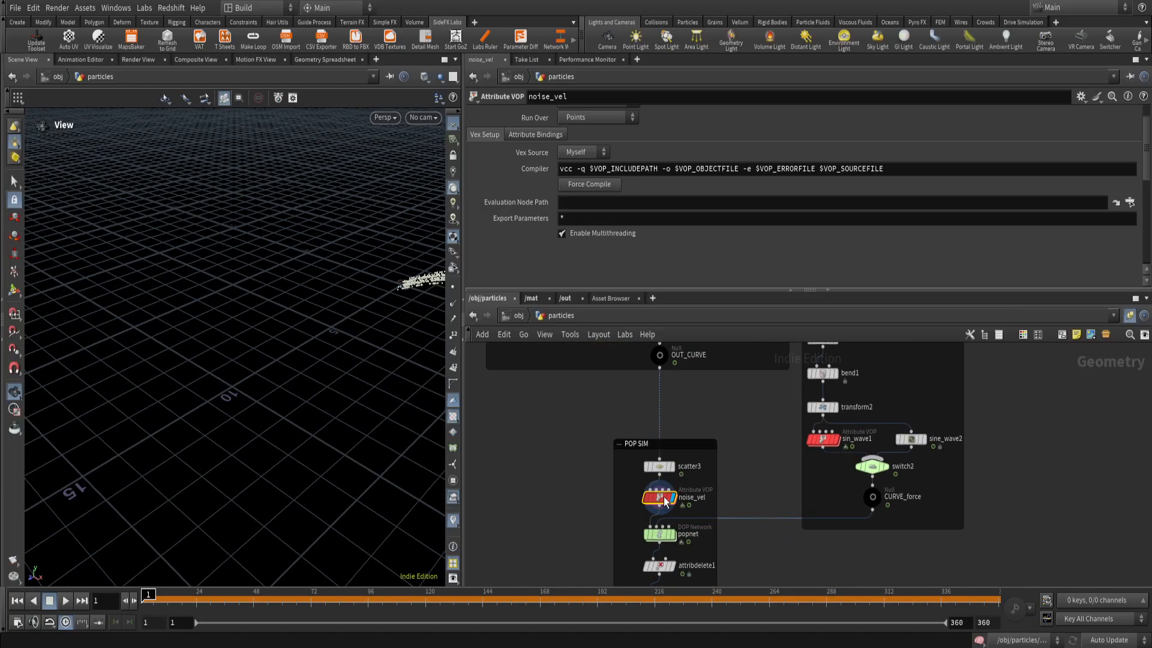
click(746, 427)
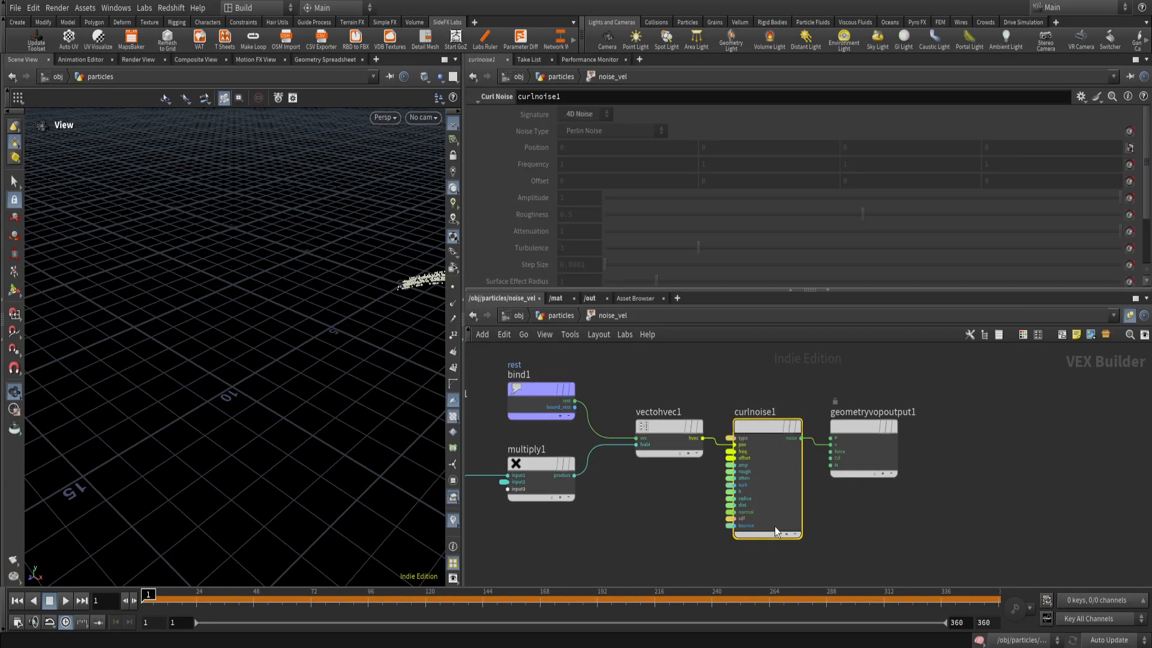
scroll(765, 506, up, 3)
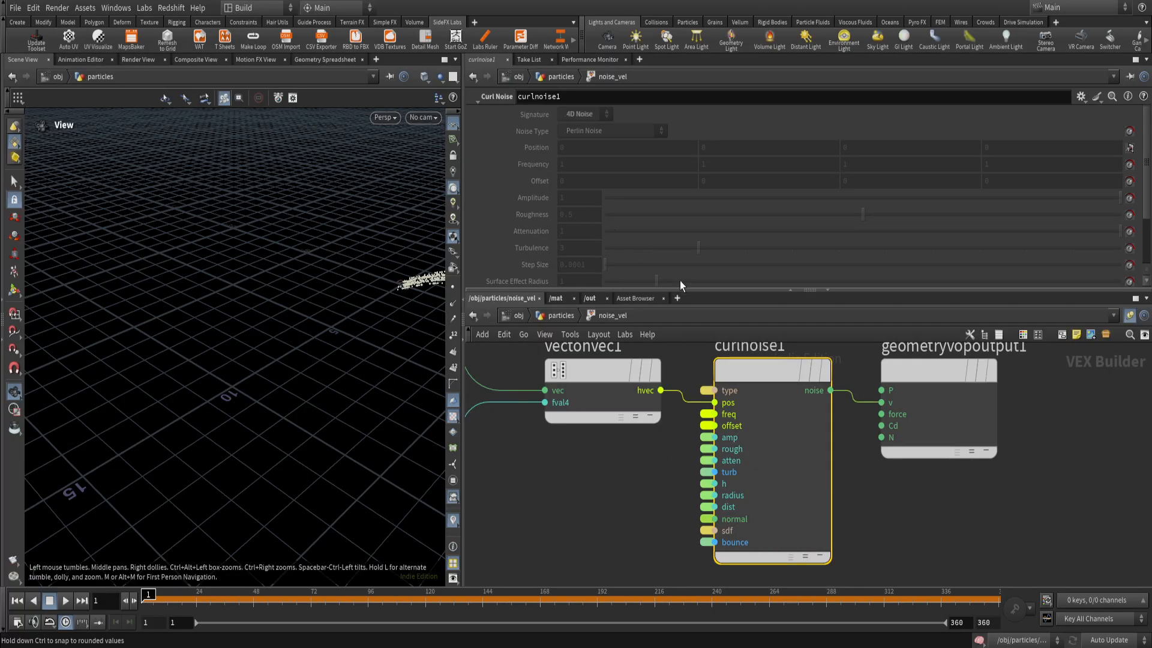
scroll(564, 236, down, 5)
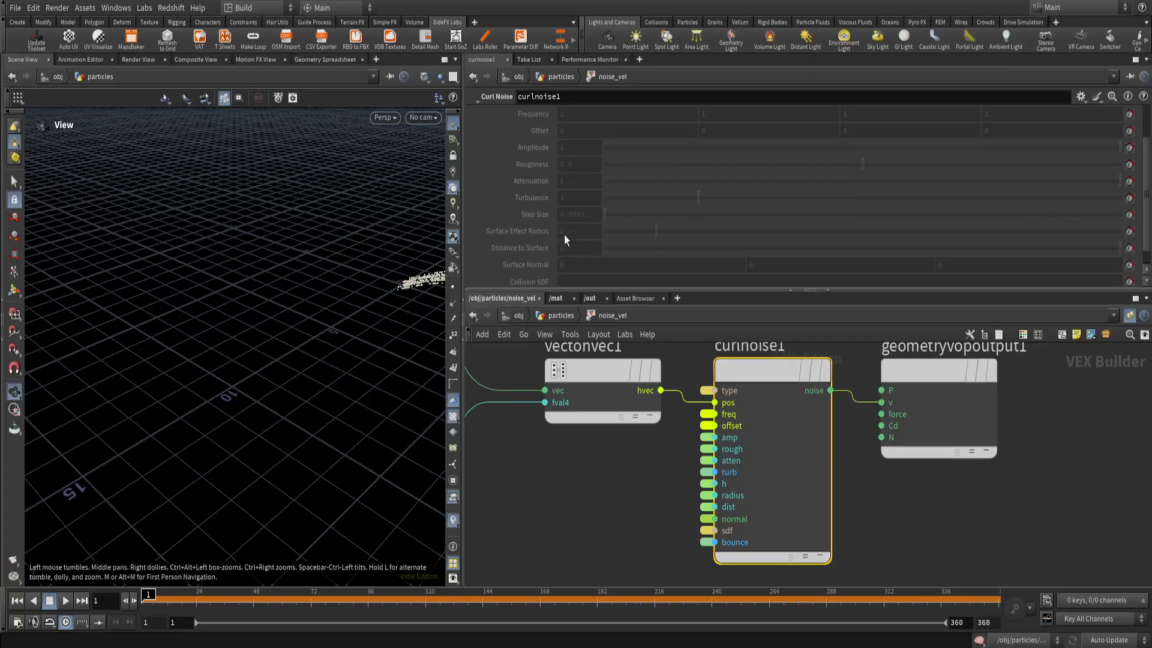
scroll(564, 237, up, 5)
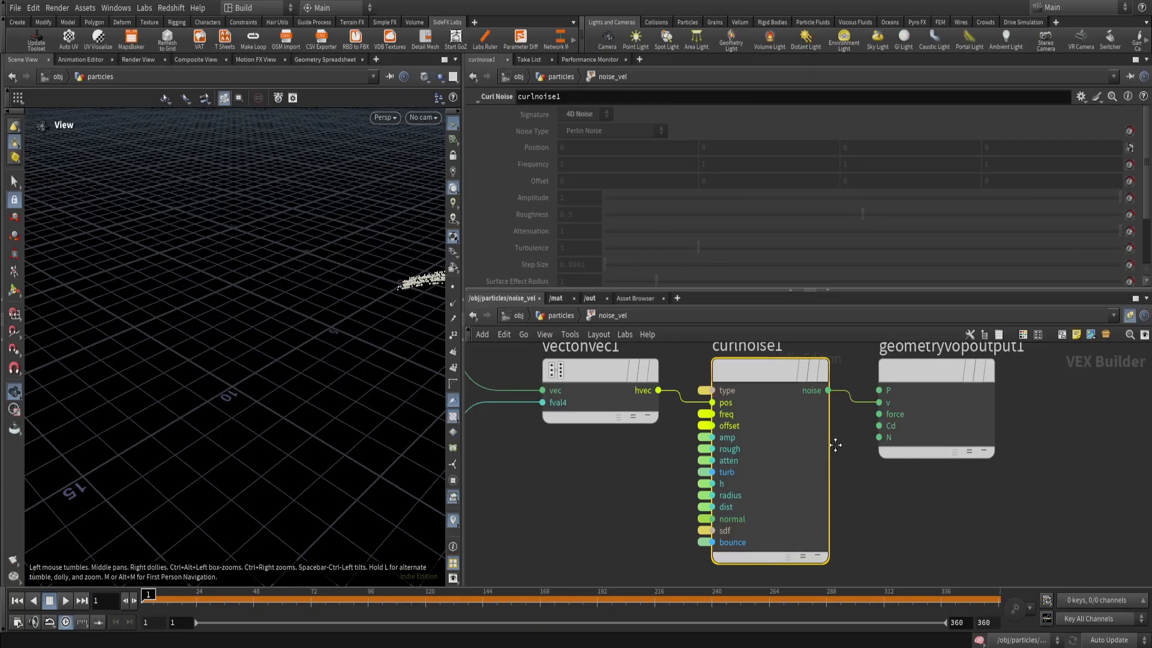
scroll(786, 459, up, 5)
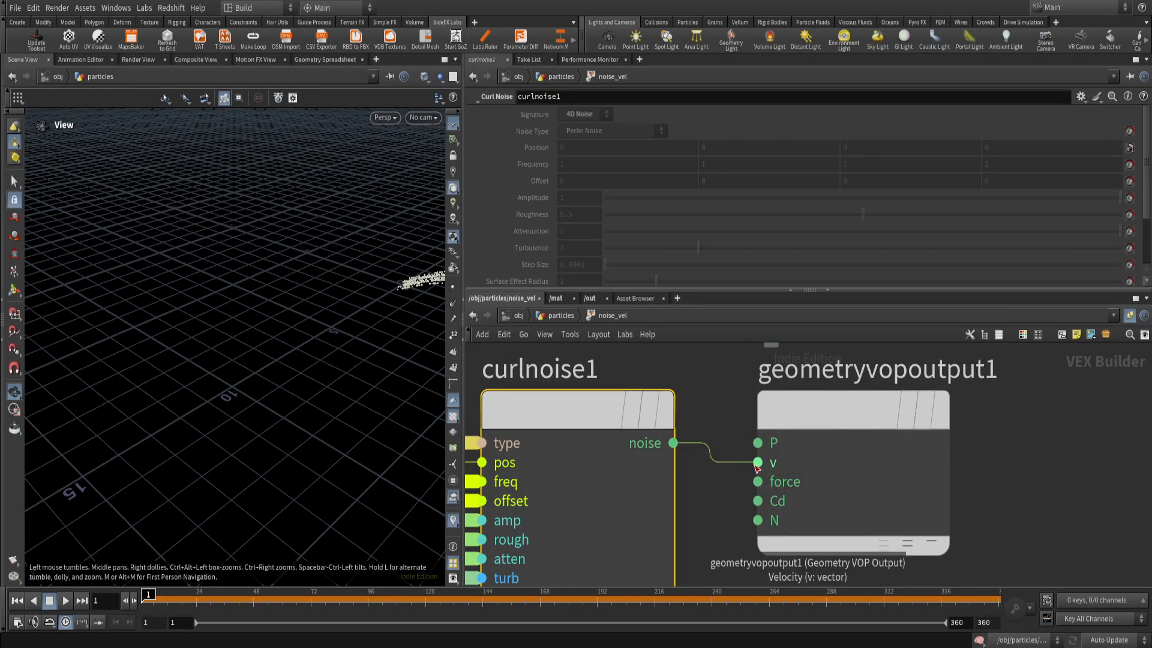
Return to the particles network, review noise_vel's curl noise parameters and frame its points in the viewport.
click(563, 315)
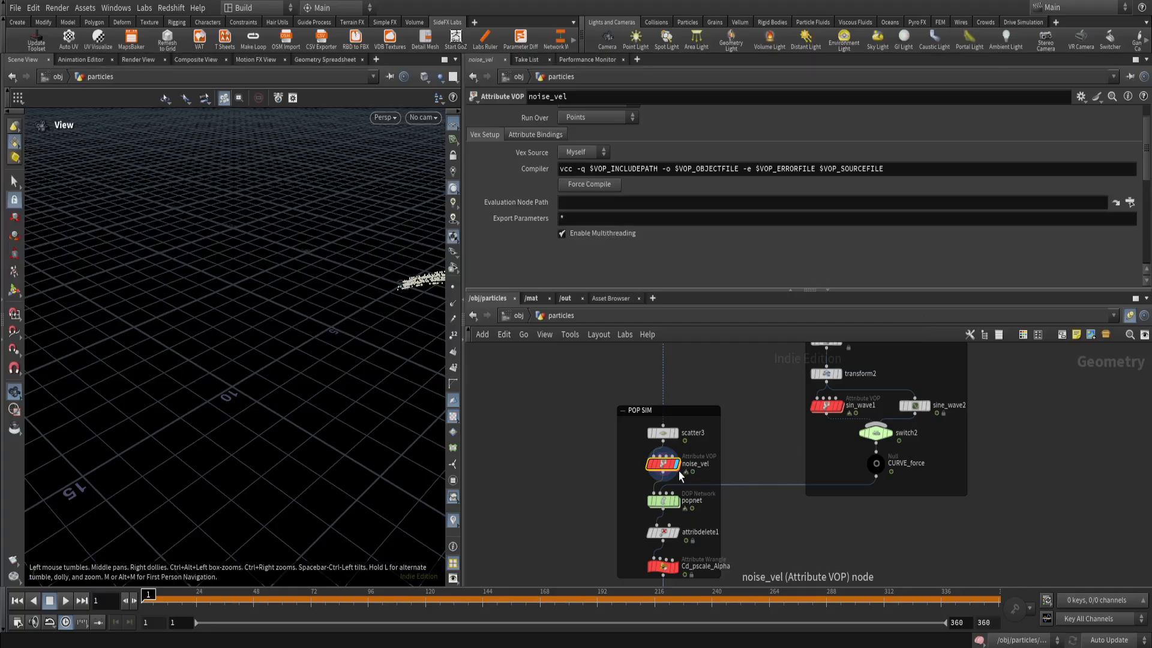
drag(1146, 161, 1148, 222)
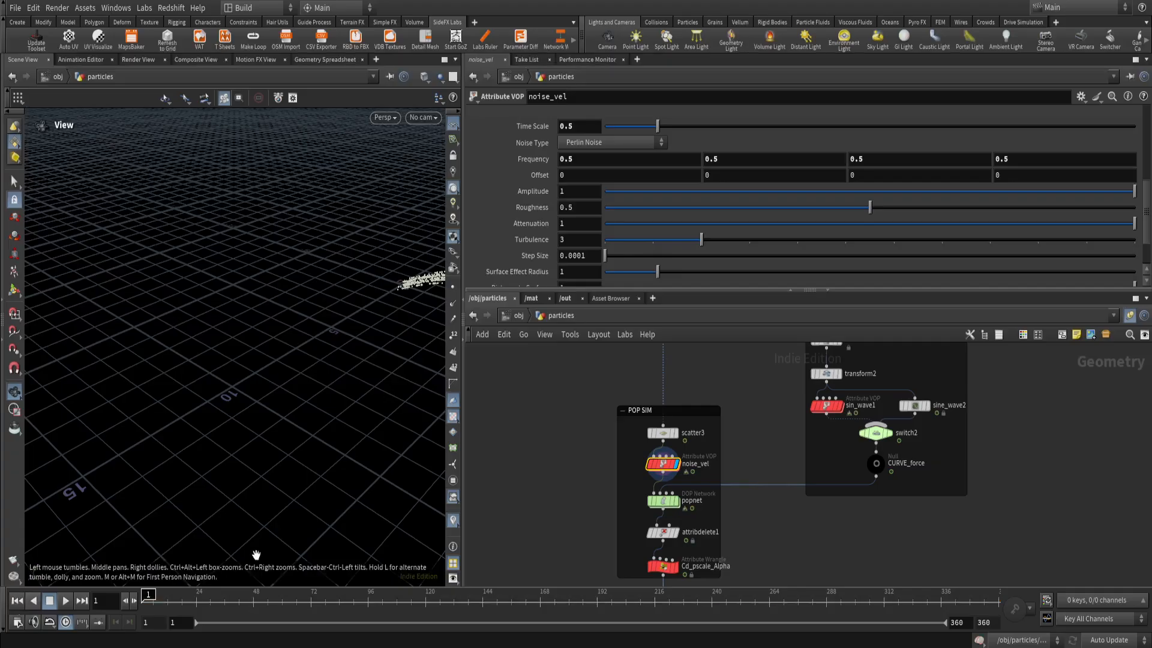
mouse_move(637, 474)
key(g)
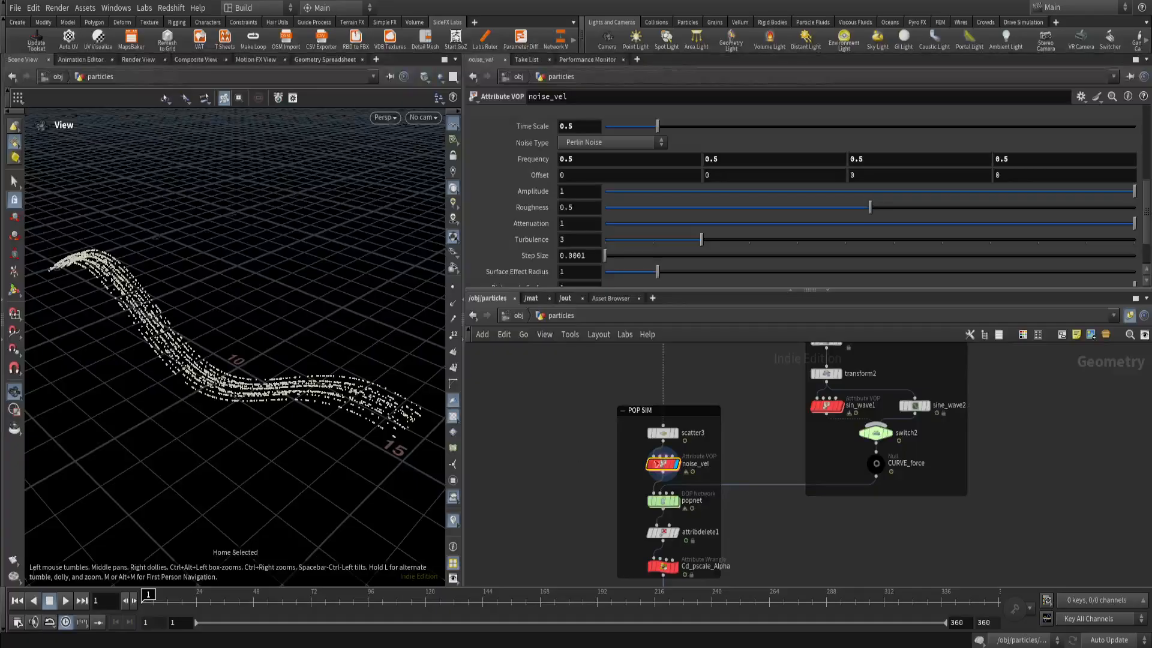
Turn on visualization of noise_vel's v attribute from its node information and inspect the velocity vectors along the curve.
click(636, 465)
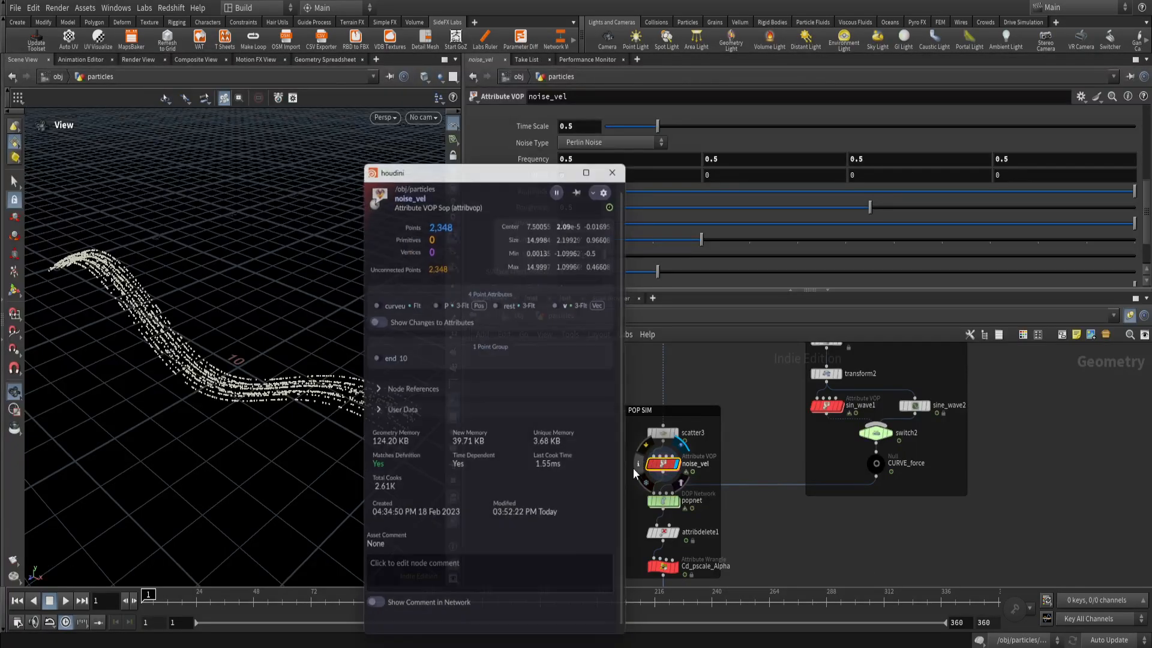
click(563, 303)
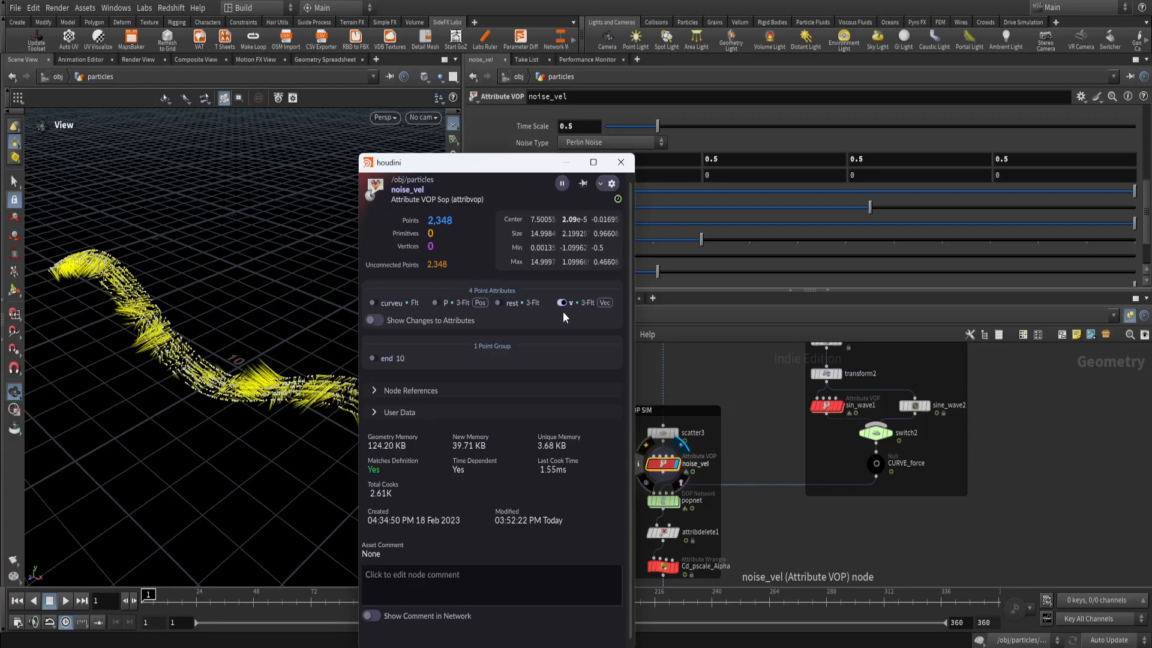
click(621, 162)
scroll(360, 417, up, 5)
drag(360, 416, 292, 412)
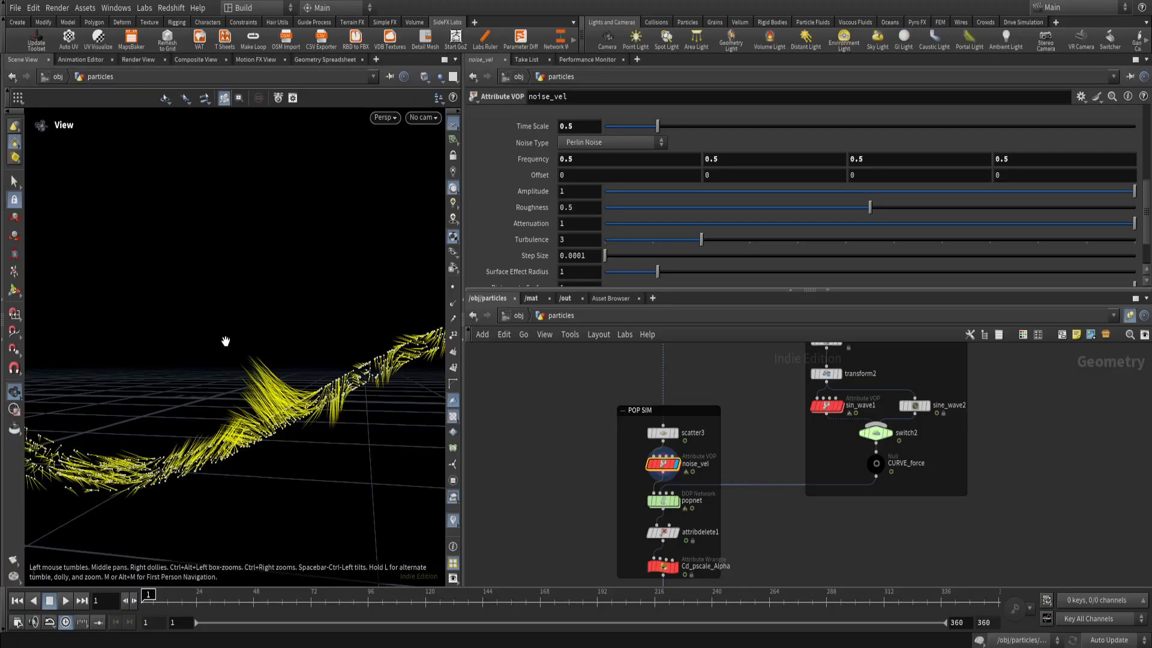
drag(289, 390, 340, 350)
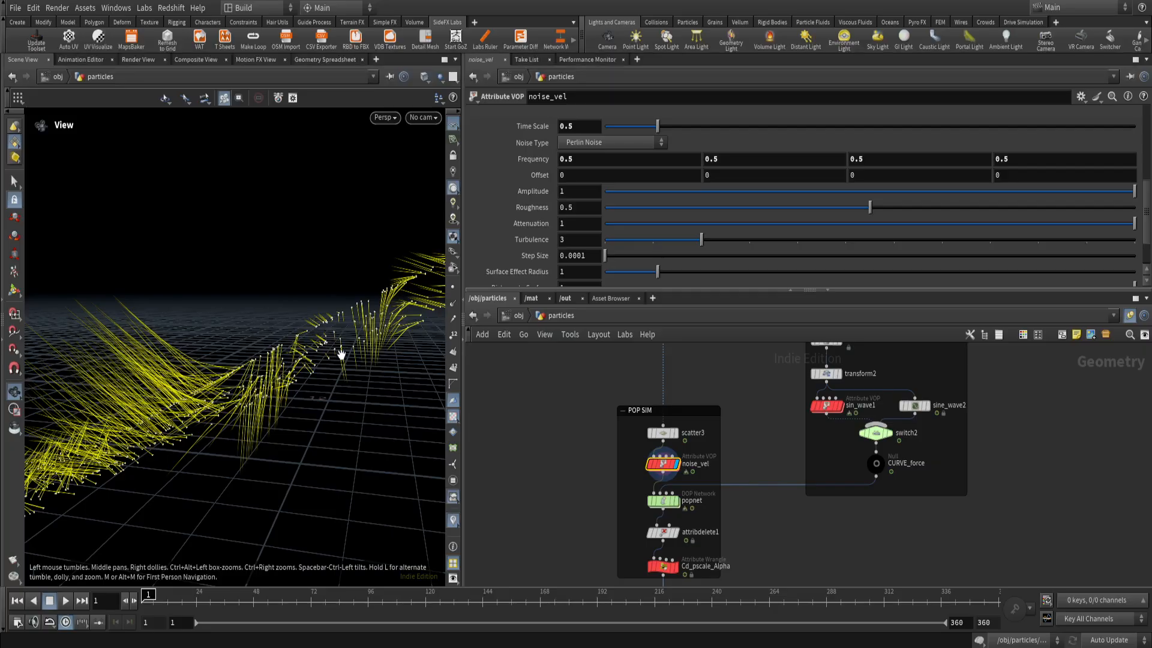
drag(352, 390, 291, 412)
middle_drag(291, 411, 385, 420)
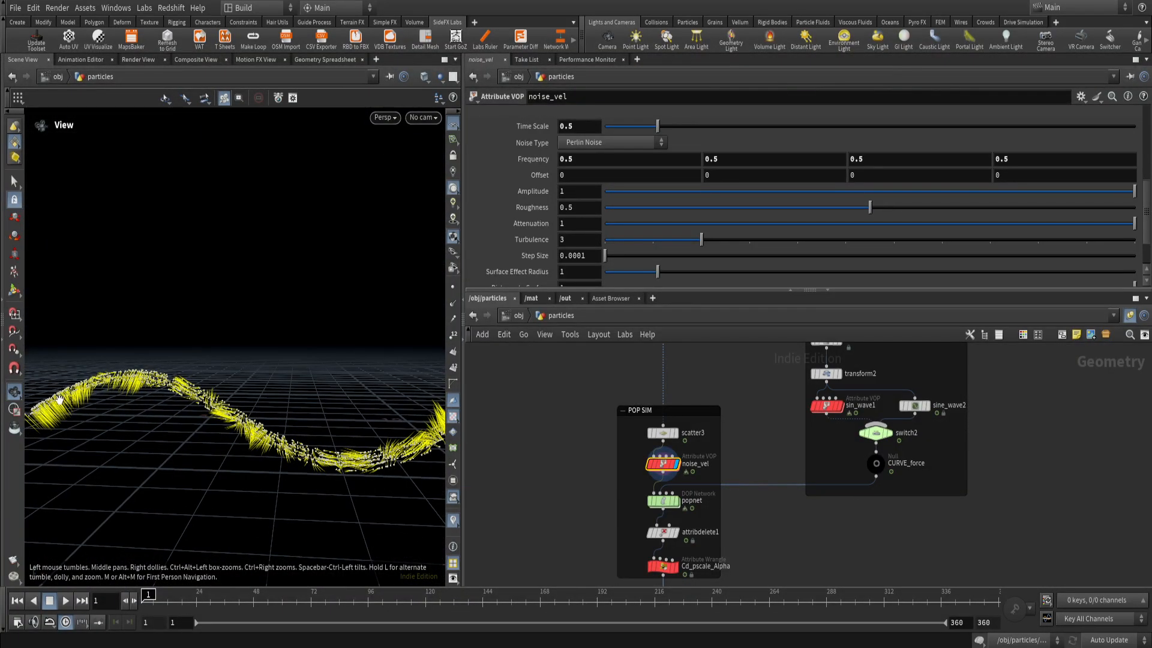
drag(187, 380, 279, 441)
middle_drag(280, 442, 210, 440)
Play the animation to watch the noise vectors change along the curve, and stop and rewind to frame 1.
click(65, 601)
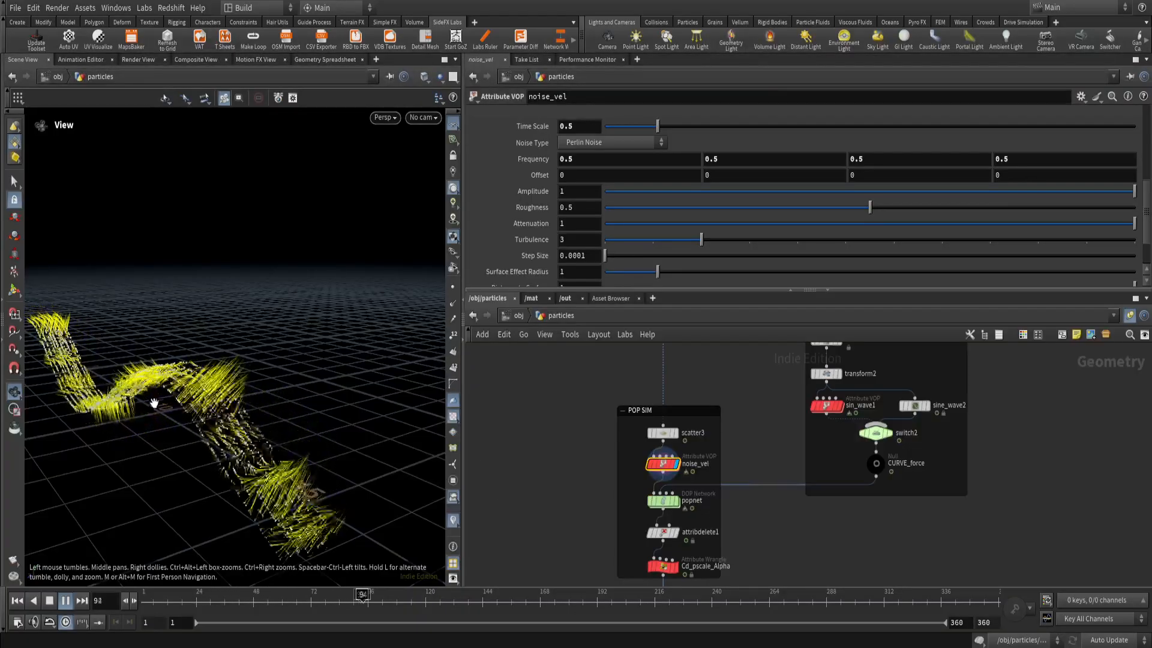
drag(155, 402, 192, 368)
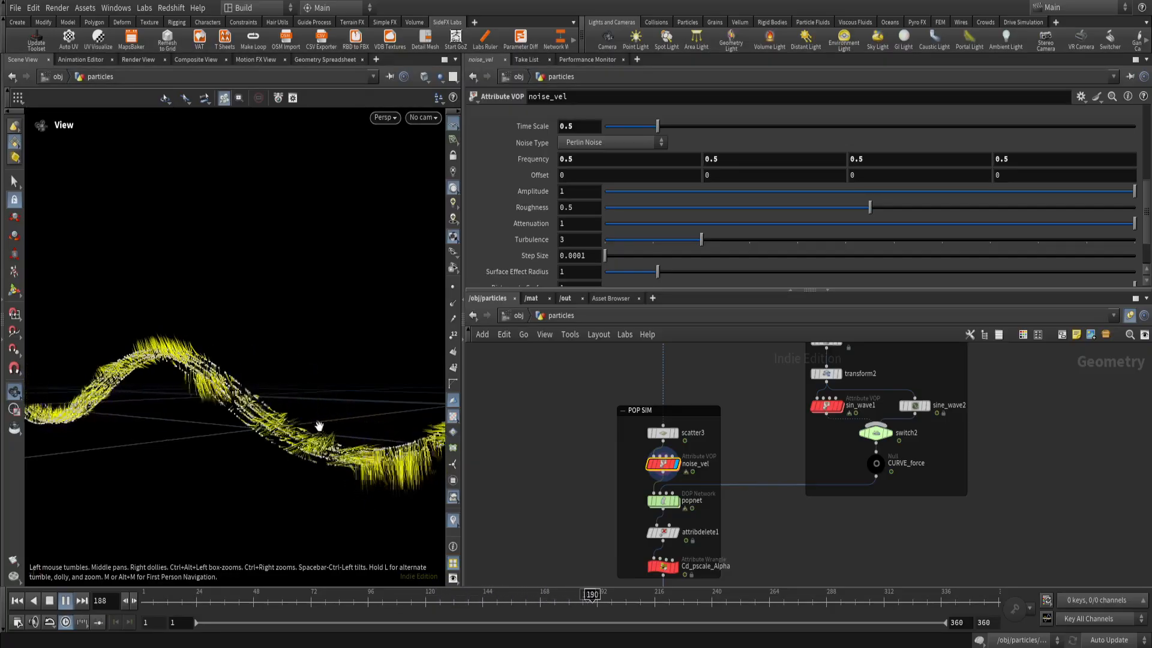
drag(311, 462, 255, 504)
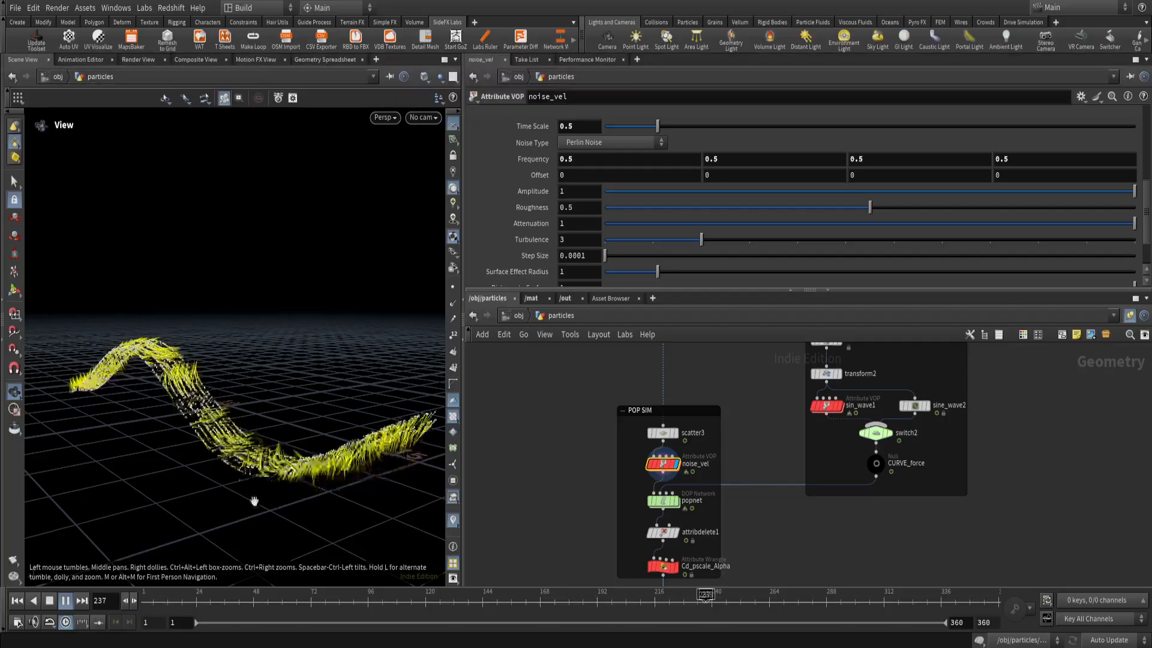
click(67, 601)
click(15, 603)
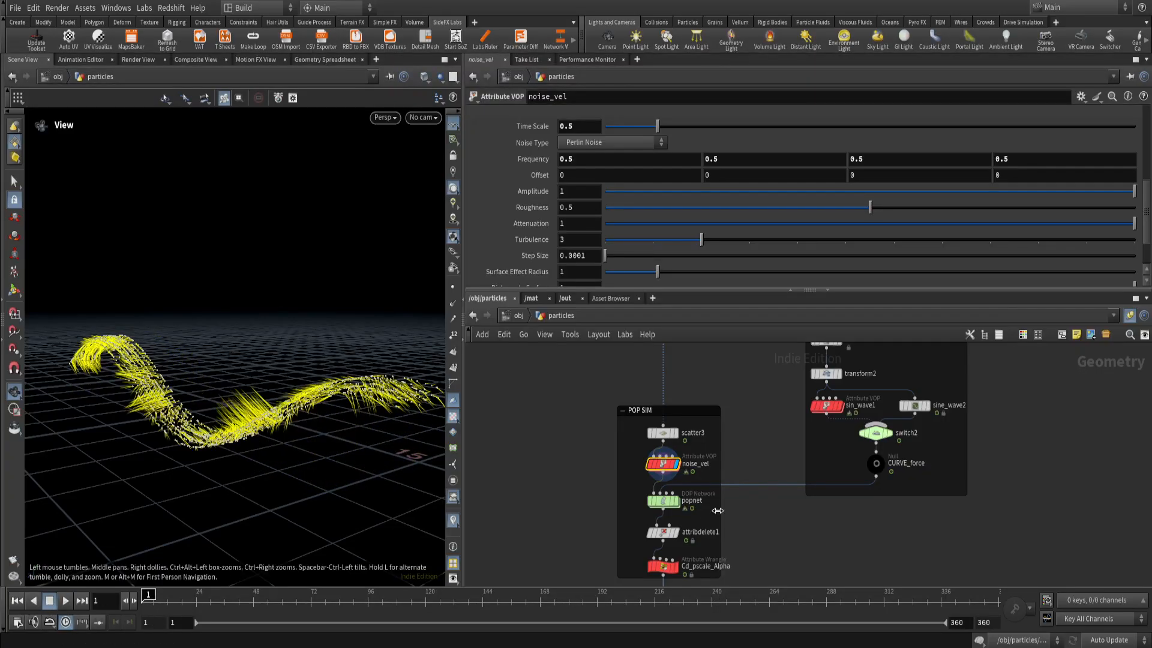
Turn off the v attribute visualization and play the particle simulation with popnet displayed, inspecting it from several angles.
click(638, 463)
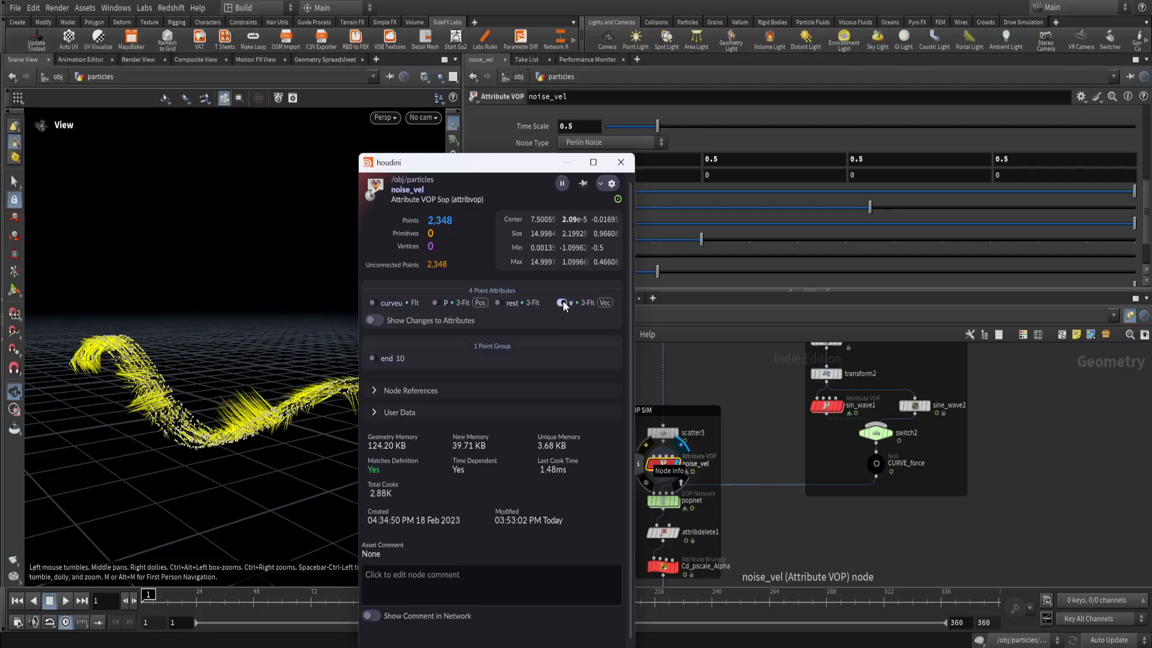
click(676, 501)
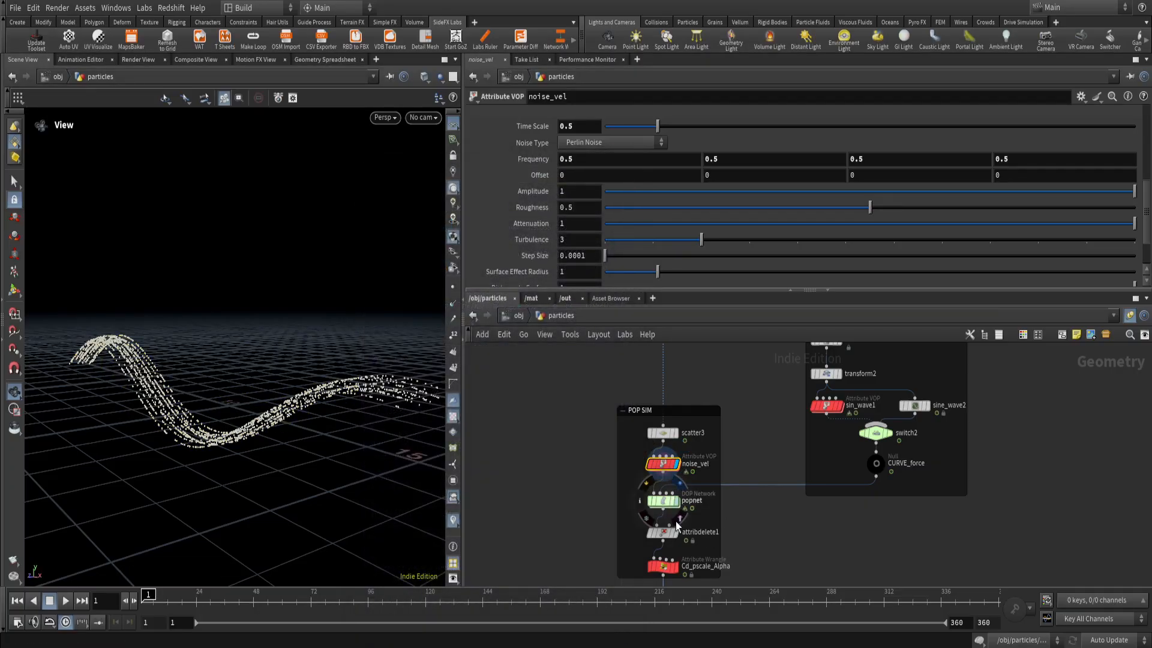
click(66, 601)
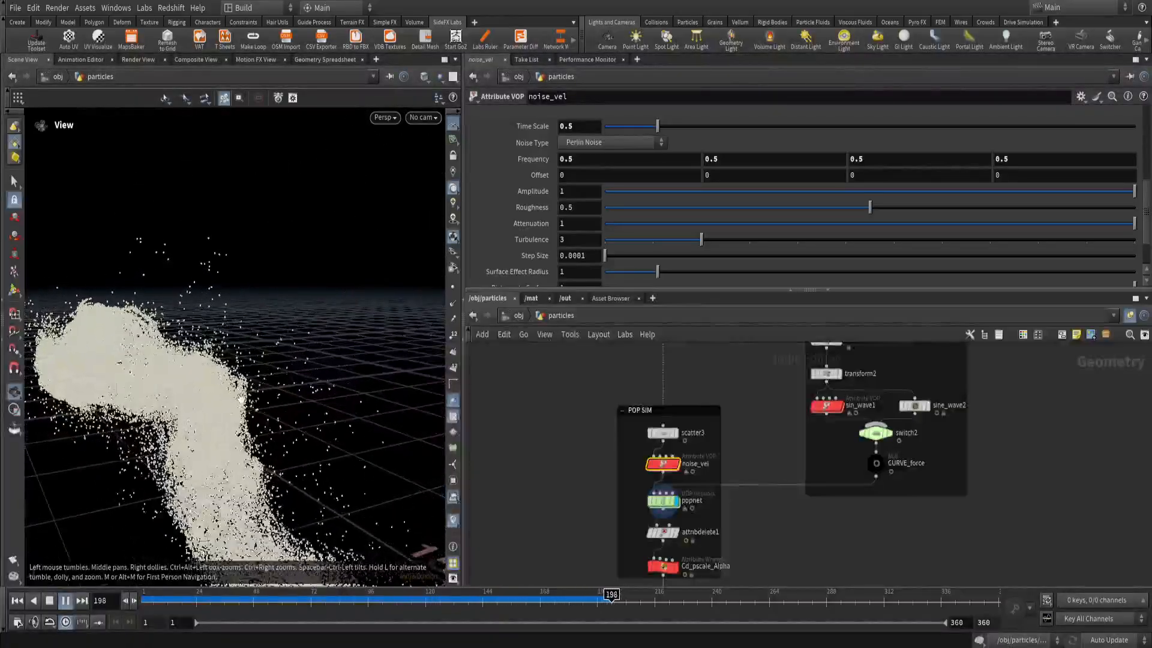
drag(206, 404, 252, 426)
drag(165, 432, 224, 407)
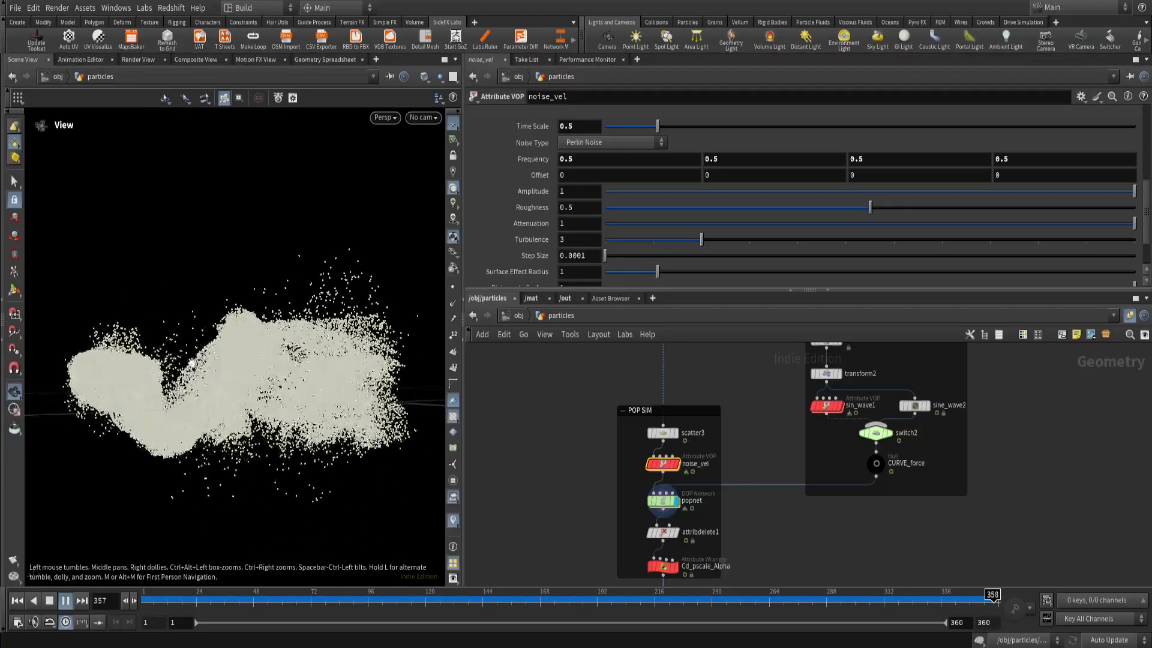
drag(306, 435, 307, 481)
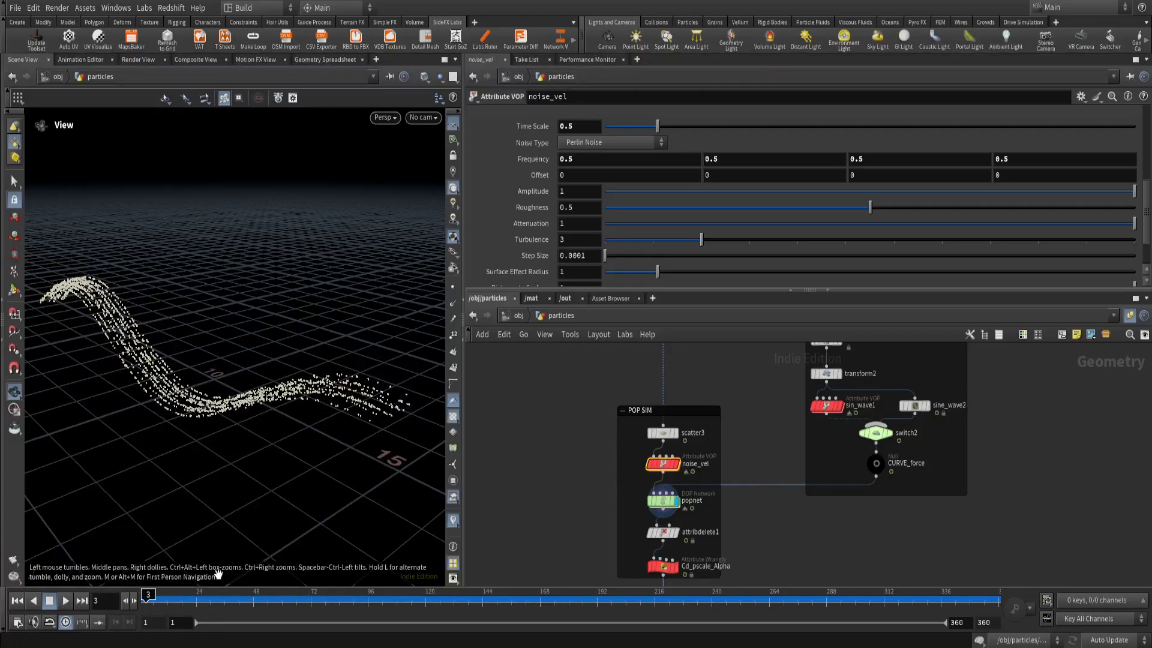
Display attribdelete1 below popnet and examine its Point Attributes pattern, leaving the leading * in place.
middle_drag(634, 532, 539, 472)
scroll(540, 470, up, 1)
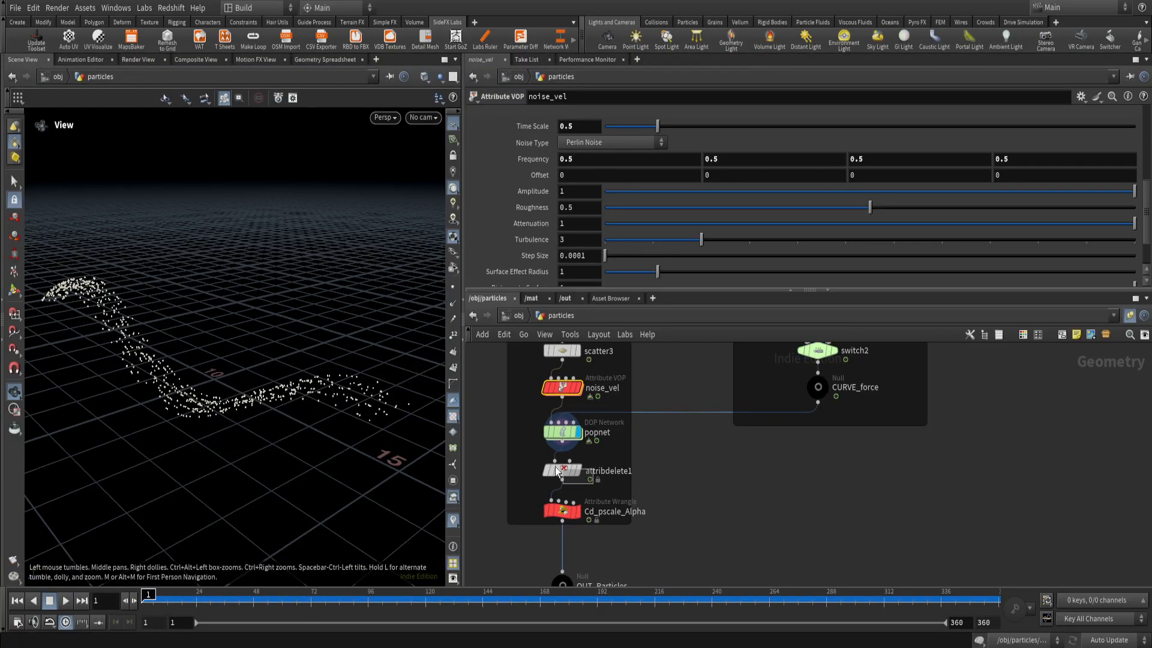
click(540, 466)
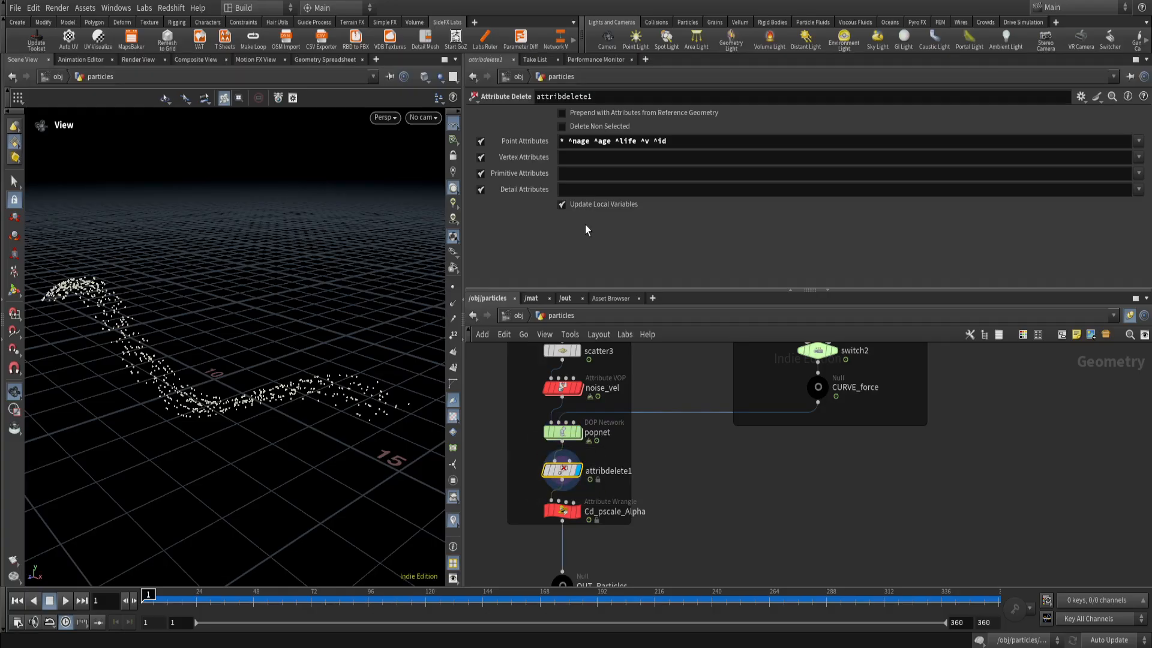
click(564, 142)
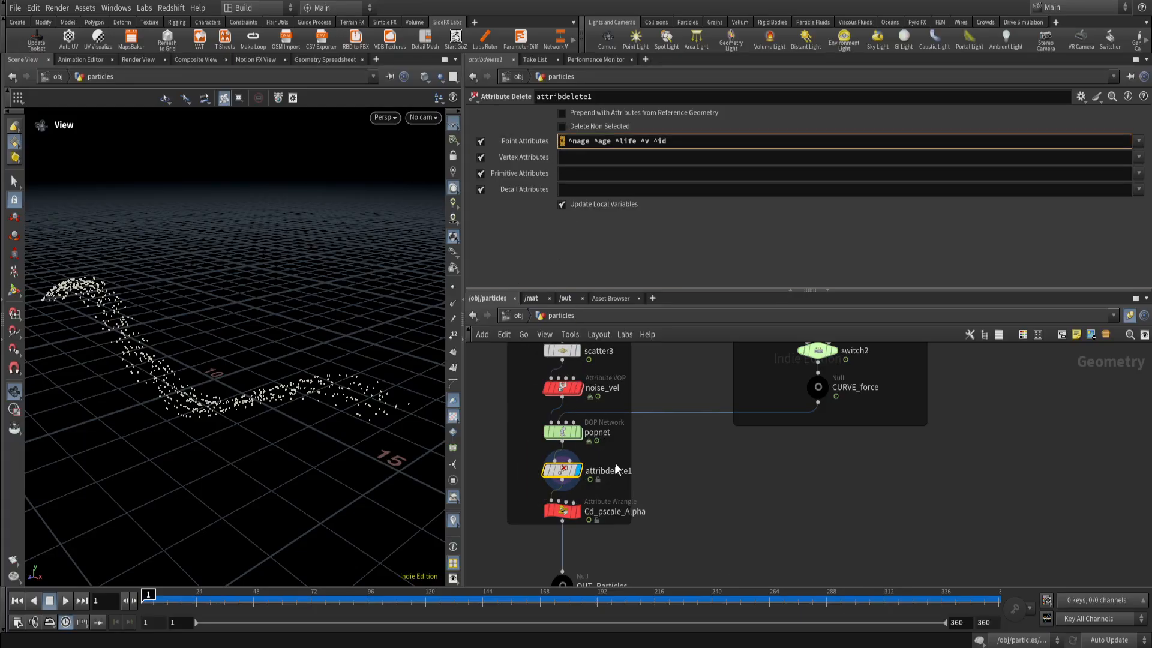
text(*)
key(Return)
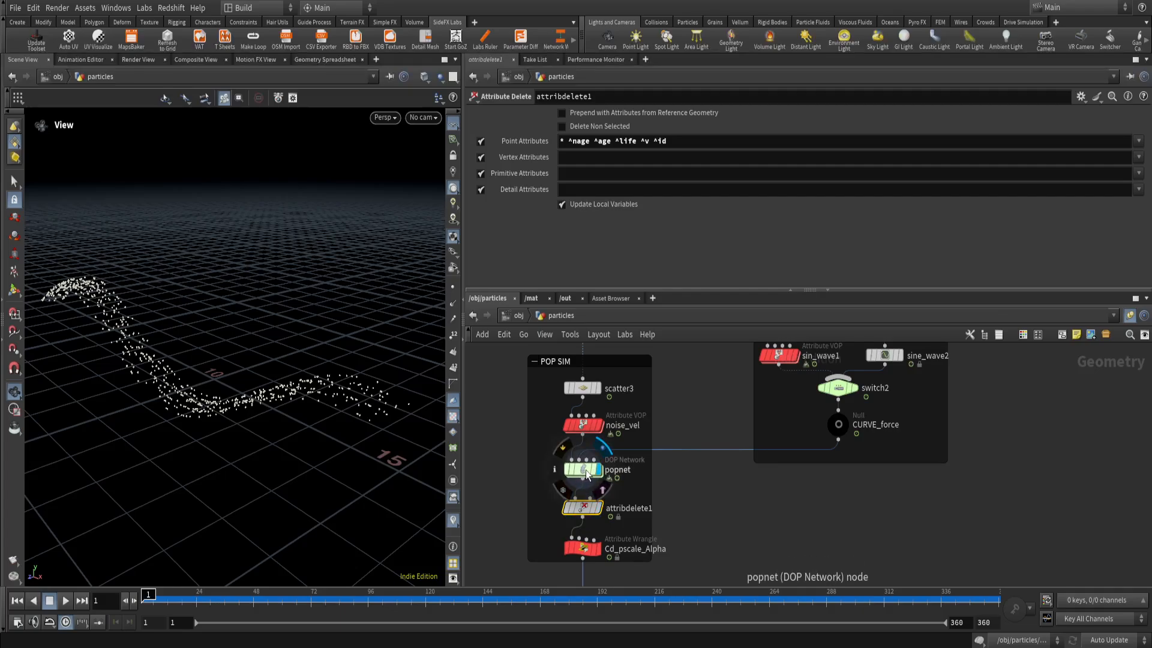
Check popnet's parameters and node information, and return to attribdelete1 to highlight nage in its Point Attributes pattern.
click(585, 470)
middle_click(585, 469)
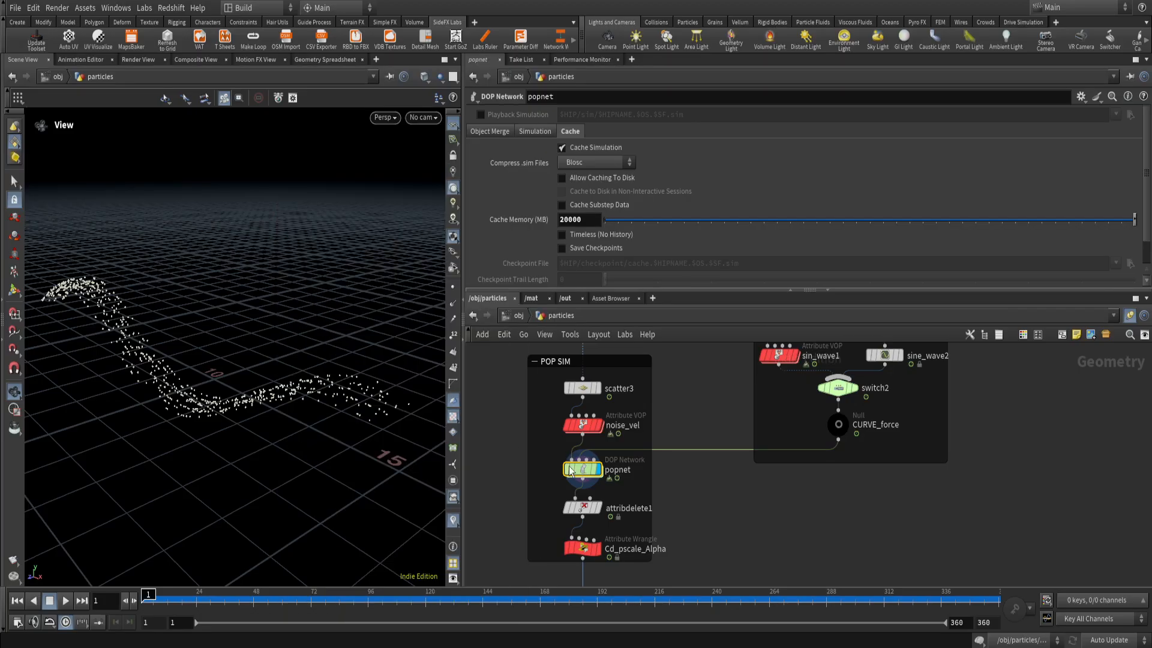
click(590, 507)
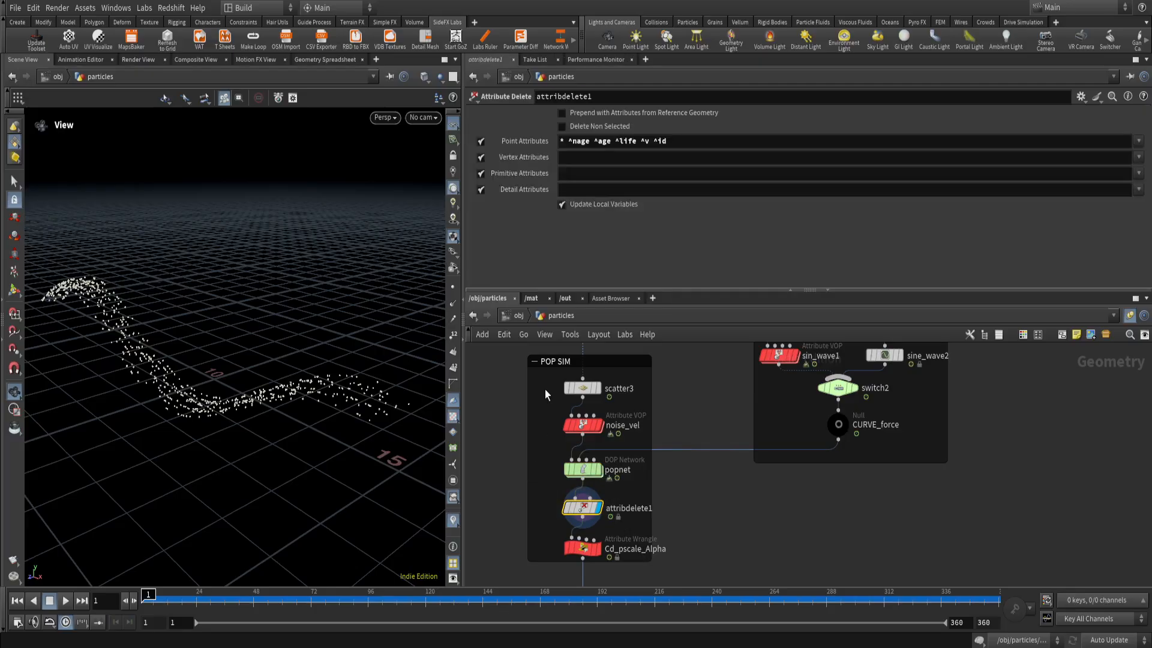
double_click(572, 142)
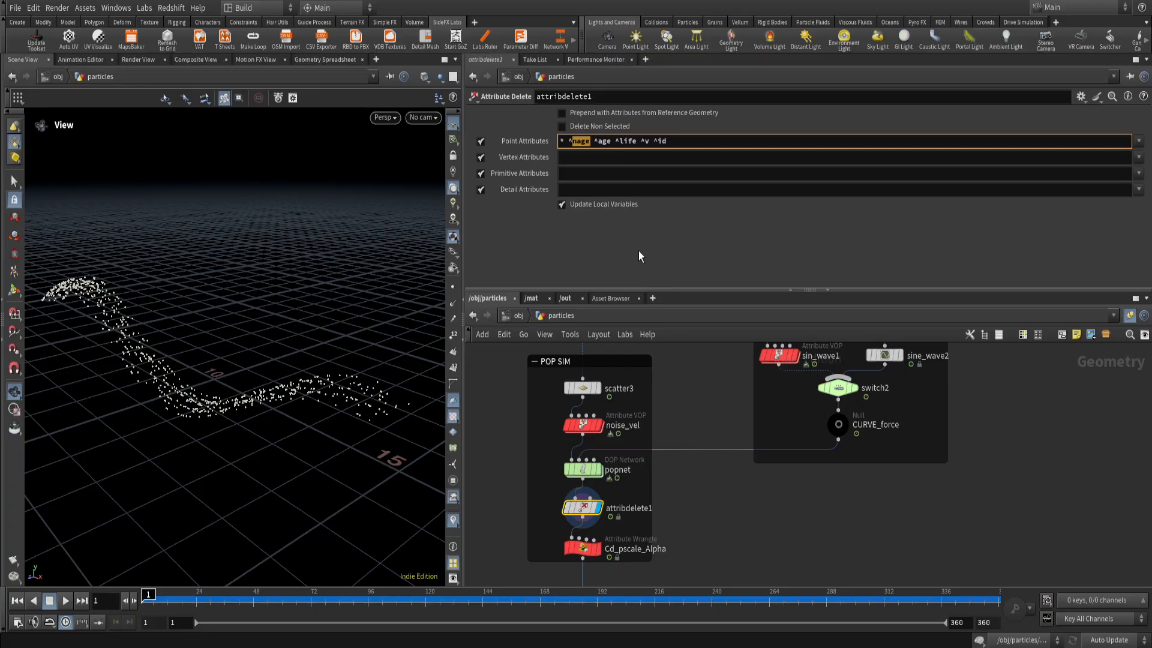
Examine the ^age, ^life, ^v and ^id entries in attribdelete1's Point Attributes pattern, leaving the pattern as it is.
drag(594, 141, 637, 145)
drag(594, 143, 668, 142)
click(656, 140)
click(665, 466)
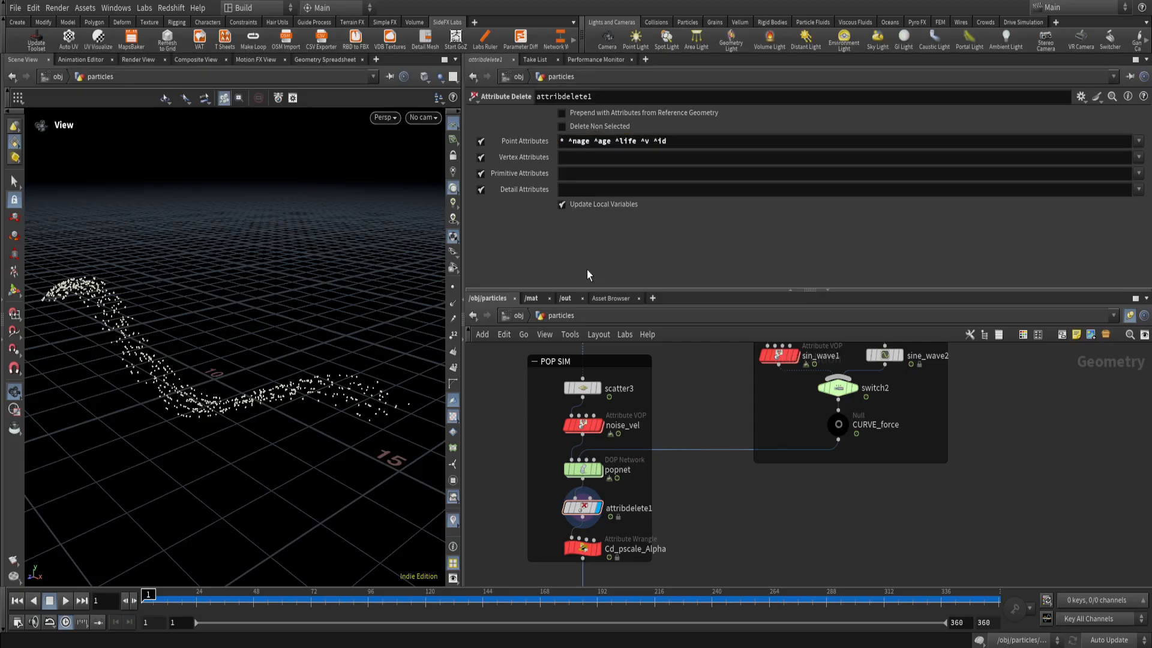
scroll(245, 400, up, 1)
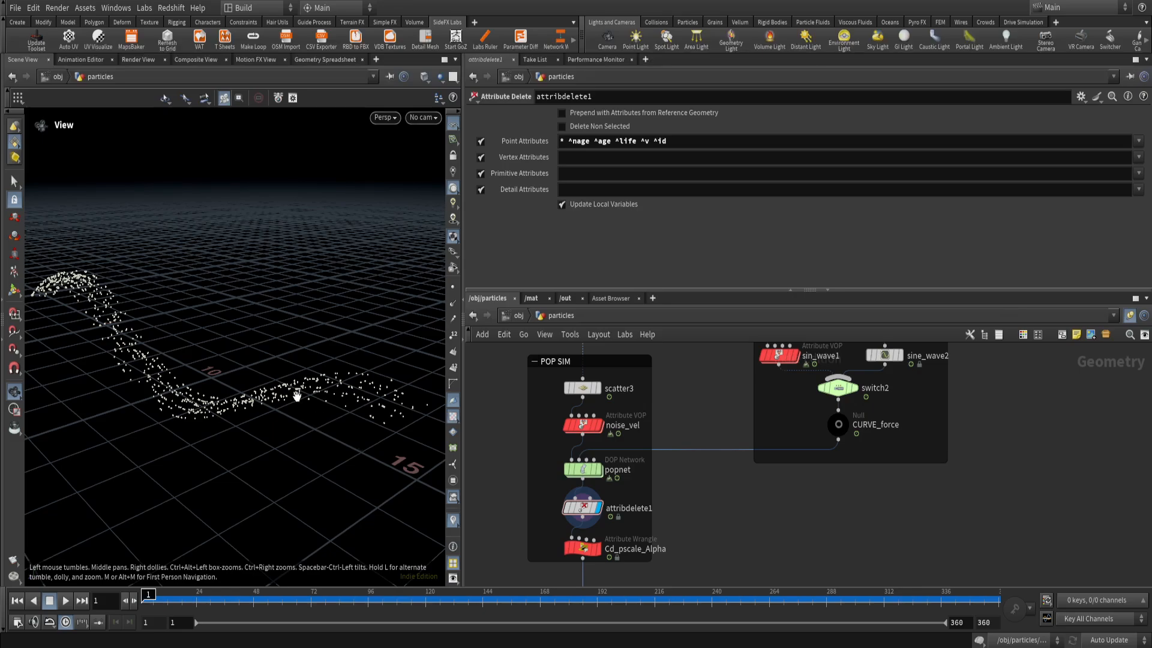
Display the Cd_pscale_Alpha wrangle and examine the rscale, n_age and color variable declarations in its VEXpression.
middle_drag(602, 528, 574, 456)
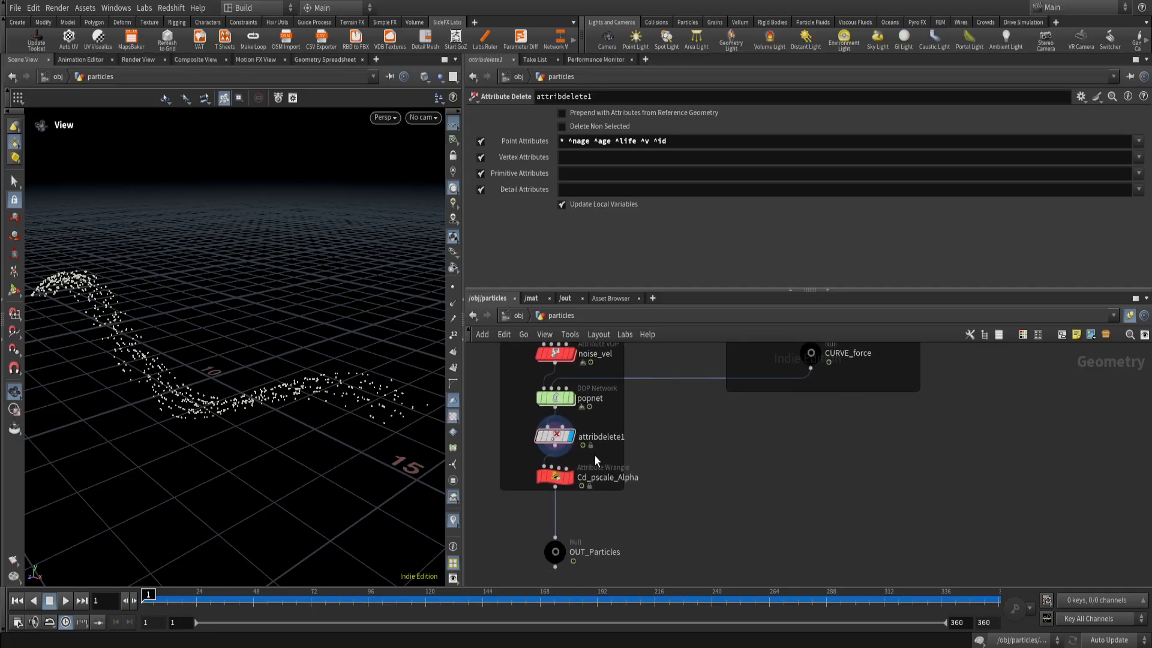
click(555, 476)
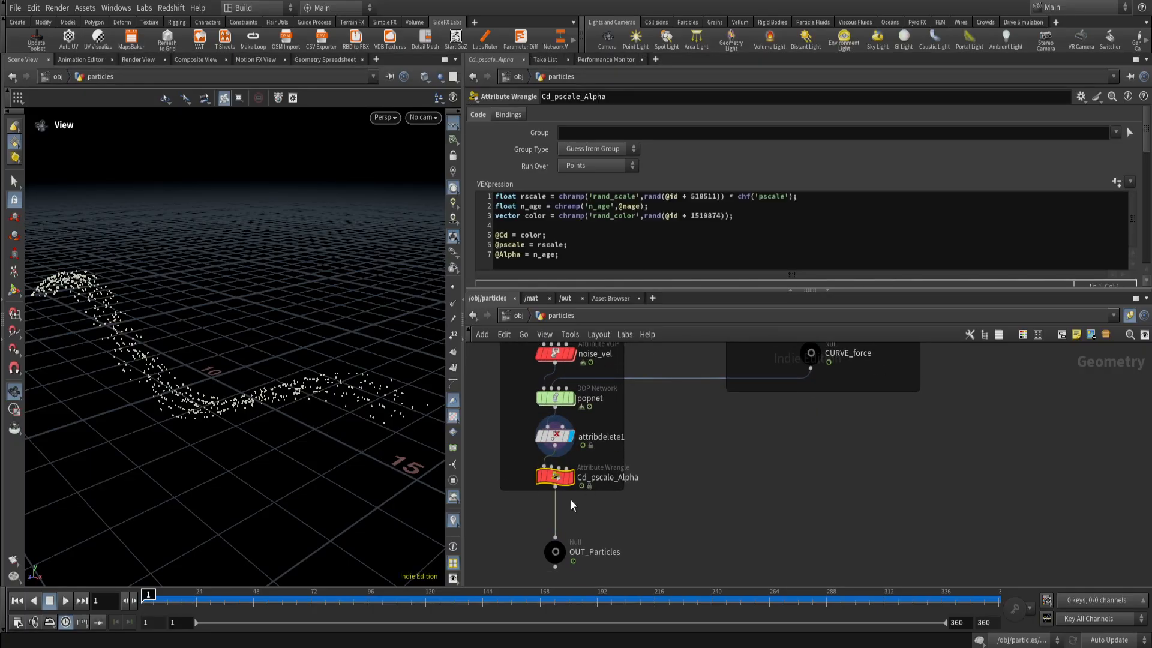
click(570, 476)
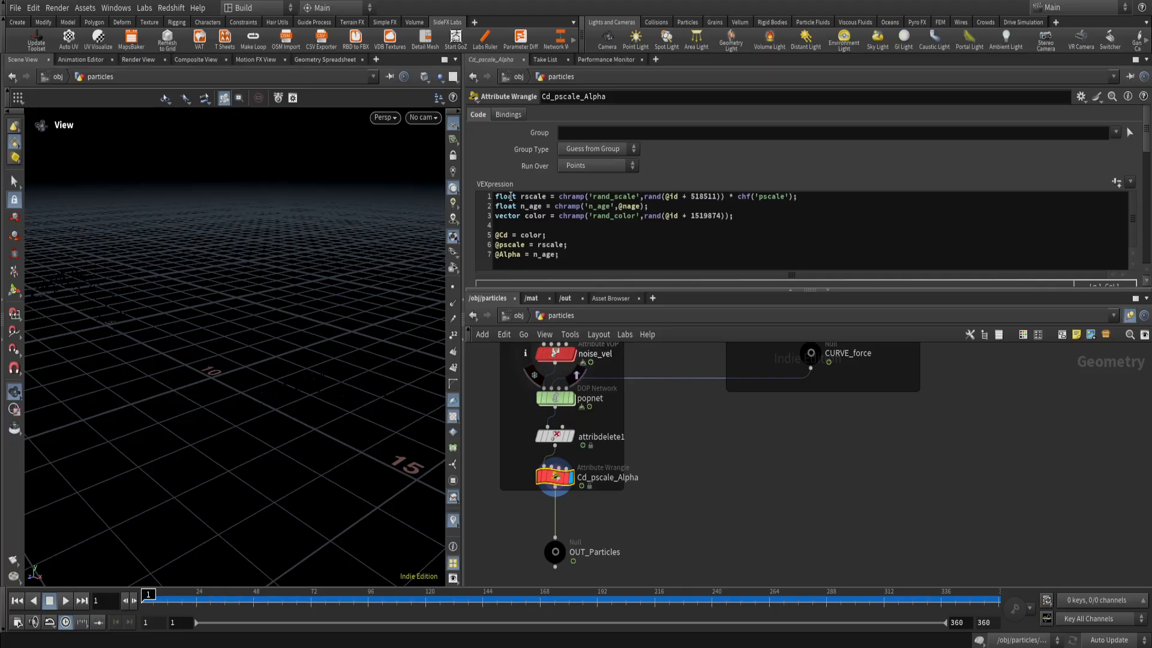
drag(519, 197, 541, 208)
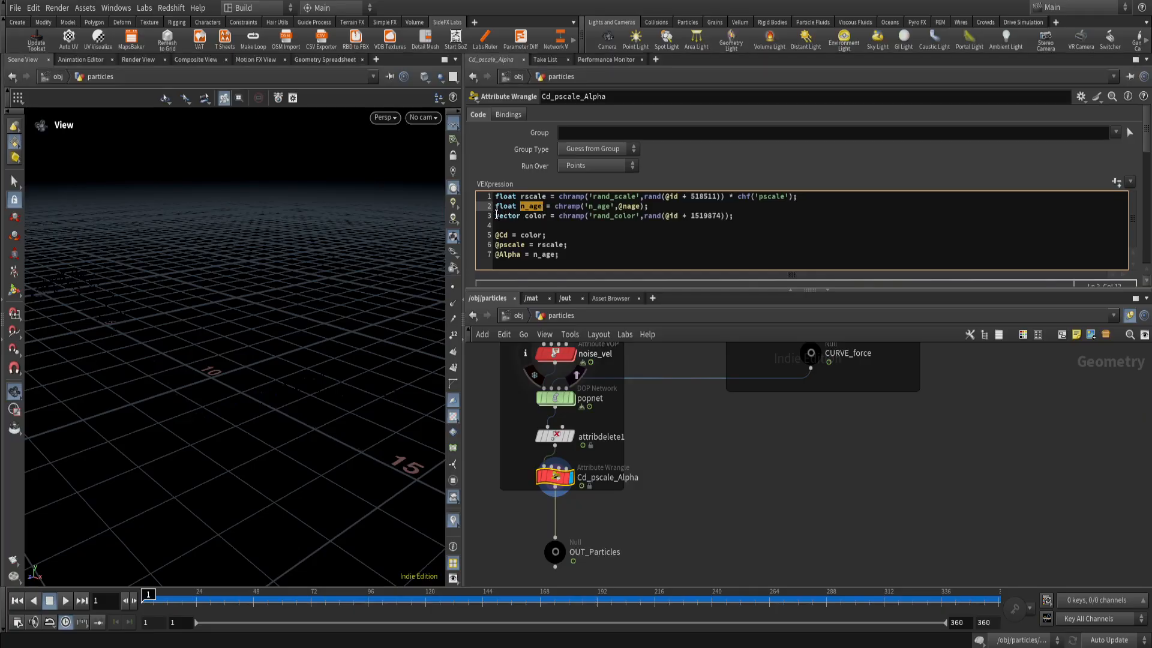
drag(498, 215, 545, 220)
click(545, 217)
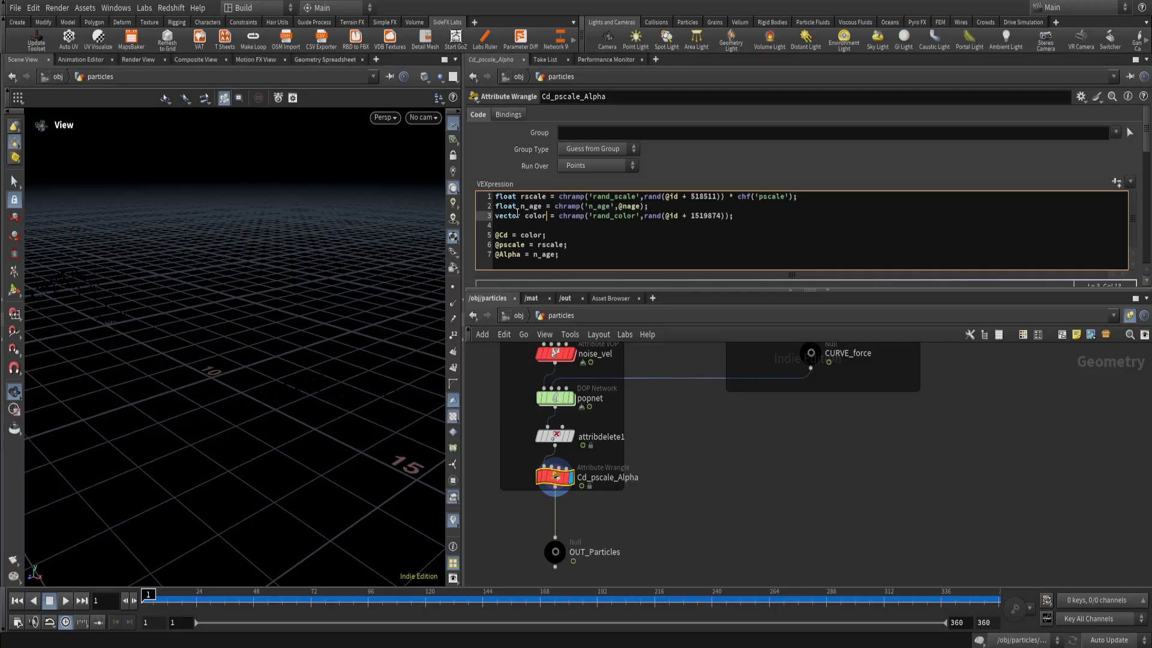
click(568, 197)
click(564, 197)
drag(559, 197, 566, 197)
double_click(672, 216)
double_click(696, 216)
mouse_move(716, 196)
mouse_down()
mouse_move(691, 197)
mouse_move(717, 199)
mouse_up()
click(691, 215)
click(698, 216)
drag(643, 196, 718, 200)
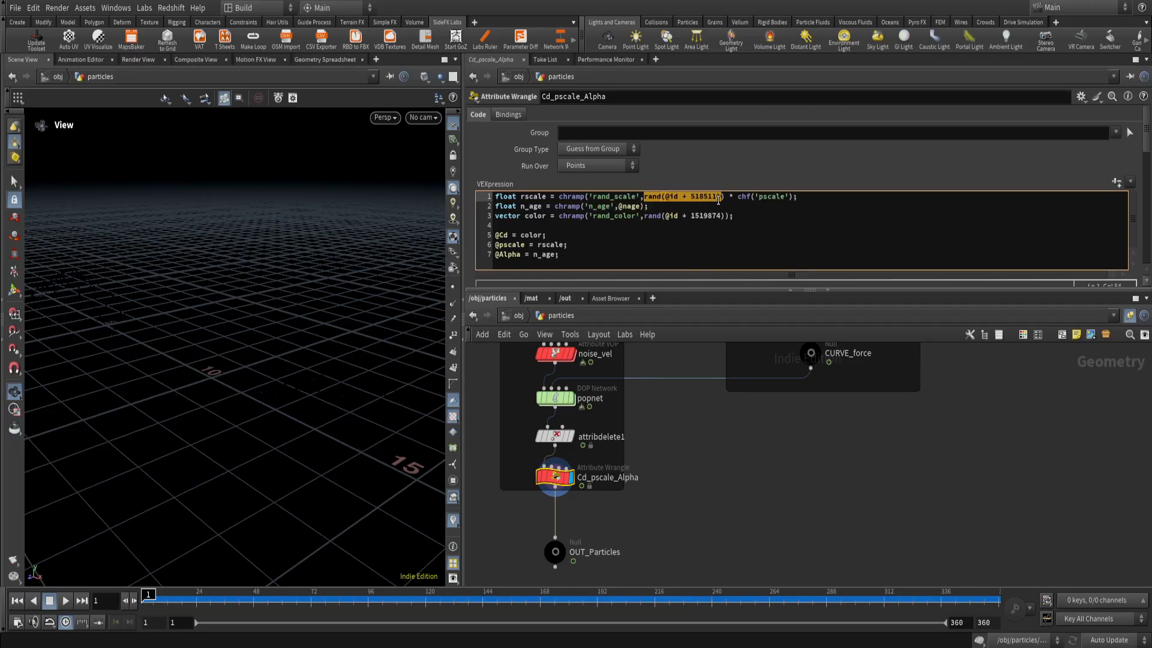
drag(645, 216, 727, 216)
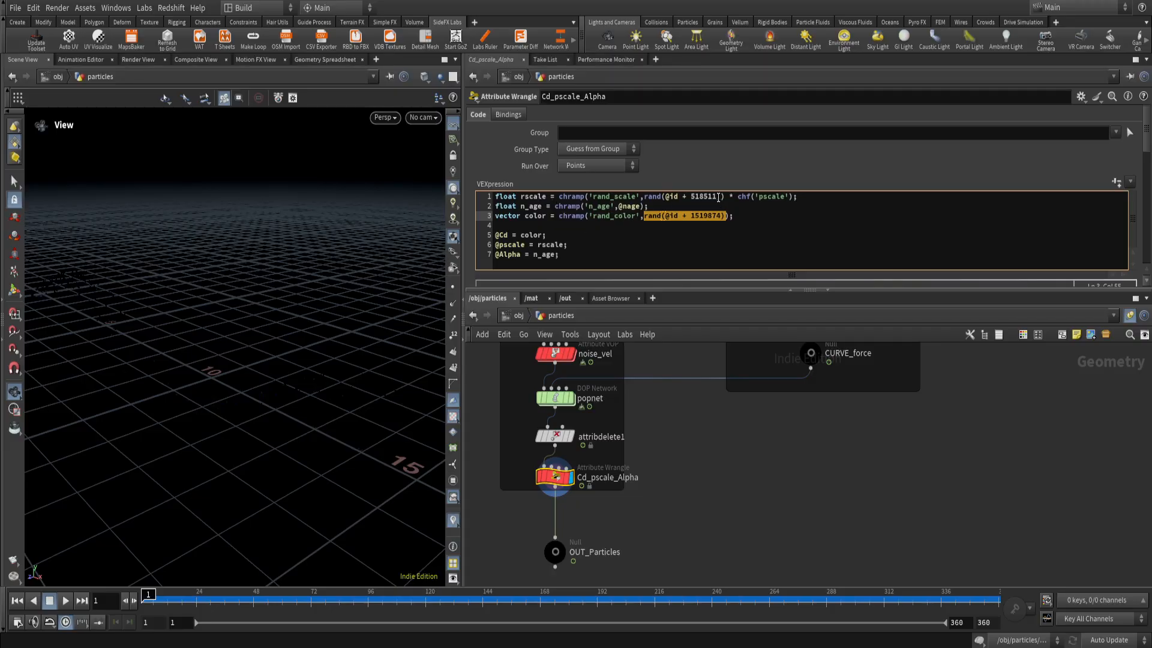
Examine the n_age line's chramp arguments and highlight the three variable declarations together.
drag(722, 197, 580, 206)
click(614, 196)
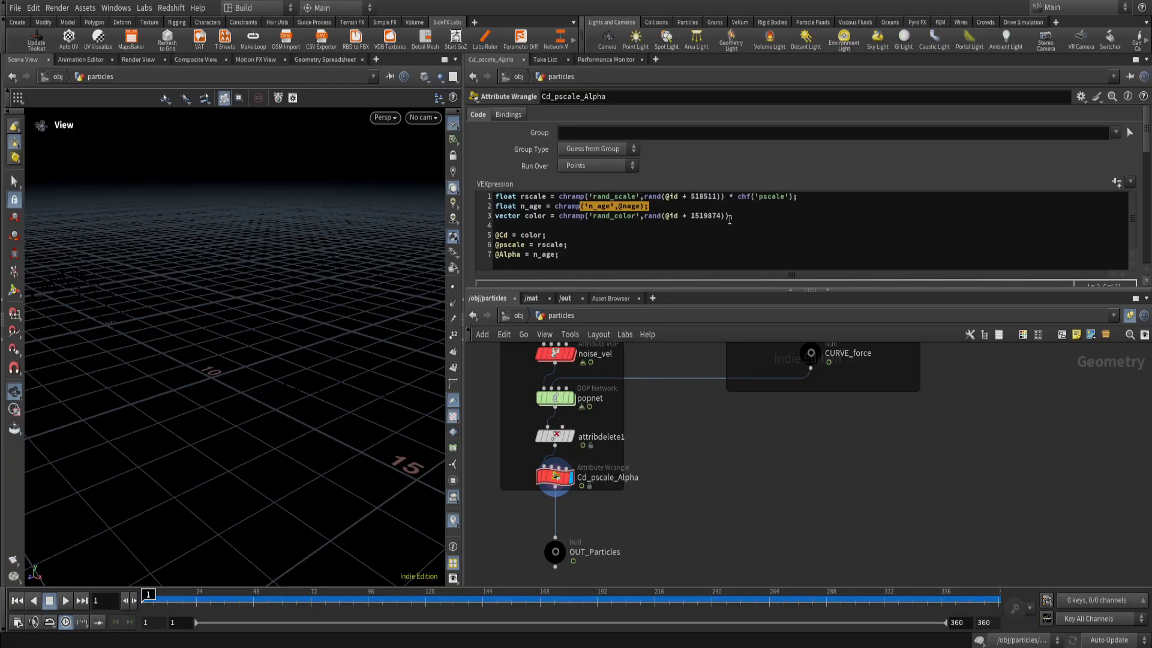
drag(729, 219, 493, 196)
click(544, 234)
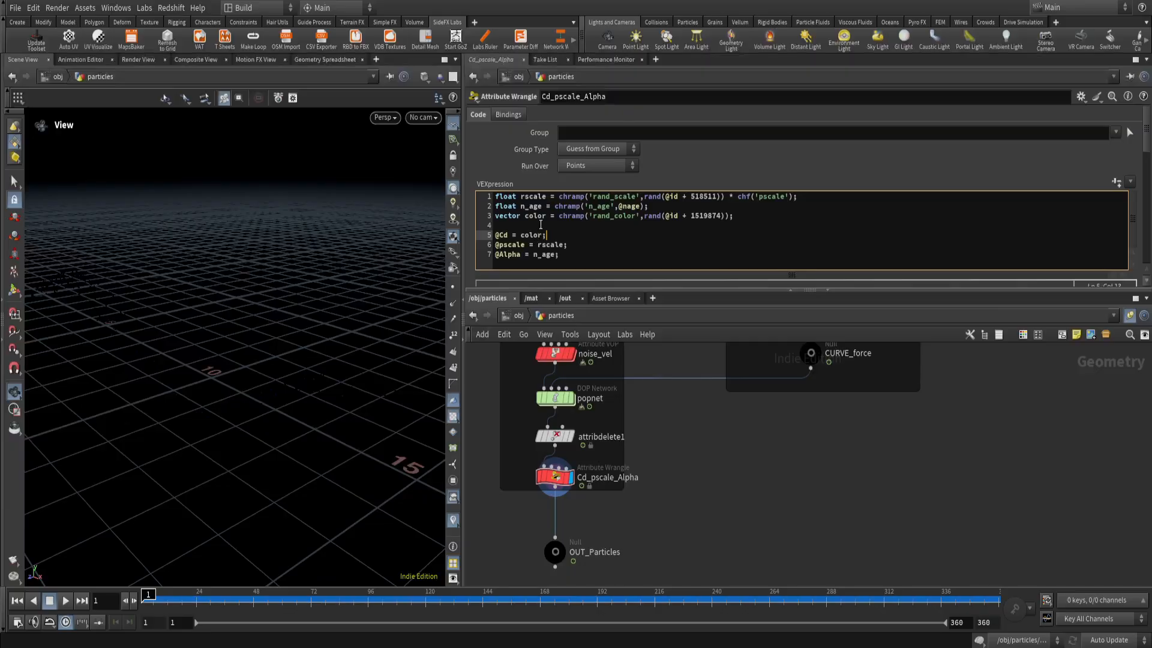
drag(496, 235, 540, 246)
double_click(541, 246)
drag(495, 255, 518, 259)
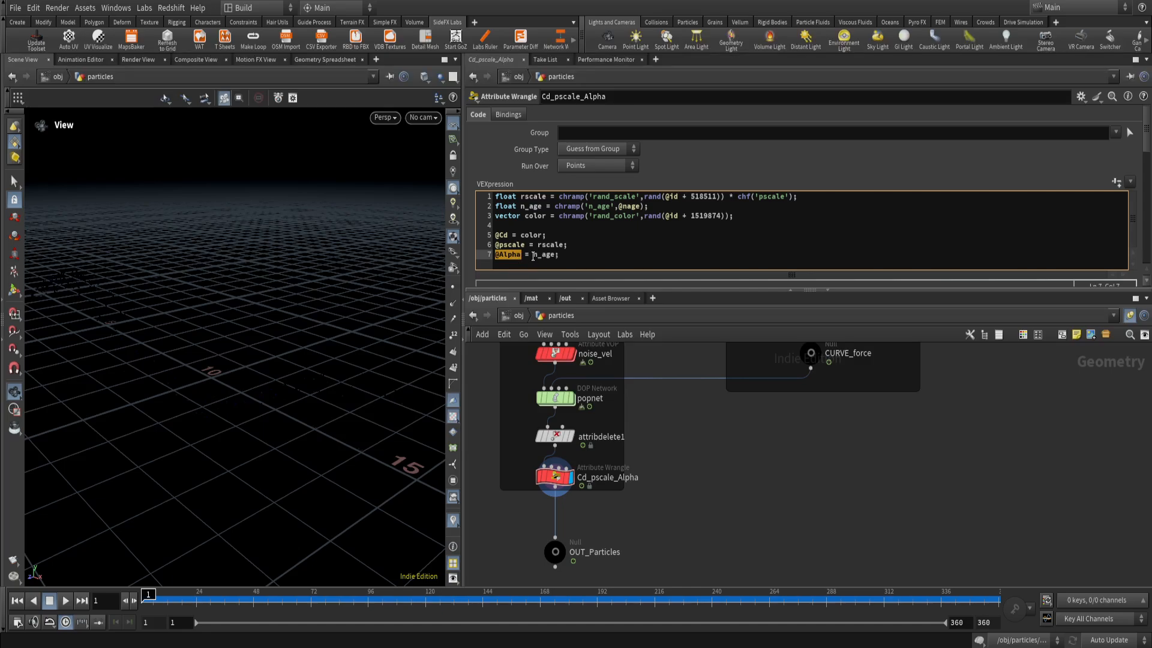
drag(532, 257, 550, 260)
Examine the wrangle's Pscale value with the Rand Scale and N Age ramps, checking the first frames of particles in the viewport.
drag(1147, 145, 1148, 195)
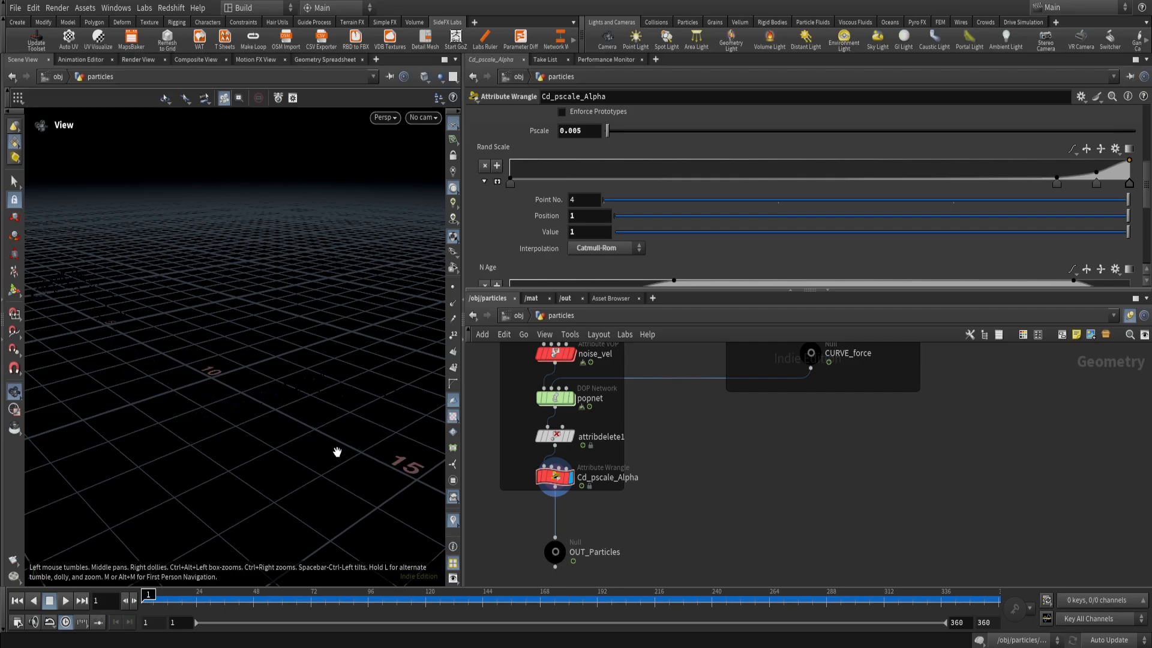
drag(337, 451, 249, 396)
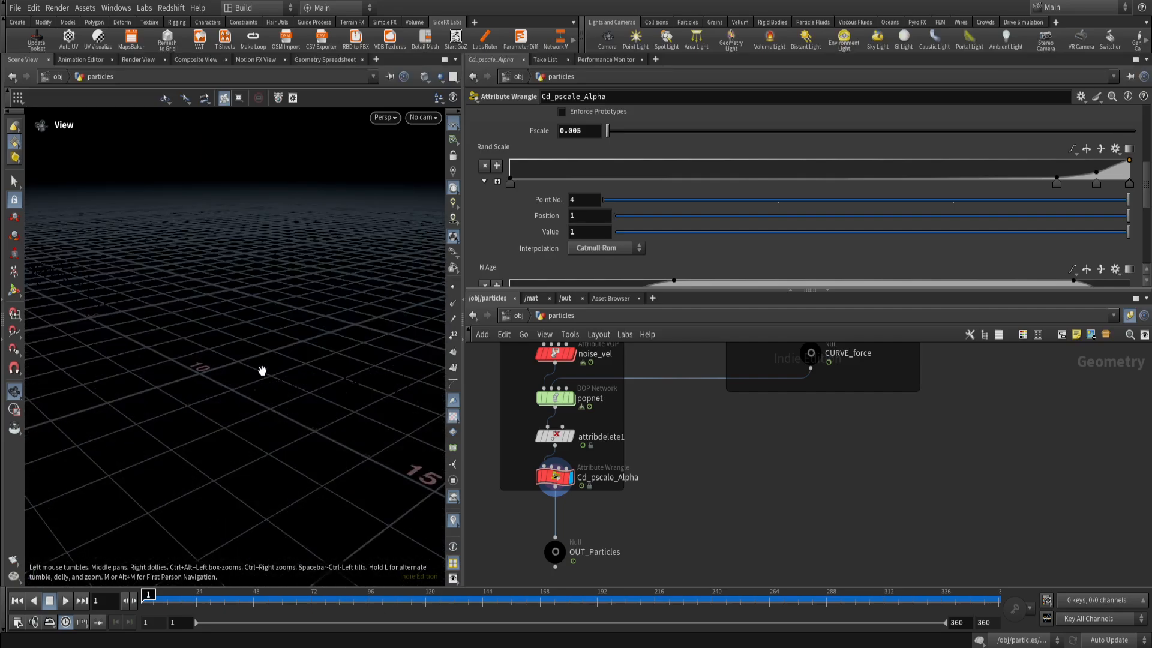
click(157, 600)
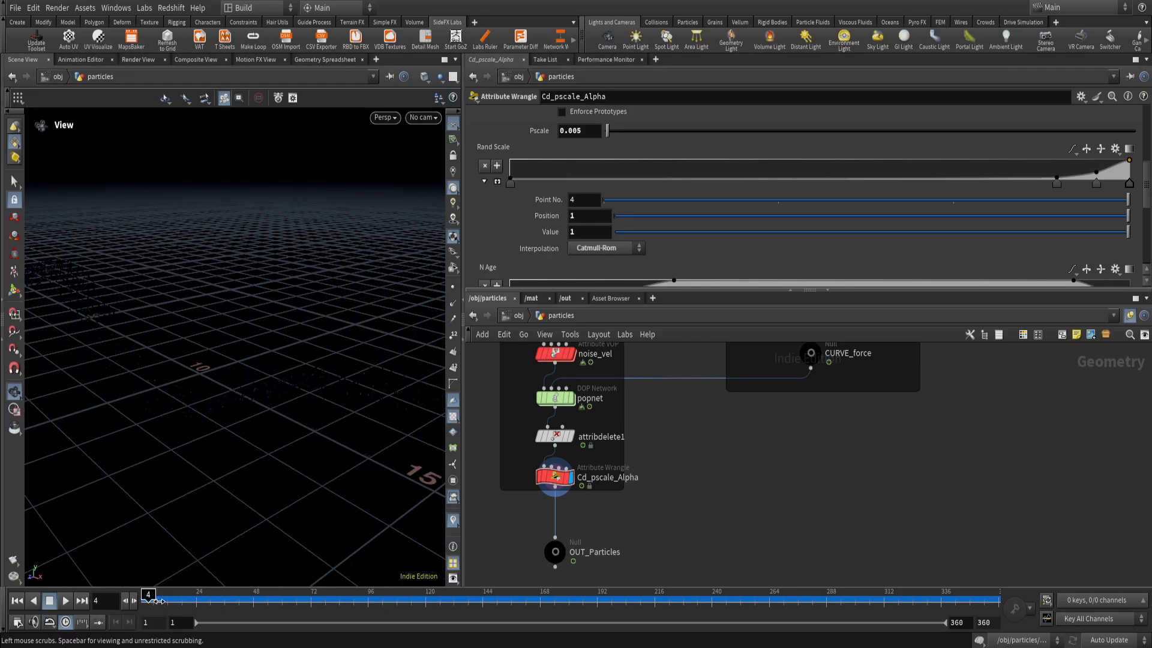
drag(158, 600, 123, 606)
scroll(283, 383, up, 3)
scroll(264, 405, down, 2)
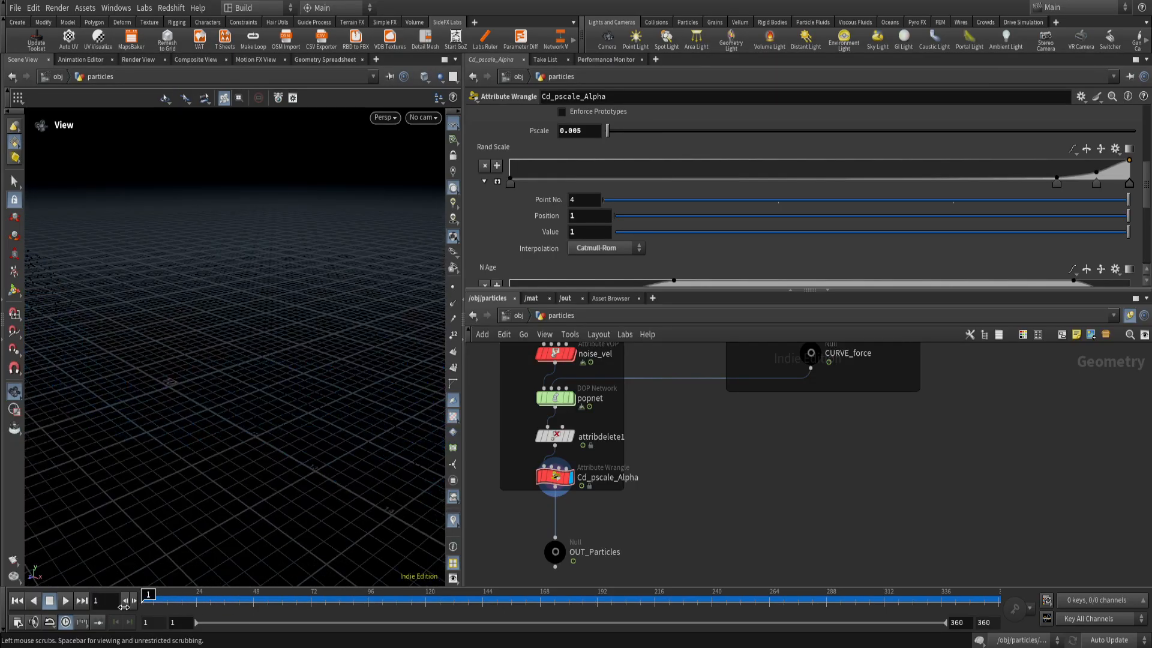
drag(164, 450, 268, 449)
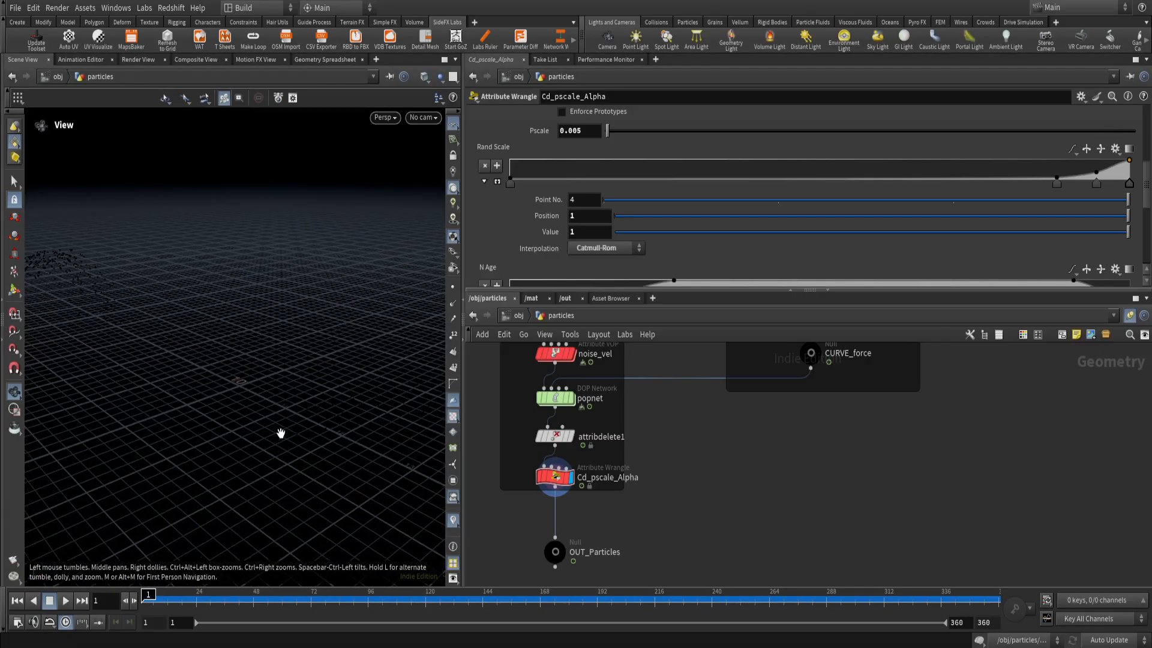
scroll(511, 214, down, 3)
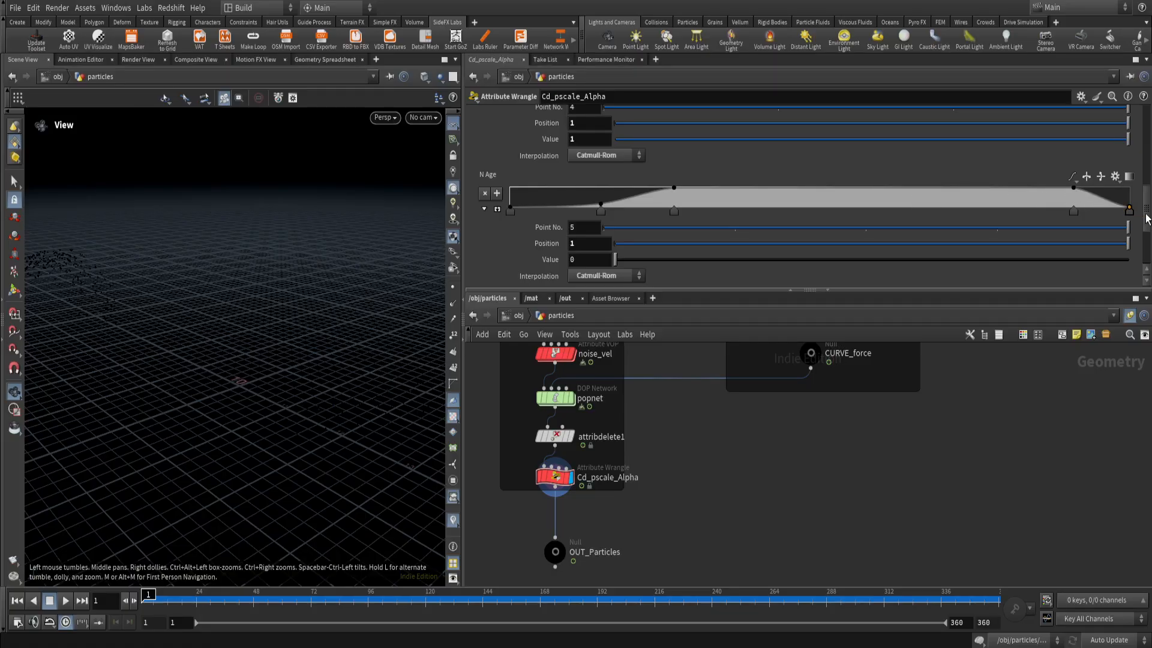
Play the coloured particle simulation, pause it, and scrub to frames 90, 116 and 108 while inspecting the particles up close.
click(65, 601)
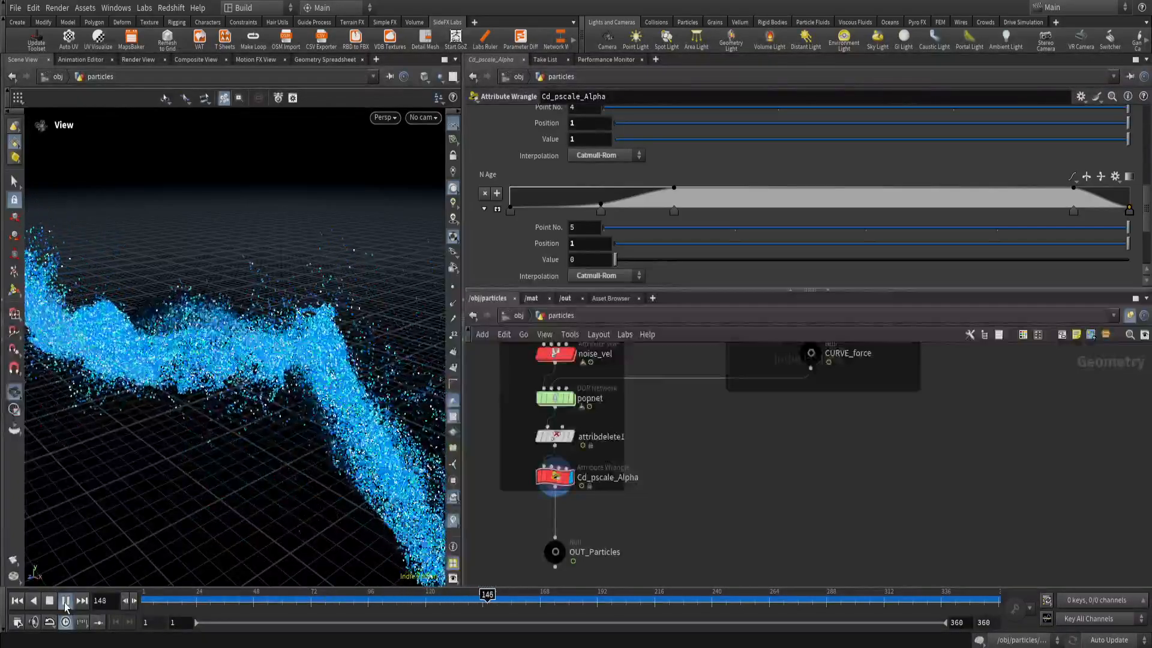
click(65, 600)
drag(487, 599, 353, 600)
drag(282, 475, 278, 453)
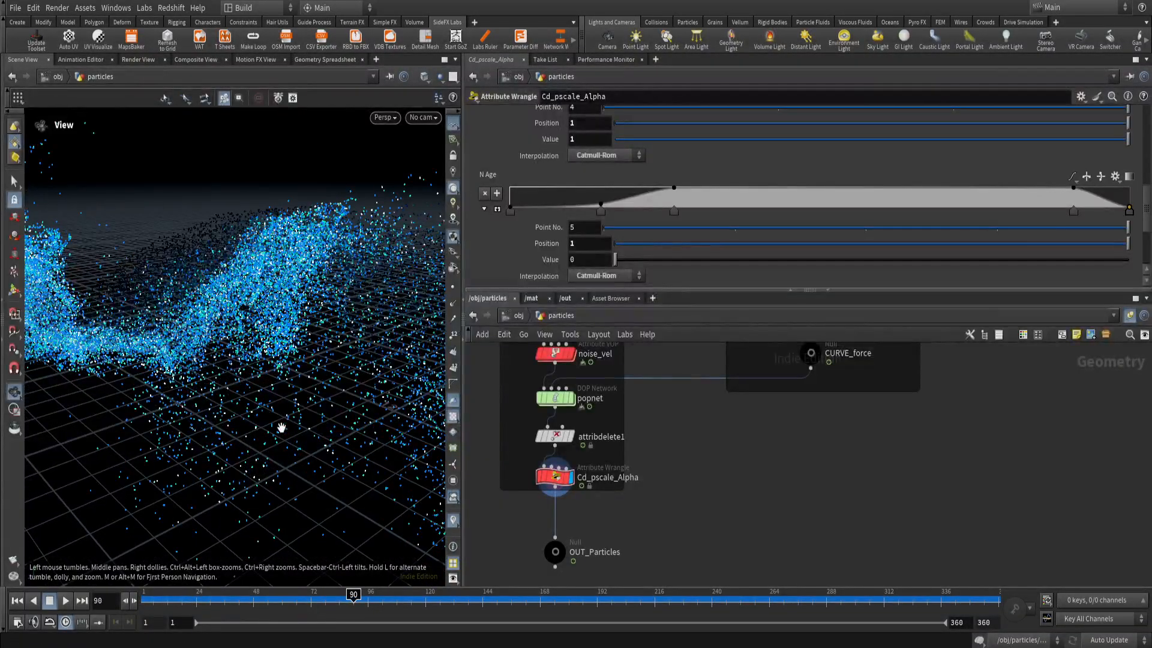
mouse_move(351, 600)
mouse_down()
mouse_move(170, 600)
mouse_move(370, 603)
mouse_up()
mouse_move(394, 607)
mouse_down()
mouse_move(426, 611)
mouse_move(416, 612)
mouse_up()
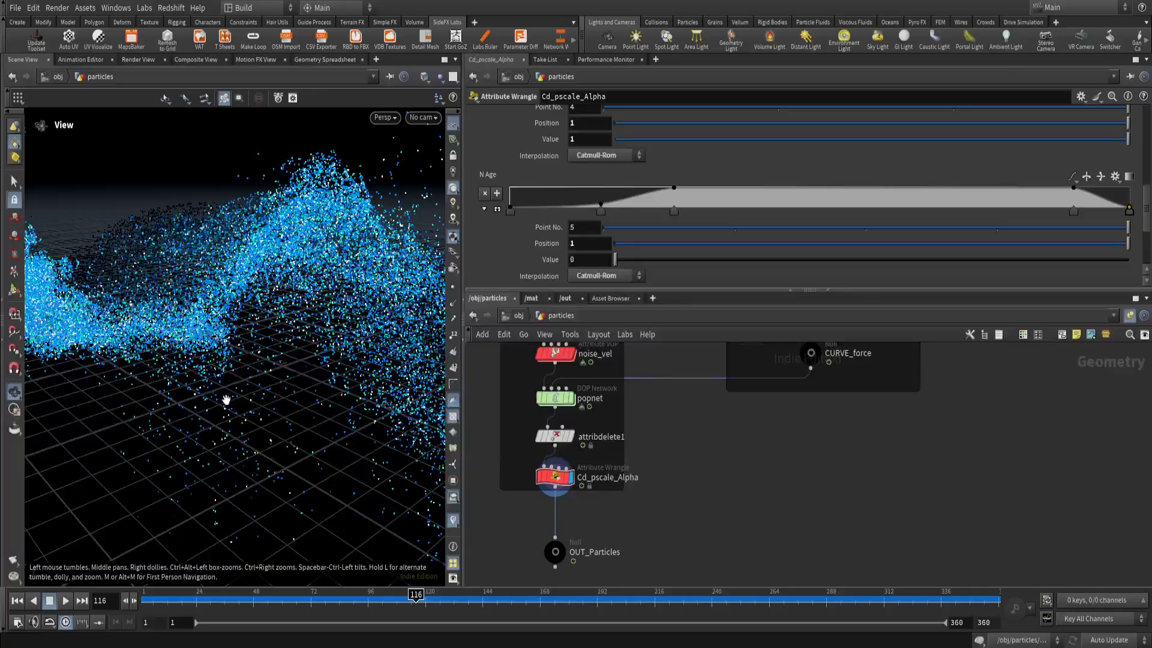
drag(226, 399, 228, 403)
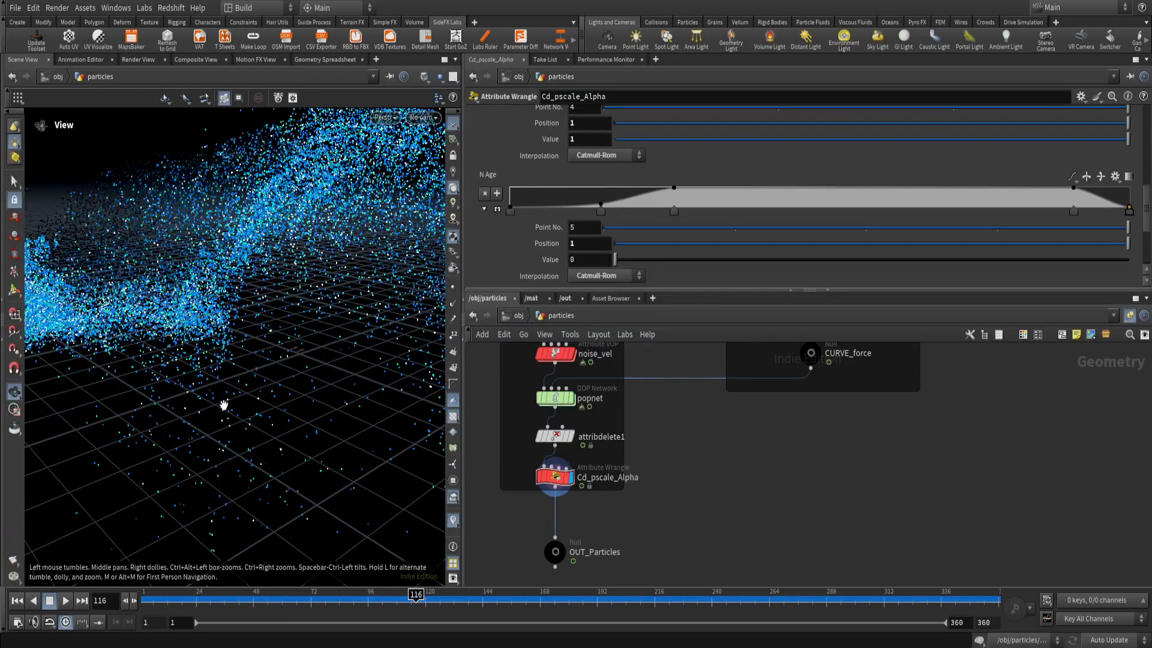
drag(419, 598, 396, 606)
scroll(270, 471, down, 4)
scroll(603, 465, down, 2)
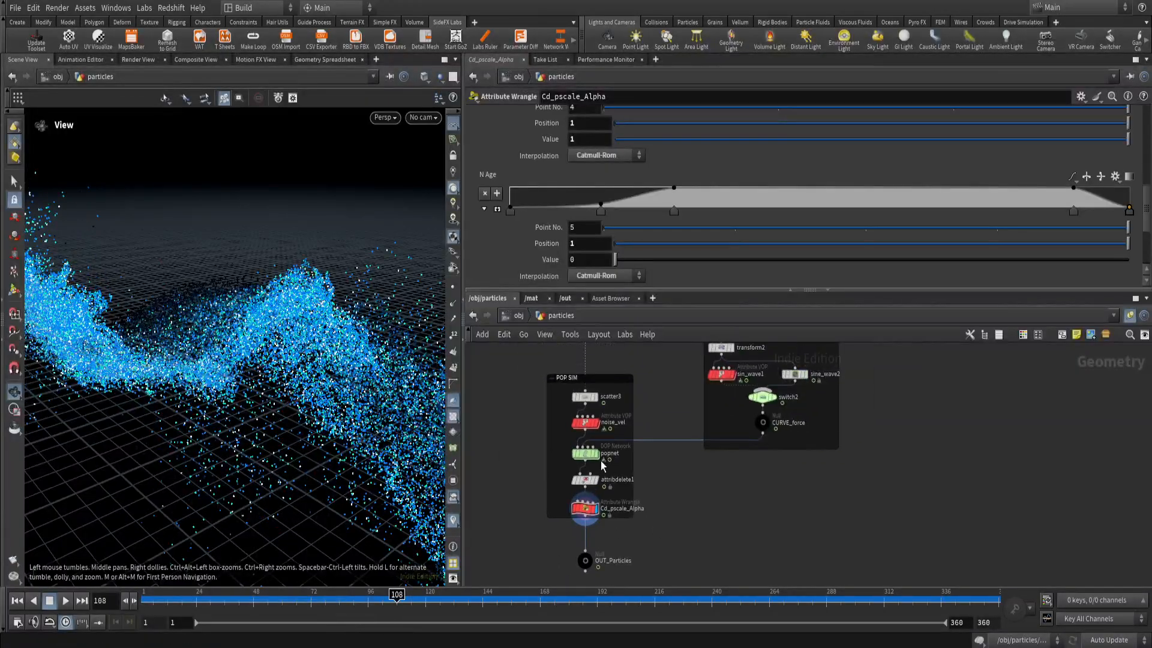
Compare the particles by displaying popnet, and switch the display back to Cd_pscale_Alpha.
click(598, 454)
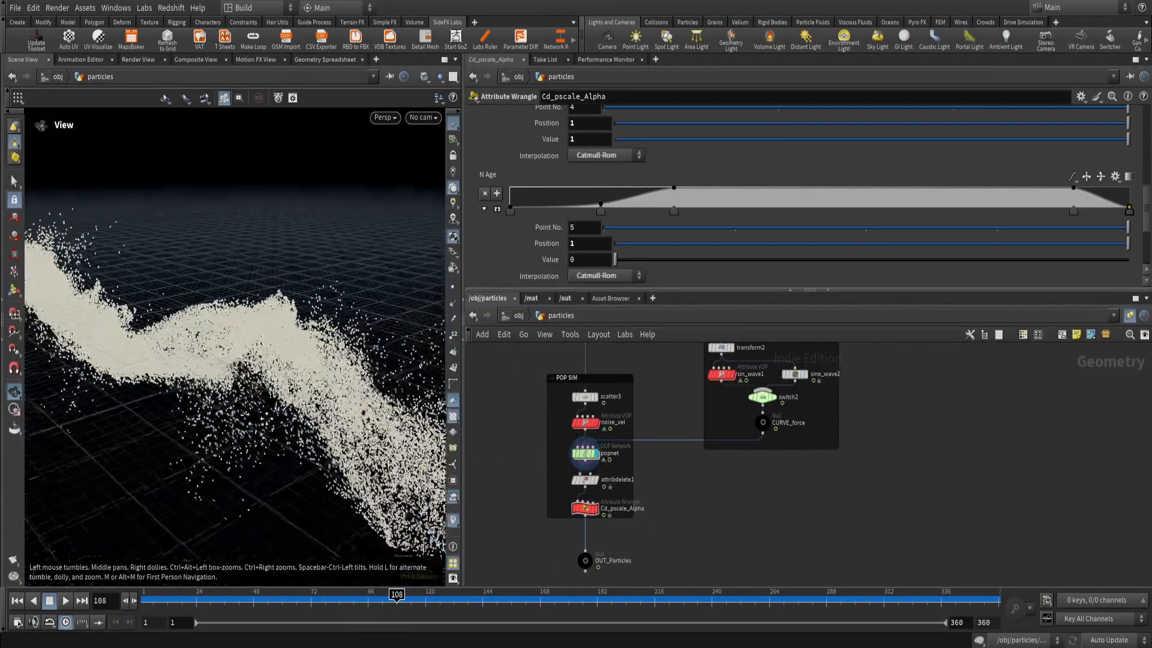
drag(265, 417, 239, 418)
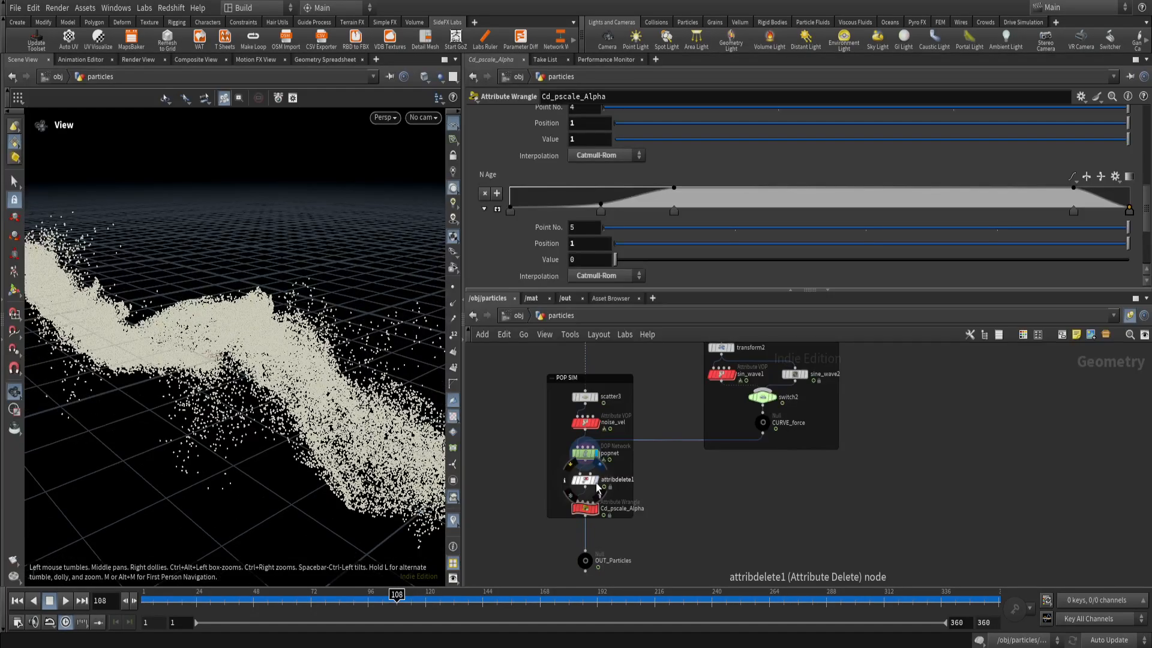
click(595, 509)
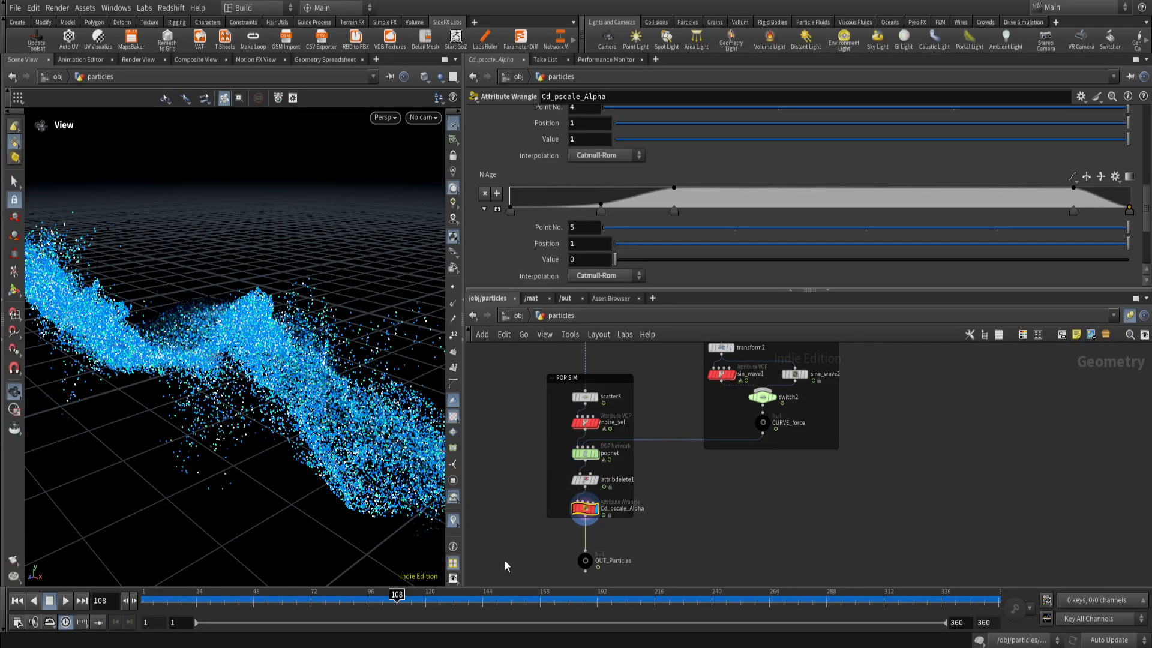
Play the Cd_pscale_Alpha particle simulation from the start while orbiting around it, and rewind to frame 1.
drag(414, 597, 999, 626)
click(66, 601)
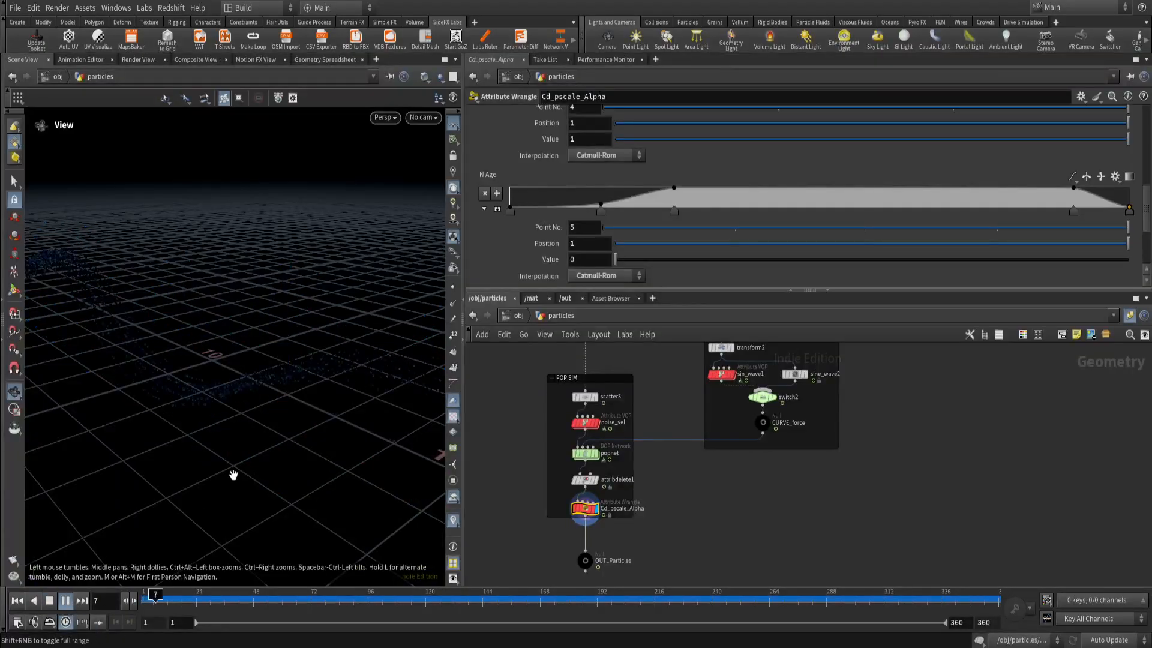
drag(240, 460, 226, 436)
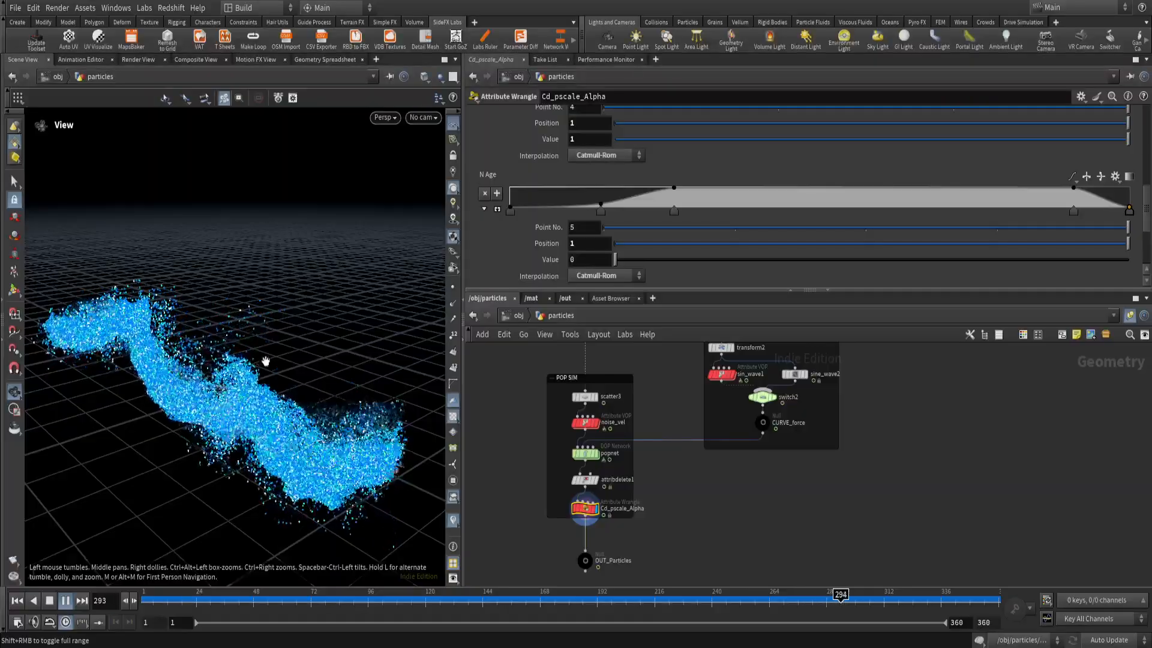
click(16, 600)
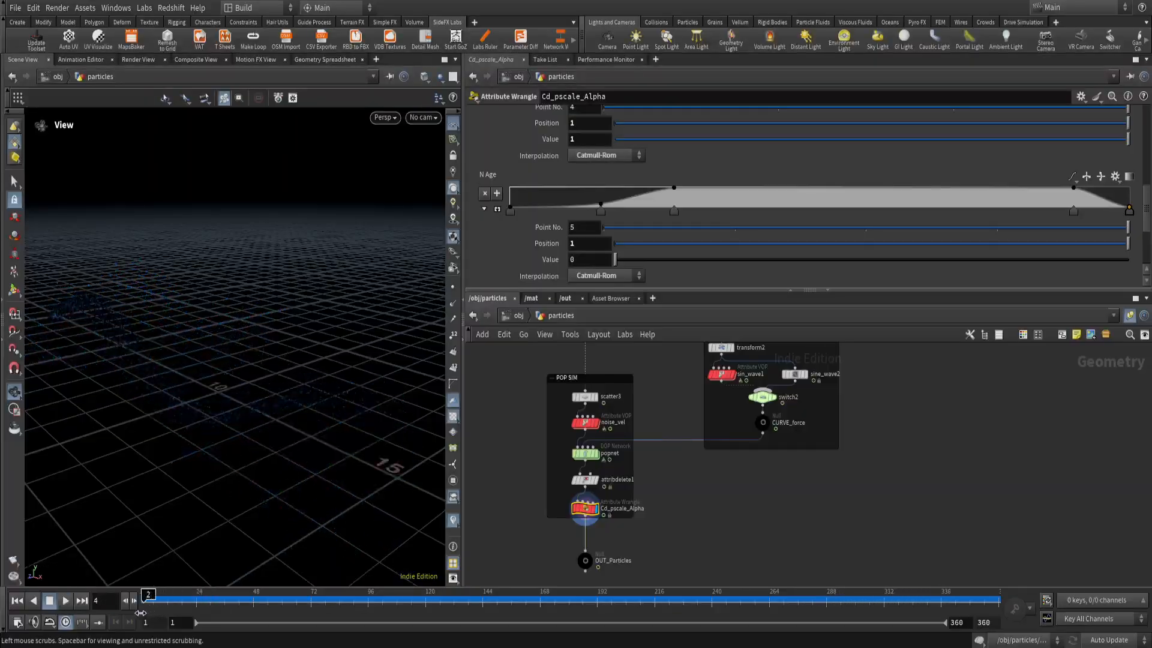
Review the curve force branch of the network, checking the parameters of sine_wave2 and the CURVE_force null.
scroll(699, 507, down, 5)
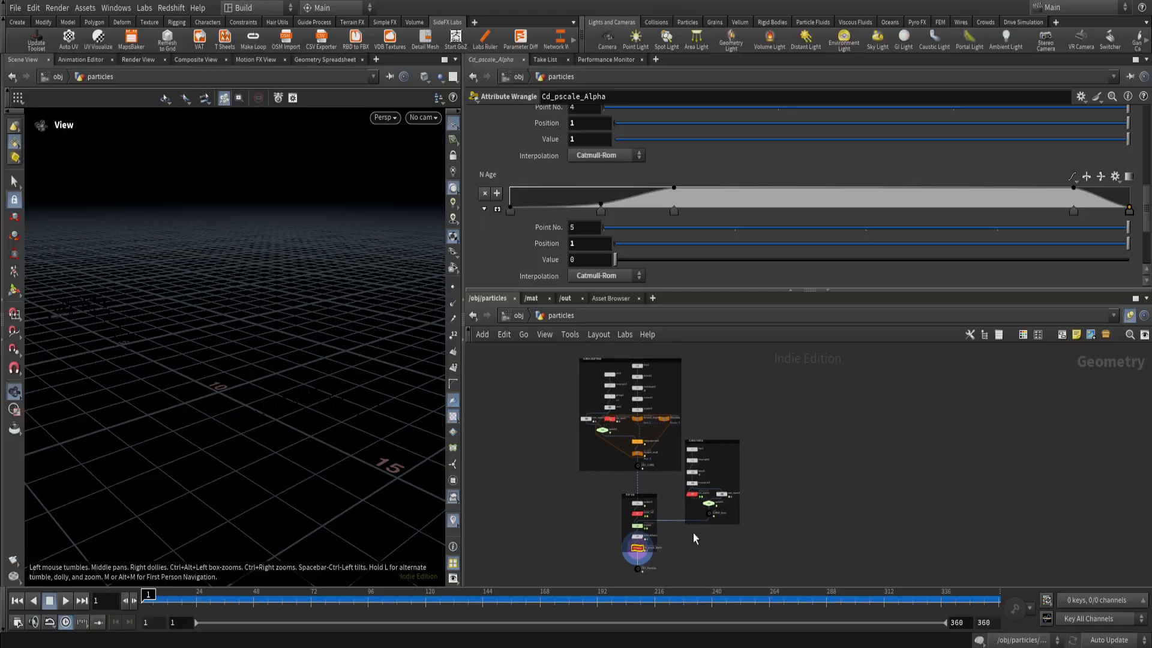
drag(742, 566, 561, 377)
scroll(670, 535, up, 3)
click(750, 559)
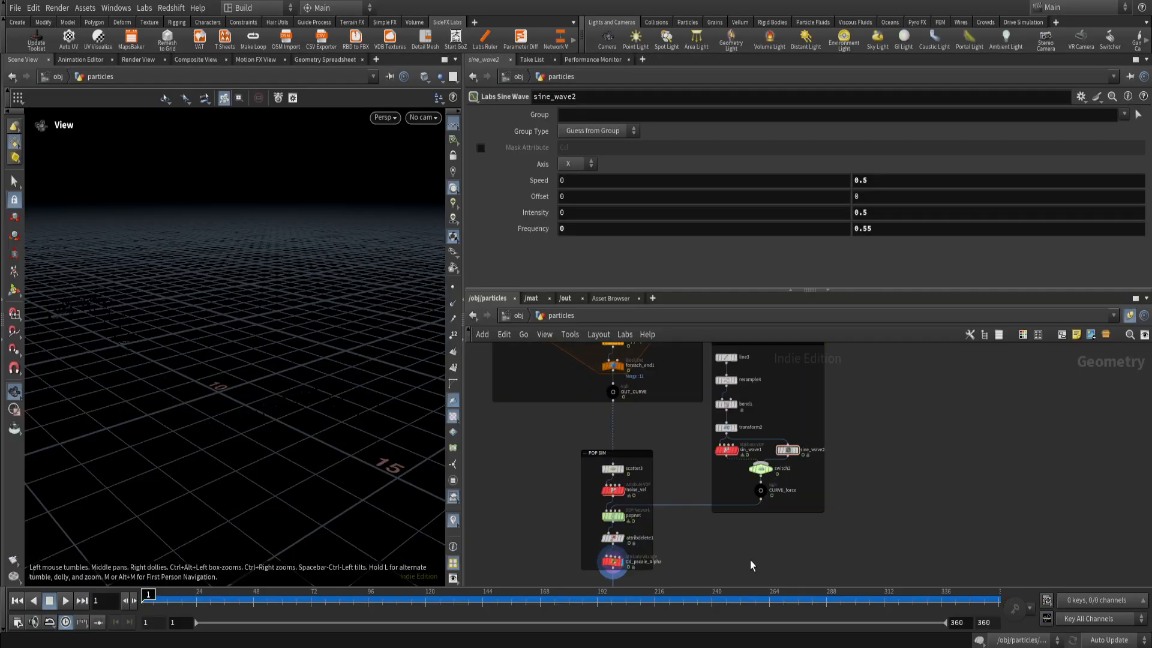
scroll(772, 519, up, 1)
drag(751, 475, 751, 475)
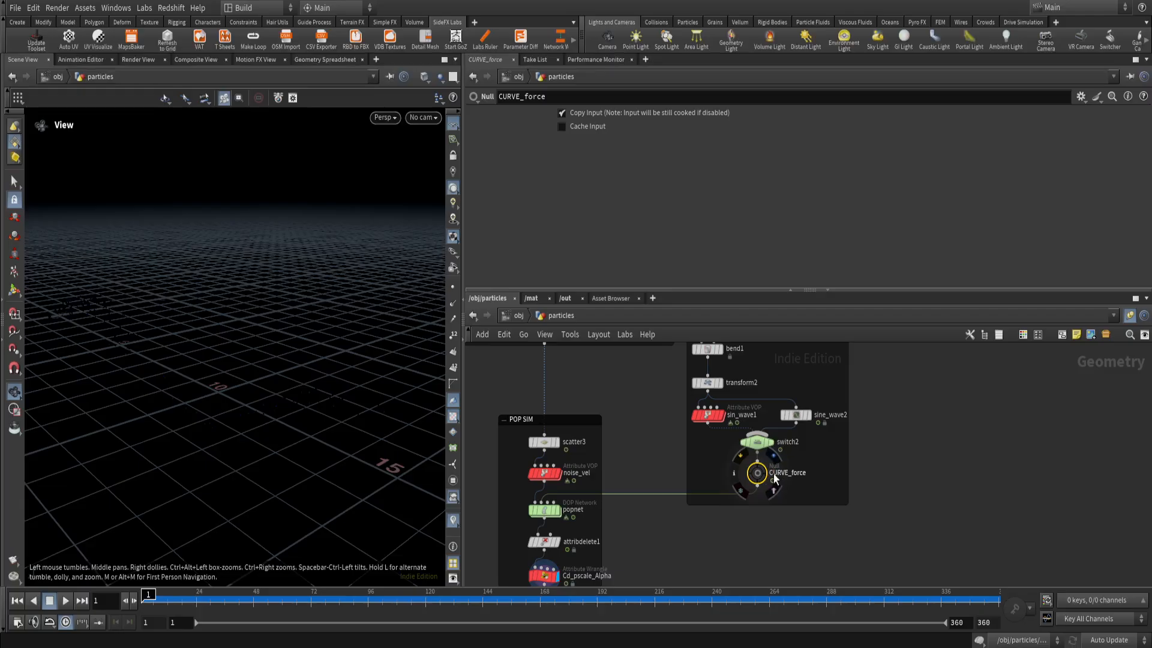
scroll(739, 524, down, 3)
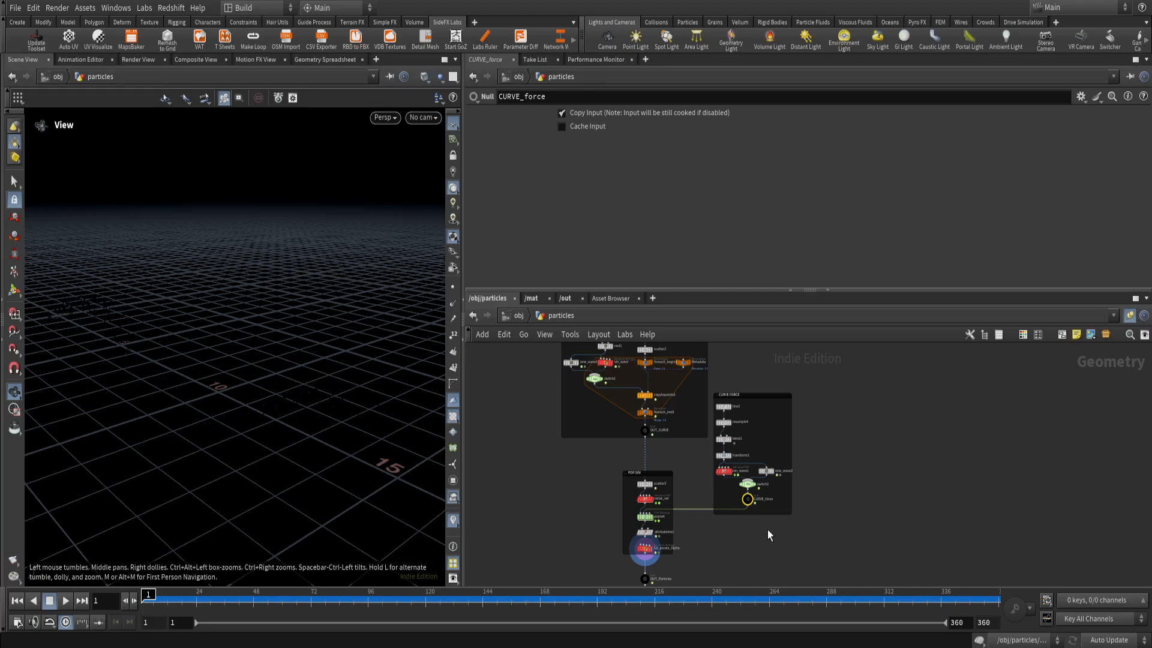
Display the OUT_CURVE null to show the source curves in the viewport.
middle_drag(673, 452, 667, 497)
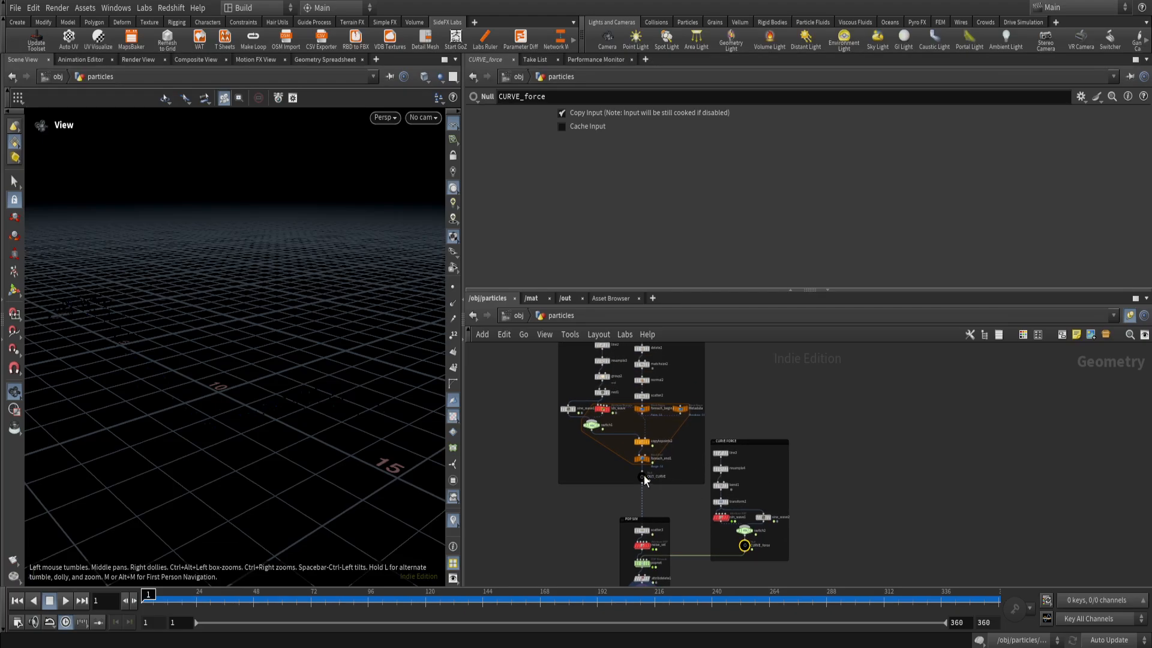
key(r)
middle_drag(754, 579, 718, 533)
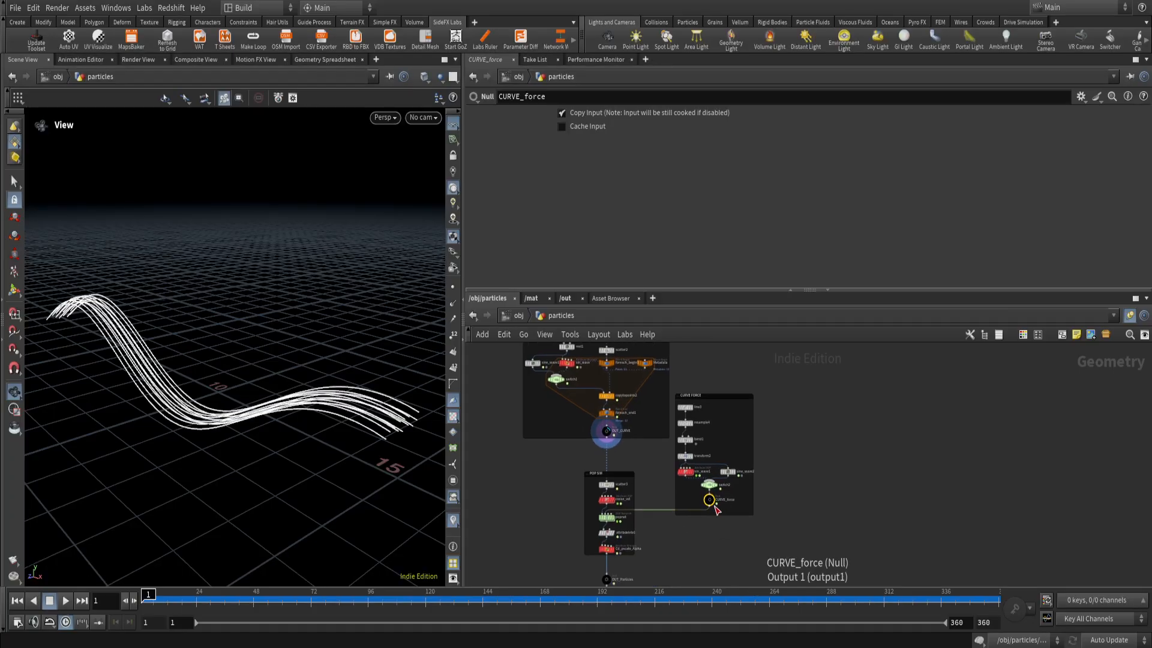
Display the CURVE_force null to show the guiding force curve in the viewport.
key(r)
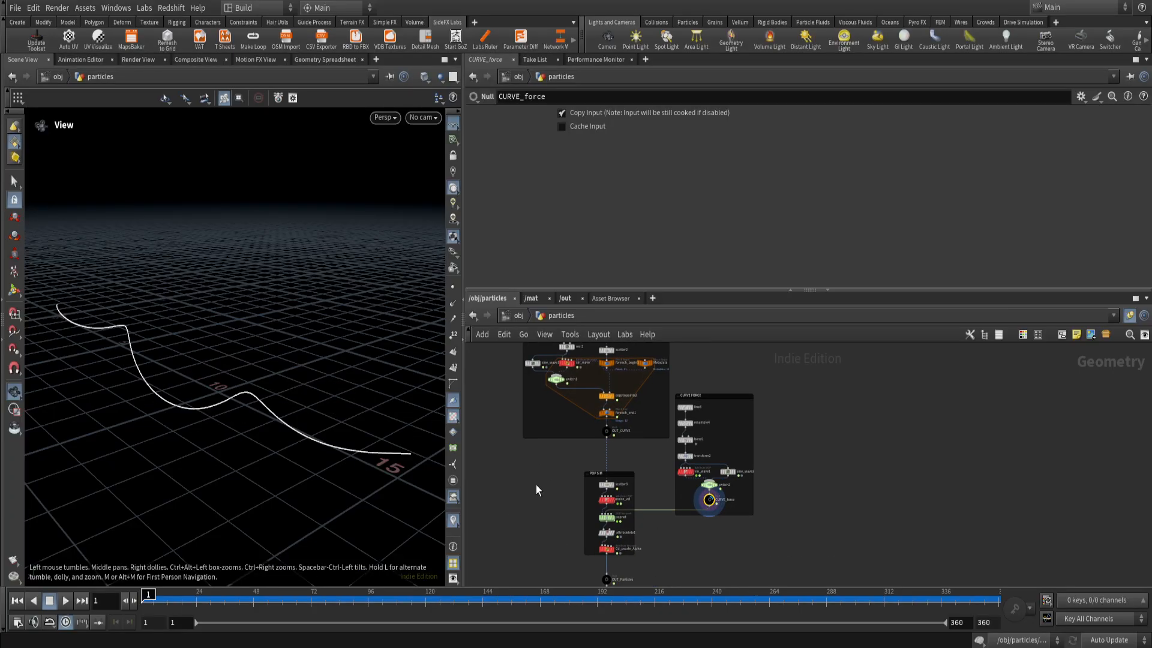
scroll(606, 563, up, 3)
Display the OUT_Particles null, move it closer below Cd_pscale_Alpha, and scrub the particle animation before returning to frame 1.
key(r)
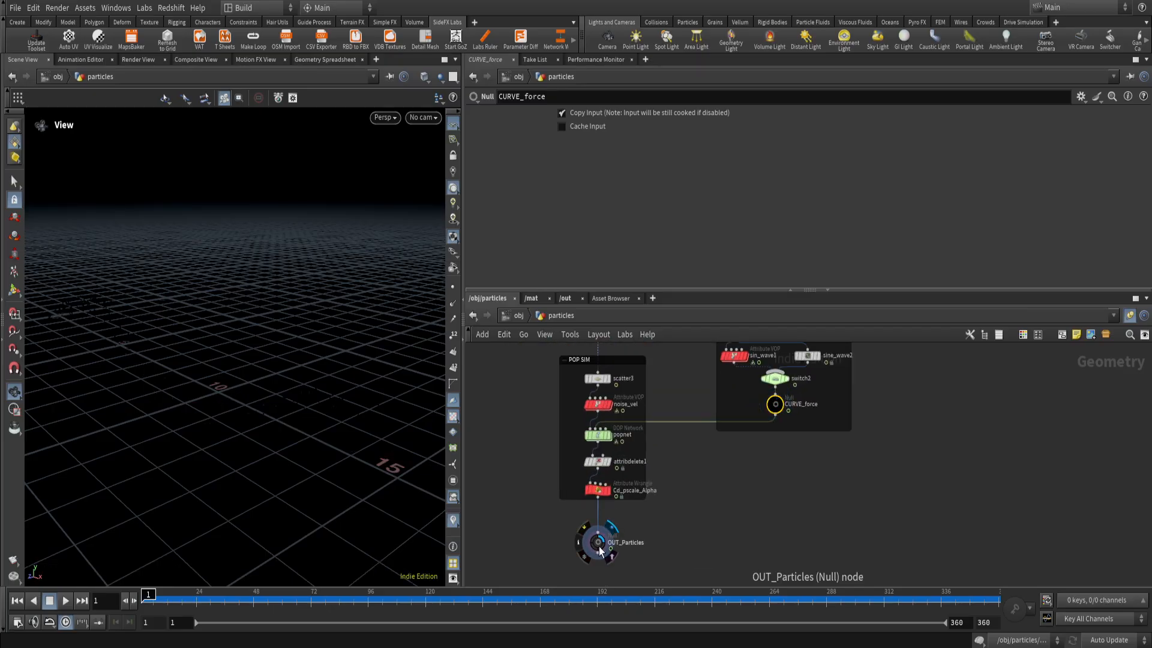
drag(600, 550, 600, 529)
click(306, 596)
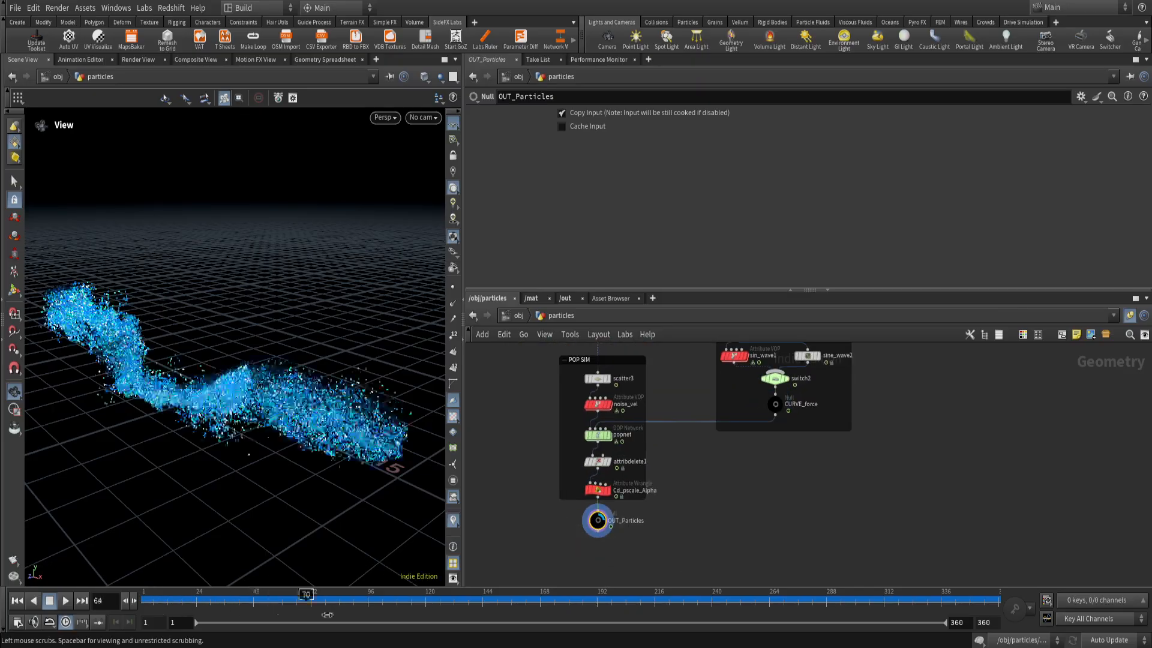
drag(327, 615, 141, 627)
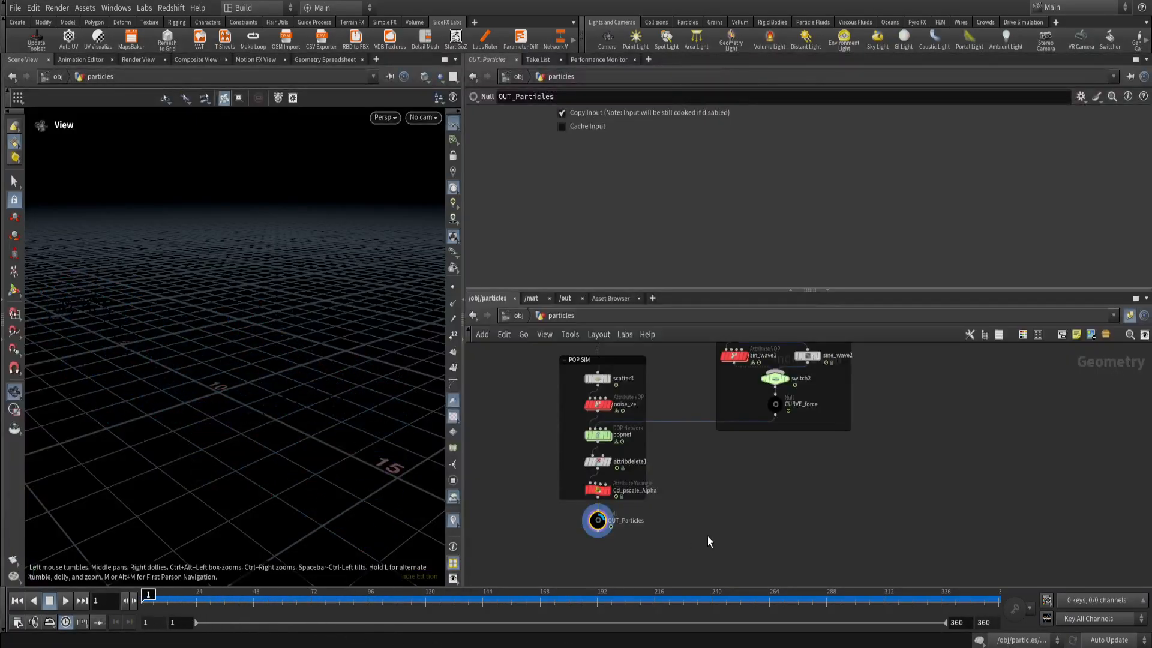
Look over the whole particles network down to its OUT_Particles null, and return to the object level.
scroll(708, 542, down, 4)
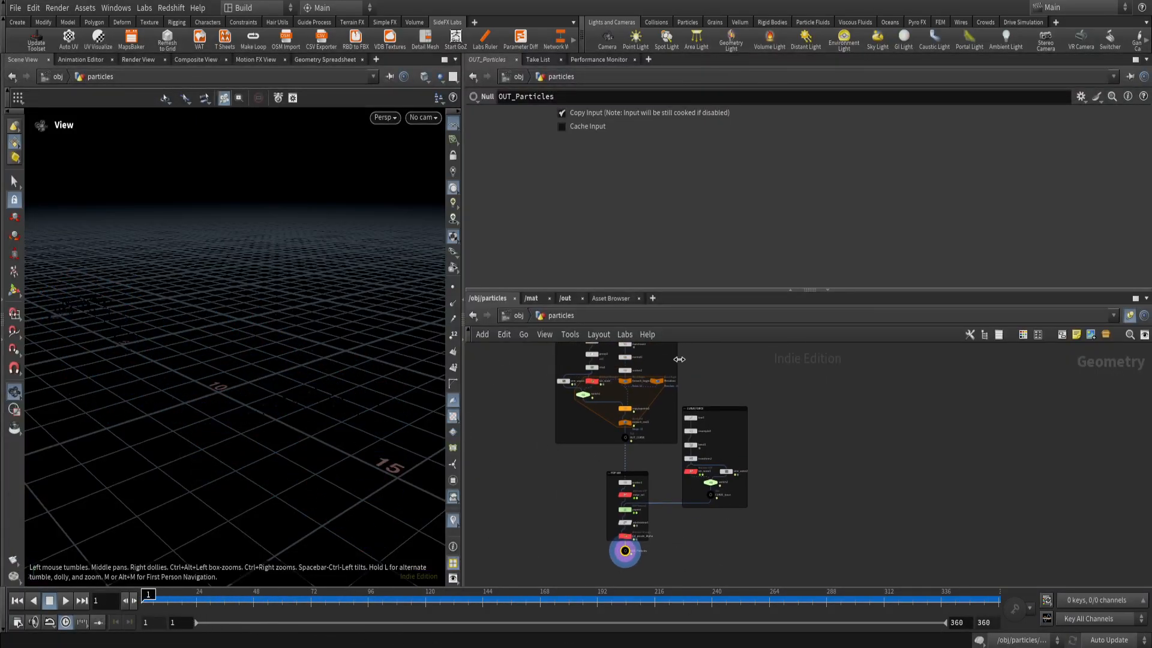
scroll(708, 547, down, 2)
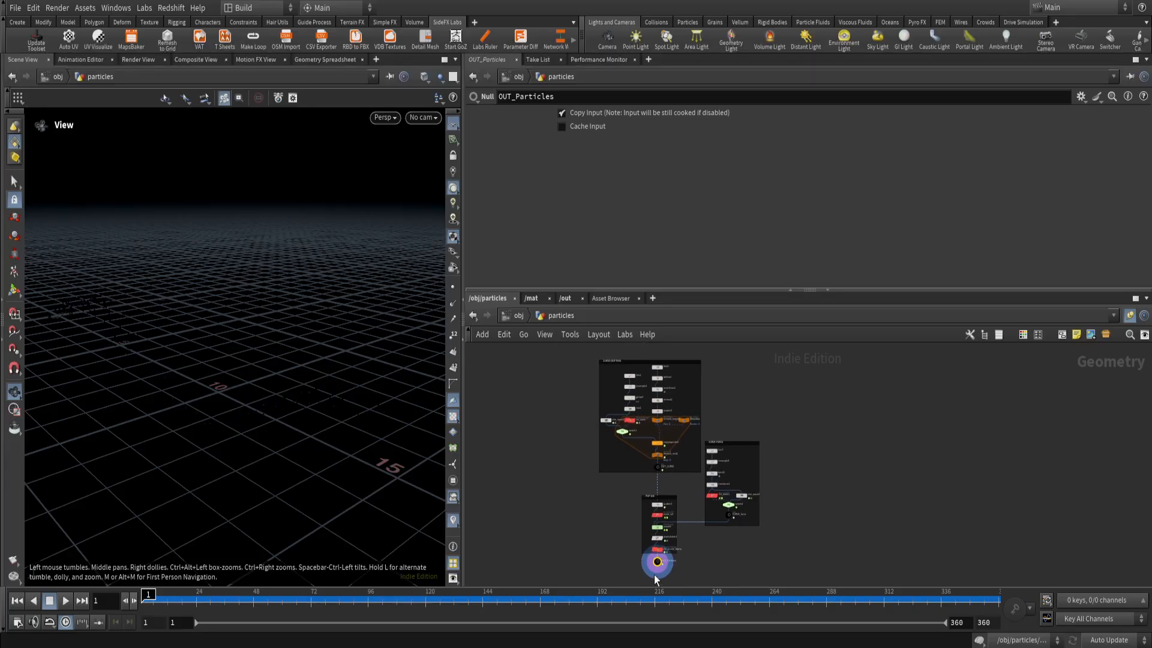
scroll(656, 578, up, 5)
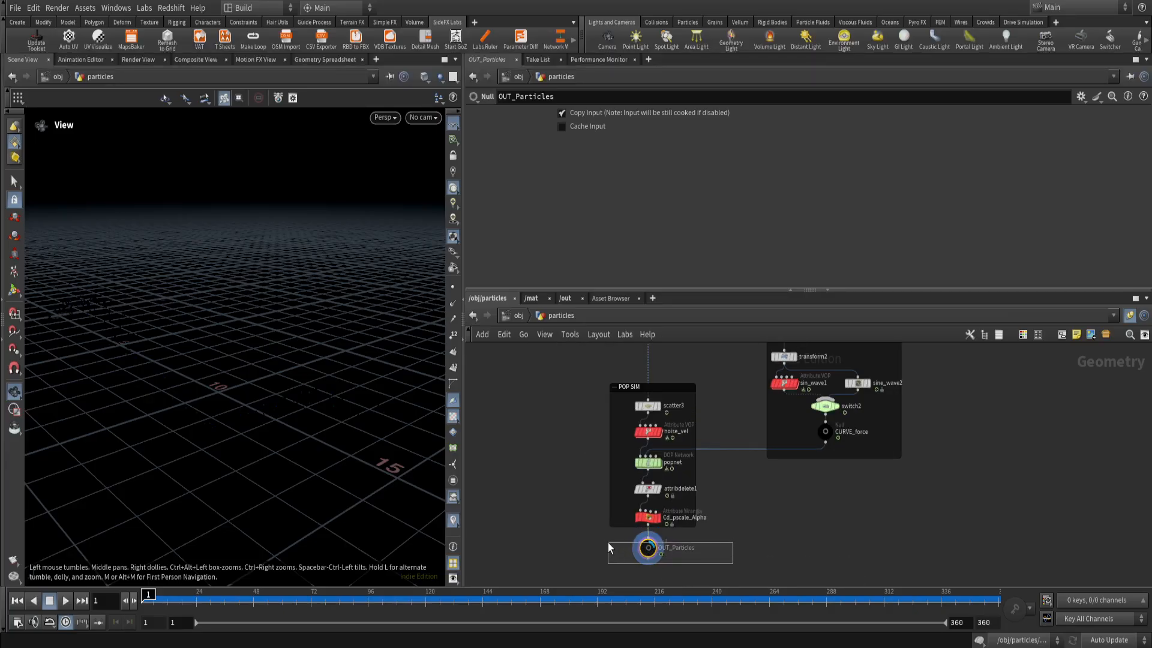
mouse_move(647, 543)
scroll(649, 541, up, 4)
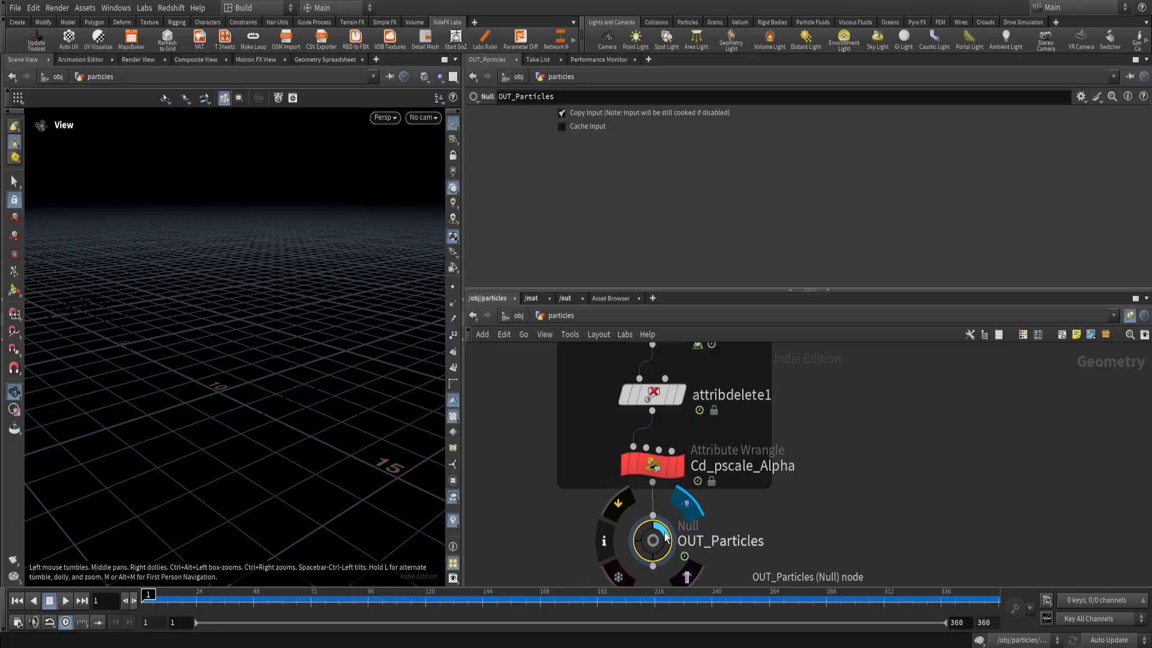
scroll(664, 536, down, 5)
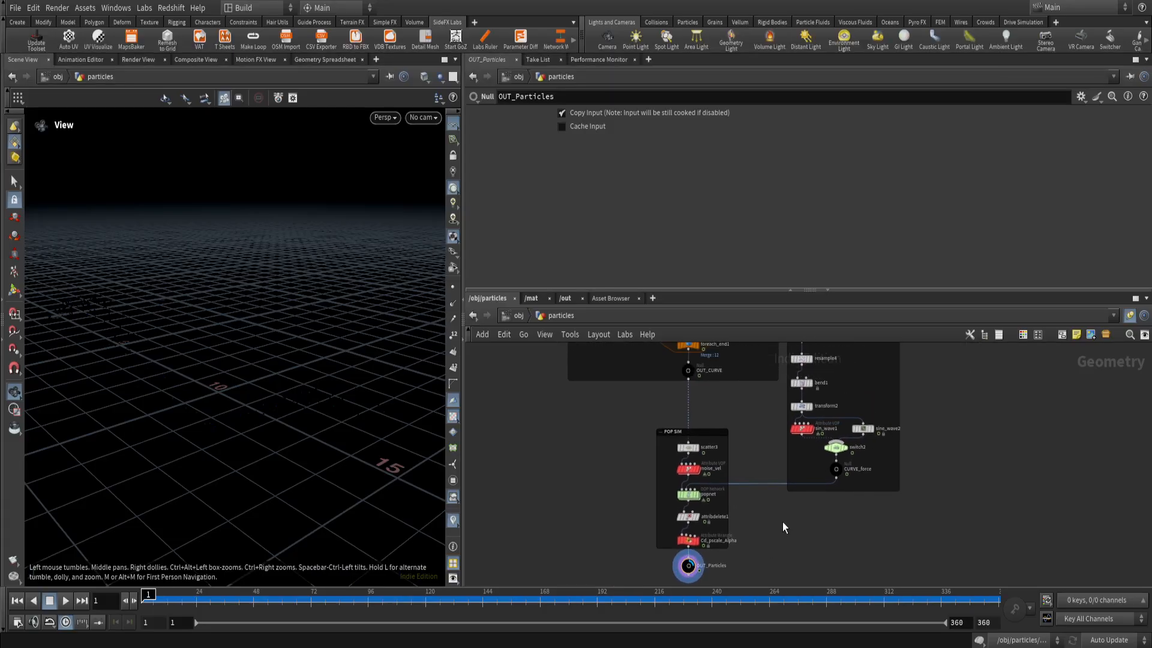
key(u)
middle_drag(683, 493, 738, 452)
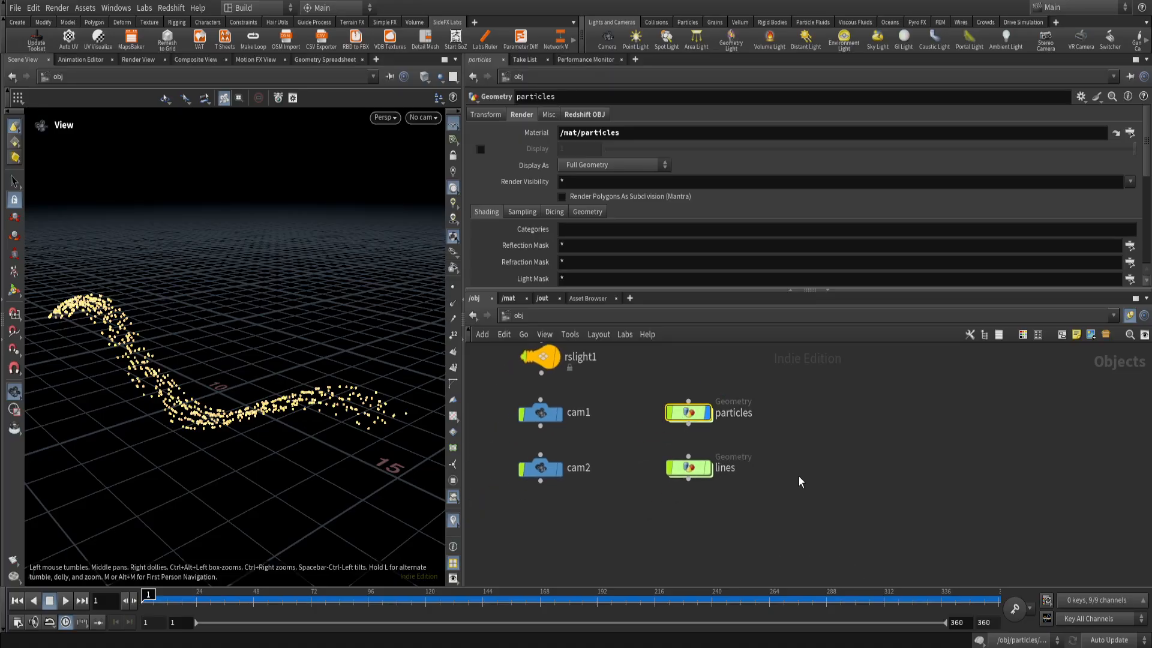
key(Tab)
text(geo)
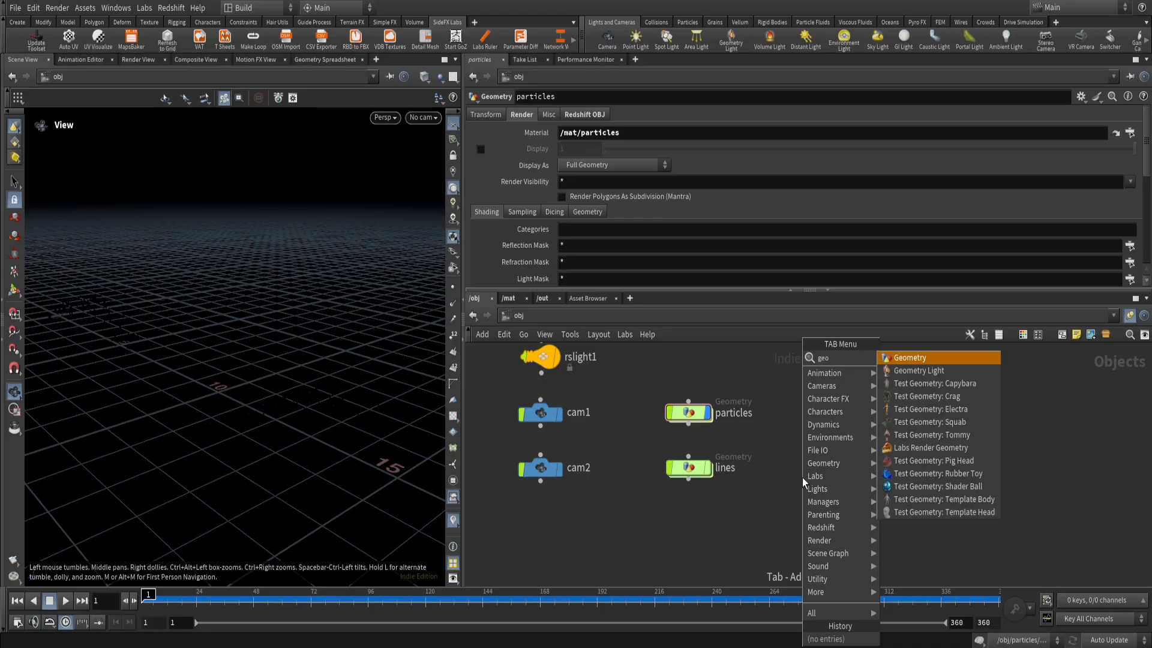
key(Return)
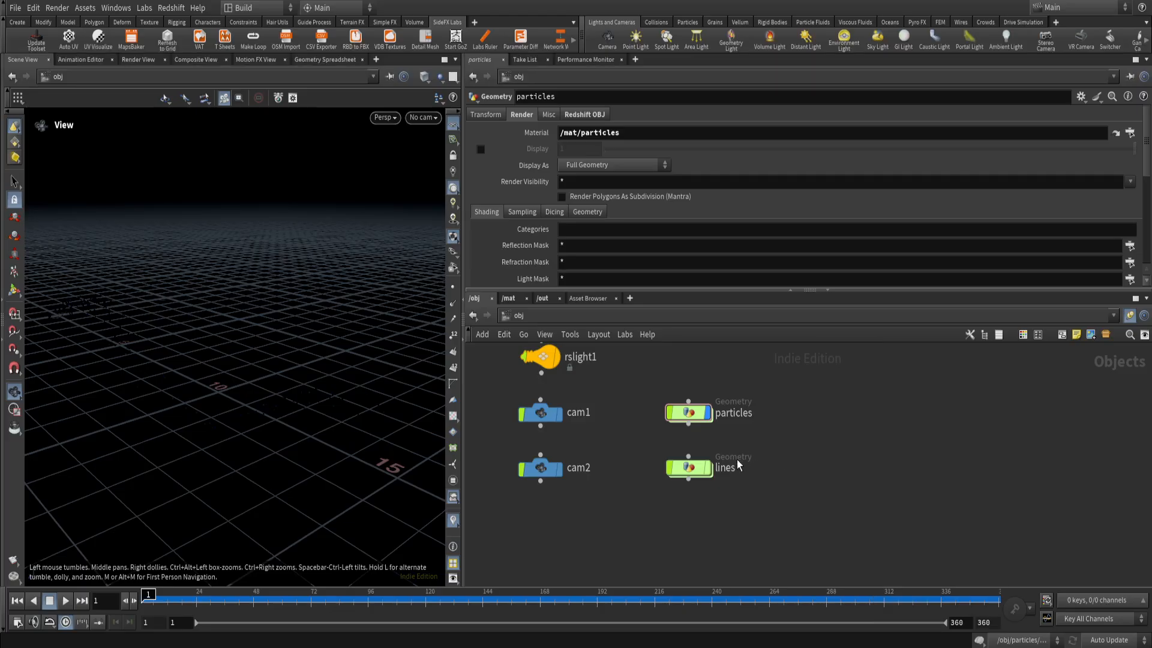
Open the lines geometry network and display its object_merge1 node in the viewport.
mouse_move(700, 477)
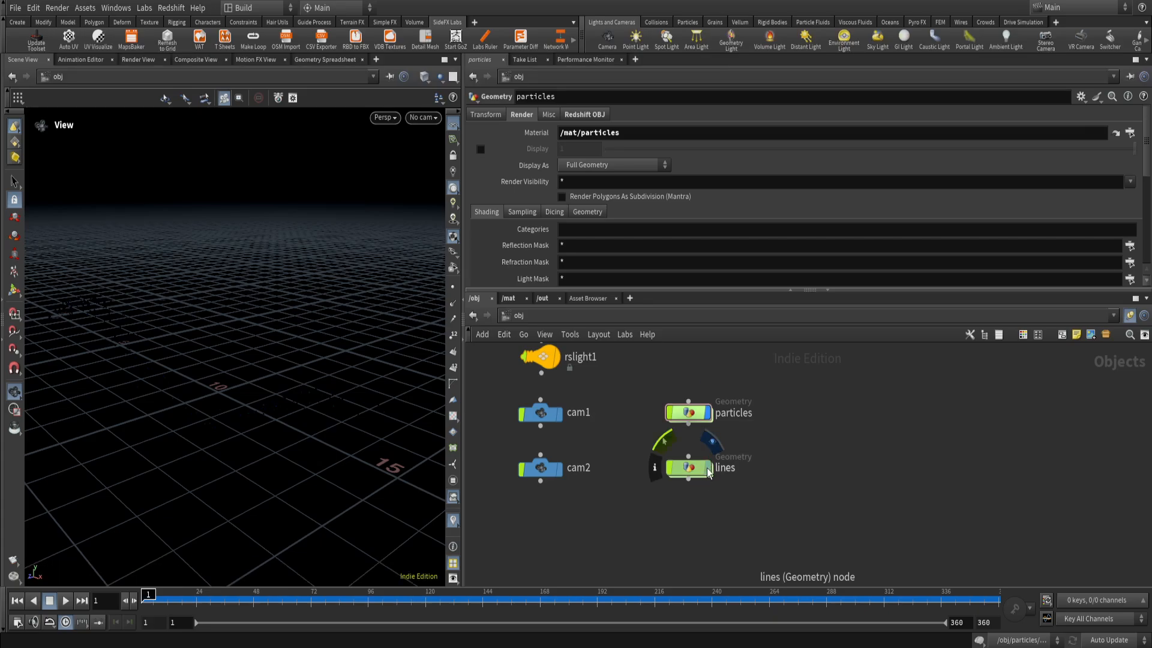
double_click(701, 477)
middle_drag(676, 467, 553, 543)
scroll(613, 502, up, 6)
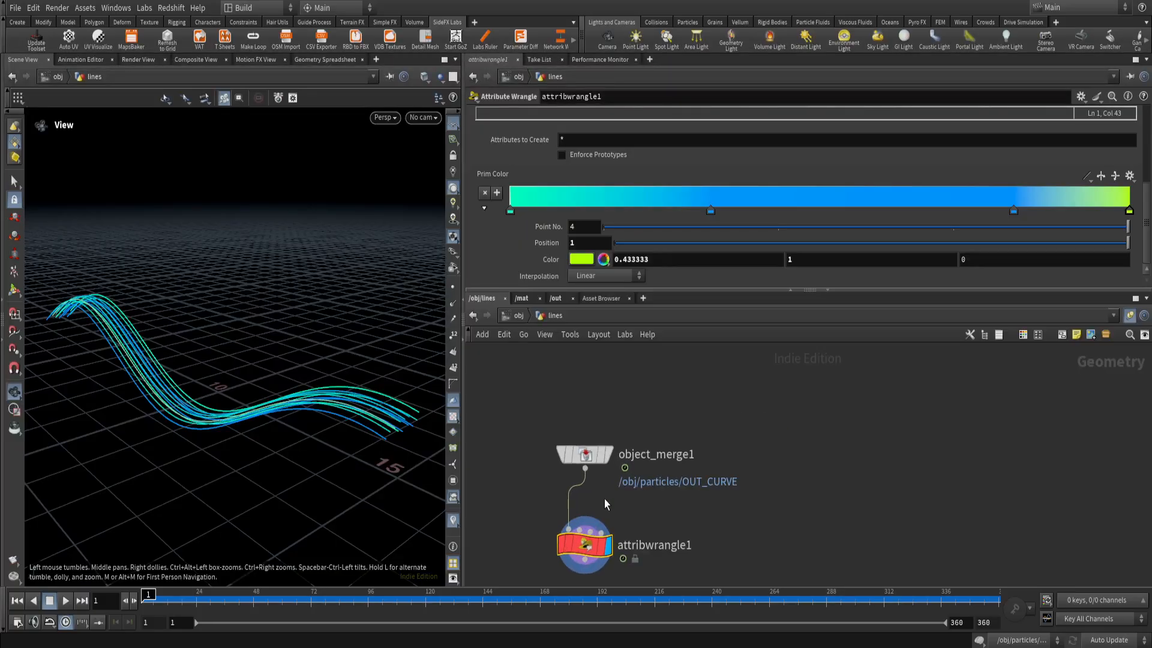
middle_drag(616, 499, 713, 567)
scroll(713, 523, up, 2)
drag(738, 469, 549, 538)
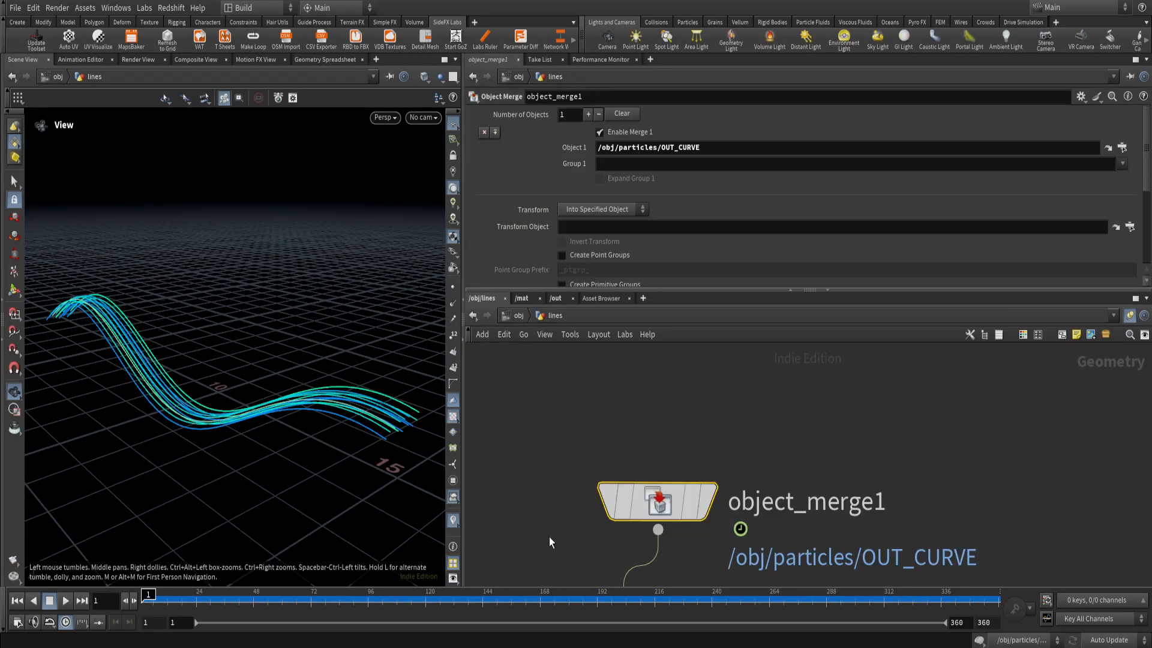
click(709, 501)
drag(768, 447, 750, 464)
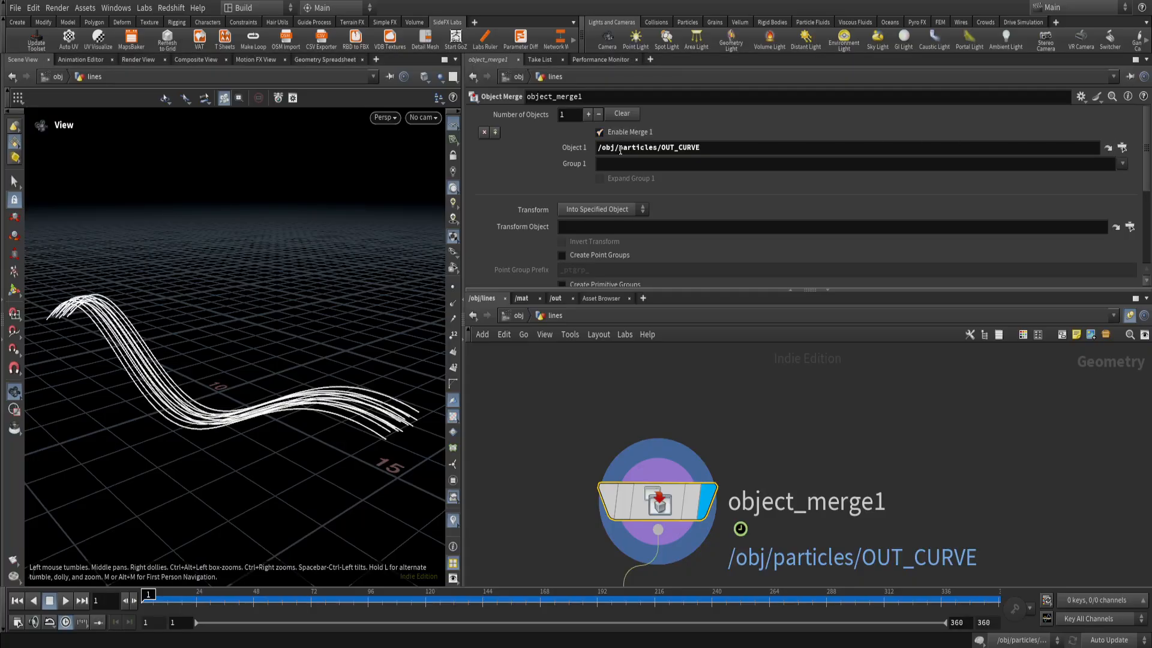
Examine the Object 1 path of object_merge1 and its source node in the operator chooser, leaving the path unchanged.
drag(621, 150, 676, 151)
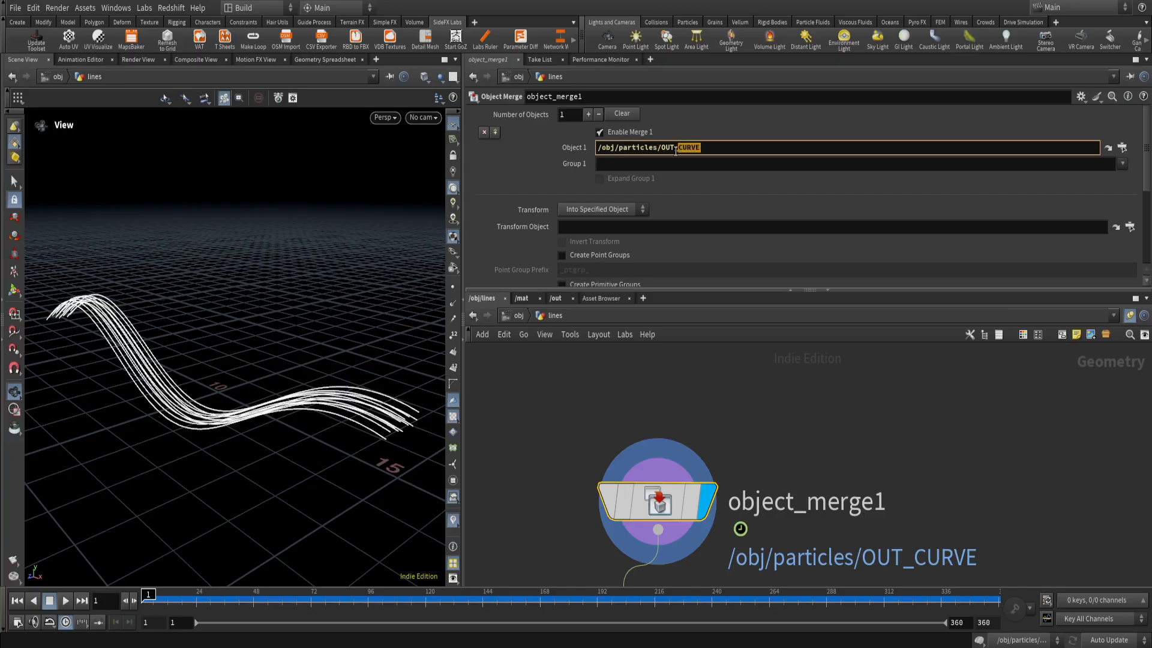
click(703, 395)
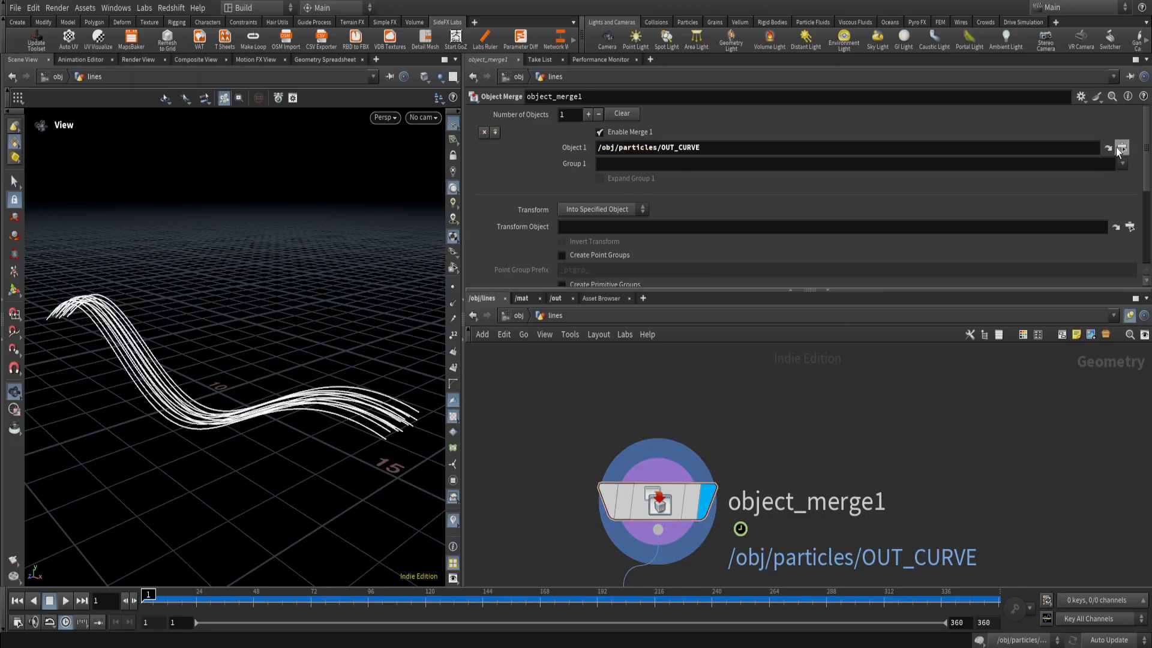
click(1119, 147)
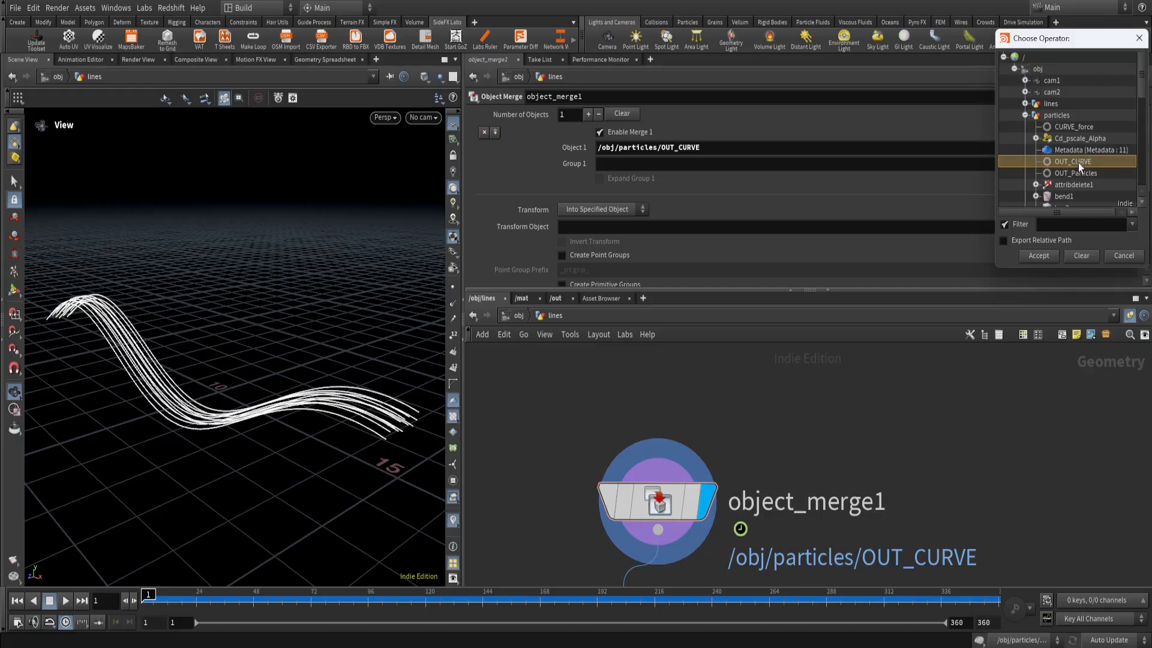
click(1113, 256)
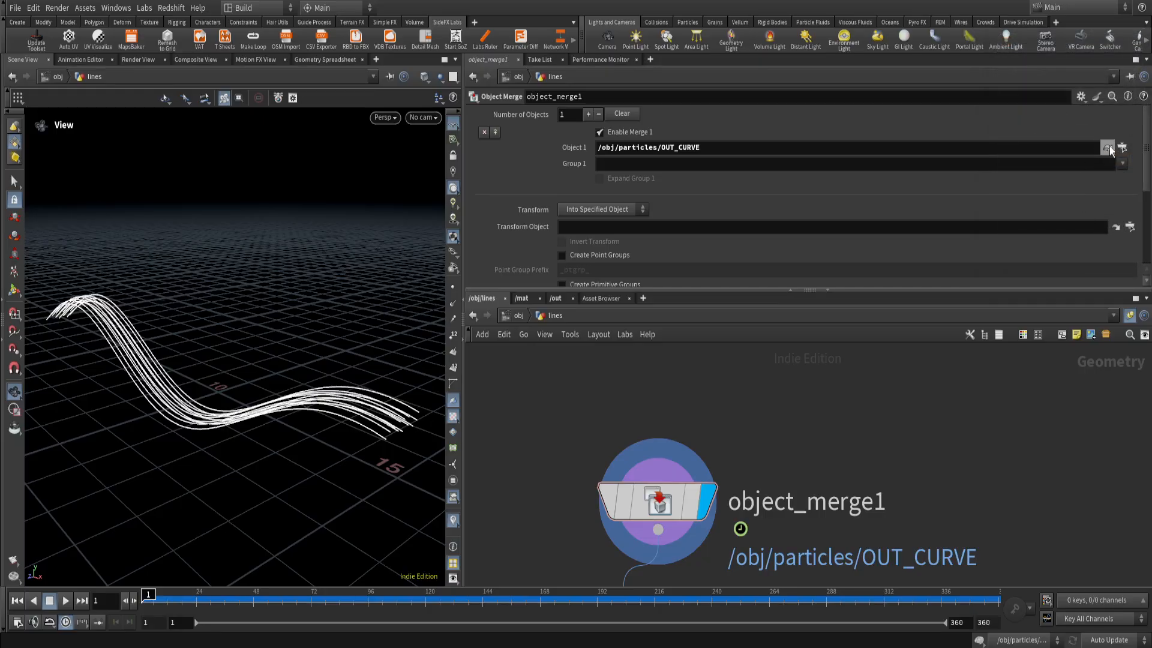
Display the referenced OUT_CURVE null in the particles network, and return to object_merge1 in the lines network.
click(1108, 148)
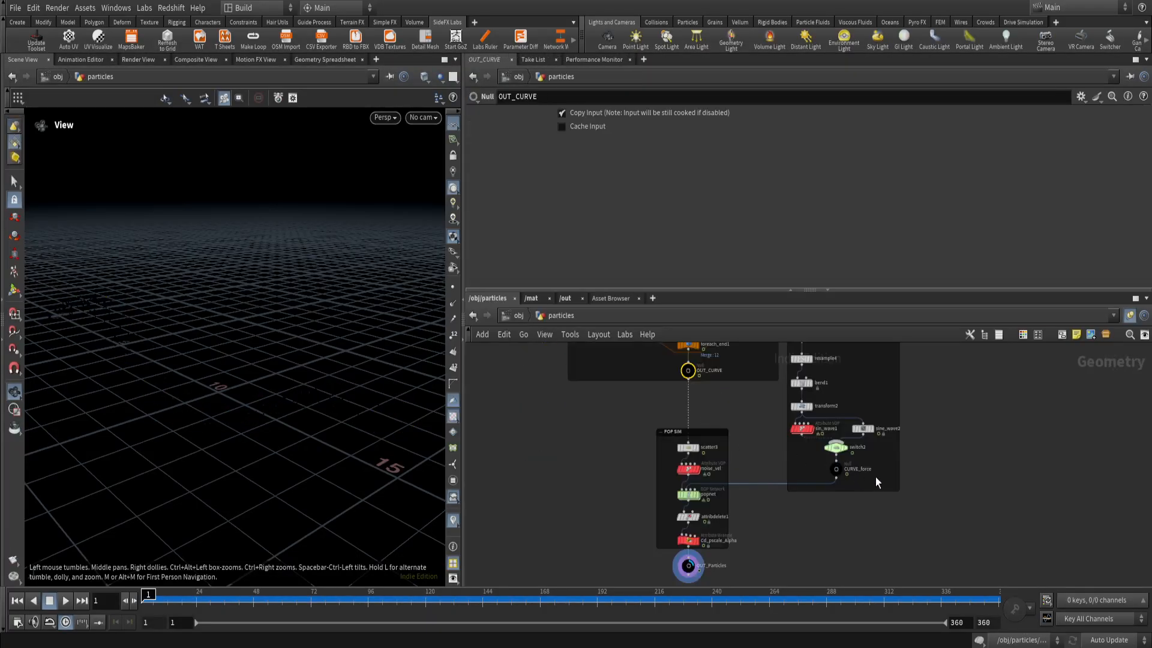
scroll(858, 480, up, 3)
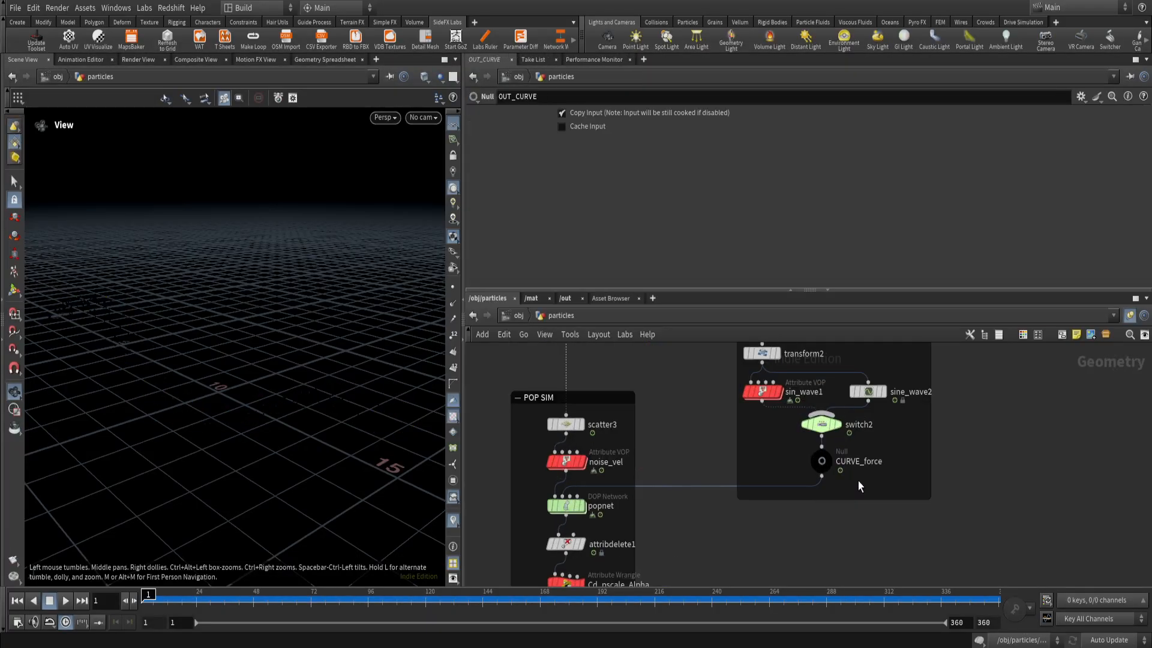
scroll(857, 480, down, 3)
middle_drag(735, 429, 746, 562)
scroll(704, 513, up, 2)
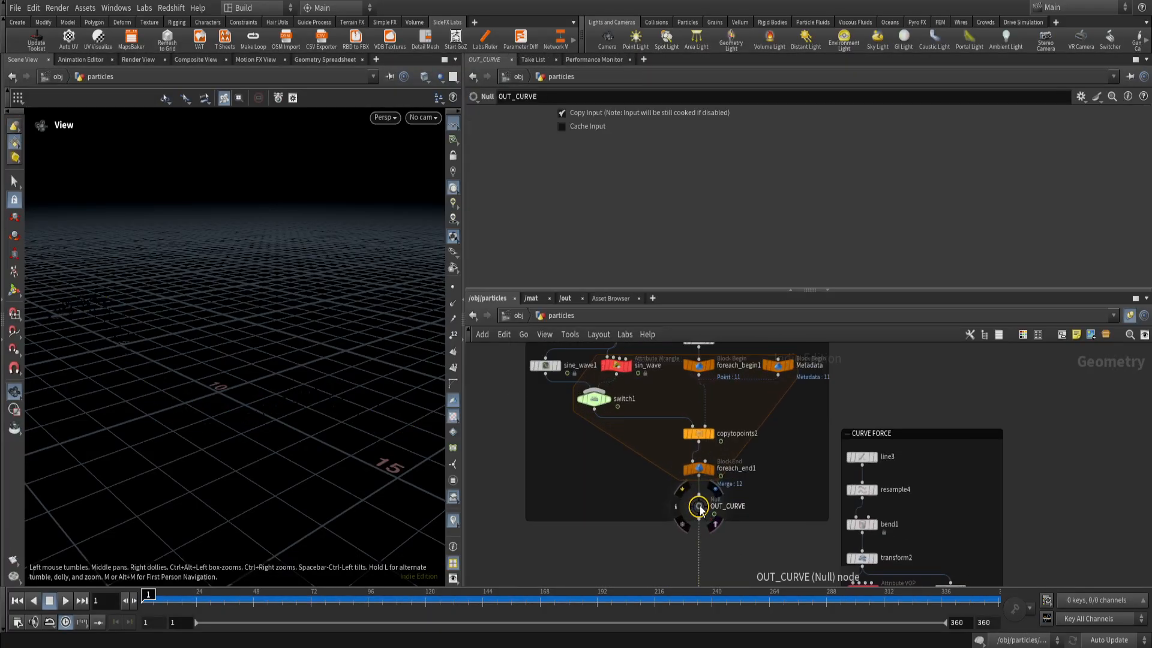
click(716, 488)
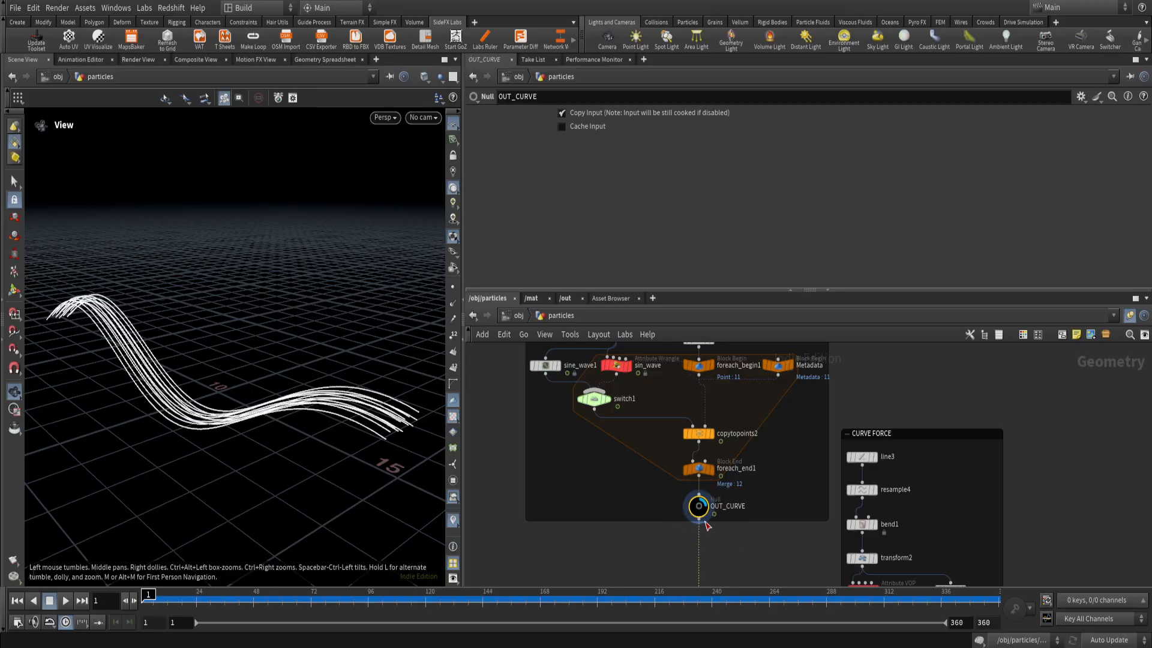
scroll(765, 549, down, 2)
click(771, 442)
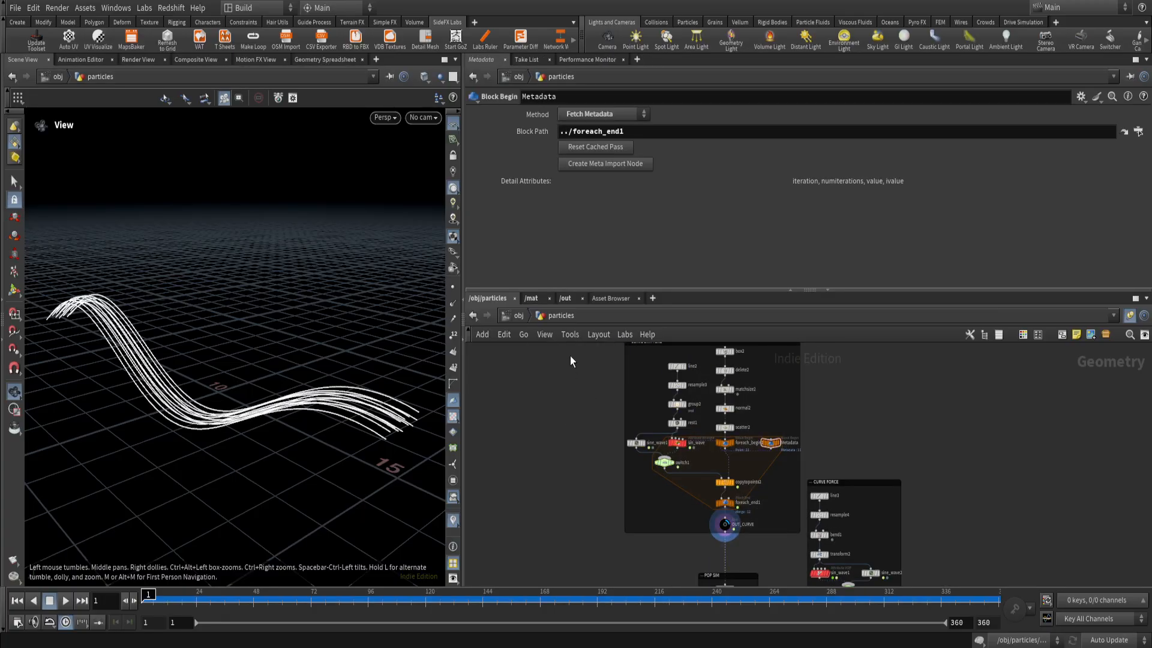
click(519, 316)
double_click(692, 470)
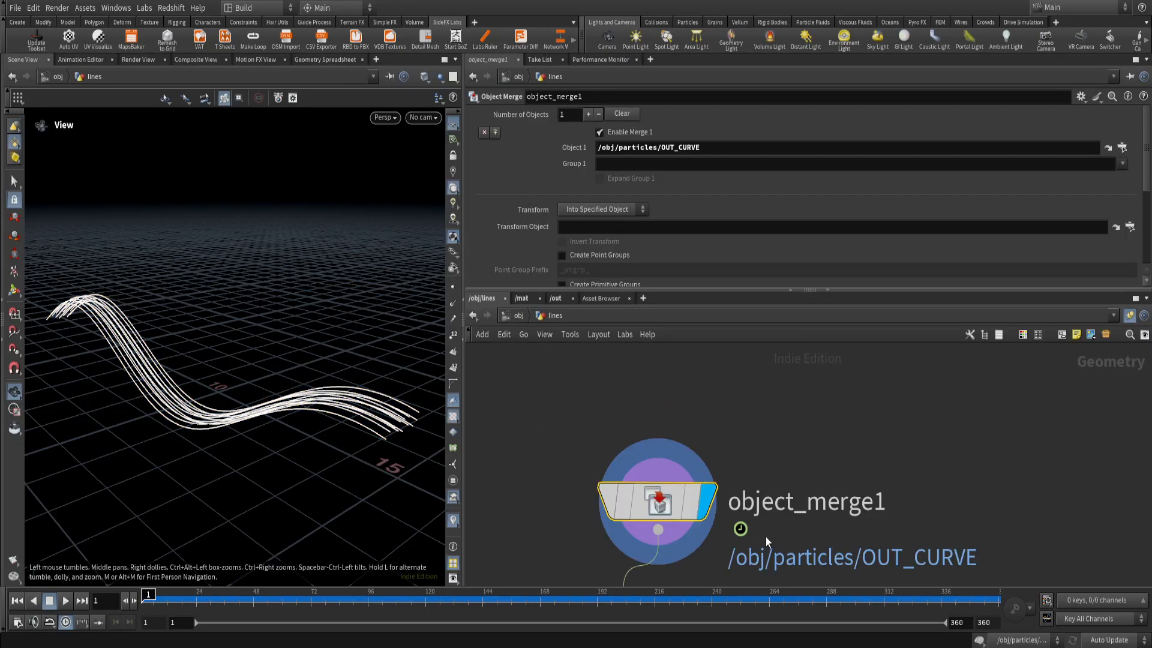
Go back into the particles network and set the display to the OUT_Particles null.
click(519, 316)
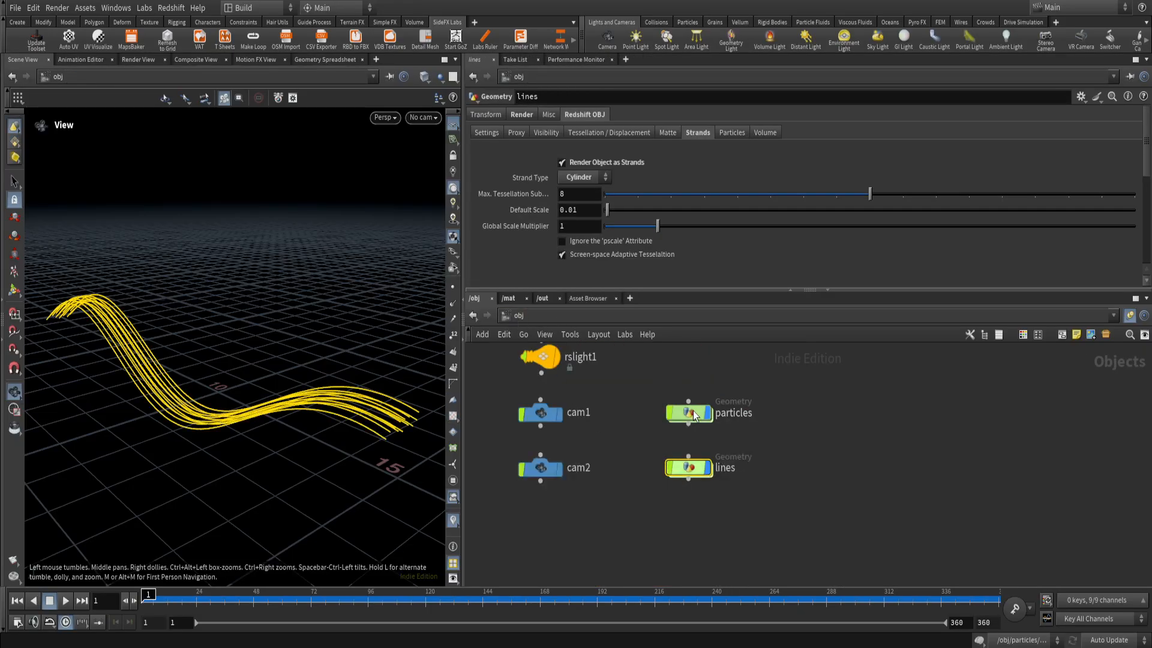
double_click(693, 411)
middle_drag(761, 535, 708, 349)
scroll(688, 491, up, 4)
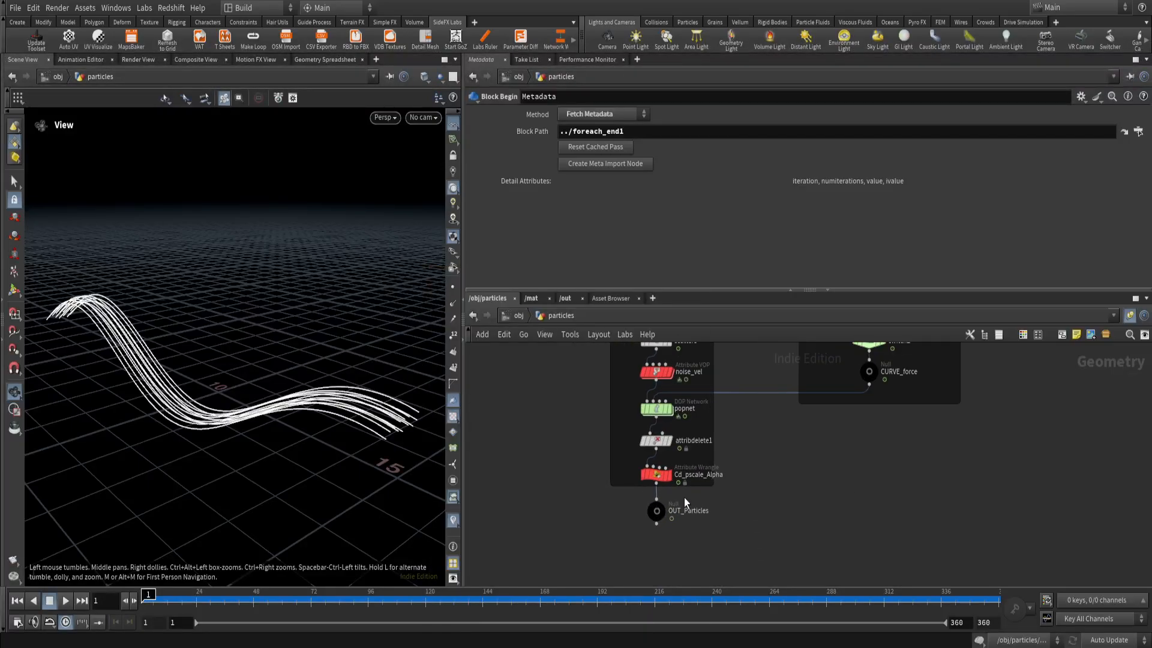
scroll(655, 516, up, 3)
click(685, 476)
click(658, 506)
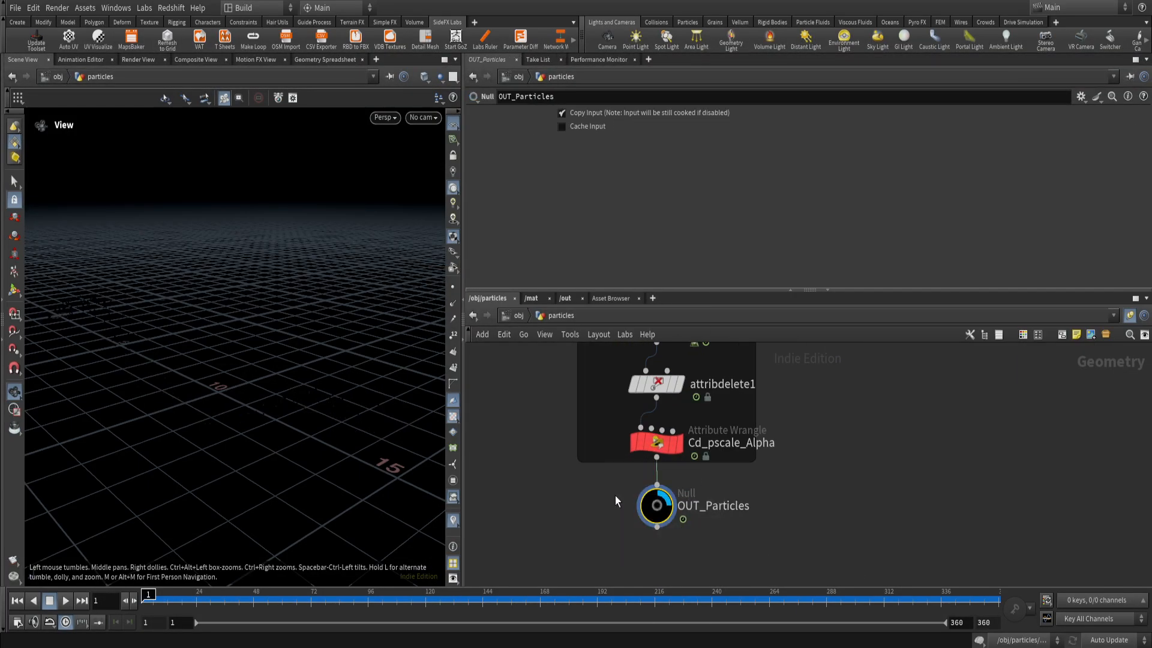
Display attribwrangle1 in the lines network and examine its Prim Color ramp and VEXpression code.
click(522, 318)
double_click(684, 470)
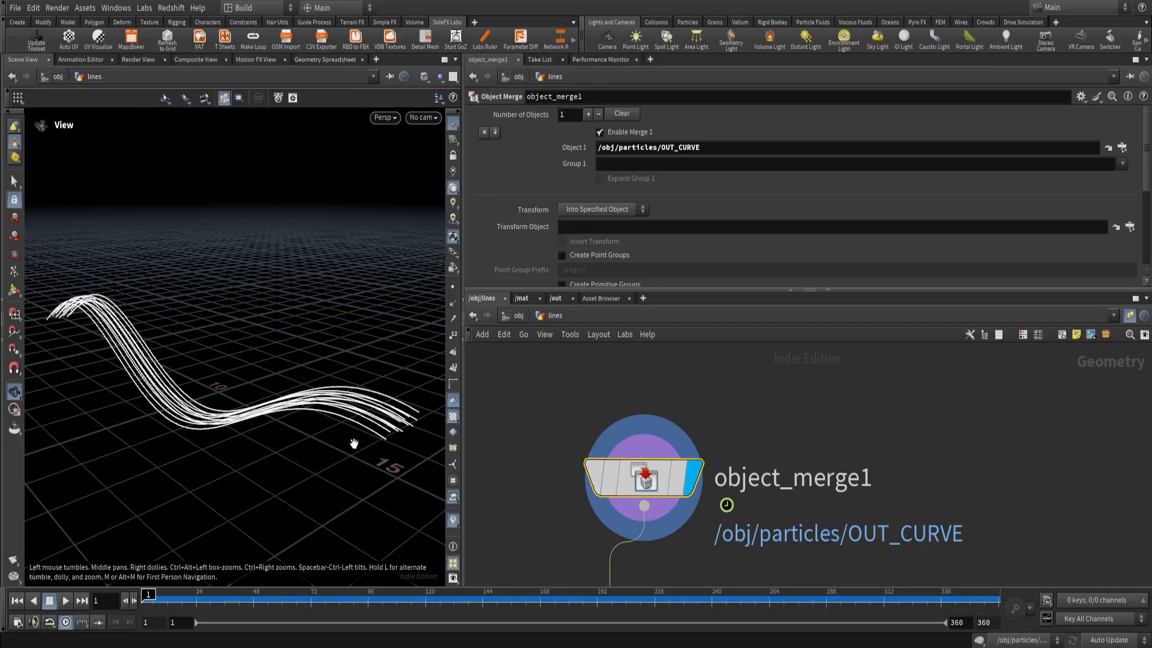
scroll(535, 477, down, 3)
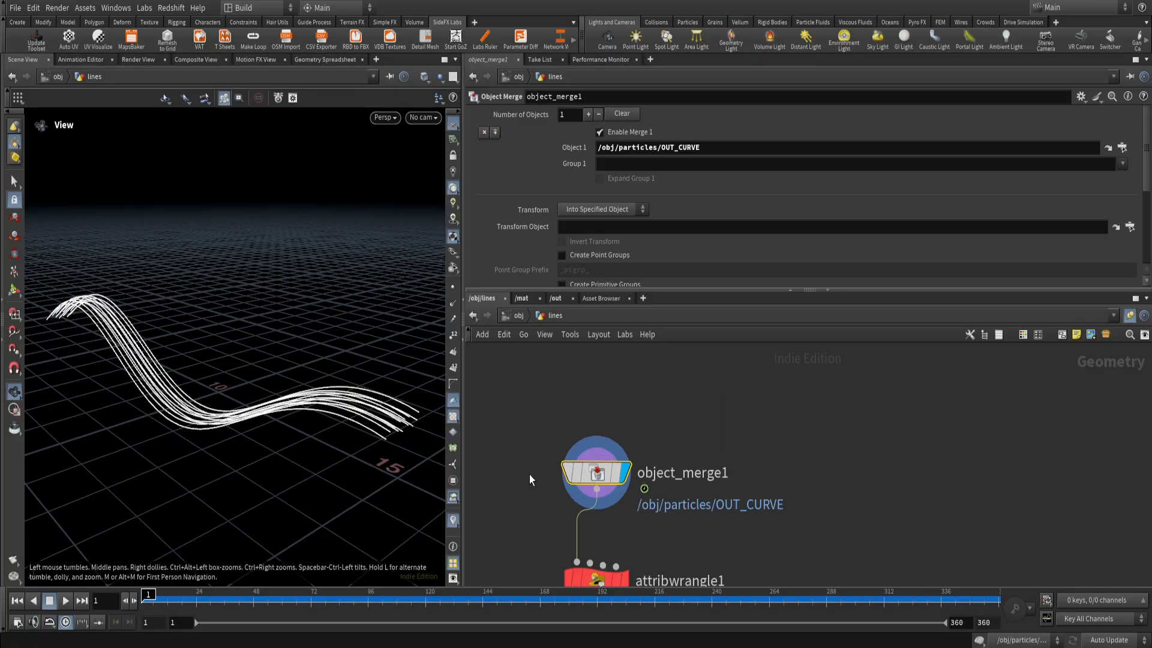
middle_drag(535, 478, 609, 414)
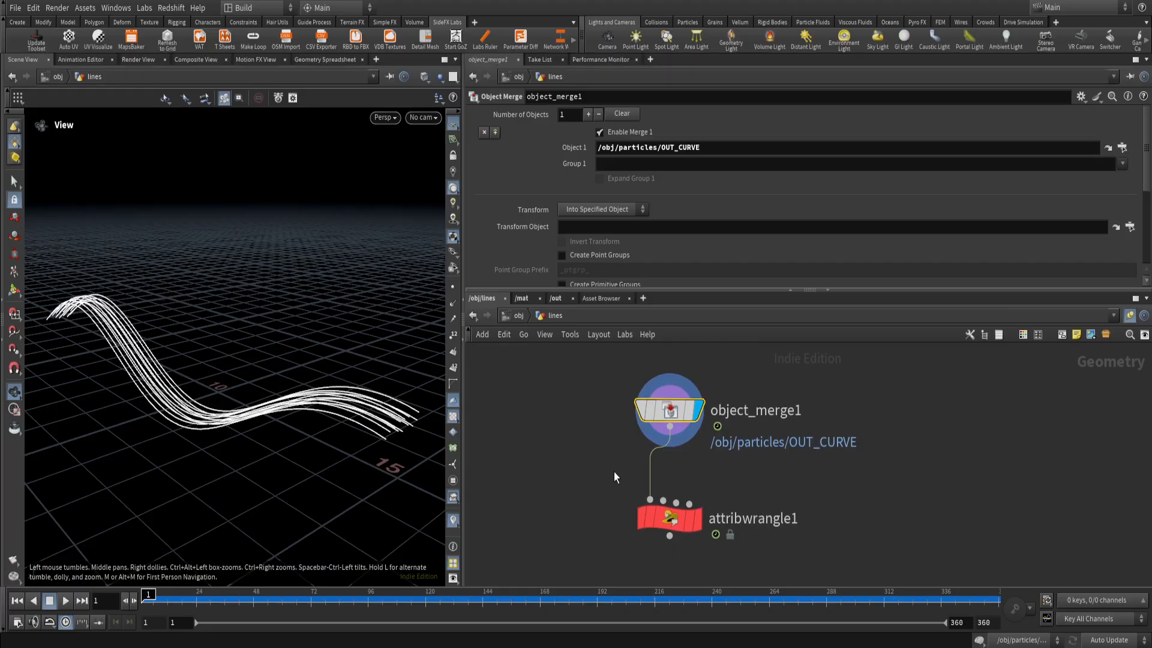
click(669, 517)
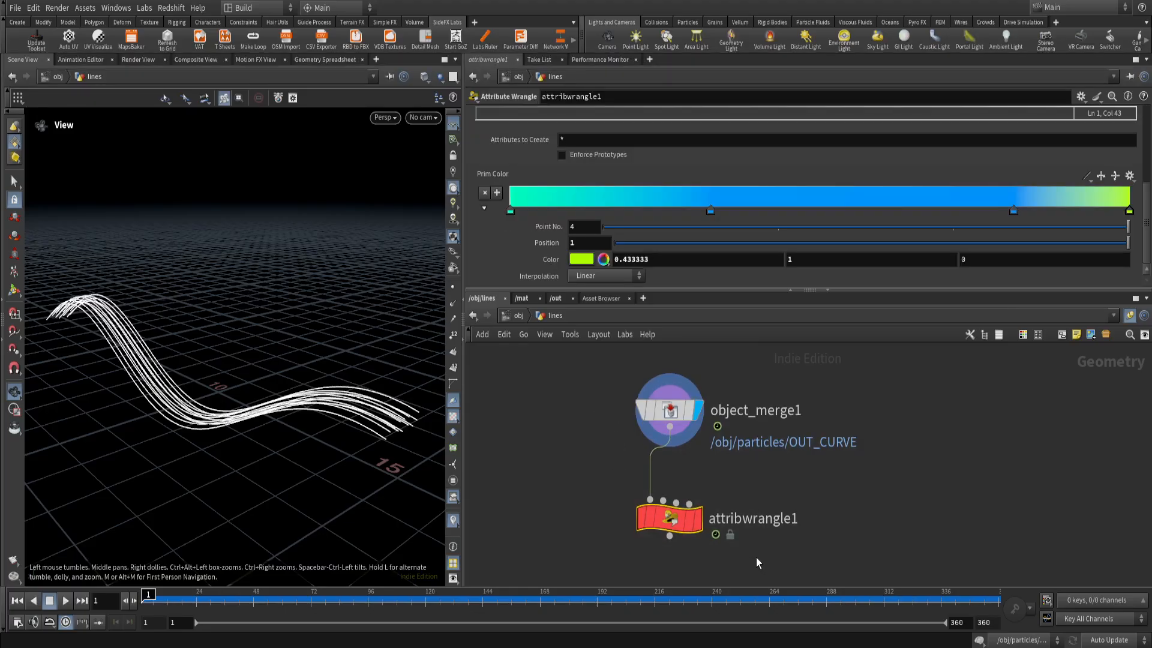
click(698, 518)
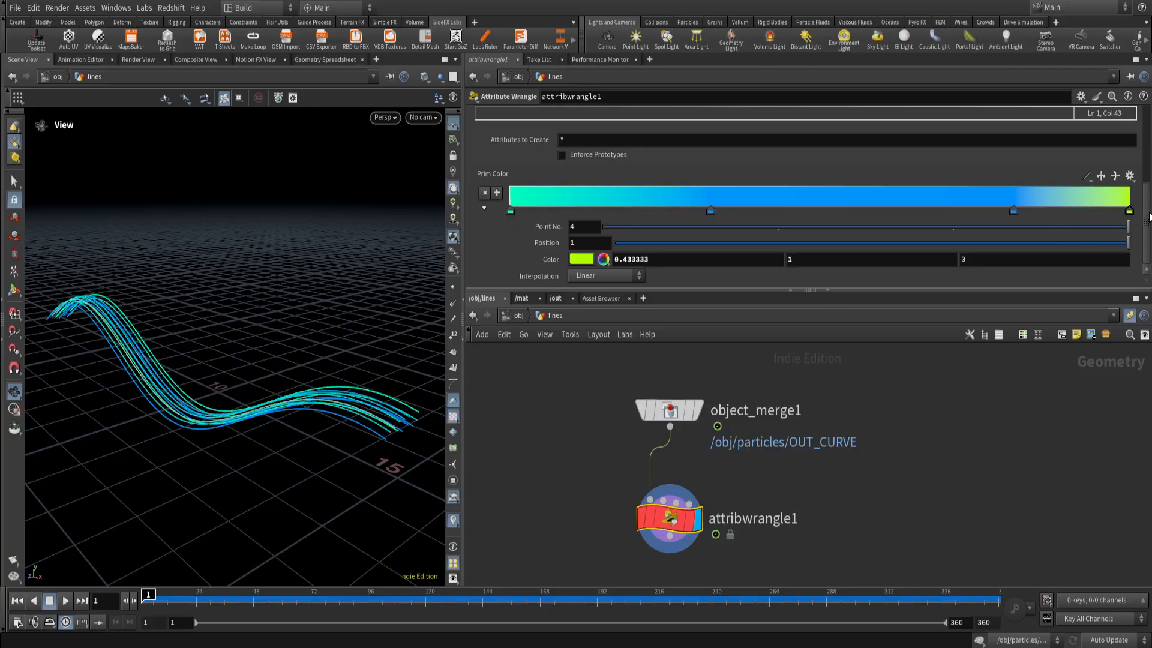
scroll(1147, 217, up, 5)
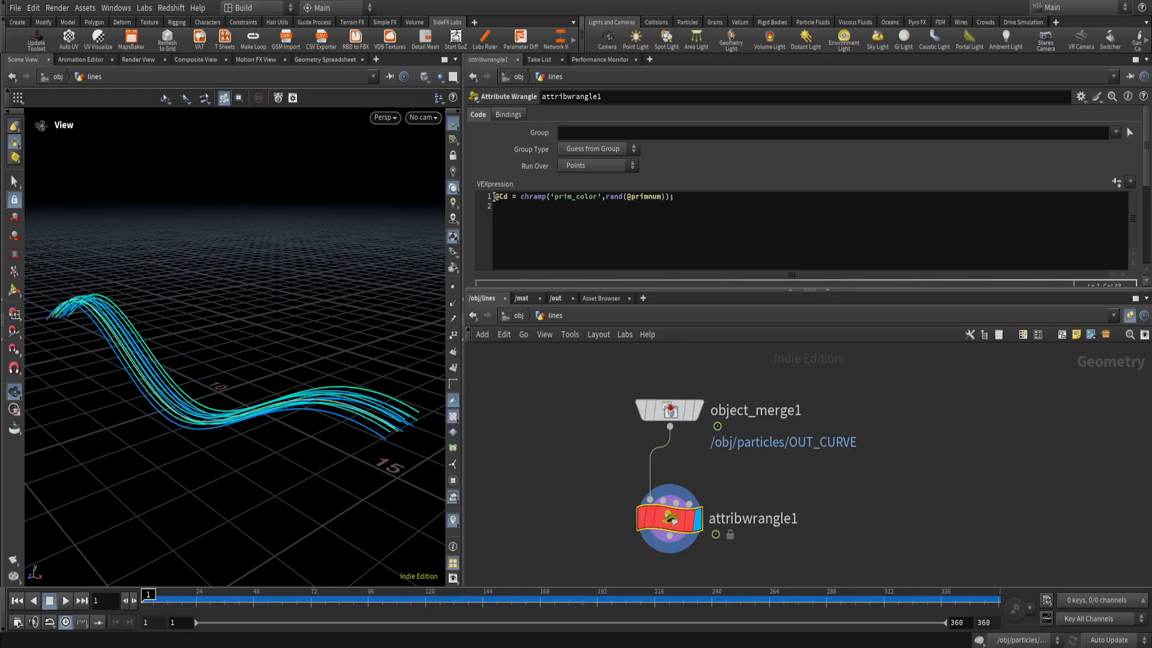
drag(495, 196, 506, 200)
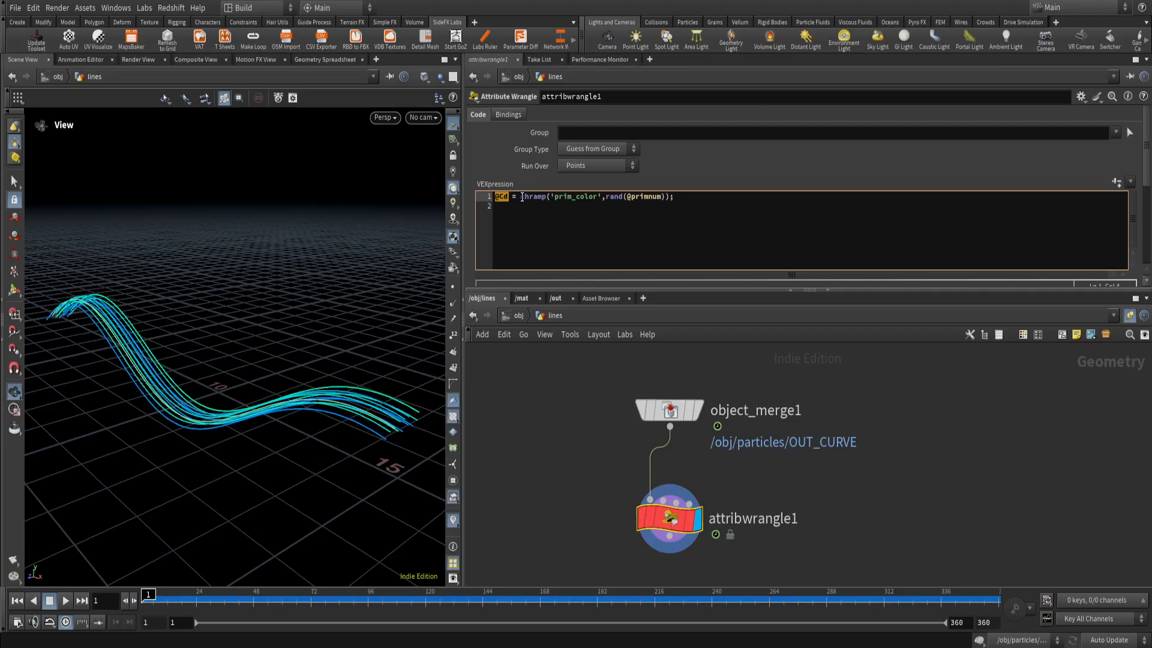
click(554, 197)
drag(605, 196, 667, 197)
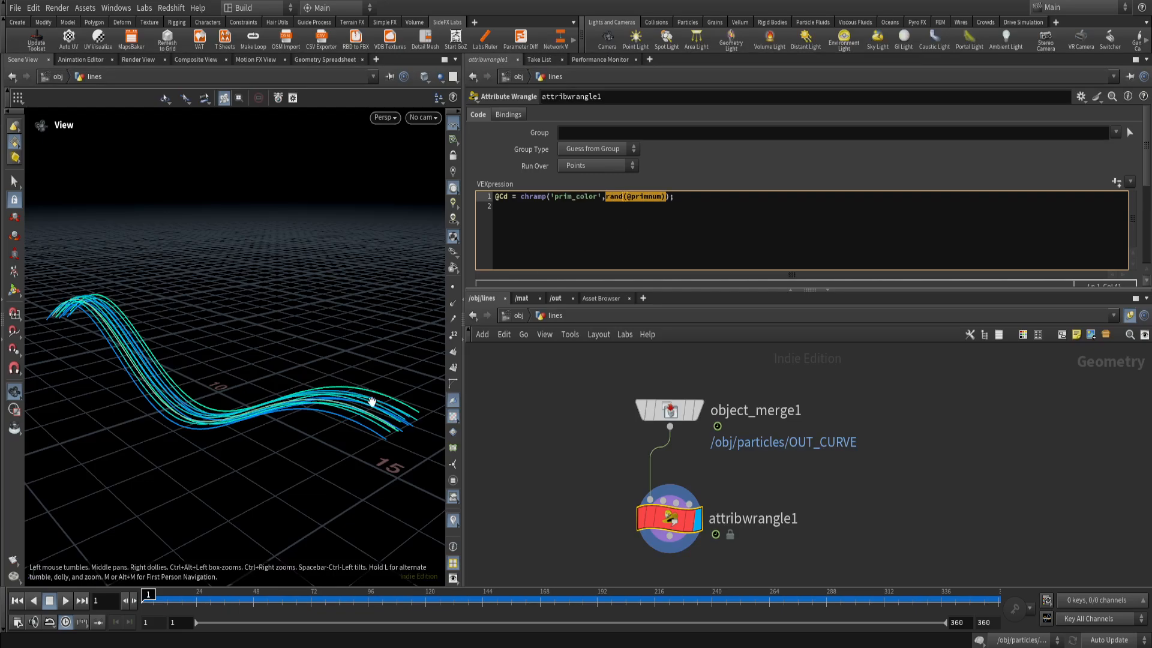
drag(547, 199, 527, 196)
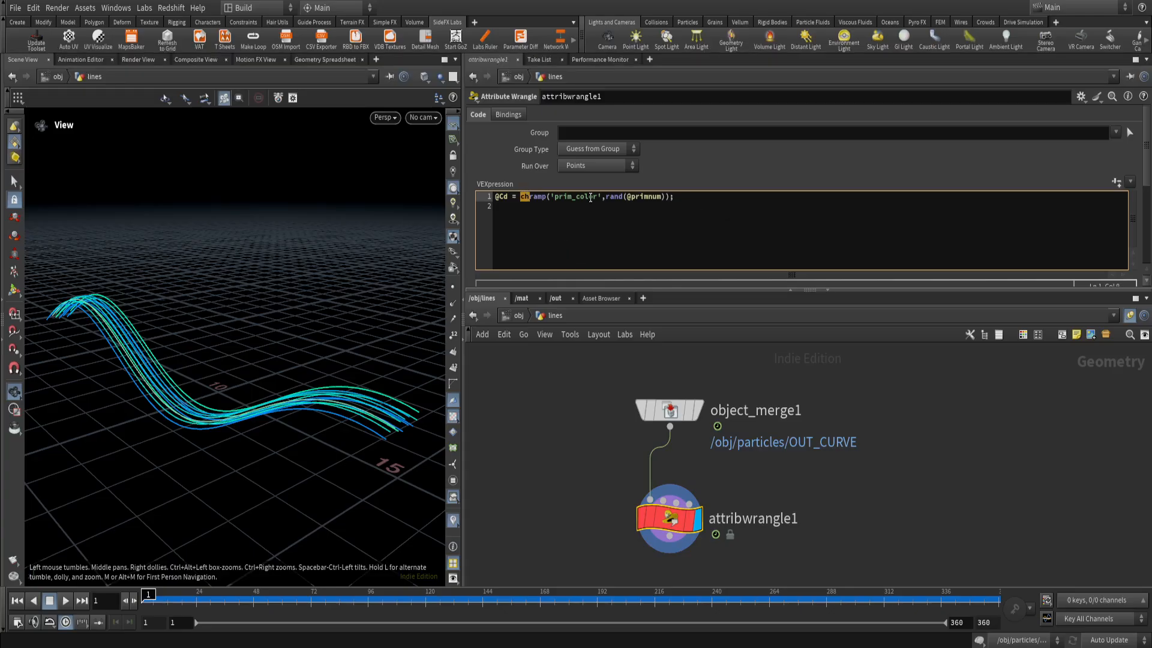
click(679, 198)
click(1123, 185)
Shift the second point of the Prim Color ramp to position 0.277132 and view the recoloured curves.
scroll(1123, 185, down, 3)
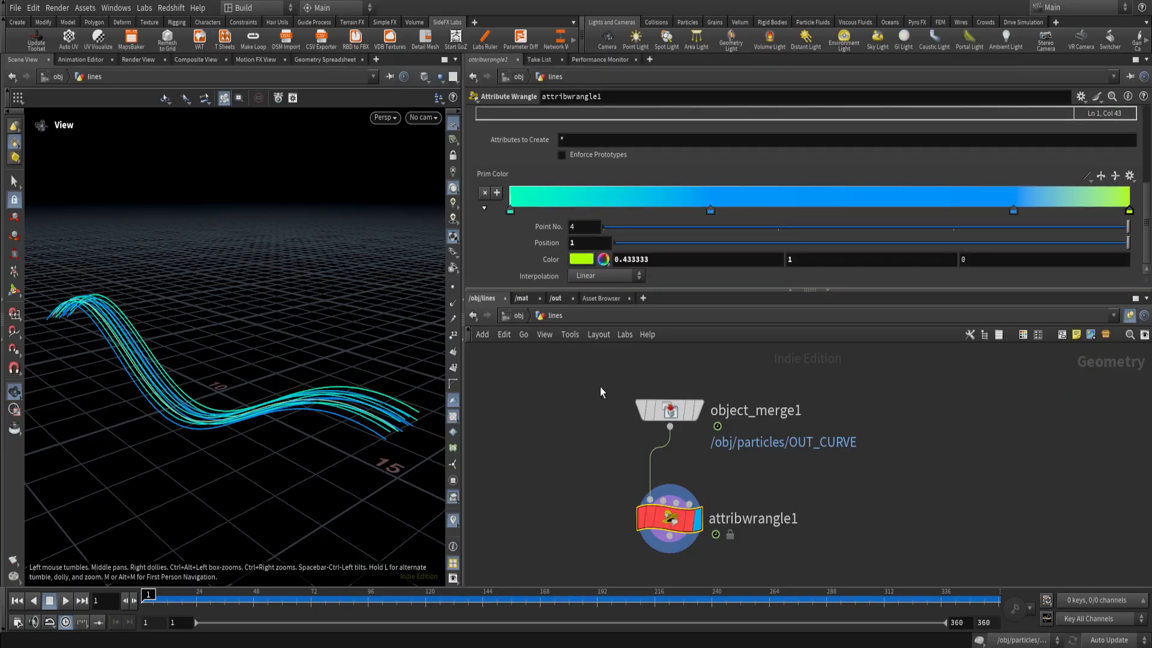
drag(315, 409, 198, 293)
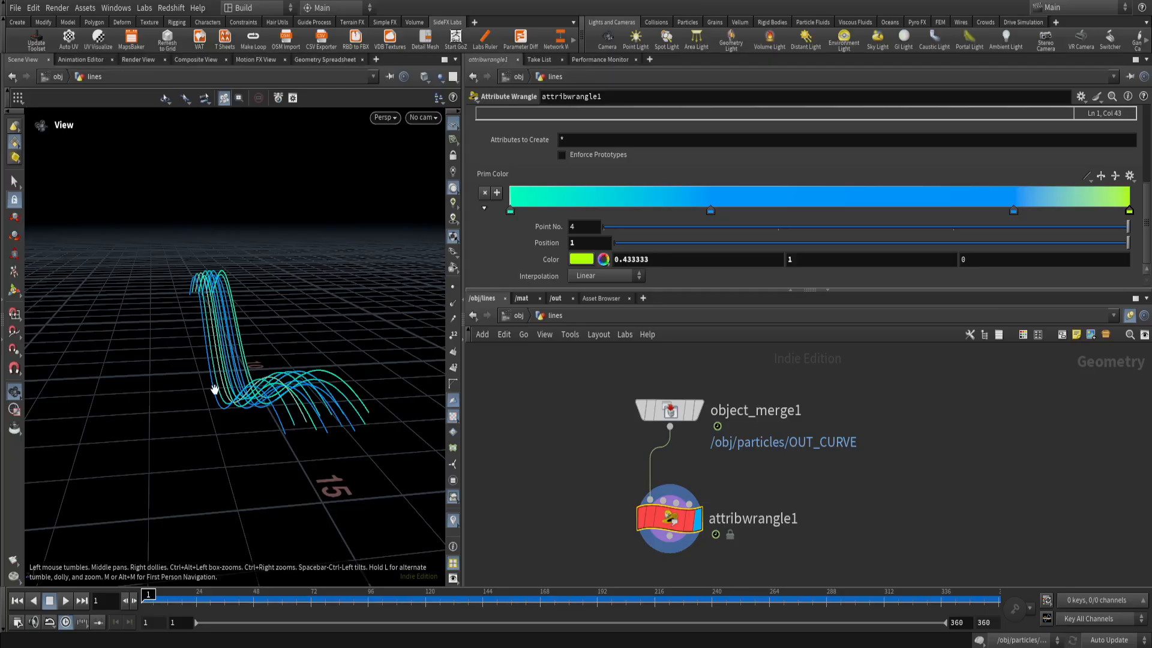
drag(224, 355, 427, 411)
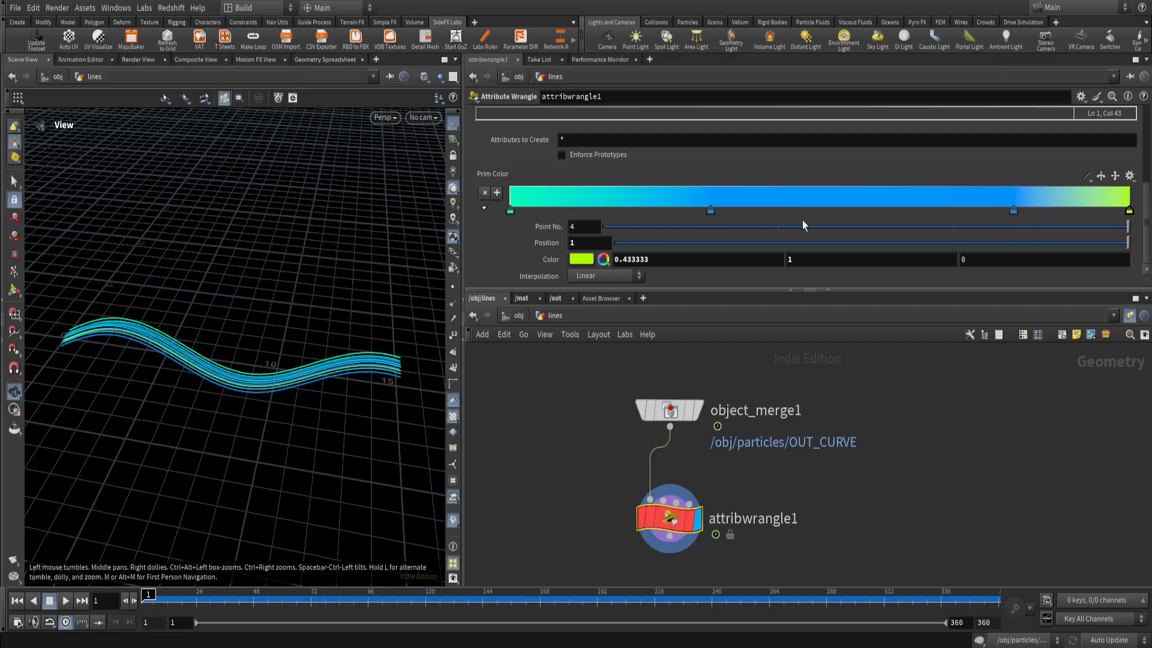
drag(713, 212, 681, 211)
mouse_move(251, 408)
mouse_down()
mouse_move(225, 392)
mouse_move(252, 388)
mouse_up()
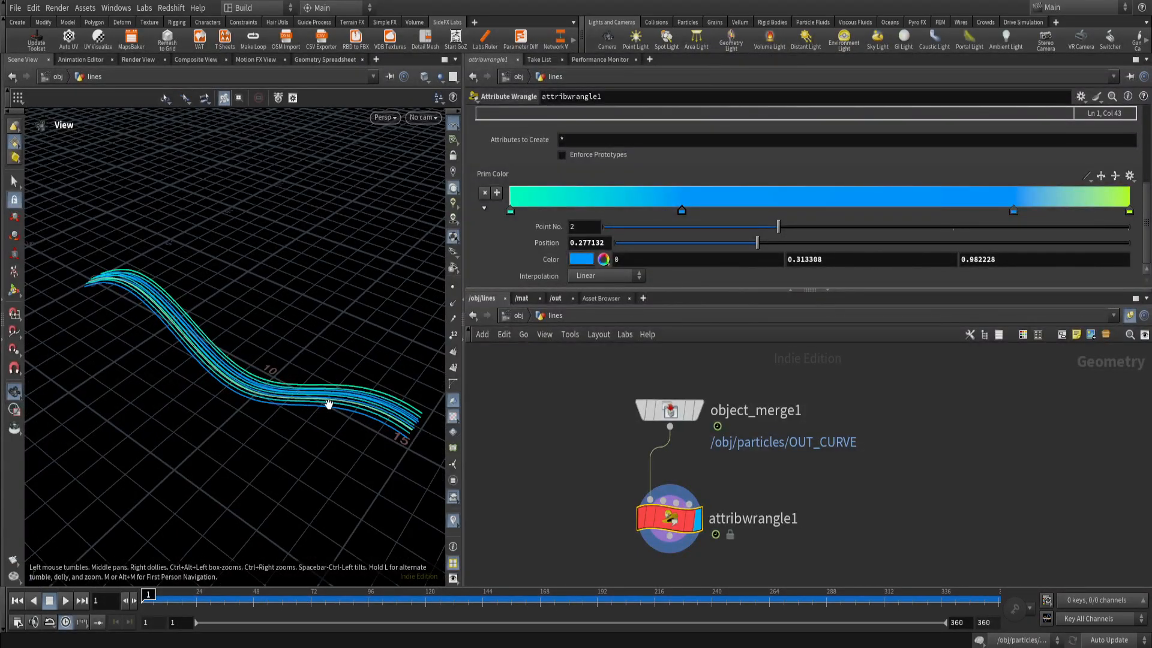
Check the object_merge1 node and inspect attribwrangle1's parameters and the coloured curves from other angles.
mouse_move(680, 414)
middle_click(674, 418)
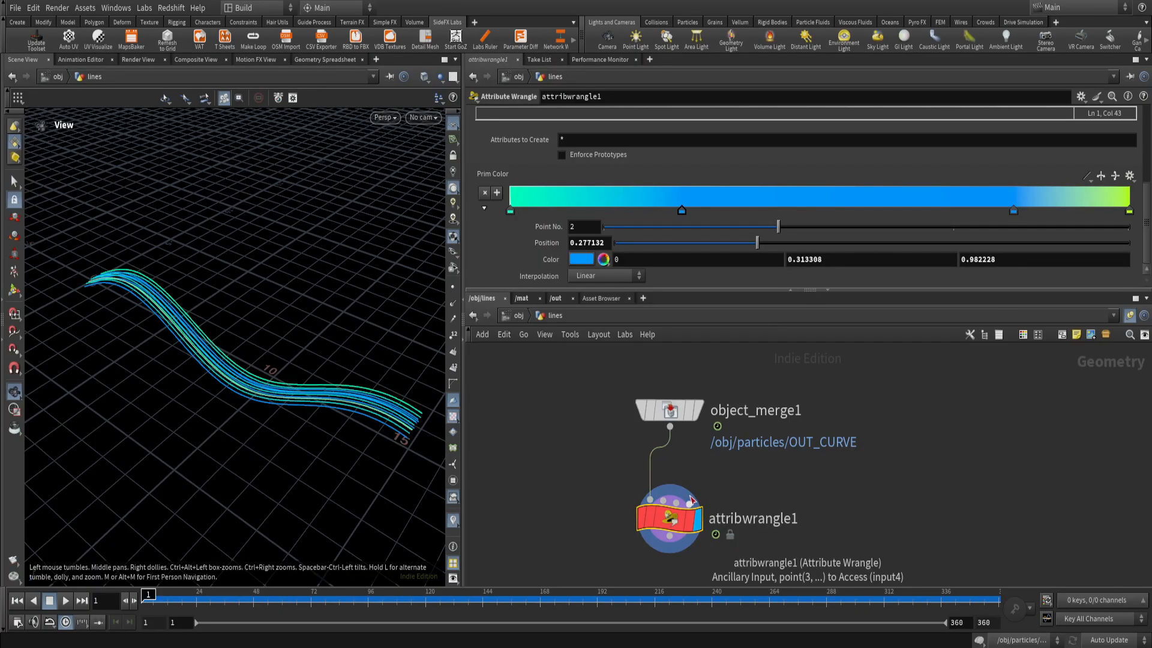
middle_click(671, 419)
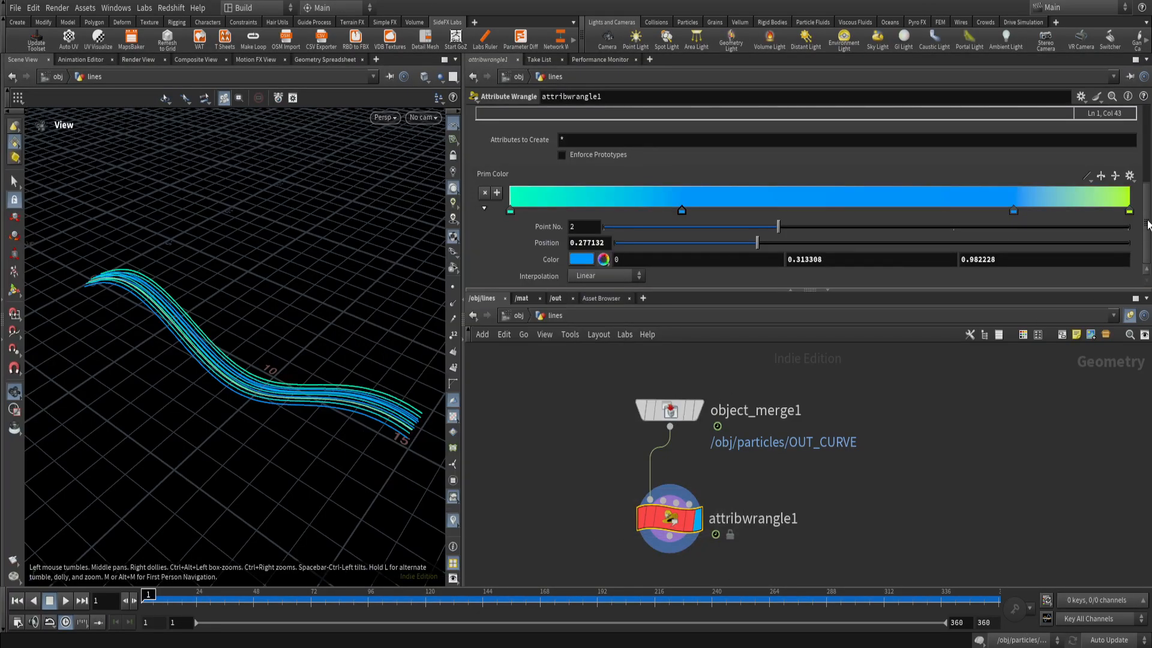
scroll(1148, 223, up, 3)
scroll(1148, 224, down, 3)
drag(339, 433, 303, 410)
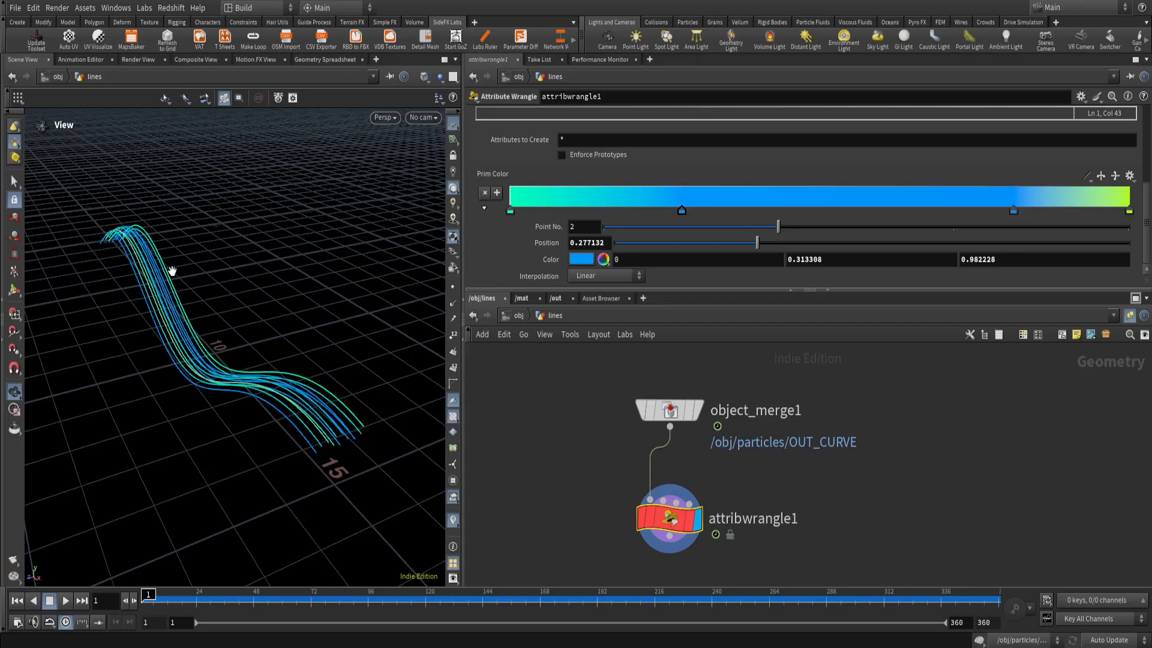
drag(292, 451, 347, 447)
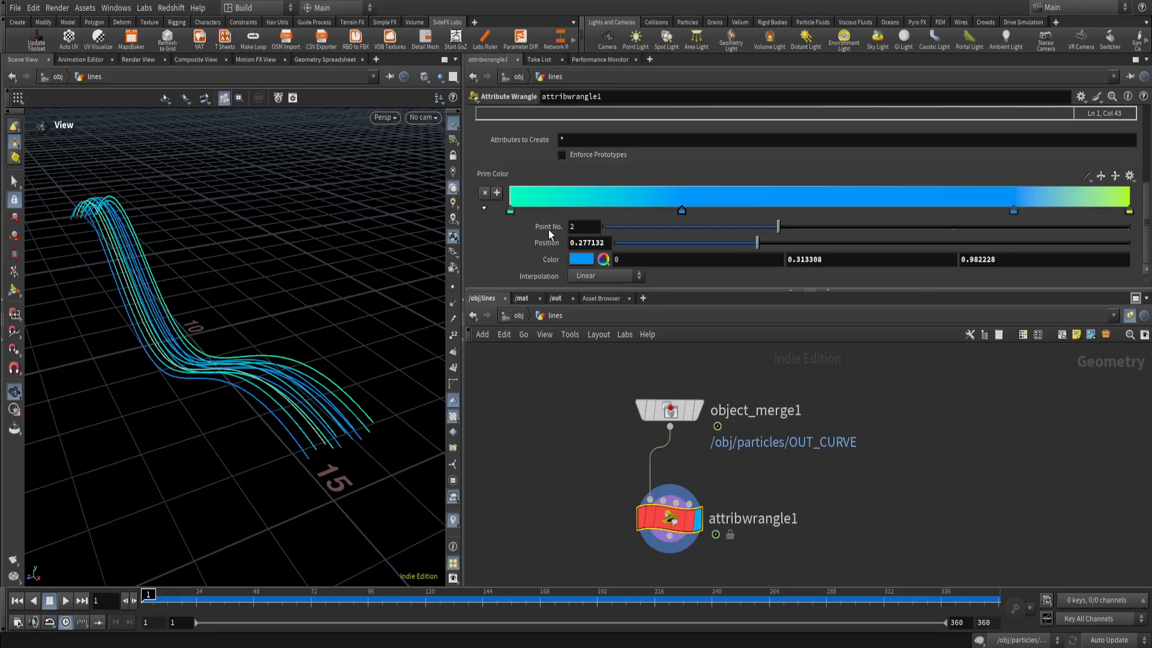
Examine the colour values of each of the four points on the Prim Color ramp.
click(509, 210)
click(682, 211)
click(510, 211)
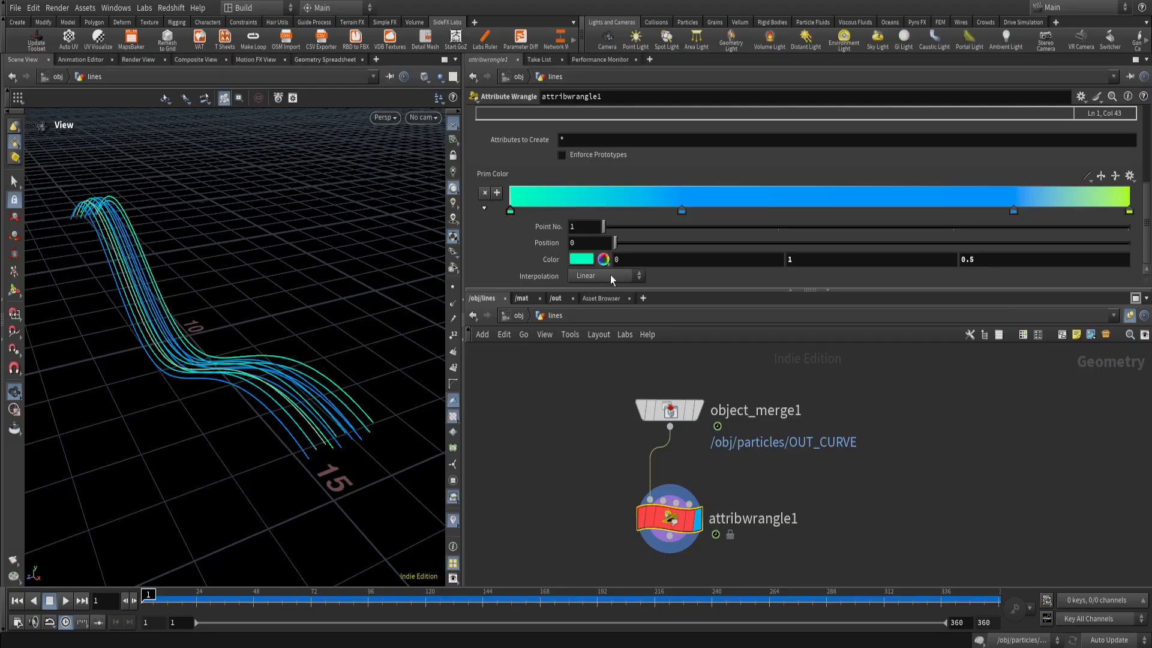
click(634, 259)
click(795, 262)
click(972, 264)
click(681, 211)
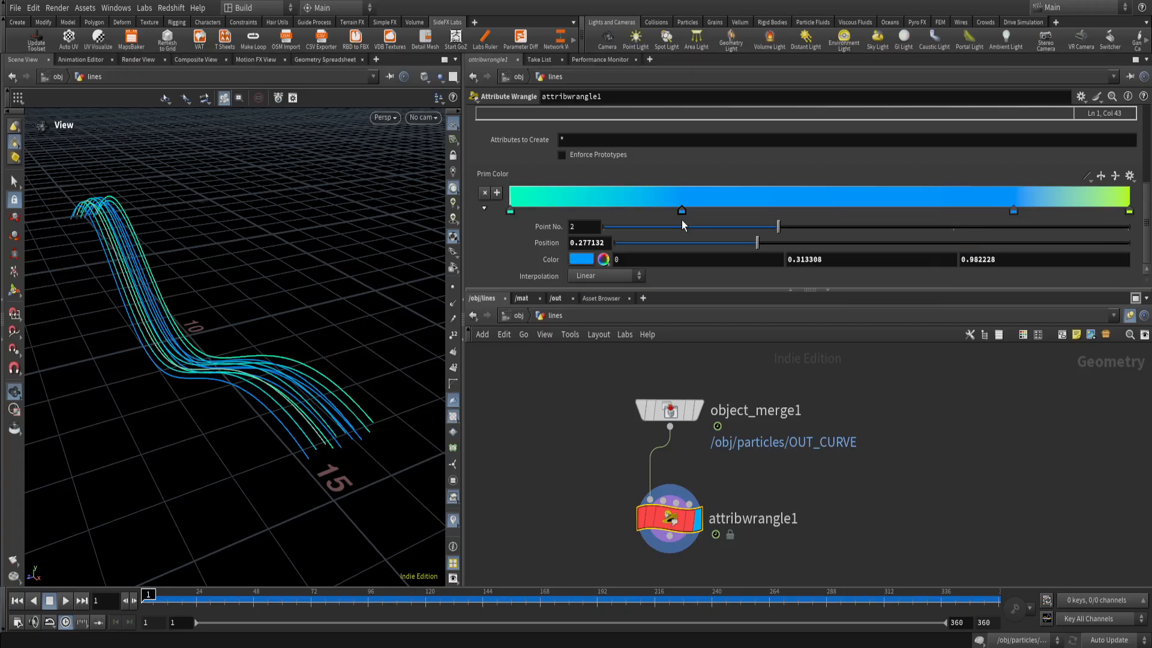
click(643, 264)
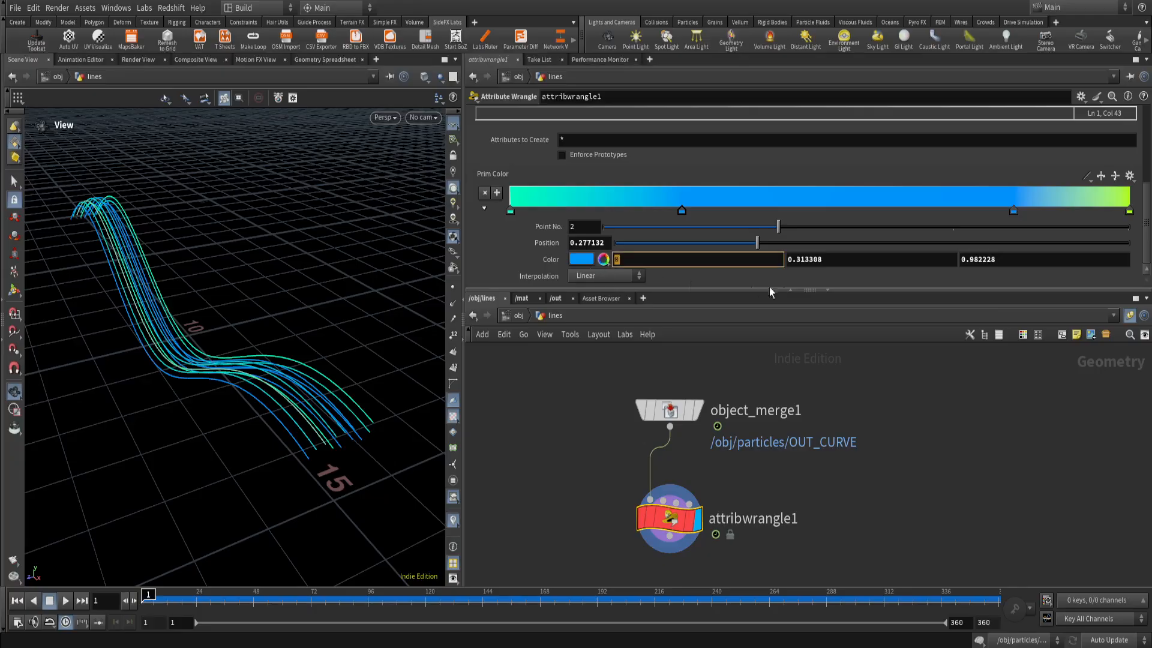
click(834, 261)
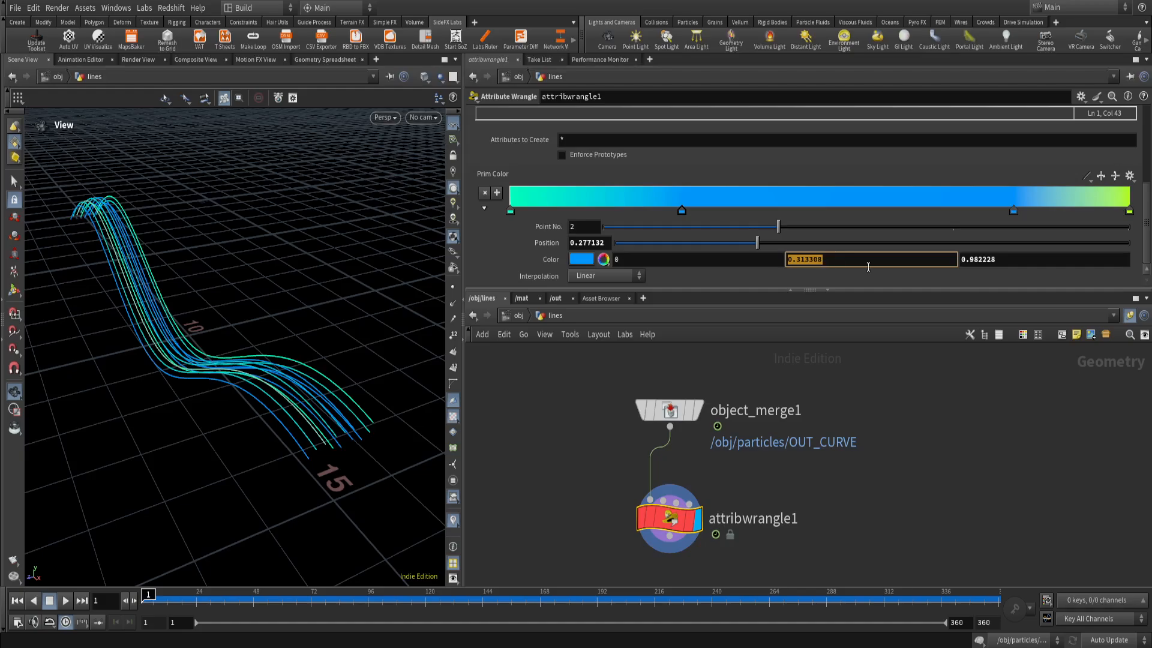
click(990, 262)
click(1013, 212)
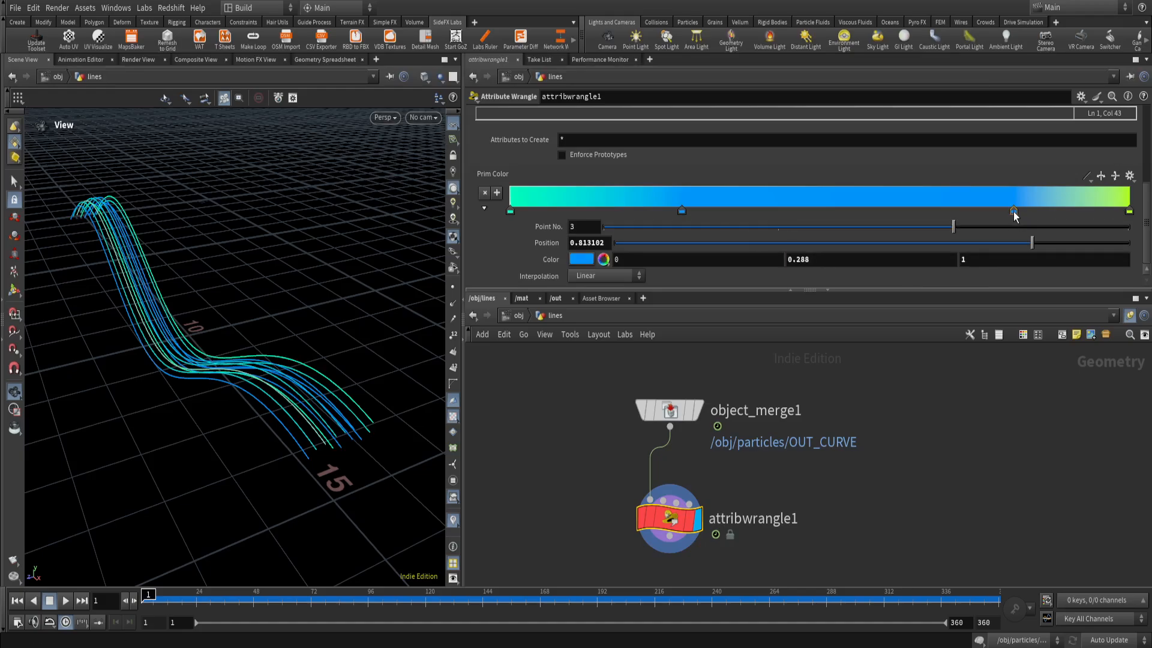
click(1128, 212)
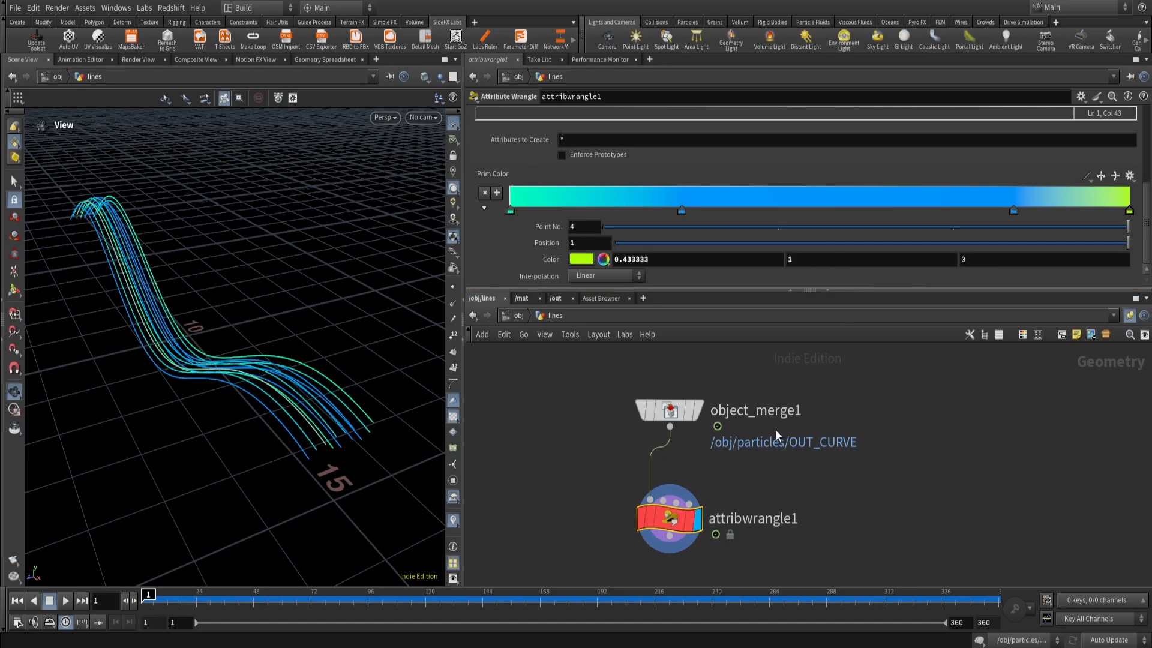
Try the Magma preset on the Prim Color ramp, view the curves with it, and undo the preset.
click(1132, 177)
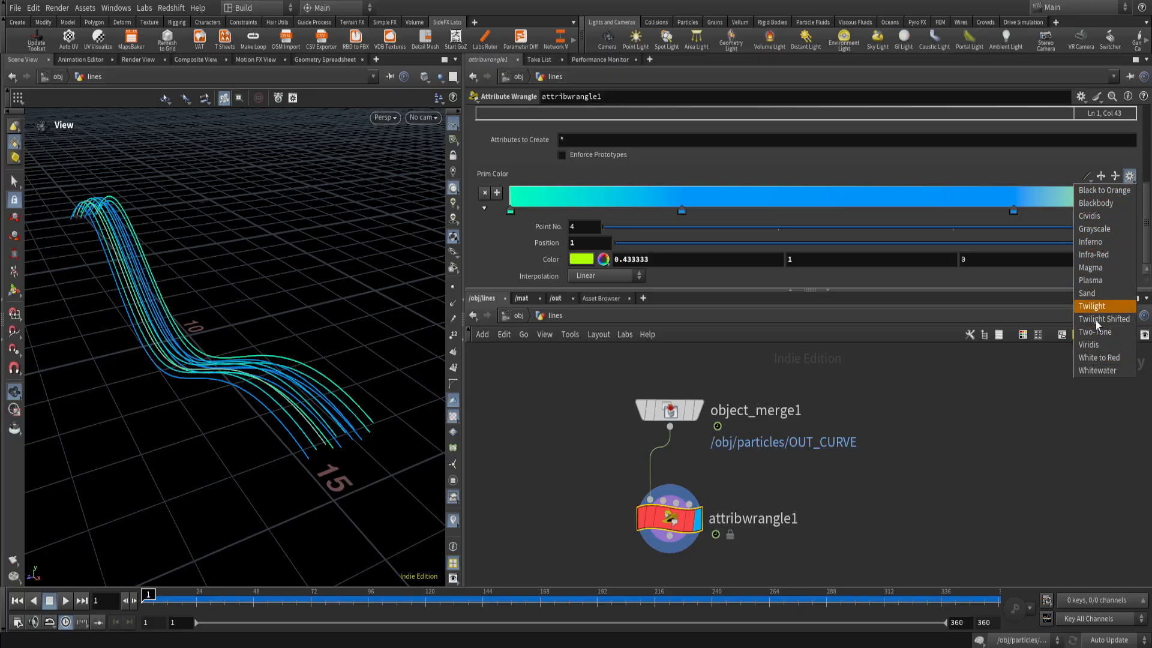
click(1091, 268)
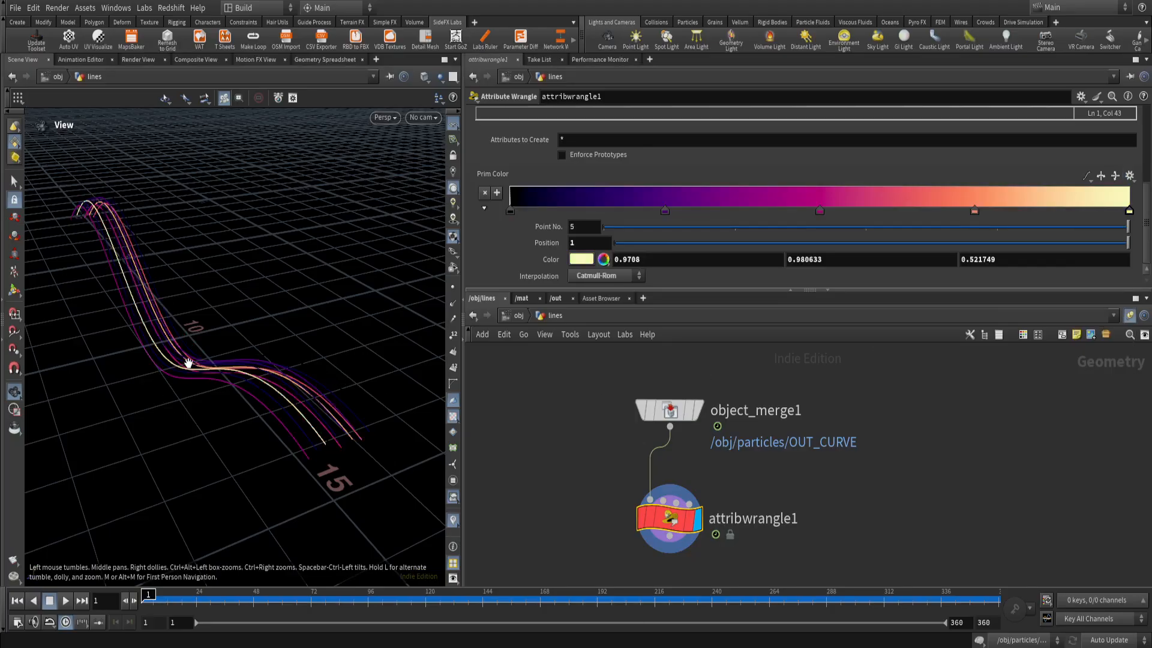
mouse_move(180, 368)
mouse_down()
mouse_move(157, 391)
mouse_move(162, 349)
mouse_move(187, 380)
mouse_move(195, 363)
mouse_up()
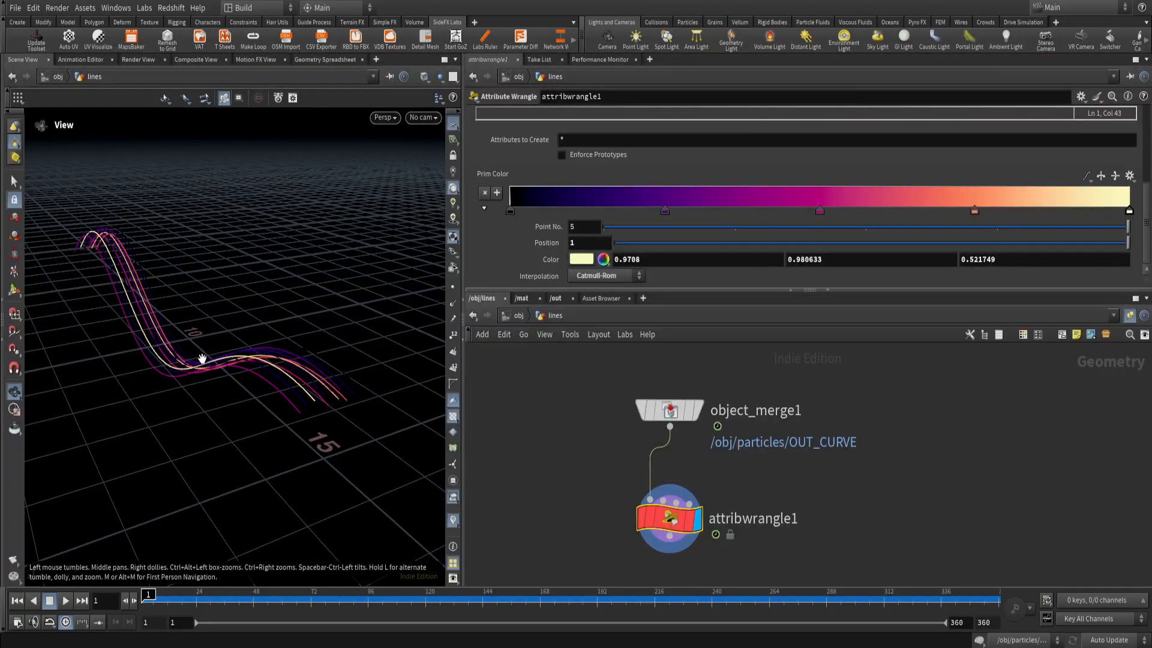
key(ctrl+z)
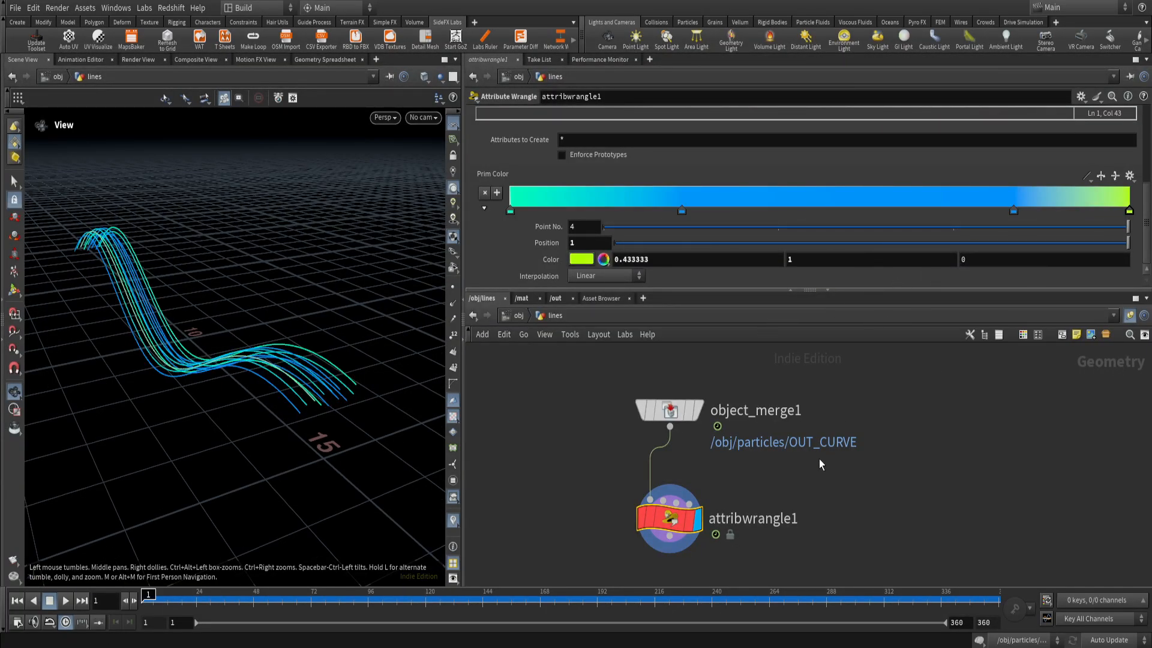
Return to the object level and select the particles object, followed by the lines object.
key(u)
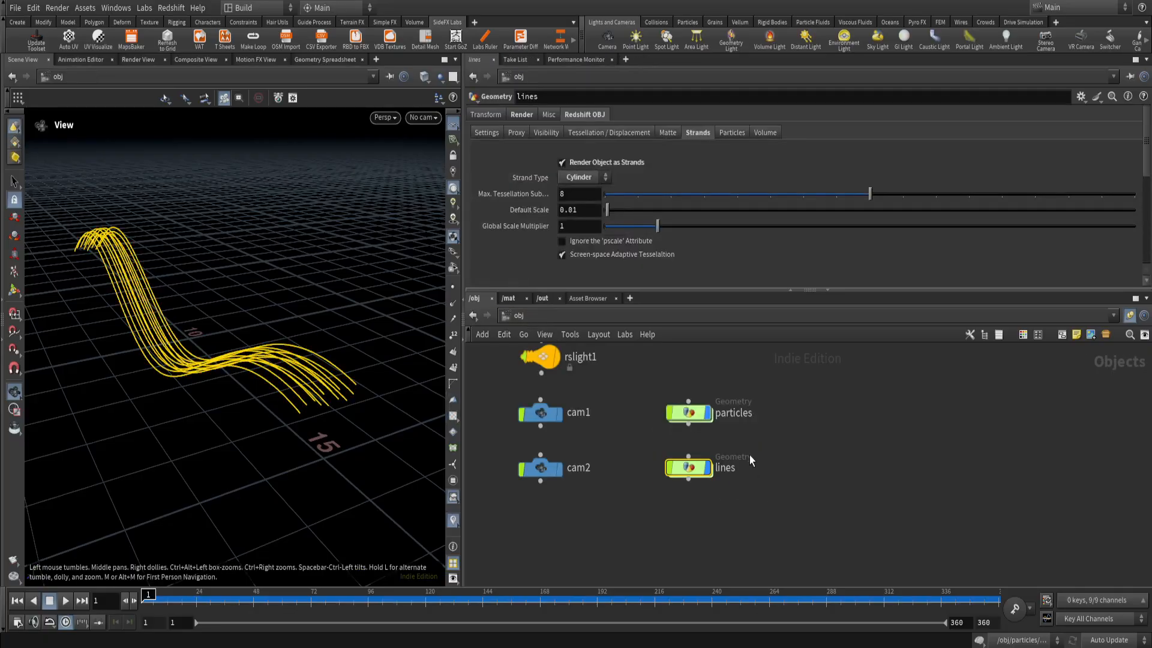
click(750, 454)
drag(724, 433, 648, 396)
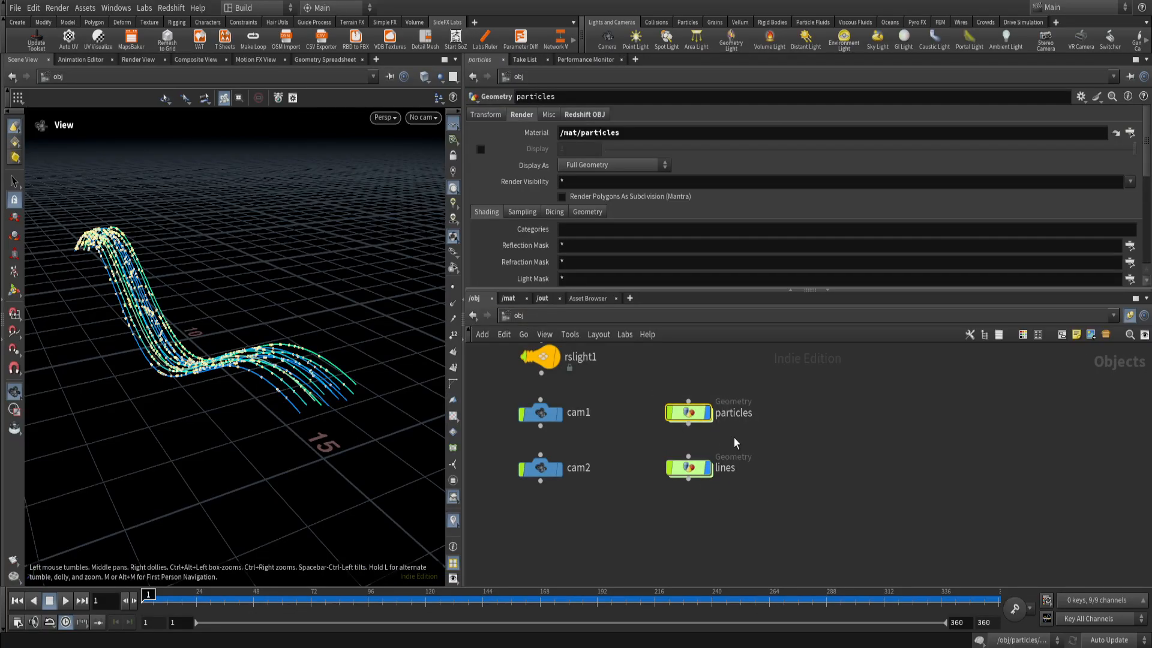
drag(735, 445, 636, 516)
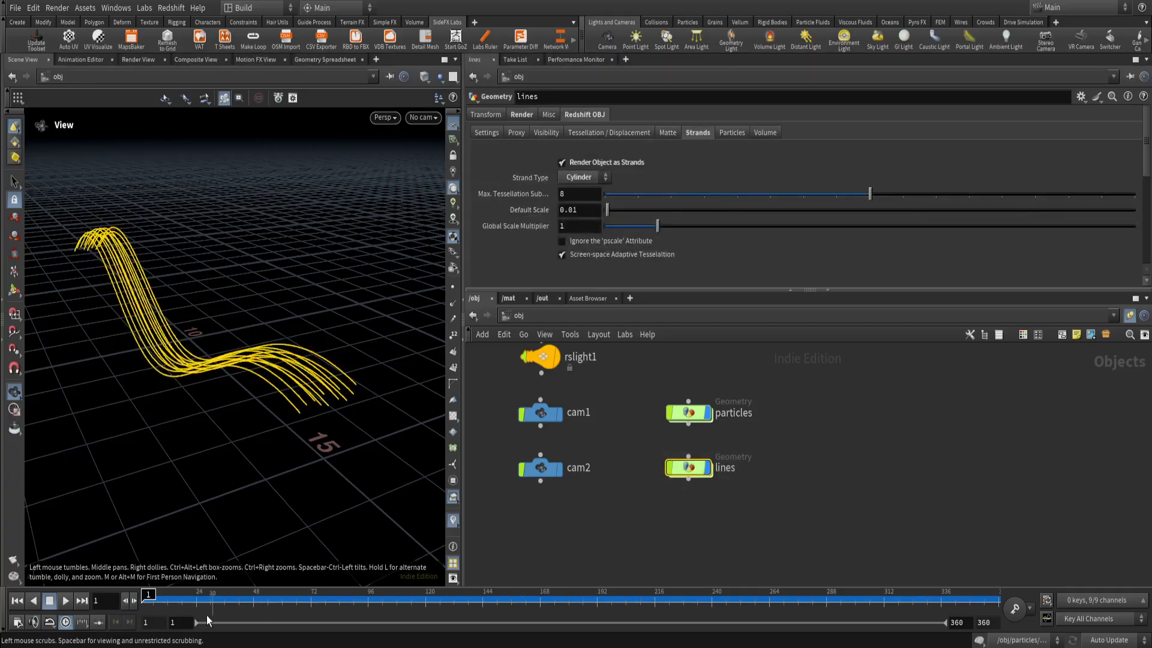
Play the animation to view the particles and lines objects together, and rewind to the first frame.
click(65, 600)
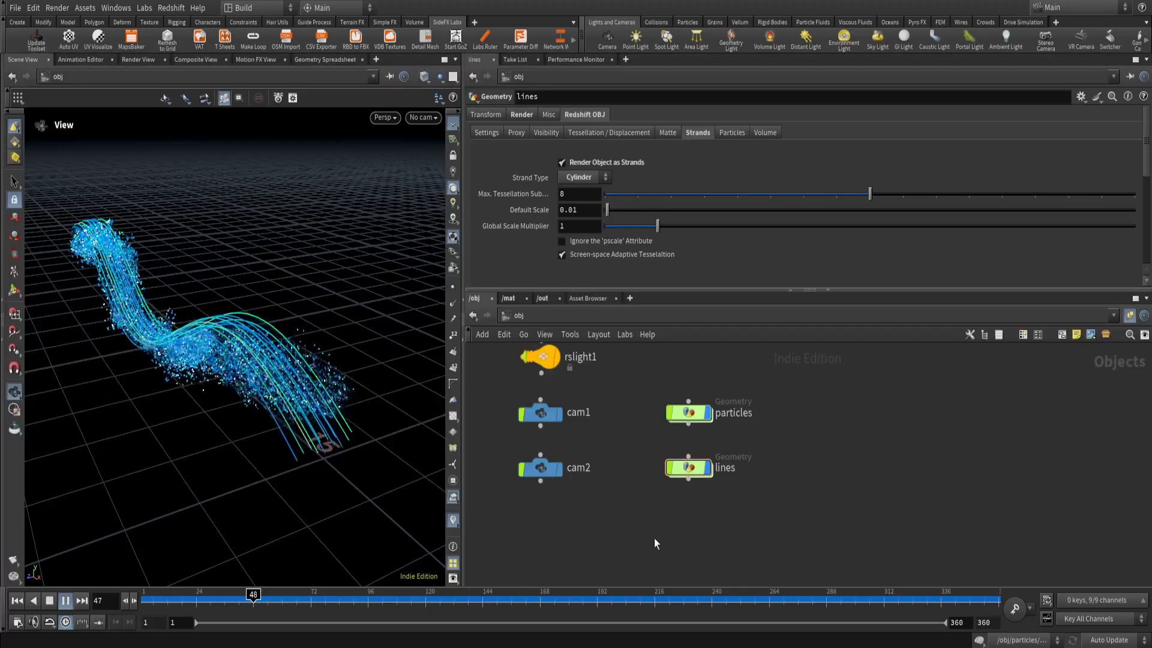
drag(242, 414, 283, 412)
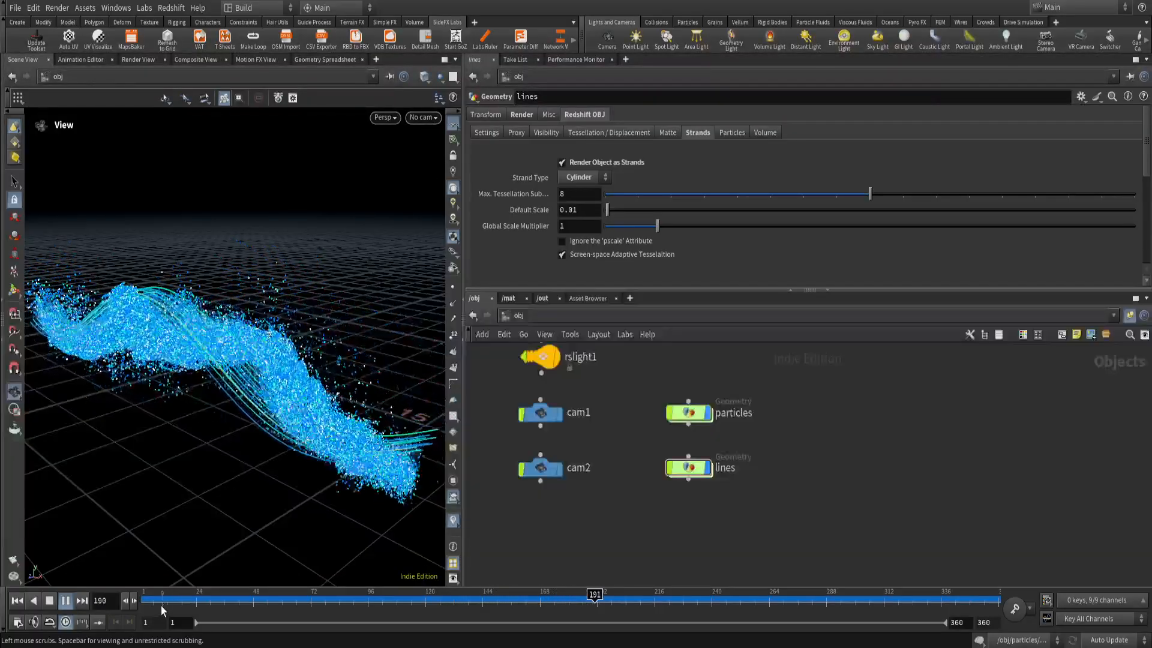
click(17, 600)
Show cam1's transform parameters, look through cam1 in the viewport and scrub the opening frames back to frame 1.
middle_drag(562, 449, 668, 448)
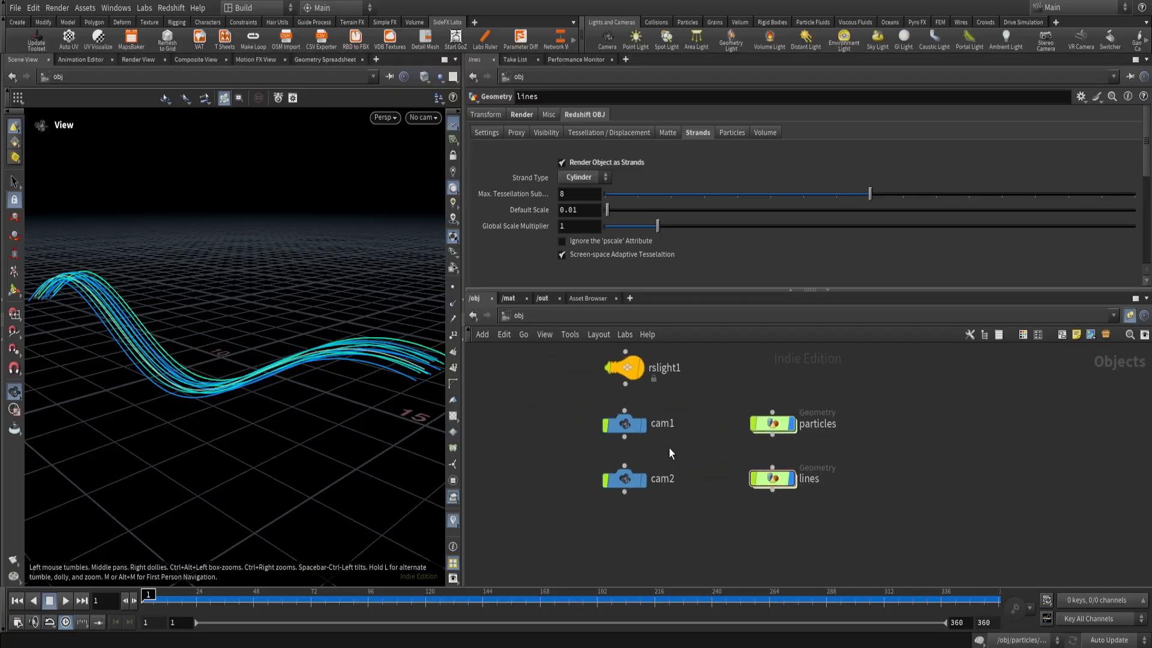
drag(669, 444, 566, 418)
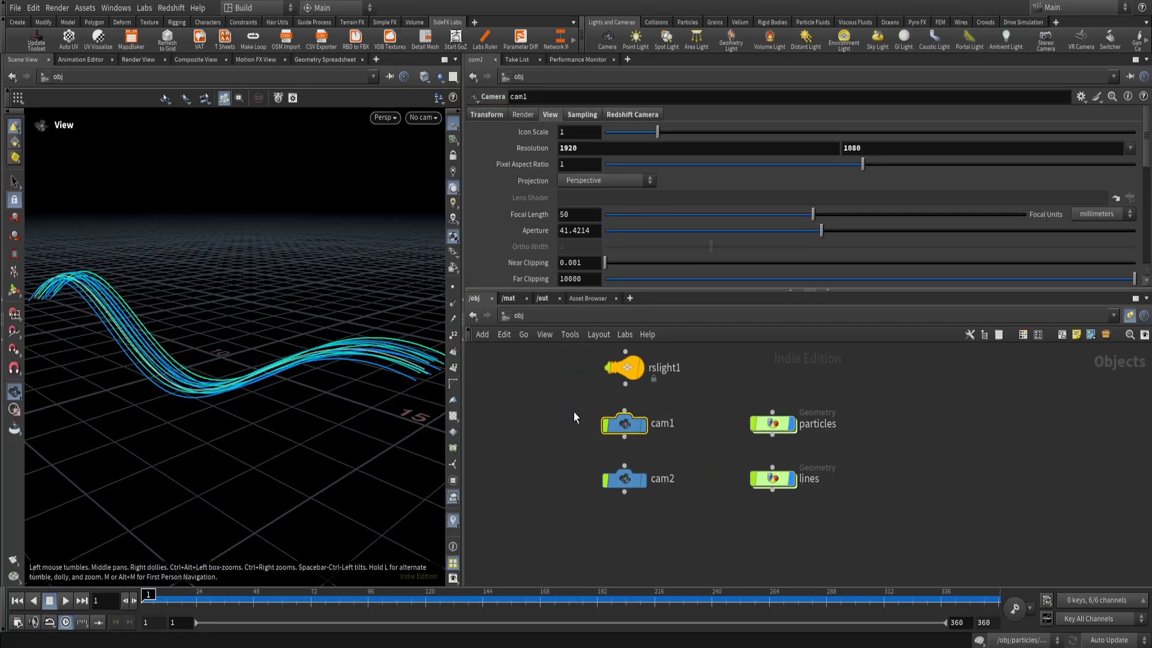
click(494, 115)
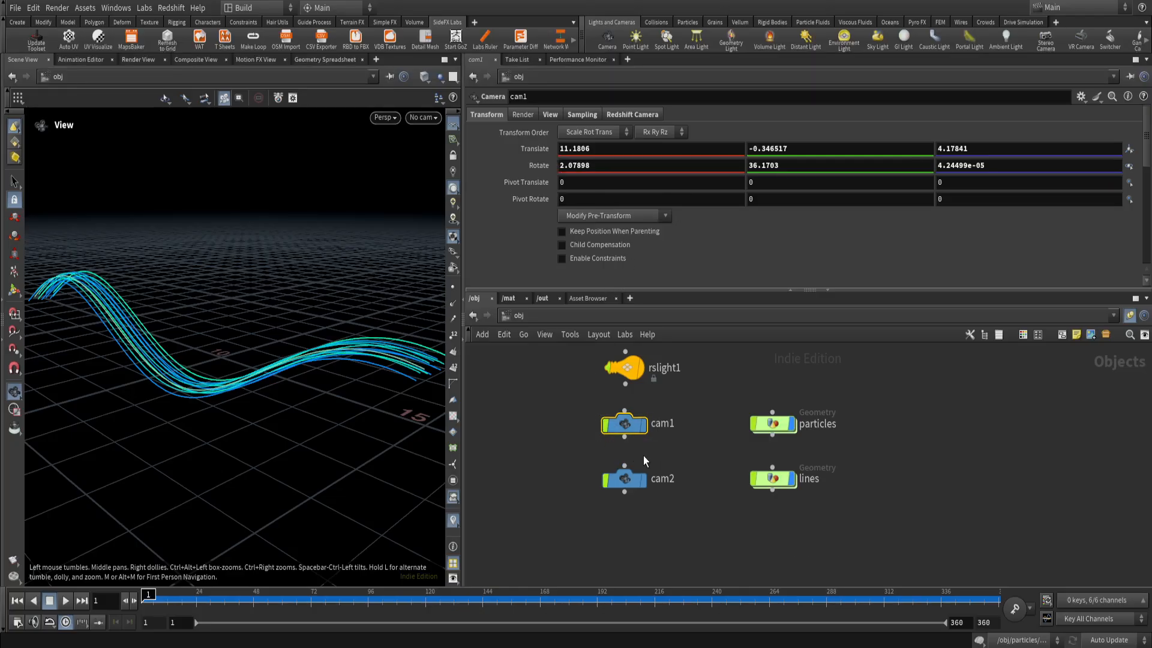
click(423, 117)
click(438, 182)
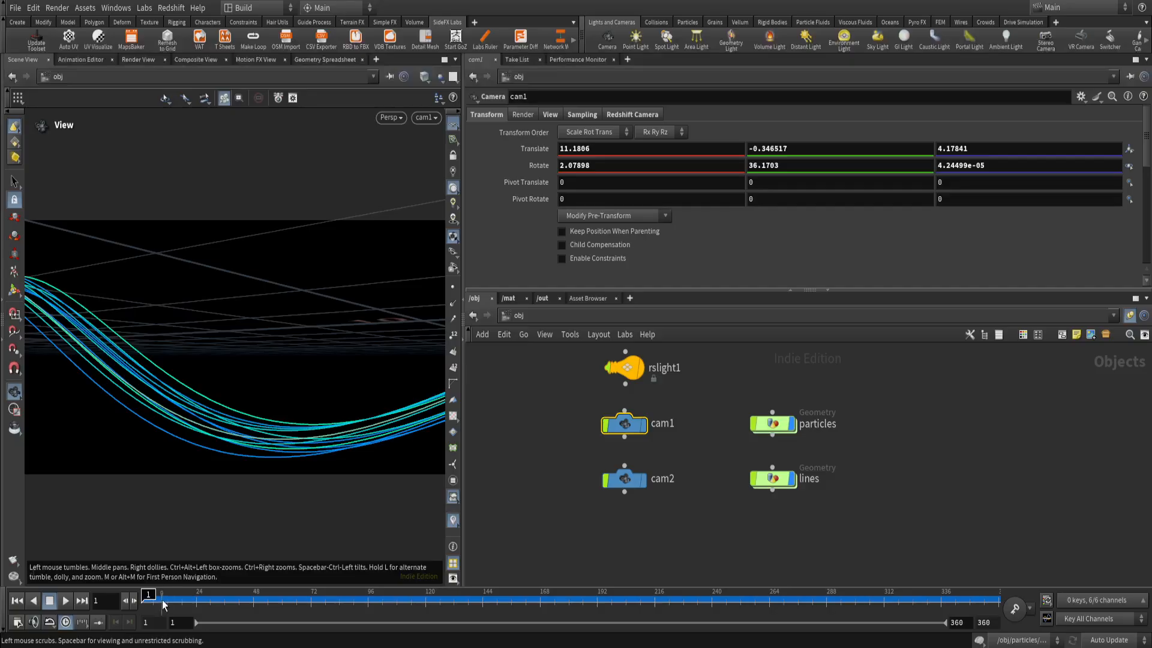
mouse_move(162, 604)
mouse_down()
mouse_move(454, 607)
mouse_move(574, 625)
mouse_move(902, 621)
mouse_move(141, 606)
mouse_up()
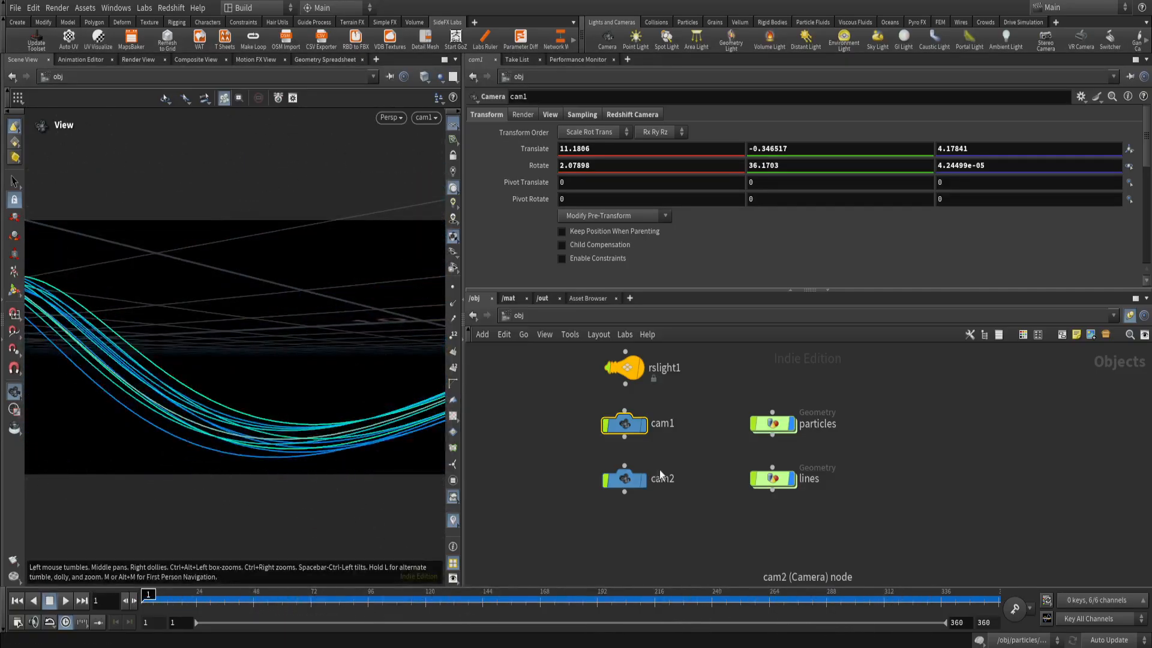
Select cam2, look through it in the viewport and scrub its animated move back to frame 1.
click(660, 475)
click(436, 117)
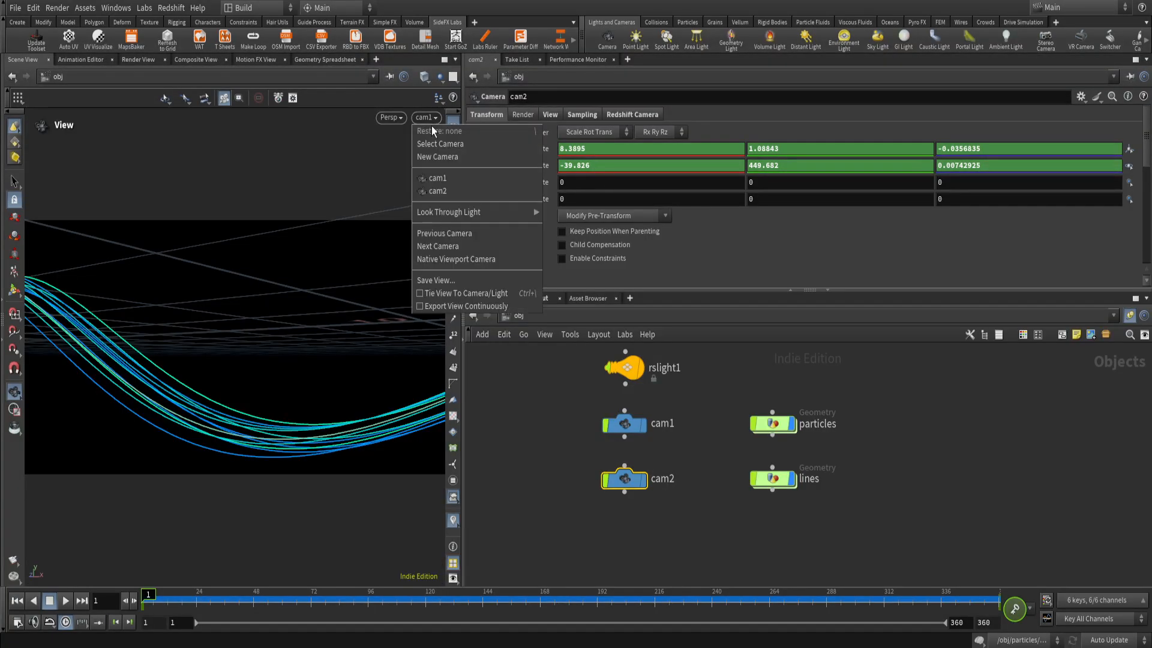
click(444, 191)
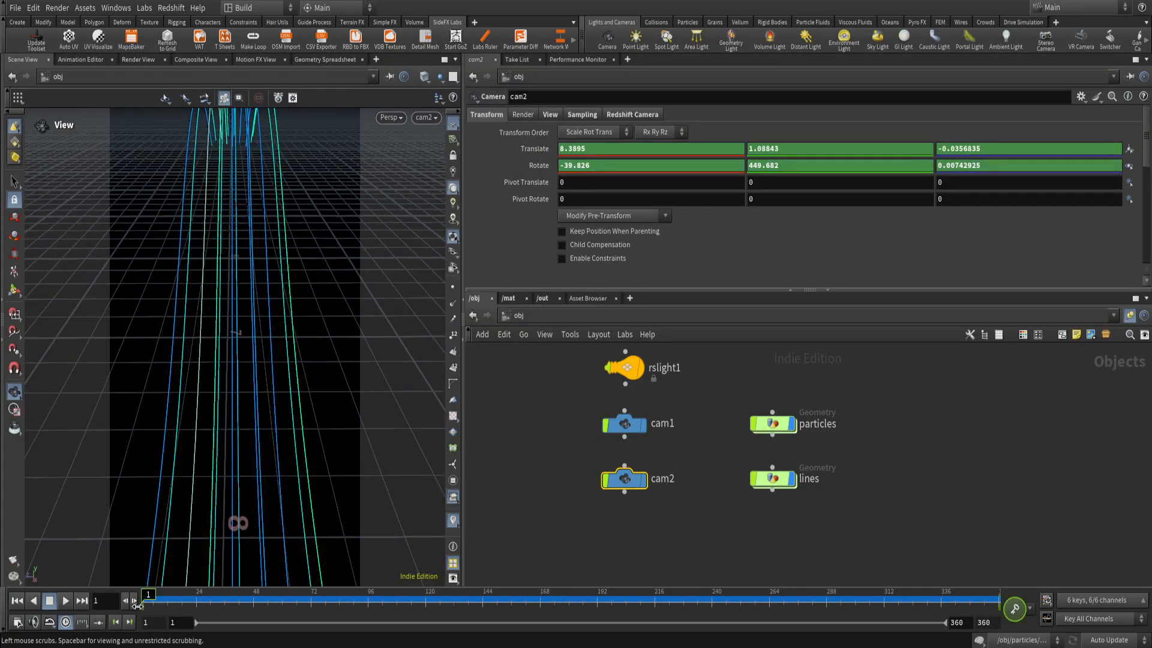
drag(168, 610, 111, 619)
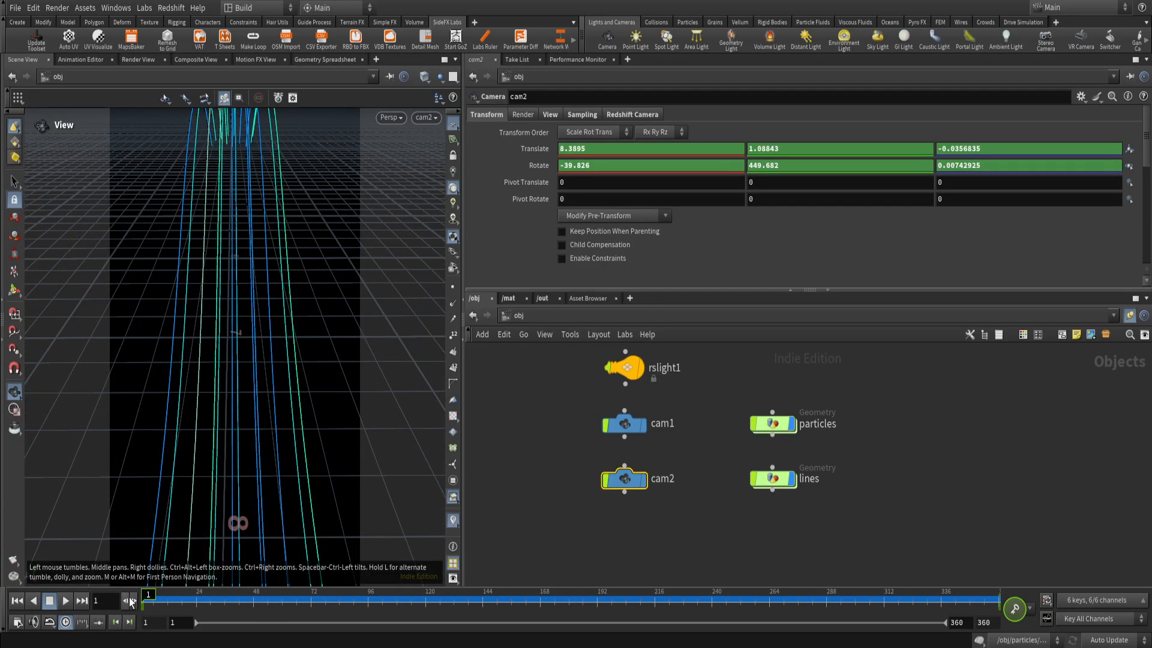
drag(147, 596, 93, 601)
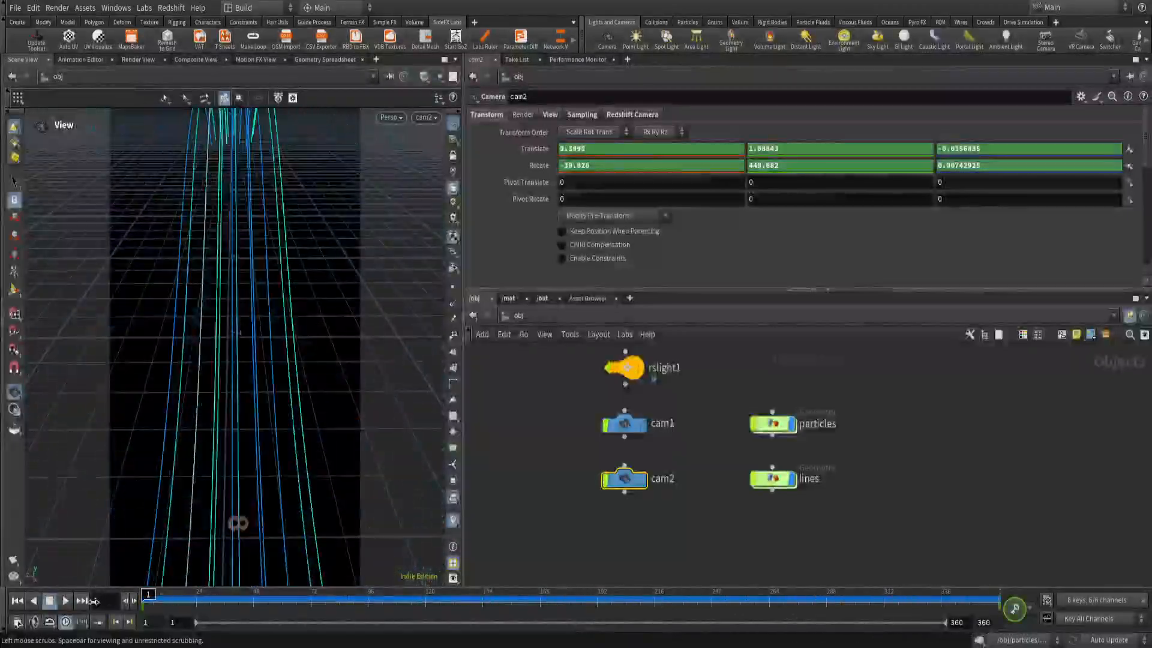
Leave the cam2 view, frame the whole scene, play the particles and lines animation from another angle, and return to frame 1.
mouse_move(234, 434)
mouse_down()
mouse_move(304, 436)
mouse_move(206, 396)
mouse_move(198, 387)
mouse_move(223, 368)
mouse_move(215, 438)
mouse_up()
key(space+g)
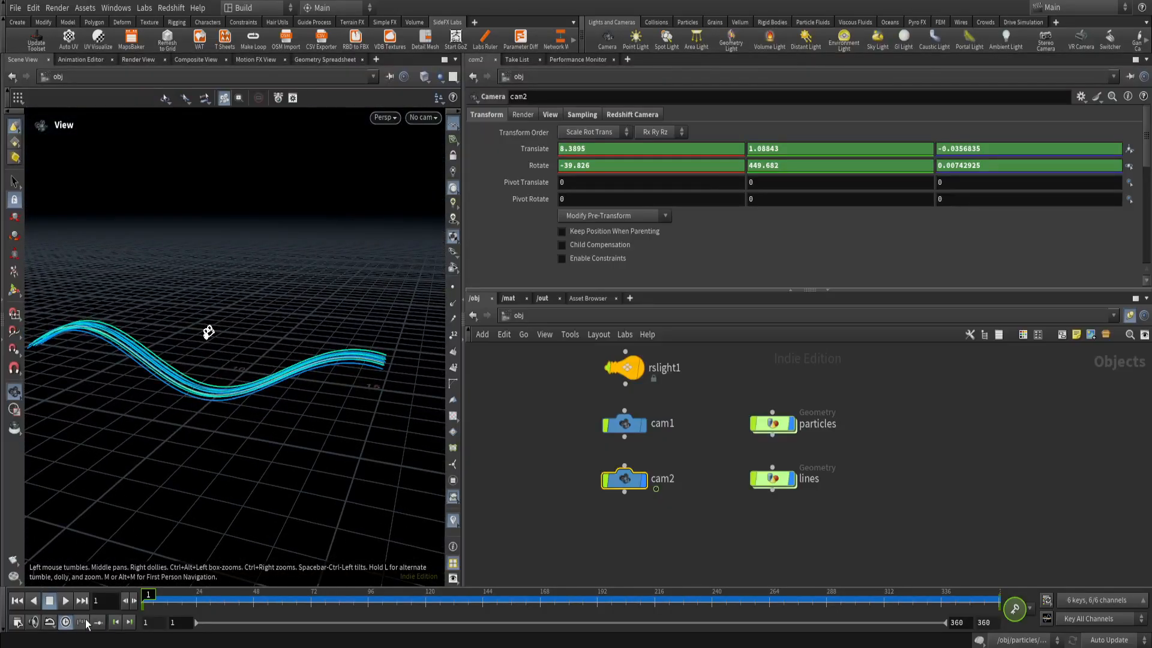
click(65, 600)
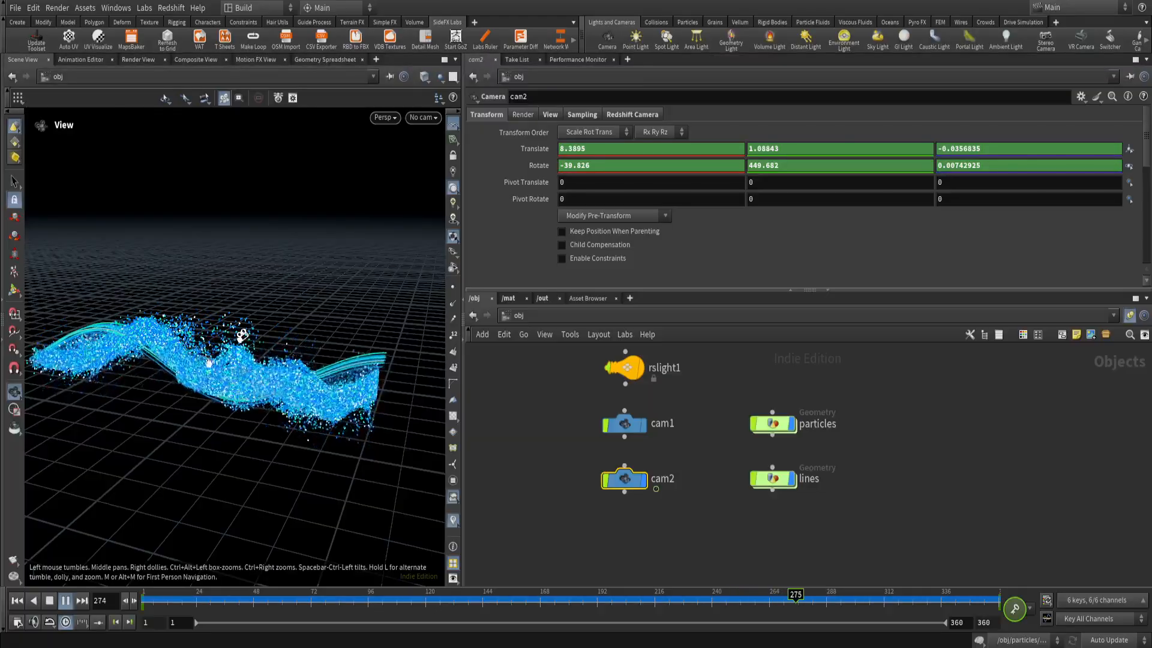
drag(209, 364, 309, 377)
scroll(287, 385, up, 3)
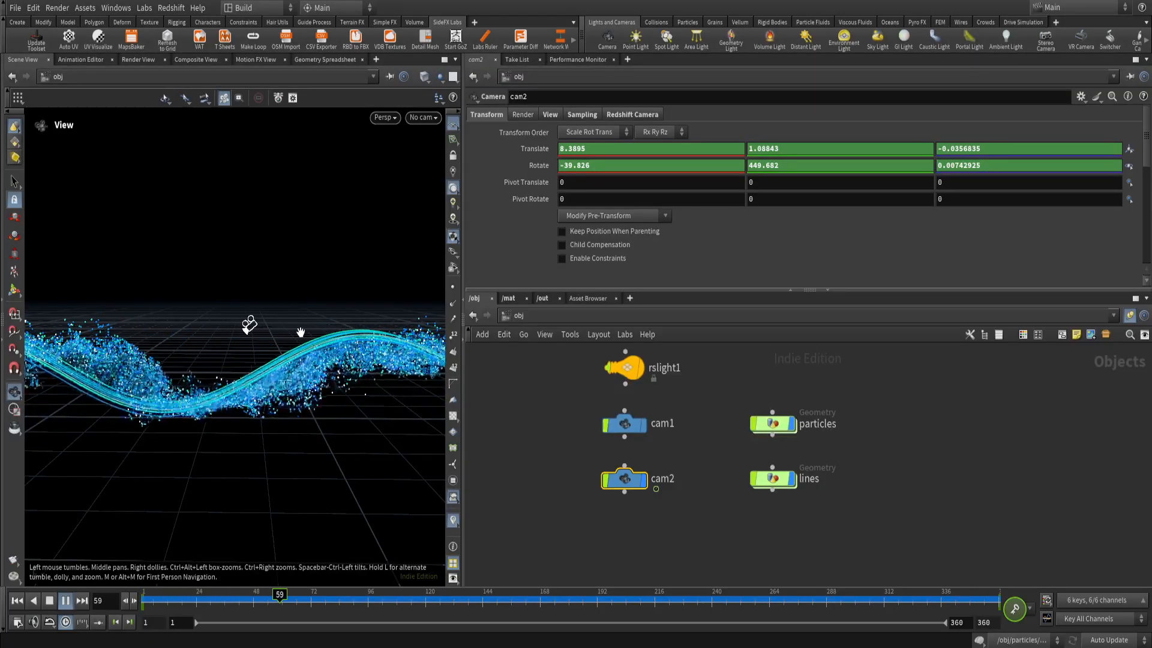
drag(180, 603, 106, 621)
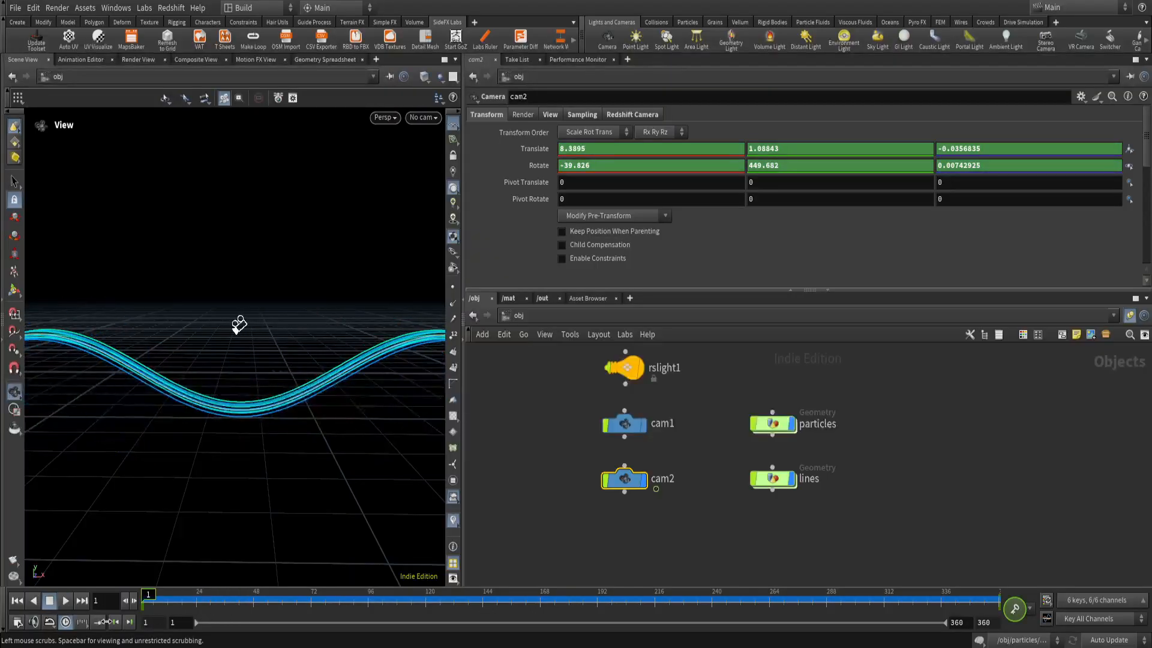
click(542, 430)
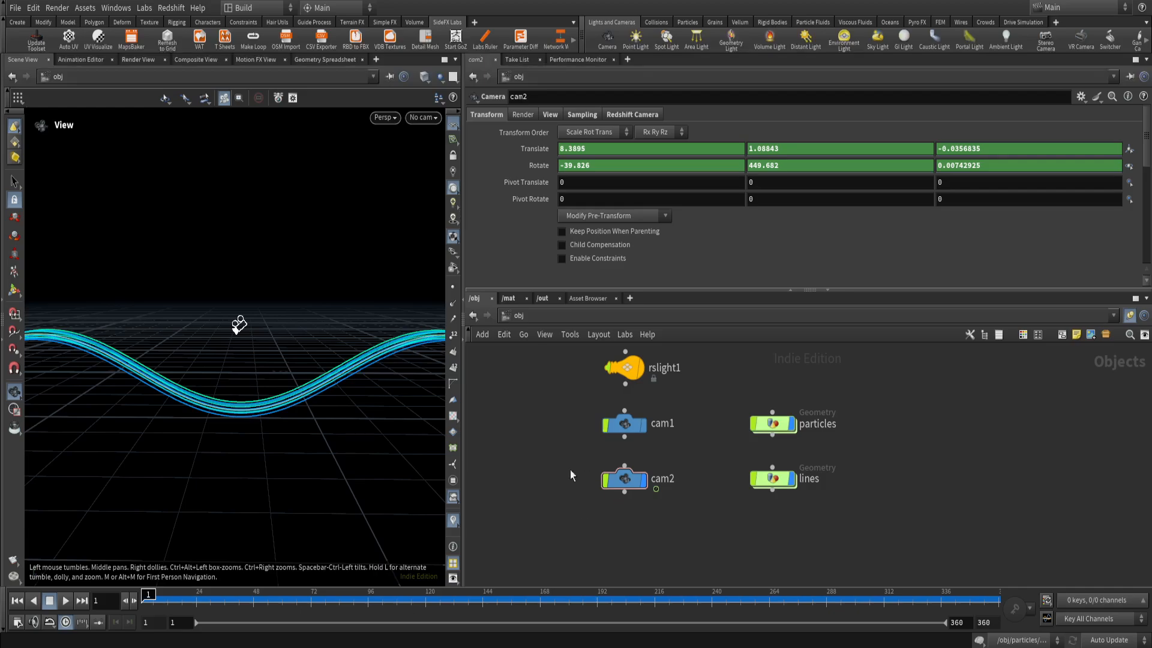
middle_drag(570, 470, 520, 510)
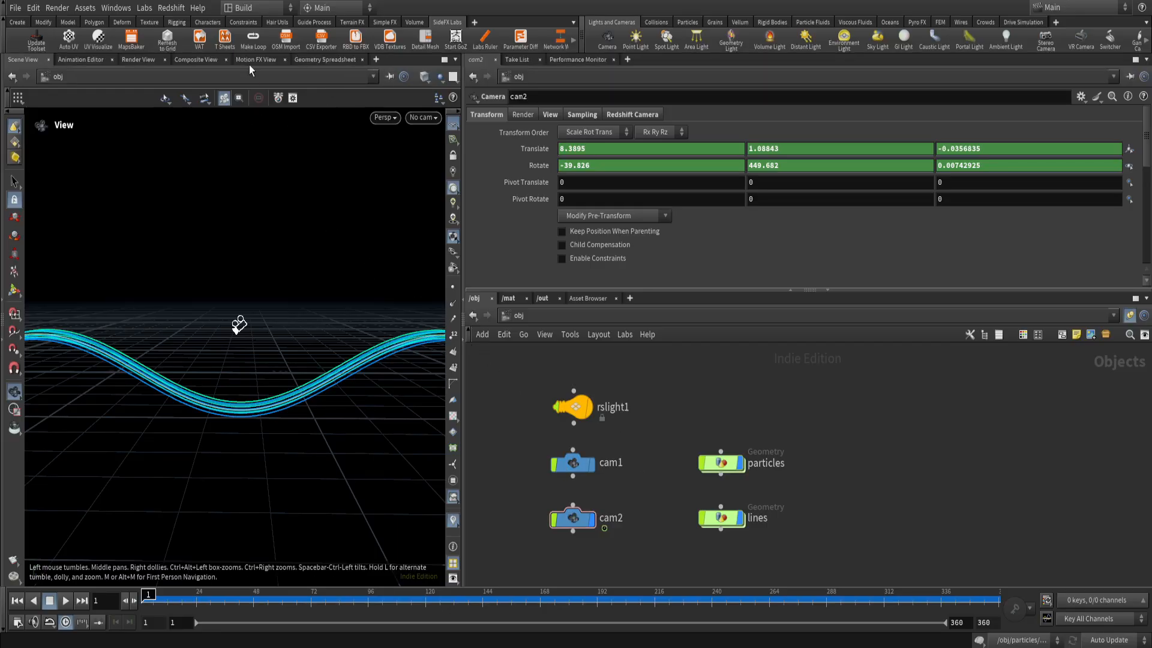
Add a Redshift RenderView pane alongside the scene view.
click(182, 12)
mouse_move(195, 9)
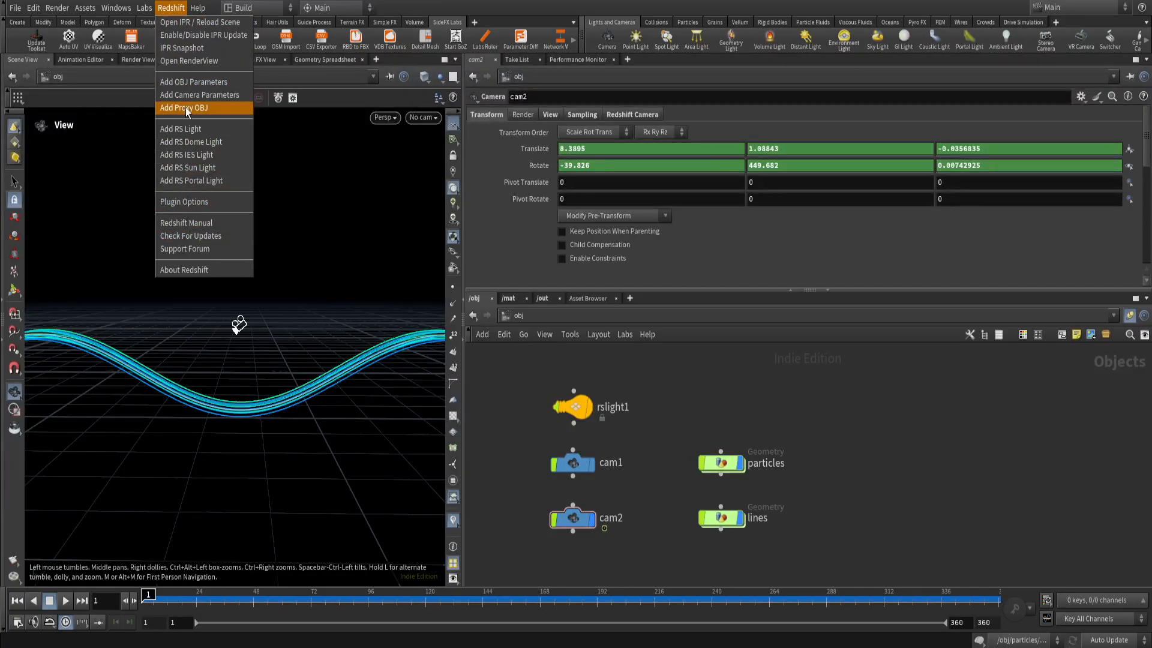
click(376, 59)
click(376, 59)
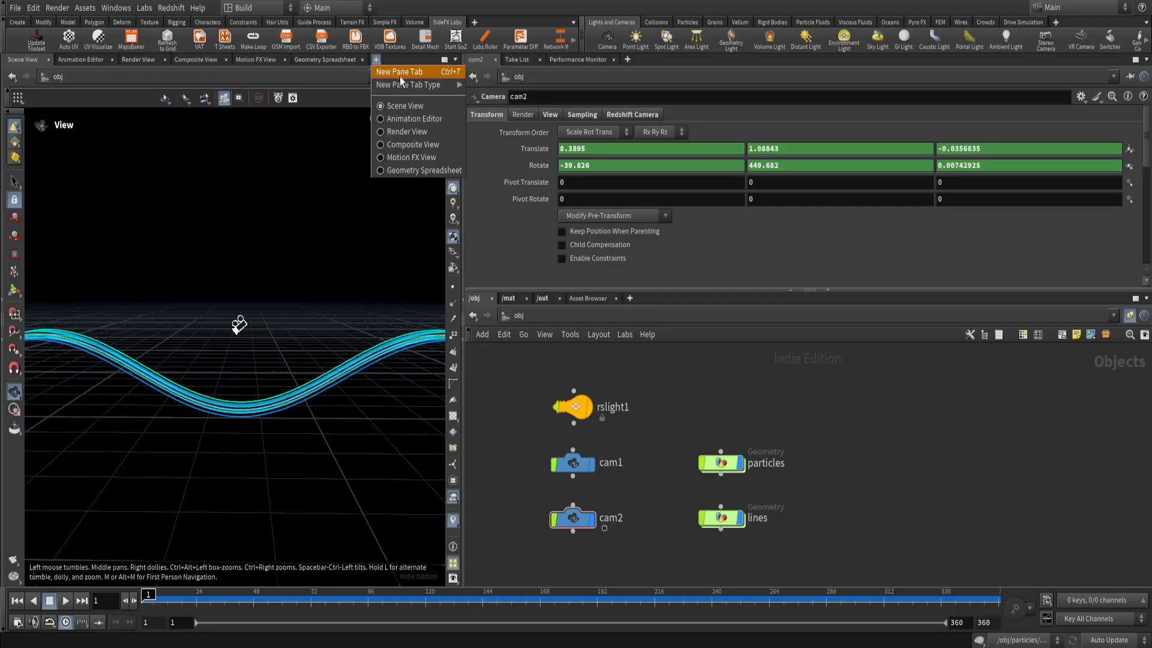
mouse_move(397, 84)
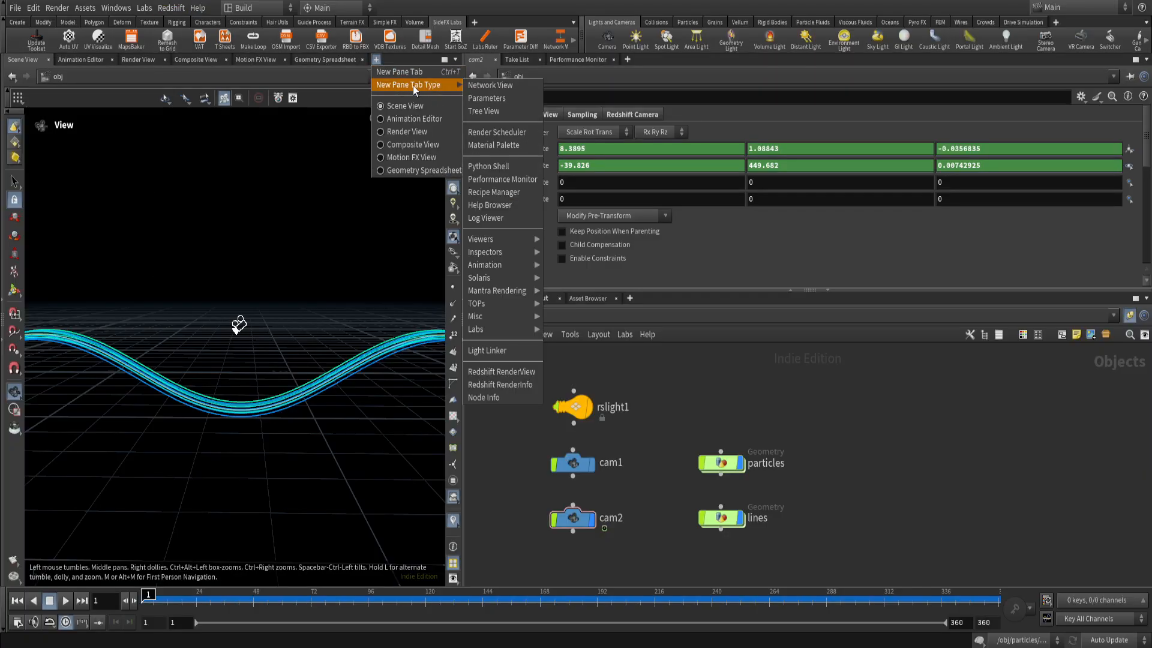
click(496, 372)
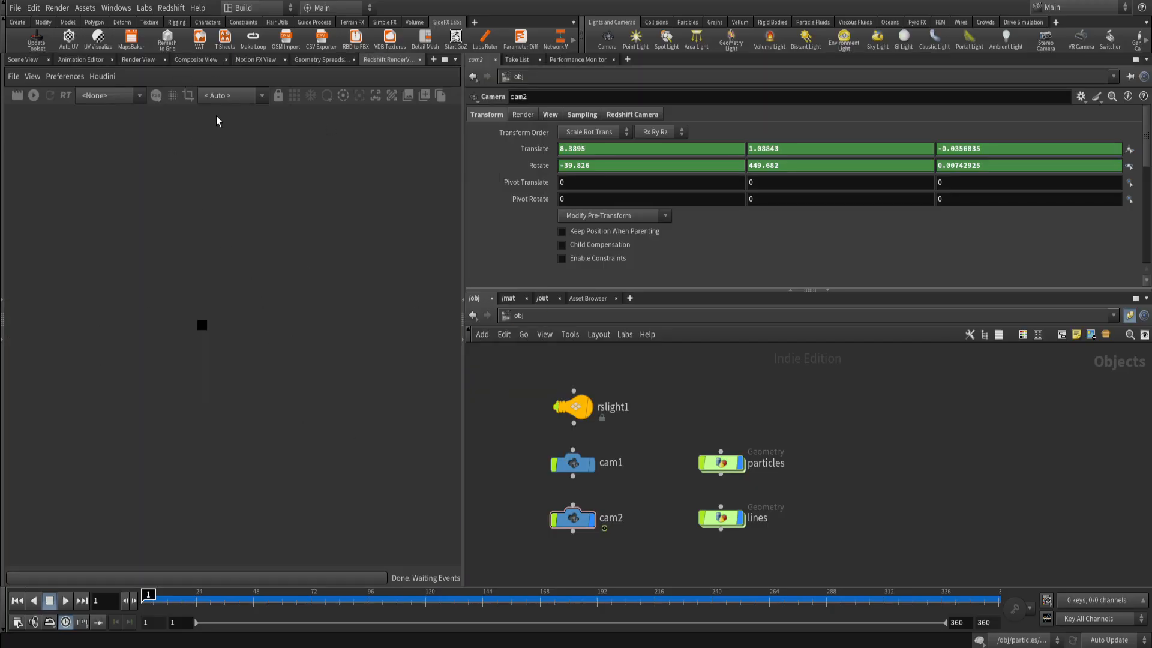
Start an interactive Redshift render through /obj/cam2, shrink the image to fit the pane, and move the timeline to frame 189.
click(222, 96)
click(230, 132)
click(33, 96)
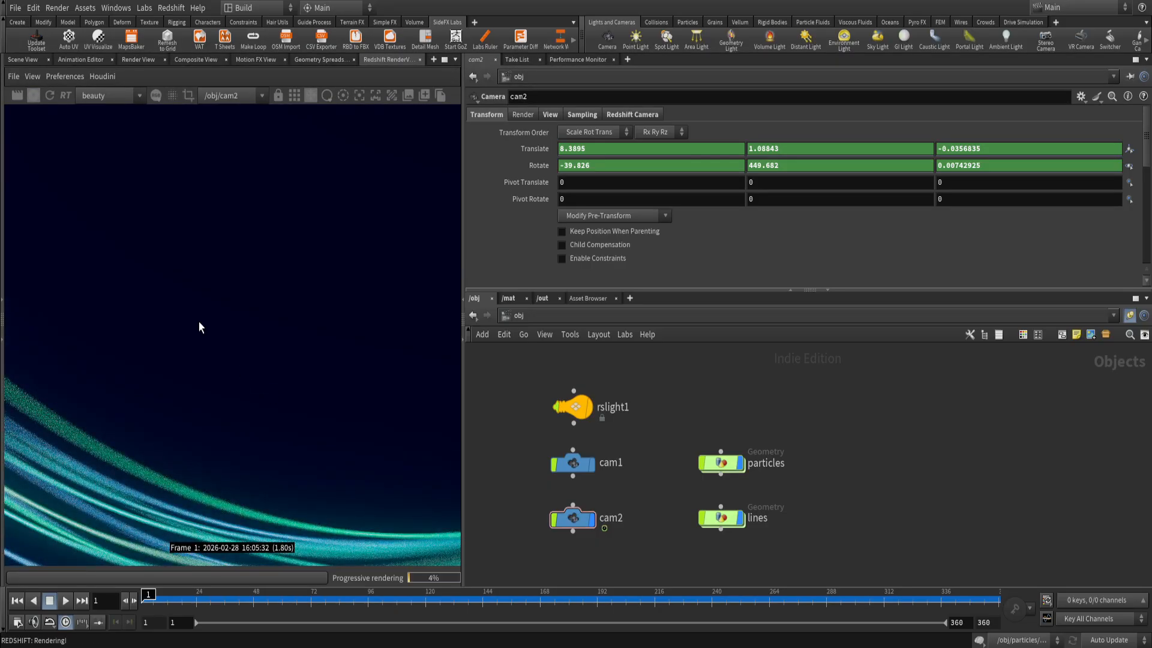
scroll(274, 422, down, 9)
scroll(284, 429, up, 5)
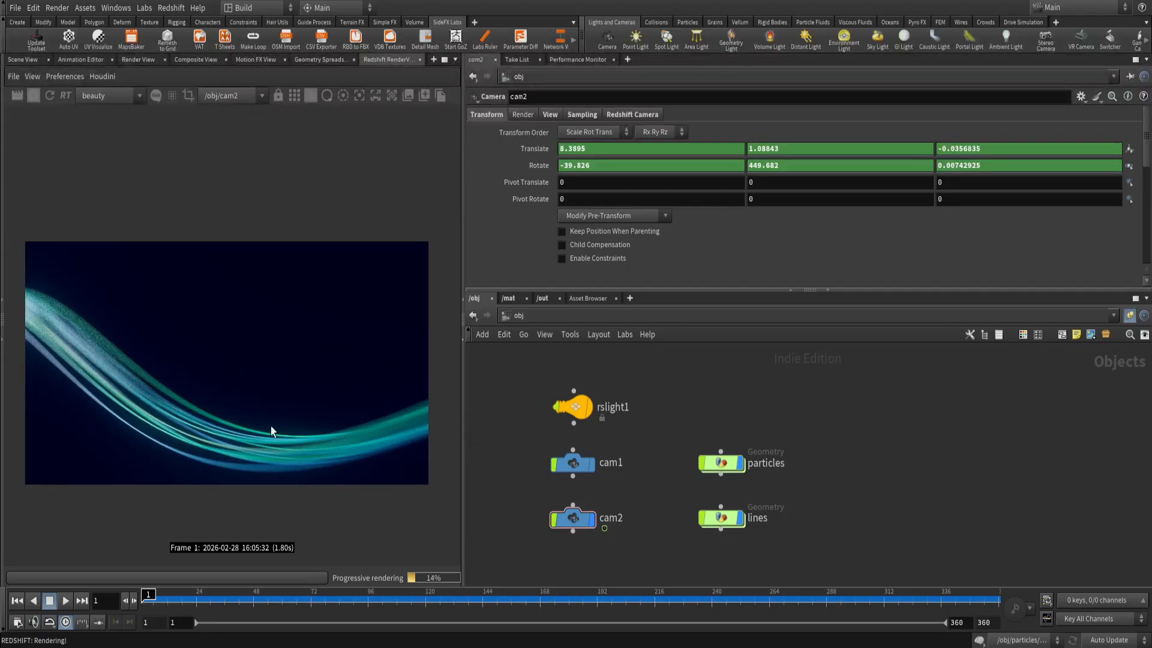
scroll(251, 423, down, 1)
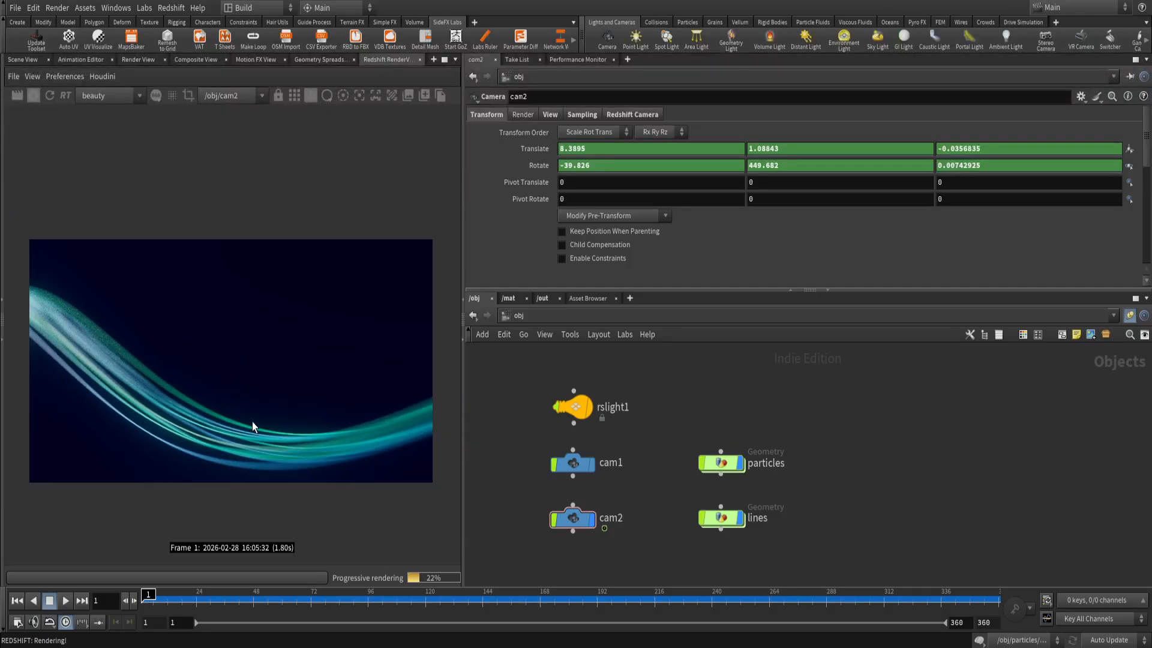
drag(150, 599, 590, 624)
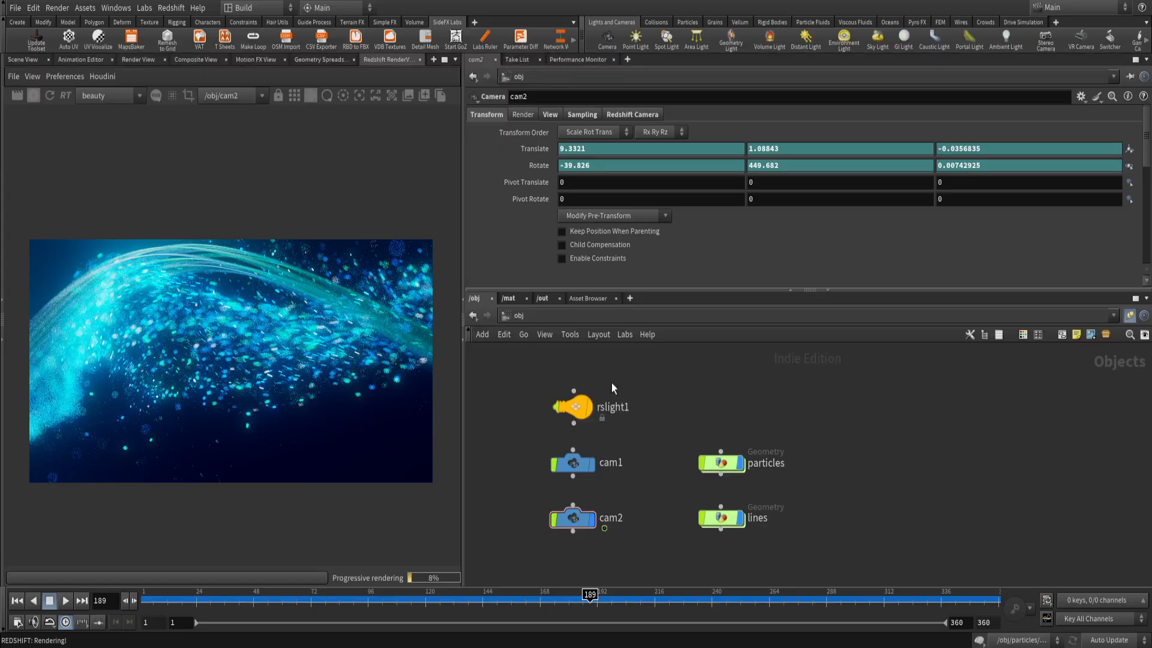
Show the particles object's Redshift particle settings and examine the Render Object as Particles option.
middle_drag(760, 491, 718, 465)
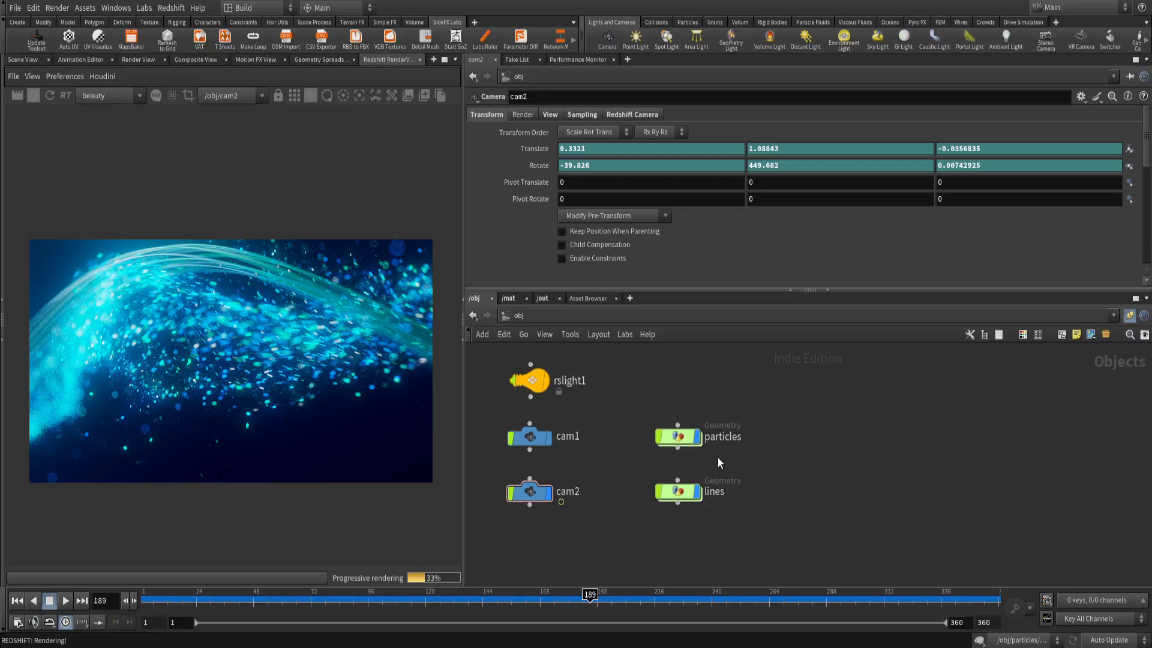
click(678, 436)
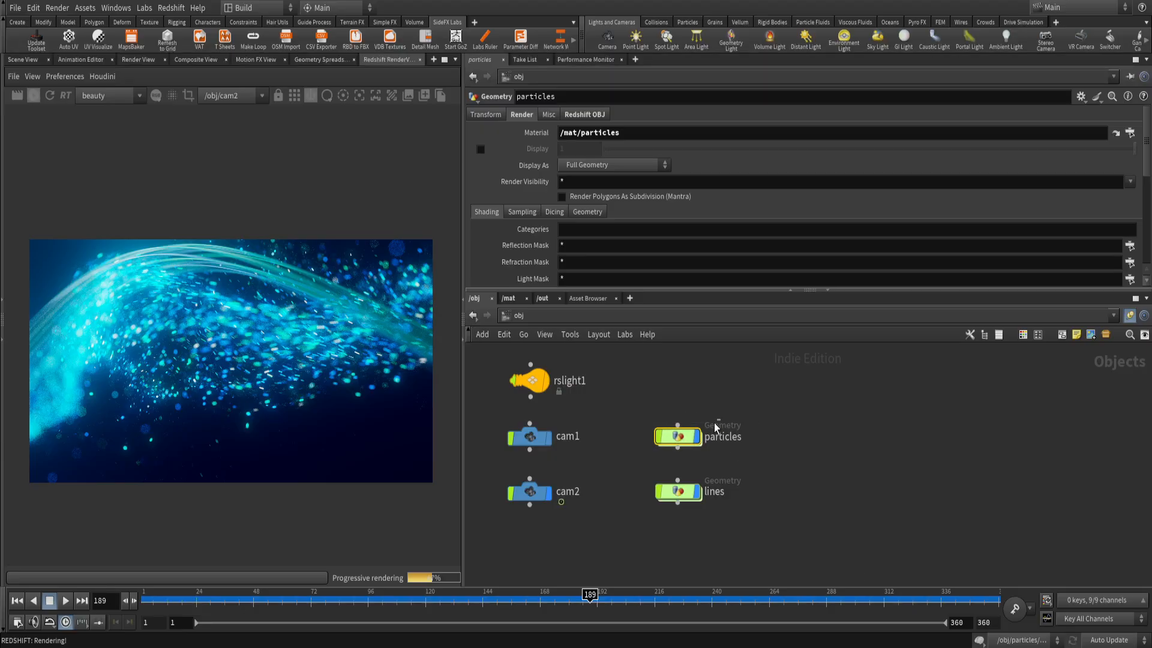
click(583, 114)
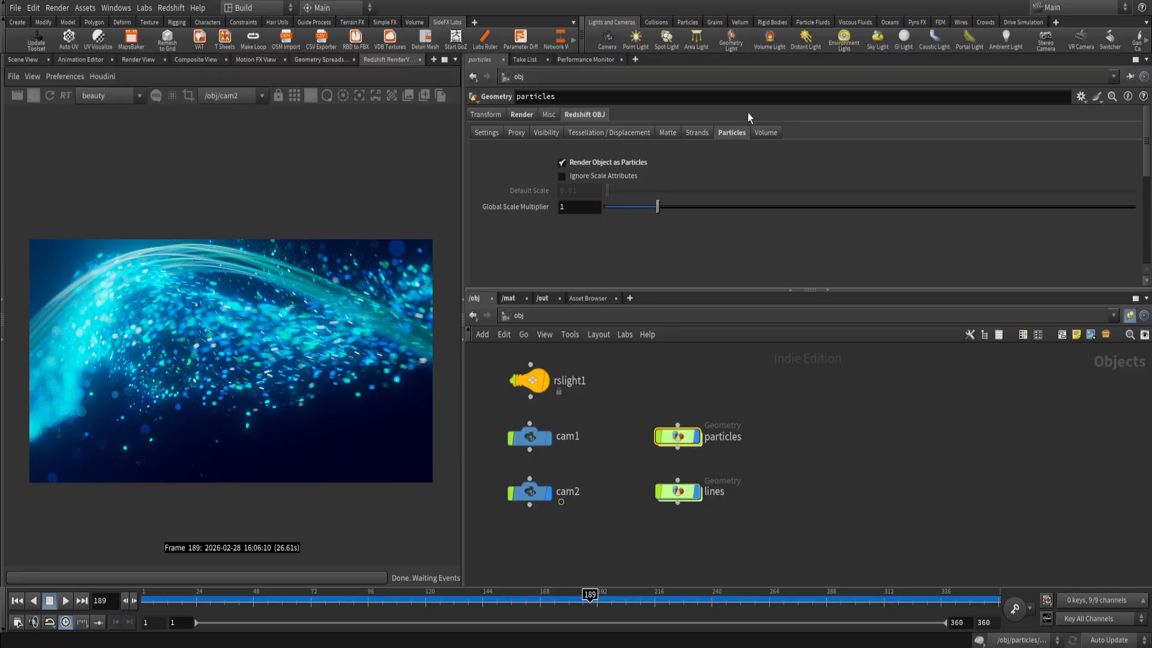
click(562, 162)
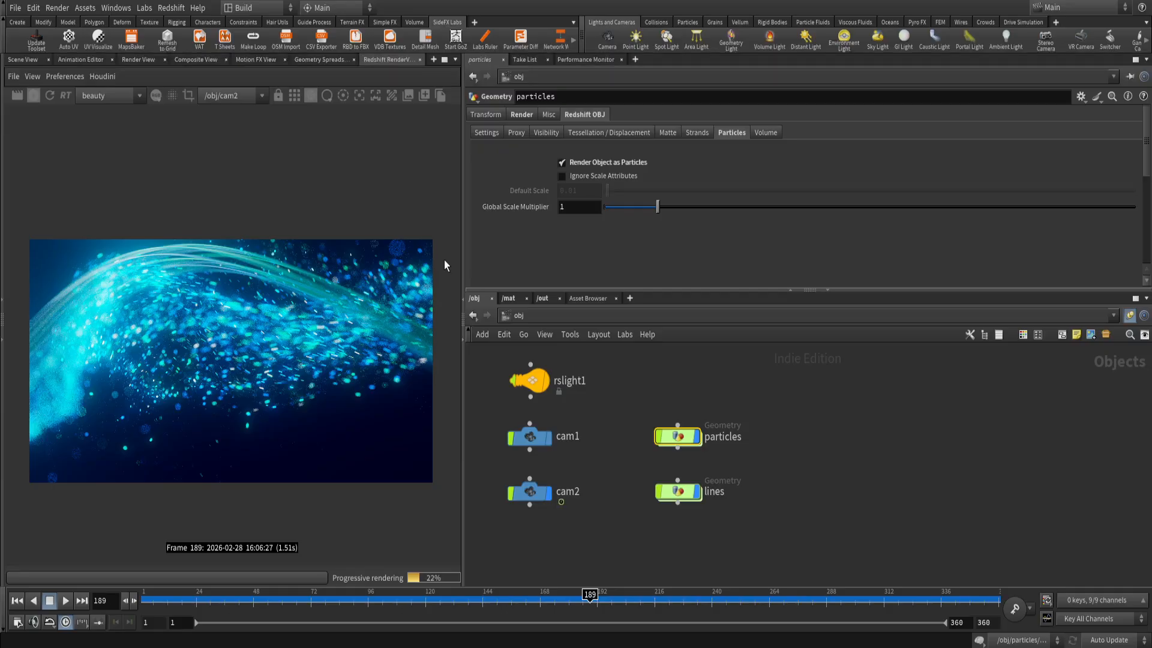
Examine the Pscale and Rand Scale ramp of the Cd_pscale_Alpha wrangle inside the particles object, and return to the object level.
double_click(675, 437)
click(656, 442)
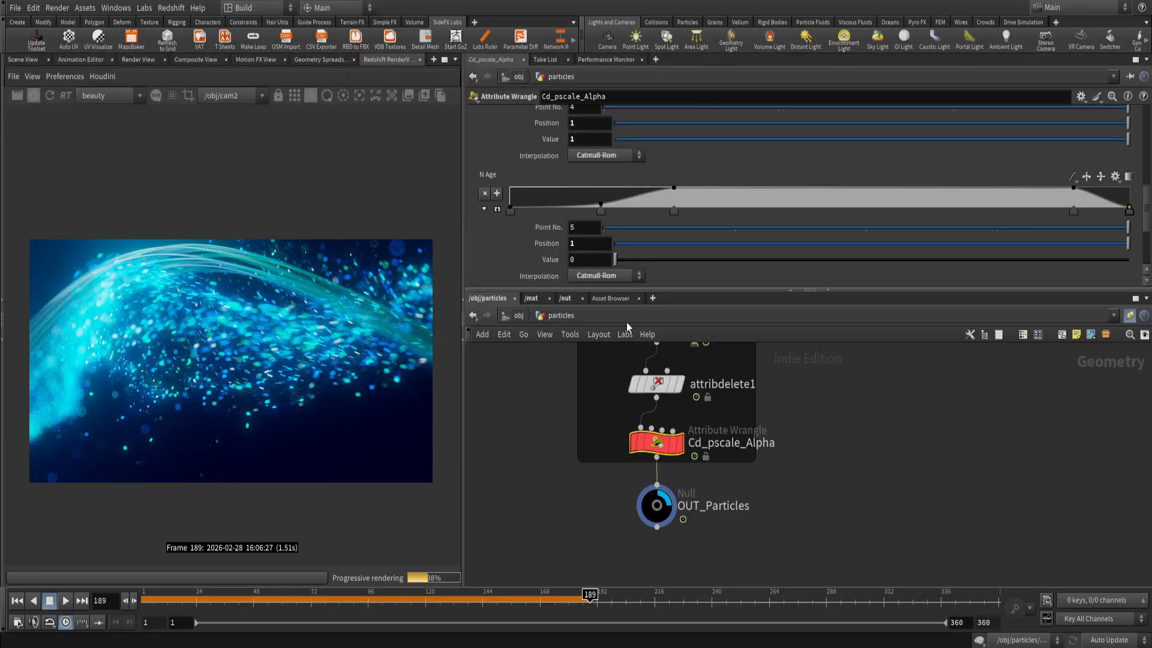
scroll(550, 211, down, 2)
scroll(552, 190, up, 3)
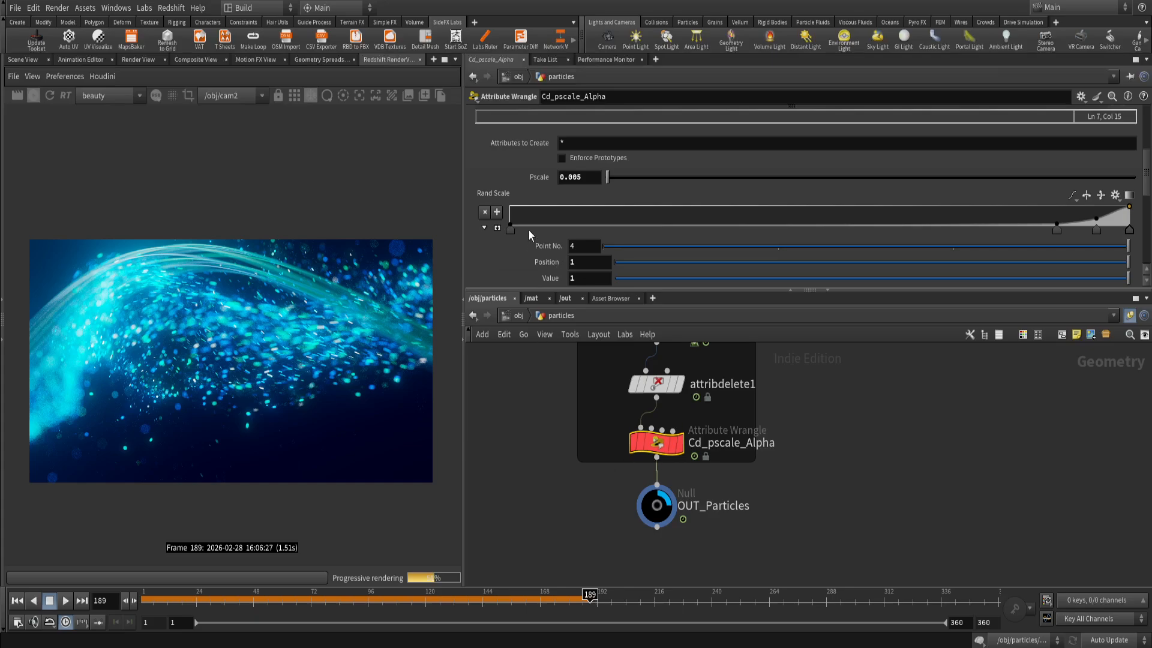
scroll(528, 230, down, 1)
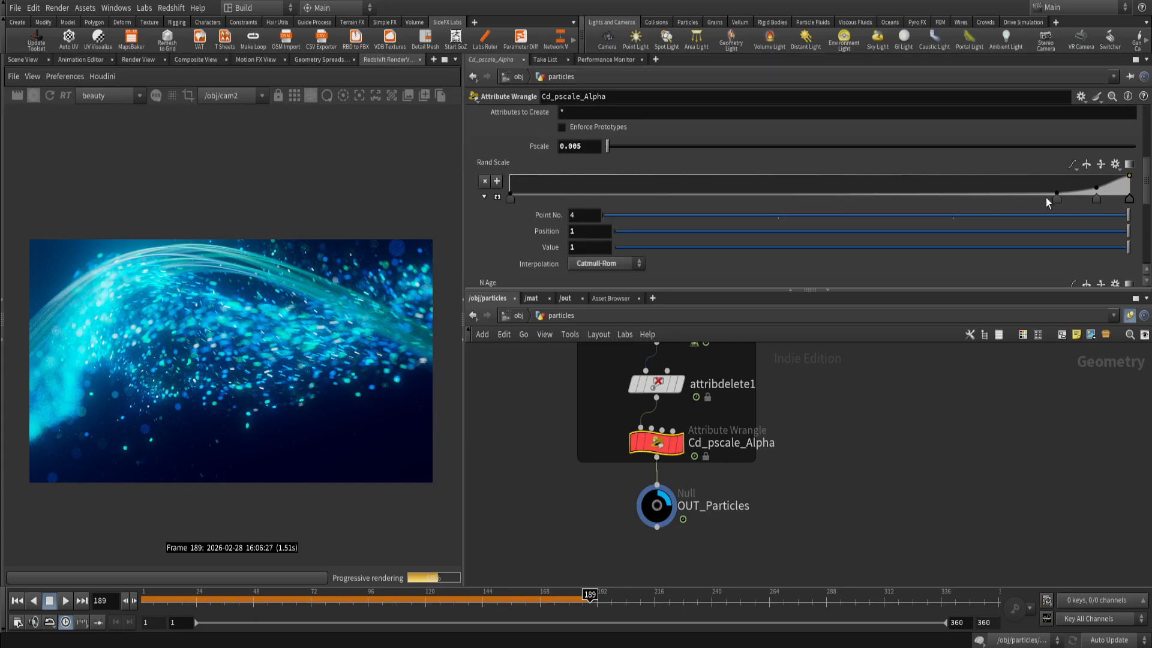
click(518, 316)
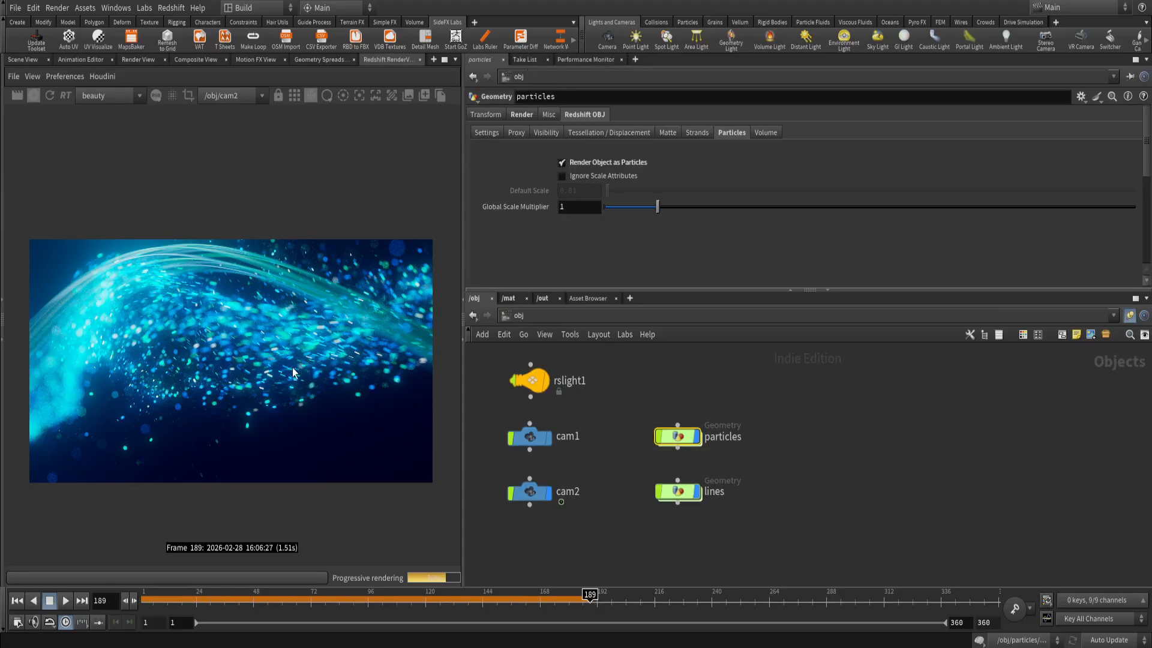
Try a Global Scale Multiplier of 3.16 on the particles object and set it back to 1.
drag(658, 207, 772, 209)
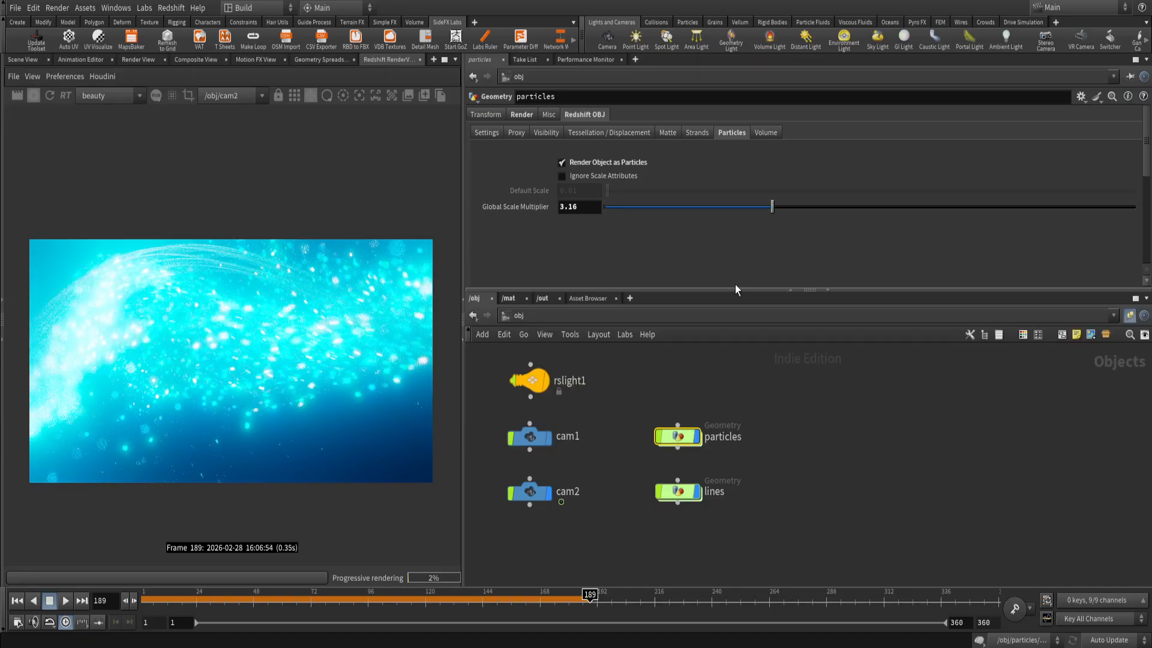
click(573, 206)
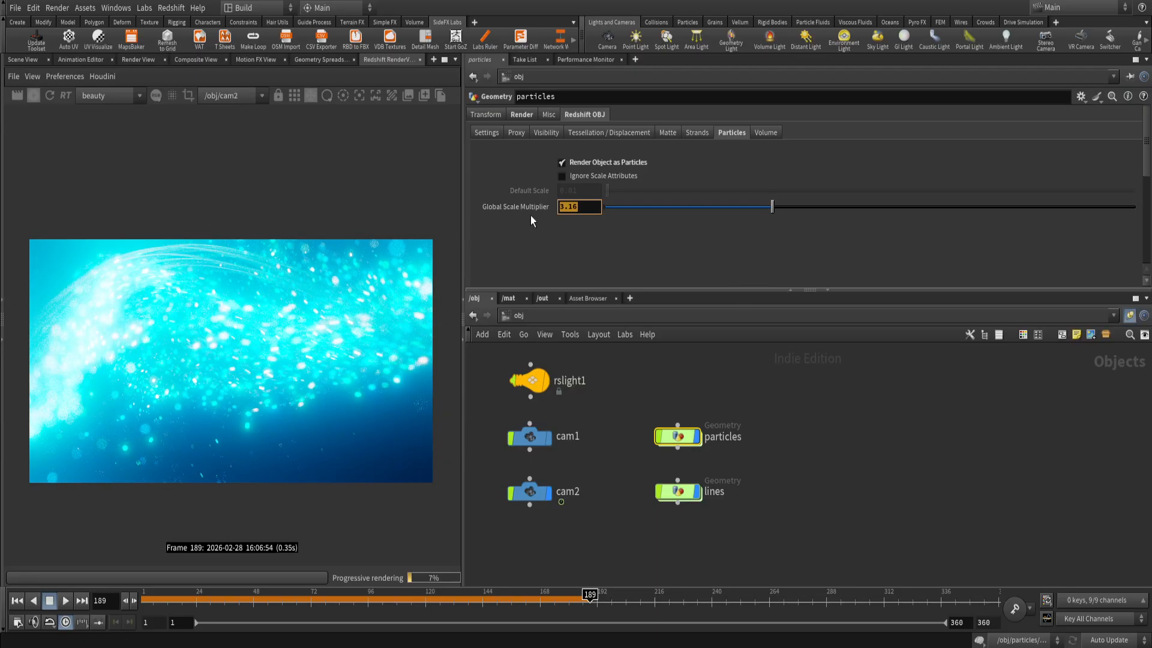
text(1)
key(Return)
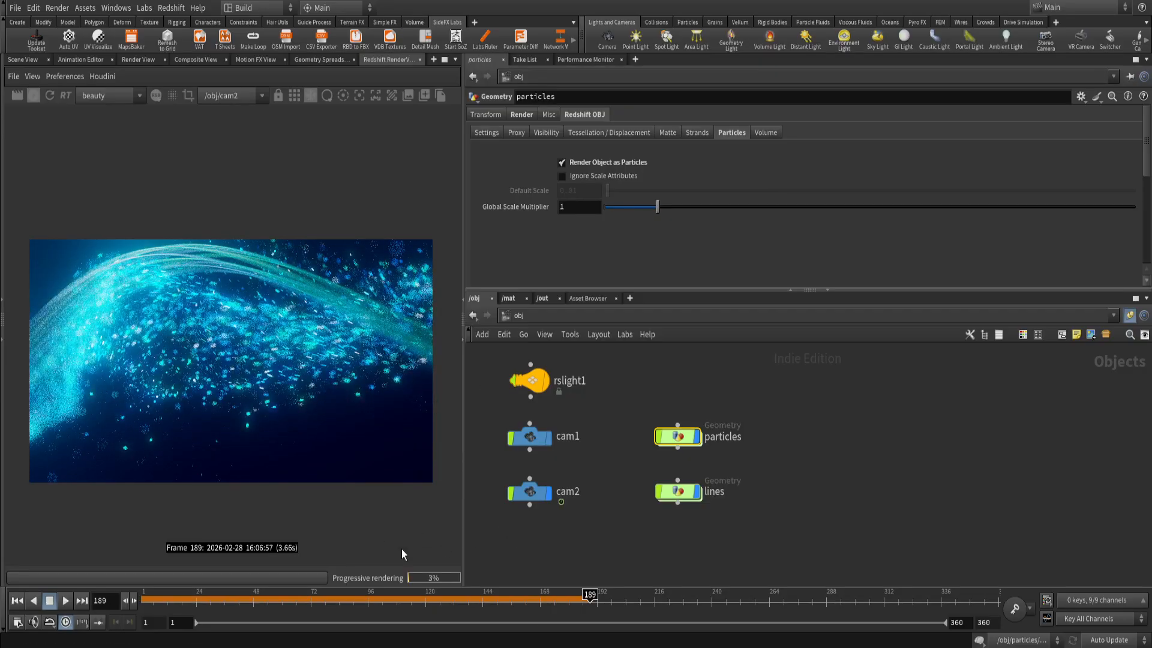
Check the material assigned to the particles object, return to its Redshift particle settings, and clear the selection.
mouse_move(680, 437)
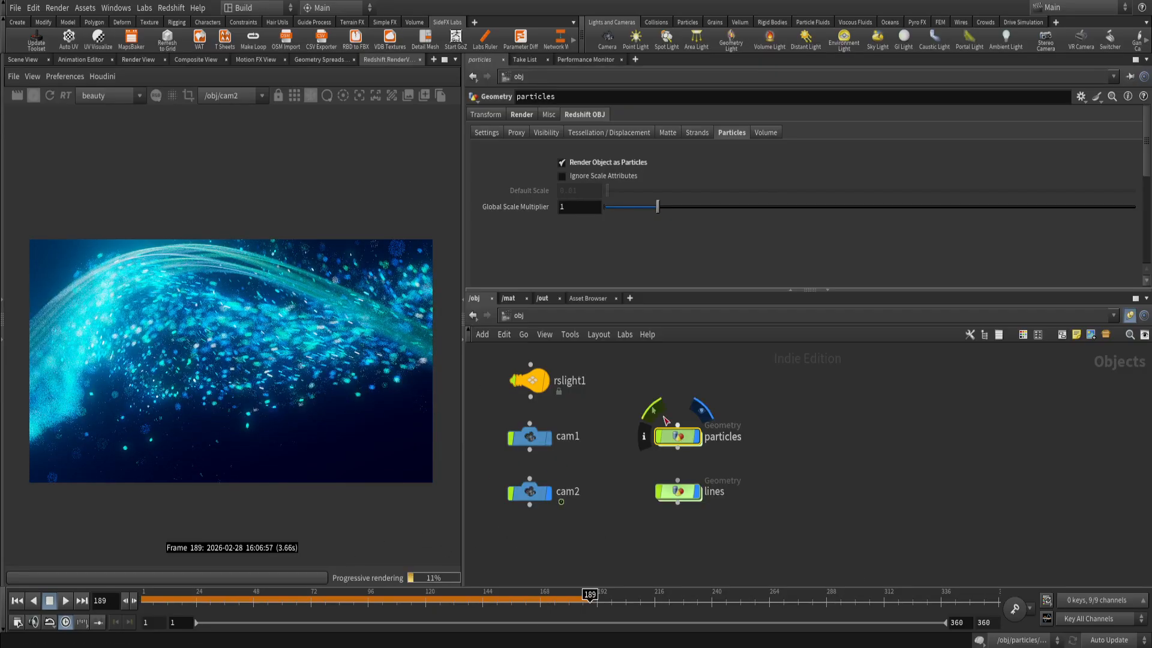
click(522, 114)
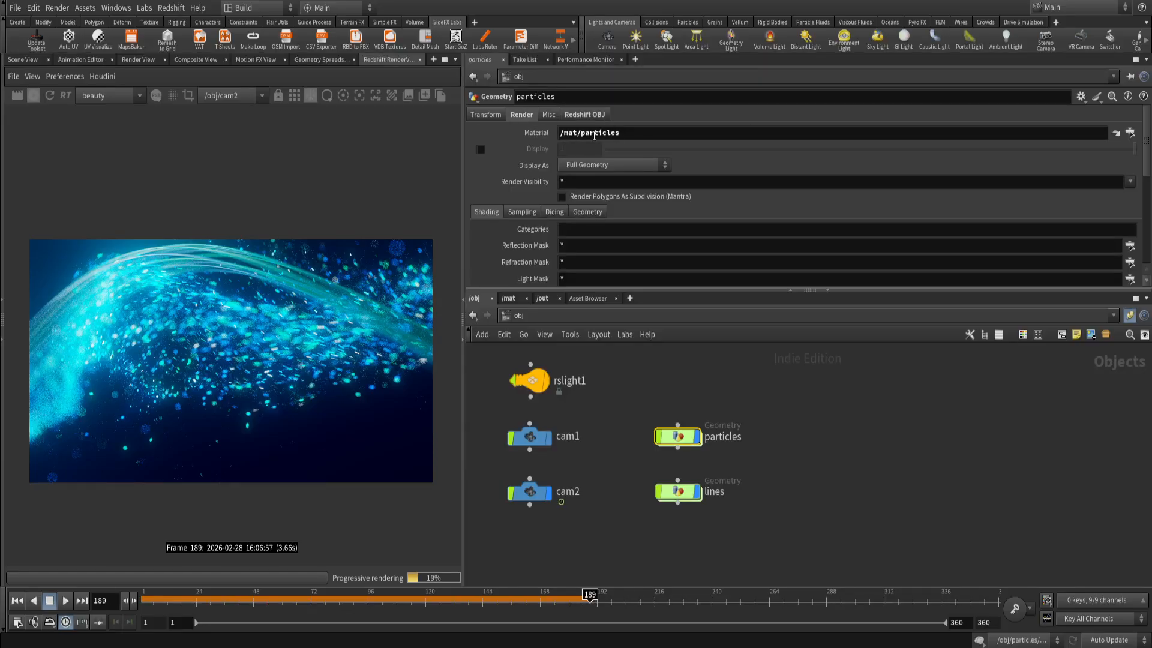
click(598, 118)
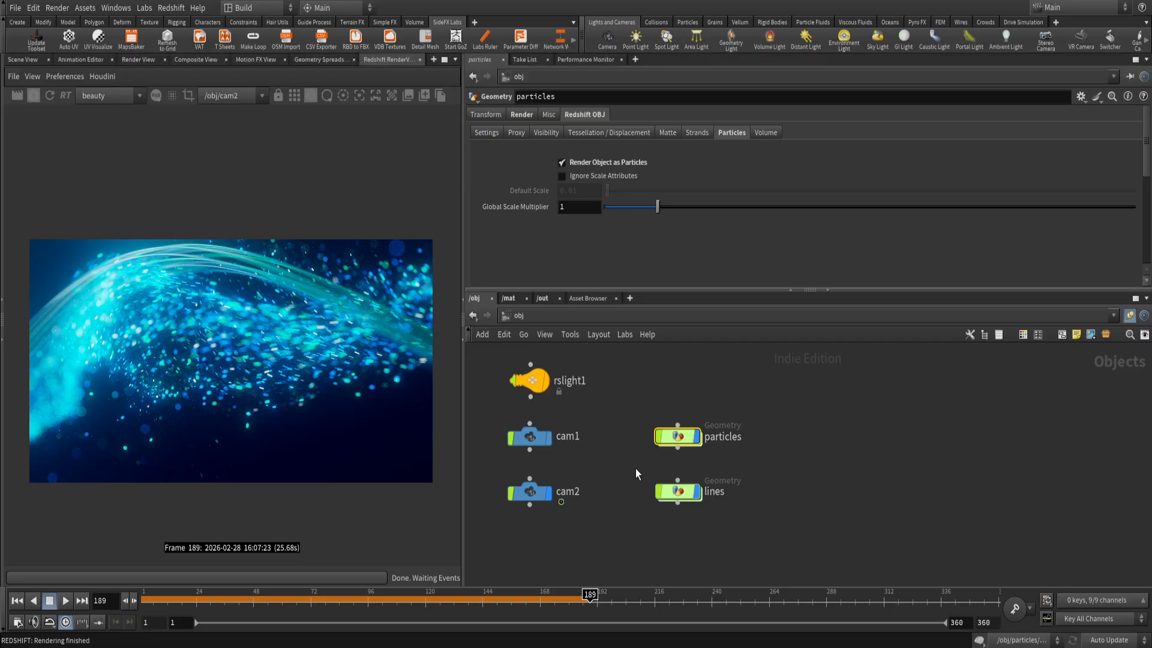
drag(635, 469, 734, 522)
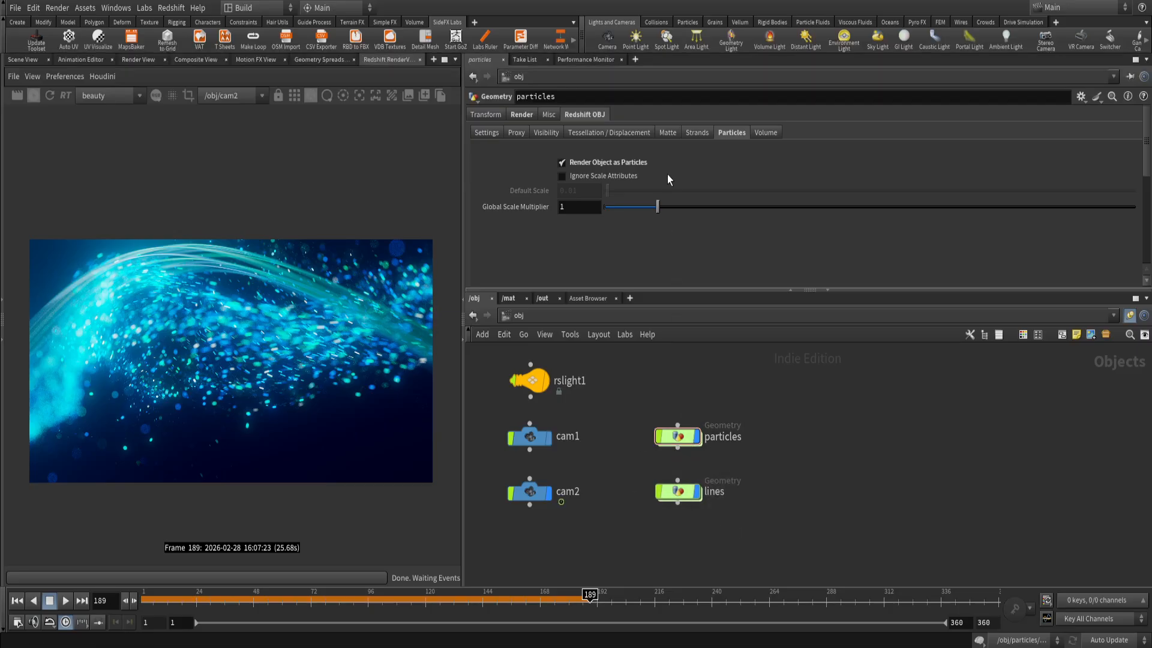
Select the lines object and examine its Redshift strand settings, including the available Strand Type options.
drag(683, 462, 717, 527)
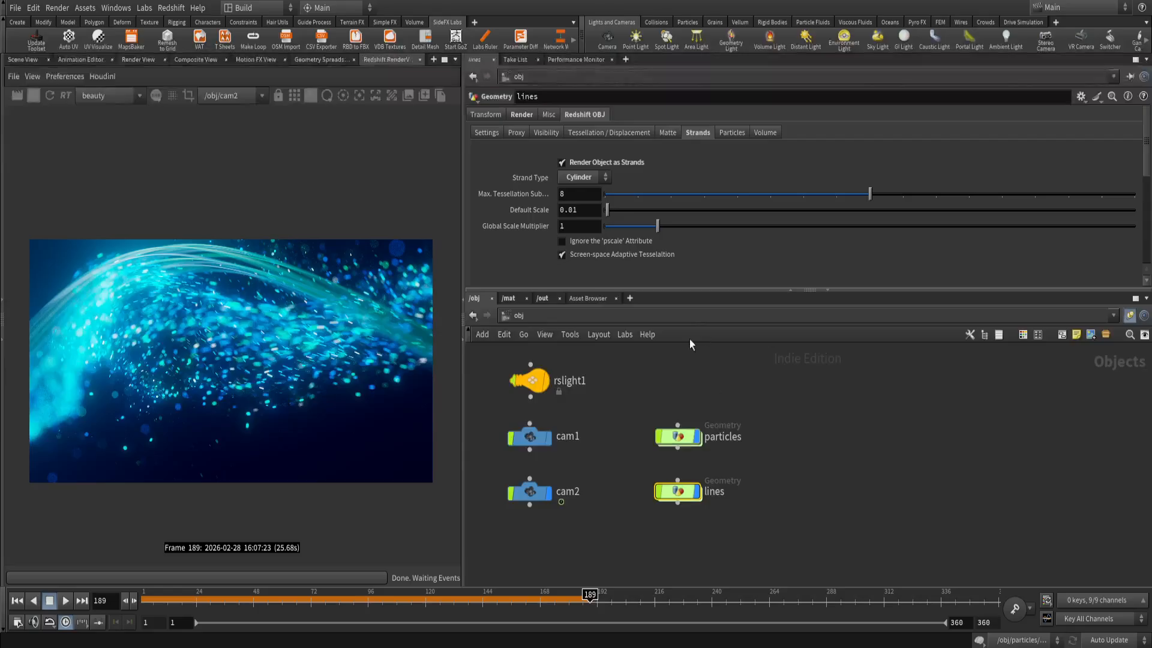
click(721, 136)
click(573, 180)
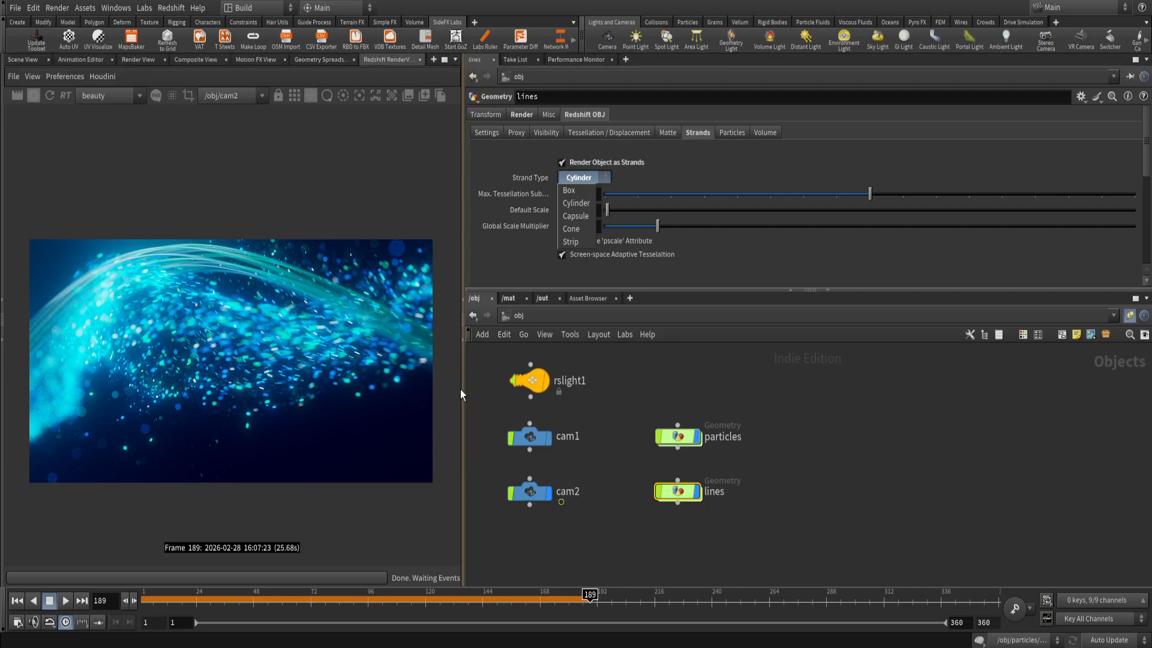
click(593, 183)
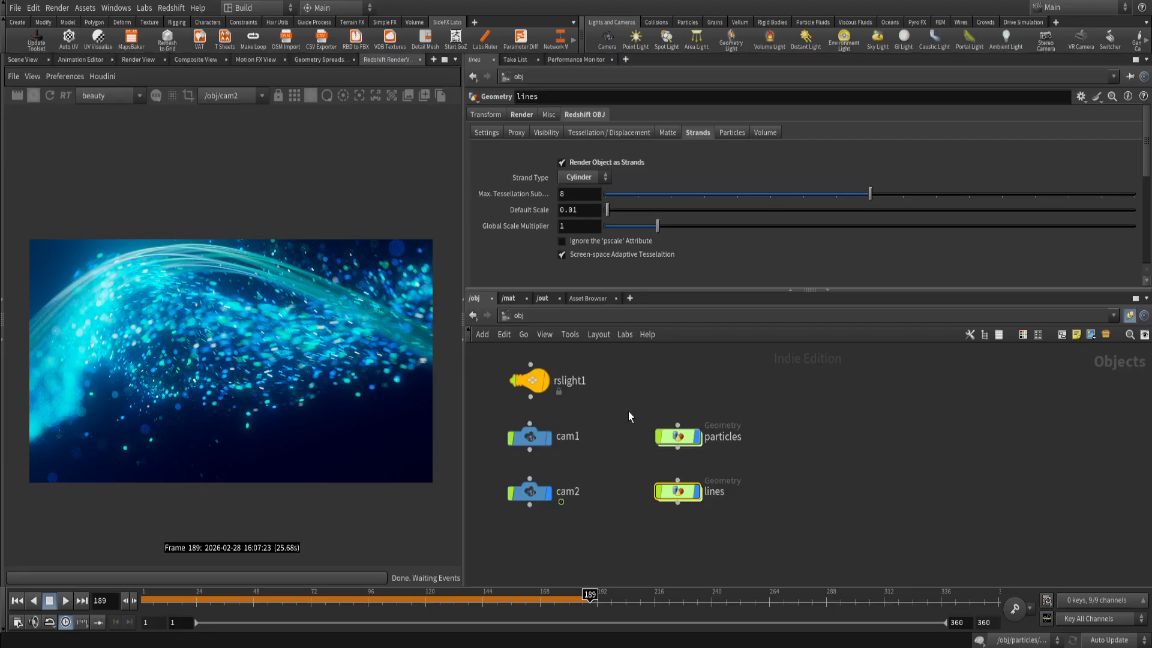
Check the material assigned to the lines object and switch the network to the /mat level.
click(521, 115)
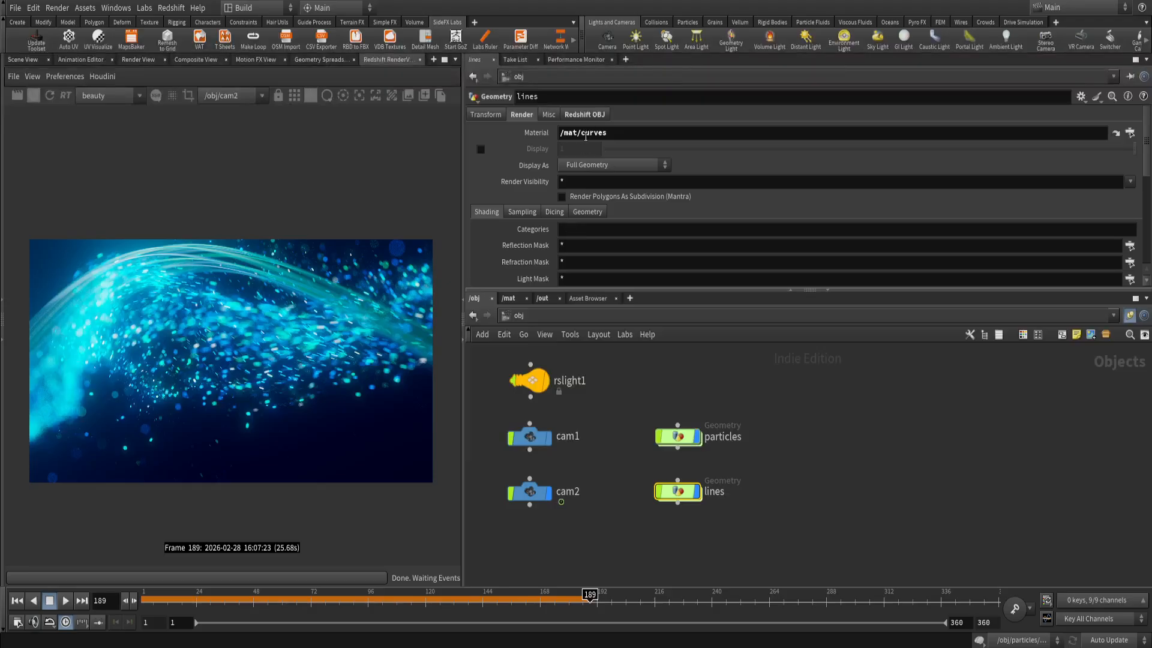
click(627, 430)
scroll(627, 431, down, 2)
middle_drag(628, 431, 618, 459)
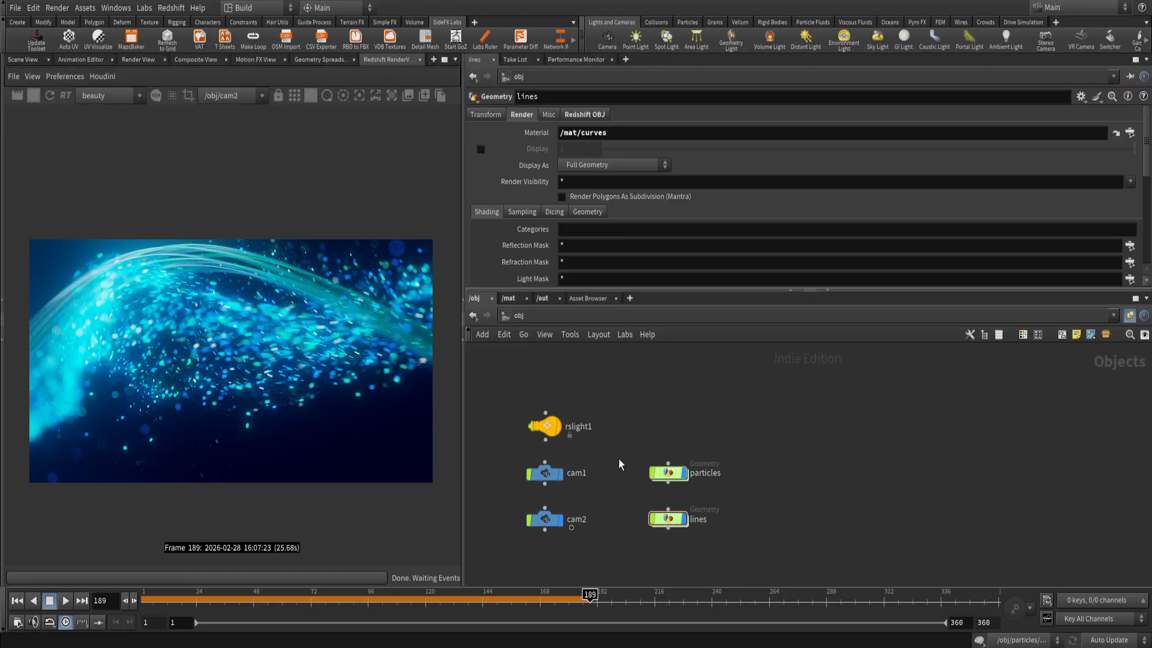
click(508, 298)
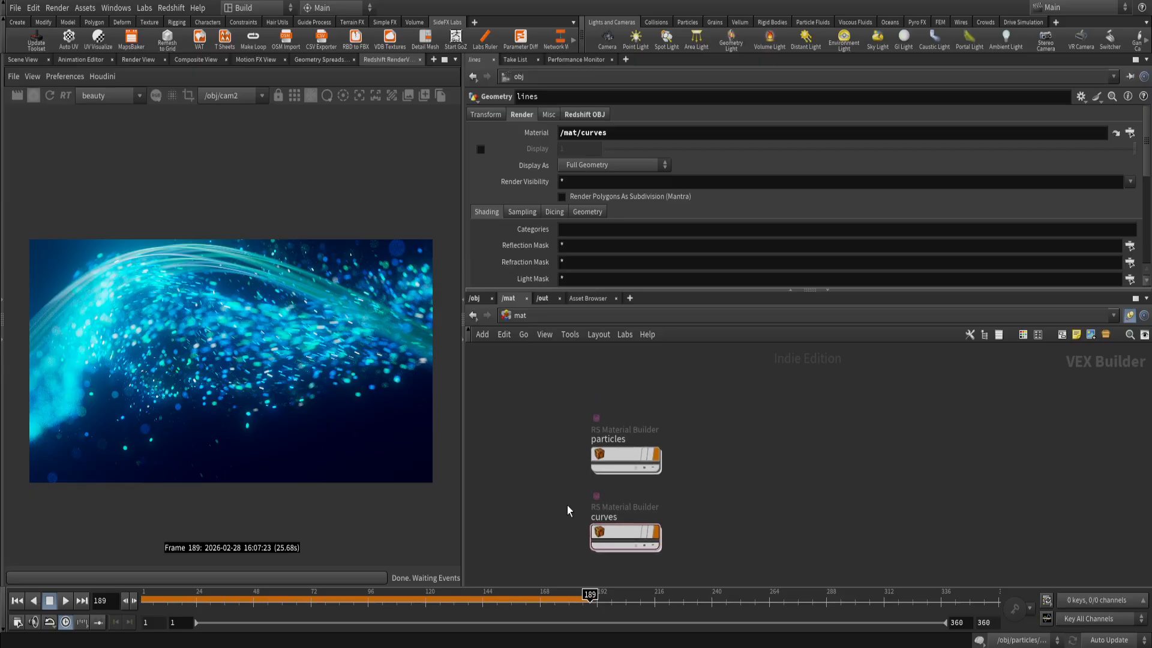
Open the particles material builder in the /mat network and look over its shader nodes.
click(619, 531)
middle_drag(706, 506, 705, 491)
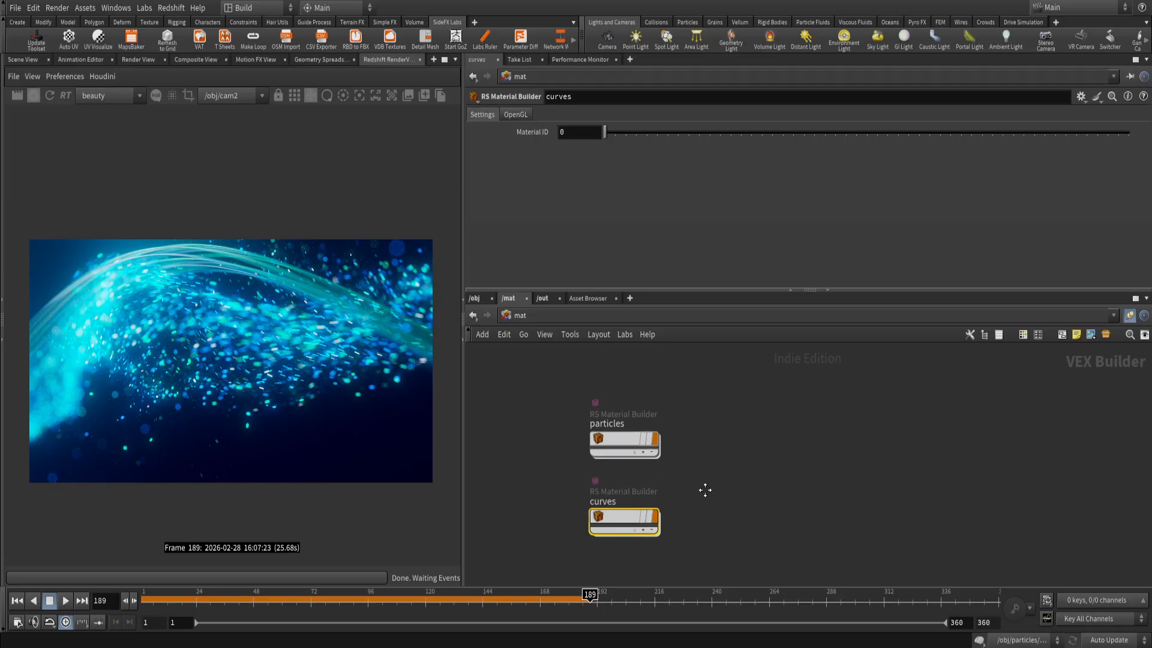
double_click(643, 442)
middle_drag(643, 456, 538, 487)
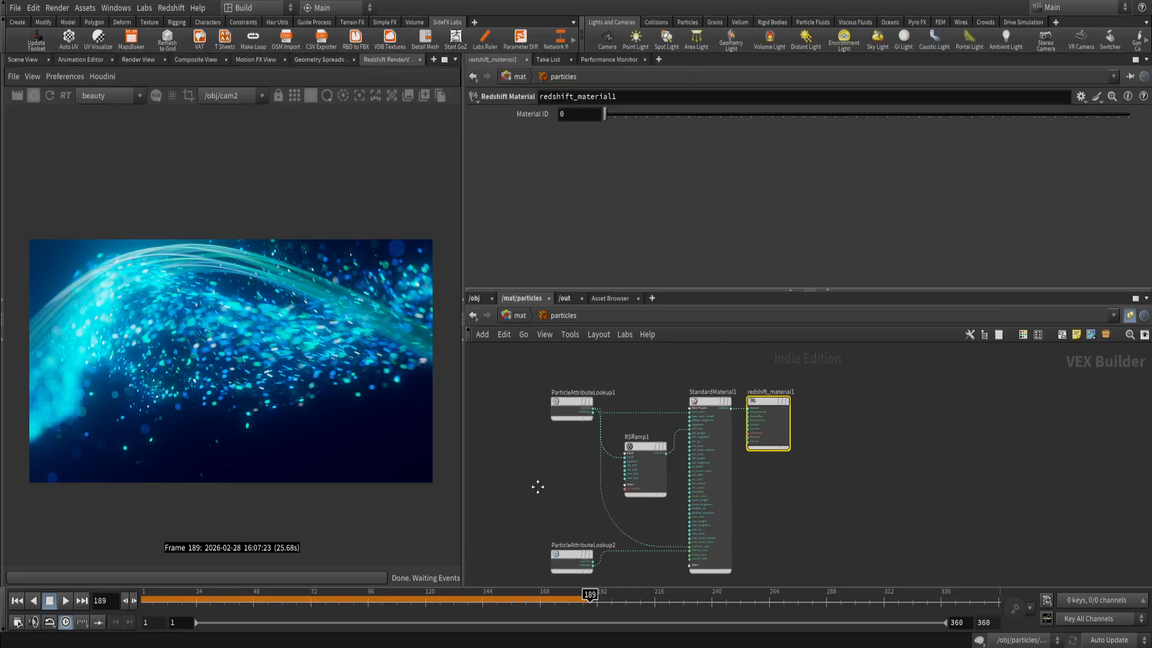
scroll(555, 433, up, 2)
scroll(573, 480, down, 1)
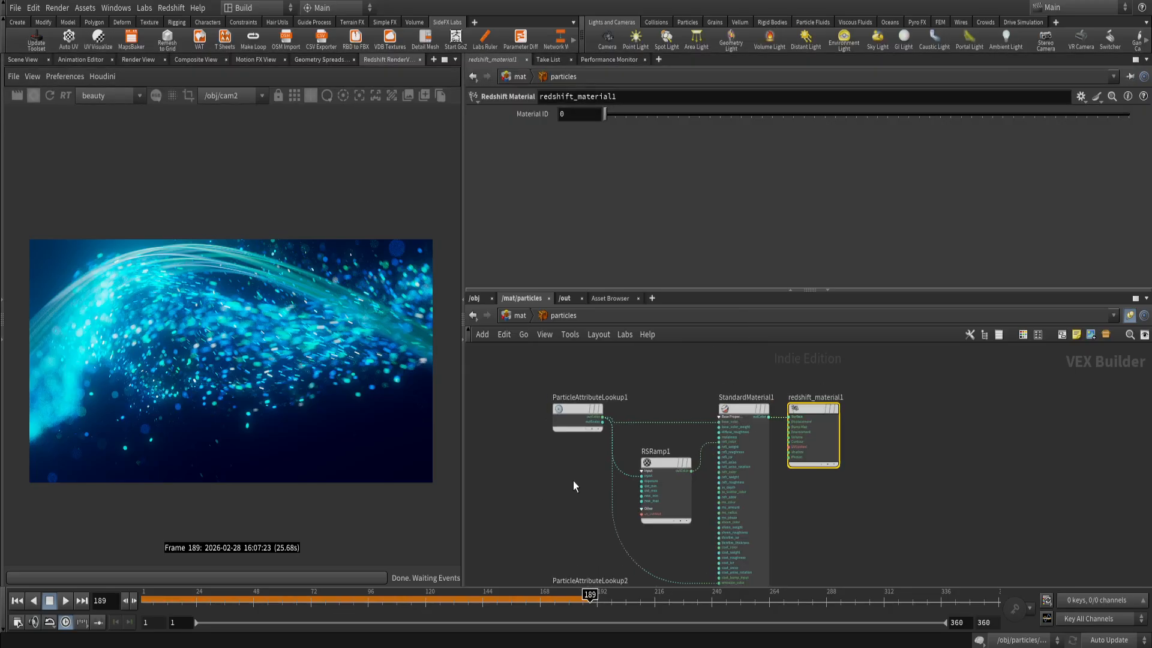
Select ParticleAttributeLookup1 in the particles material and examine its Attribute Name.
scroll(530, 434, up, 3)
middle_drag(538, 447, 548, 520)
drag(533, 411, 671, 543)
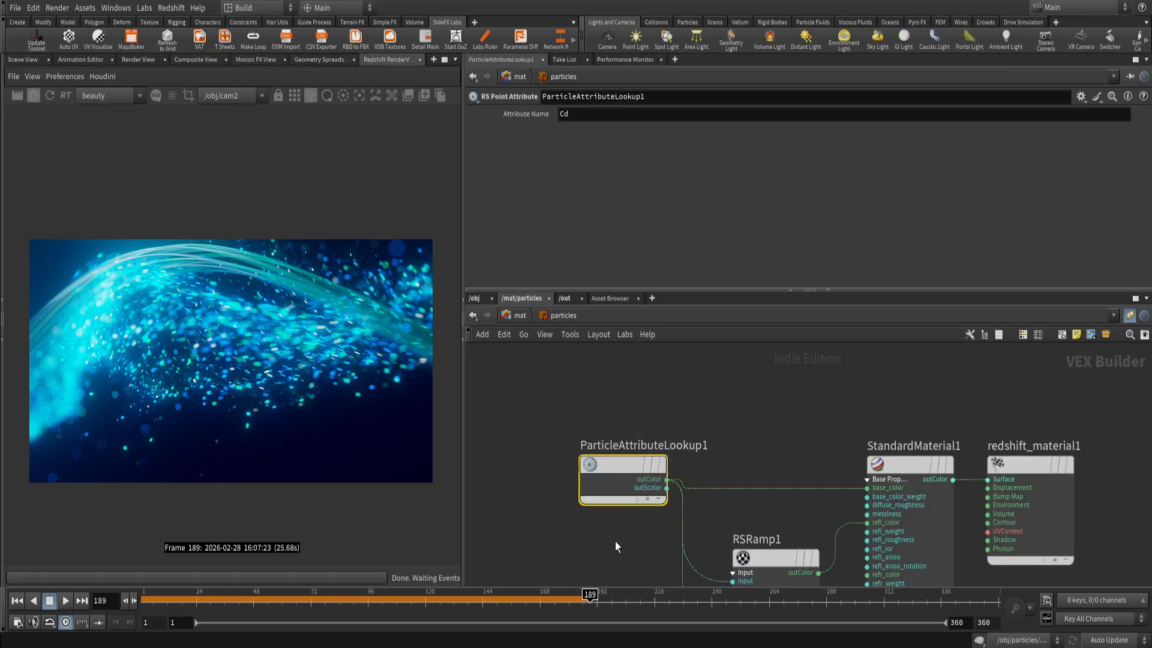
drag(556, 444, 685, 544)
mouse_move(688, 451)
drag(558, 407, 682, 532)
Show the particles in the Scene View and examine where ParticleAttributeLookup1 feeds into StandardMaterial1.
click(18, 60)
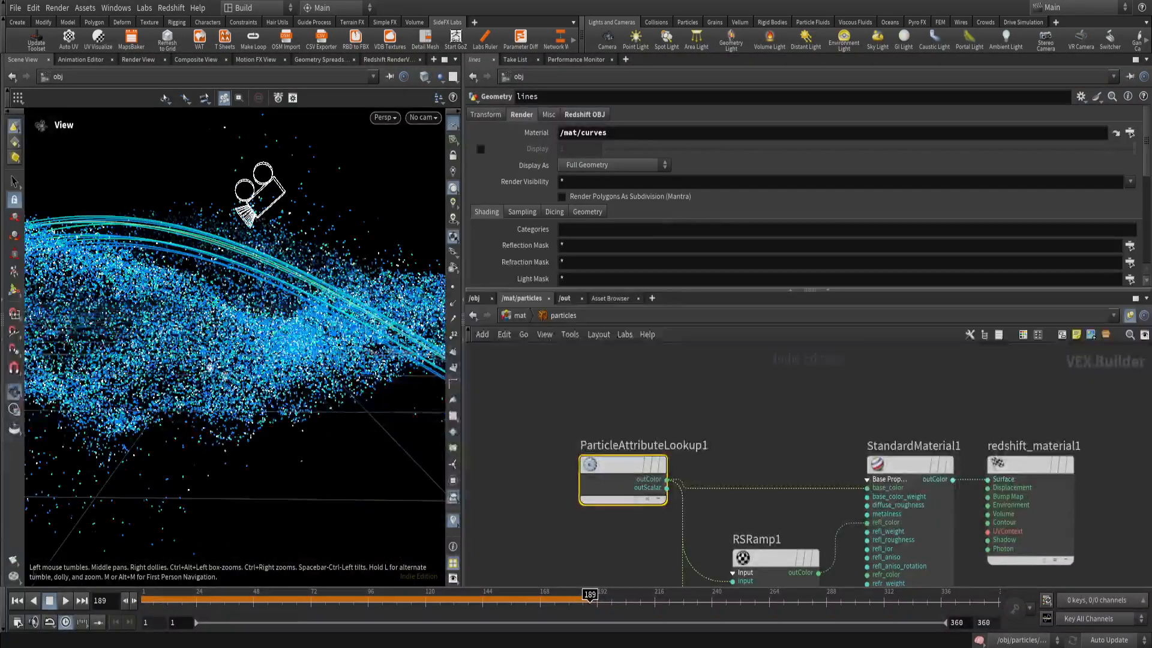
drag(210, 367, 264, 398)
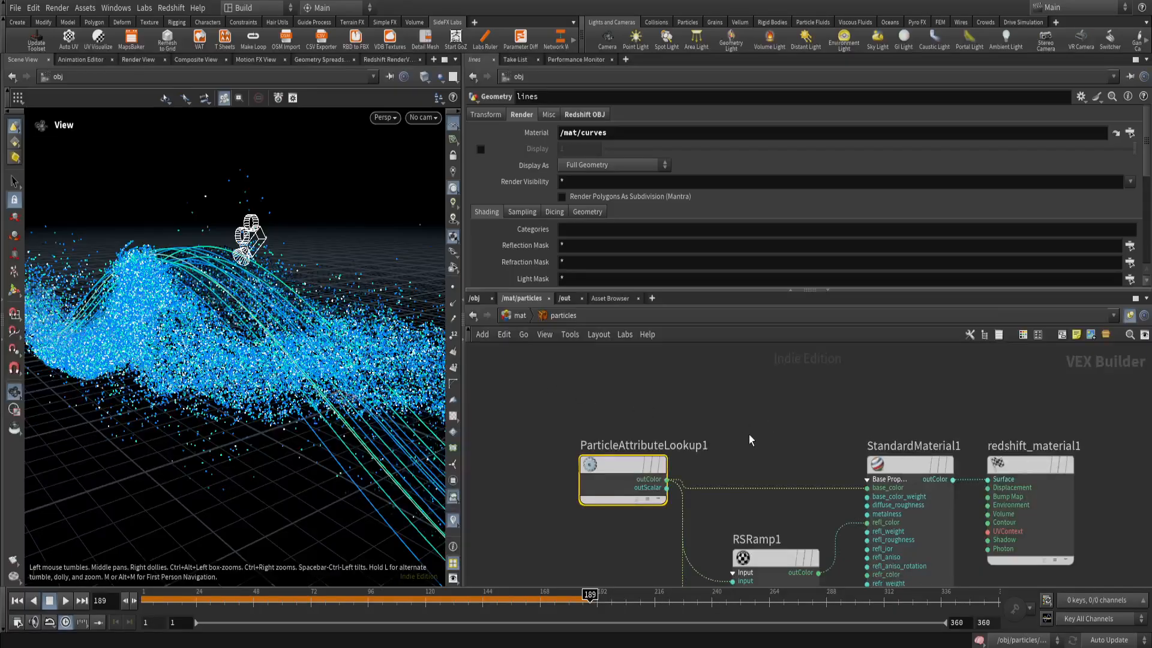
scroll(743, 438, down, 3)
middle_drag(744, 438, 673, 399)
scroll(654, 436, up, 3)
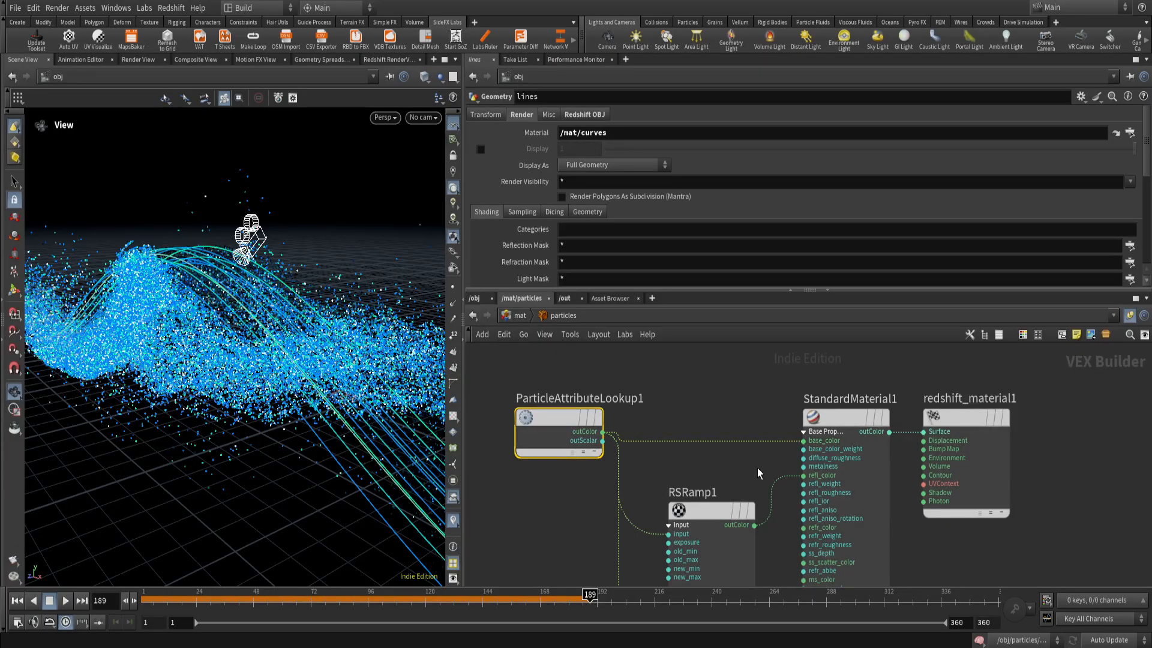
middle_drag(754, 470, 713, 426)
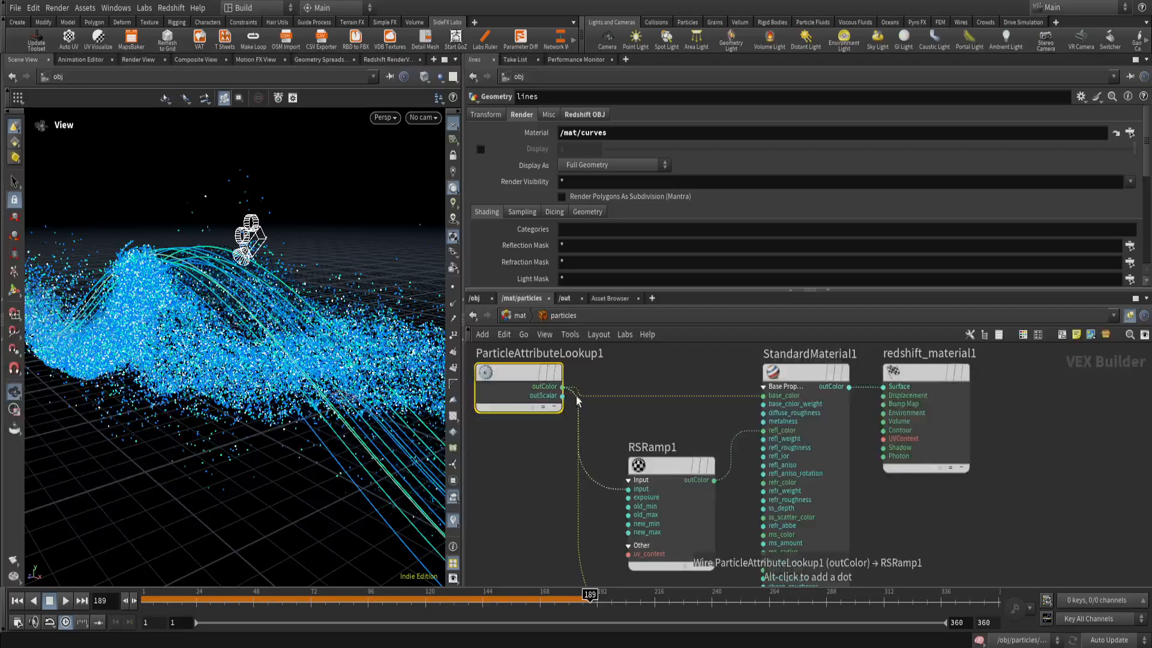
Select RSRamp1 to check its settings and inspect the emission_color input of StandardMaterial1.
click(689, 547)
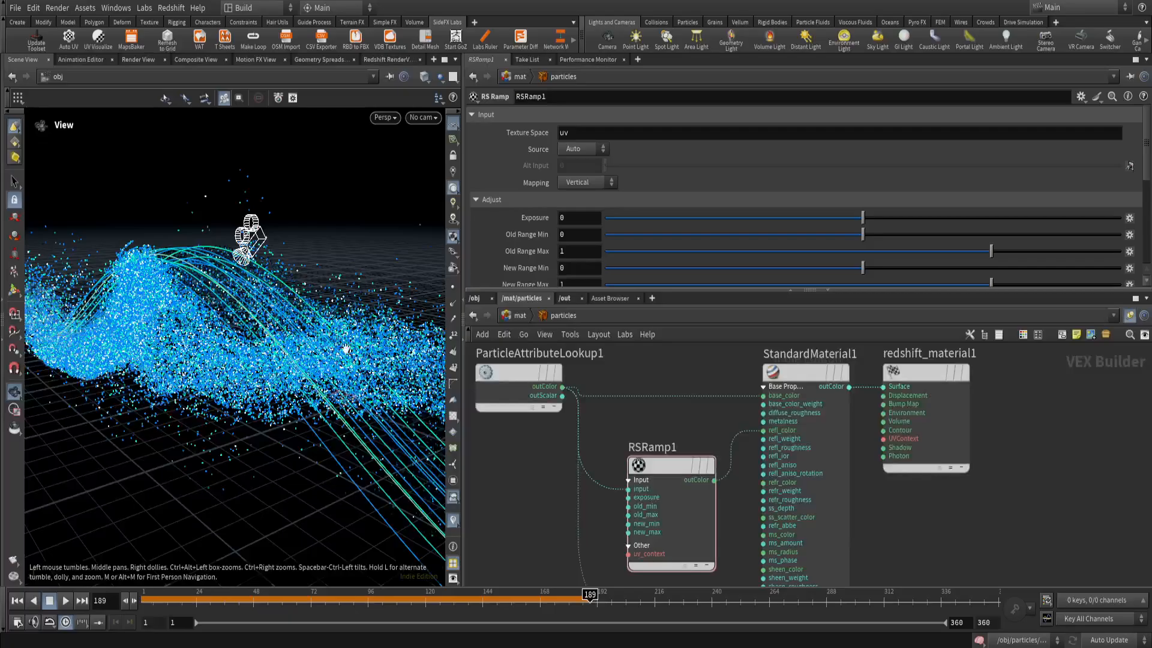
scroll(690, 429, down, 5)
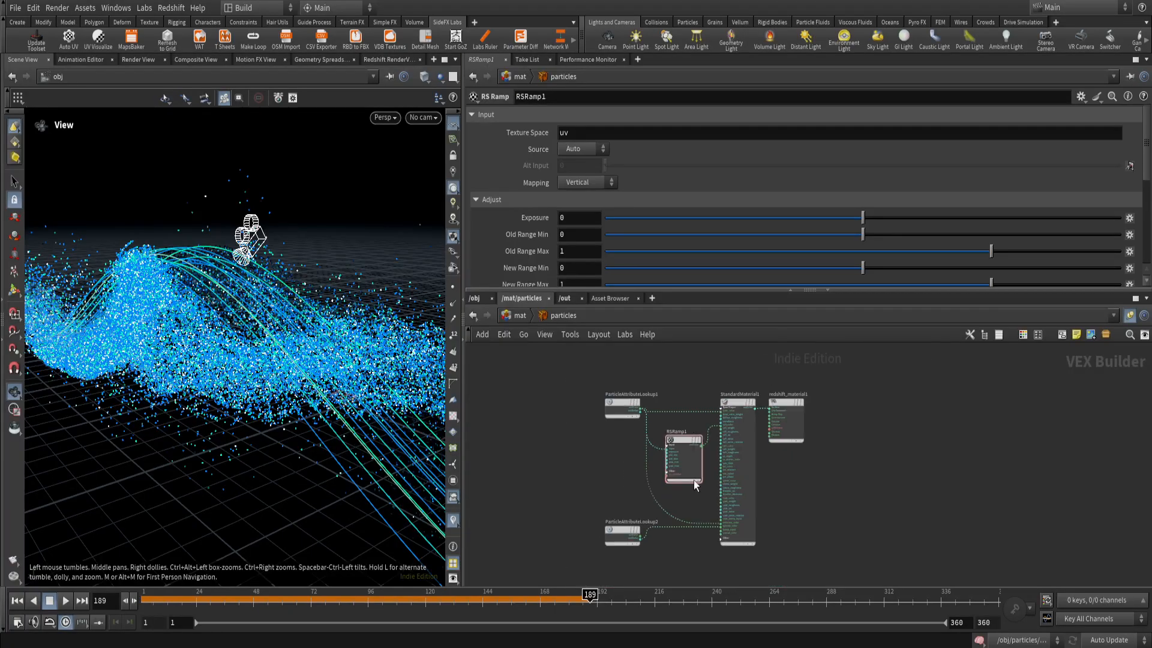
scroll(694, 506, up, 3)
scroll(750, 540, up, 5)
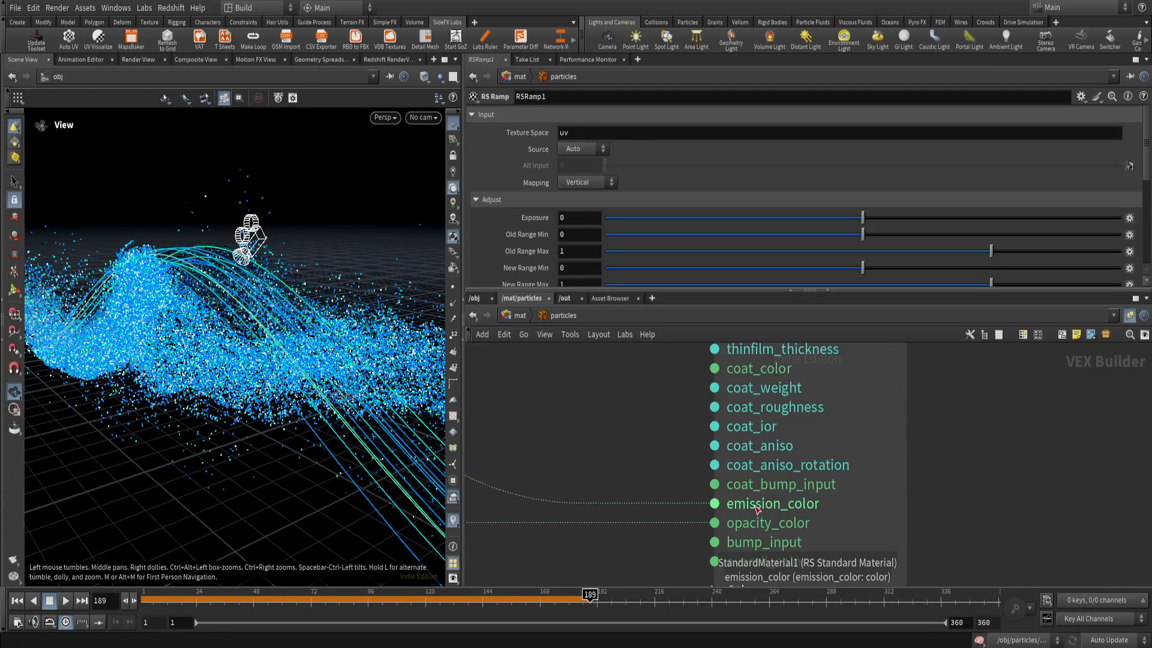
scroll(751, 511, down, 3)
scroll(751, 511, down, 2)
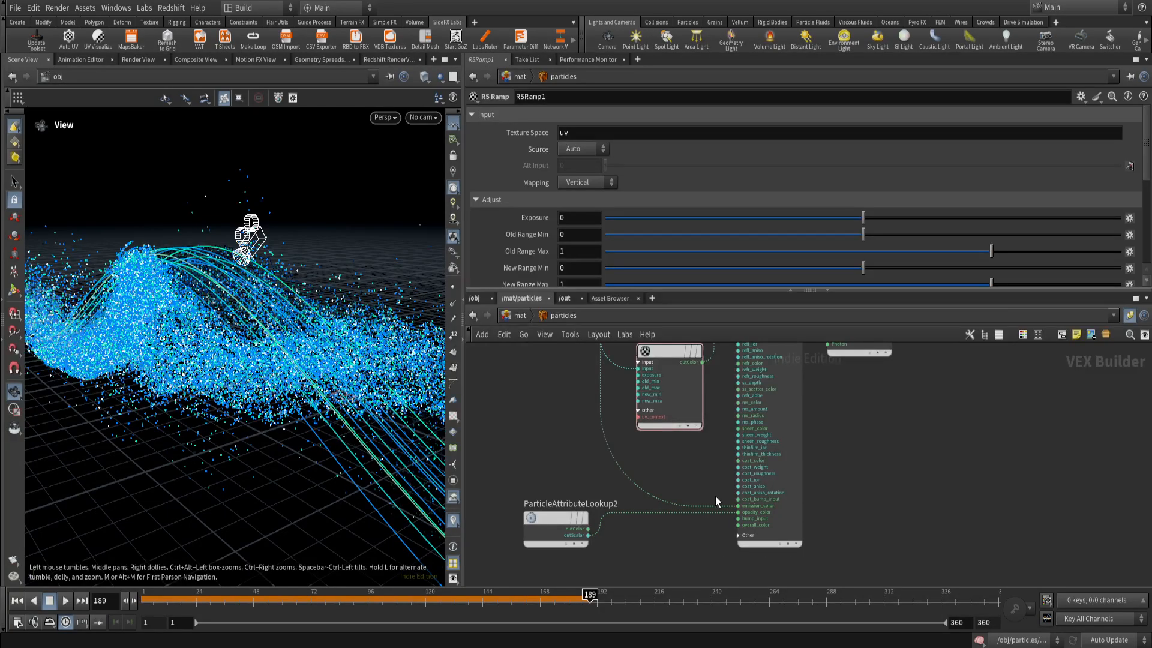
Select ParticleAttributeLookup2, check its Attribute Name, and trace its connection to the opacity_color input of StandardMaterial1.
drag(167, 331, 175, 315)
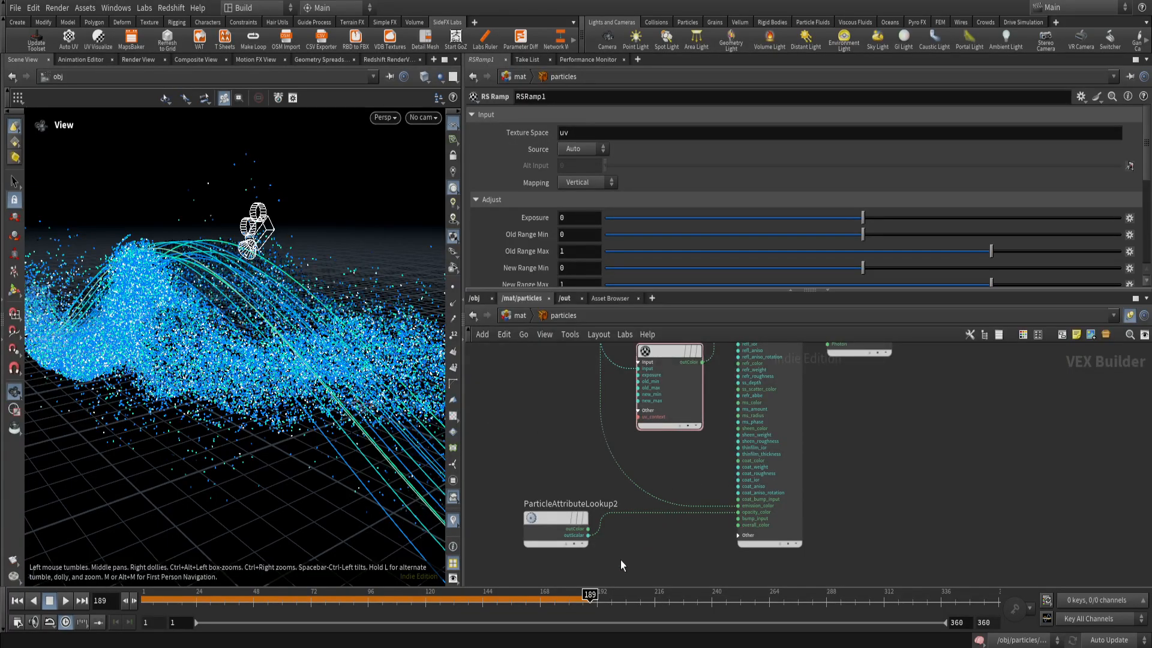
click(560, 518)
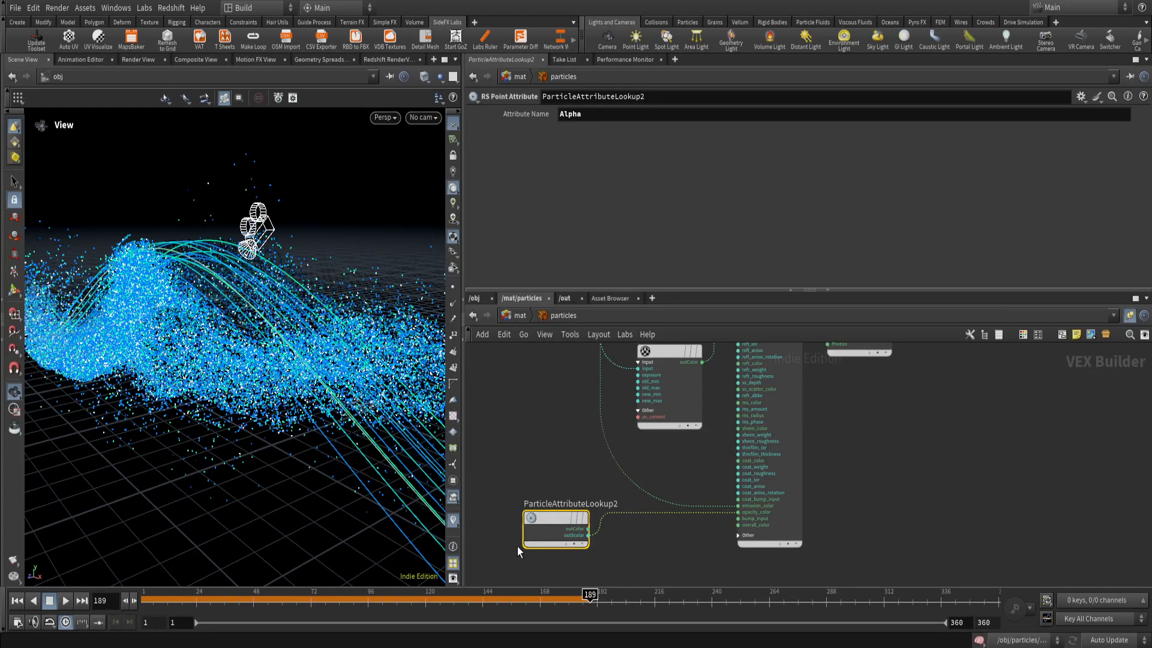
scroll(710, 541, up, 3)
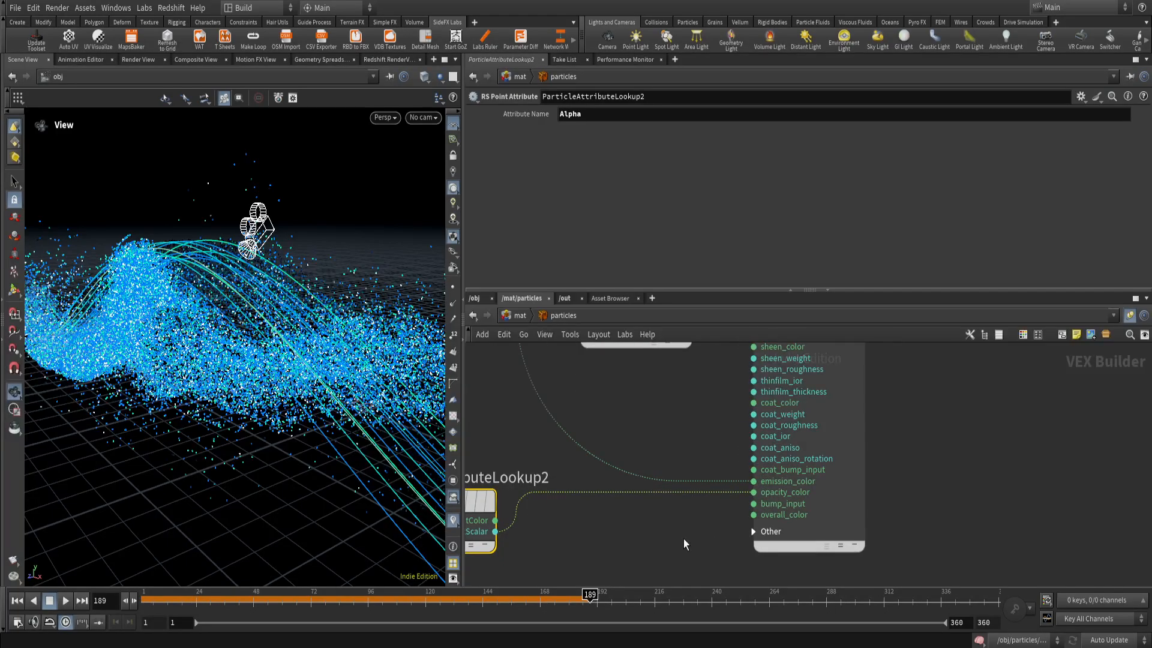
scroll(687, 540, down, 2)
scroll(592, 545, up, 5)
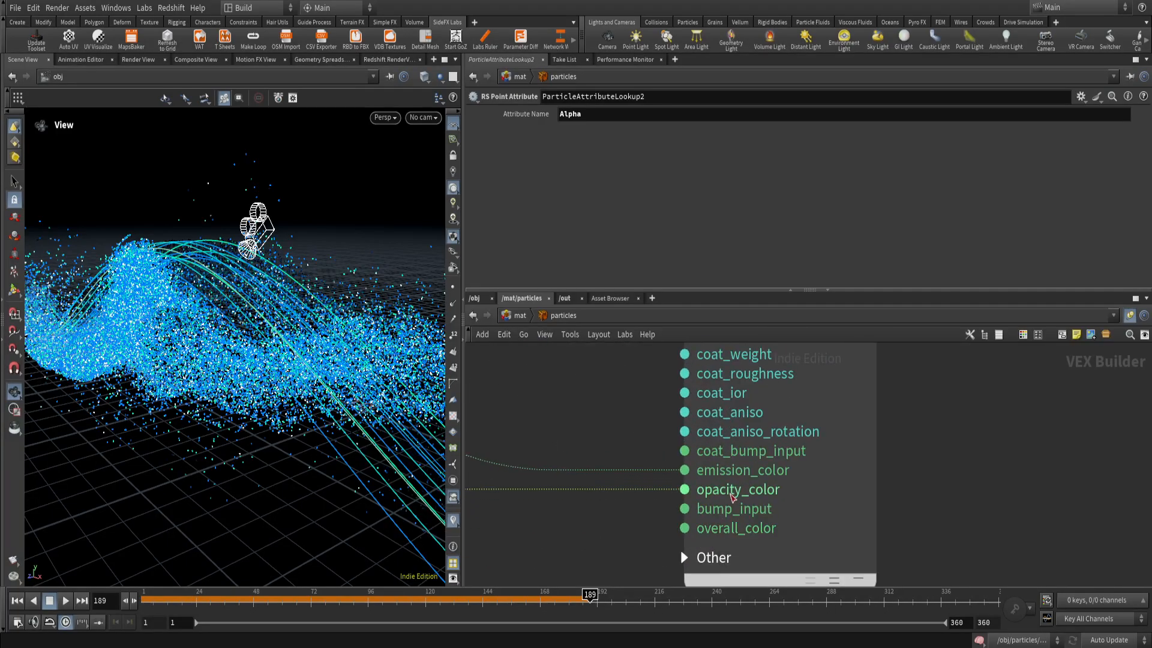
scroll(732, 501, down, 5)
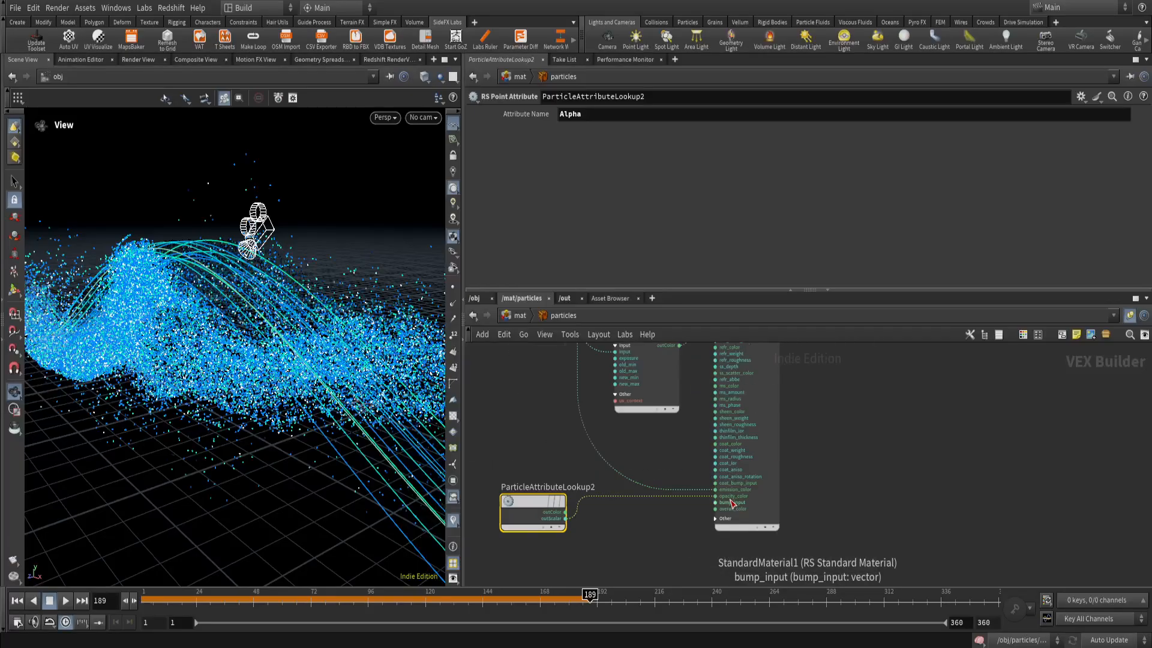
scroll(731, 503, down, 4)
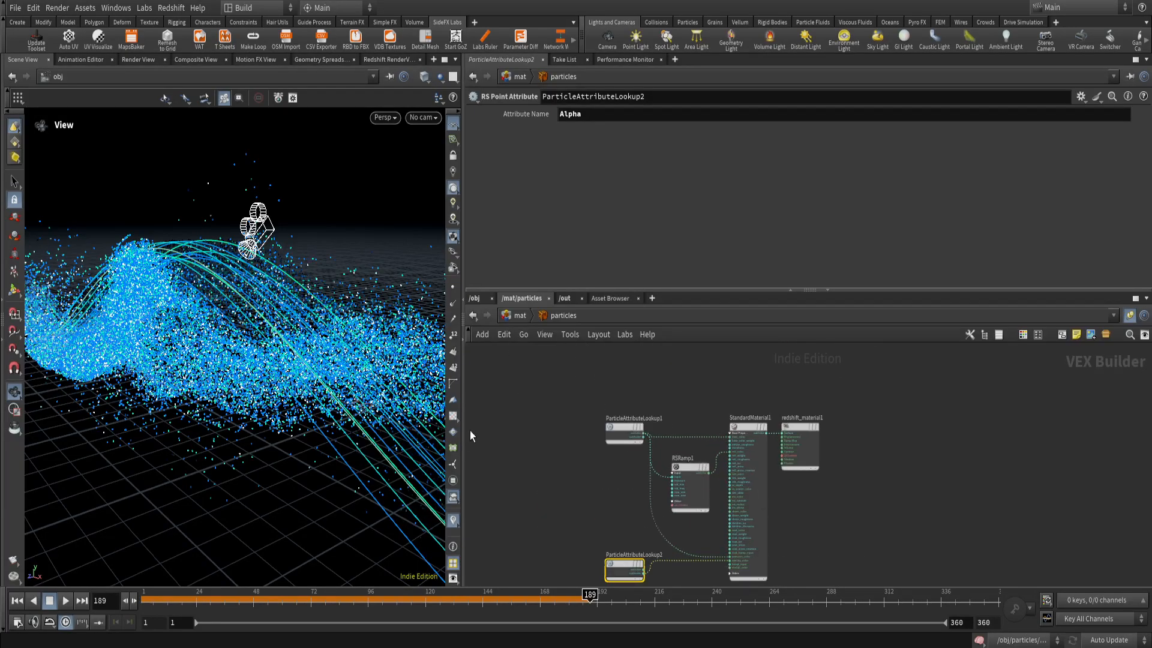
Review the complete node network of the particles material, from the attribute lookups to the material output.
scroll(813, 516, up, 2)
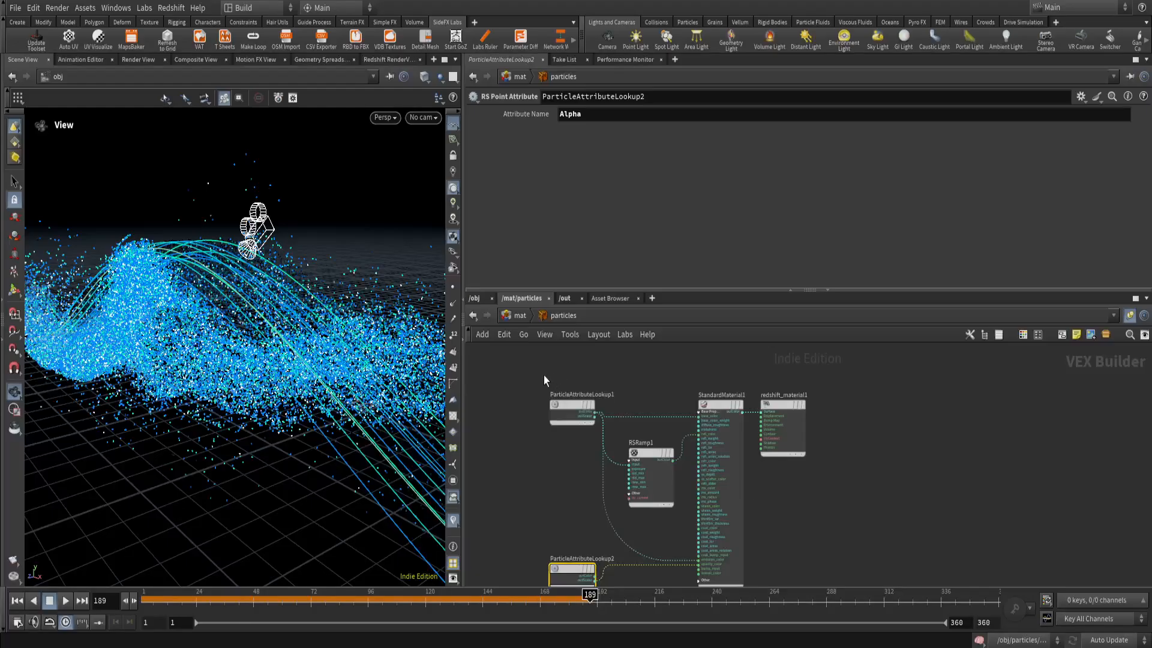
drag(543, 379, 817, 528)
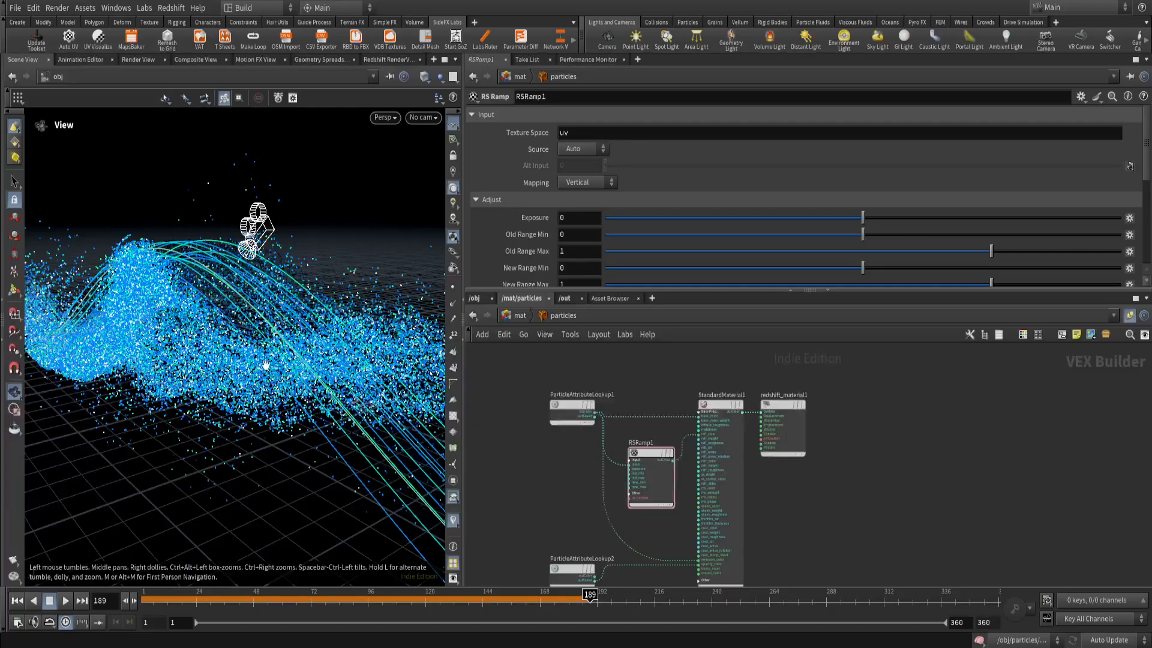
scroll(517, 373, down, 1)
middle_drag(517, 373, 535, 374)
drag(535, 374, 816, 548)
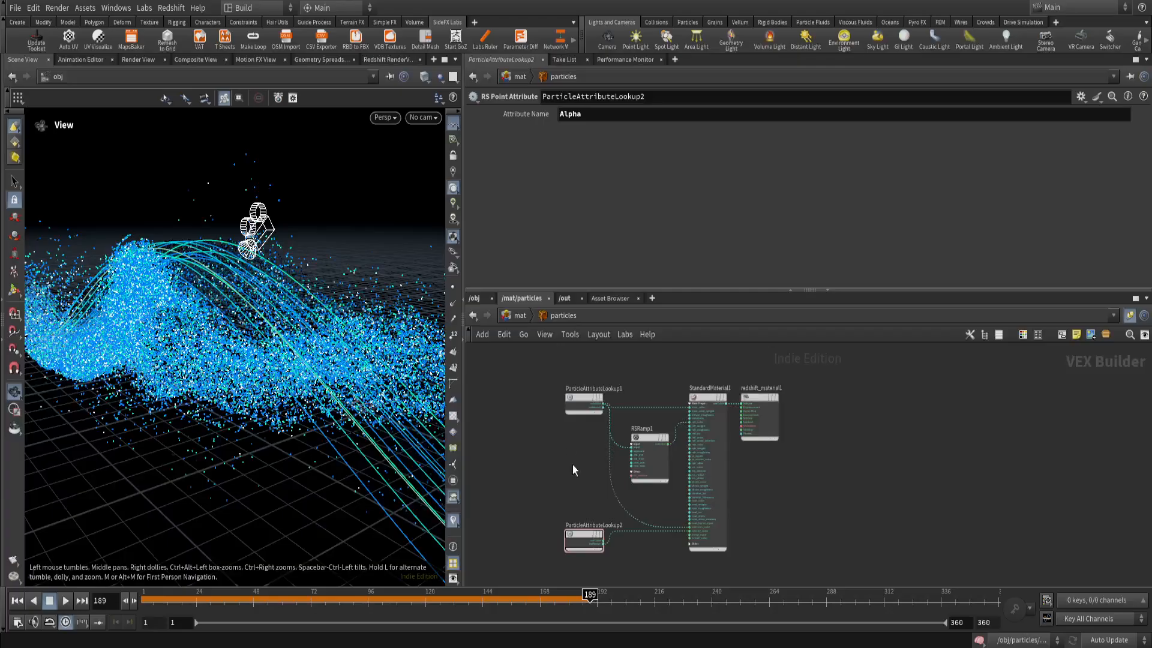
drag(553, 384, 818, 557)
Return to the /mat level, open the curves material, and select its ParticleAttributeLookup2 node.
click(519, 315)
click(628, 488)
double_click(628, 488)
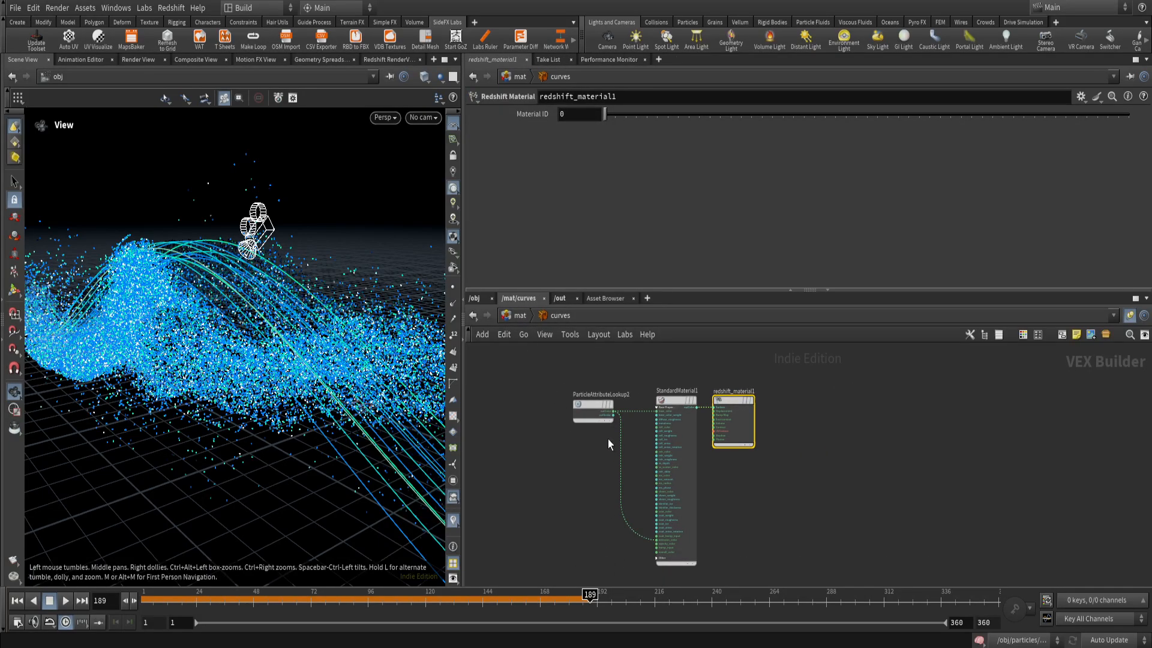
scroll(607, 443, up, 3)
middle_drag(605, 450, 617, 527)
drag(531, 415, 627, 529)
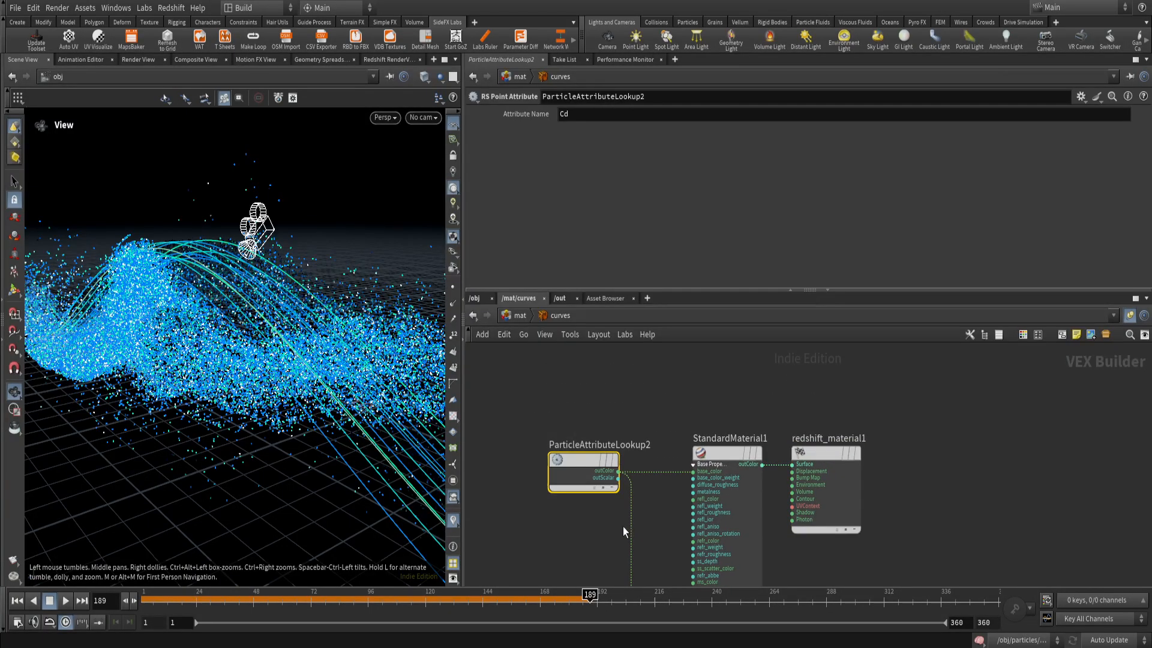
Check the attribute name used by the curves material's lookup and its connection to the base_color input.
drag(588, 116, 544, 119)
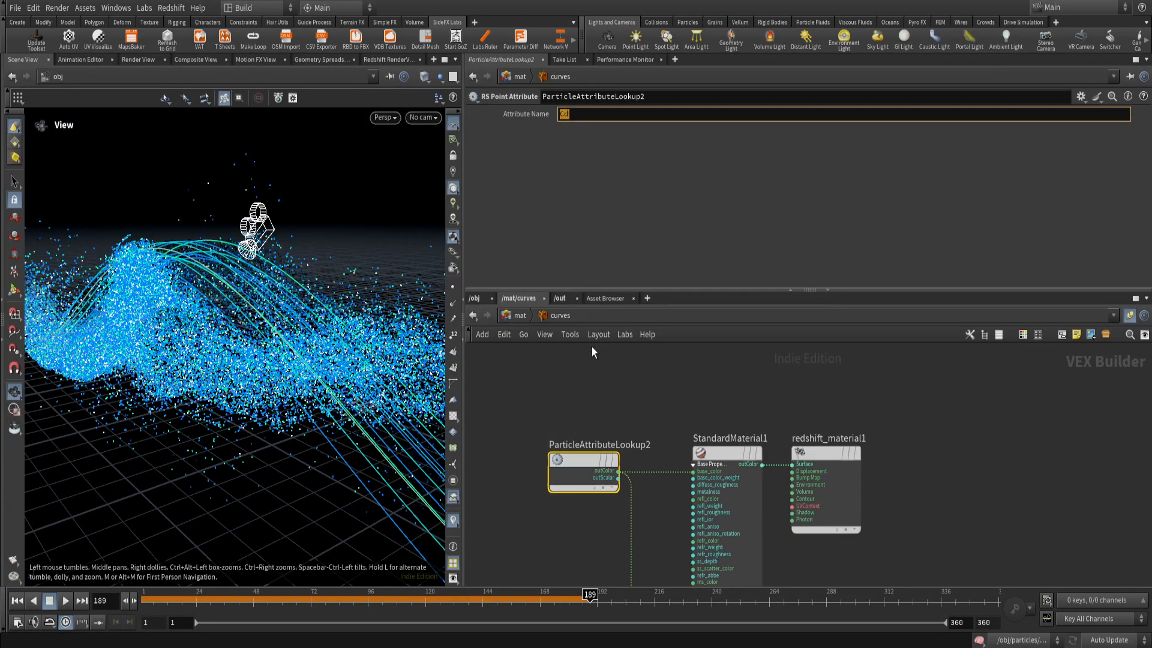
middle_drag(629, 428, 597, 392)
click(597, 392)
scroll(654, 435, up, 4)
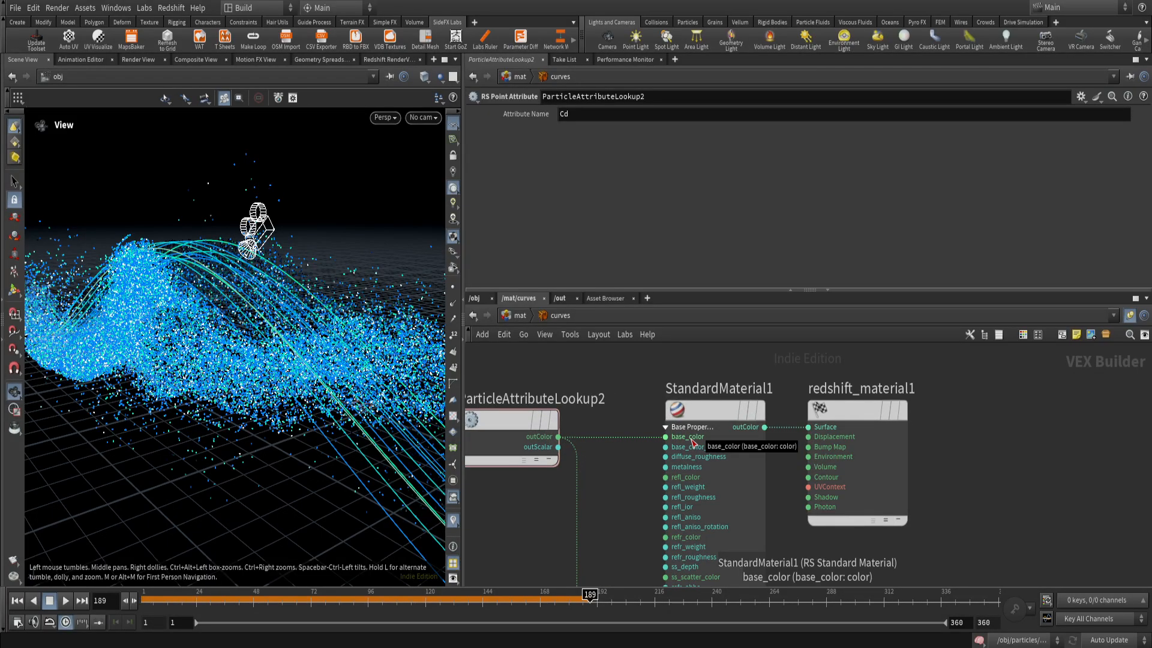
scroll(613, 480, down, 3)
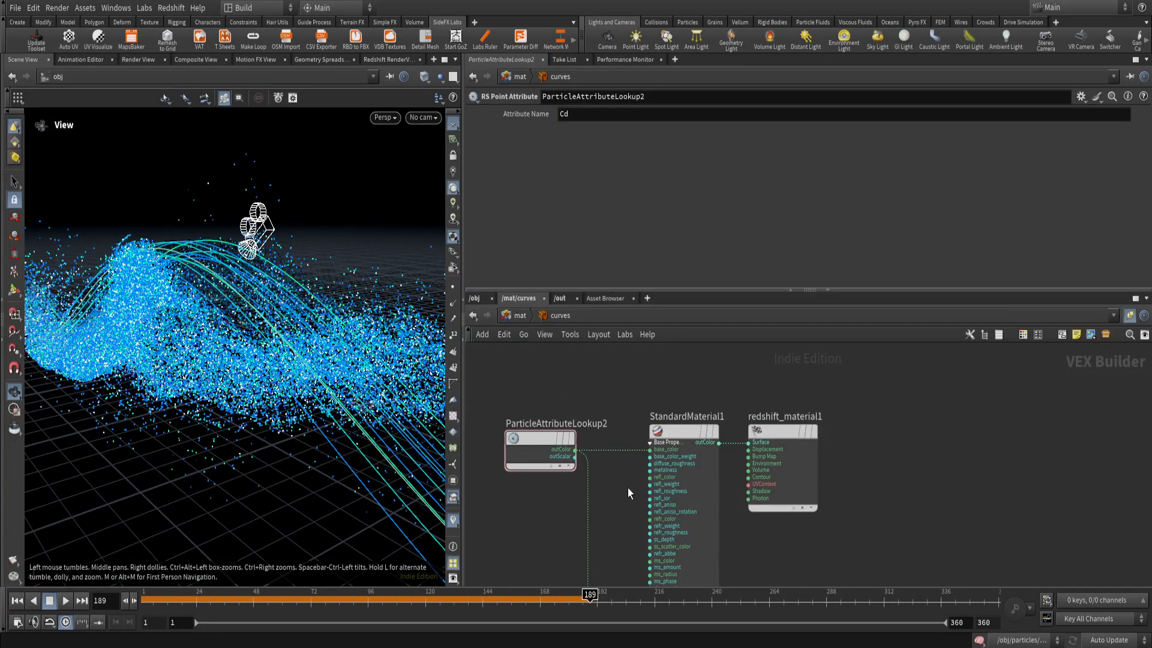
Trace the curves material's attribute lookup to the emission_color input of StandardMaterial1.
scroll(628, 487, down, 2)
middle_drag(615, 520, 602, 437)
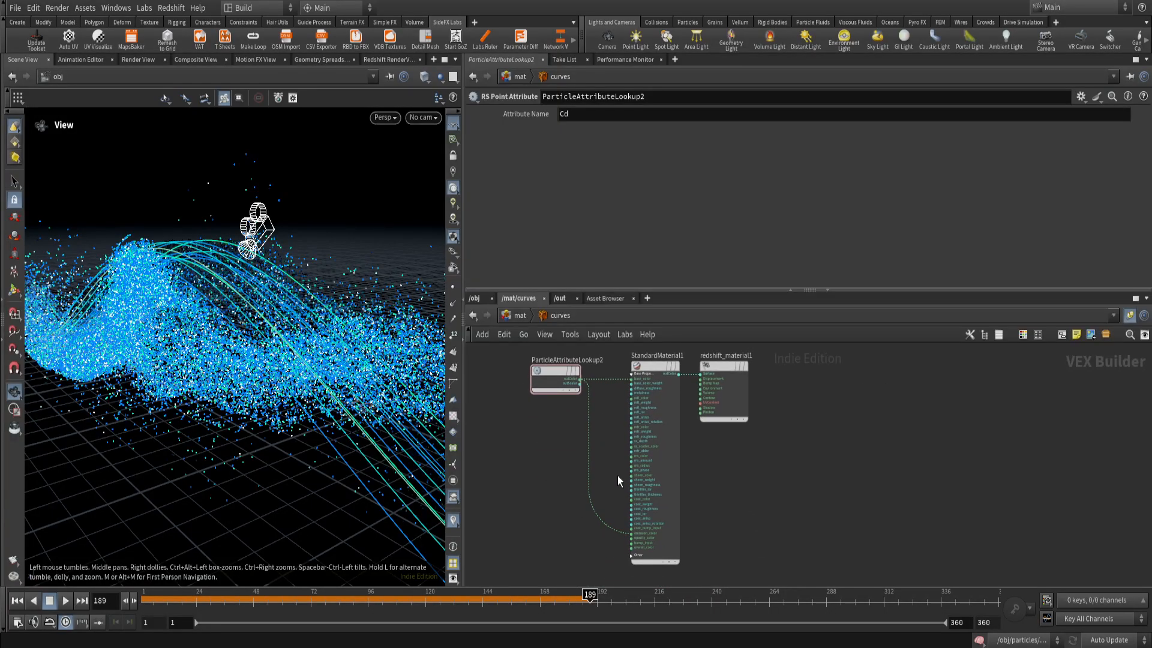
scroll(618, 541, up, 5)
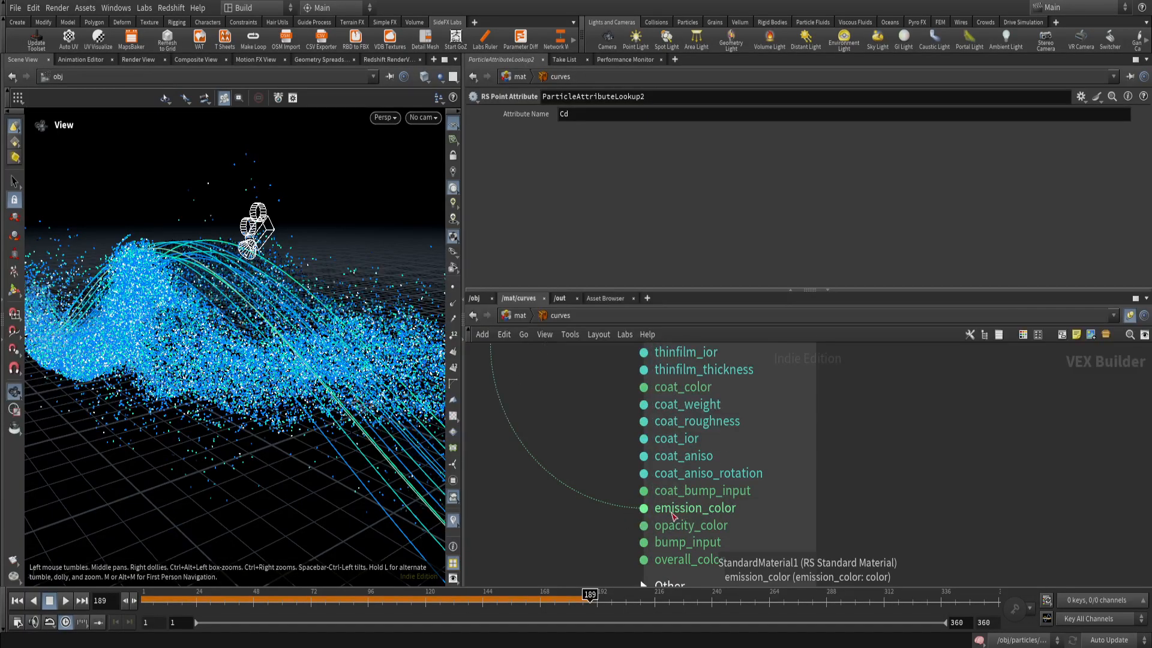
scroll(672, 515, down, 5)
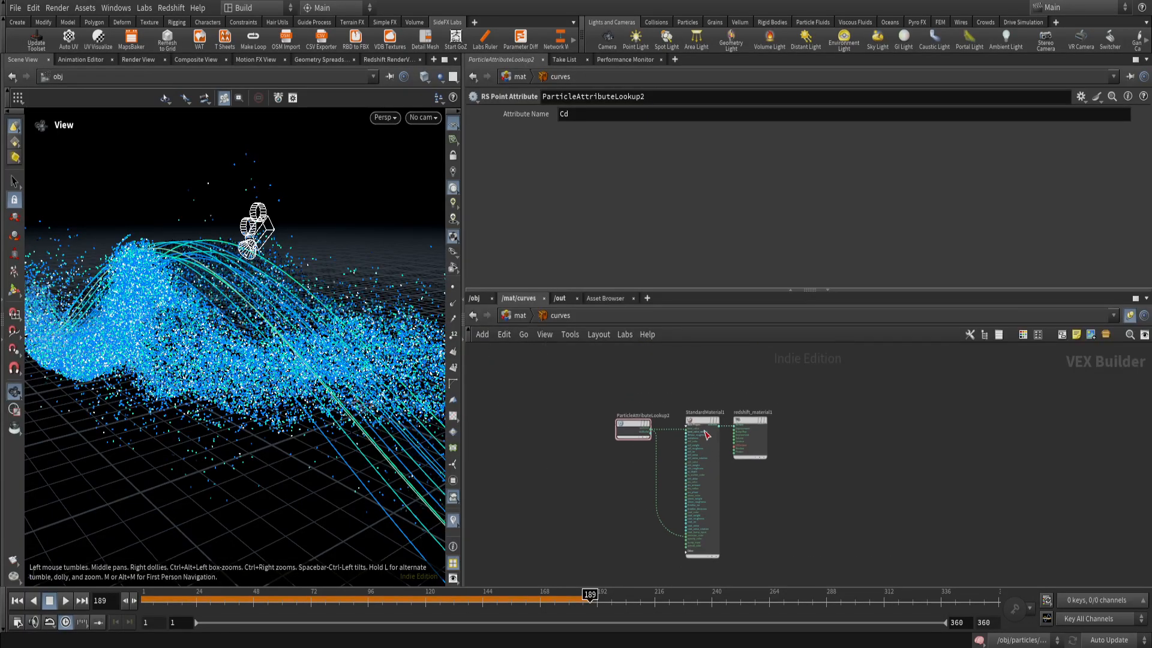
Examine the curves StandardMaterial1 parameters from Base to Emission, and return to the /mat level.
click(704, 420)
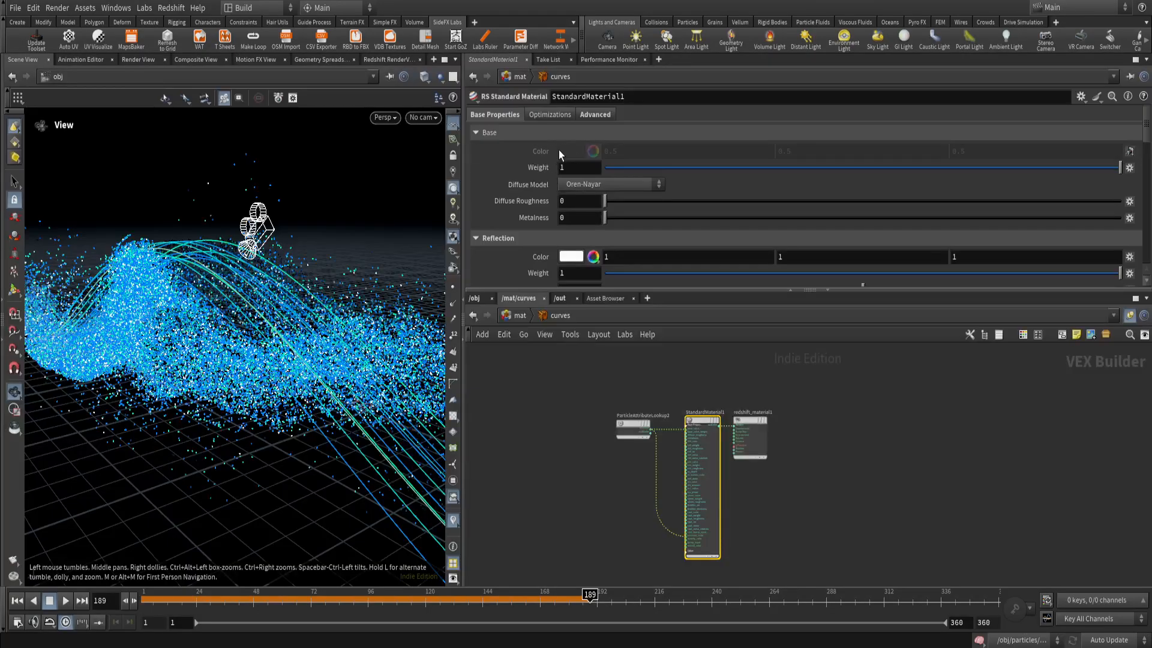
scroll(561, 151, down, 5)
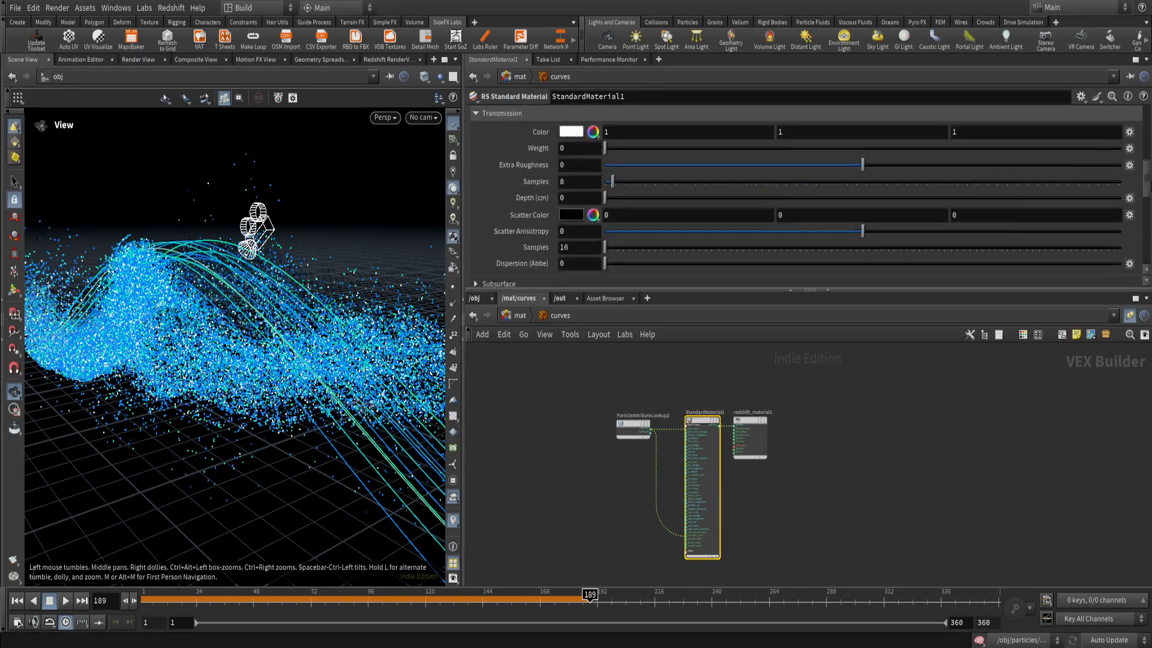
scroll(567, 185, down, 4)
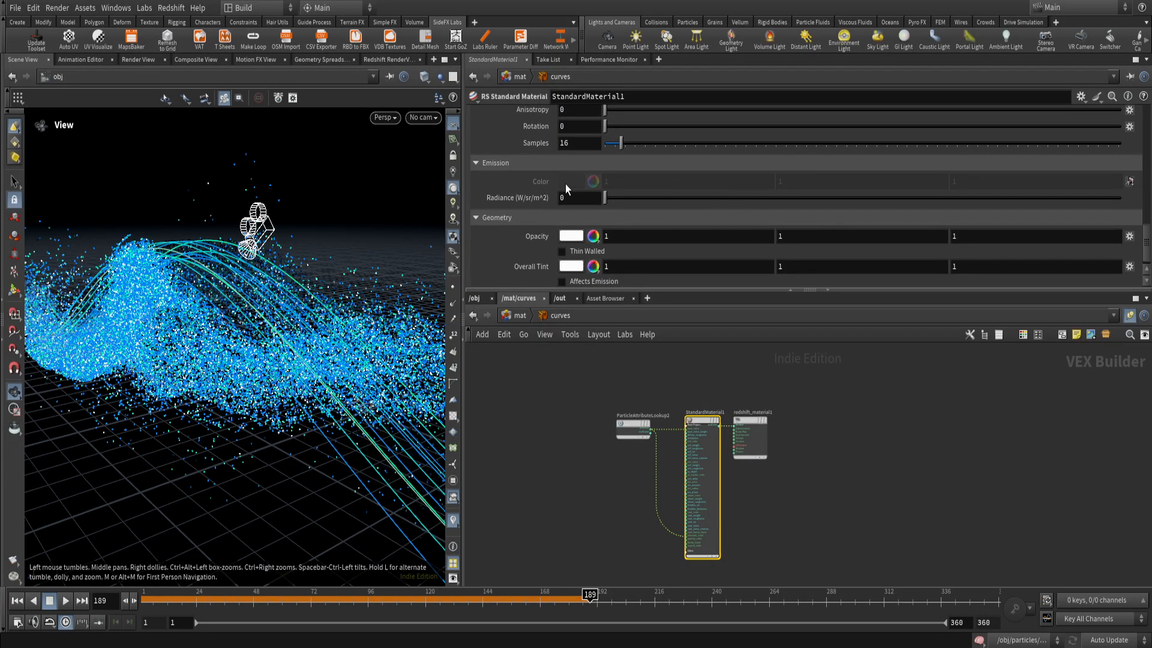
click(519, 316)
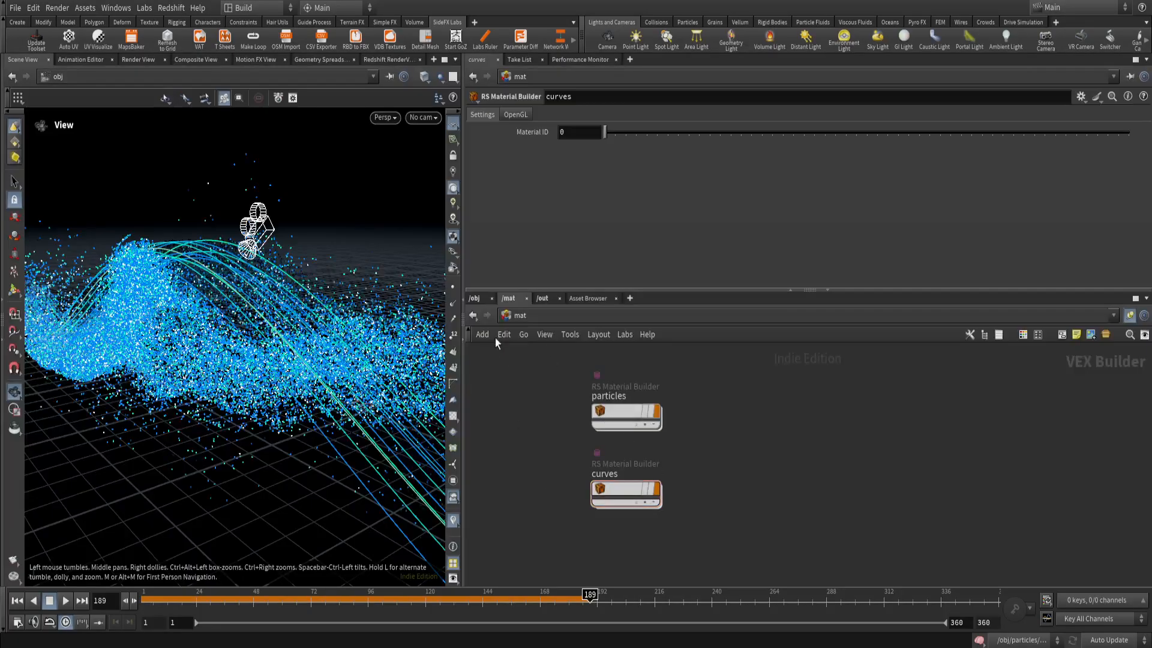
Move the timeline to frame 120 and bring up the Redshift RenderView.
drag(261, 607, 427, 611)
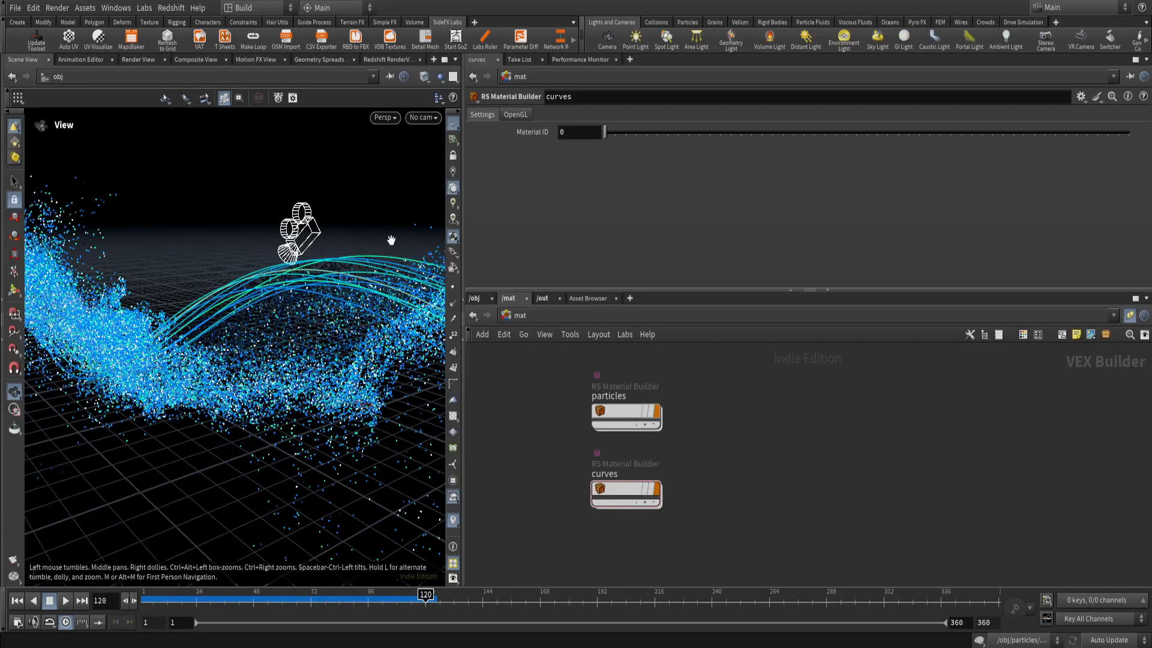
click(384, 60)
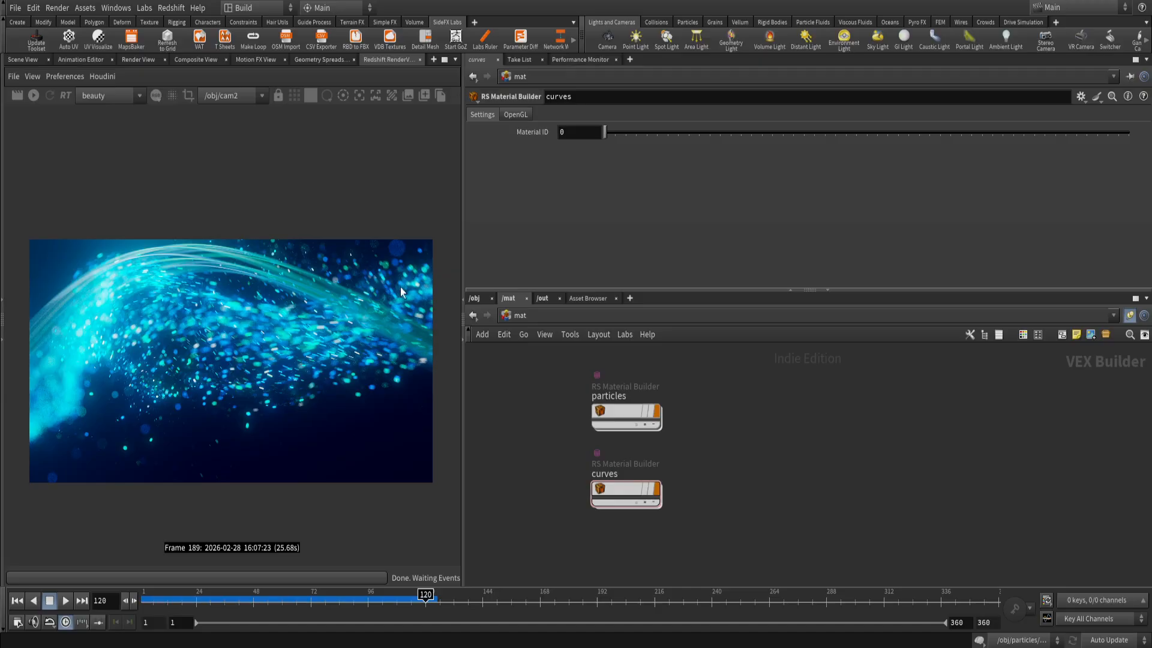
Examine cam2's Redshift optical settings at the /obj level, from Exposure through Depth Of Field to the expanded Bokeh options.
click(474, 298)
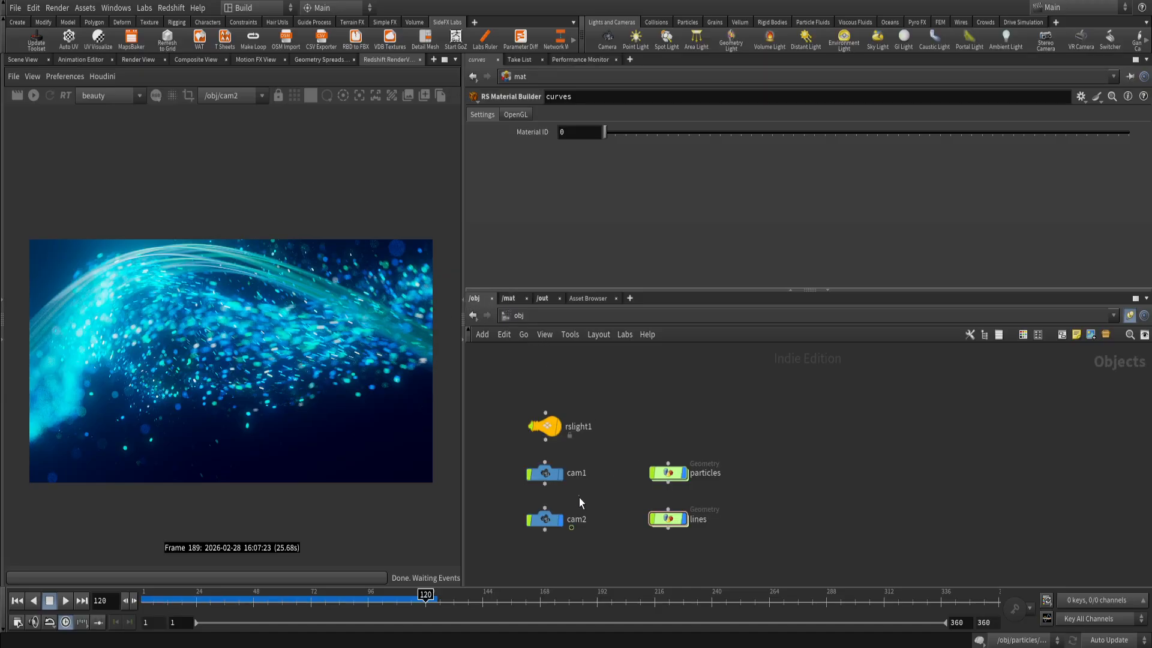
click(544, 518)
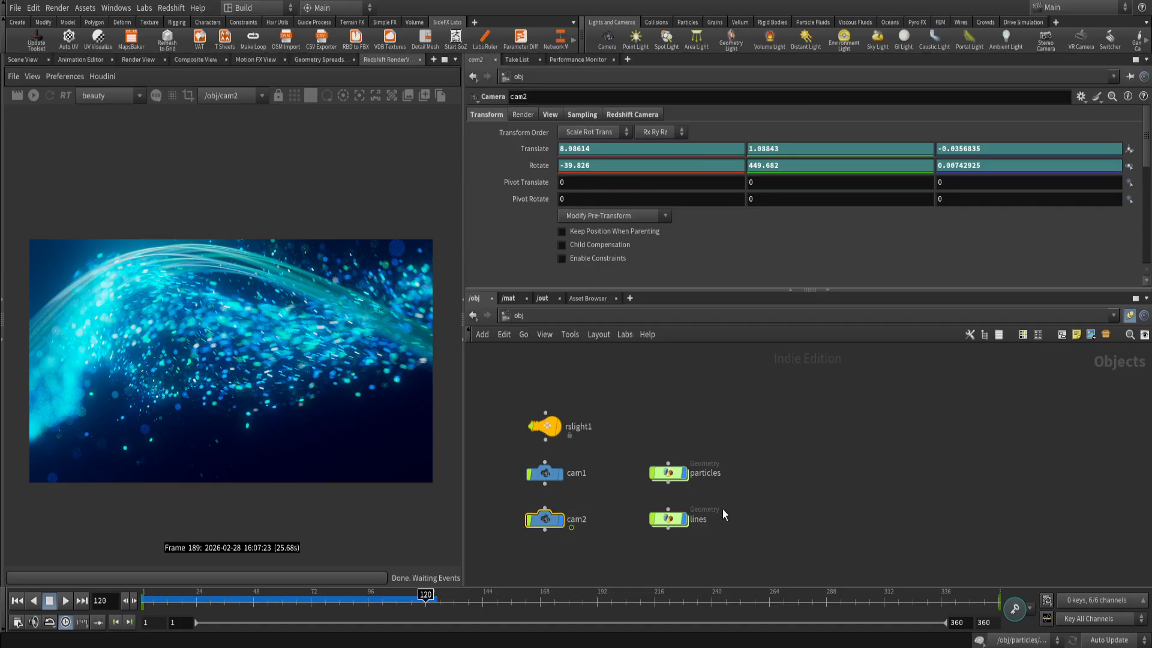
click(622, 116)
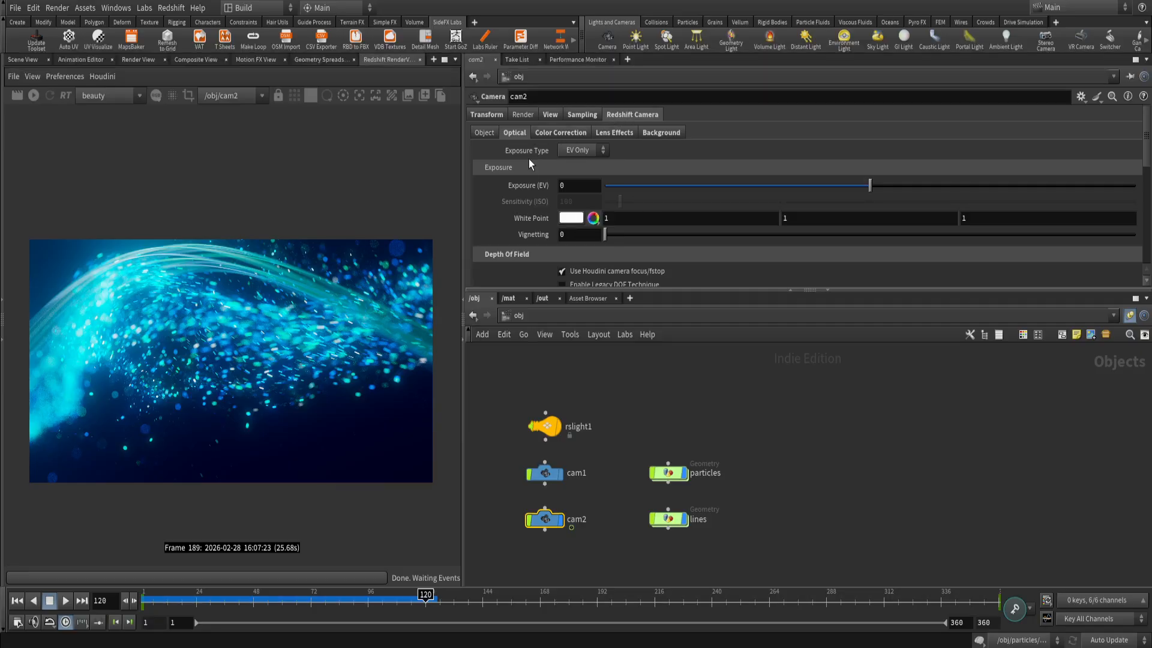
scroll(528, 161, down, 2)
scroll(531, 167, up, 2)
scroll(521, 139, down, 1)
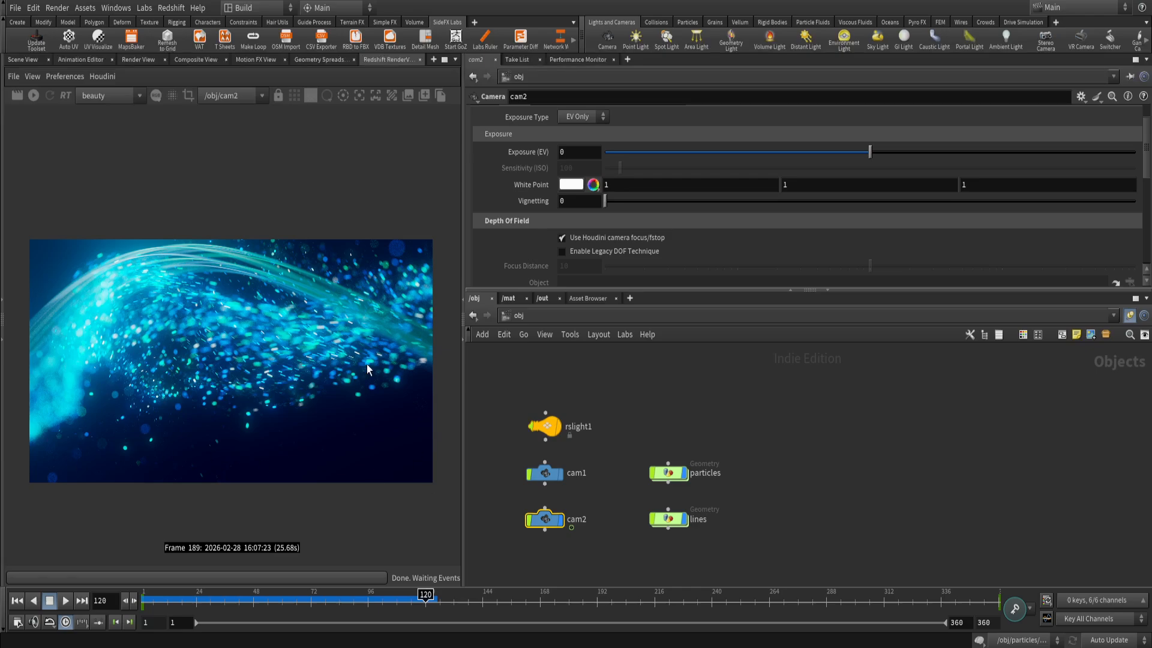
scroll(548, 240, down, 2)
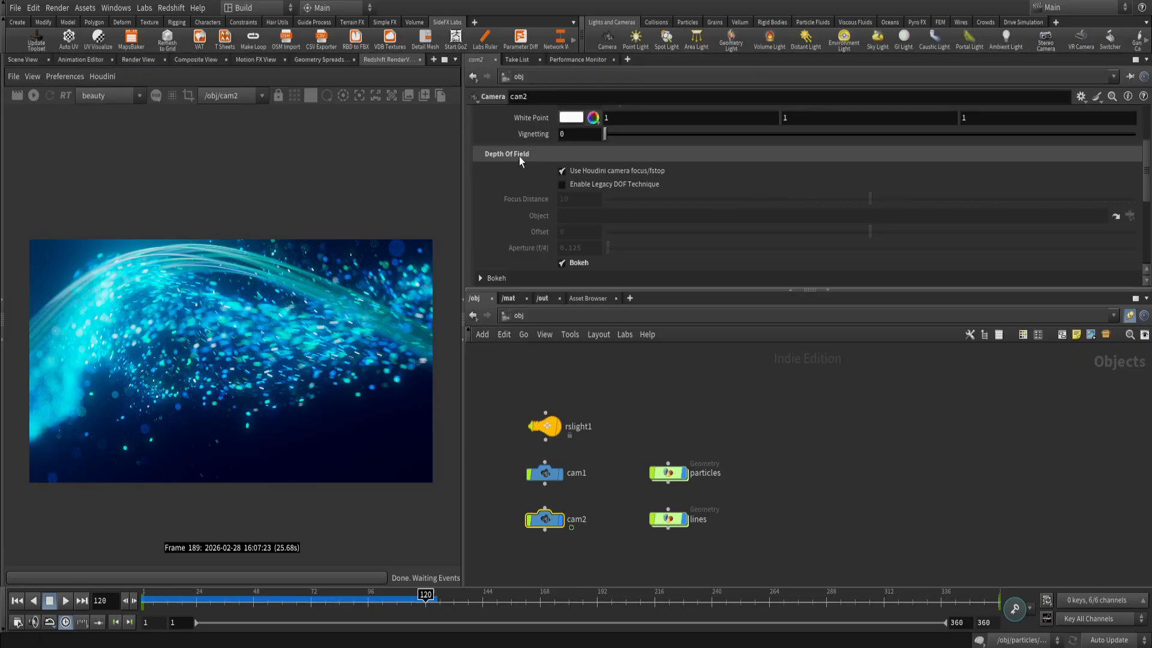
scroll(519, 156, down, 2)
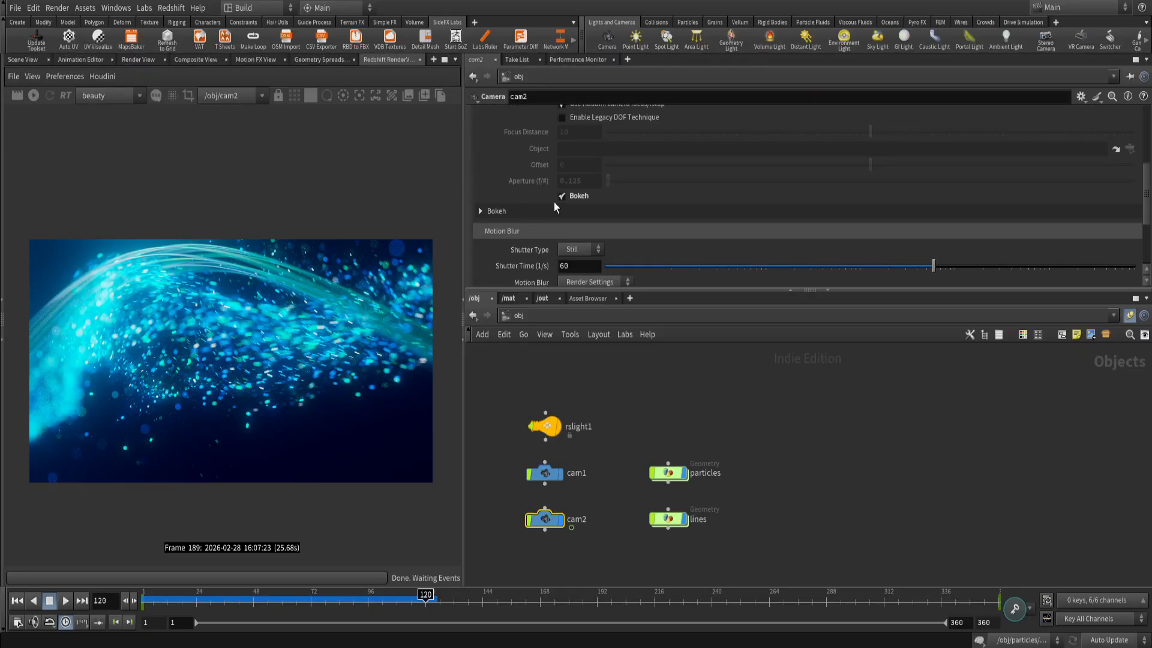
click(515, 211)
scroll(528, 206, down, 1)
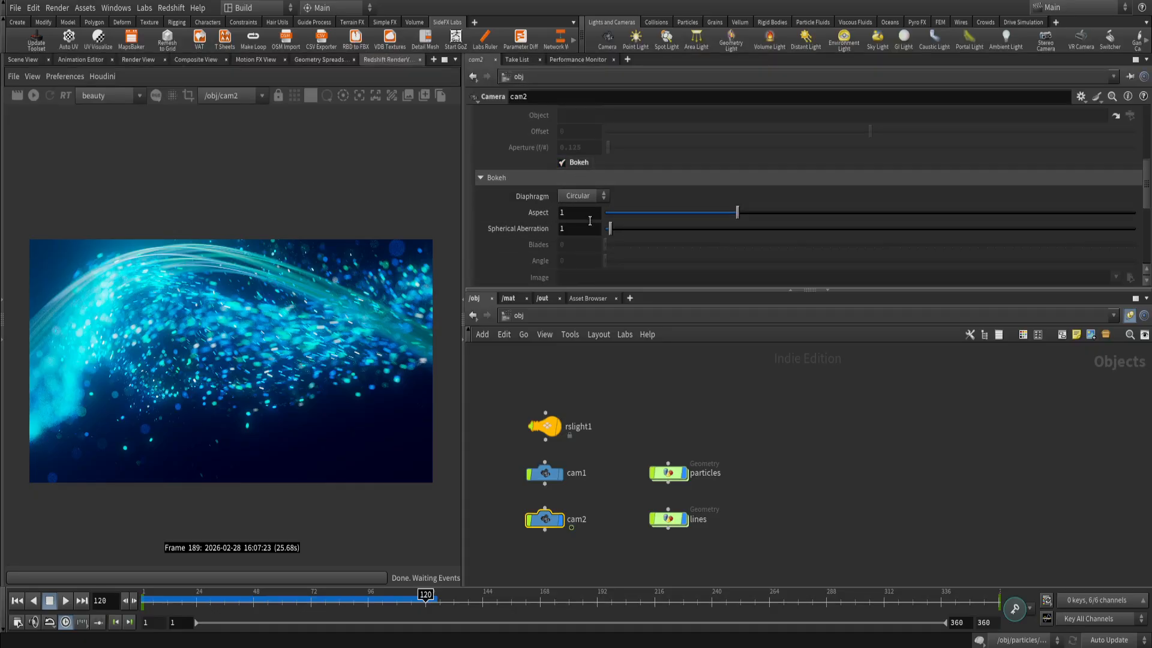
scroll(531, 231, up, 3)
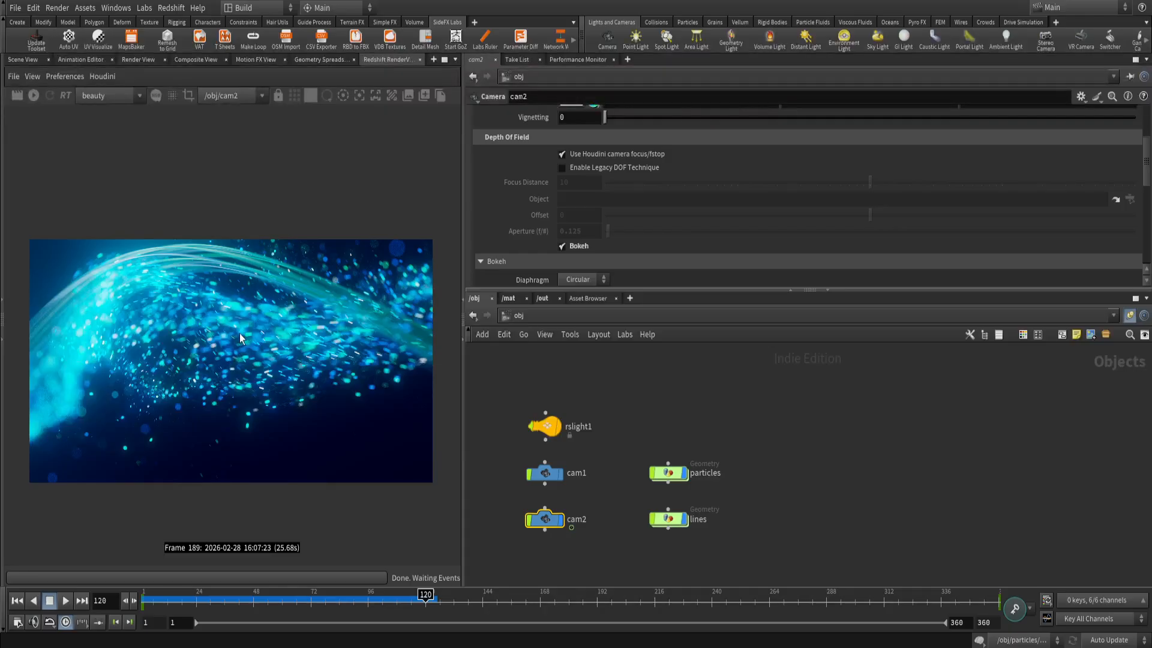
scroll(541, 234, up, 4)
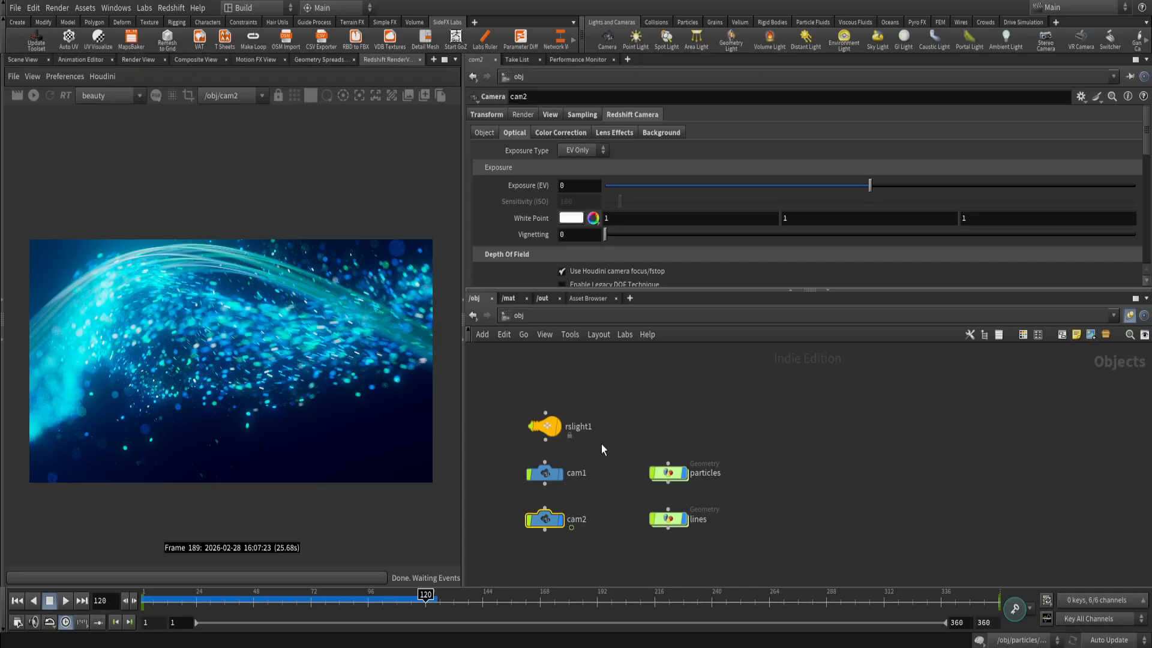
Check cam2's view settings and its sampling values for Focus Distance and F-Stop.
click(553, 117)
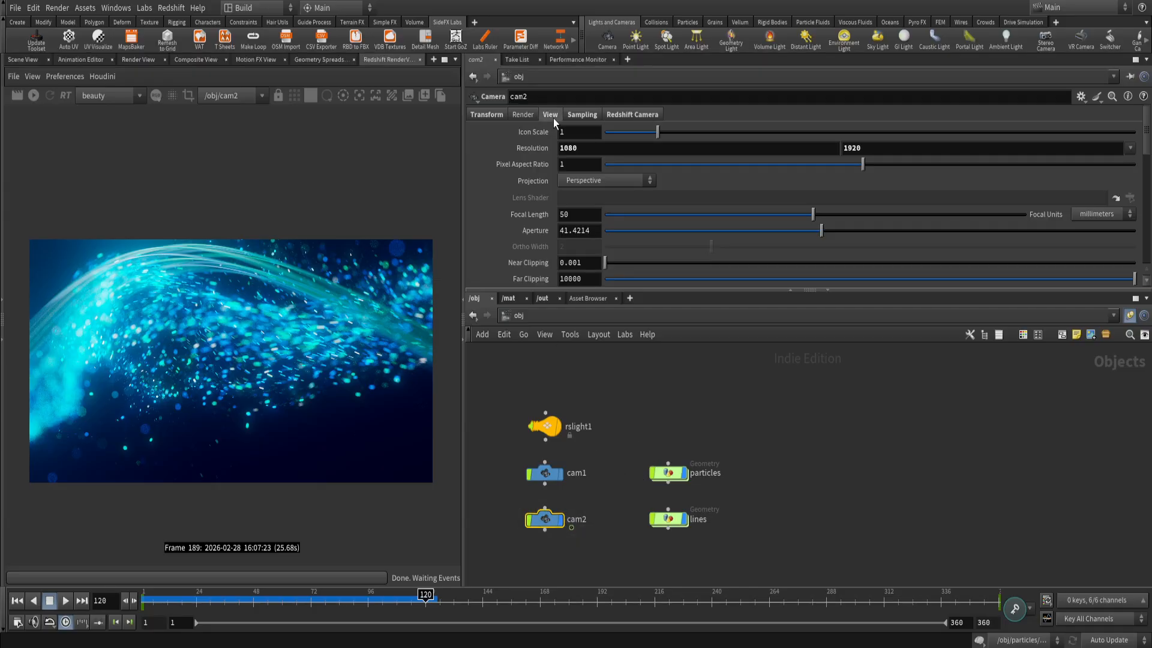
click(577, 118)
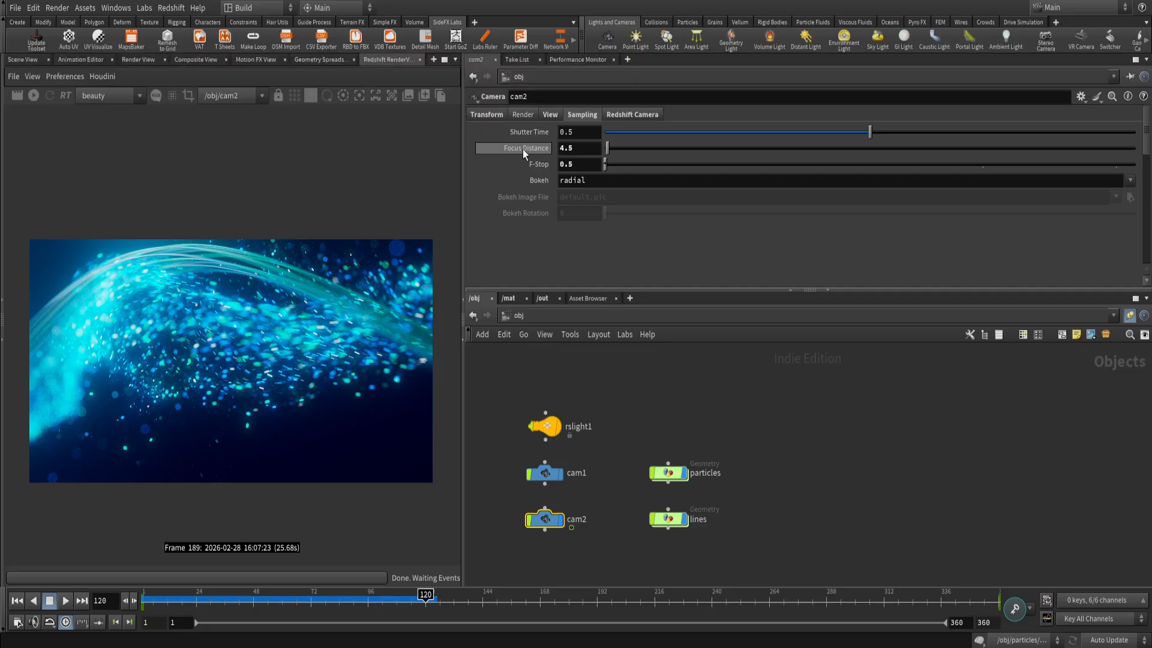
double_click(570, 147)
double_click(564, 164)
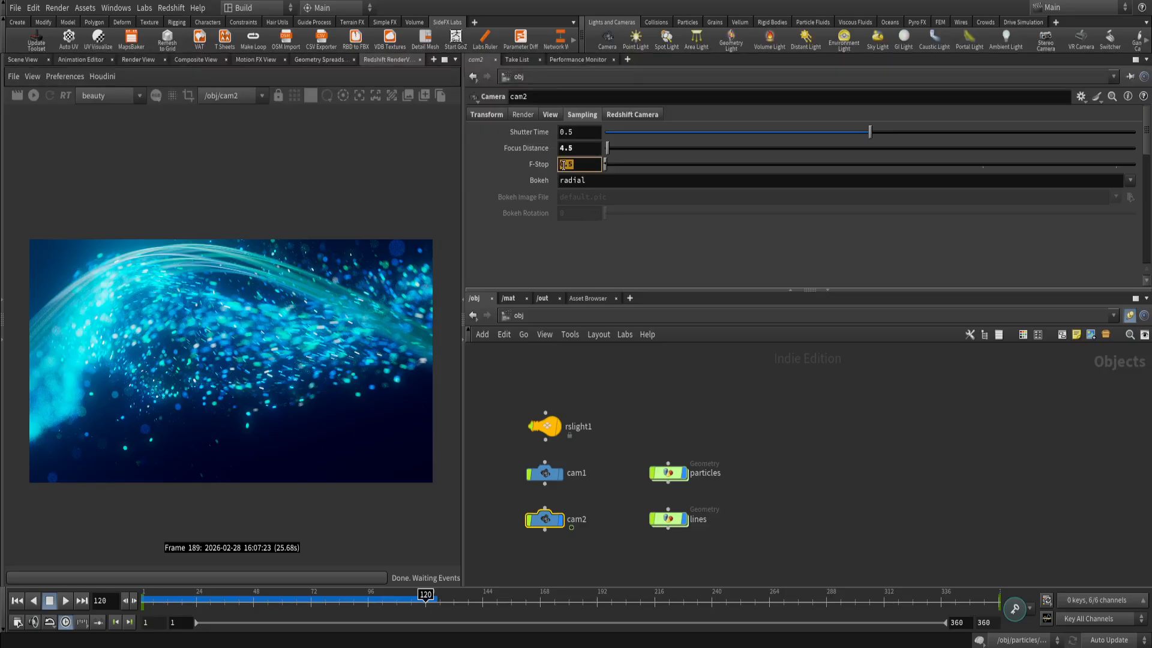
click(589, 235)
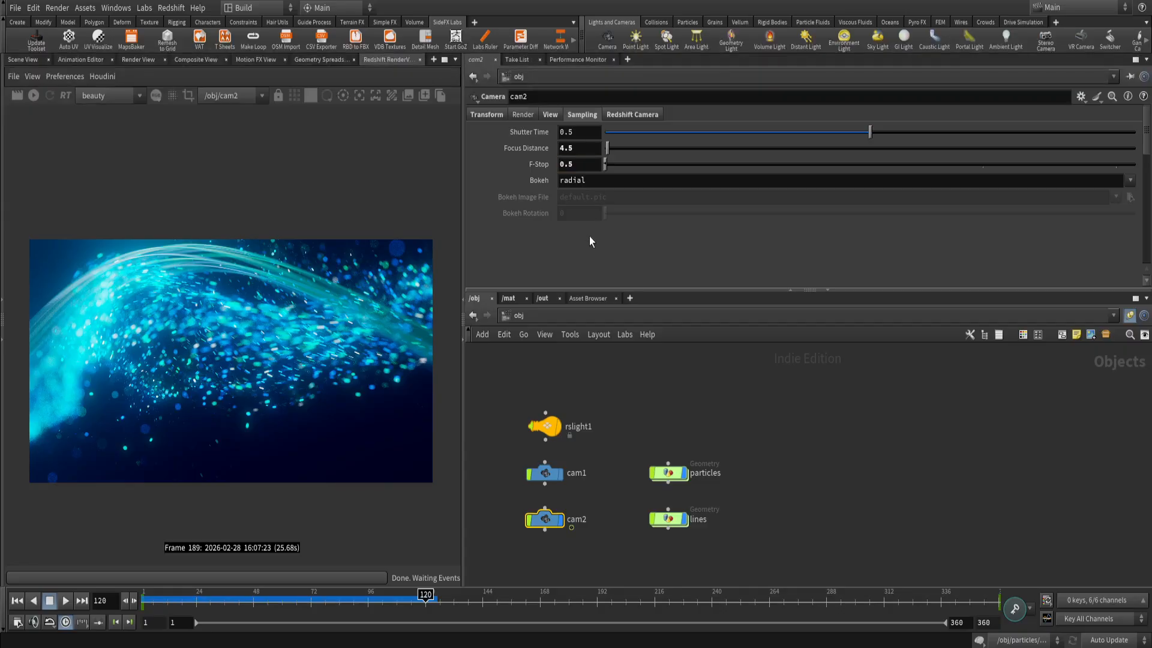
double_click(574, 165)
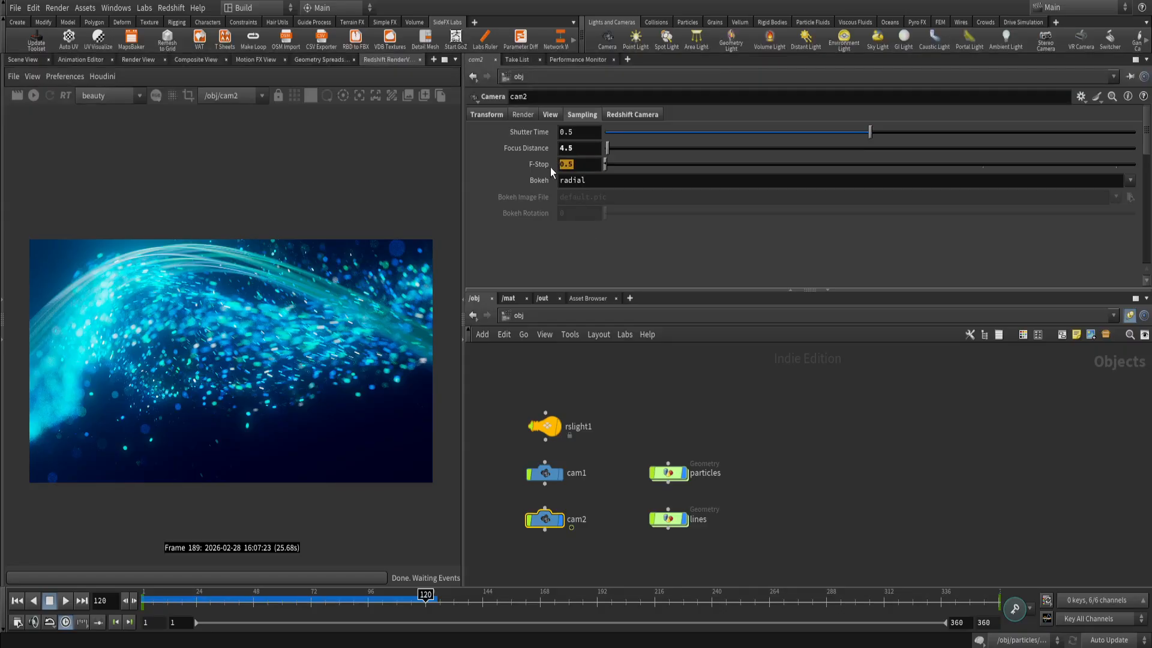
click(580, 149)
double_click(580, 149)
Inspect the rendered image up close for depth of field across the particles and curves, including both sides of the frame.
scroll(190, 351, up, 3)
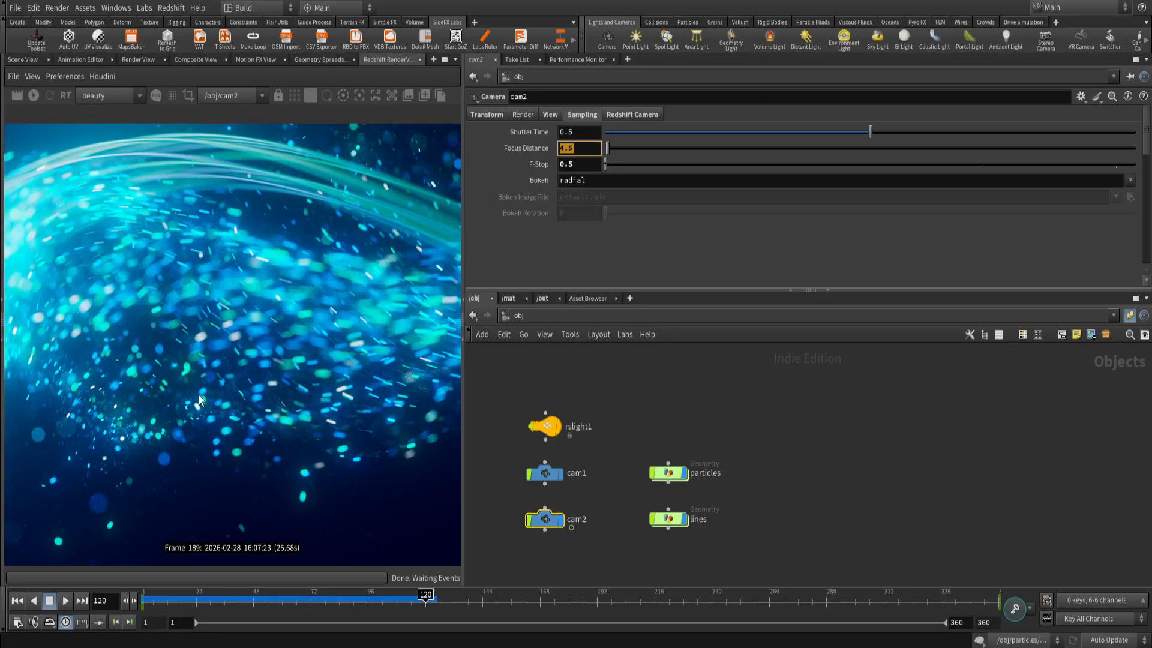
scroll(199, 387, down, 3)
scroll(135, 360, up, 4)
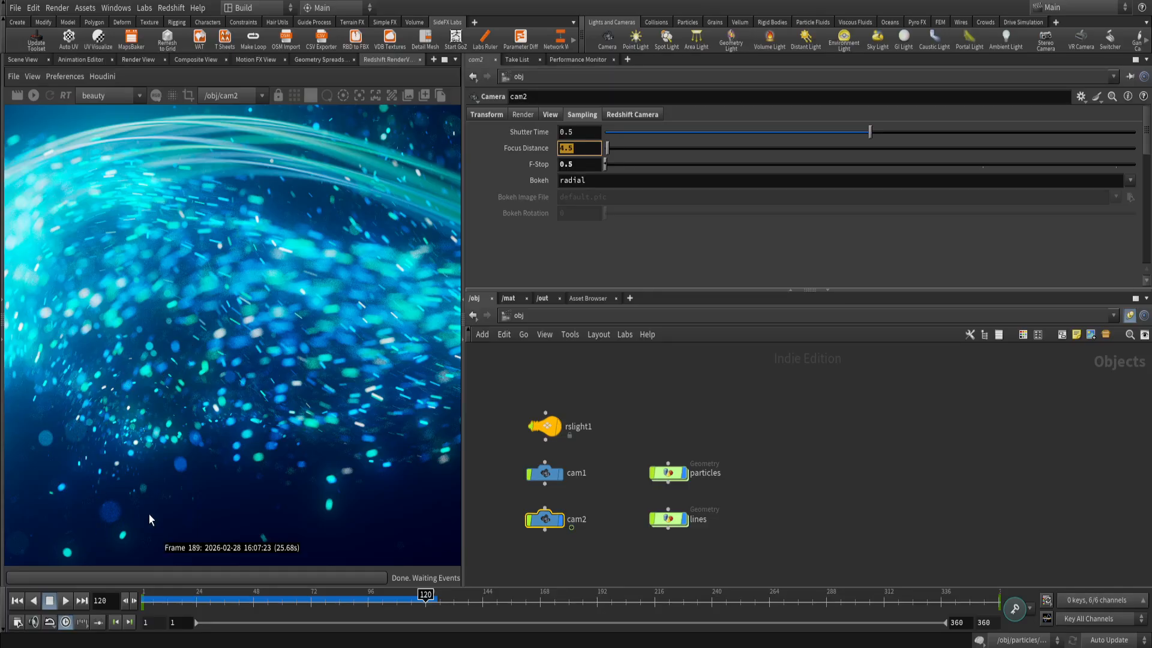
drag(306, 354, 133, 416)
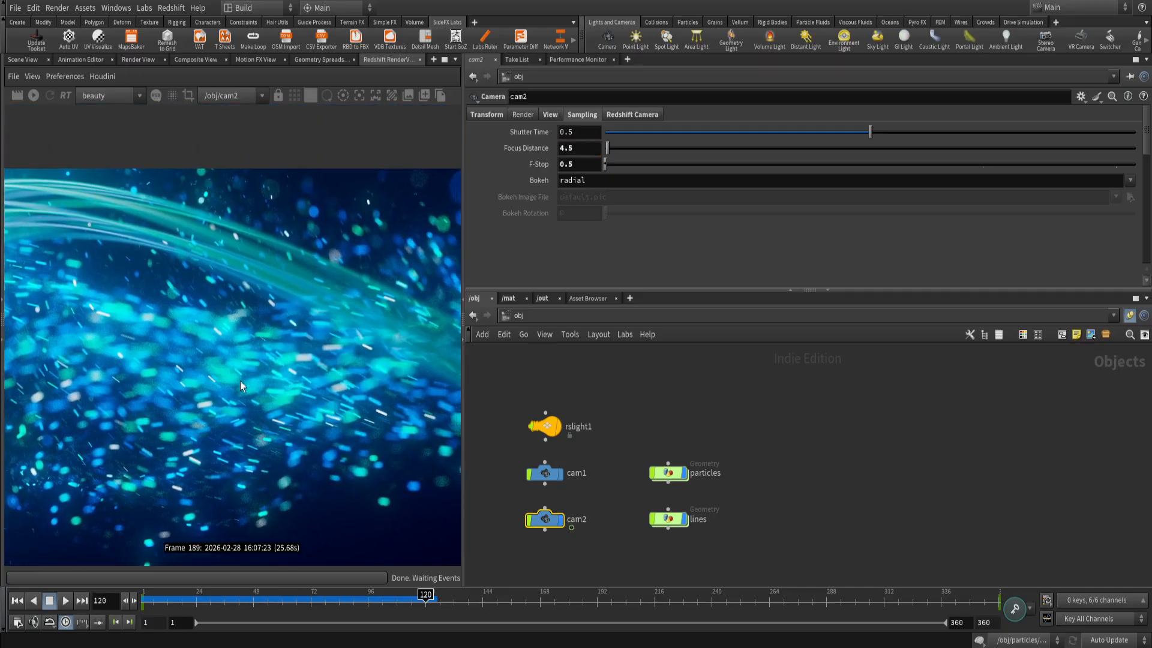
drag(361, 308, 311, 290)
drag(355, 329, 420, 343)
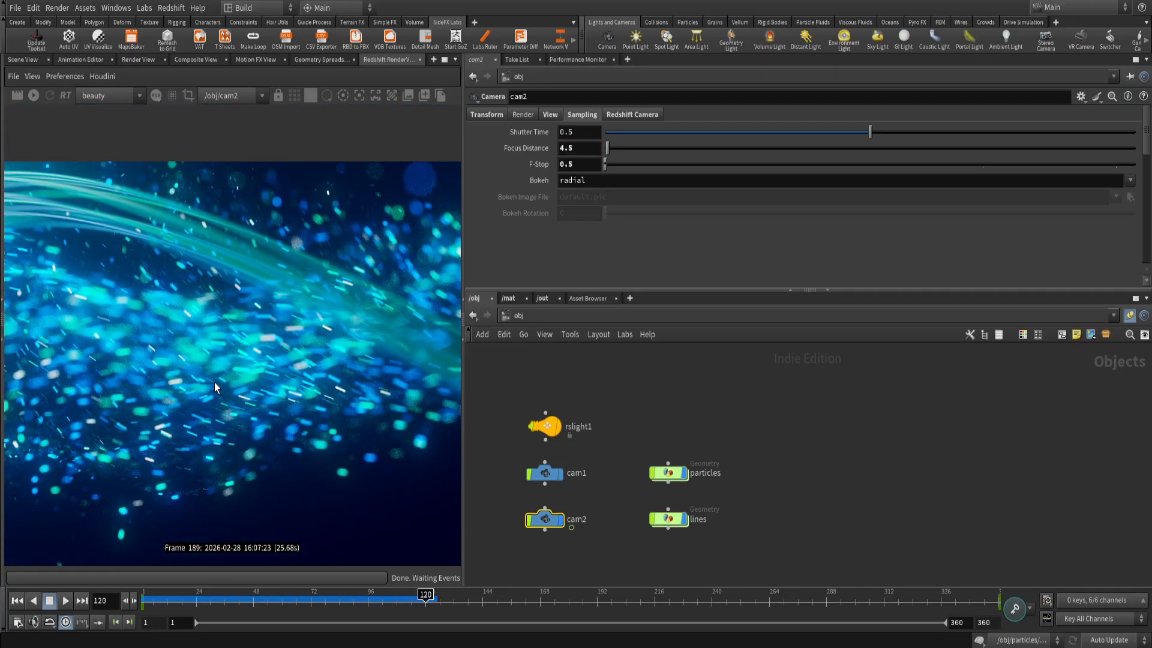
drag(214, 383, 288, 347)
scroll(233, 347, down, 3)
drag(199, 344, 258, 332)
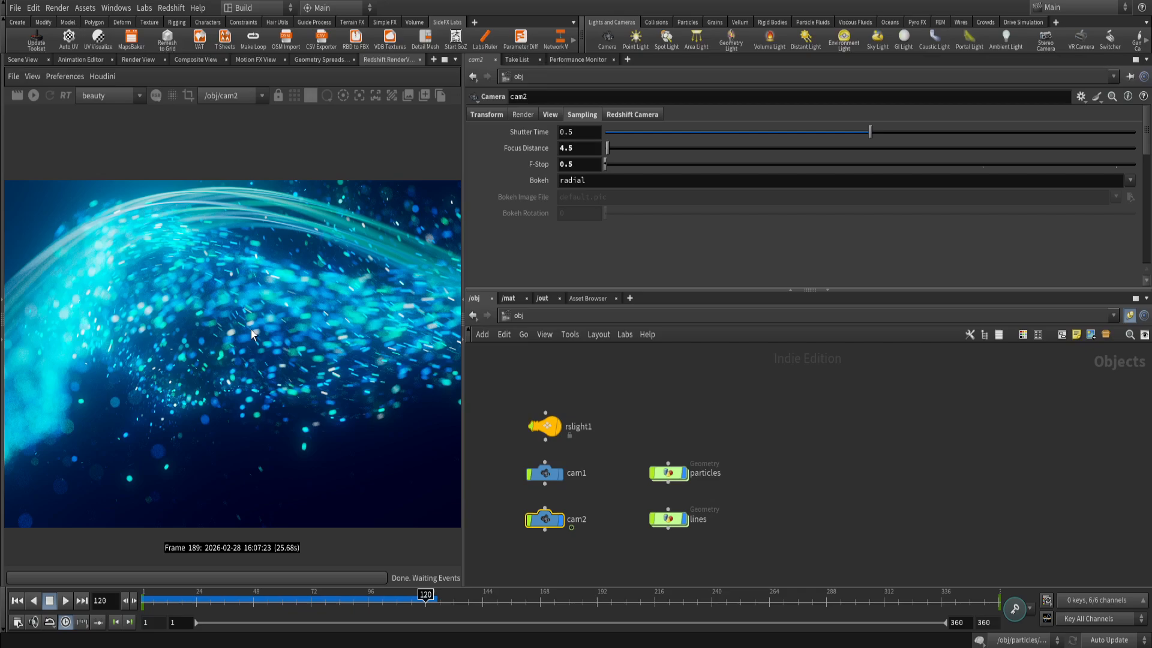
drag(103, 322, 248, 335)
scroll(200, 356, up, 3)
scroll(360, 372, down, 3)
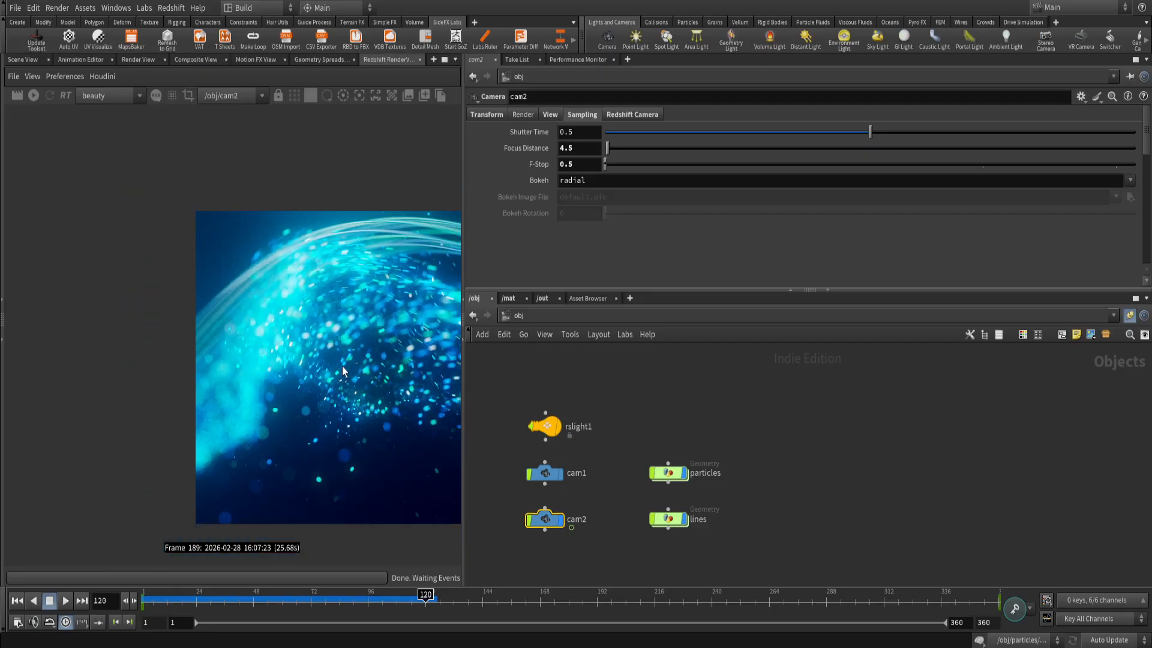
drag(376, 379, 99, 386)
scroll(186, 377, down, 2)
drag(188, 379, 238, 372)
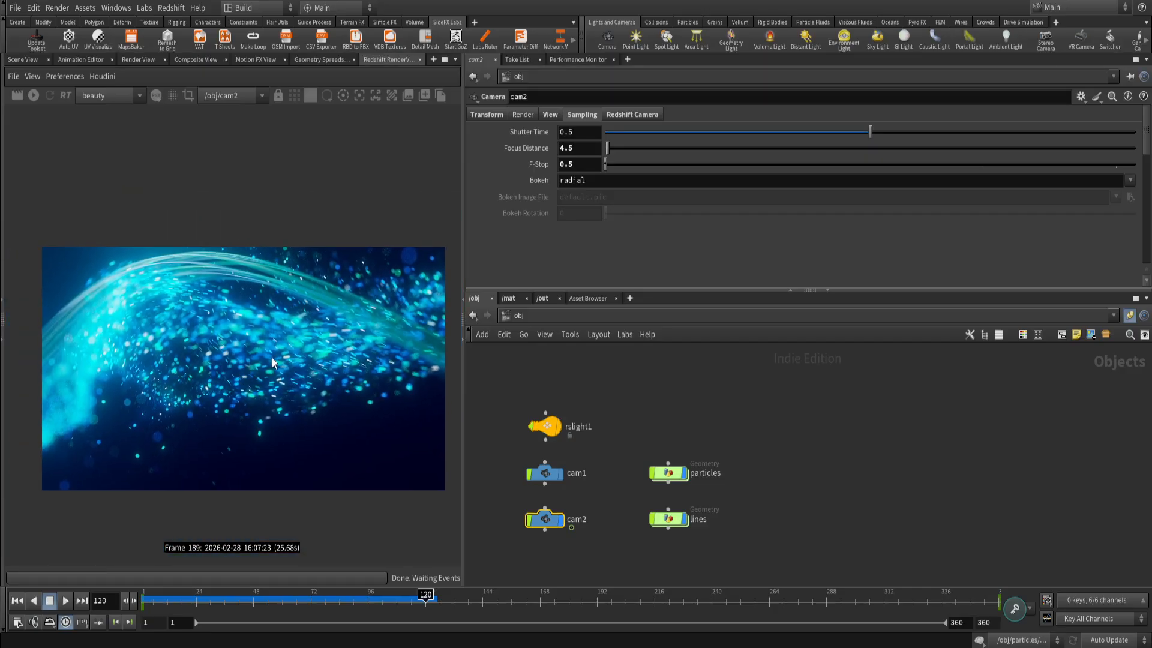
scroll(275, 357, up, 2)
drag(315, 369, 304, 373)
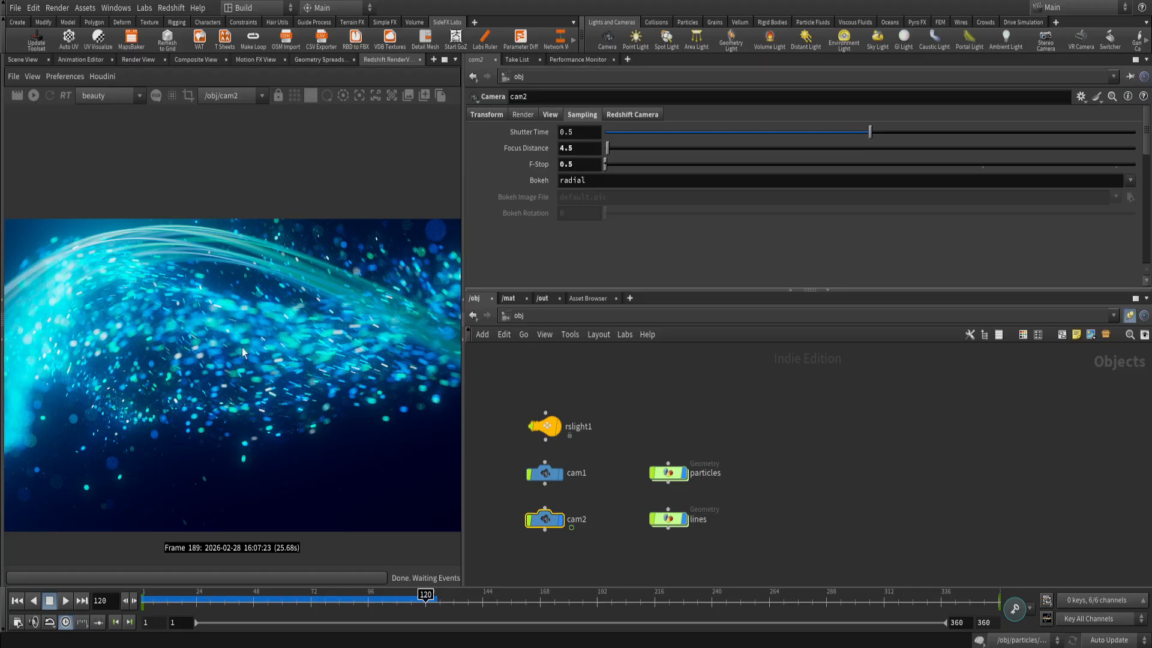
Start a fresh progressive render from cam2, move the timeline to frame 168 and refresh the render.
click(52, 96)
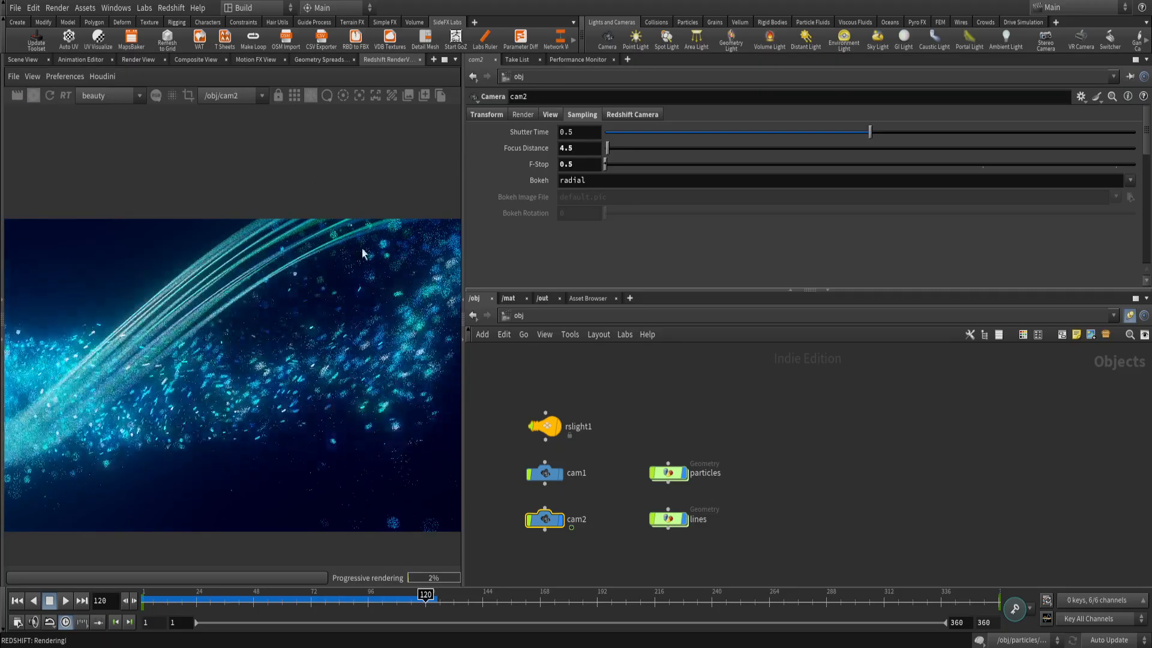
click(321, 608)
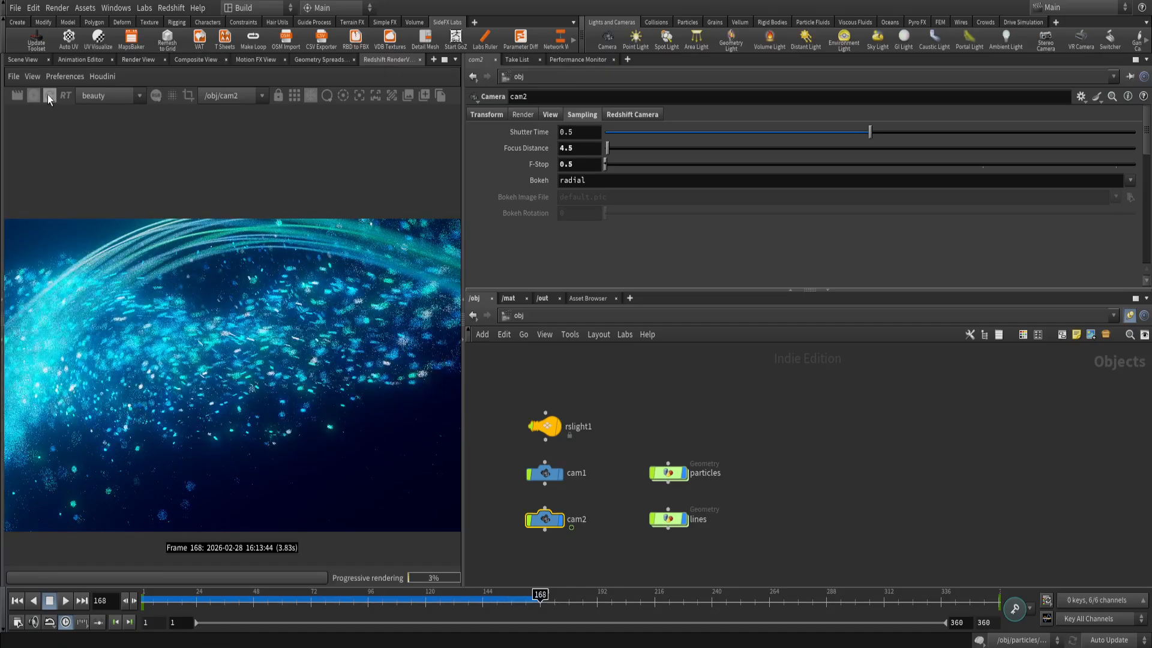
click(49, 95)
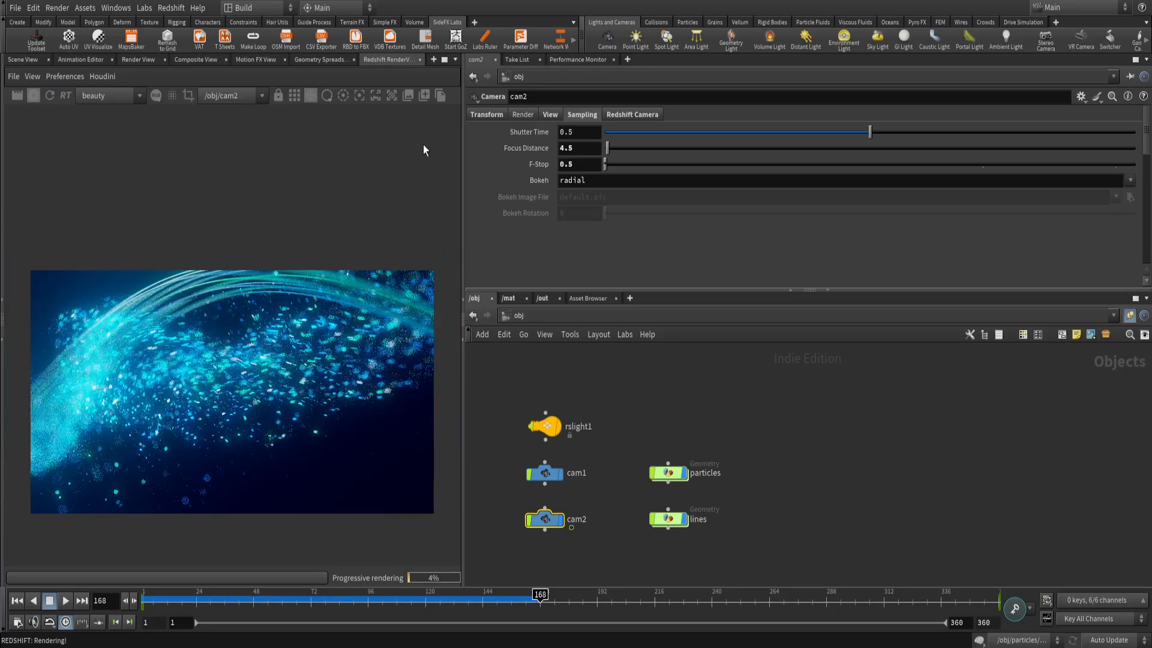
Widen the RenderView and check the Background color in its display settings, closing them to view the full image.
drag(463, 119, 586, 133)
click(577, 97)
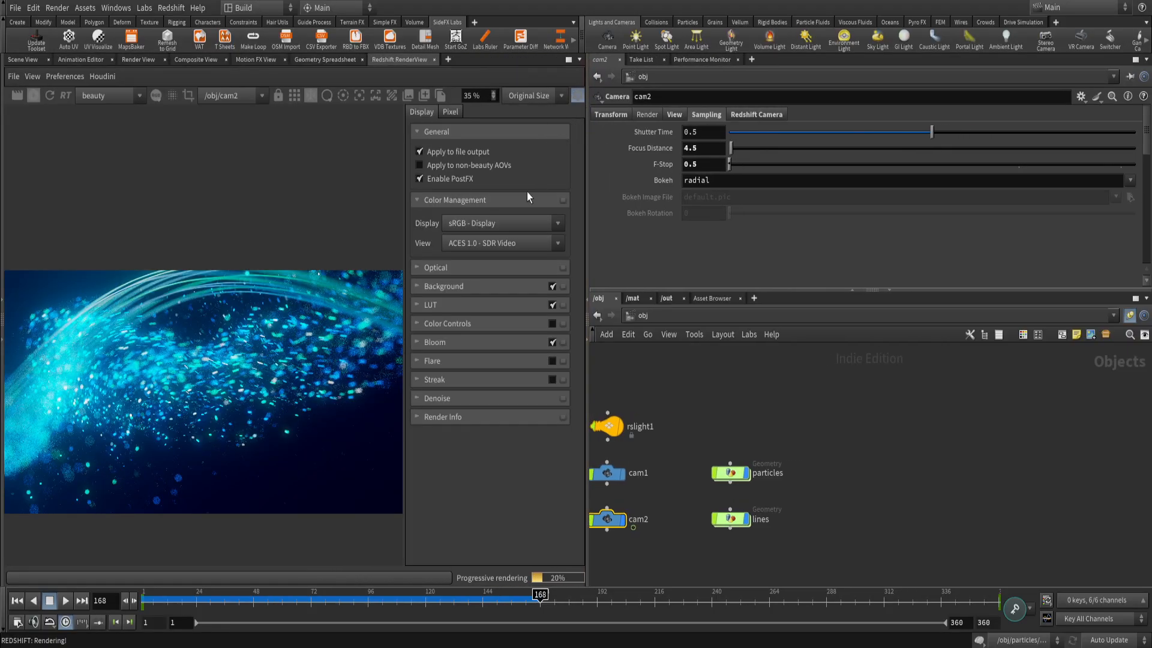
click(478, 288)
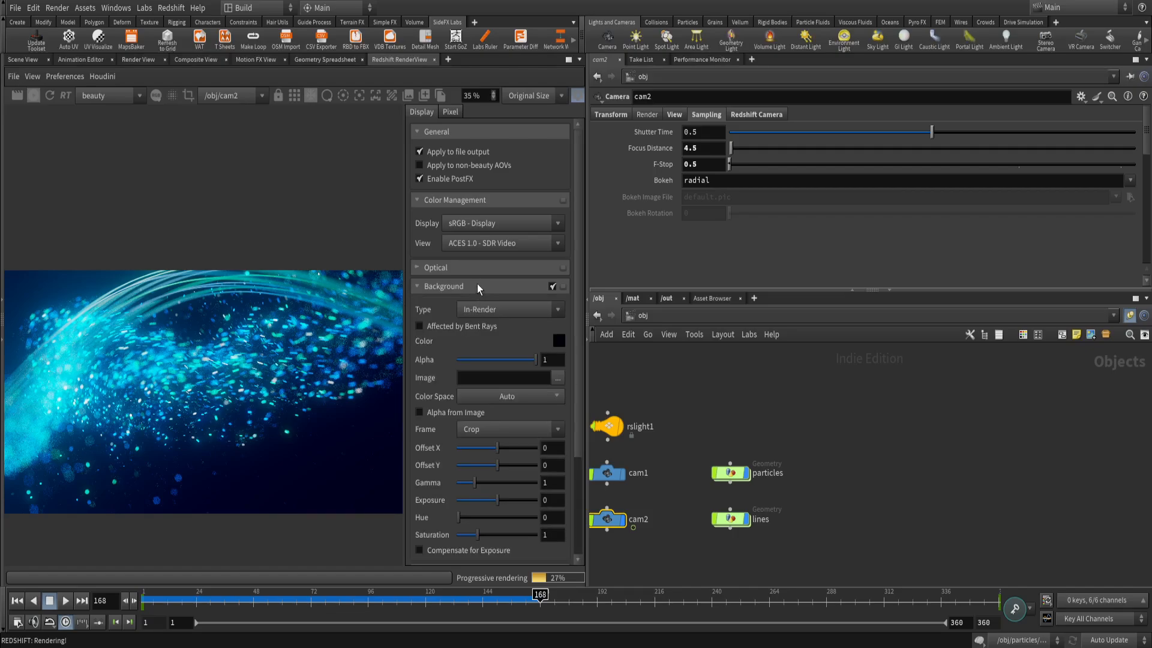
click(558, 340)
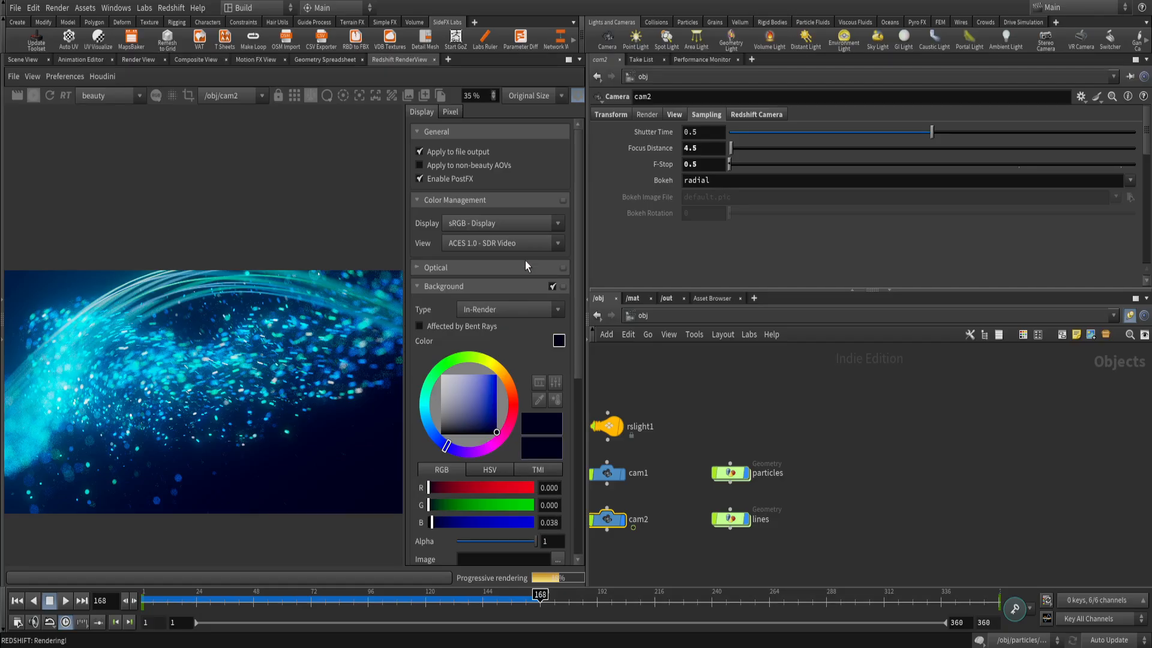
click(579, 98)
scroll(302, 440, up, 2)
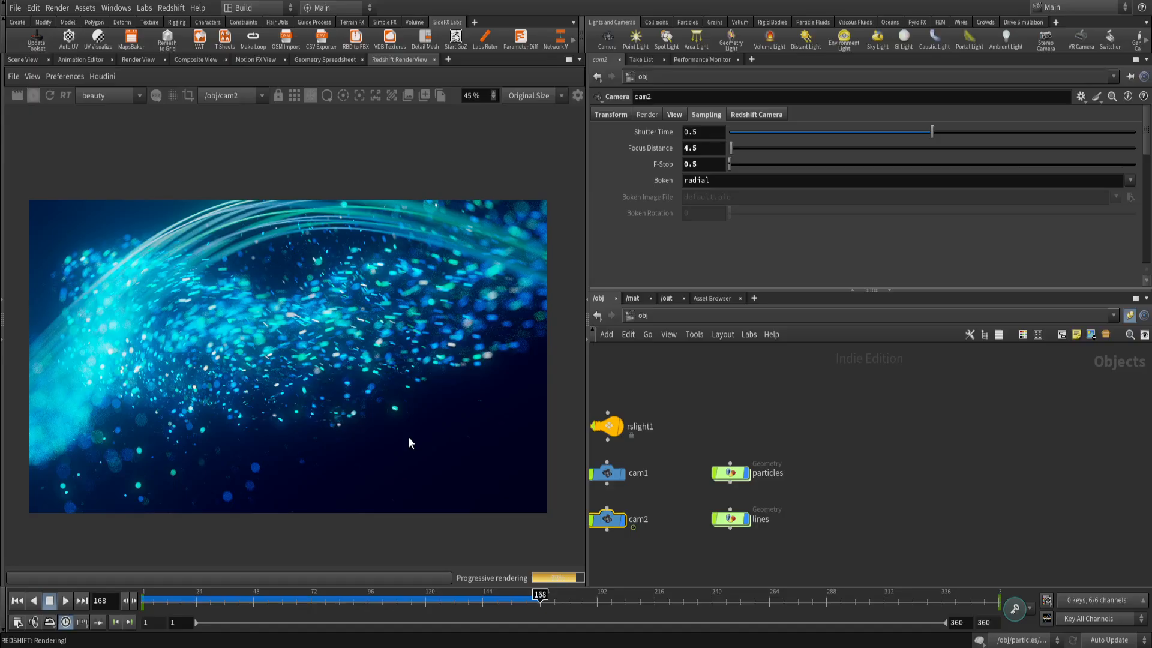
Reopen the render display settings, collapse Background and expand Bloom, keeping the bright particle area in view.
click(577, 97)
click(502, 285)
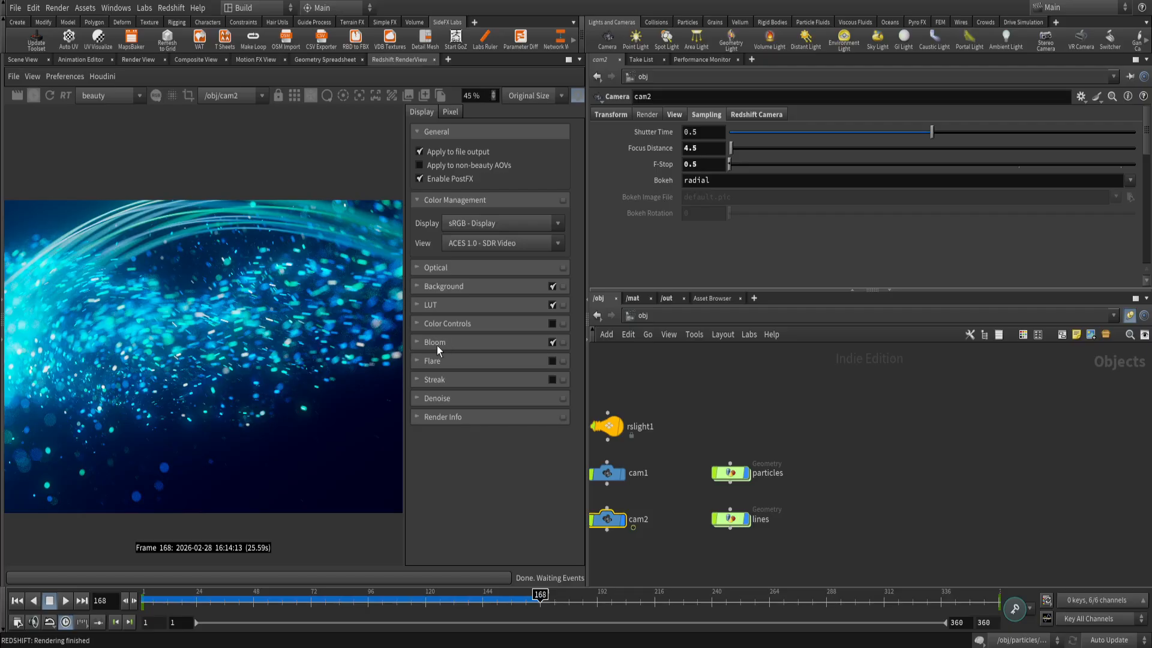
click(416, 343)
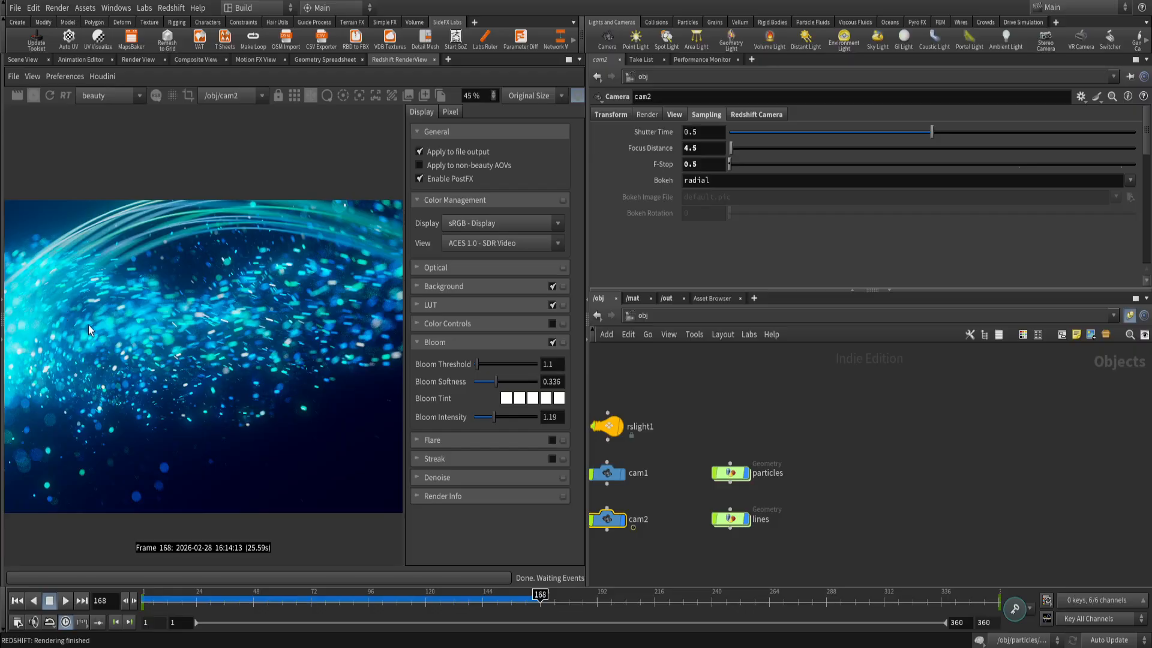
middle_drag(122, 355, 200, 352)
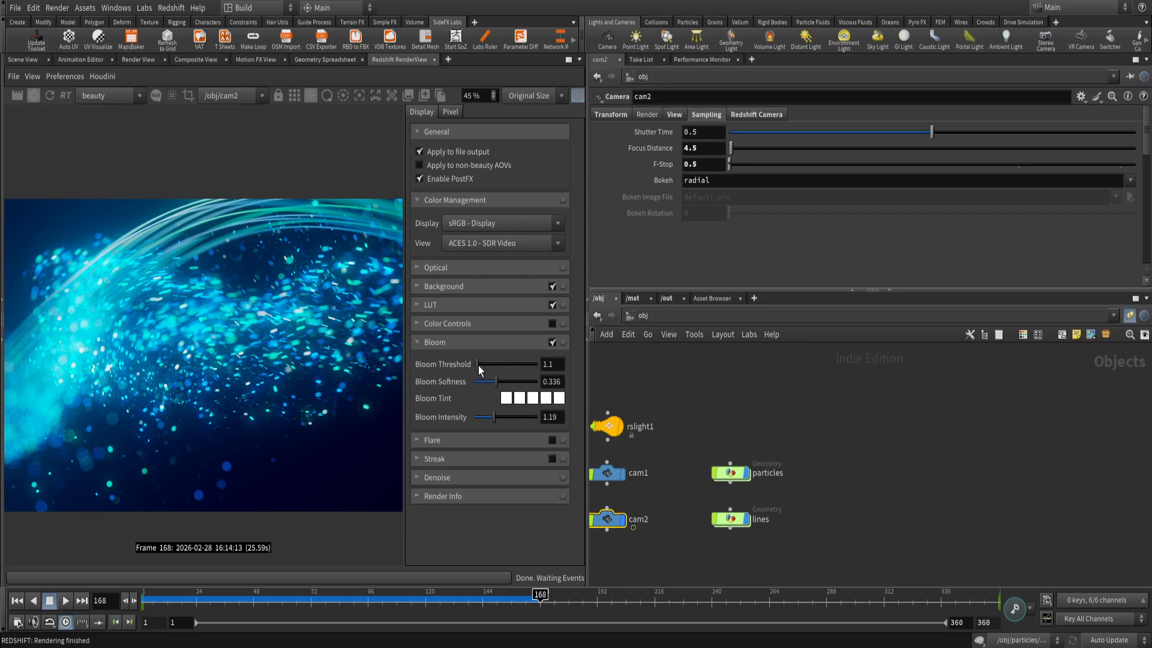
Try a Bloom Threshold of 2 and return it to 1.1.
mouse_move(478, 367)
mouse_down()
mouse_move(493, 372)
mouse_move(478, 368)
mouse_up()
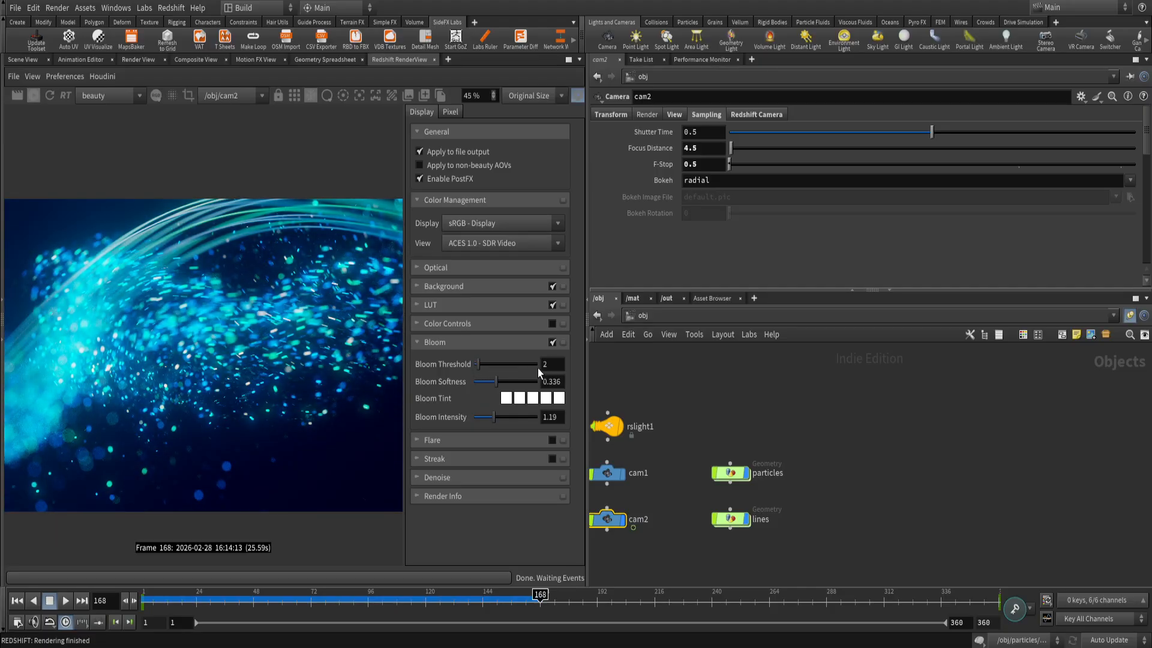
text(1.1)
key(Return)
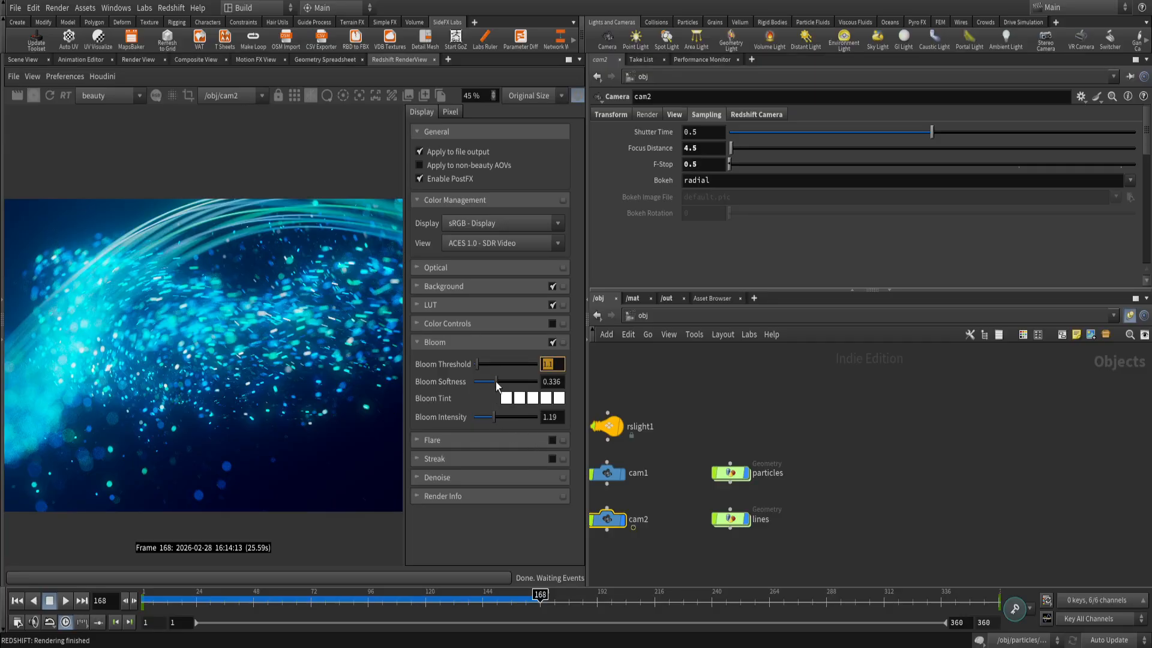
Test a Bloom Softness of 0.95 and bring it back down to 0.34.
drag(495, 382, 534, 391)
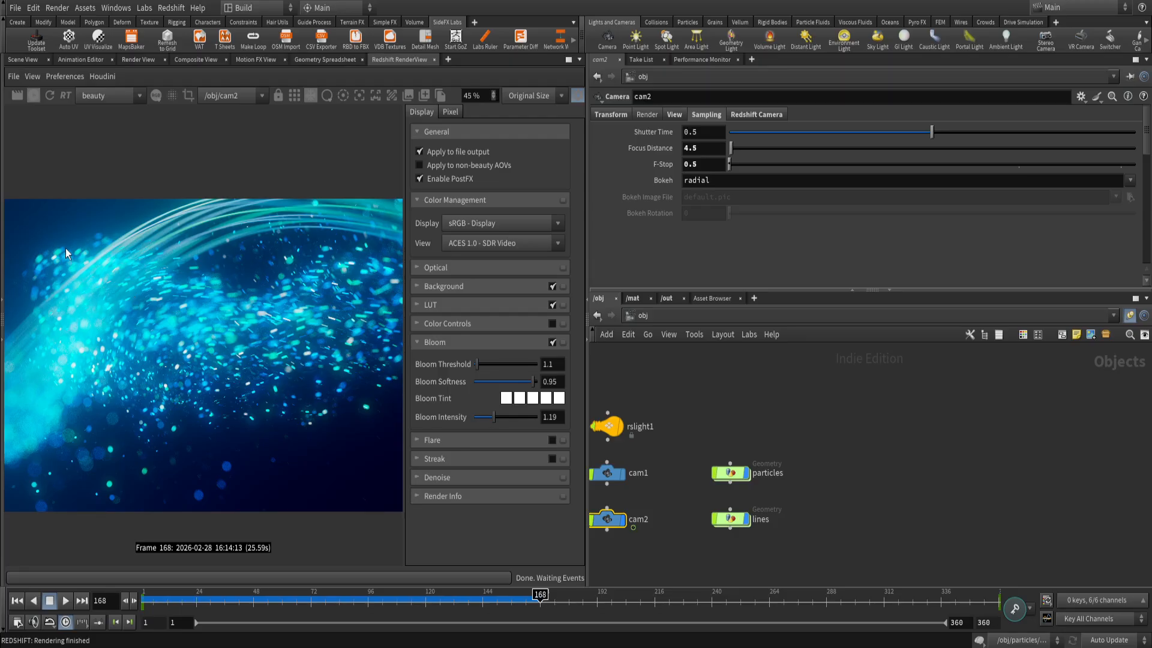
drag(535, 382, 502, 387)
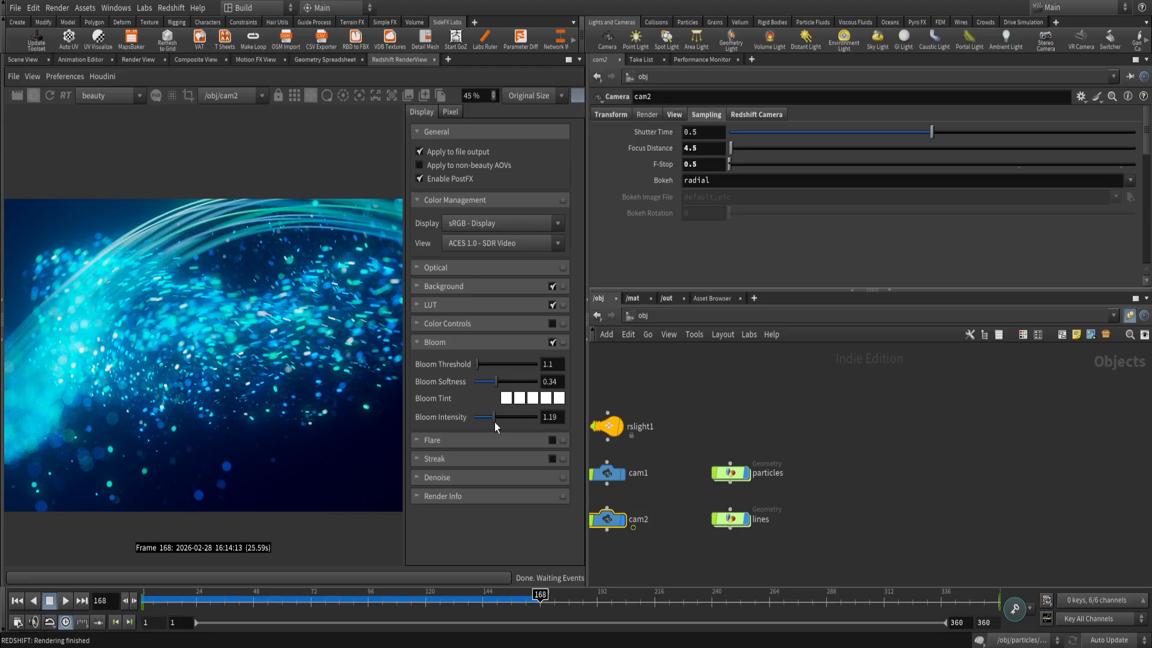
Test a Bloom Intensity of about 3.5, and settle on a value of 1.
drag(495, 420, 535, 426)
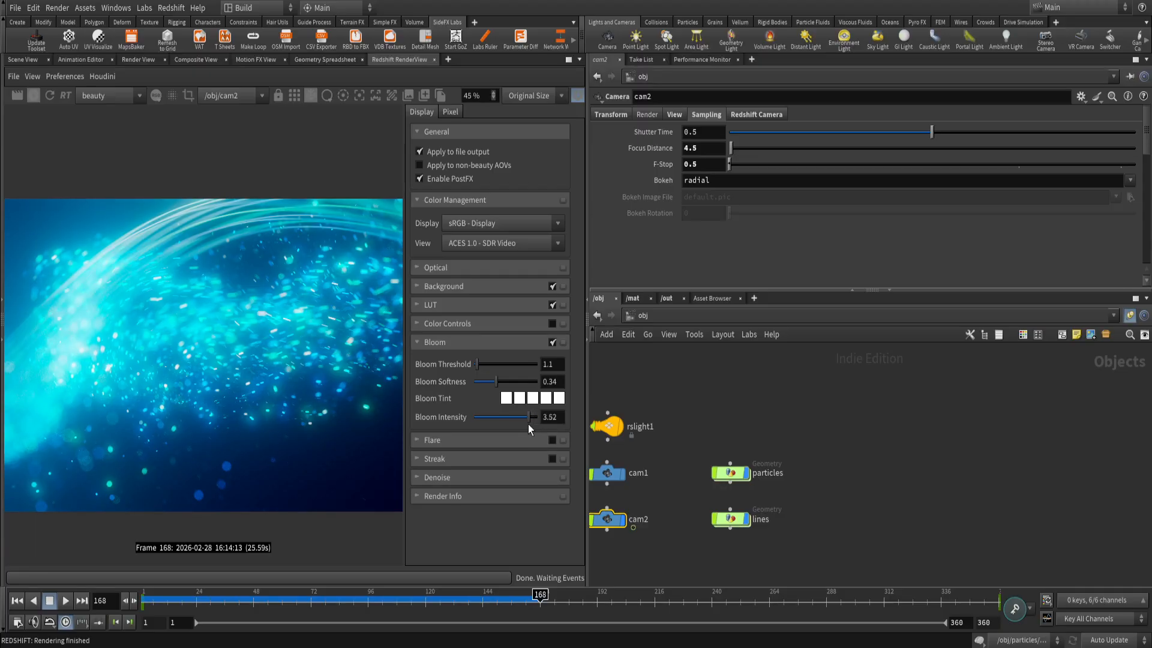
drag(528, 423, 492, 423)
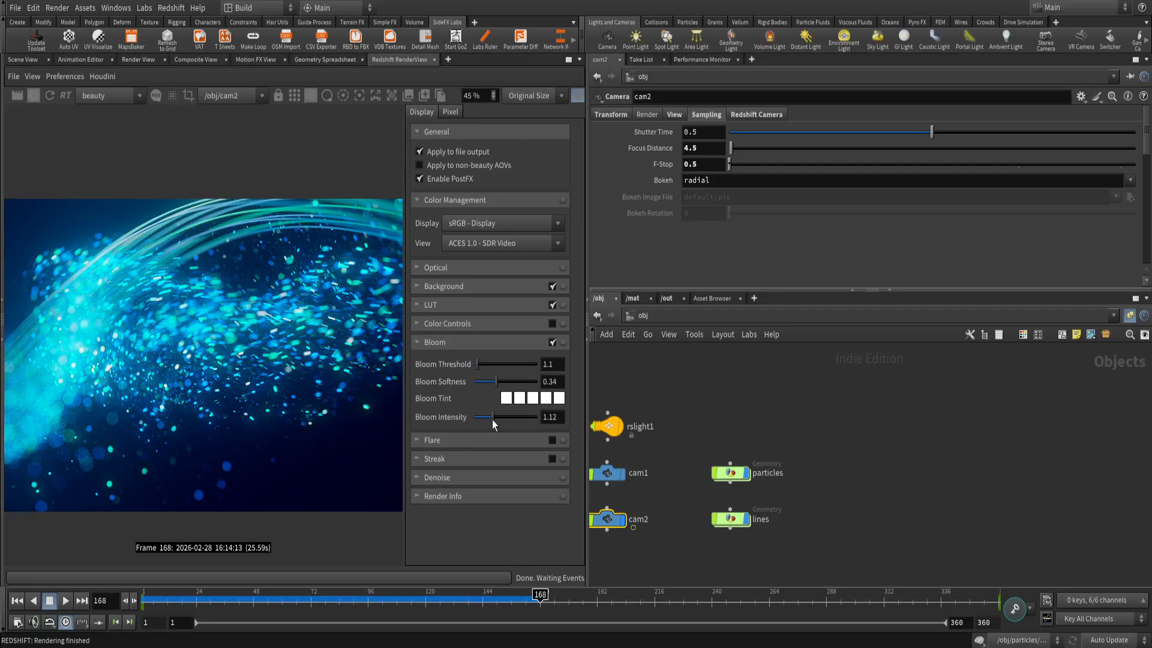
drag(562, 418, 512, 418)
text(1)
View the full render without the display settings, and reopen them to check the LUT options.
click(576, 96)
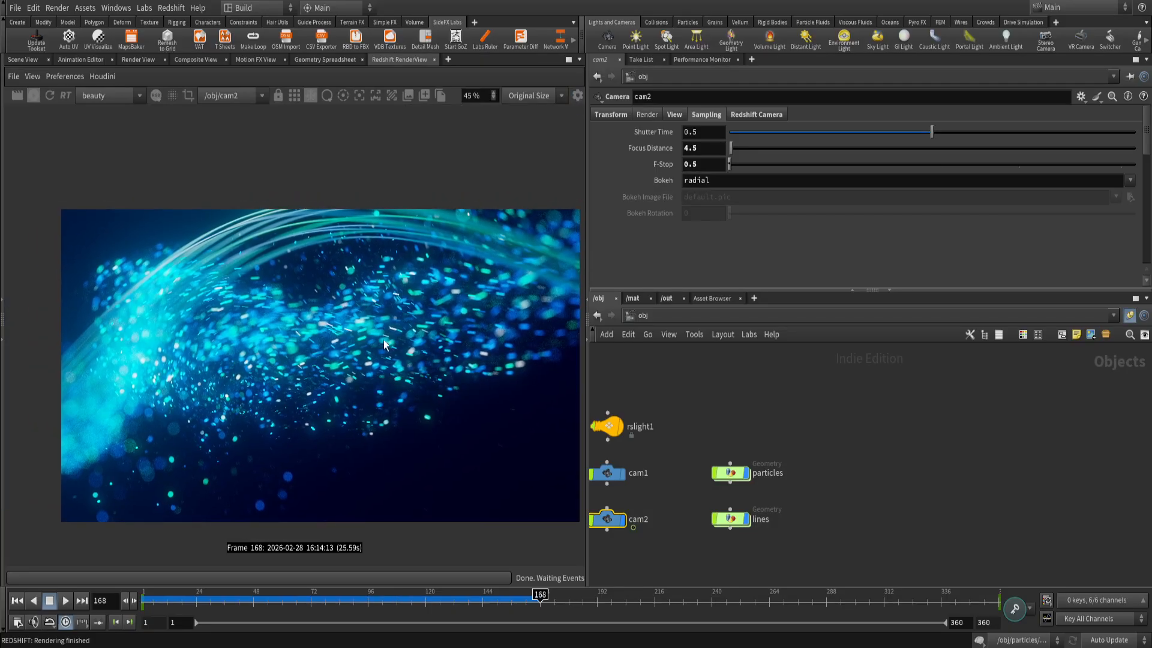
click(574, 99)
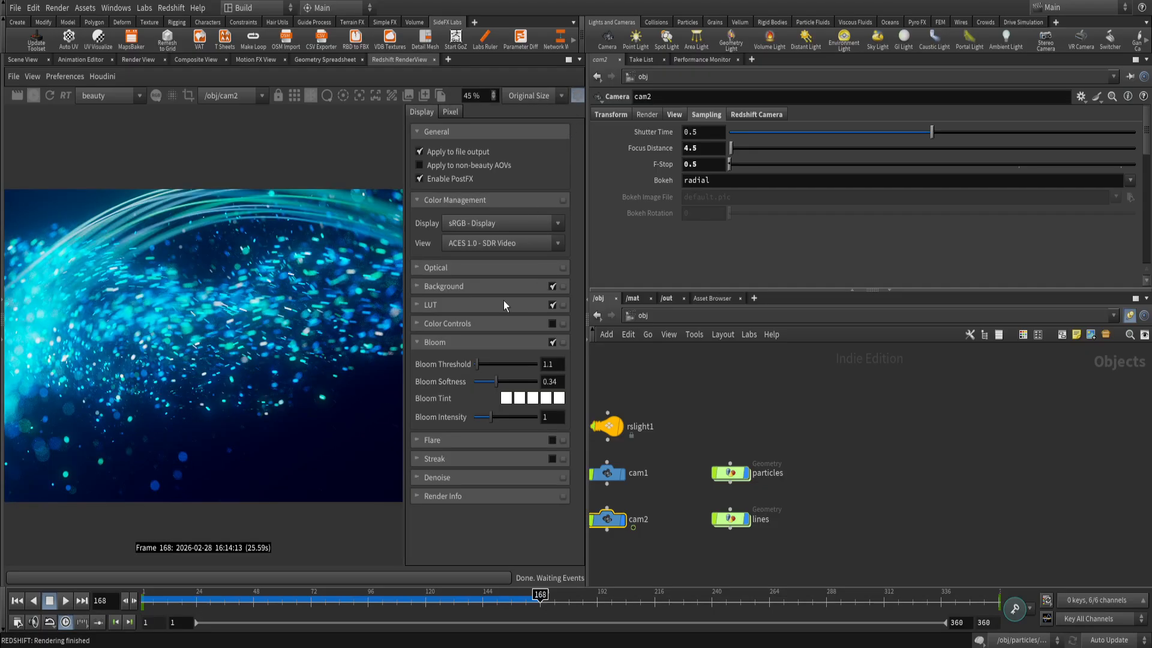
click(436, 305)
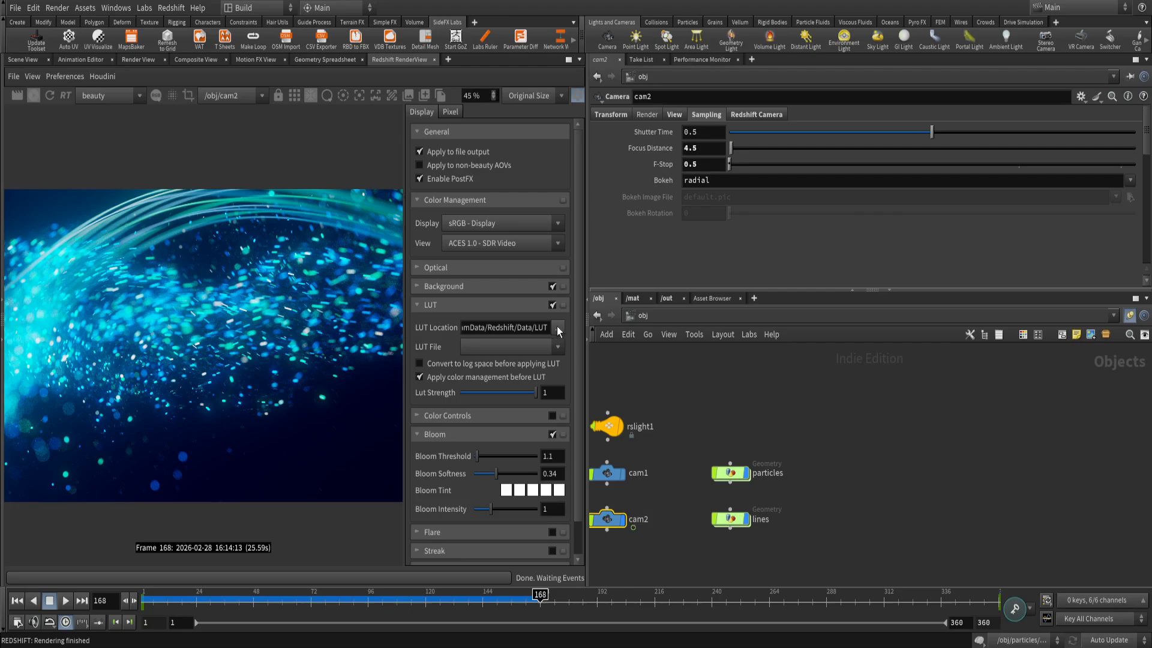
click(486, 305)
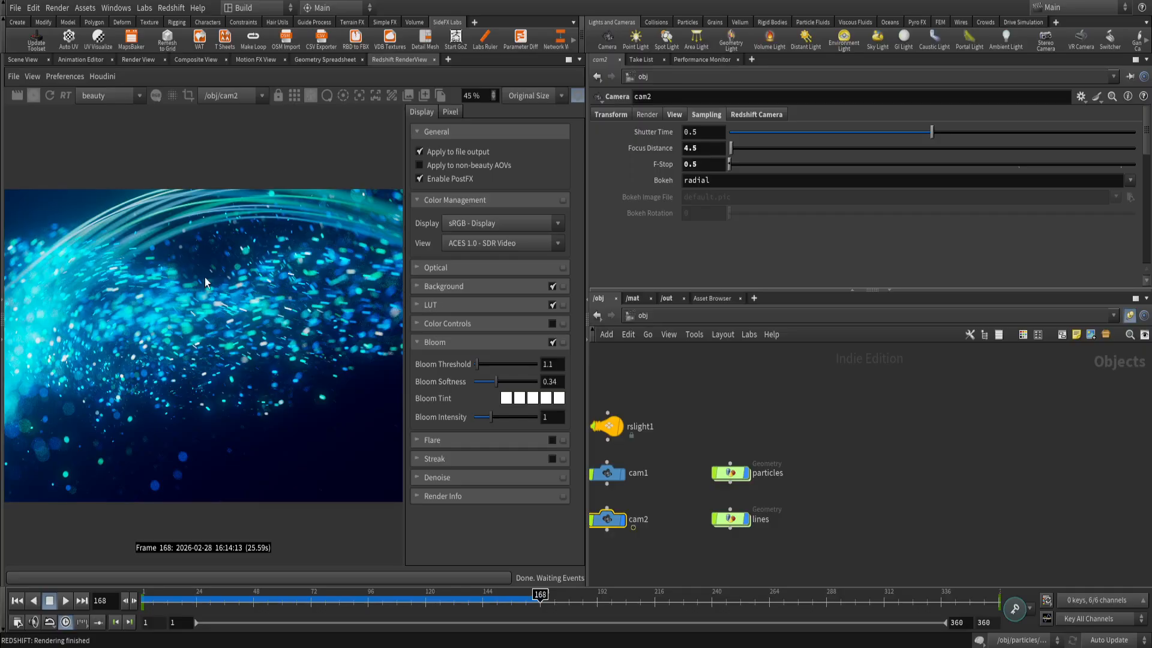
Load GSG_LUT_Basic_BlueBoost.3dl from D:/Assets/LUTs/06_Mixed as the LUT and widen the RenderView to see more of the render.
click(510, 308)
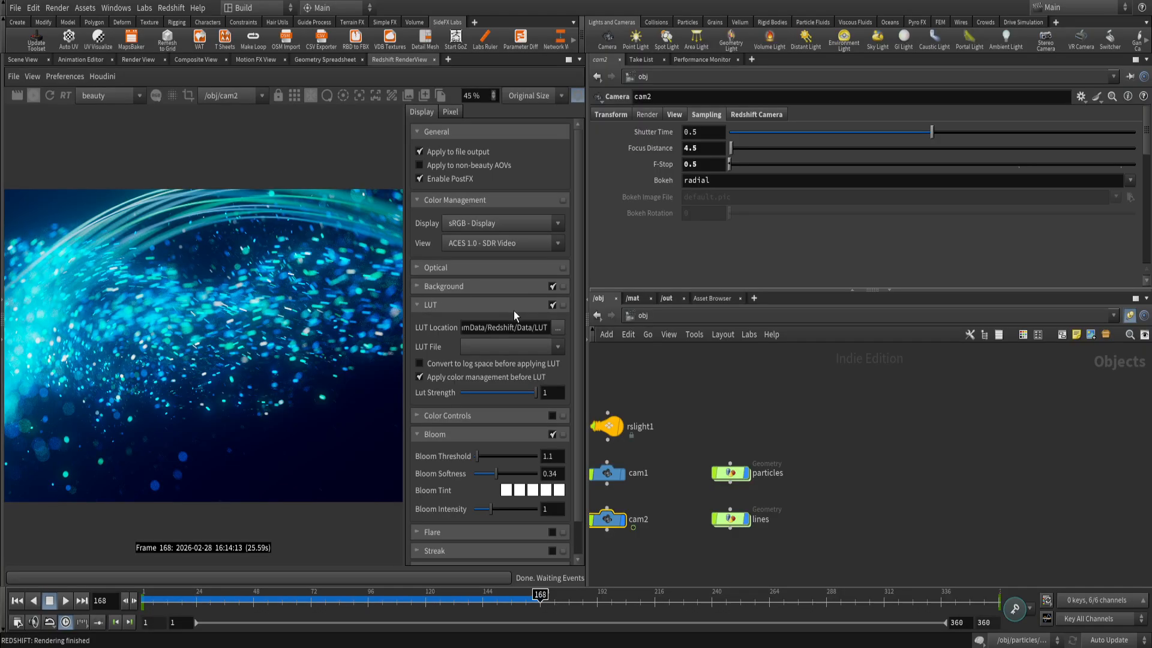
click(558, 329)
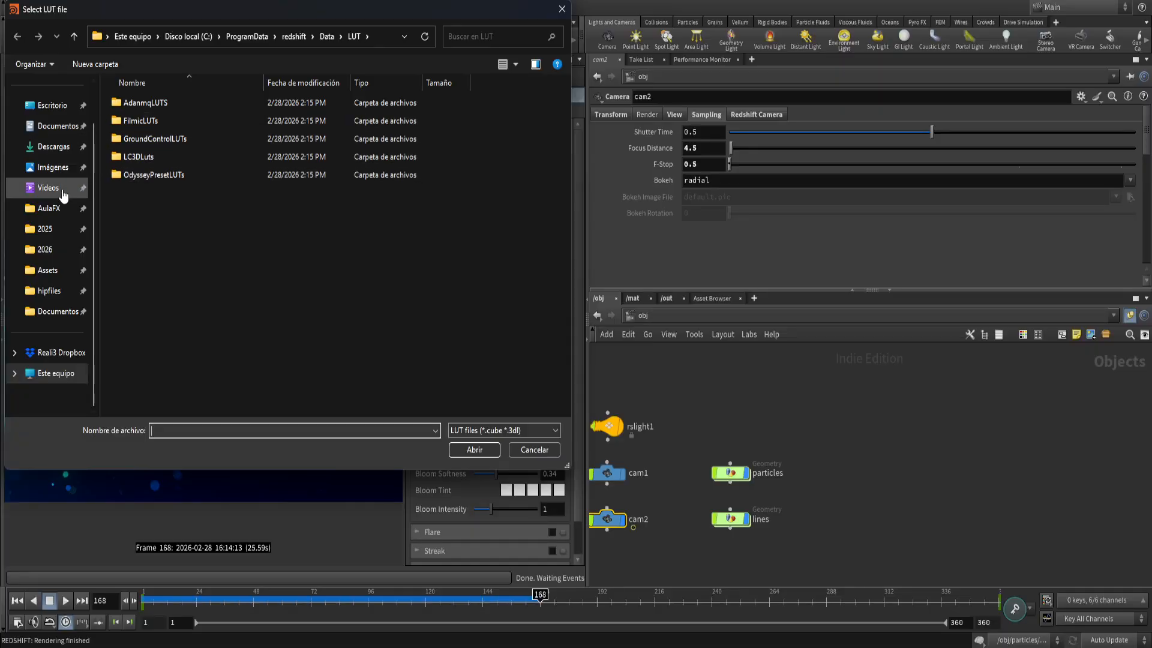
click(50, 271)
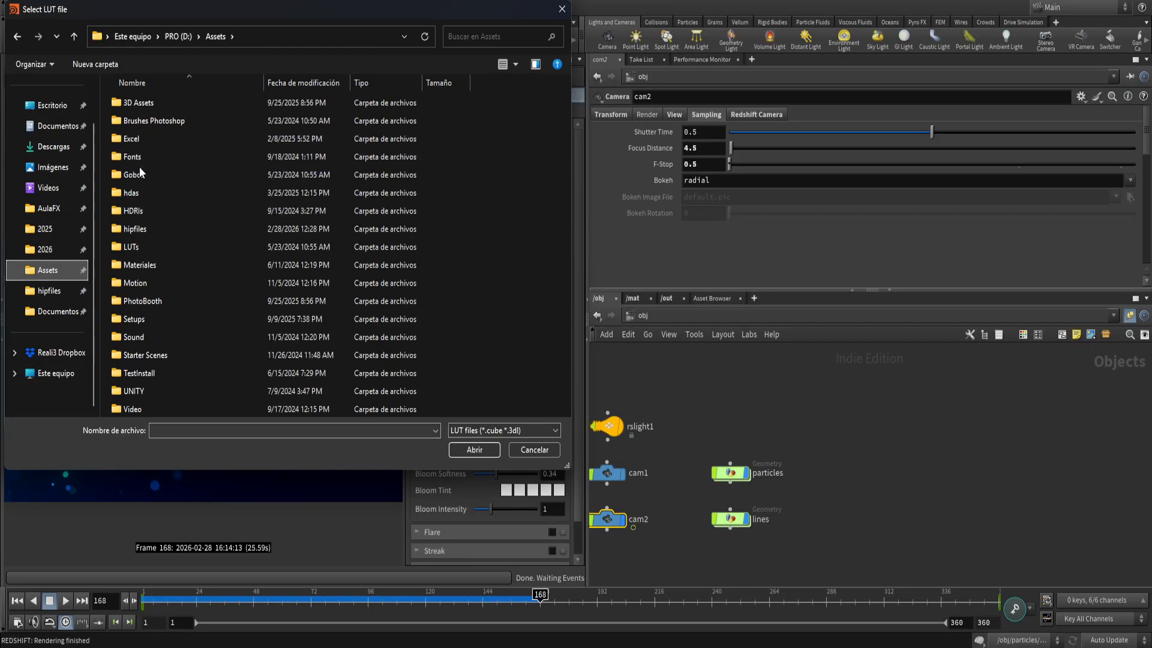
double_click(118, 248)
double_click(137, 102)
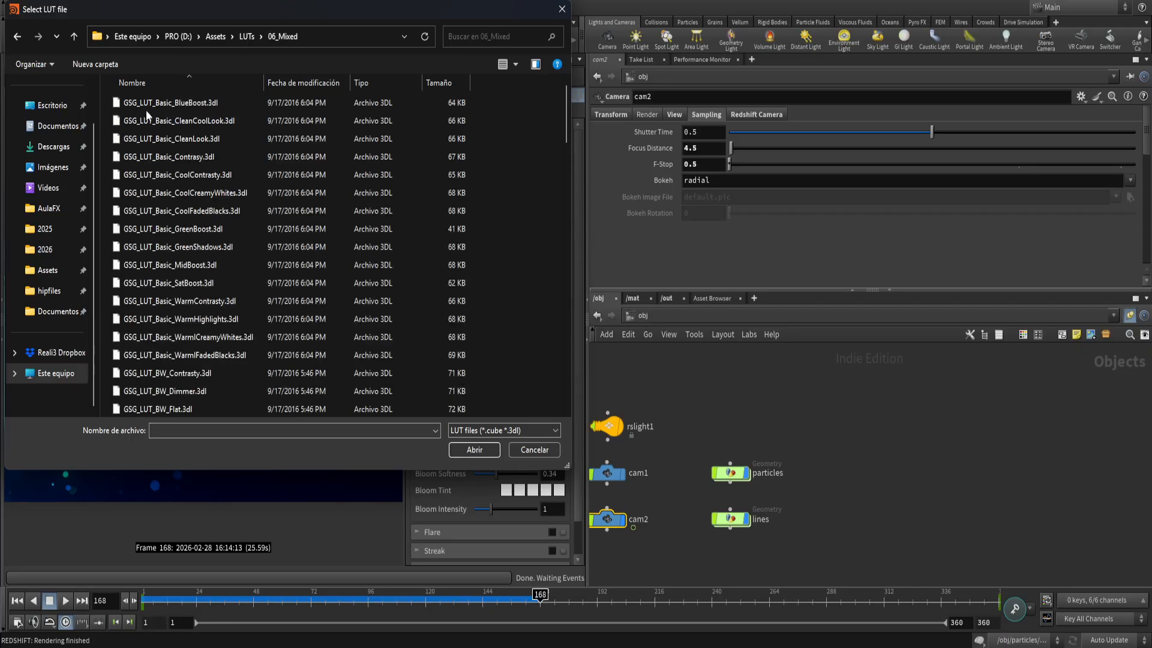
mouse_move(564, 99)
mouse_down()
mouse_move(565, 331)
mouse_move(566, 102)
mouse_up()
double_click(205, 110)
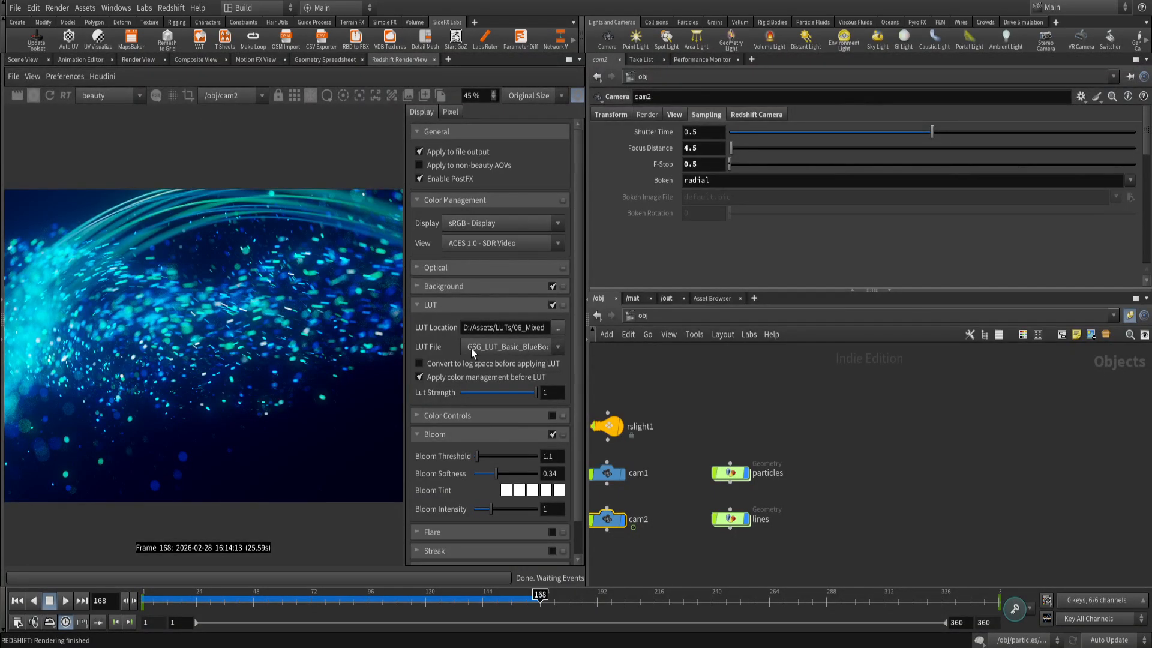
drag(586, 190, 761, 190)
scroll(357, 322, up, 2)
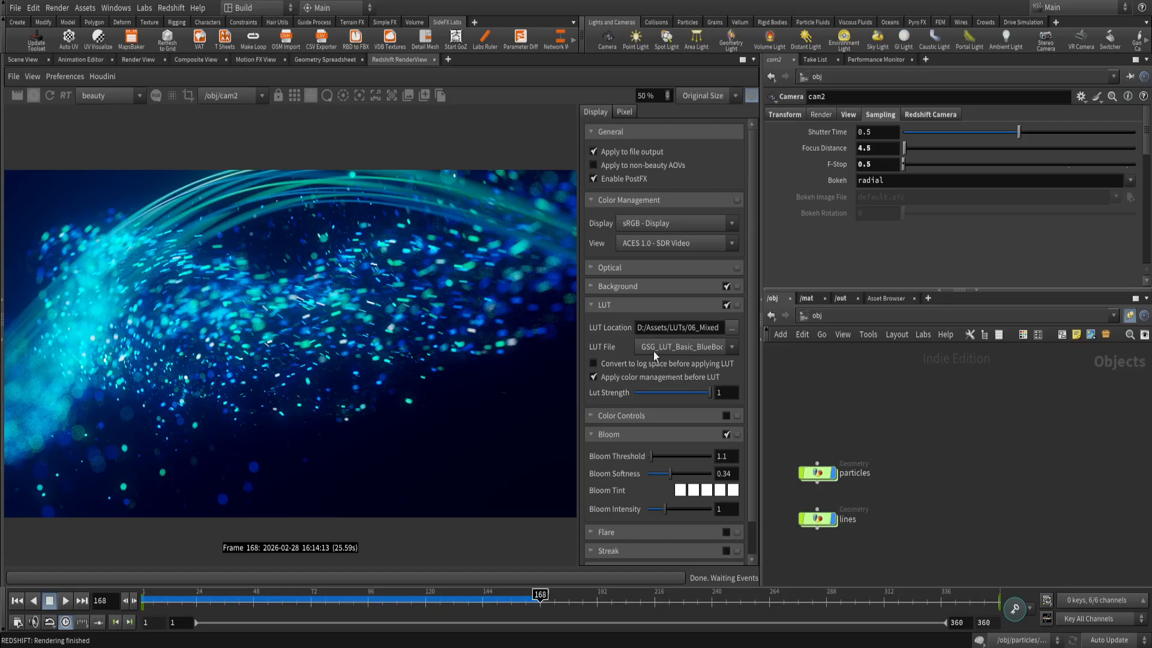
Cycle forward through the LUT files, previewing the Basic, BW and Cinematic looks on the render.
scroll(665, 348, down, 3)
scroll(664, 348, down, 1)
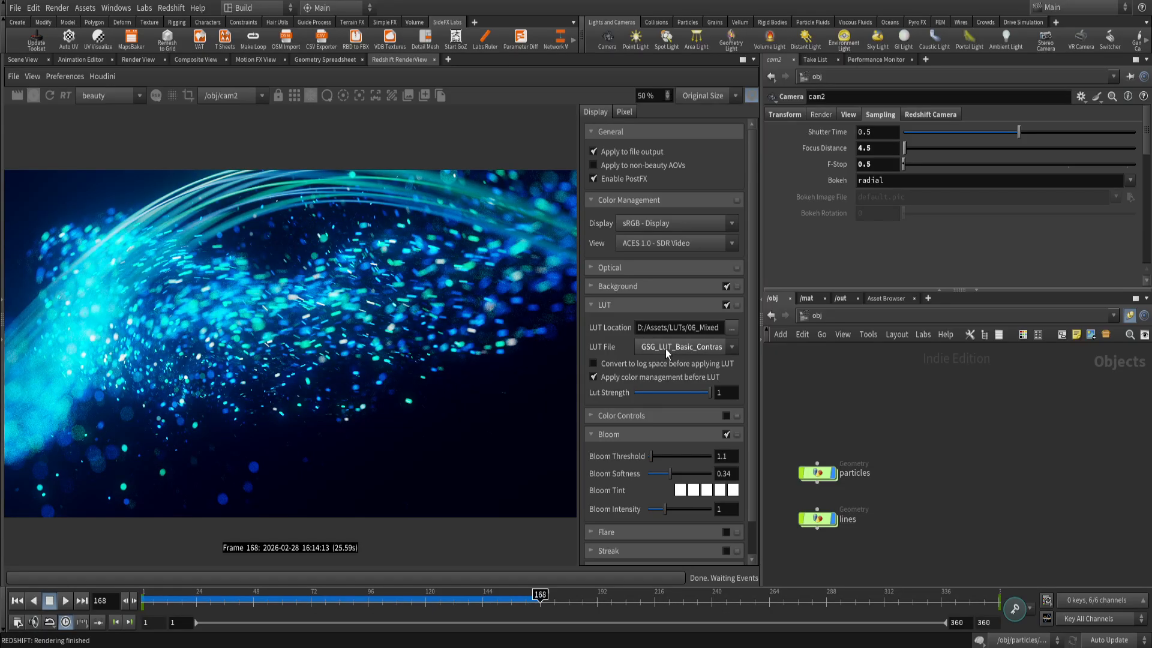
scroll(665, 348, down, 2)
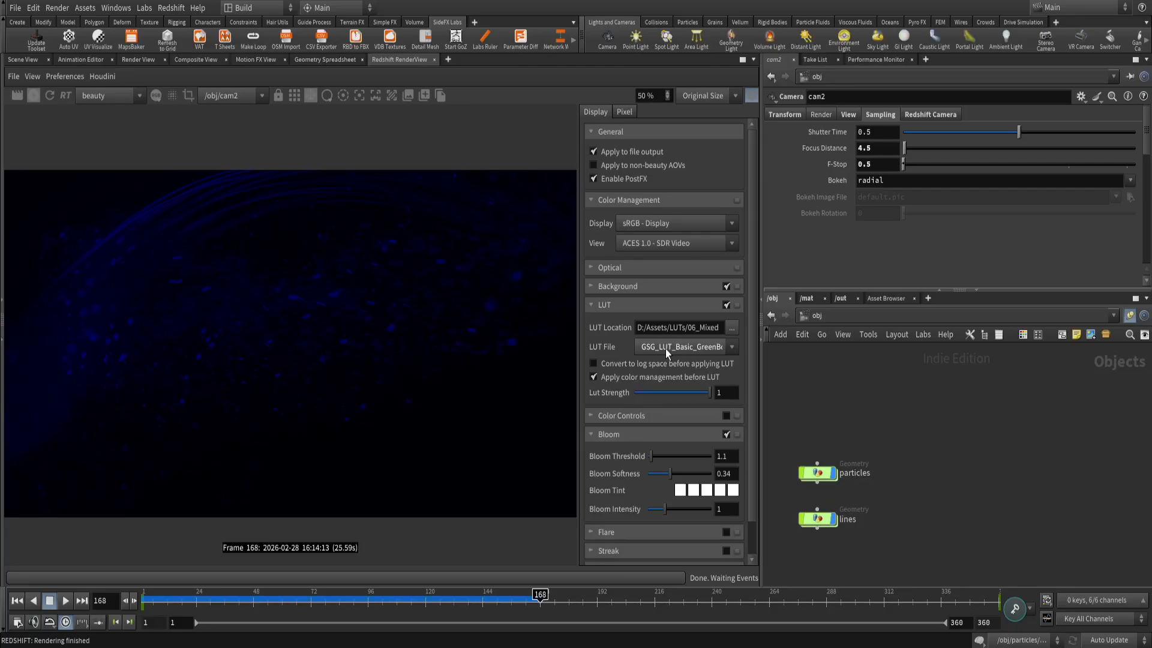
scroll(665, 347, down, 2)
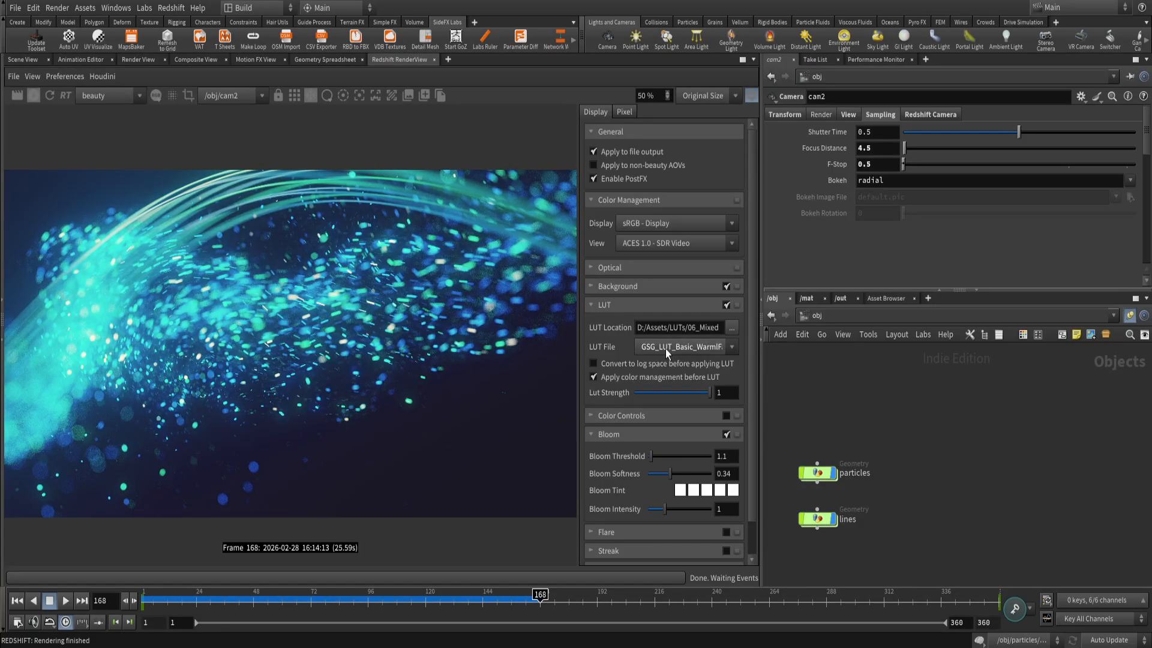
scroll(665, 348, down, 1)
scroll(666, 347, down, 2)
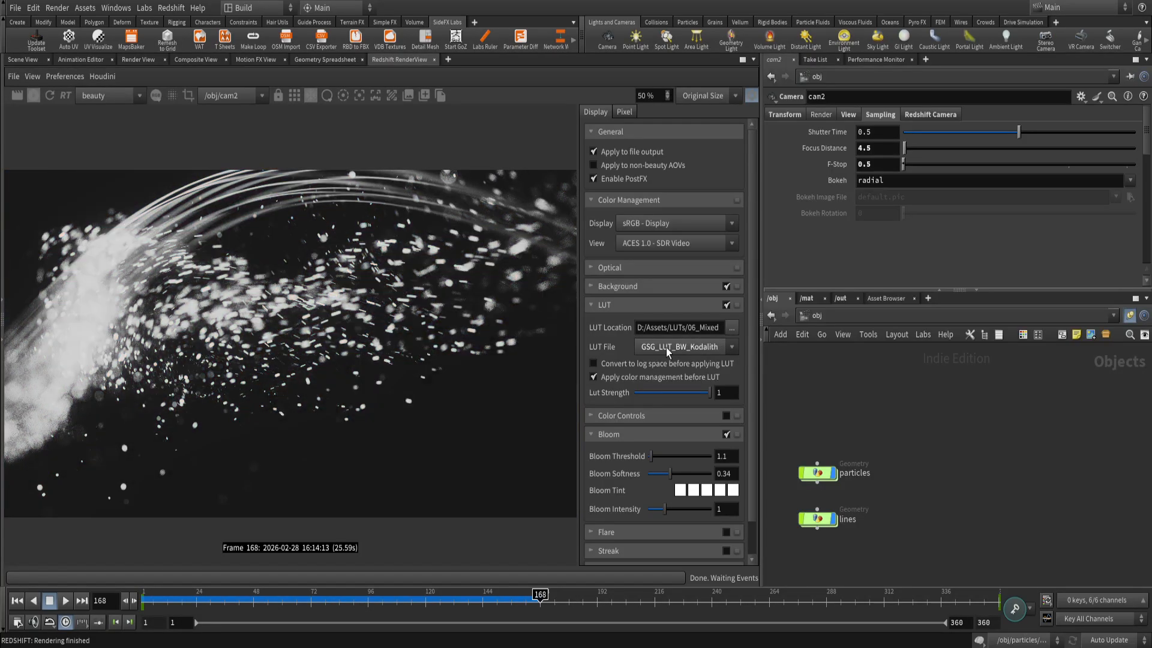
scroll(666, 348, down, 3)
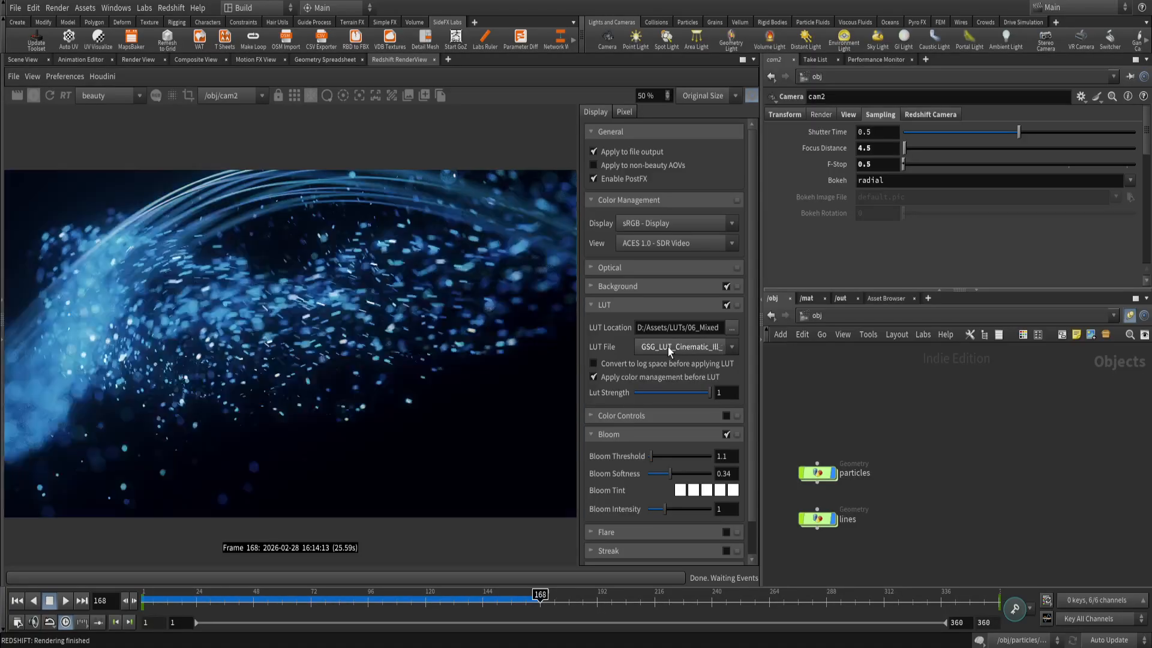
scroll(668, 347, down, 1)
Move back and forth among the GSG Cinematic LUT files to compare their looks on the render.
scroll(667, 347, up, 1)
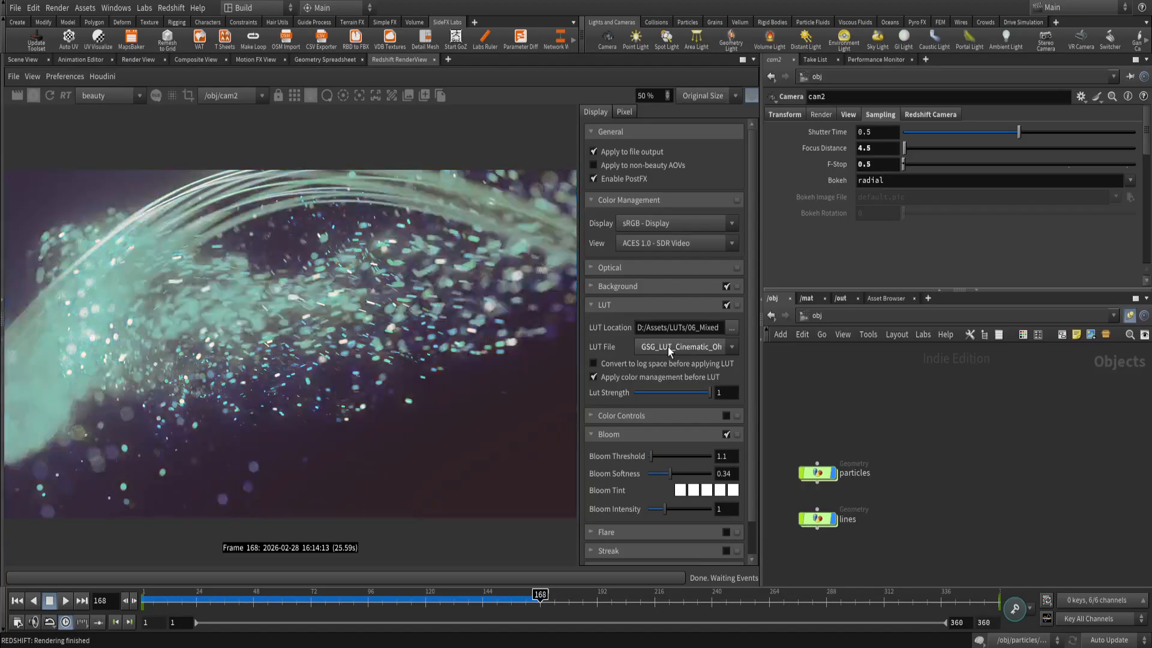
scroll(668, 347, up, 1)
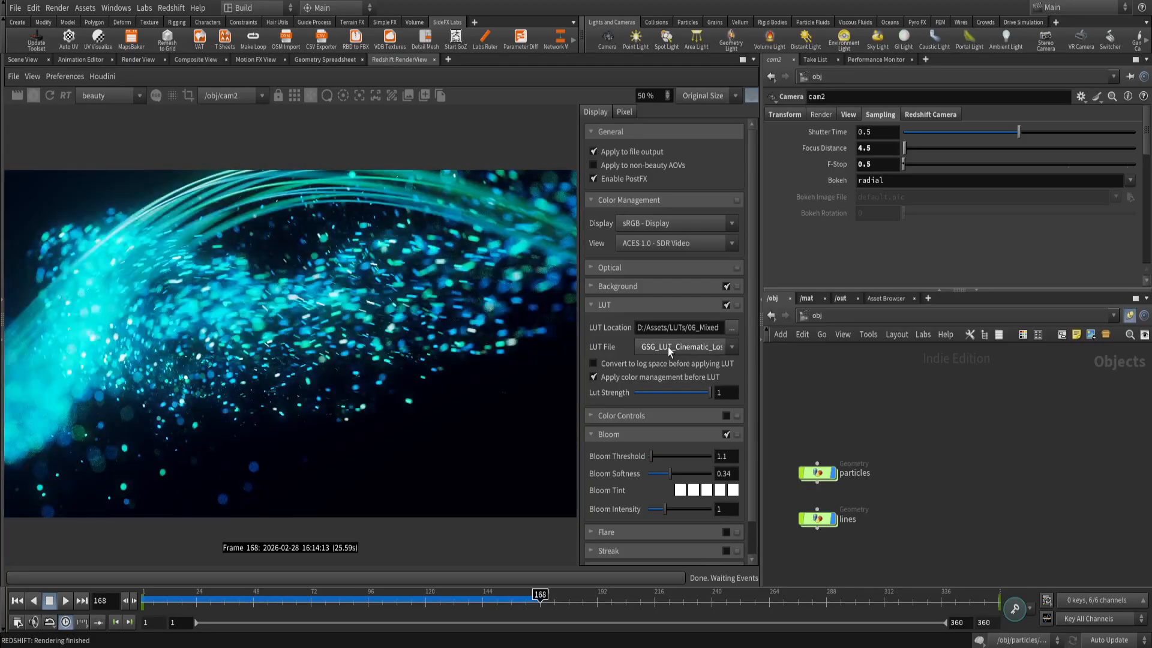
scroll(667, 347, up, 1)
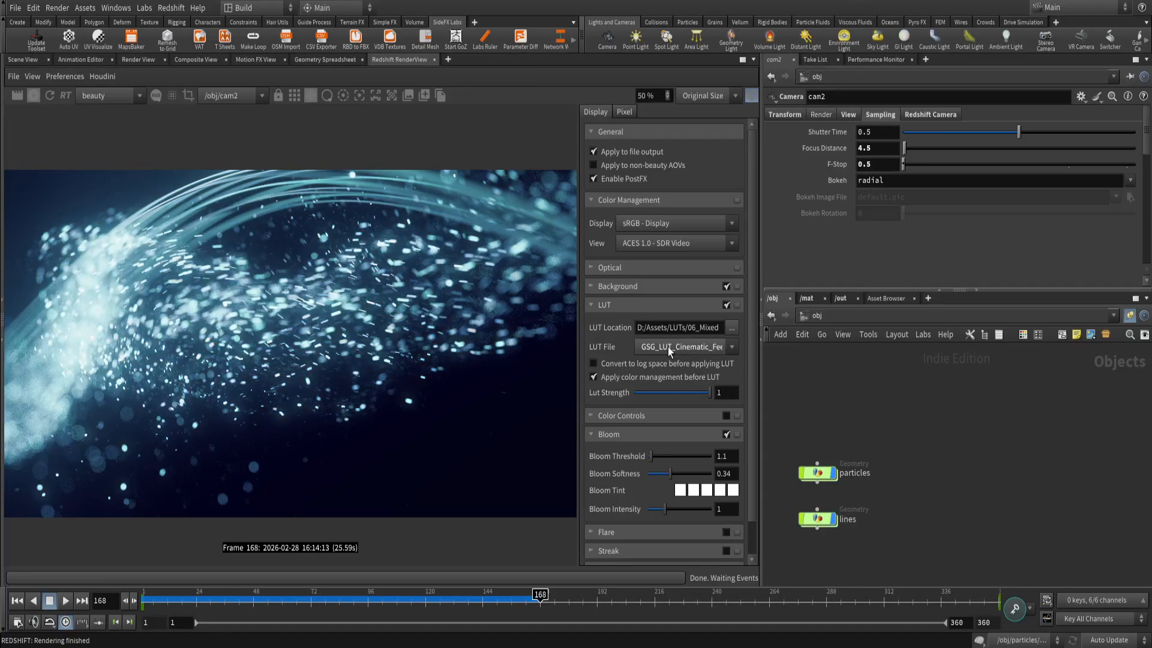
scroll(668, 347, up, 1)
scroll(668, 347, down, 1)
scroll(668, 346, down, 2)
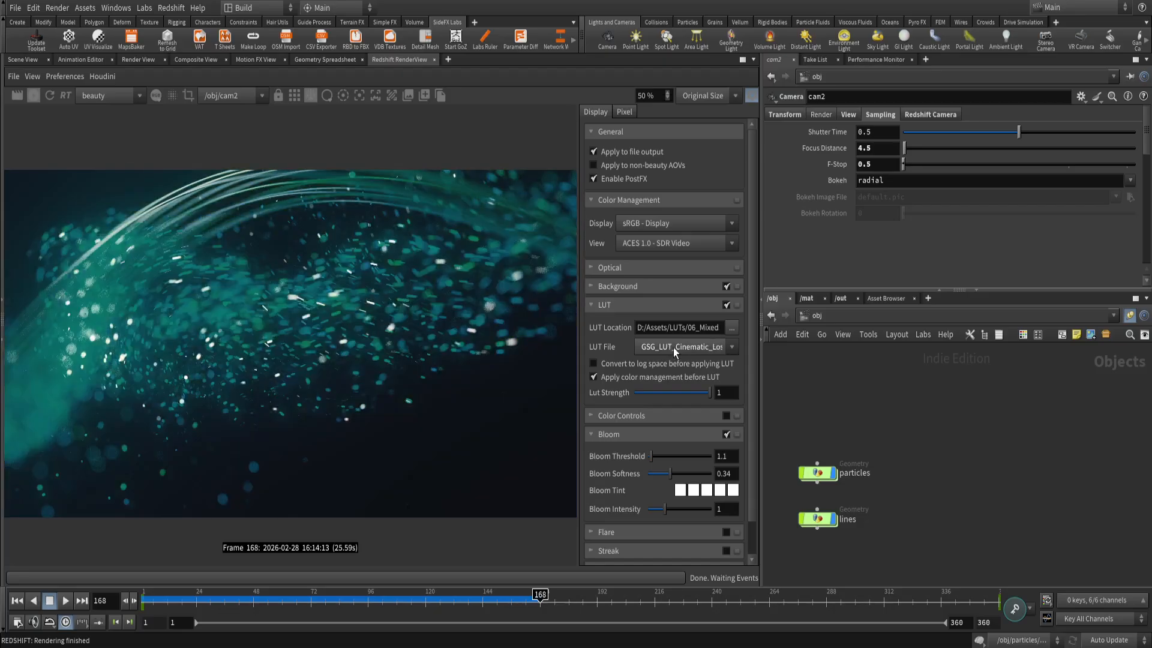
scroll(673, 348, down, 2)
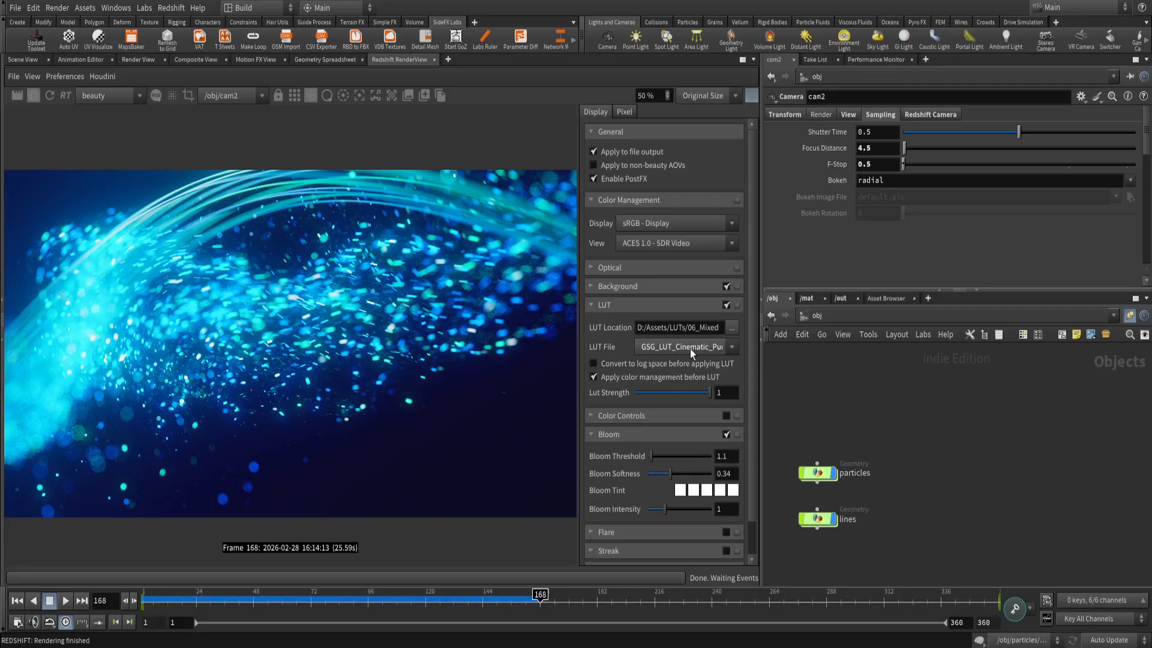
Toggle the LUT repeatedly to compare the render with and without the Cinematic look.
click(728, 303)
click(728, 303)
click(728, 303)
click(729, 303)
click(729, 303)
click(728, 303)
Try a GSG Everyday LUT file and toggle the LUT off and on to compare the render.
scroll(686, 348, down, 5)
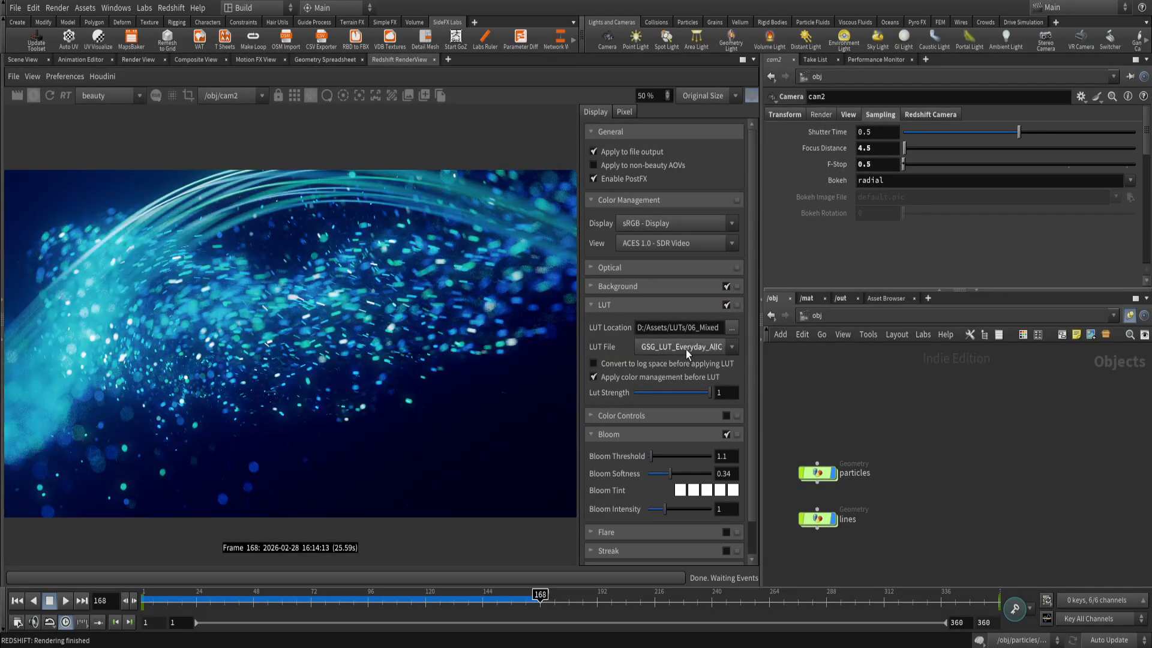
click(727, 305)
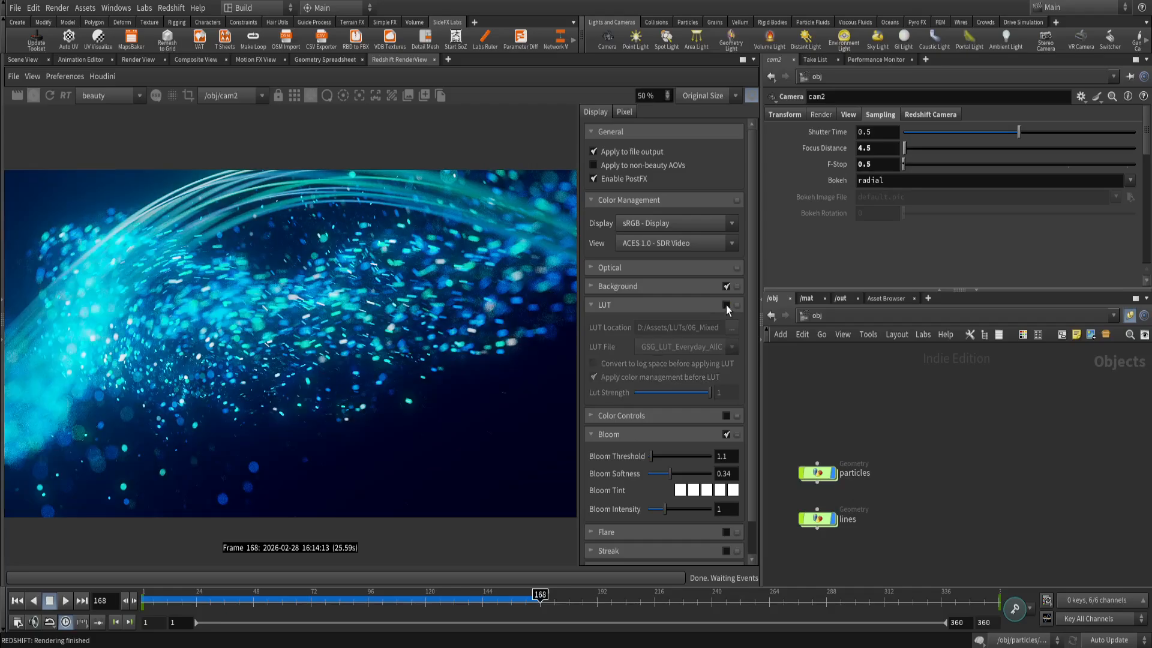
click(727, 306)
click(727, 306)
click(726, 306)
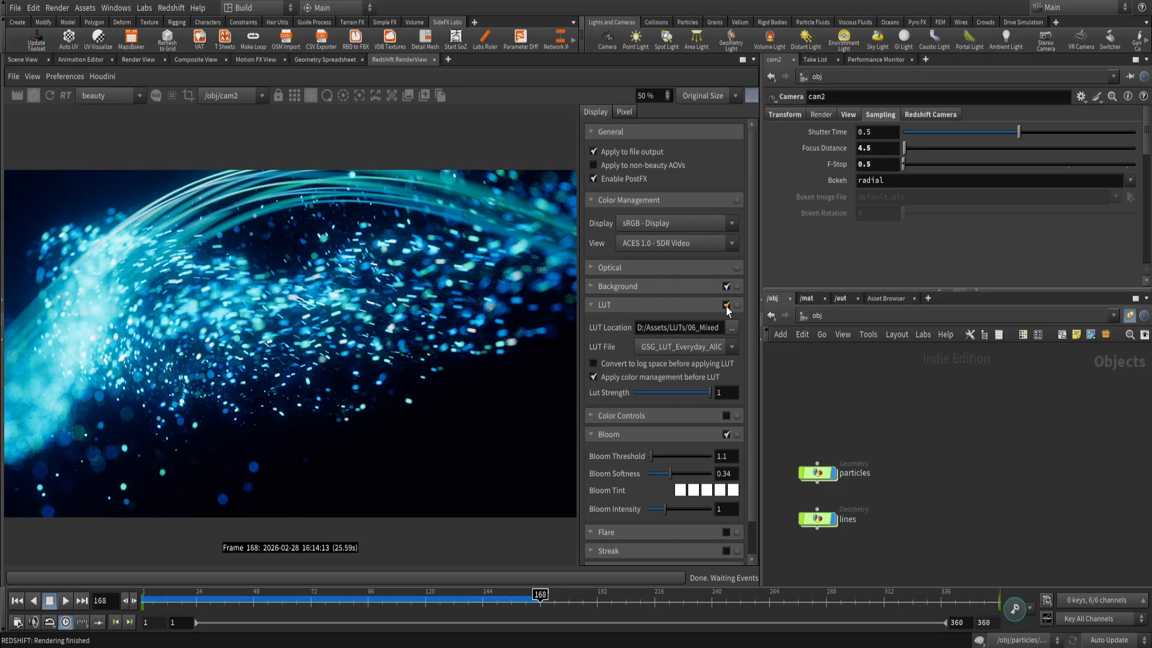
click(726, 306)
click(725, 306)
click(726, 306)
click(725, 307)
click(726, 306)
click(726, 306)
click(726, 306)
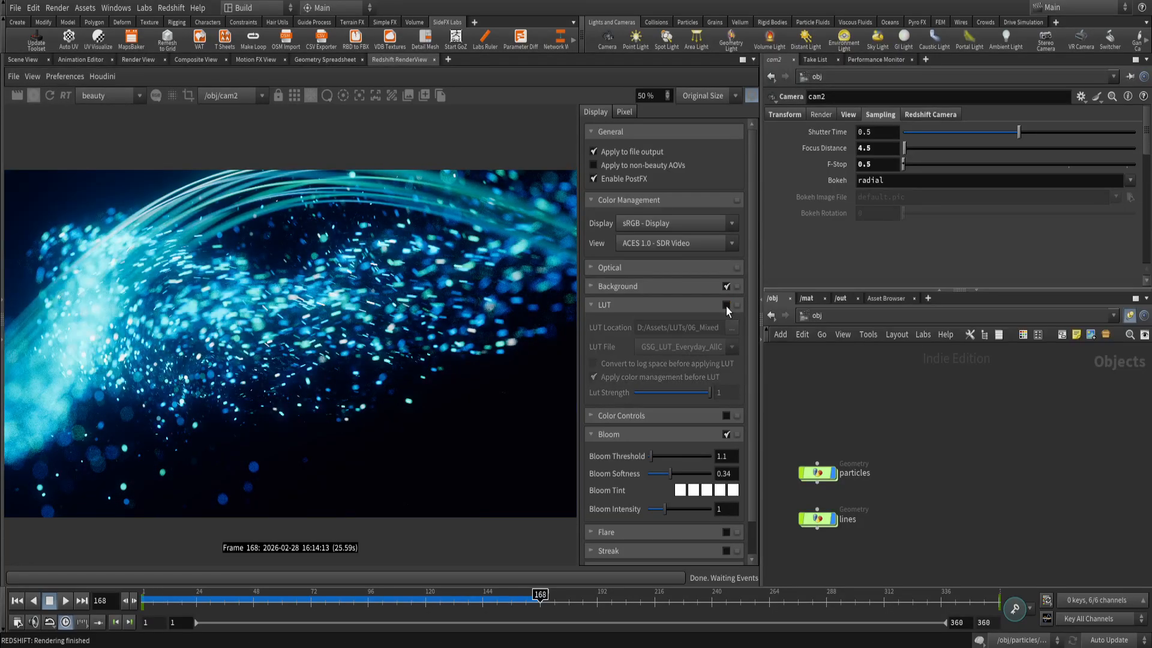
click(726, 305)
Set the LUT file to GSG_LUT_Basic_CleanCoolLook, collapse the LUT settings, and compare the render with the LUT off and on.
scroll(705, 352, down, 1)
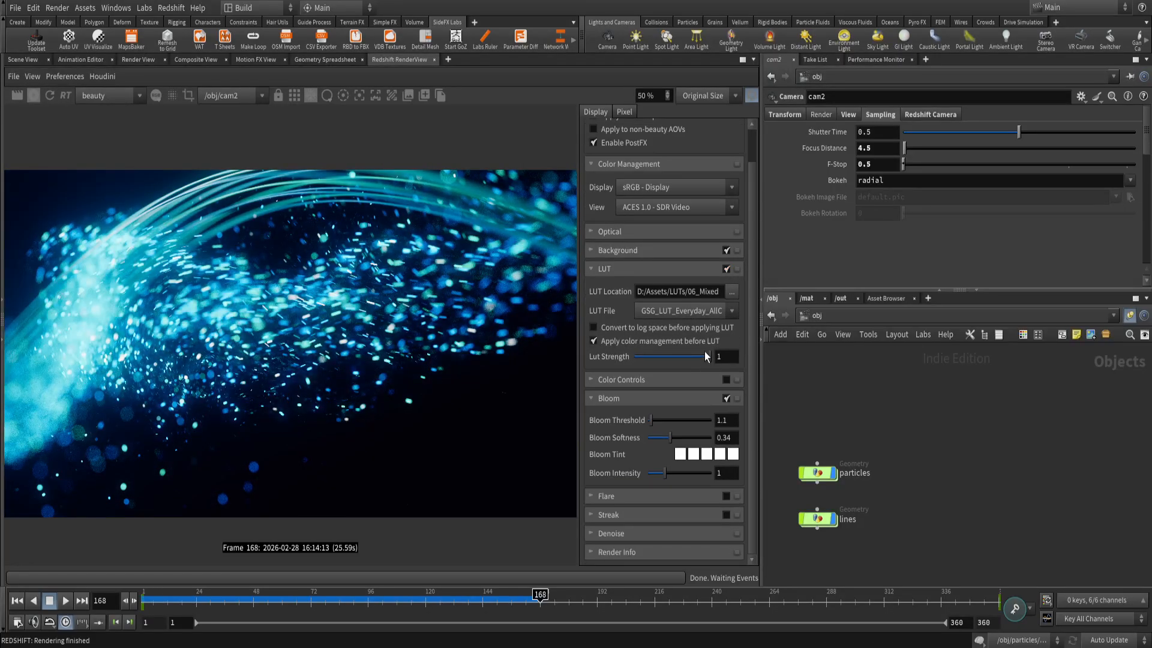
click(719, 310)
scroll(732, 344, up, 5)
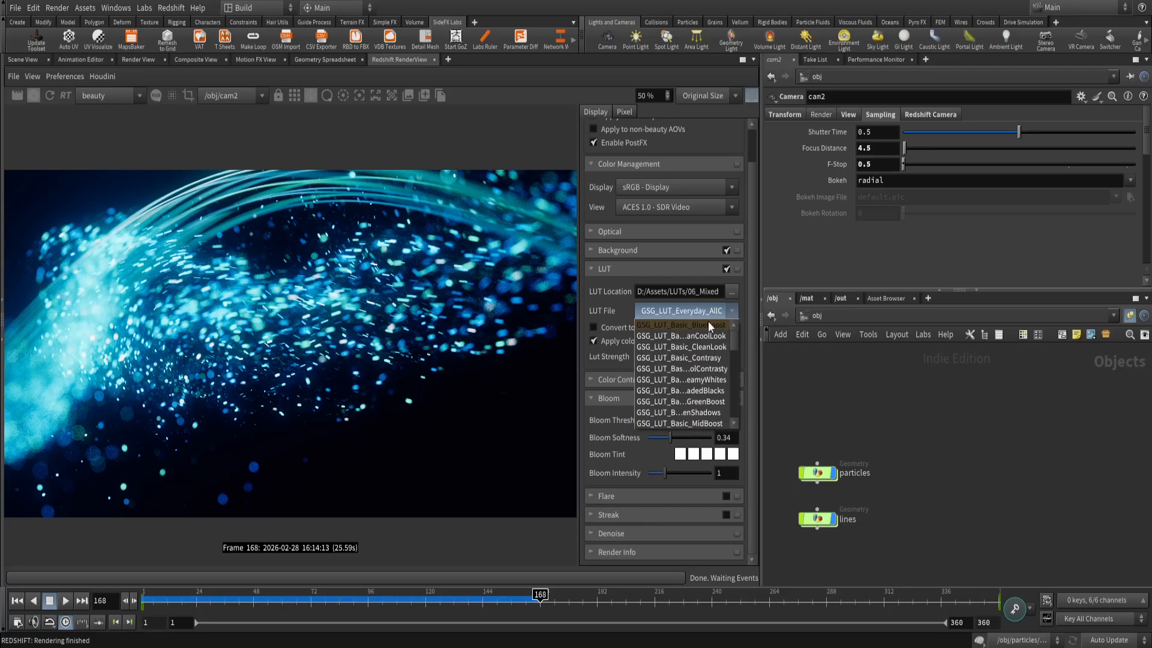
click(703, 335)
click(694, 269)
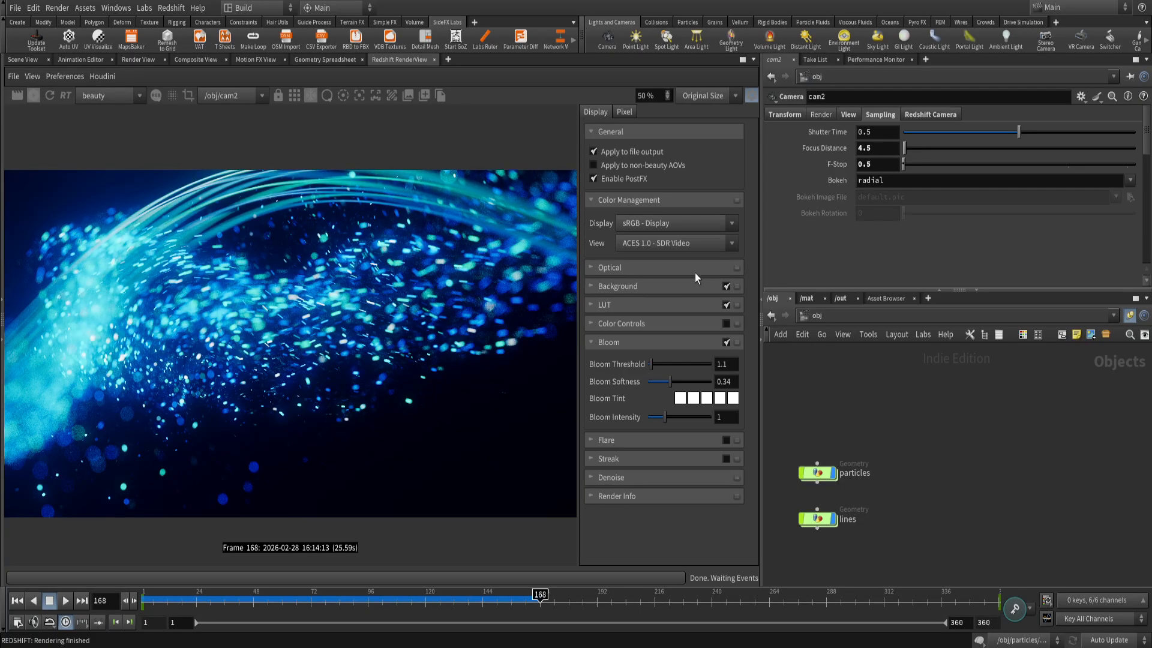
click(726, 306)
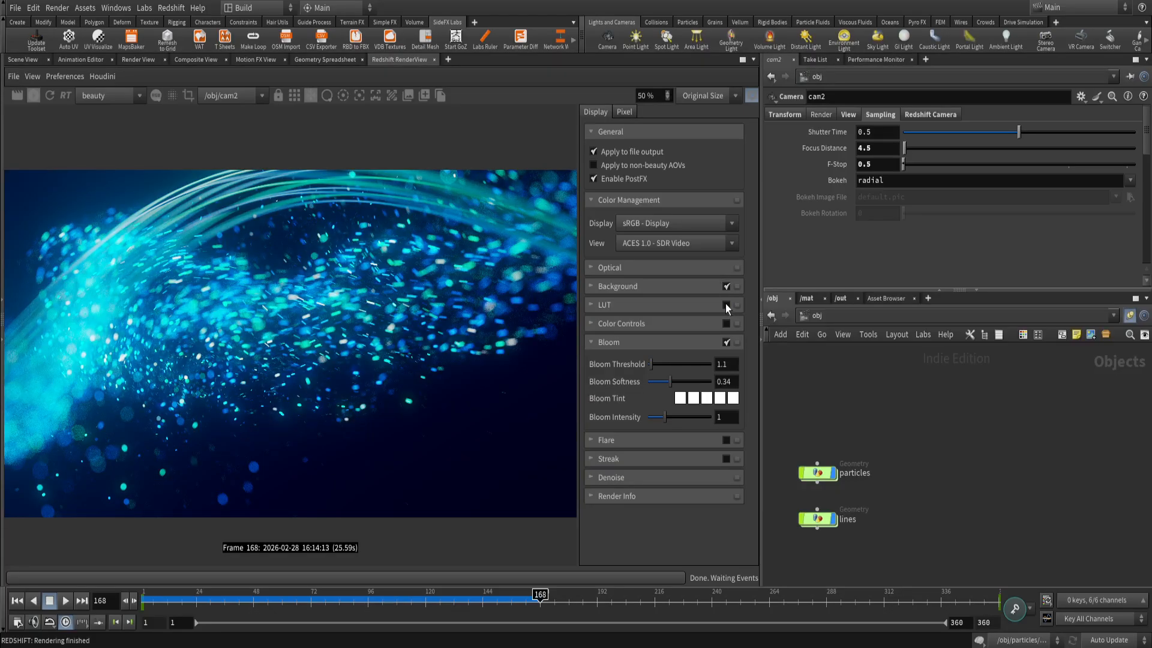
click(726, 304)
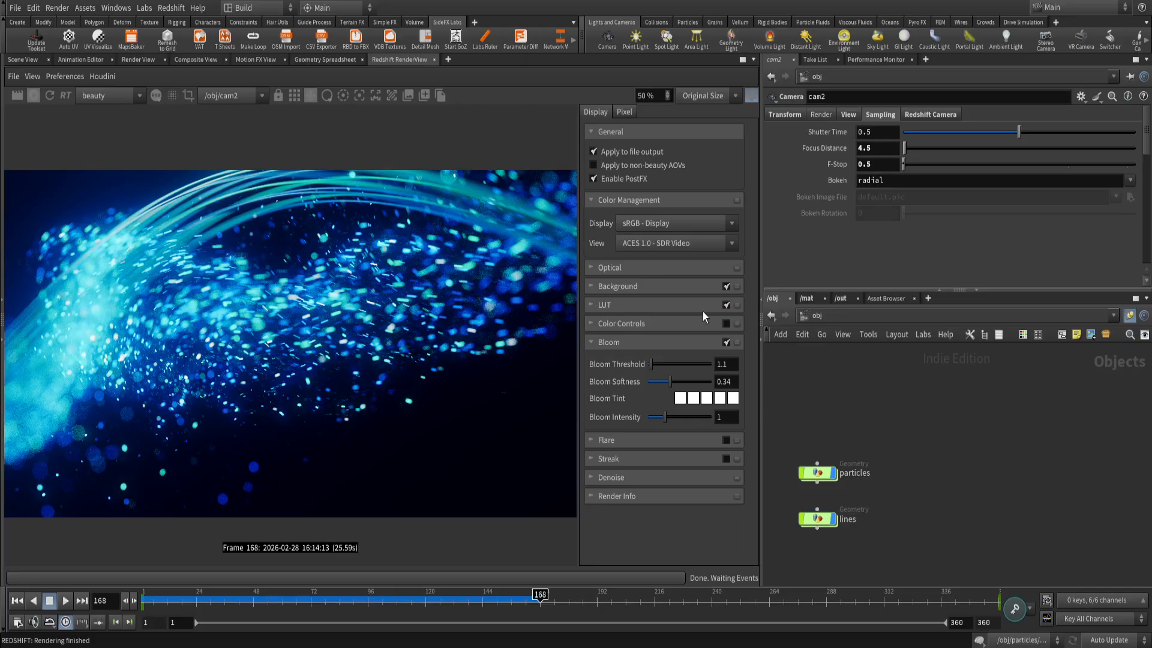
Toggle the LUT off and on repeatedly to compare the render with and without the CleanCoolLook grade.
click(726, 305)
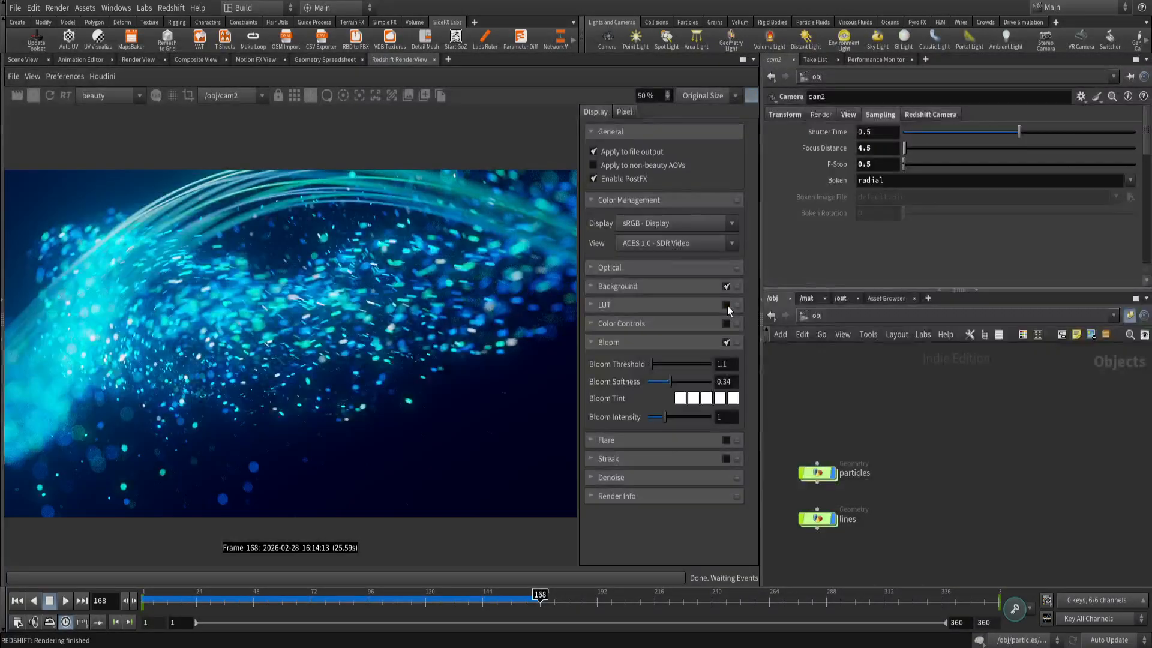
click(726, 304)
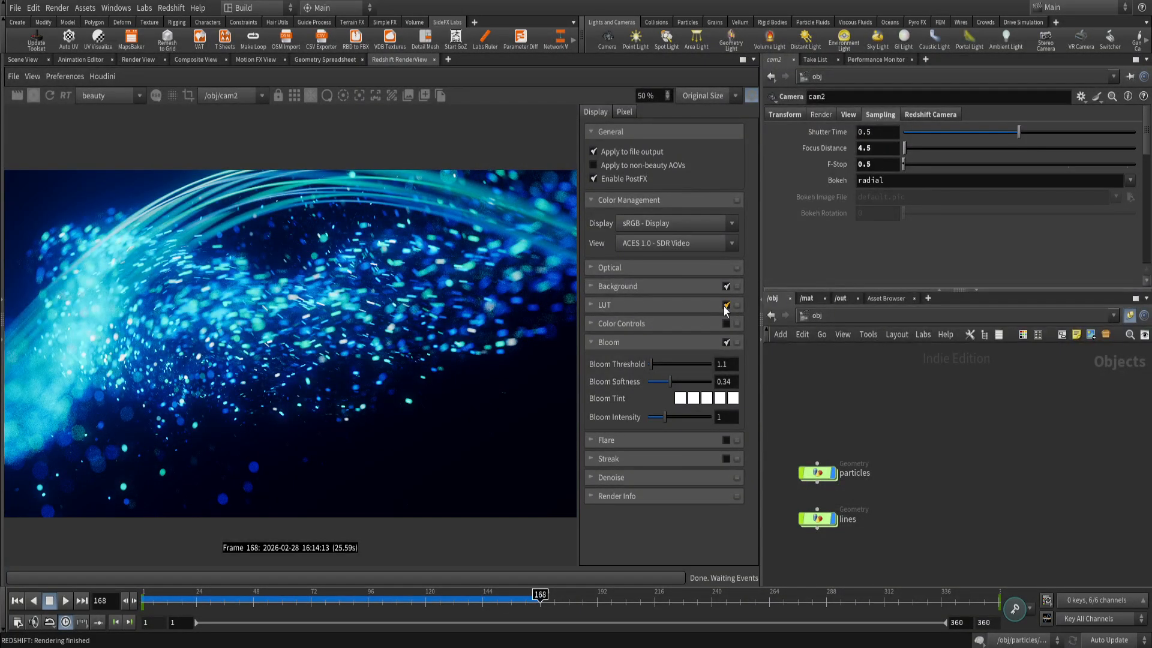
click(725, 306)
click(725, 306)
click(726, 307)
click(725, 307)
click(726, 308)
click(725, 307)
Hide the RenderView display settings and widen the parameter and network panes beside the render.
click(751, 96)
scroll(533, 370, up, 1)
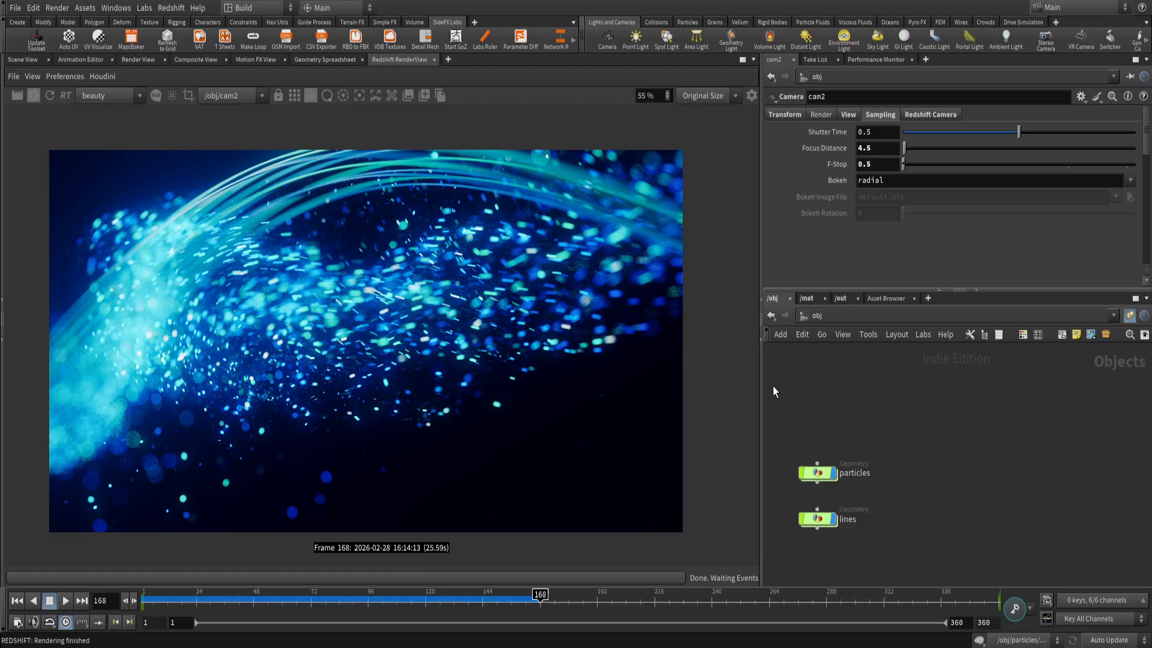
drag(760, 390, 656, 394)
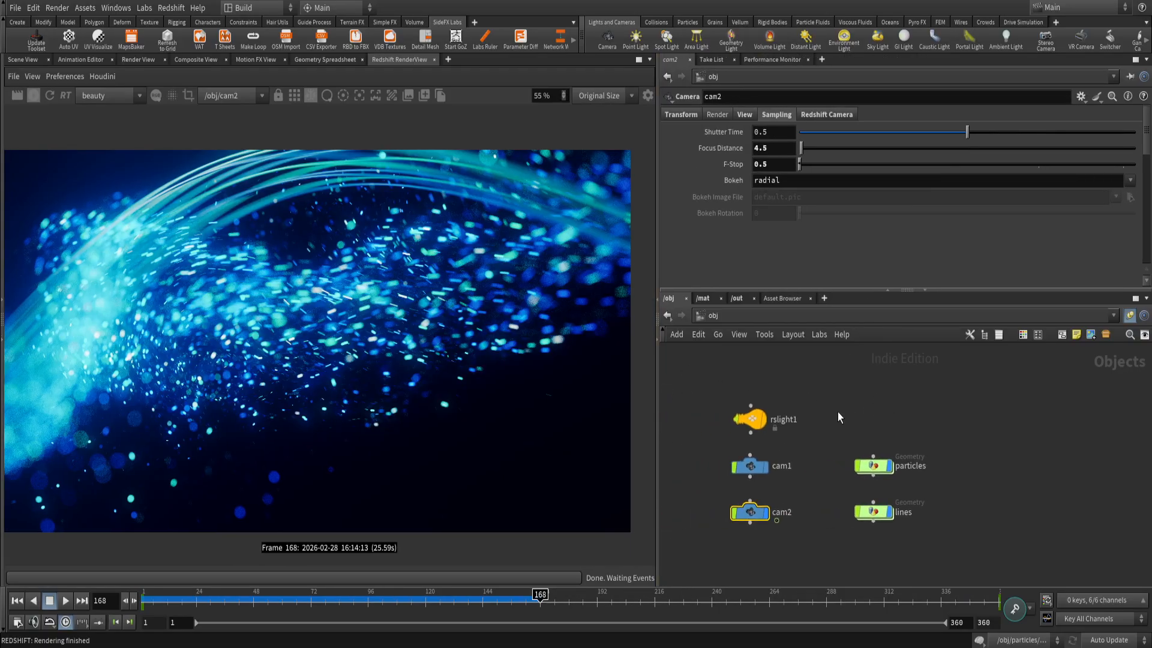
Show the /out network, widen its pane further and stop the interactive render.
click(703, 298)
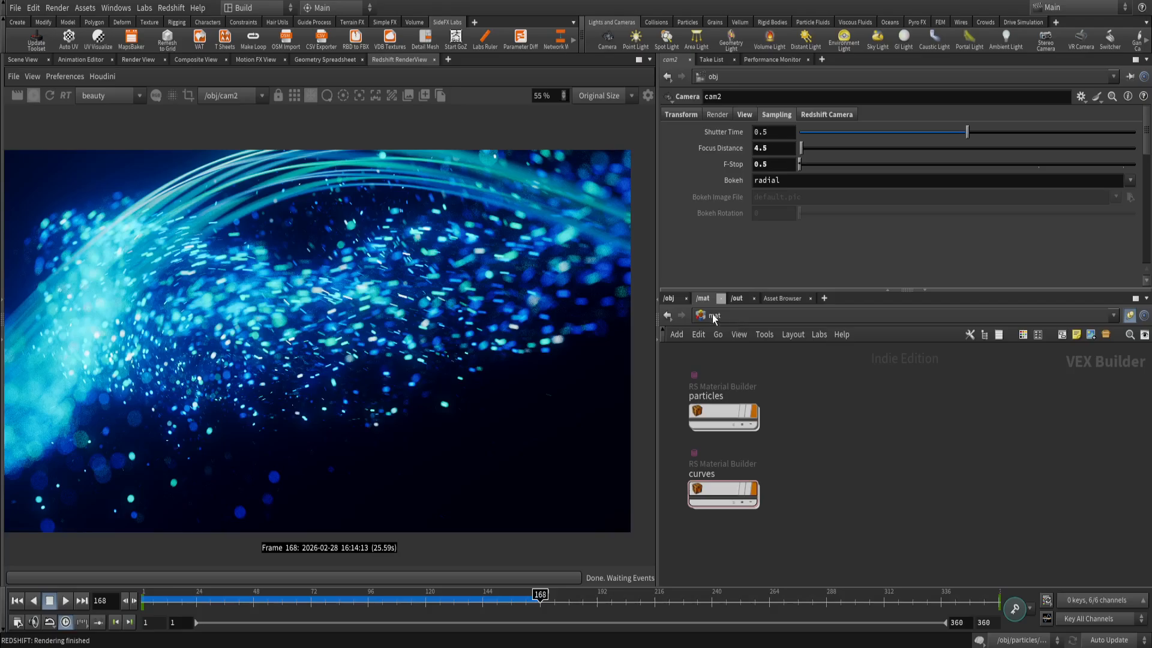
click(736, 298)
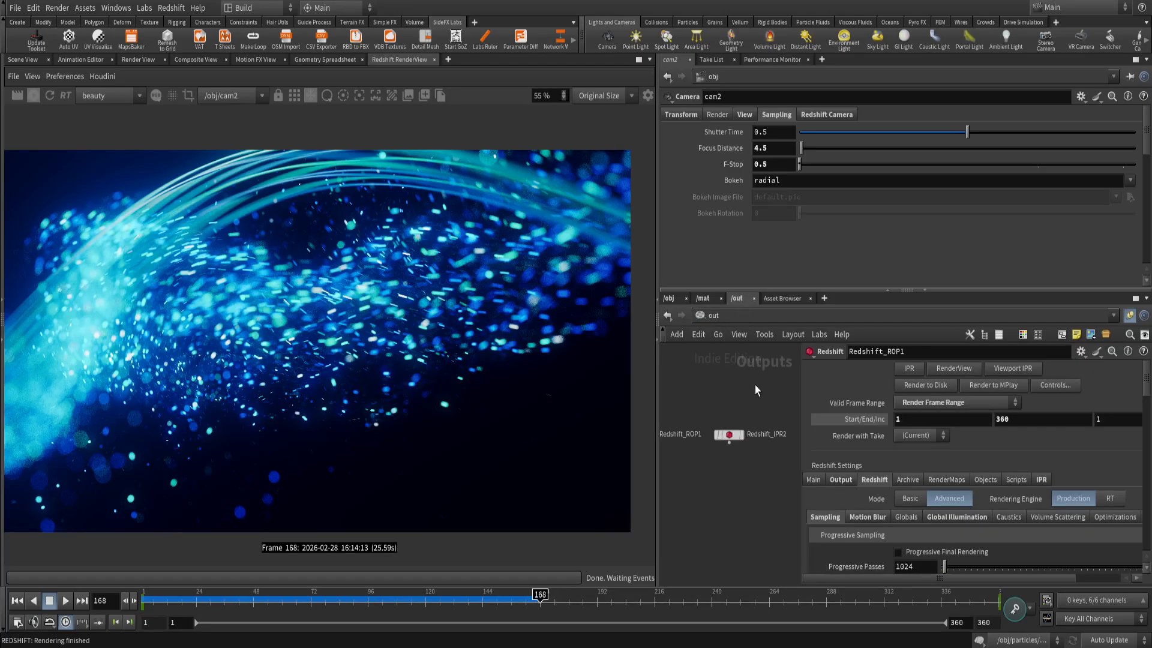
scroll(688, 455, up, 2)
drag(658, 416, 446, 414)
click(33, 96)
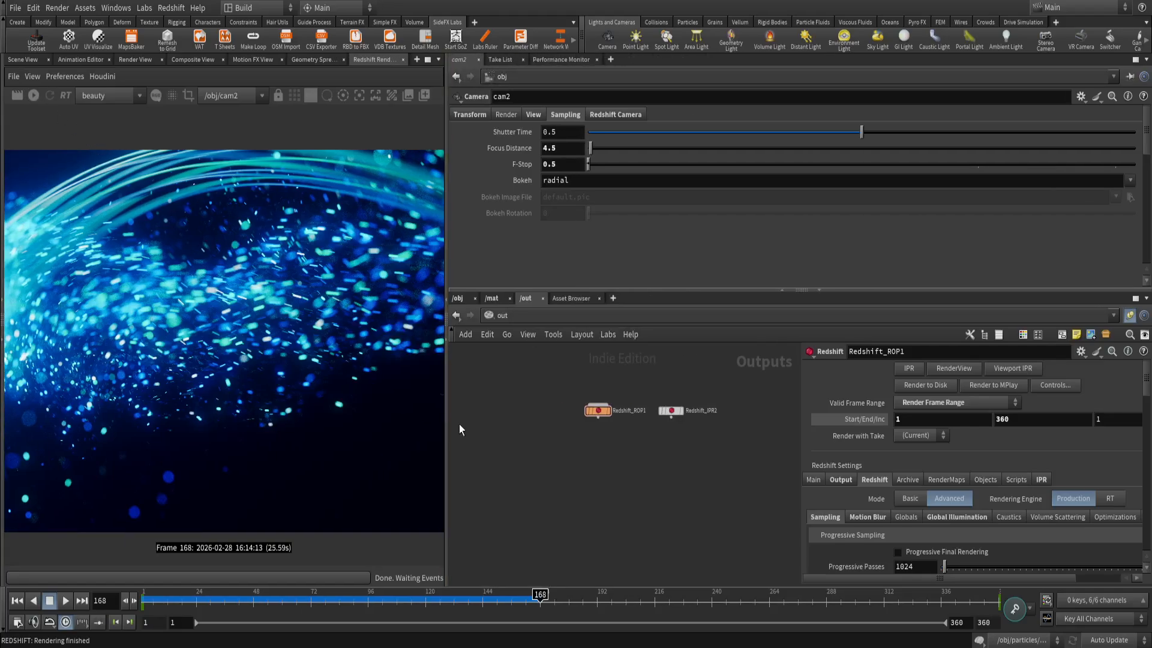
Select the Redshift_ROP1 node, hide the parameter overlay inside the network view and frame the output nodes.
scroll(621, 437, up, 2)
drag(589, 468, 511, 409)
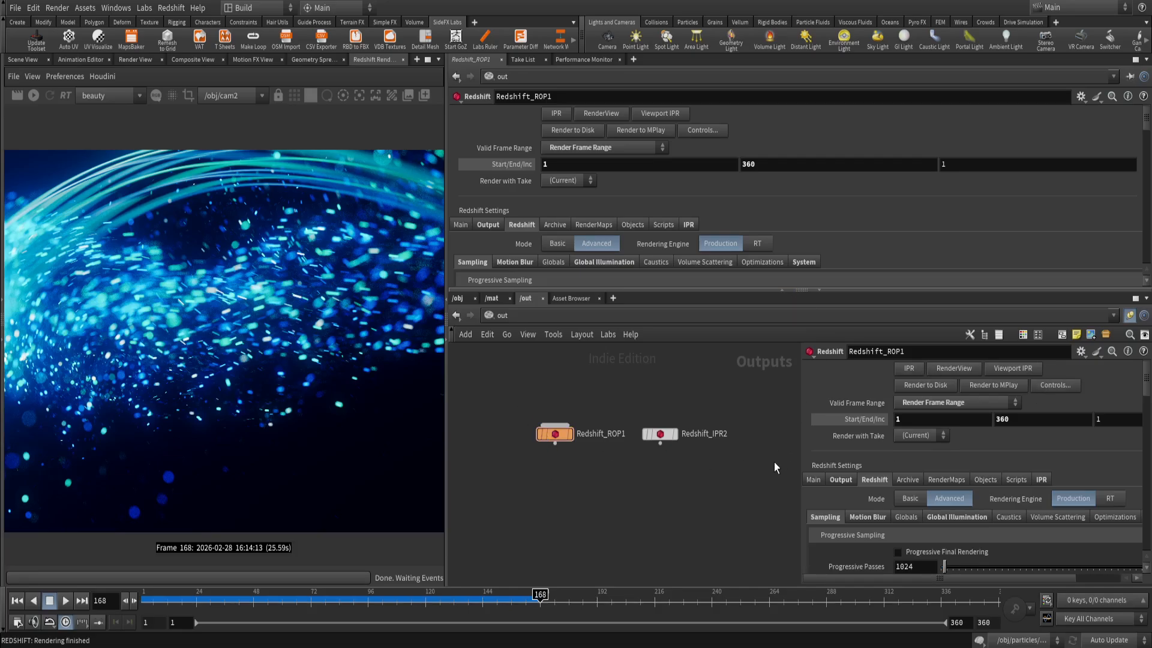
key(p)
key(h)
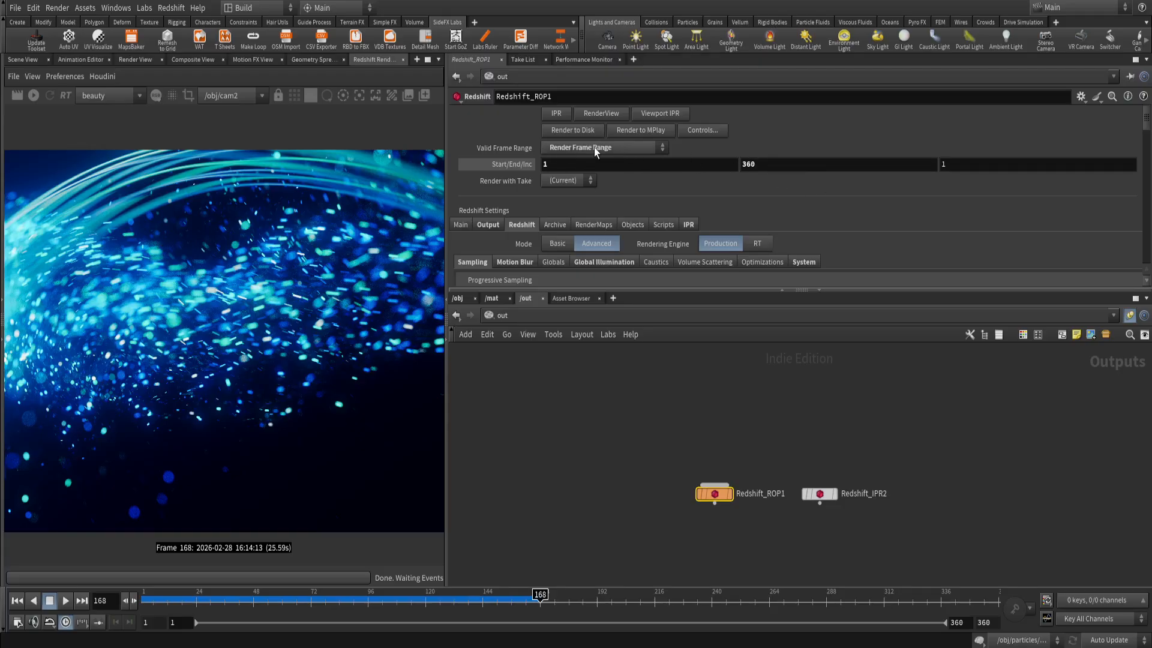
Try an end frame of 126 in Redshift_ROP1's frame range and set it back to 360.
click(744, 163)
text(126)
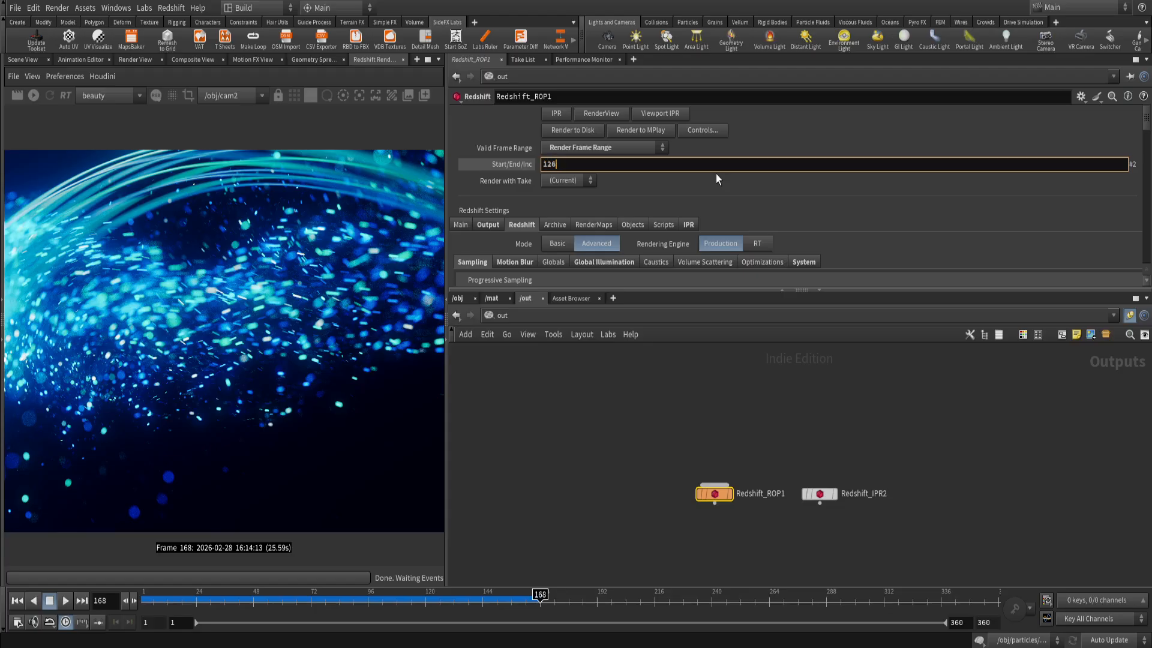
key(Return)
drag(779, 171, 712, 172)
text(360)
key(Return)
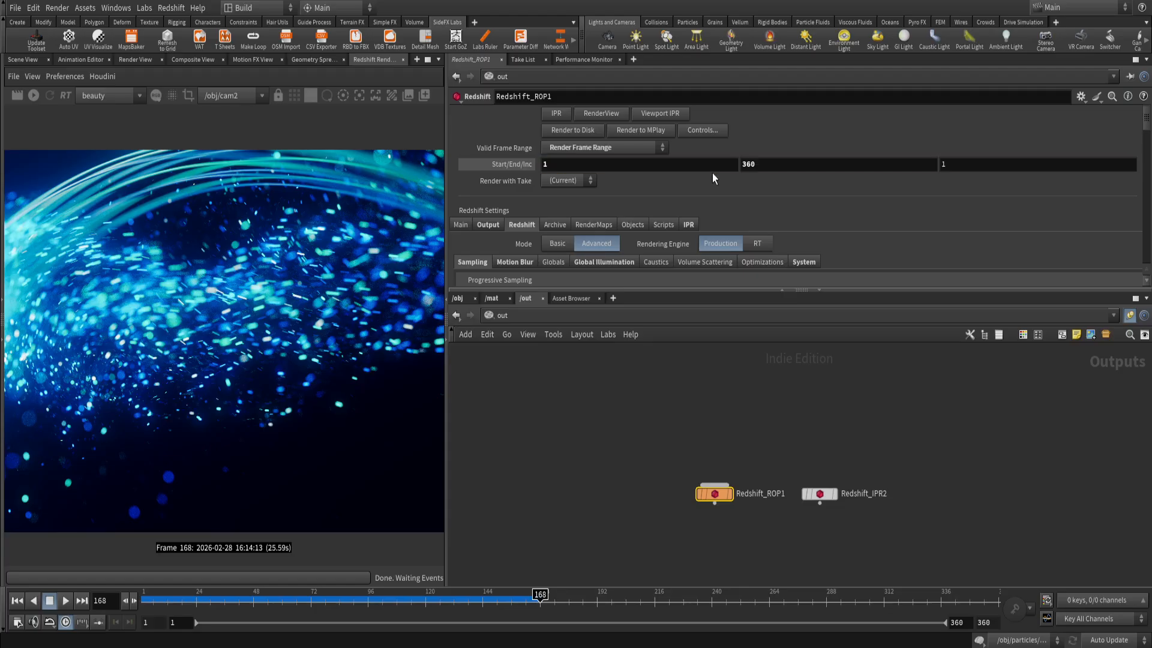
Review Redshift_ROP1's valid frame range options and its render camera setting.
click(621, 147)
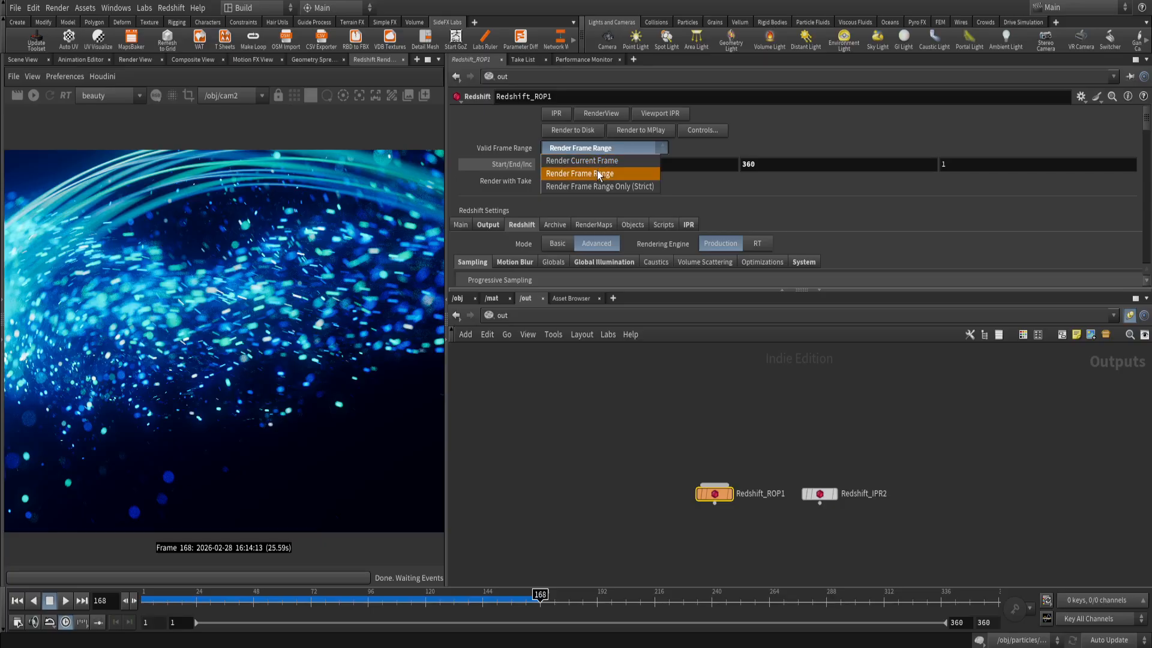
click(592, 148)
scroll(640, 195, down, 1)
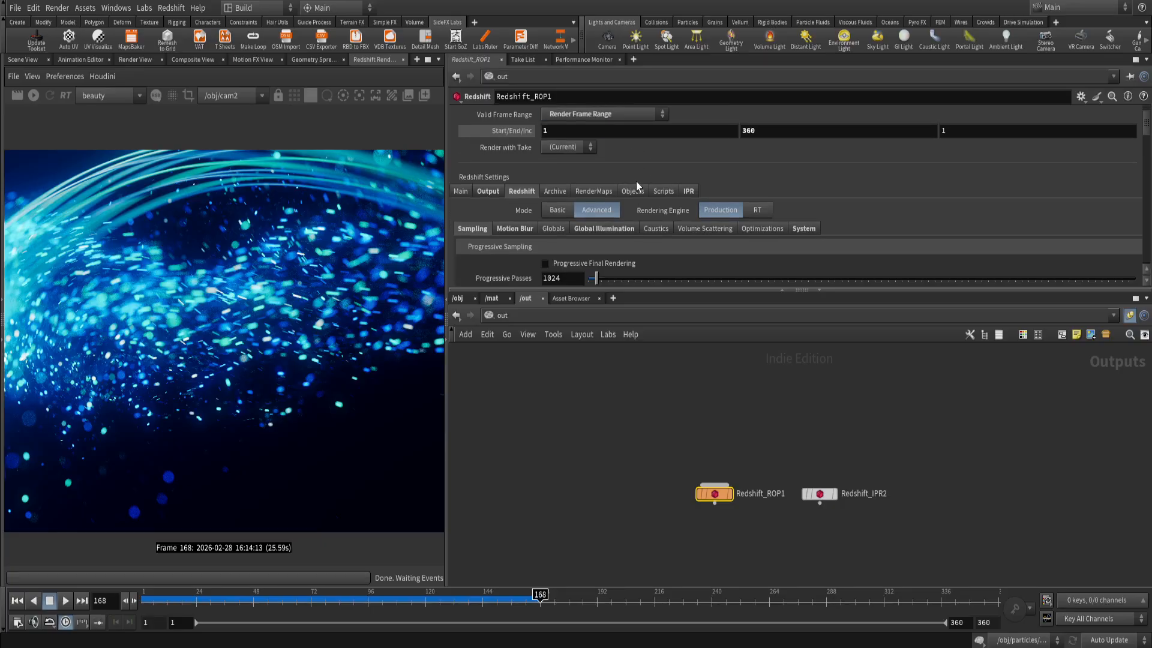
scroll(566, 166, down, 1)
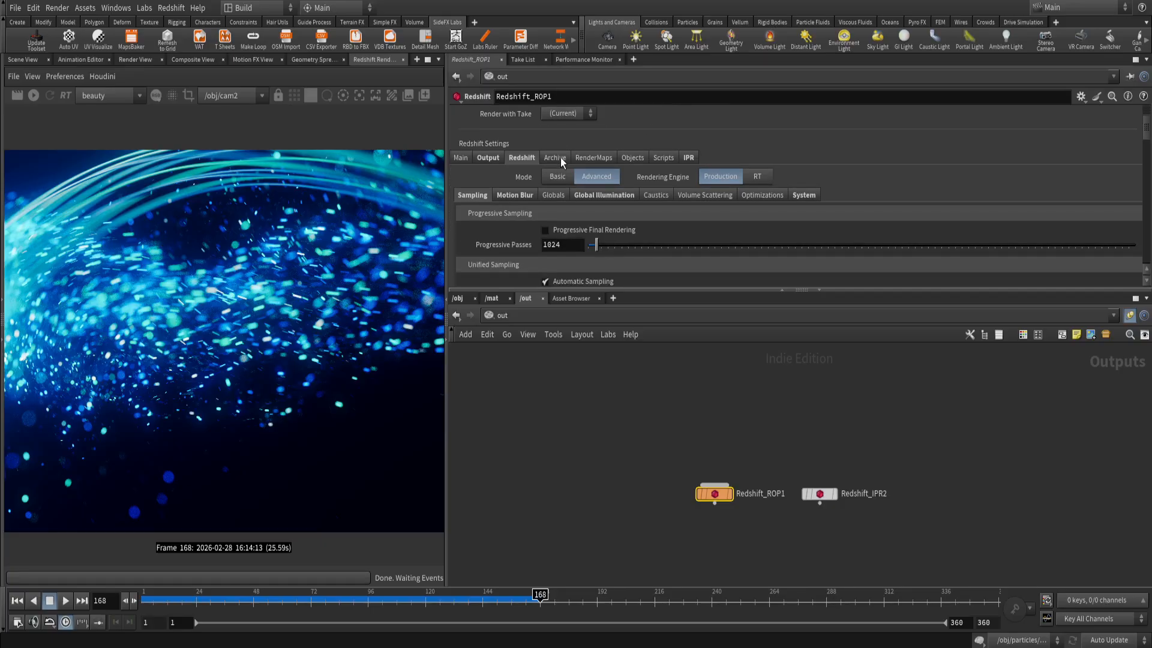
click(462, 156)
scroll(521, 220, down, 1)
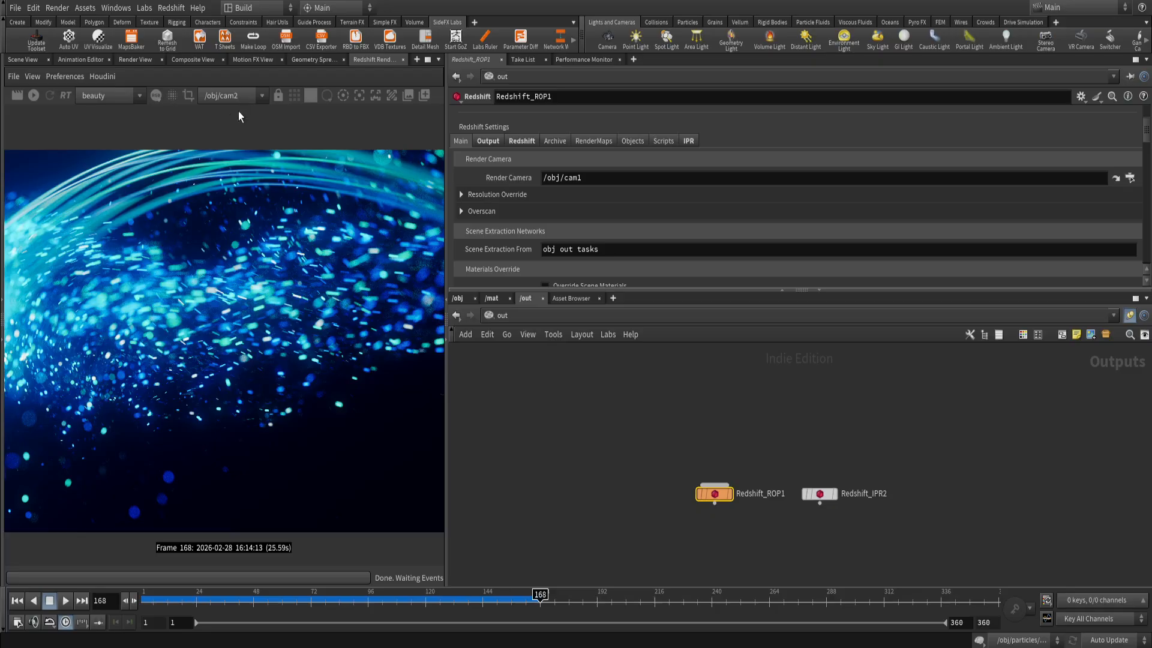
Examine the Common File Prefix in the output settings, highlighting the $HIP folder path, the file name and the $F4 frame number.
click(489, 141)
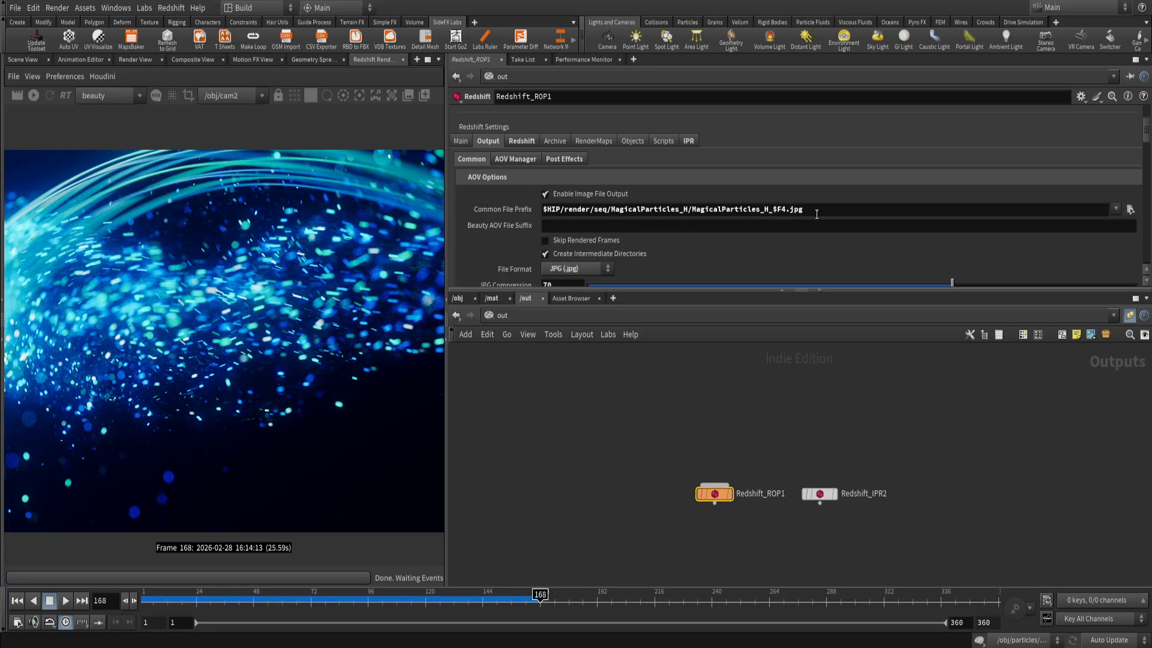
drag(817, 214, 542, 210)
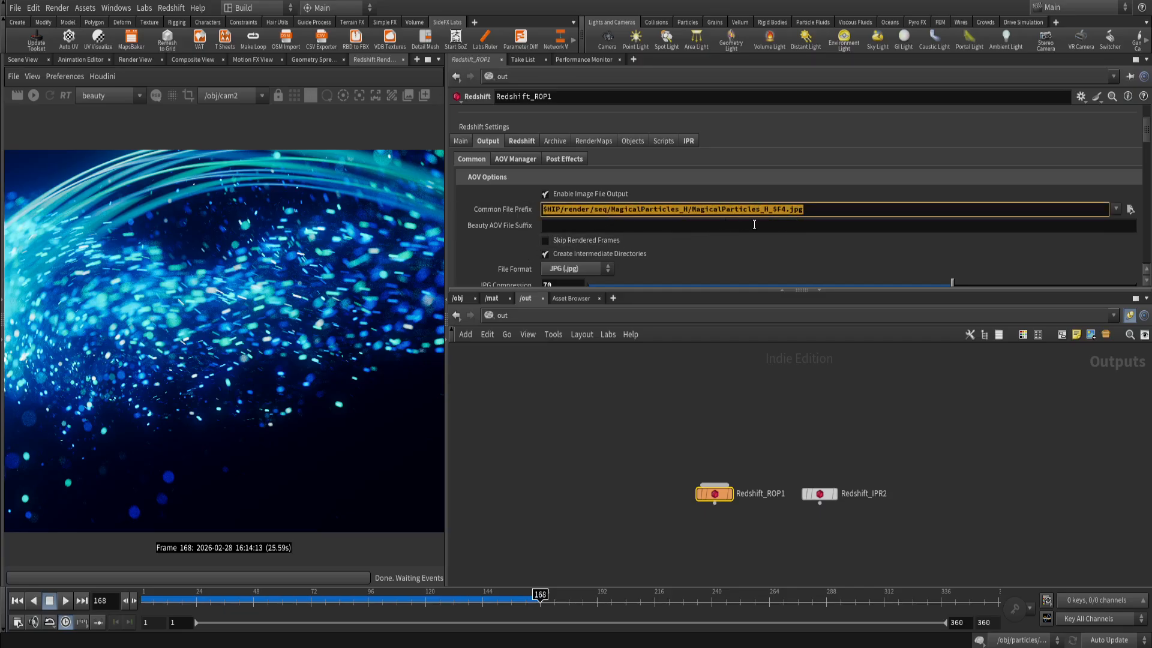
drag(817, 211, 693, 213)
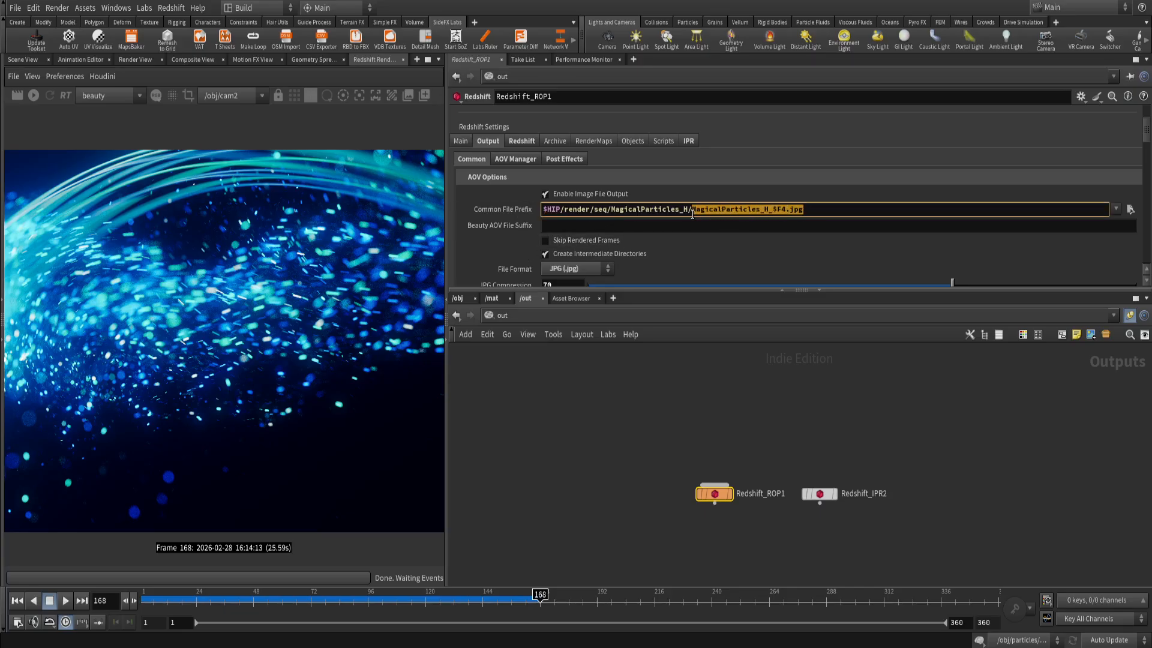
drag(547, 209, 688, 213)
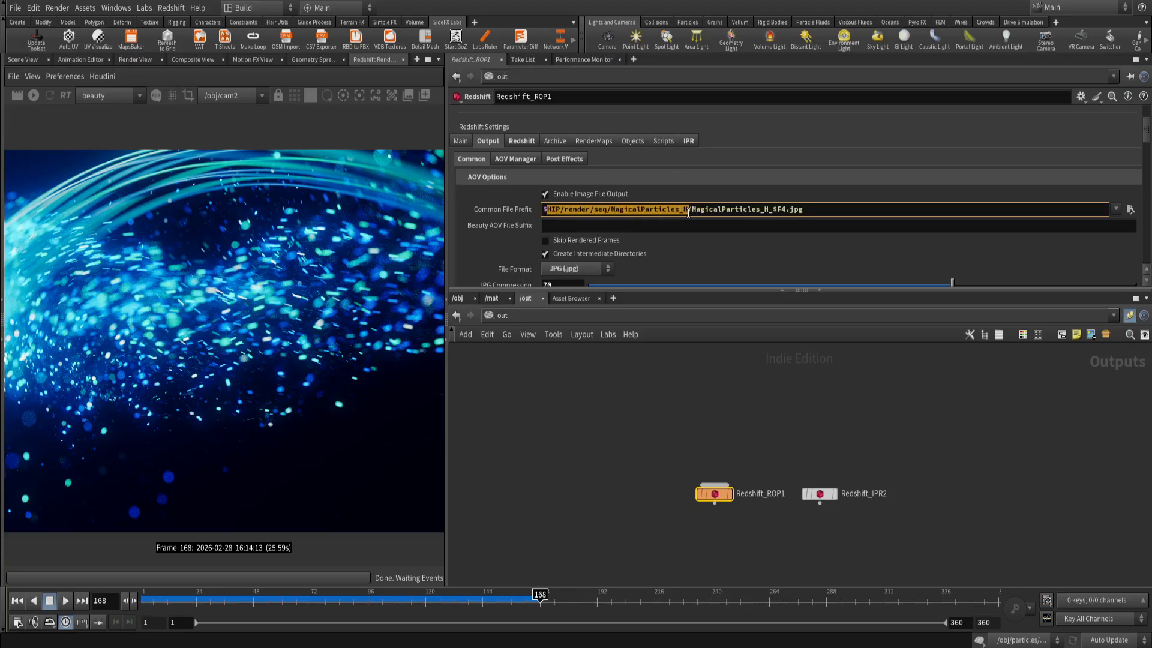
click(574, 211)
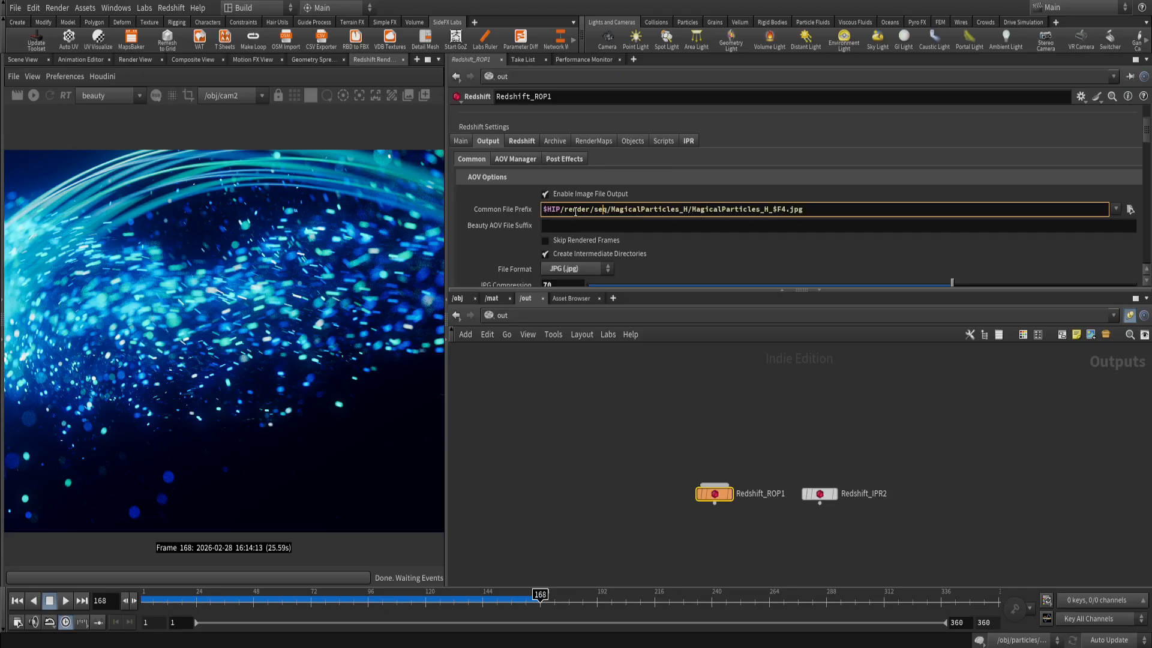
drag(542, 210, 558, 211)
drag(564, 211, 685, 215)
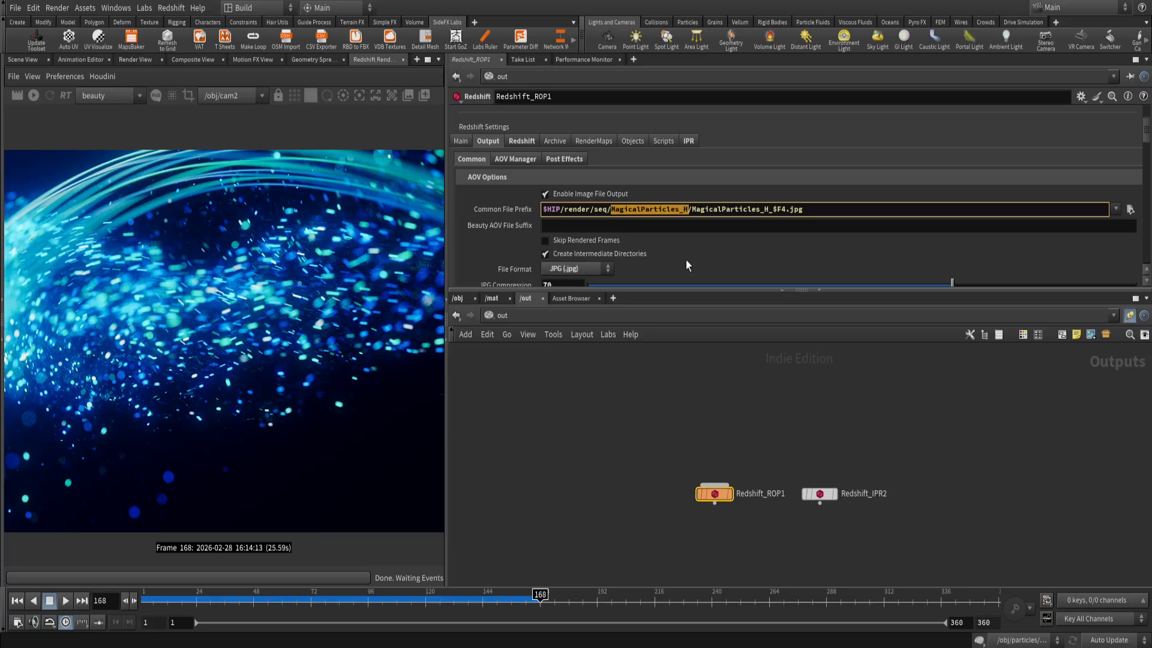
click(686, 209)
drag(692, 210, 777, 210)
click(783, 210)
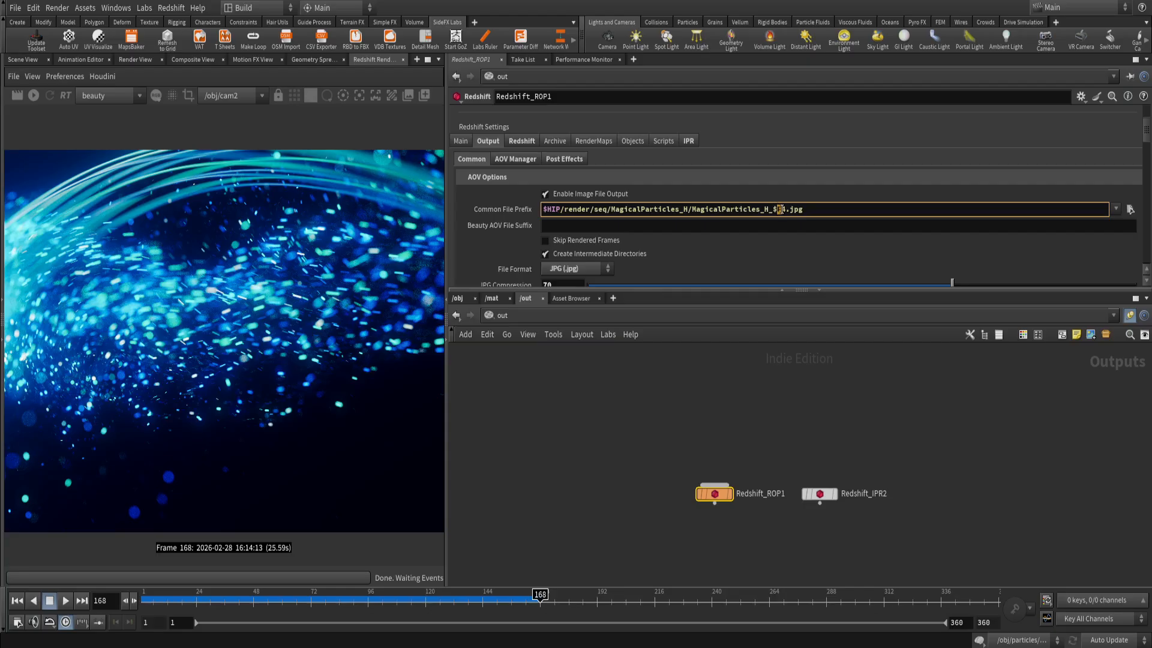
drag(771, 208, 786, 209)
click(758, 423)
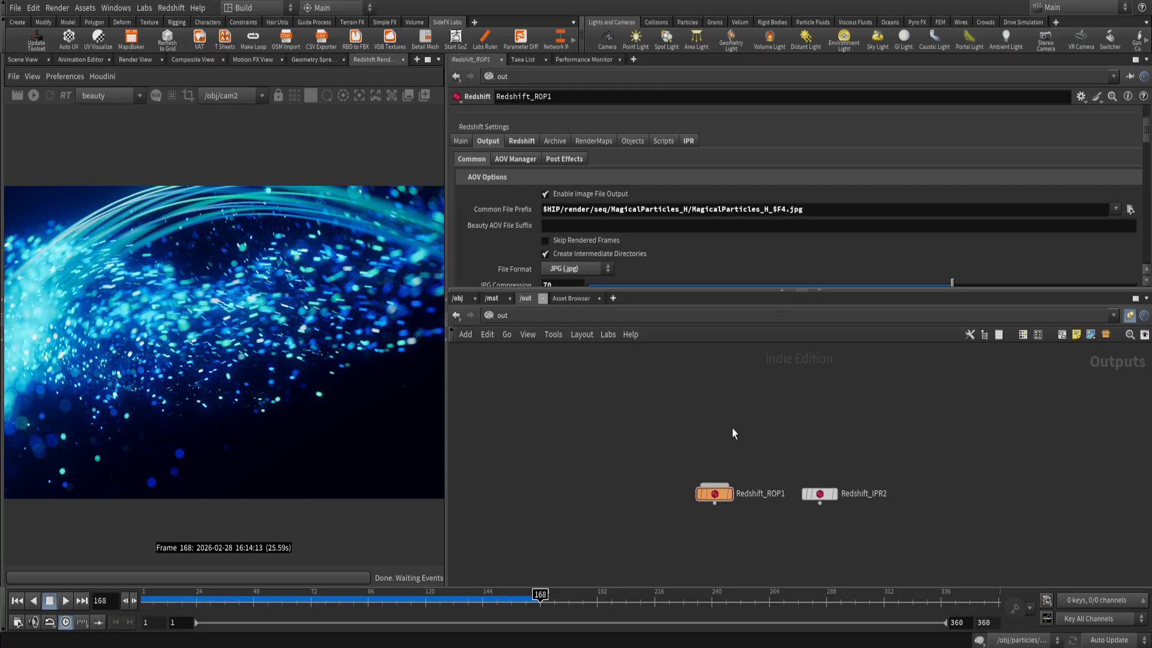
Review the output file format choices and the remaining common output options, keeping JPG.
scroll(718, 258, down, 2)
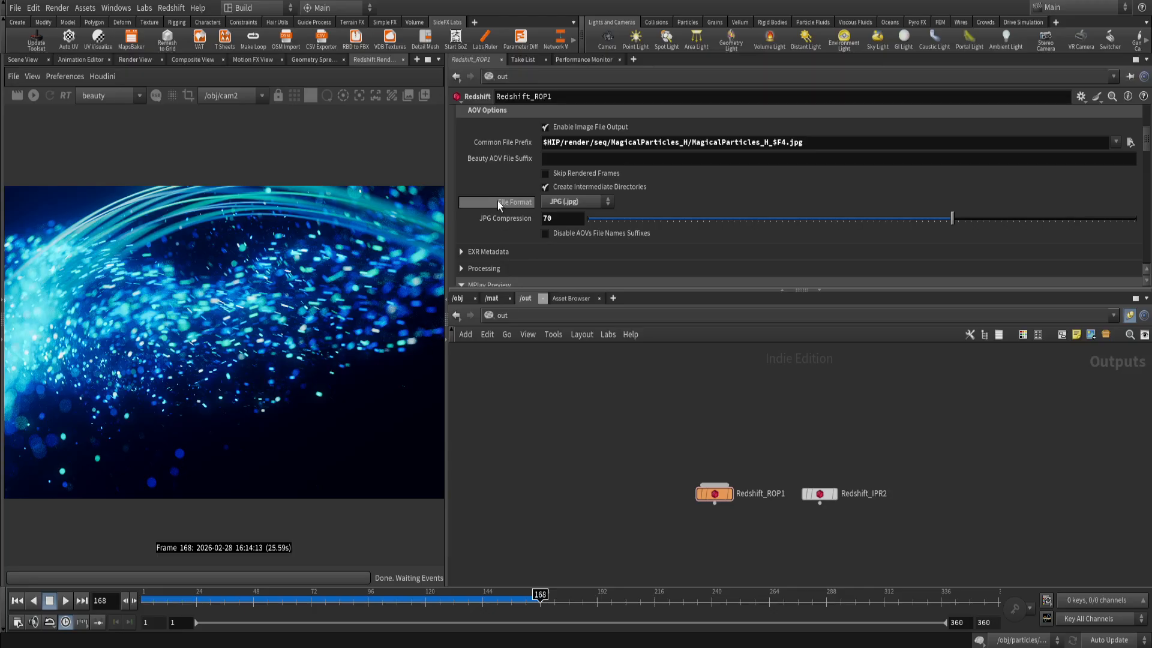
double_click(800, 143)
click(595, 203)
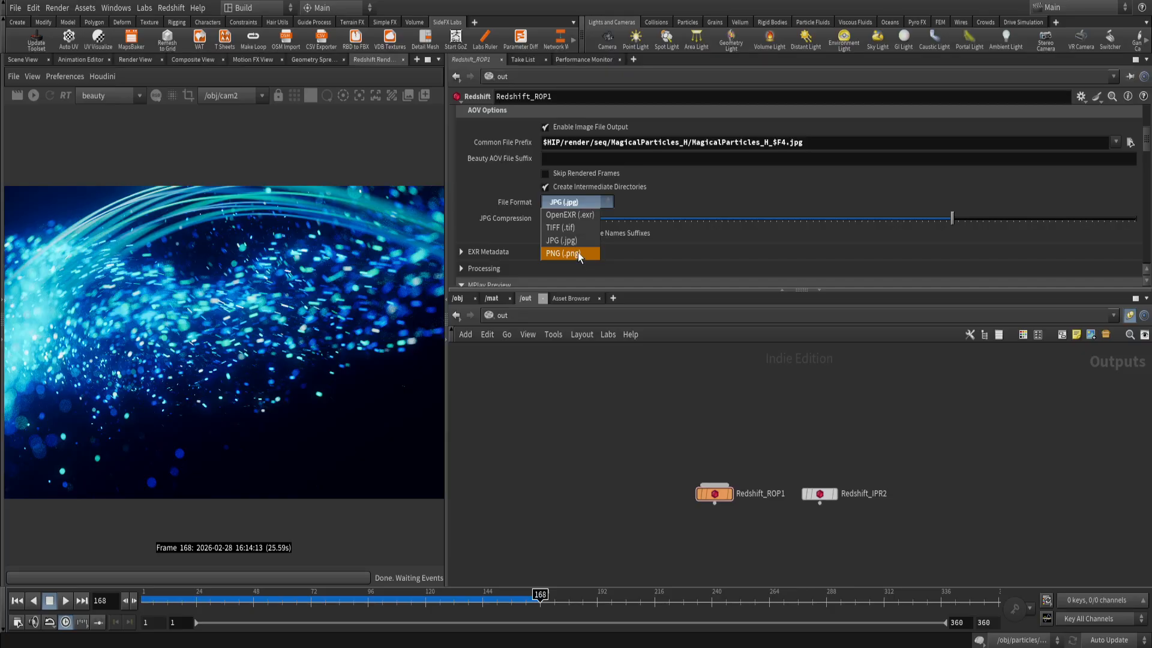
click(600, 462)
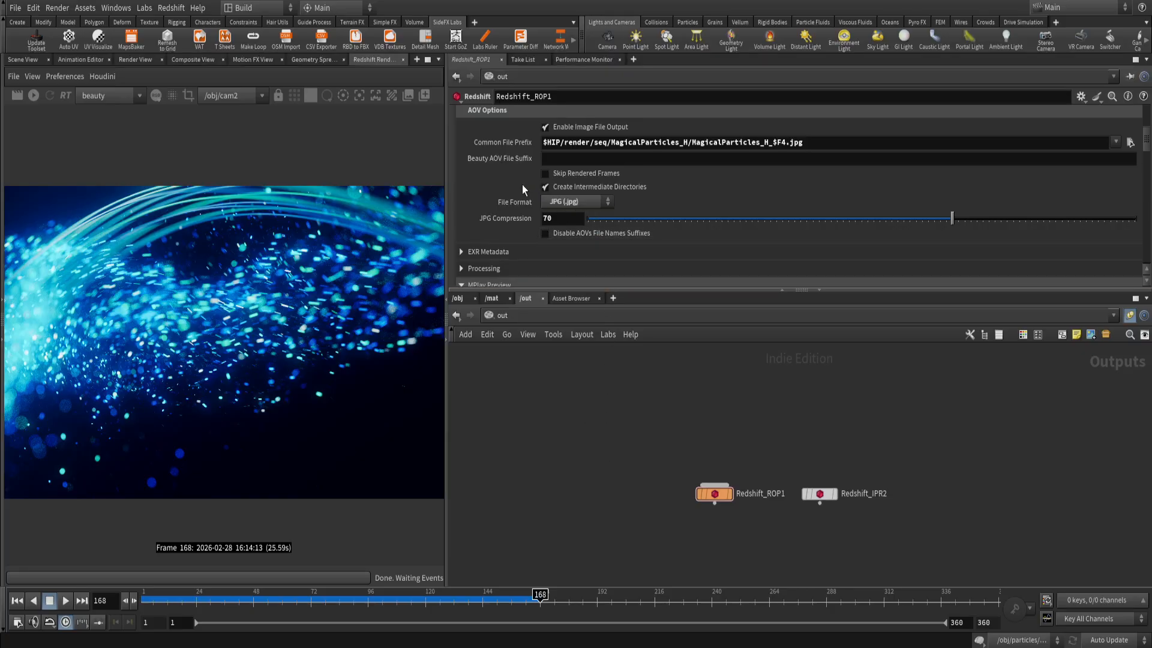
scroll(549, 210, down, 2)
scroll(575, 225, down, 2)
scroll(578, 224, up, 5)
scroll(610, 219, up, 2)
scroll(546, 228, down, 2)
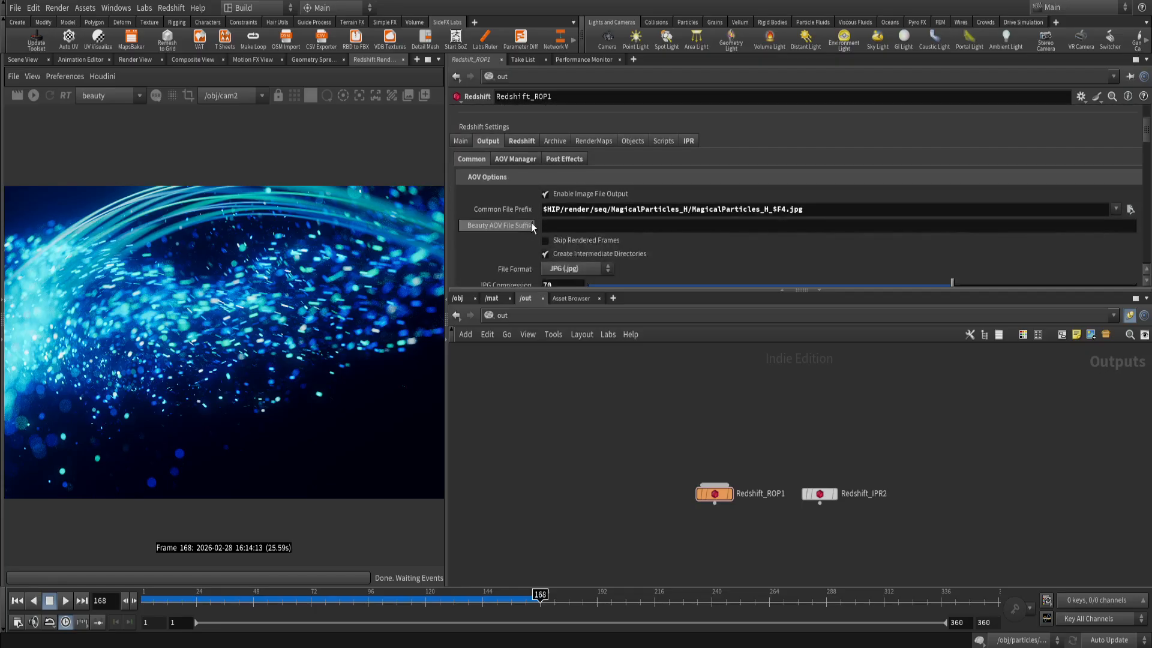
Examine the AOV Manager's options and its Diffuse Lighting, Specular Lighting, Reflections and Emission entries.
click(511, 160)
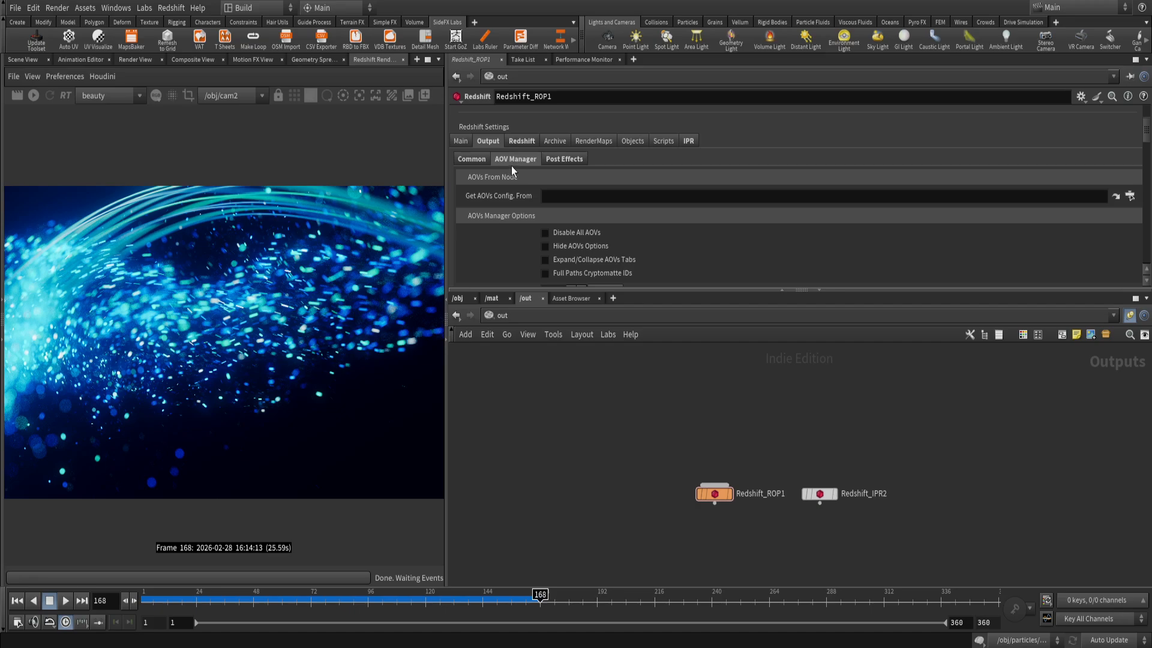
scroll(530, 214, down, 5)
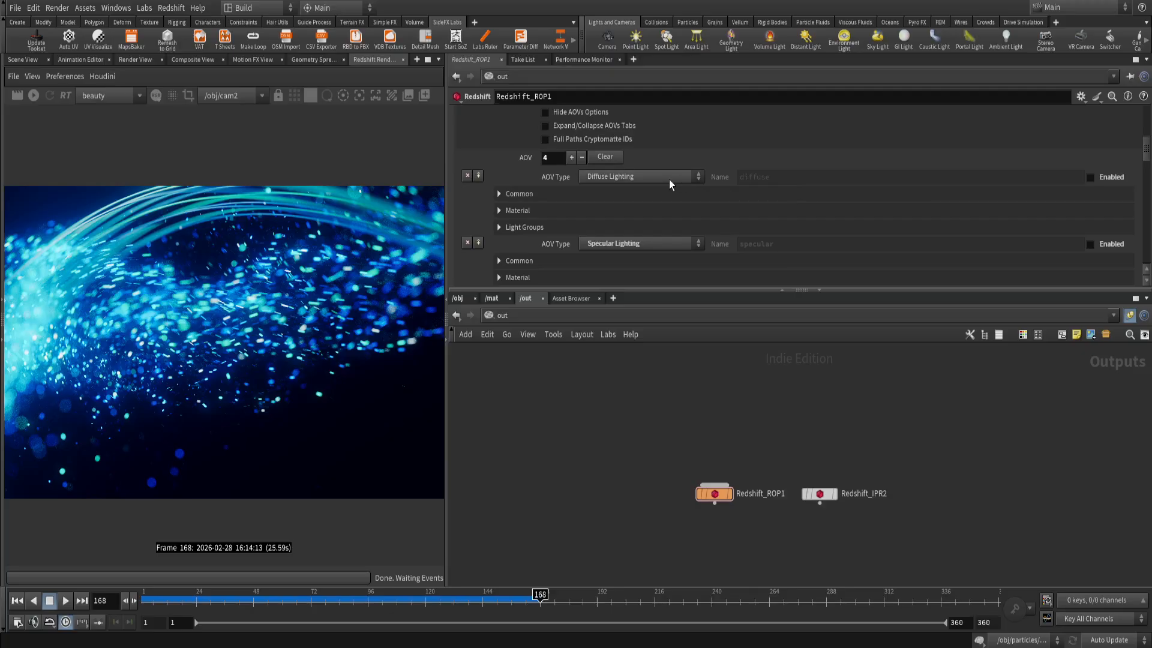
scroll(618, 192, down, 2)
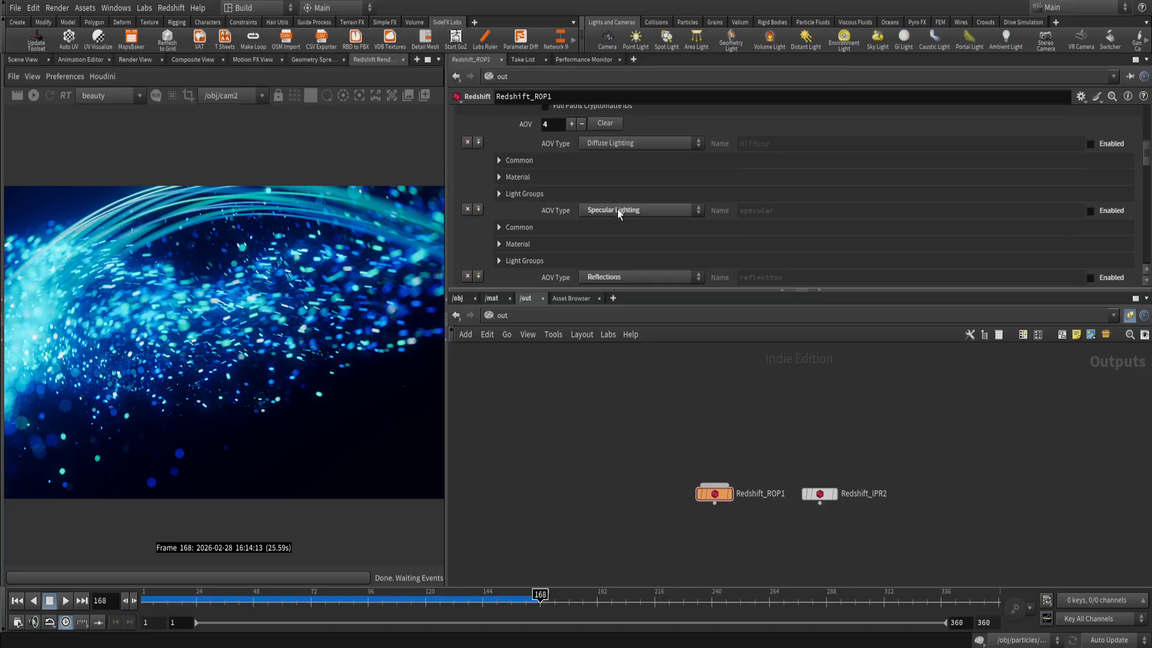
scroll(616, 216, down, 3)
scroll(615, 231, down, 2)
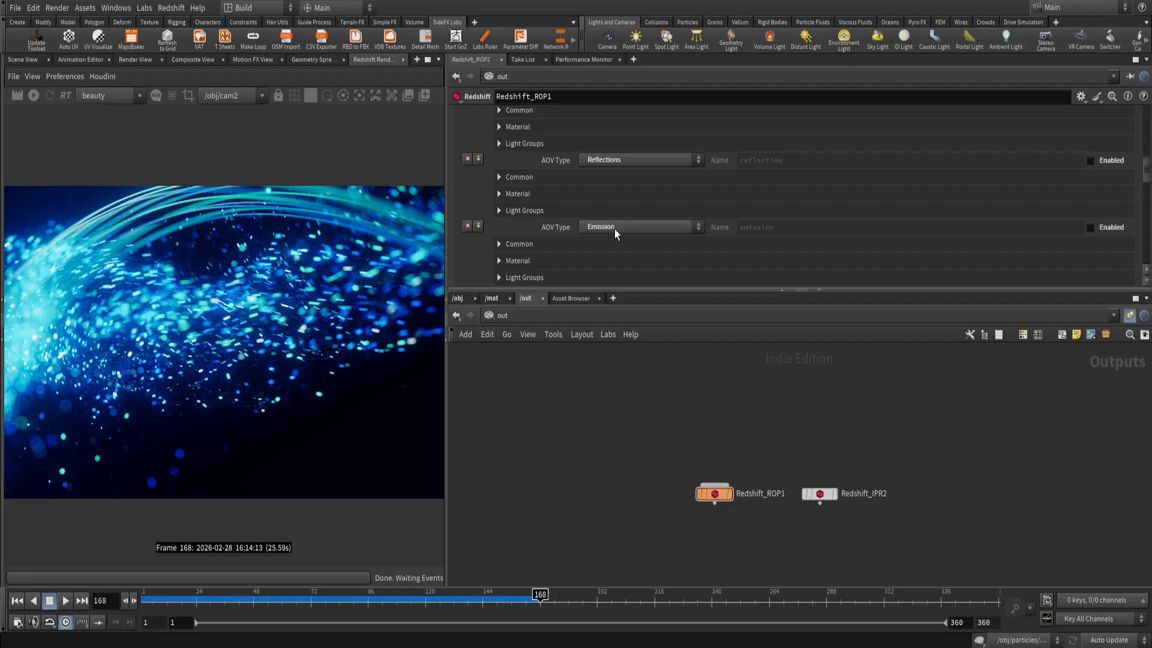
scroll(647, 238, up, 5)
scroll(656, 265, down, 4)
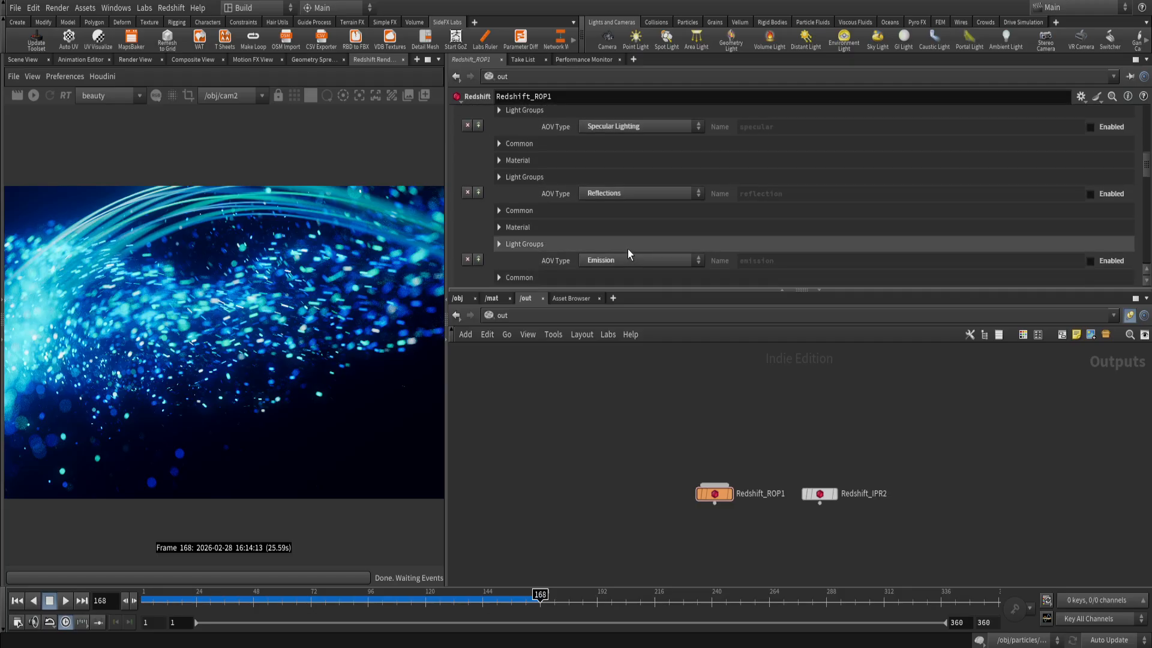
scroll(624, 252, up, 10)
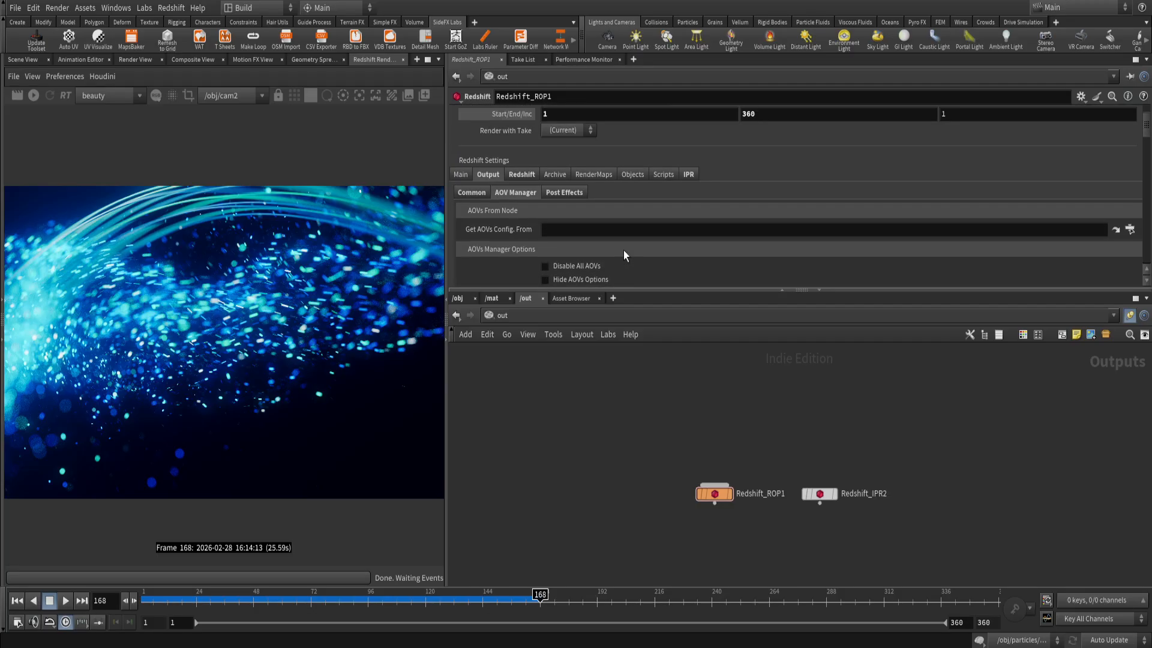
scroll(665, 253, down, 4)
scroll(650, 251, up, 1)
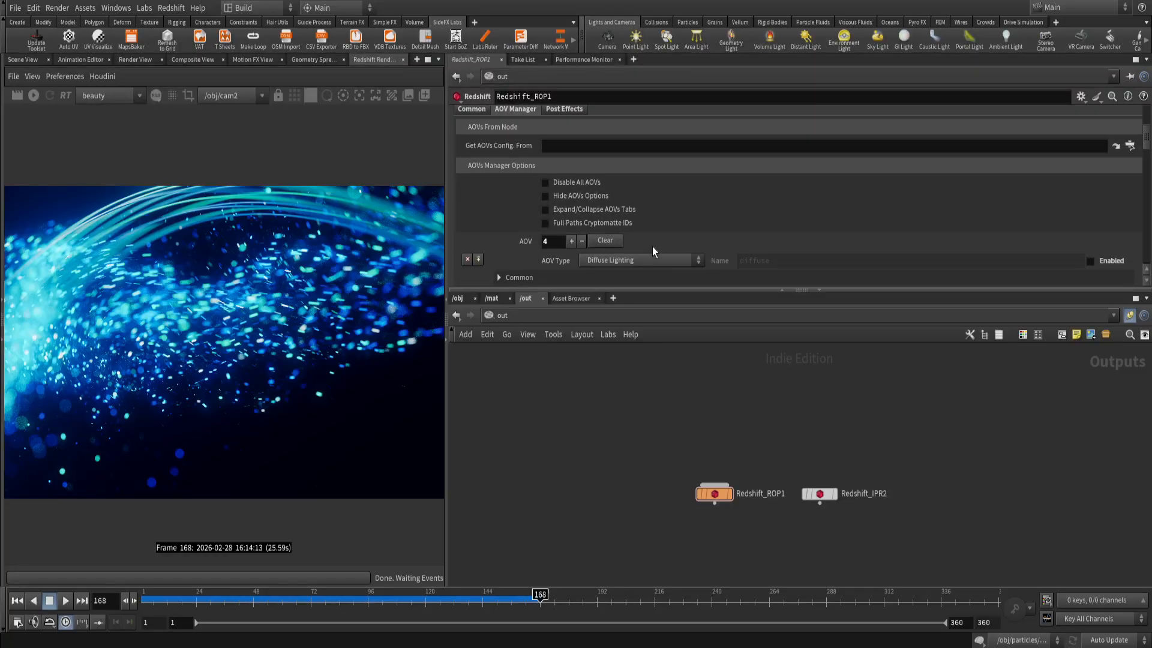
scroll(652, 246, up, 5)
scroll(652, 241, down, 4)
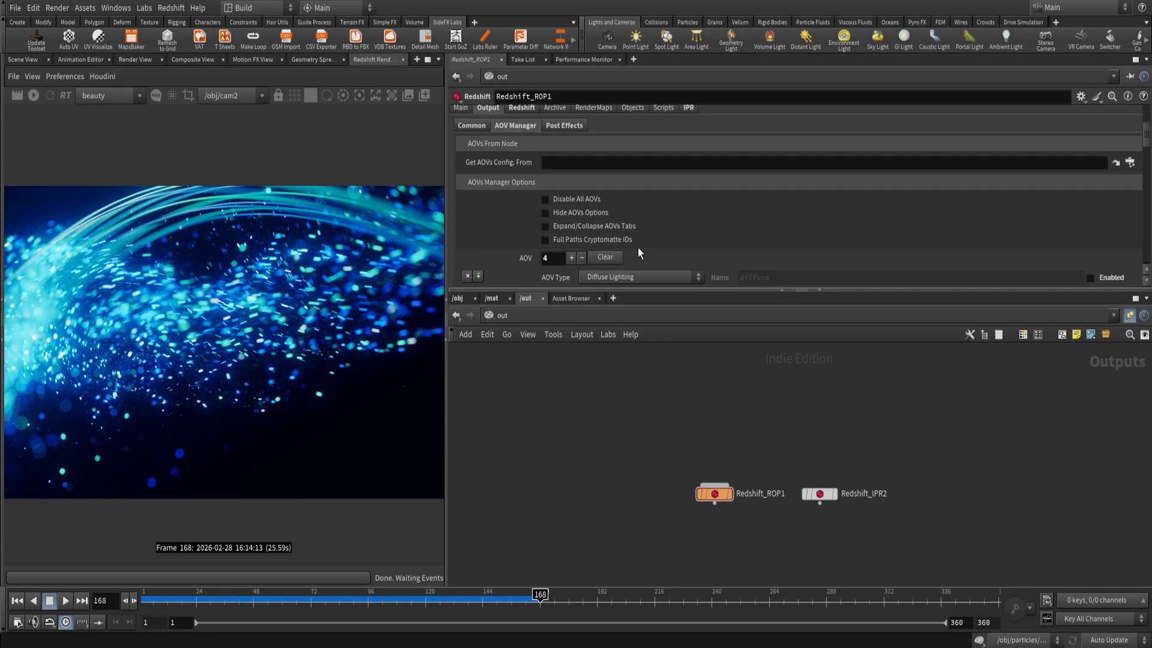
Review Redshift_ROP1's Post Effects options for the Viewport IPR, MPlay, HDR Files and LDR Files color management groups.
scroll(612, 234, up, 1)
click(564, 159)
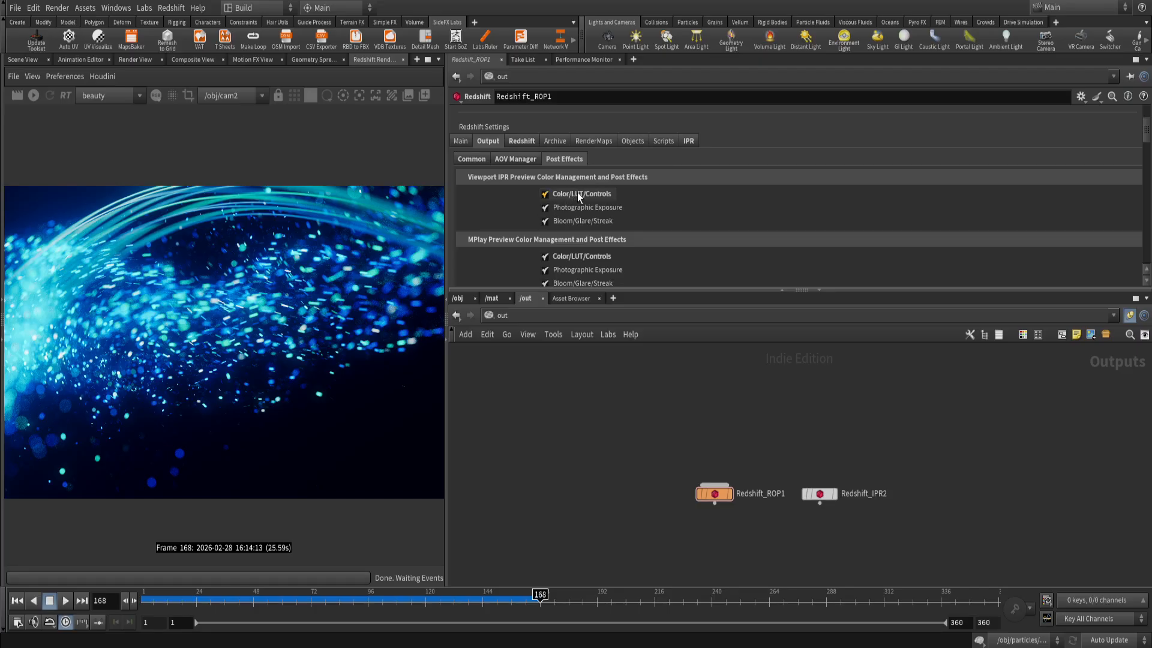
scroll(558, 244, down, 3)
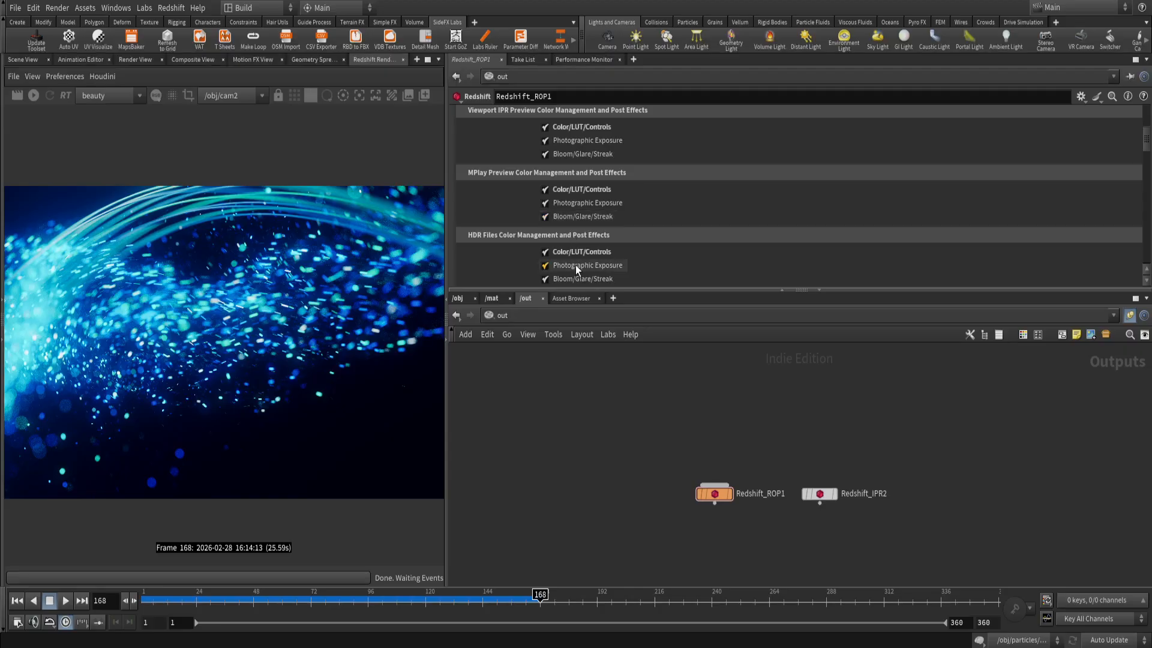
scroll(592, 275, down, 2)
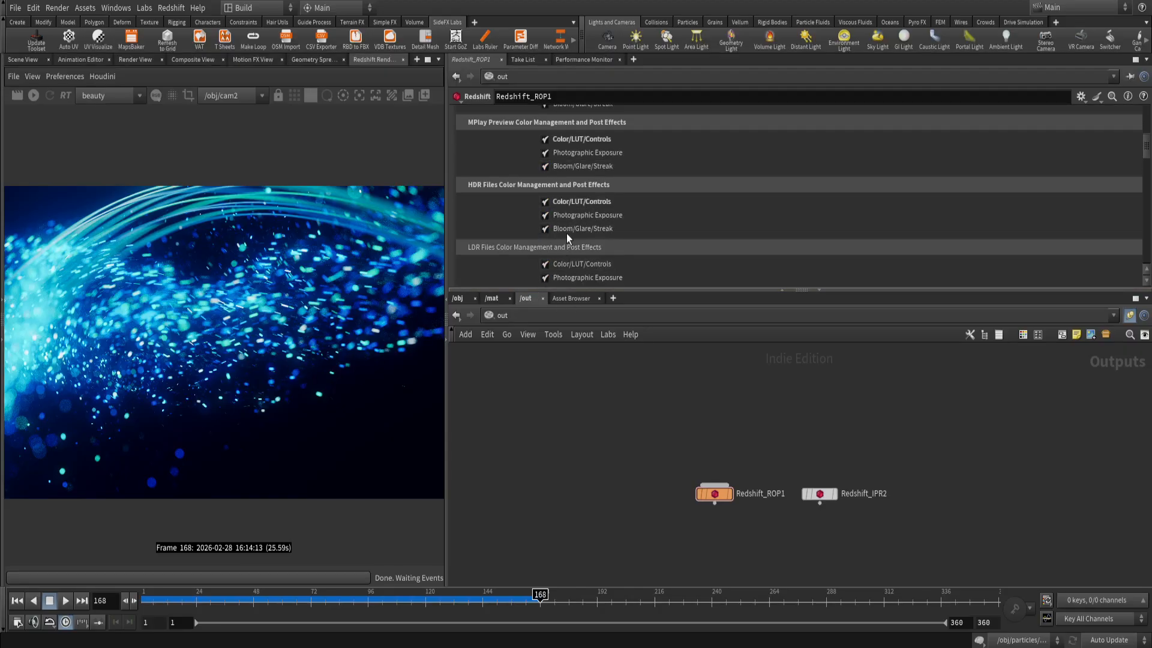
scroll(596, 260, up, 8)
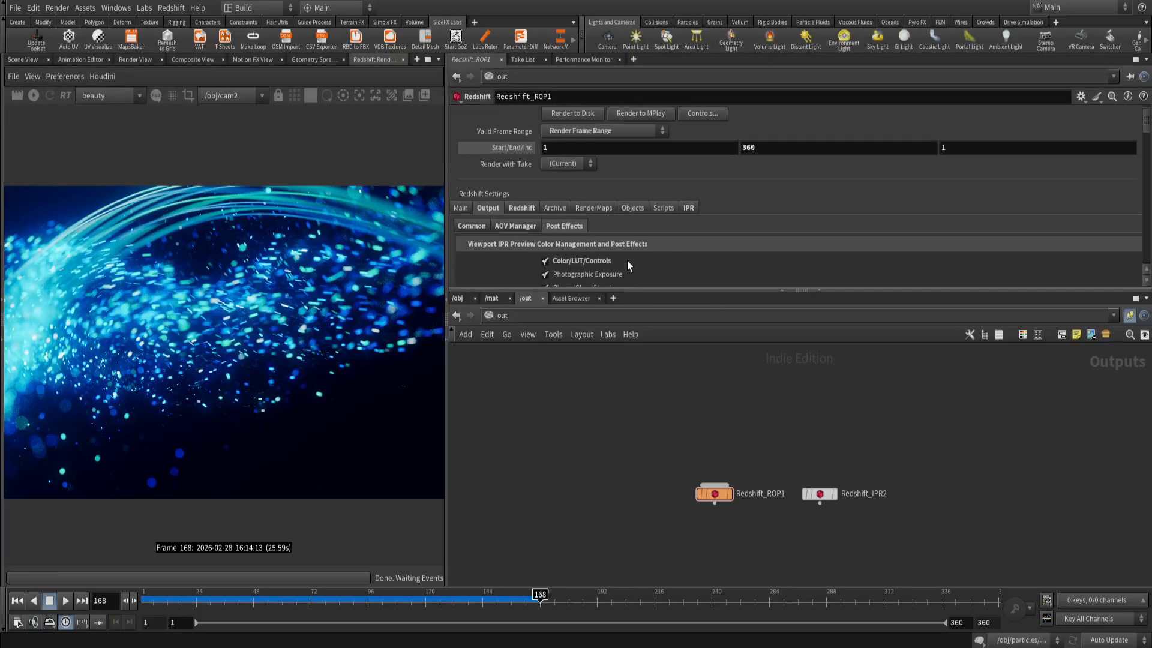
scroll(211, 320, down, 2)
scroll(178, 343, up, 2)
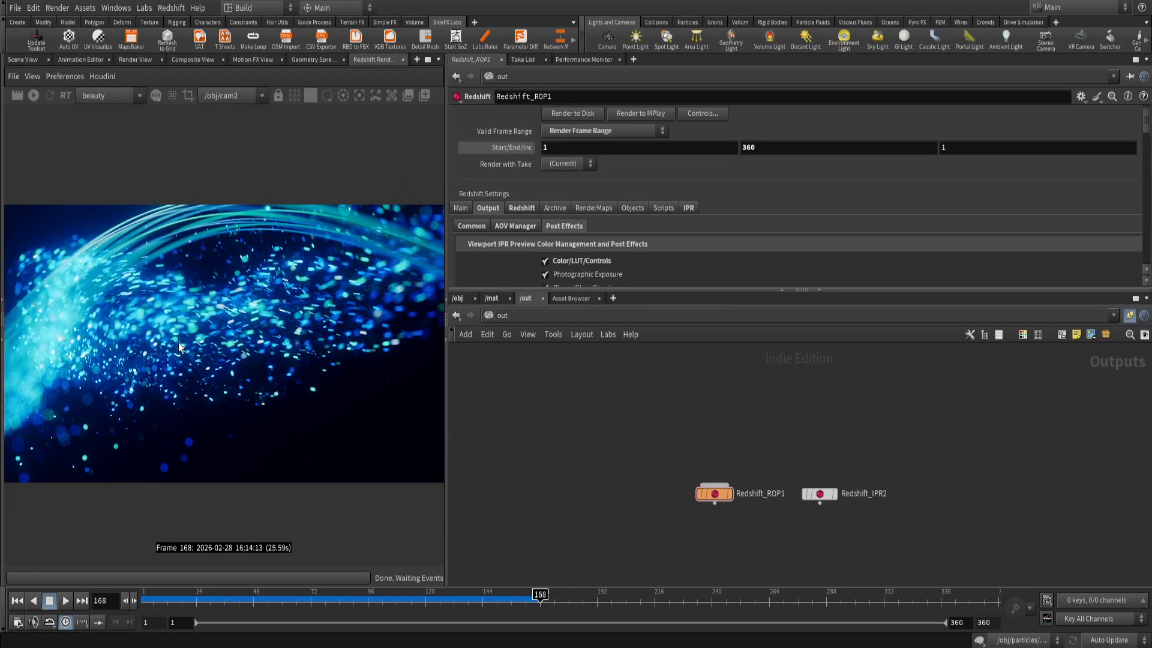
scroll(591, 218, down, 7)
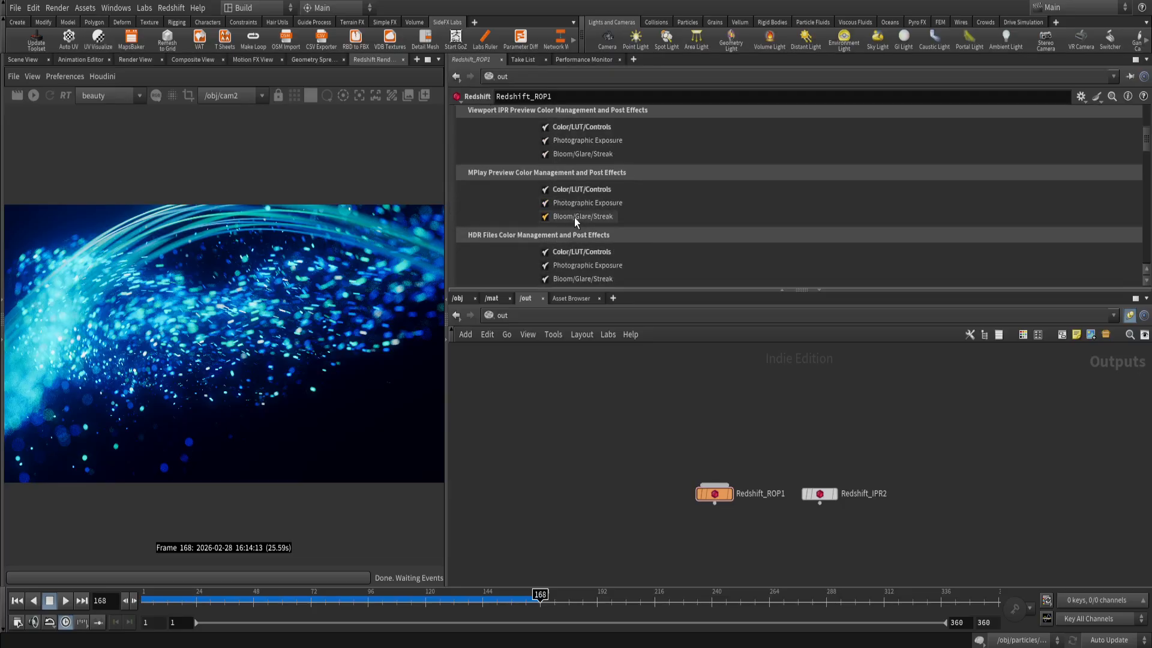
scroll(596, 262, up, 7)
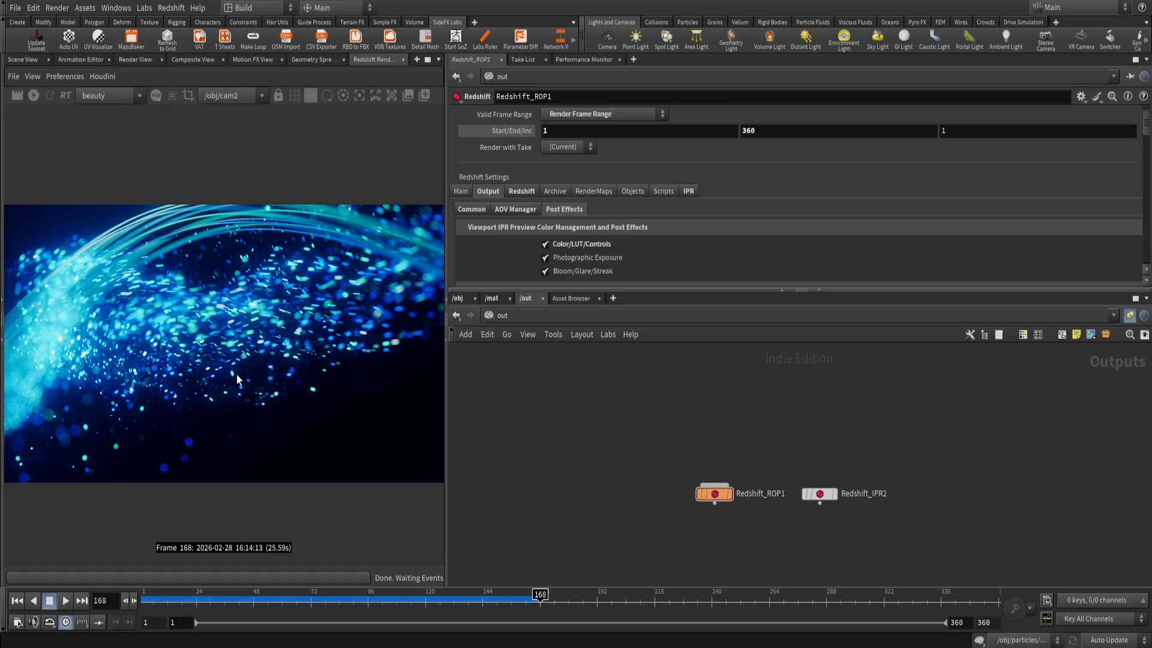
scroll(552, 234, down, 4)
scroll(554, 252, down, 5)
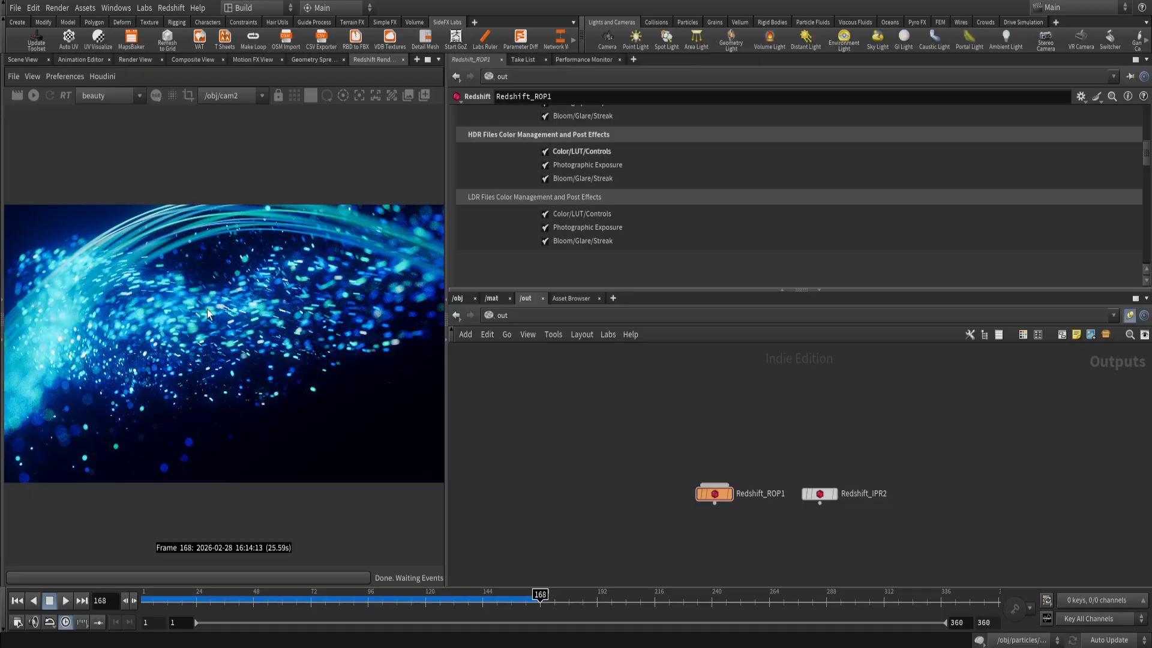
Disable Bloom, LUT and Background in the RenderView's display settings for the current render.
click(442, 96)
click(428, 115)
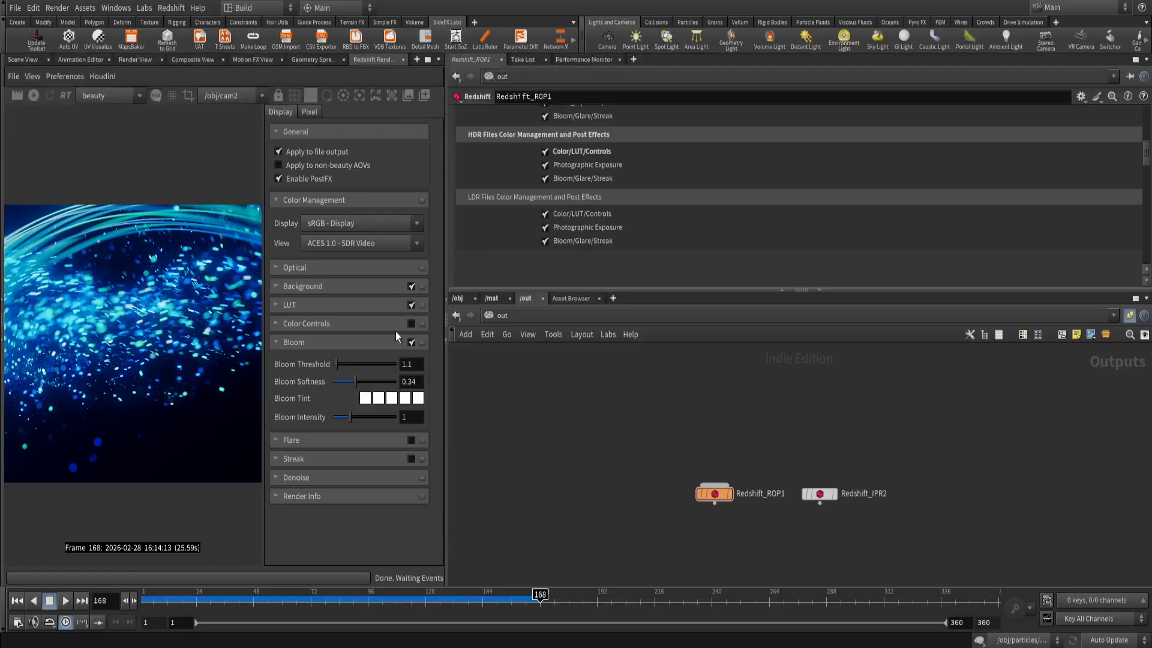
click(411, 342)
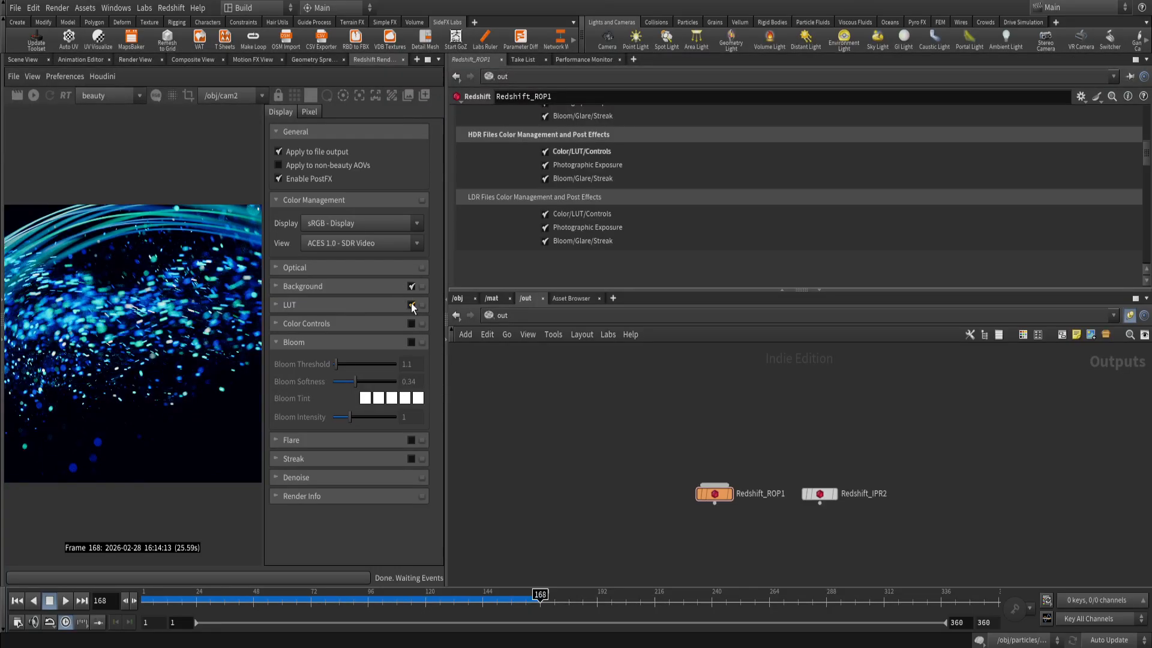
click(412, 286)
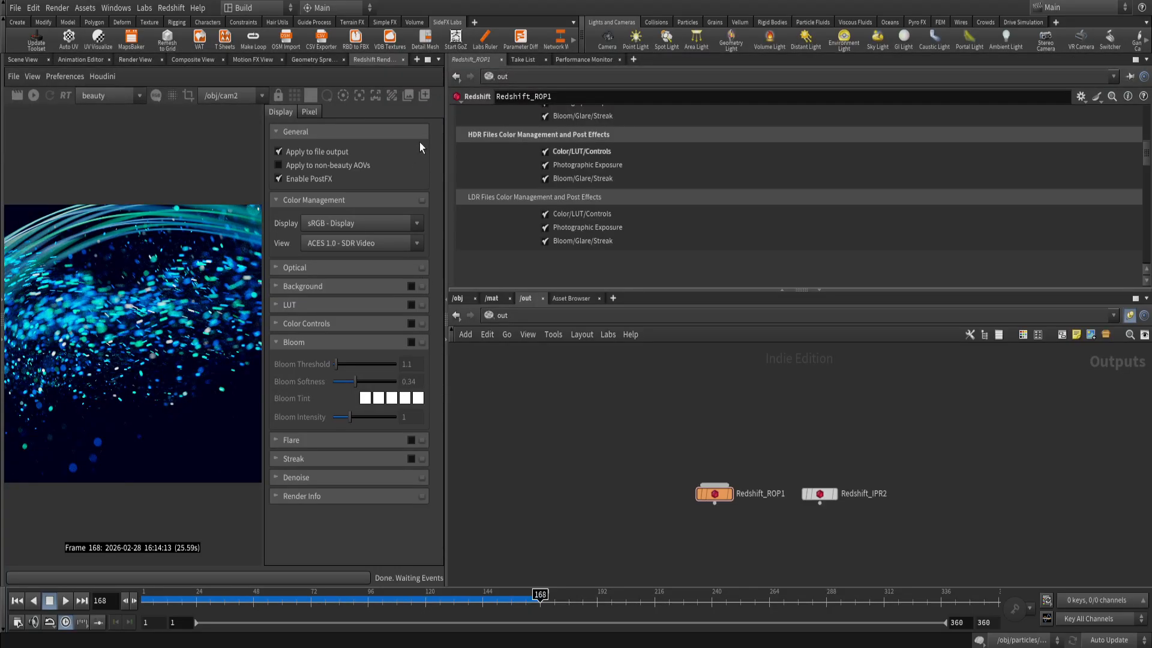
click(443, 96)
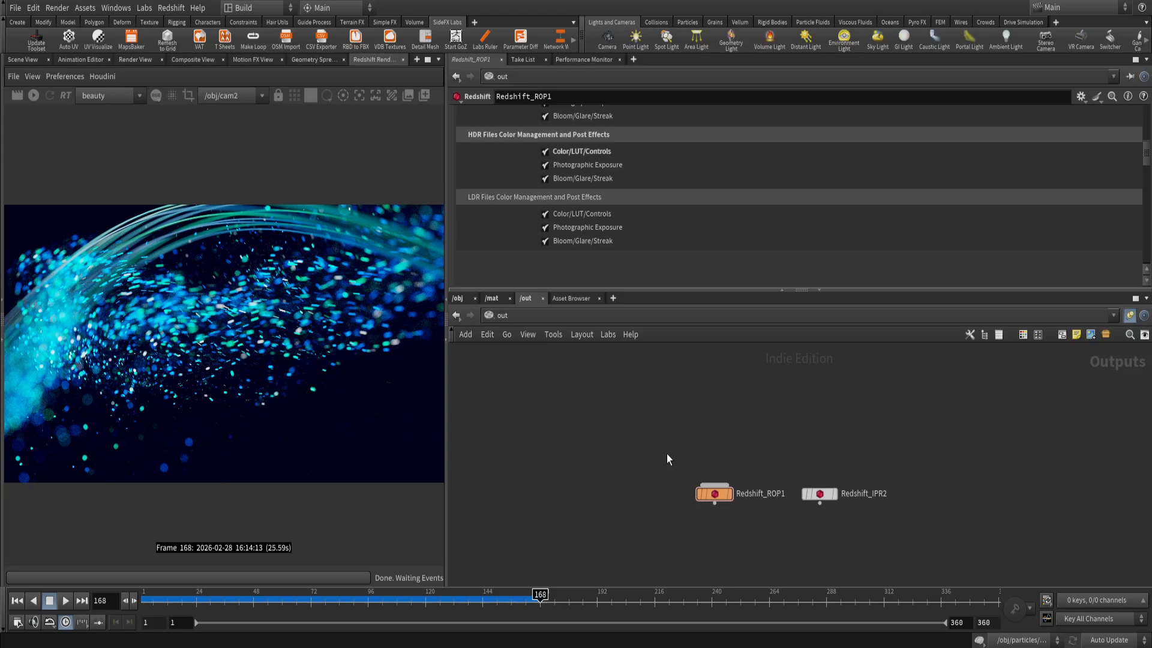
Review Redshift_ROP1's Progressive Sampling and Unified Sampling settings, including Automatic Sampling and its Threshold.
scroll(596, 249, up, 6)
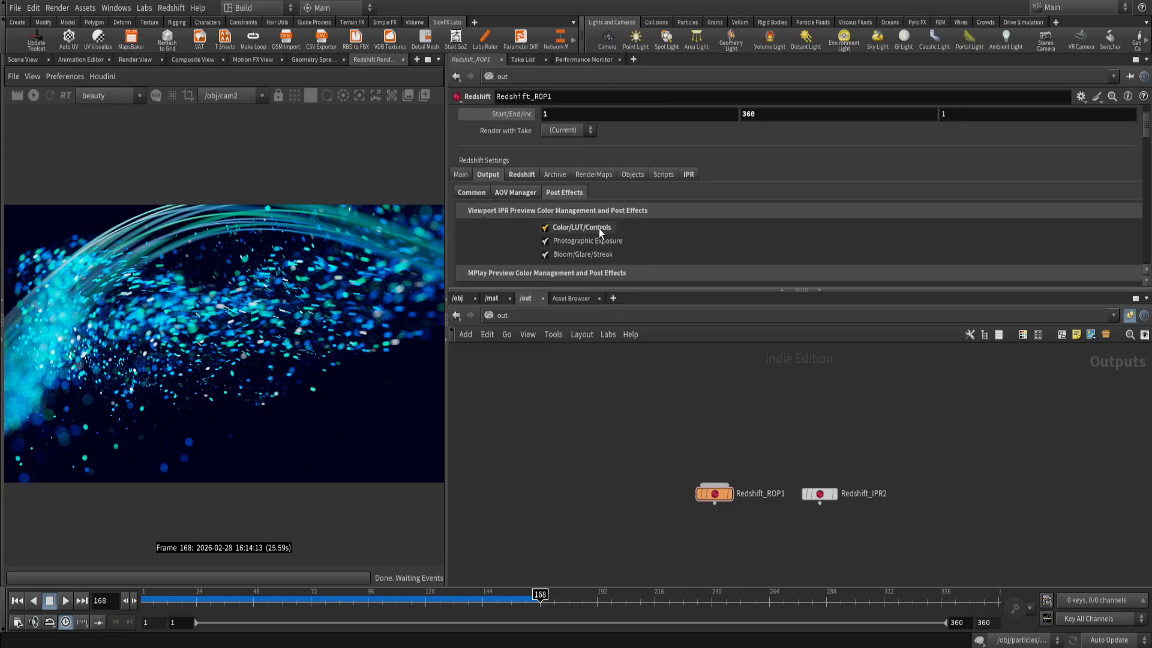
middle_drag(764, 543, 661, 473)
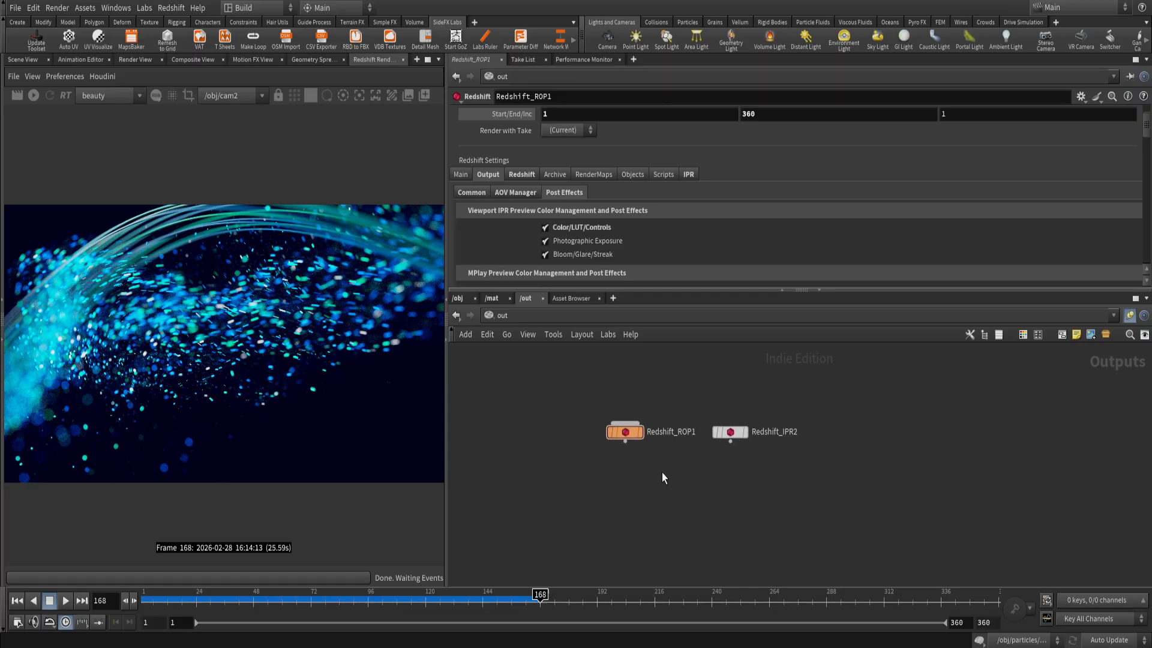
scroll(650, 459, up, 2)
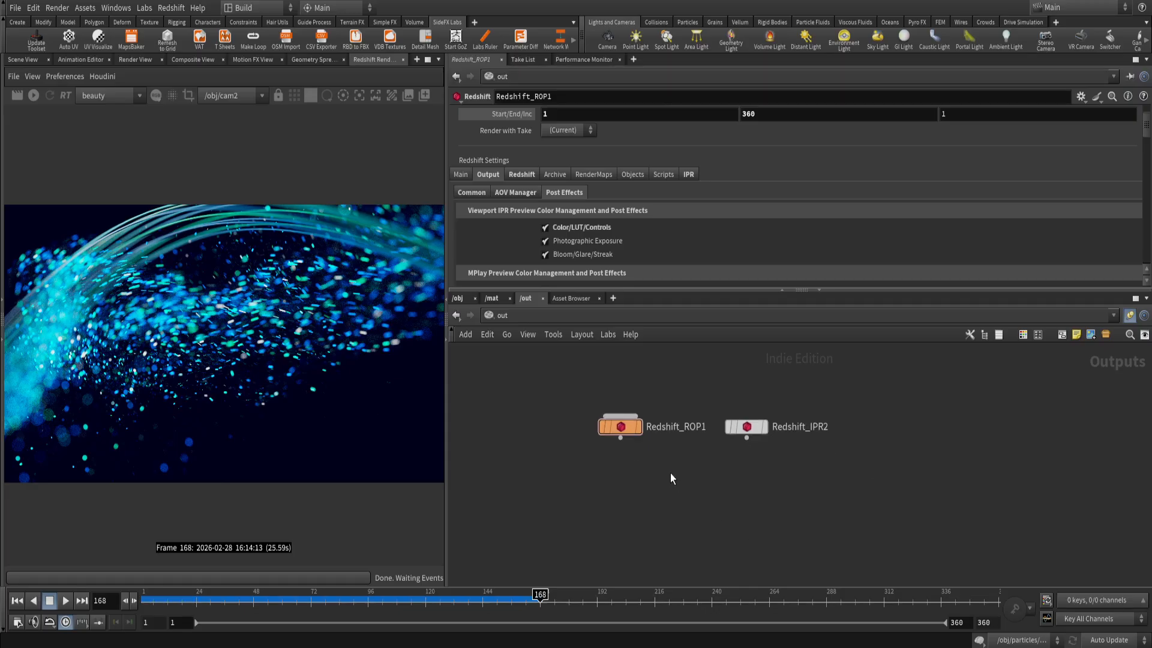
scroll(625, 232, down, 3)
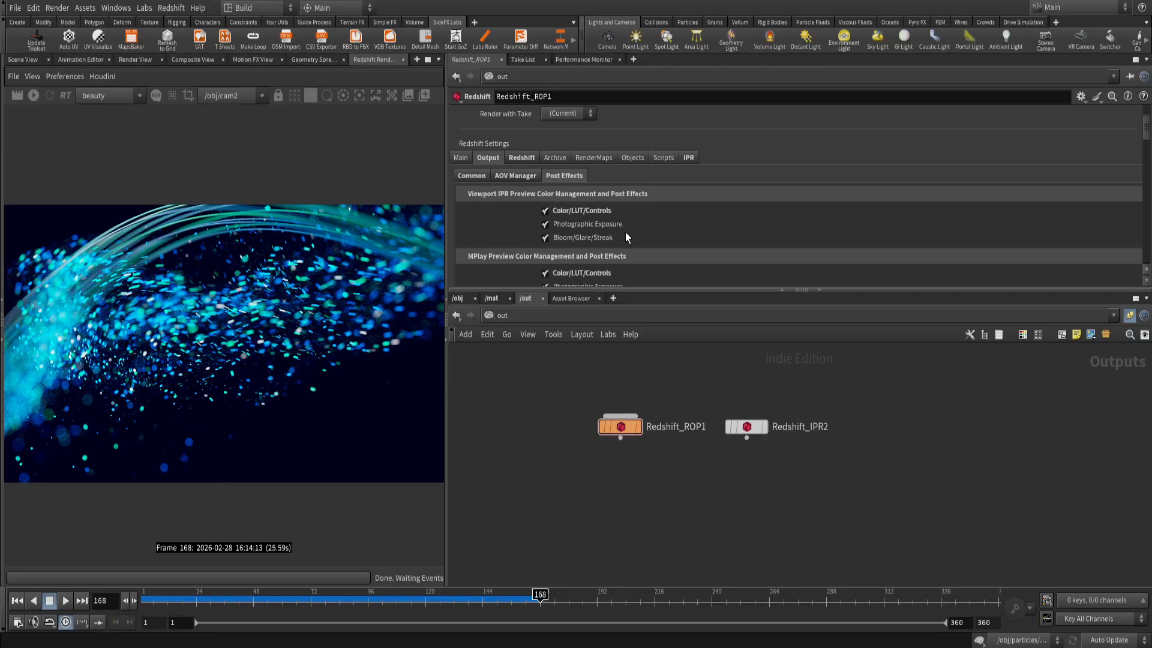
scroll(612, 231, up, 3)
click(527, 175)
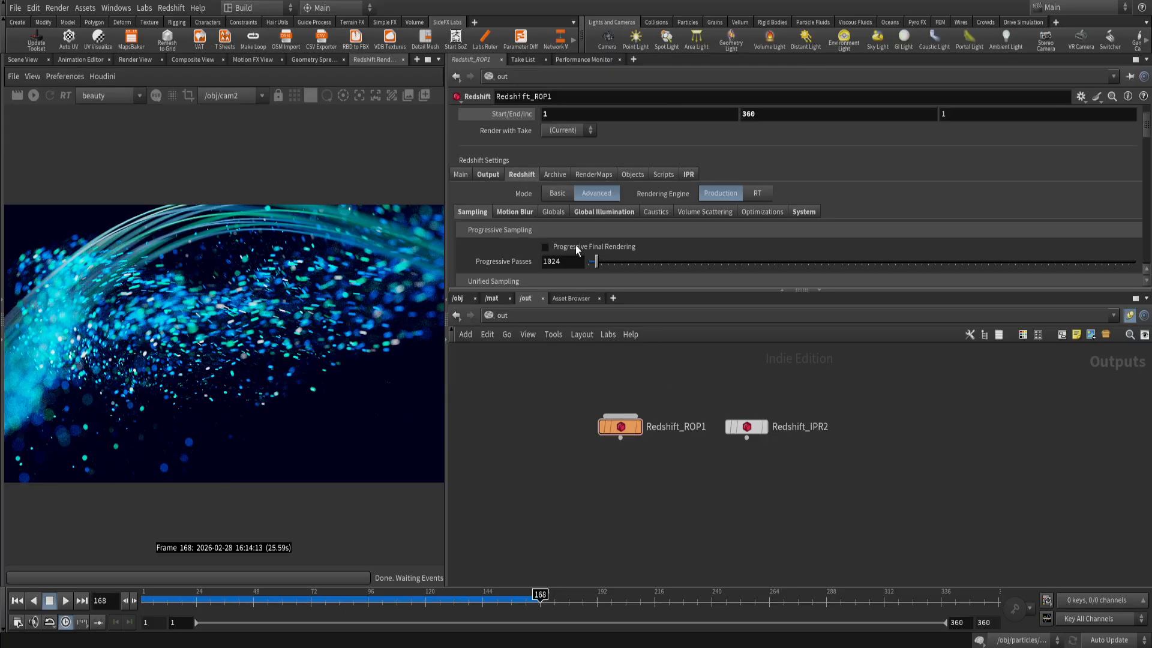
scroll(576, 228, down, 1)
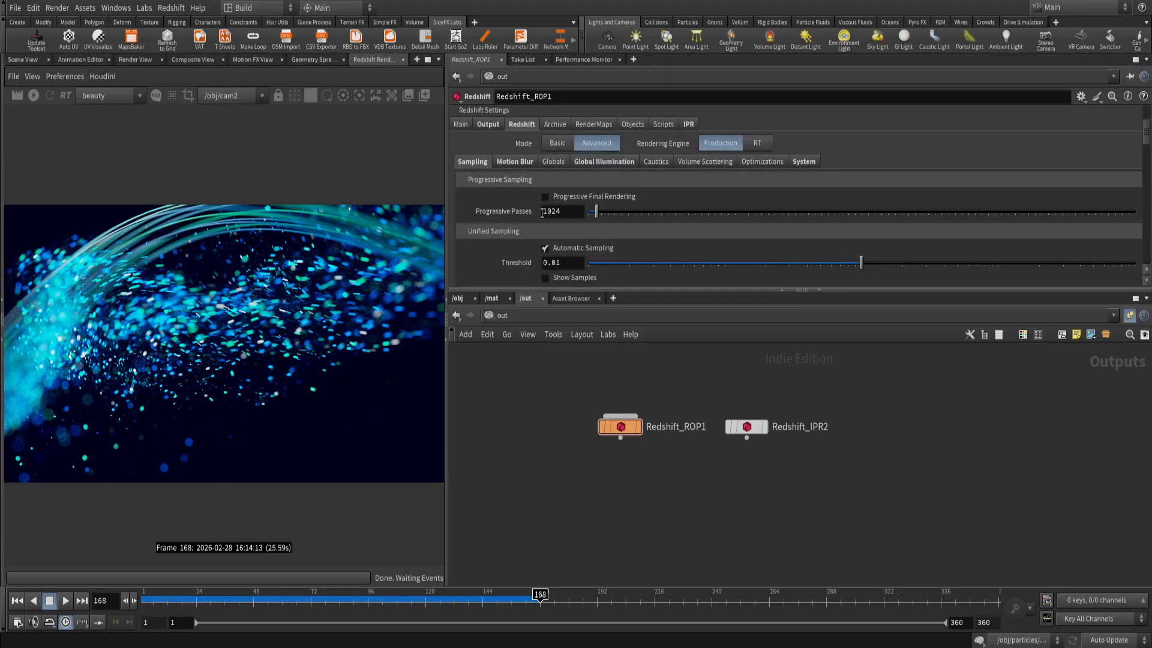
scroll(523, 226, down, 1)
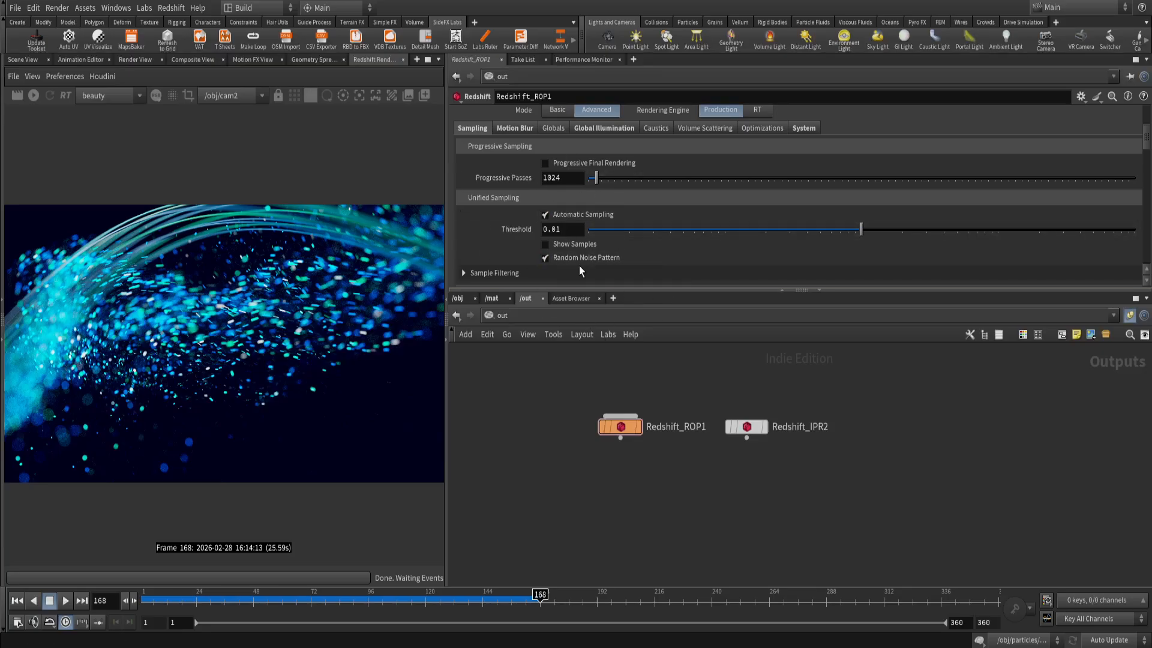
scroll(529, 255, up, 2)
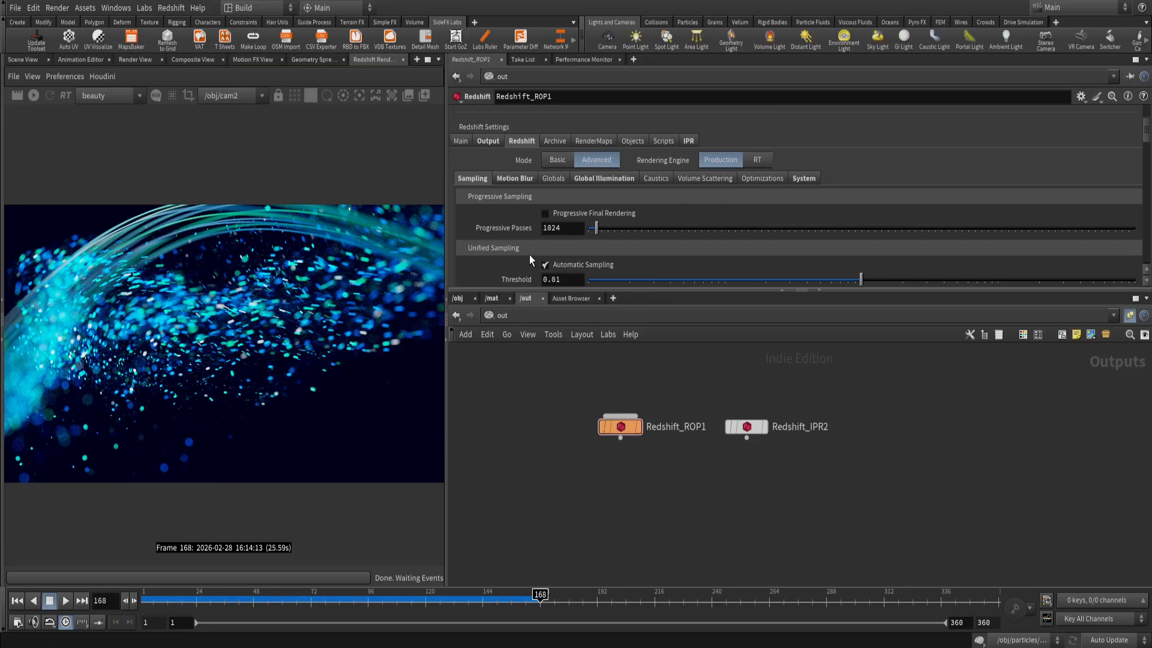
Examine the Motion Blur settings, including Instances/Particles Blur and the Shutter options, alongside the particle streaks in the render.
click(511, 179)
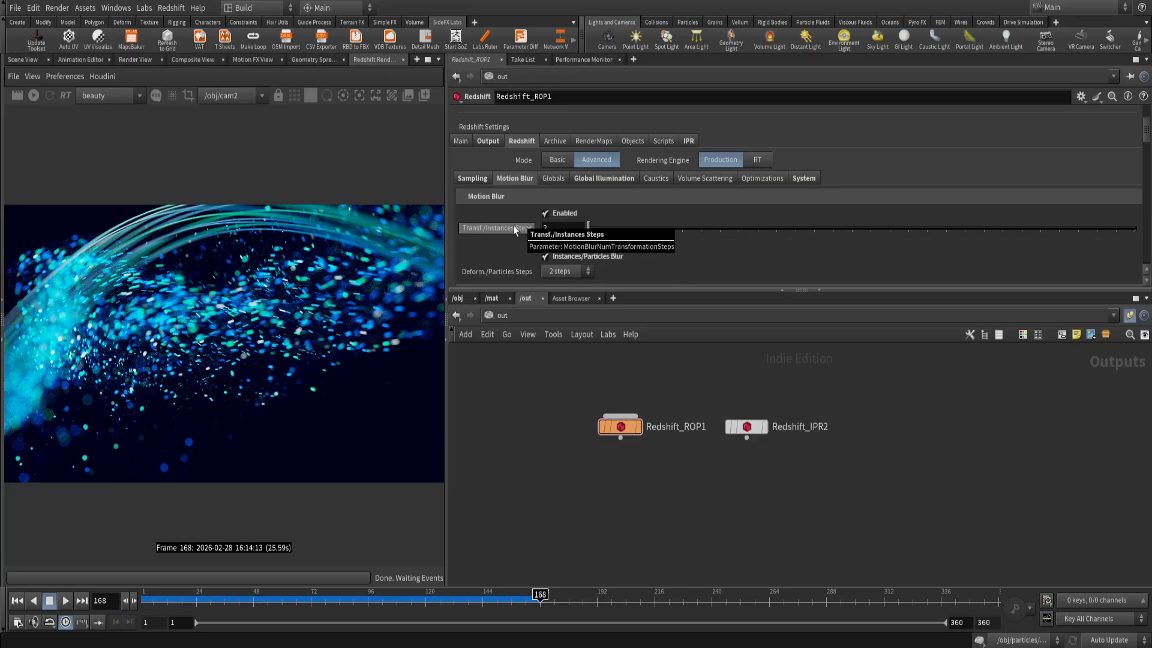
scroll(272, 339, up, 2)
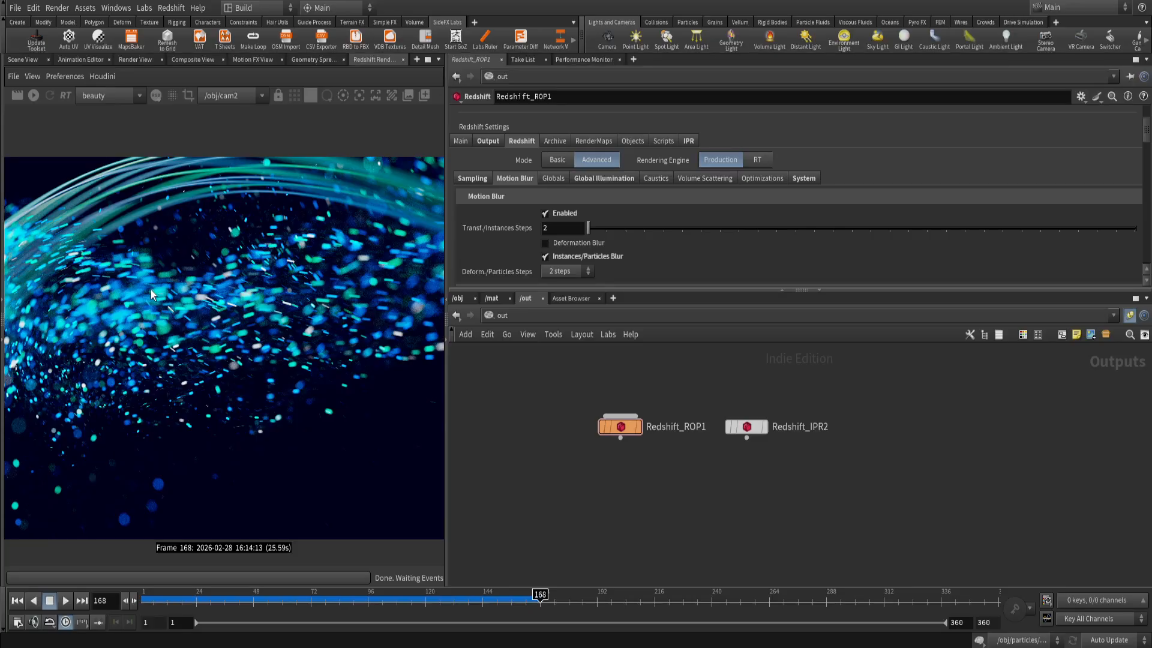
scroll(506, 242, down, 1)
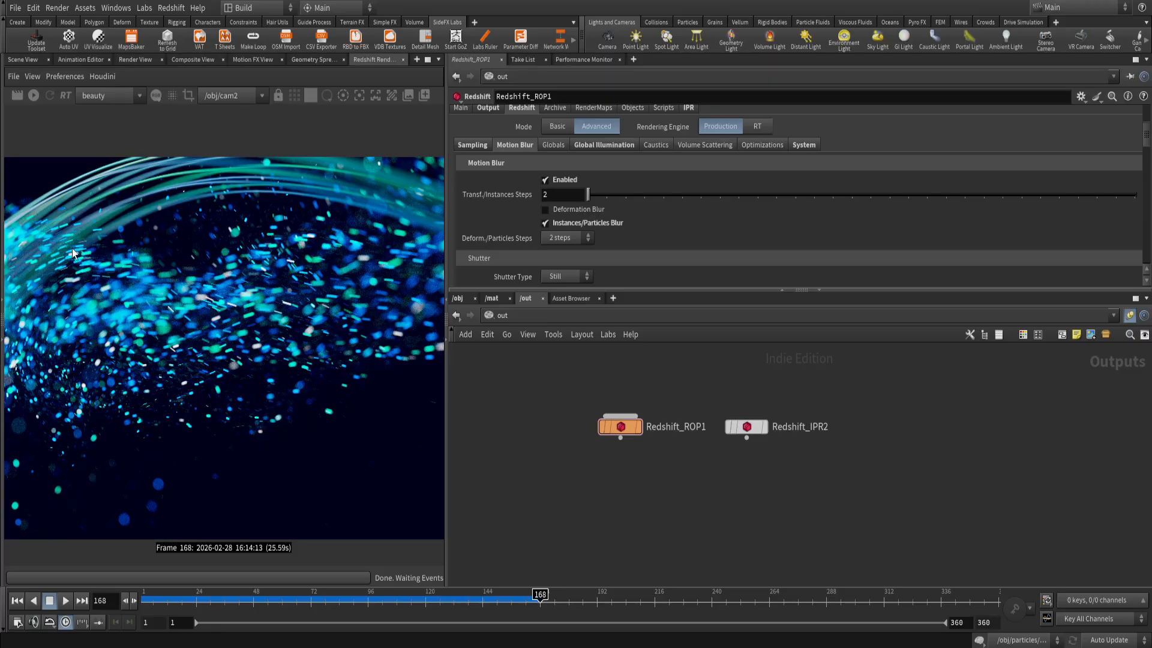
scroll(510, 214, down, 1)
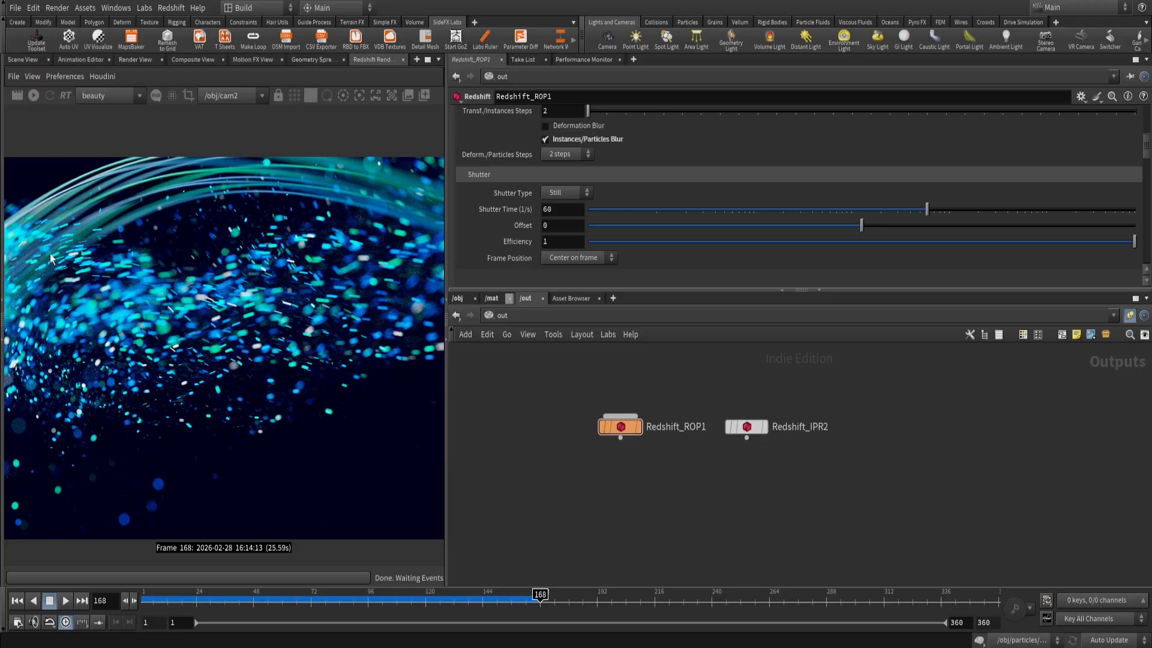
scroll(240, 336, down, 3)
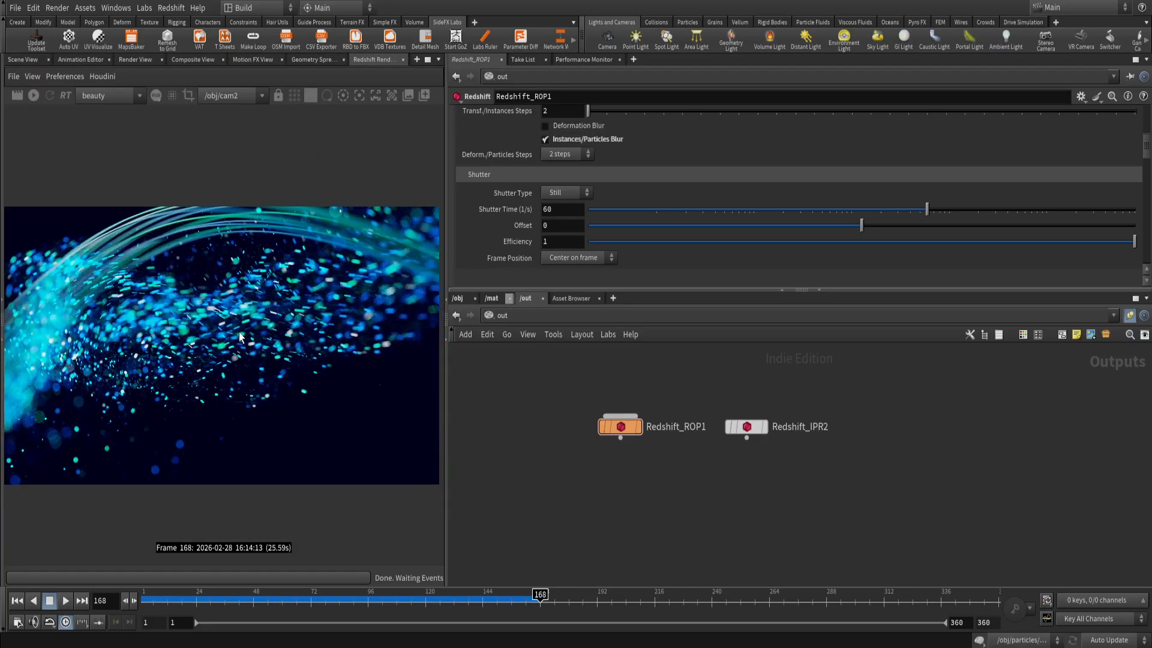
Inspect the motion-blurred particles up close in the render, recheck the shutter settings, and select the Redshift_ROP1 node.
middle_drag(136, 335, 198, 333)
scroll(198, 337, up, 5)
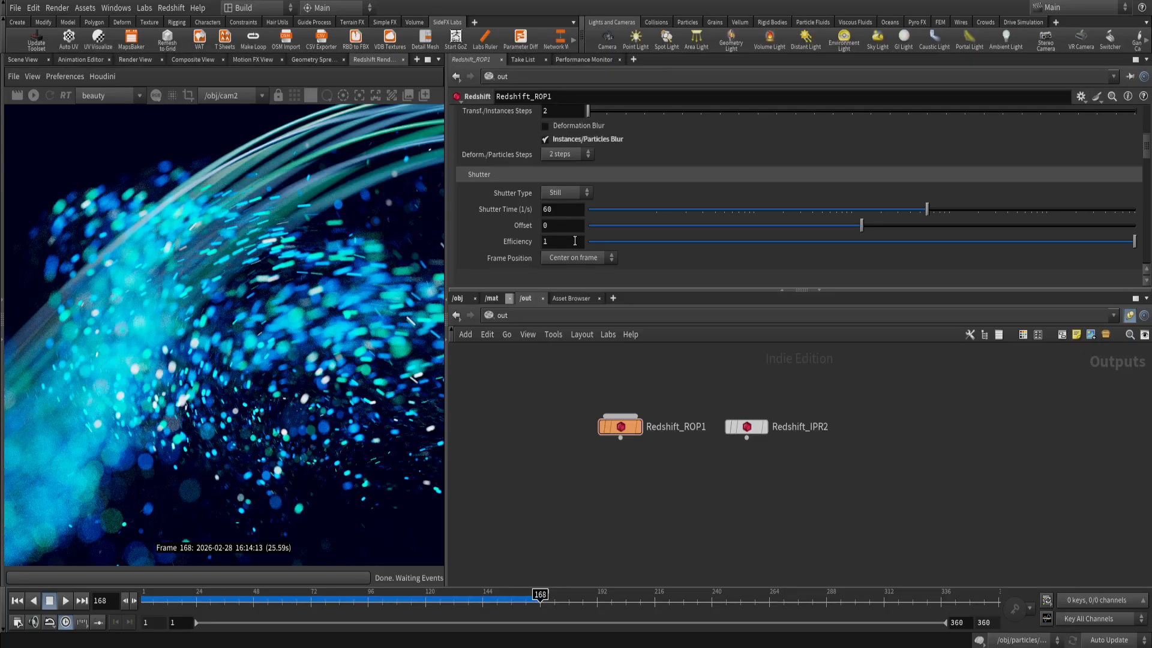
scroll(522, 257, up, 6)
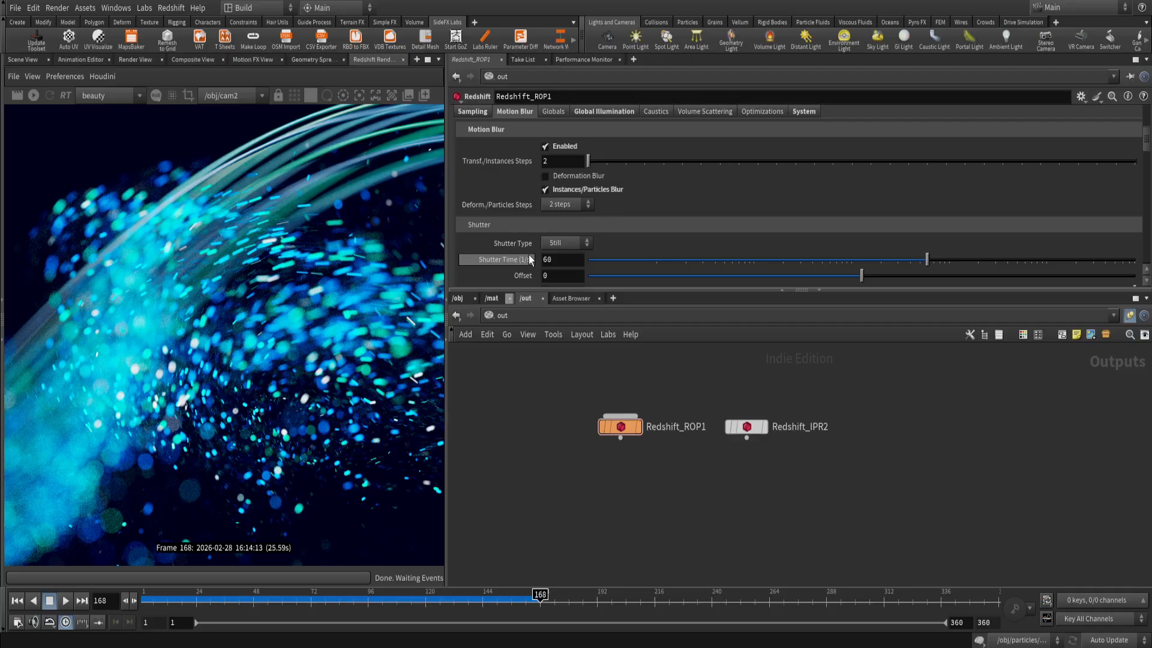
scroll(550, 254, up, 1)
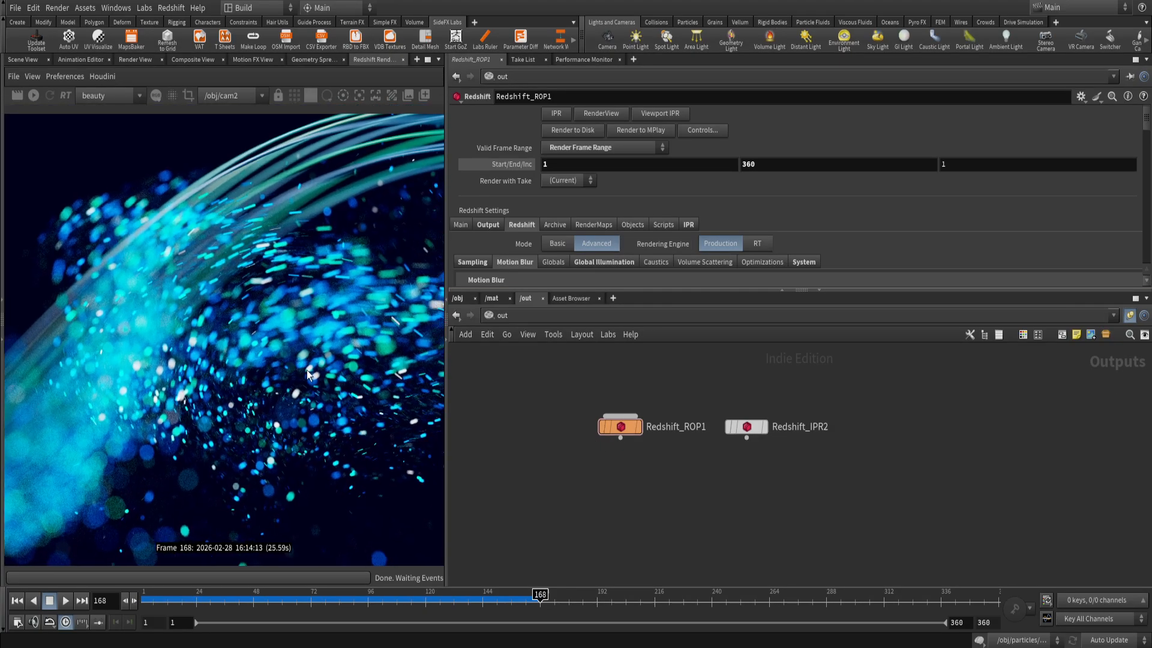
drag(550, 395, 642, 477)
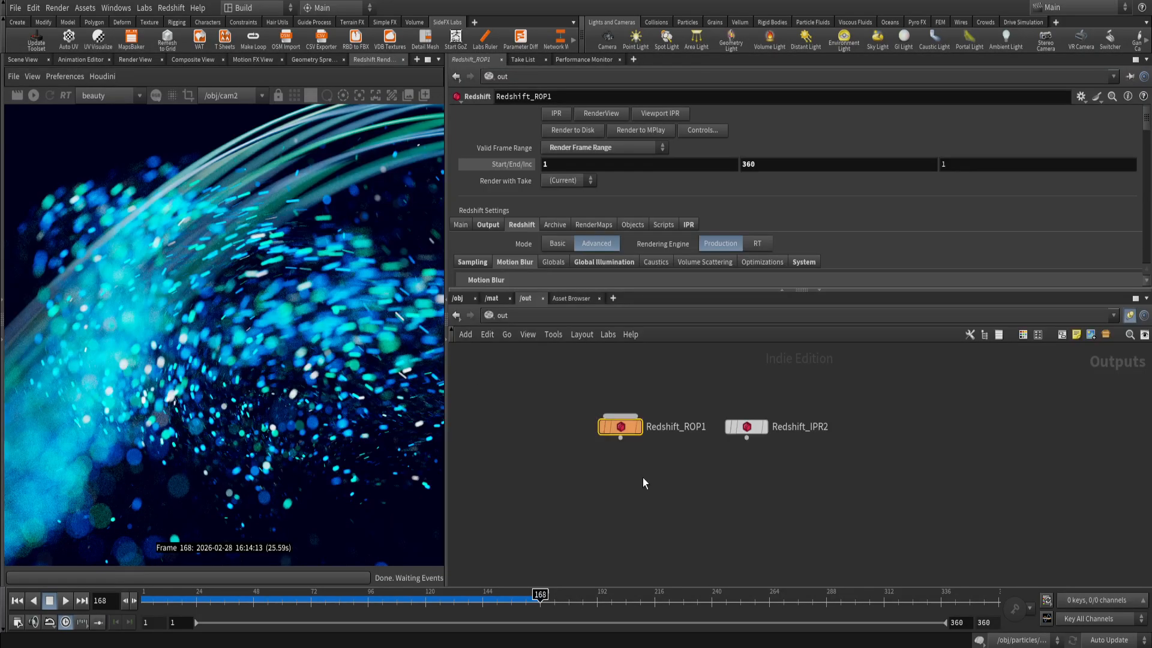